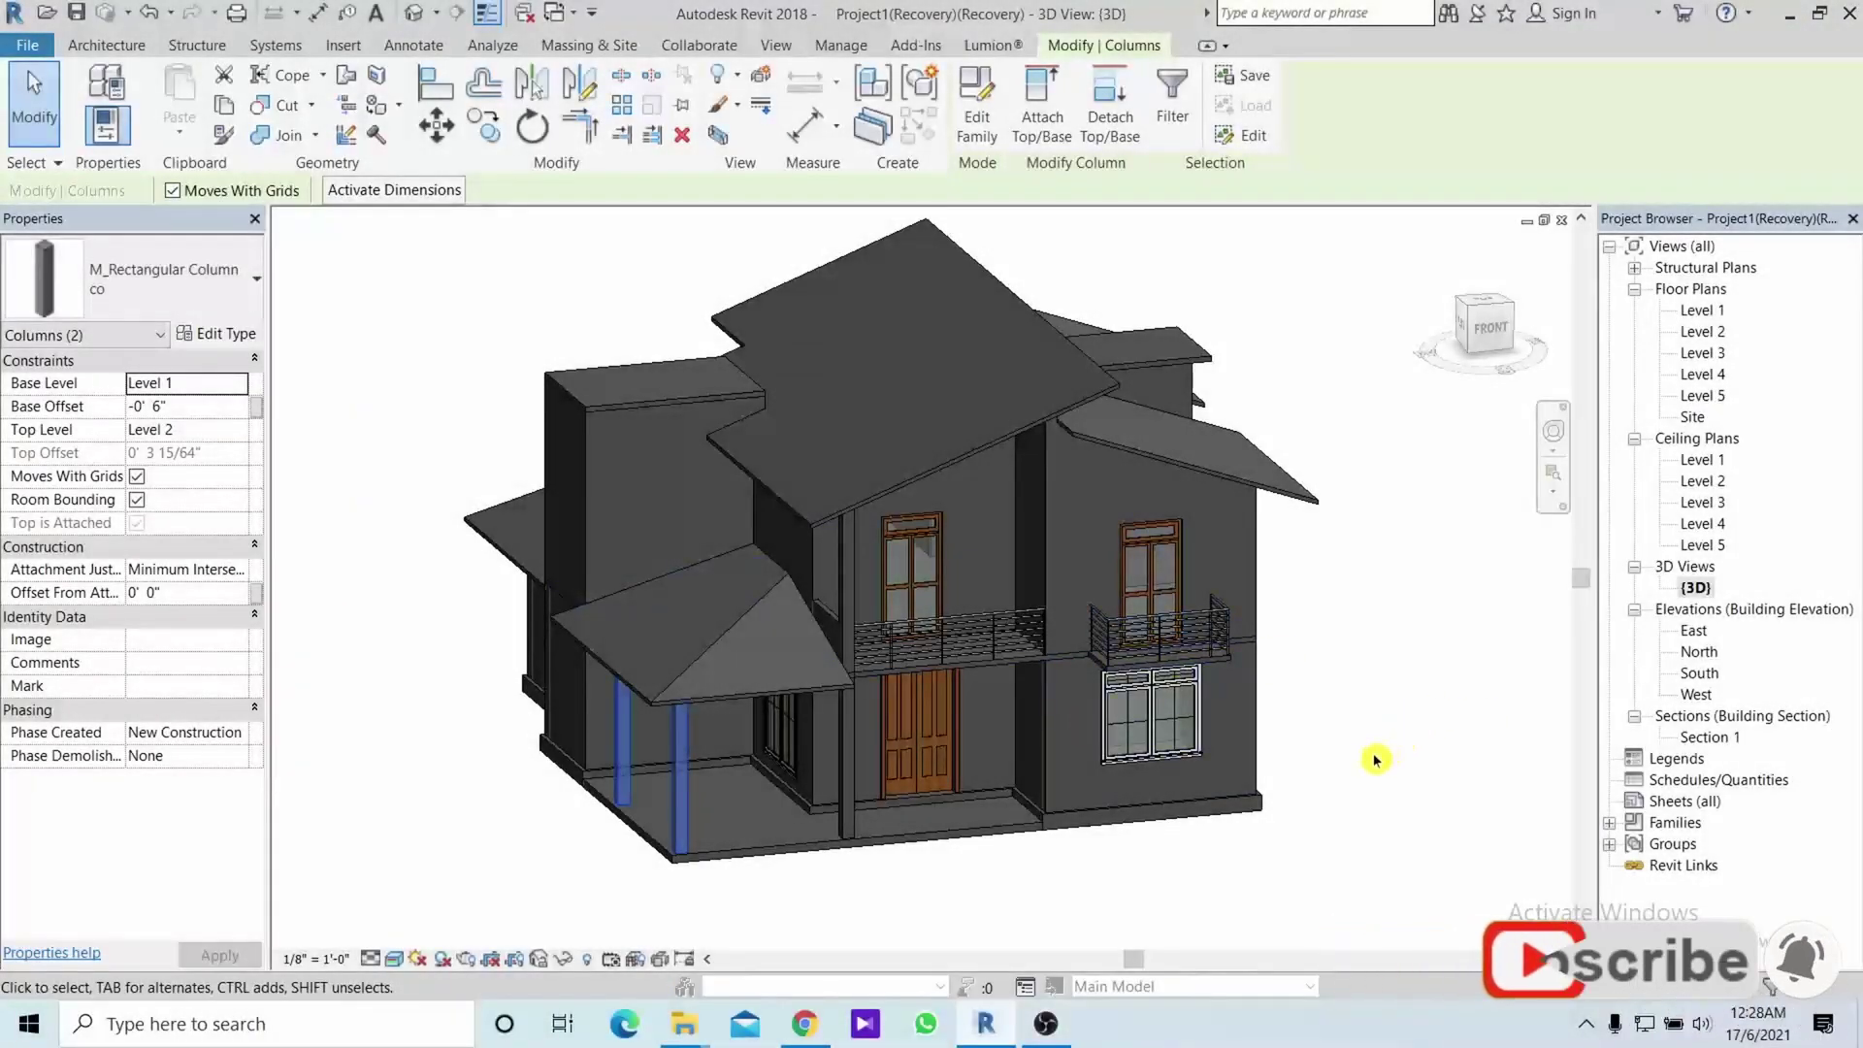
# Orbit the 3D house view and clear the column selection
pyautogui.moveTo(915, 923)
pyautogui.keyDown('shift'); pyautogui.mouseDown(button='middle')
pyautogui.moveTo(998, 883)
pyautogui.moveTo(645, 863)
pyautogui.moveTo(680, 738)
pyautogui.moveTo(664, 777)
pyautogui.moveTo(666, 749)
pyautogui.mouseUp(button='middle'); pyautogui.keyUp('shift')
pyautogui.press('Escape')
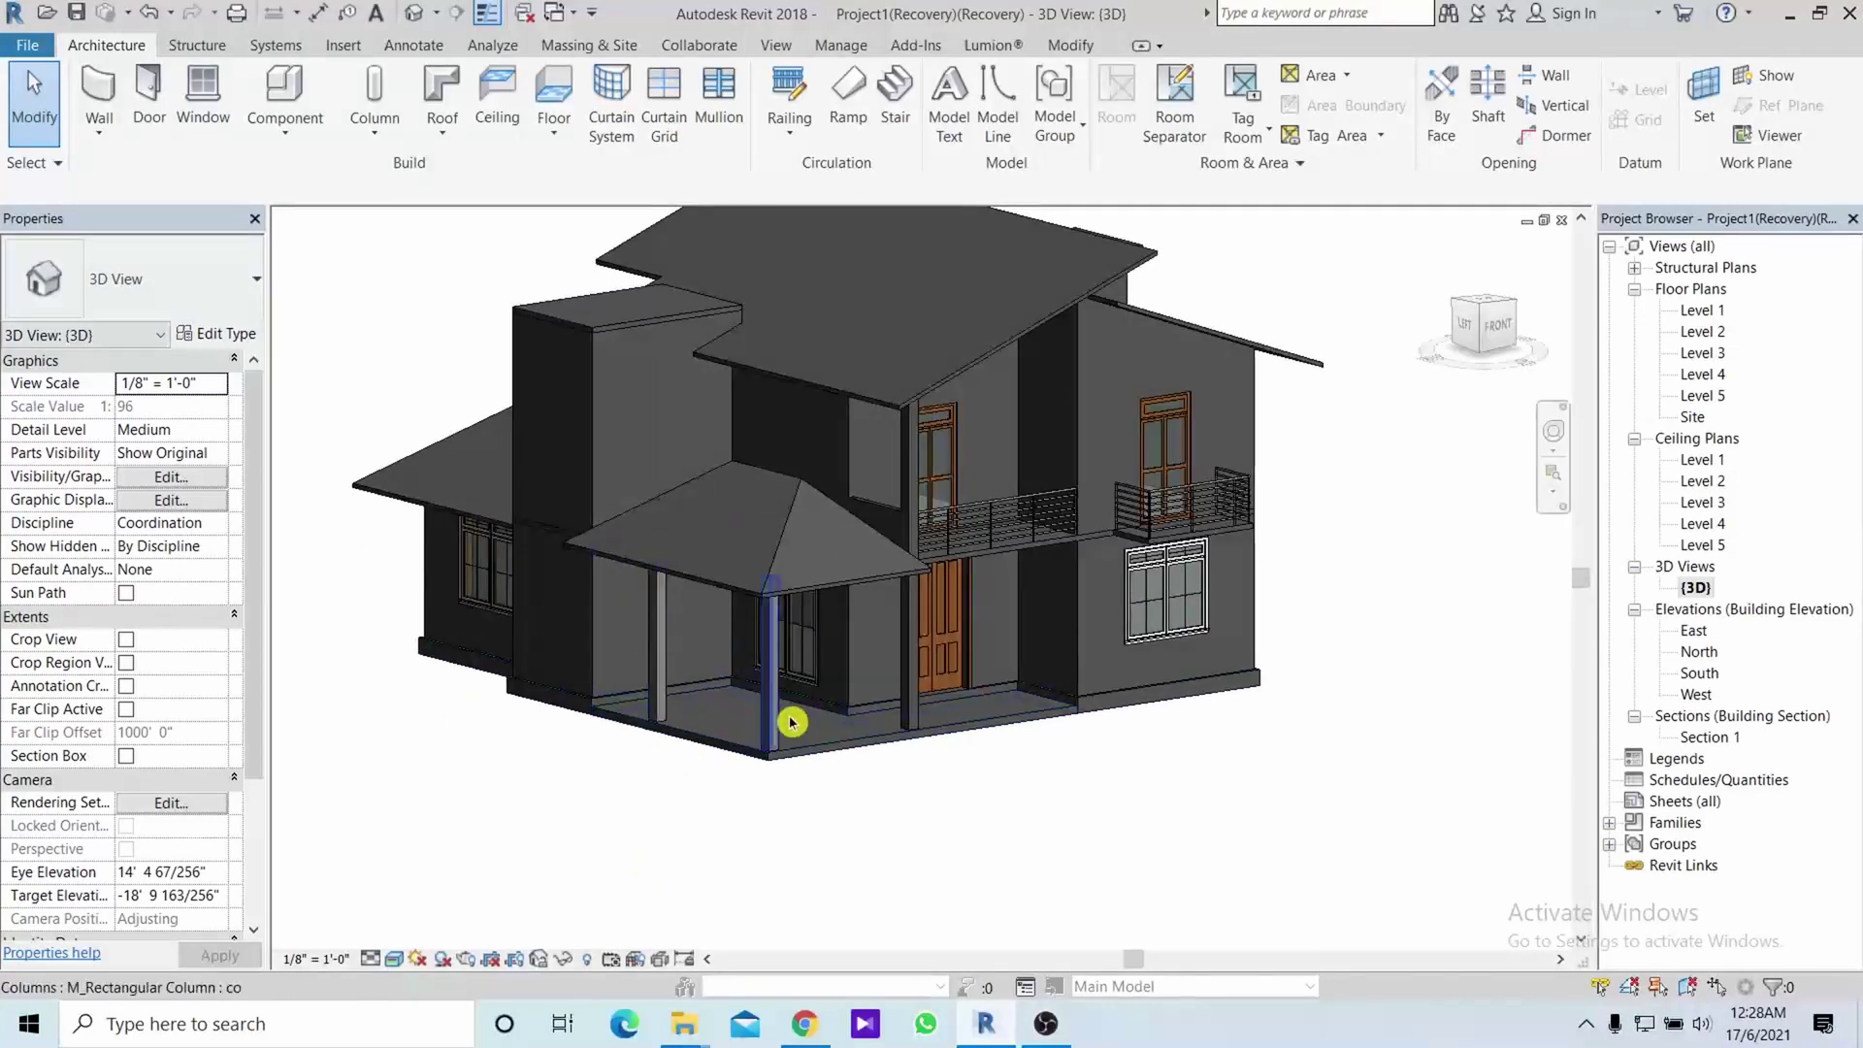
pyautogui.keyDown('shift'); pyautogui.moveTo(790, 723); pyautogui.dragTo(724, 757, button='middle'); pyautogui.keyUp('shift')
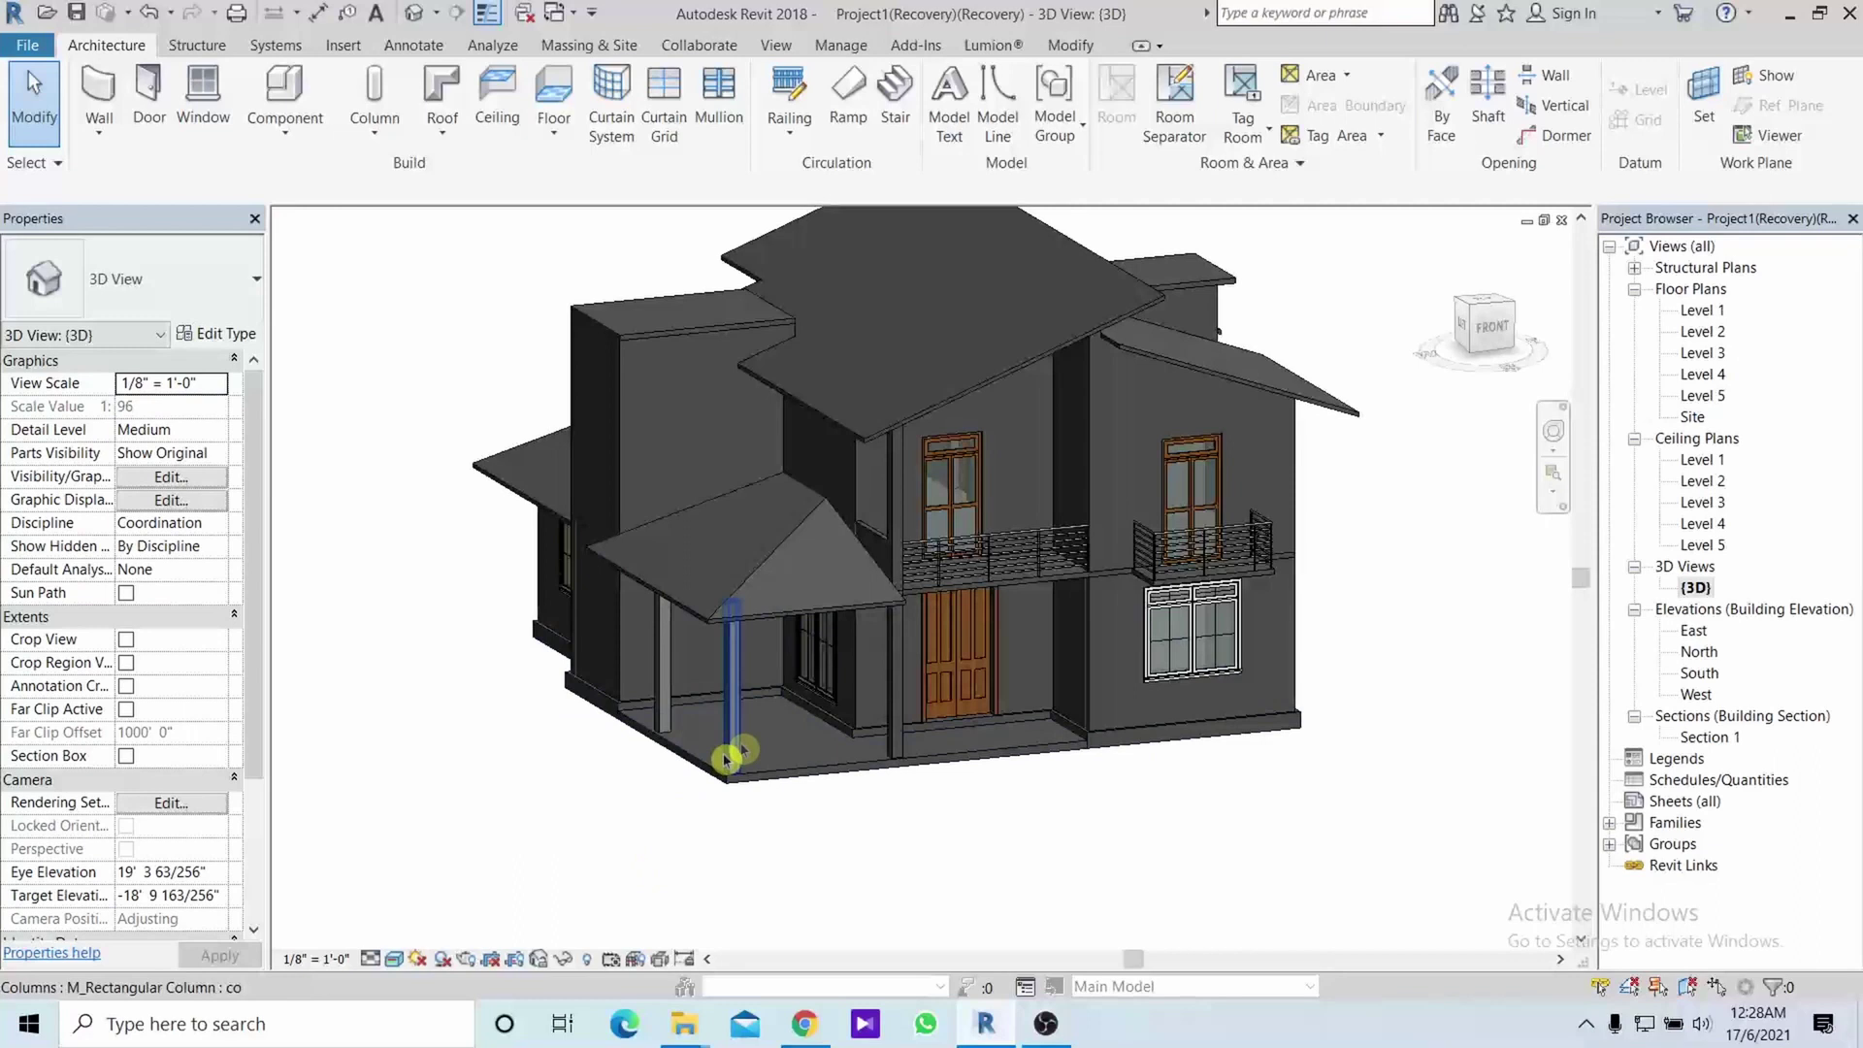
# Open the Level 1 floor plan and pan to frame the whole ground floor
pyautogui.doubleClick(1699, 309)
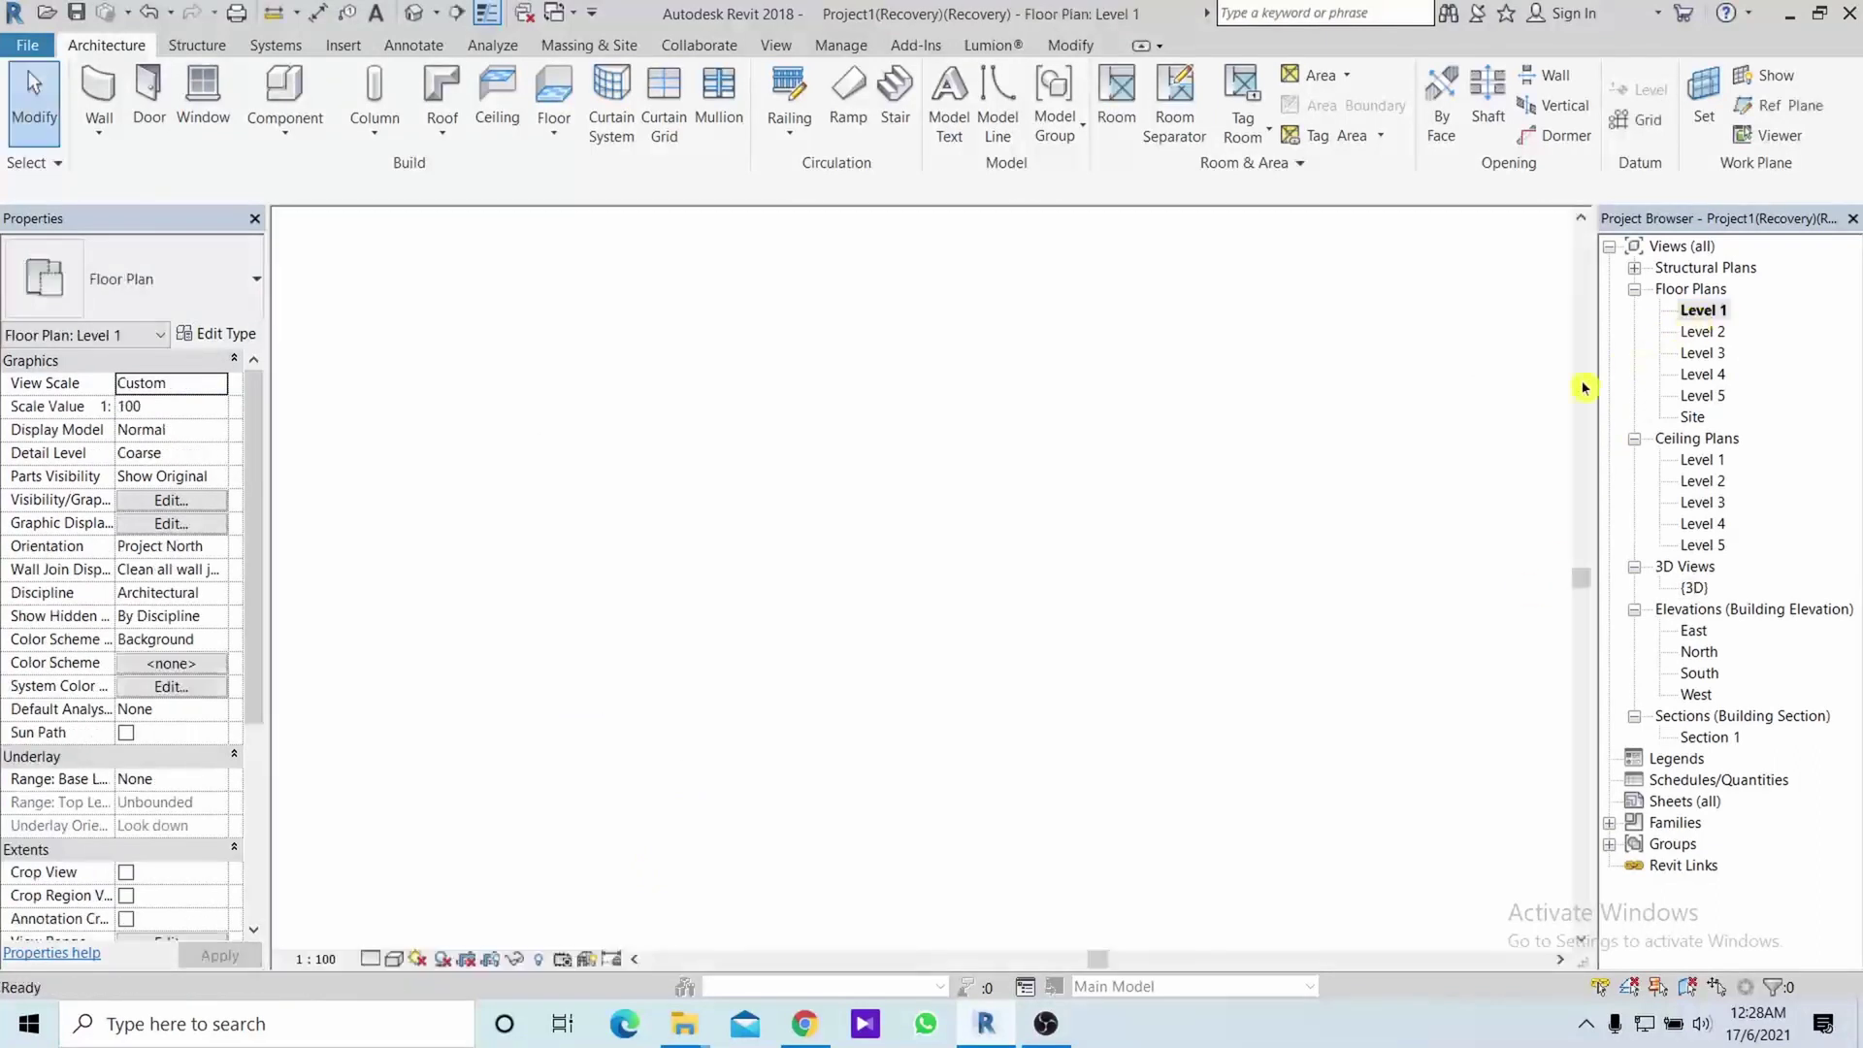
pyautogui.moveTo(1085, 625); pyautogui.dragTo(926, 719, button='middle')
pyautogui.scroll(-2, 917, 714)
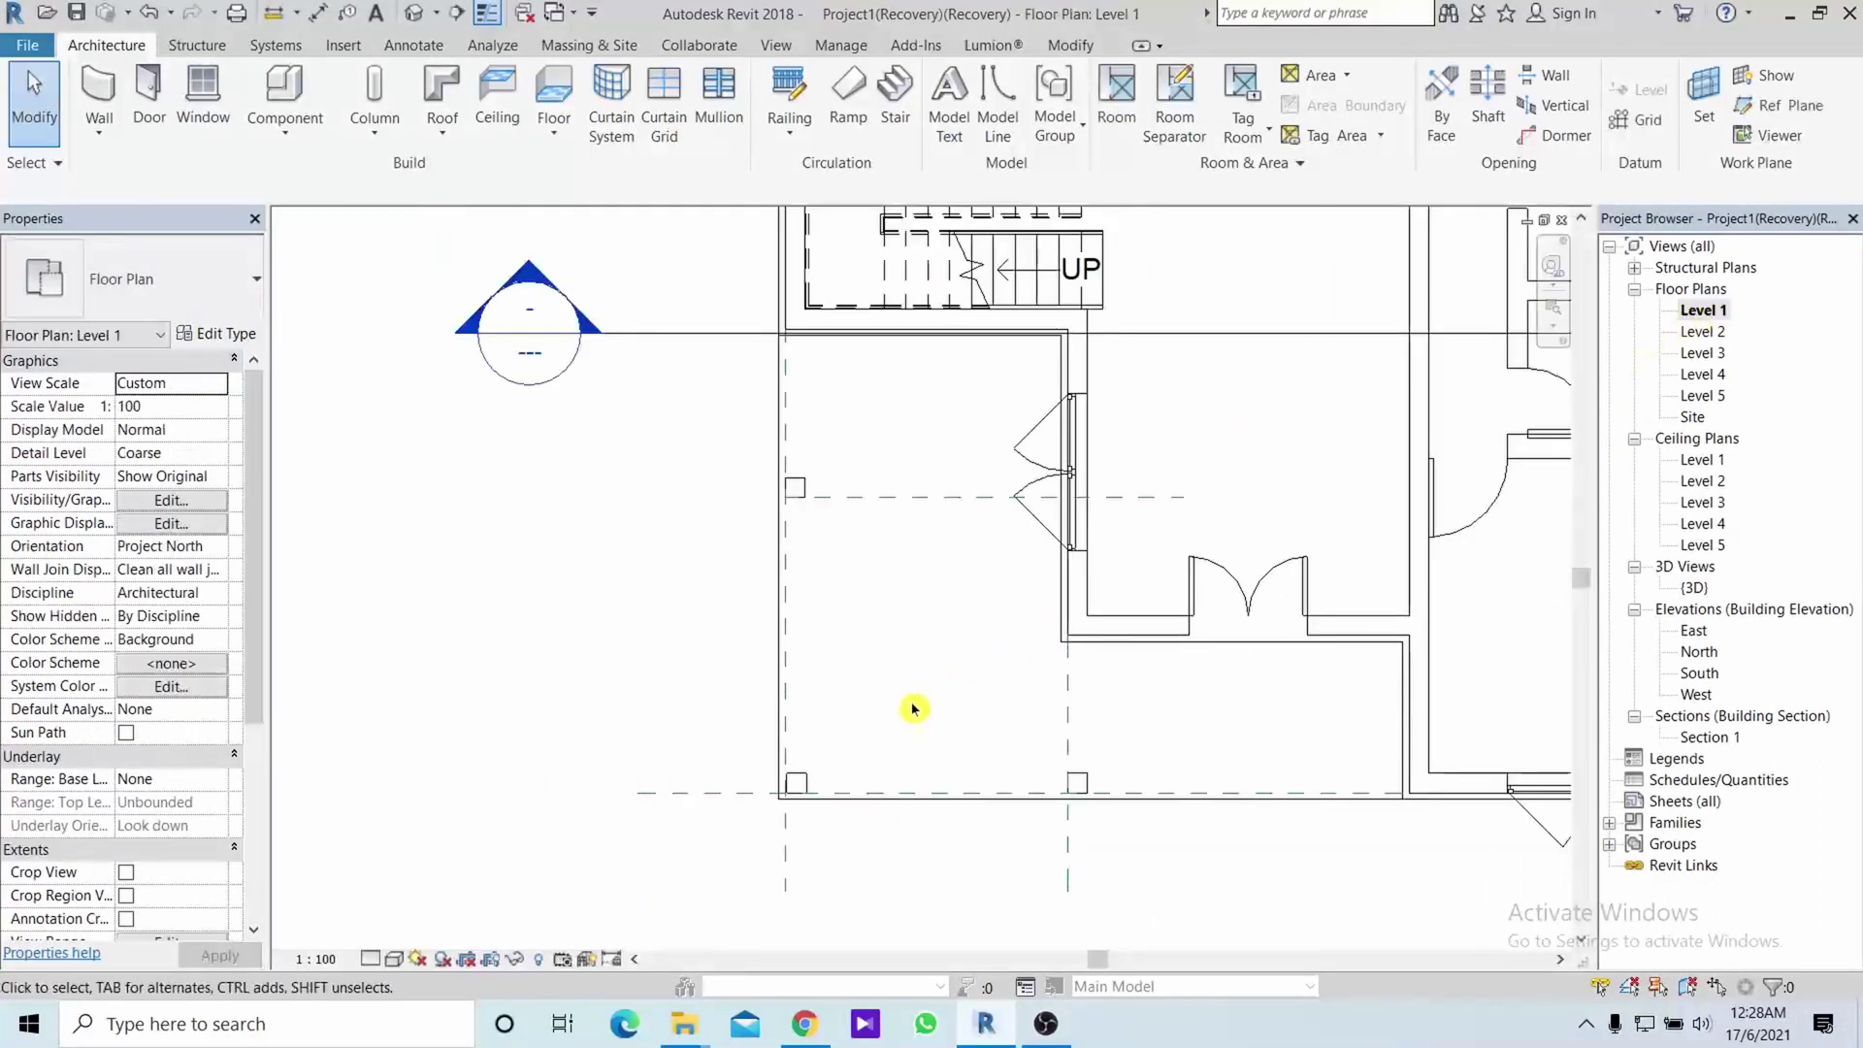
pyautogui.scroll(-1, 914, 709)
pyautogui.scroll(-1, 874, 698)
pyautogui.scroll(-1, 699, 685)
pyautogui.scroll(-1, 715, 630)
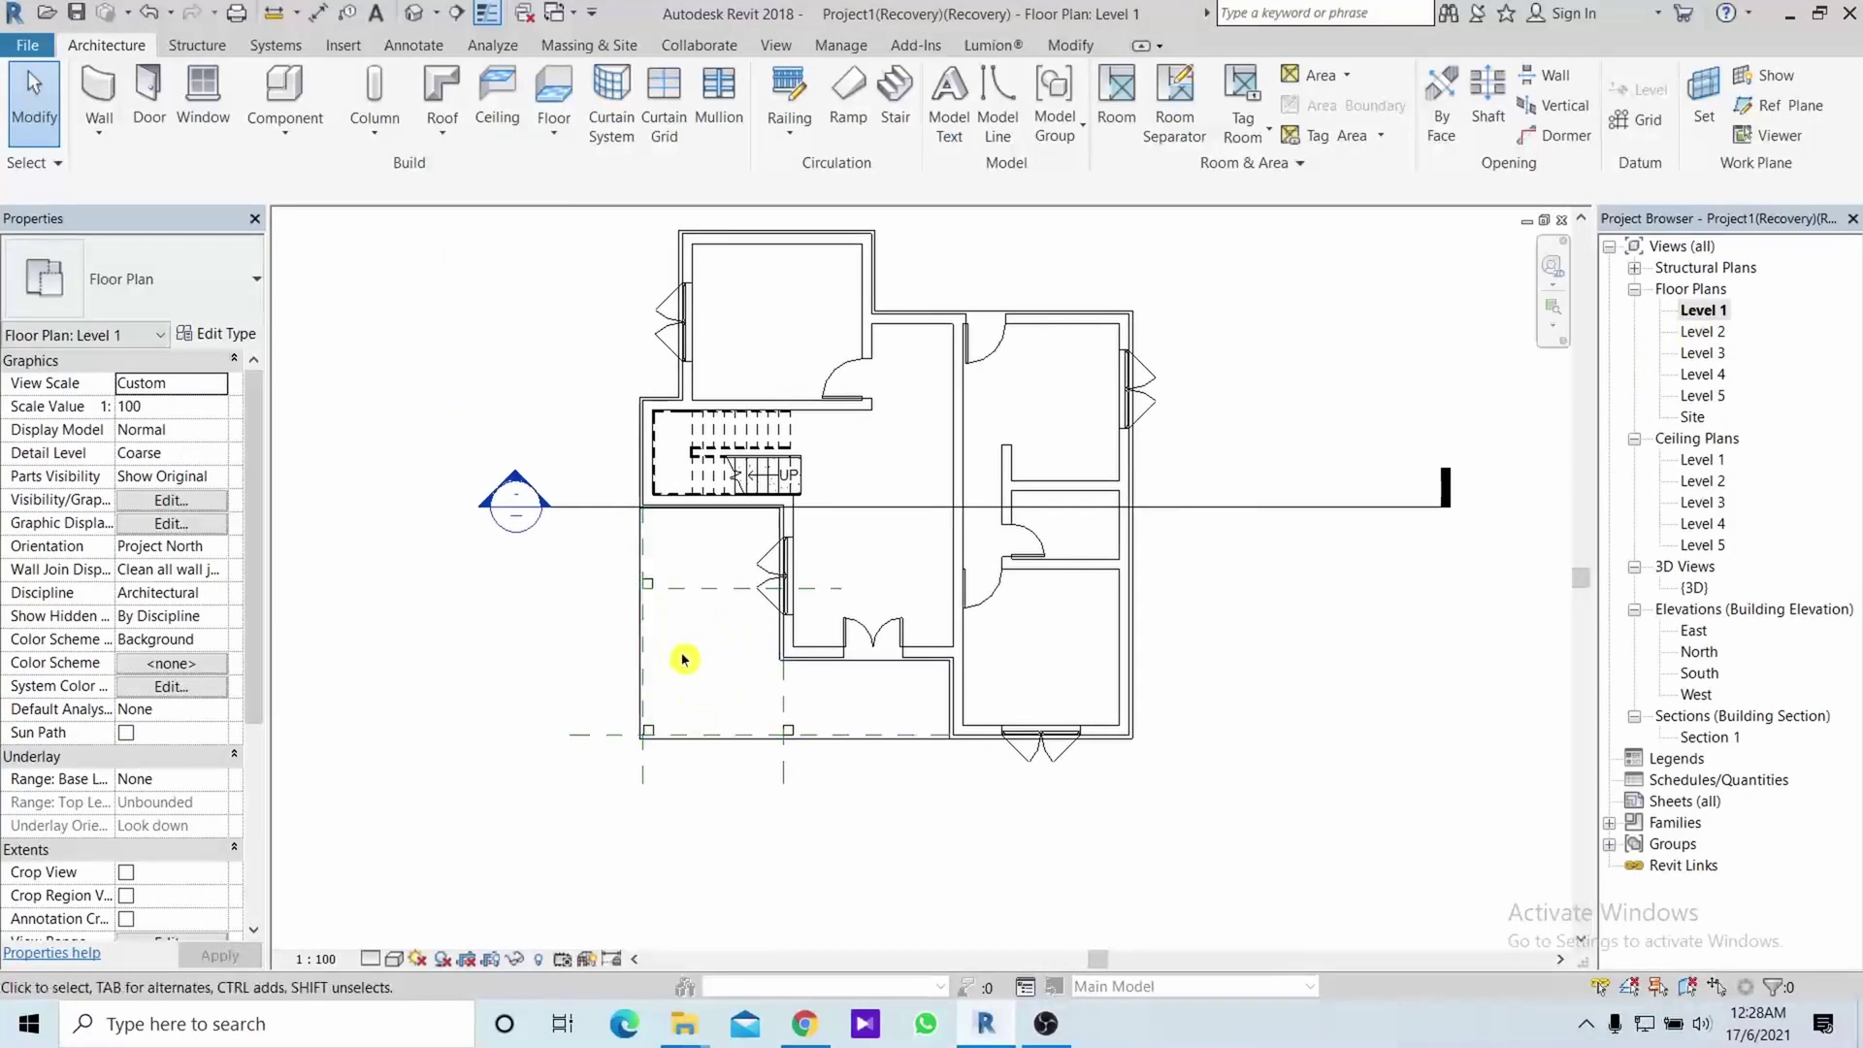
pyautogui.moveTo(685, 658); pyautogui.dragTo(734, 721, button='middle')
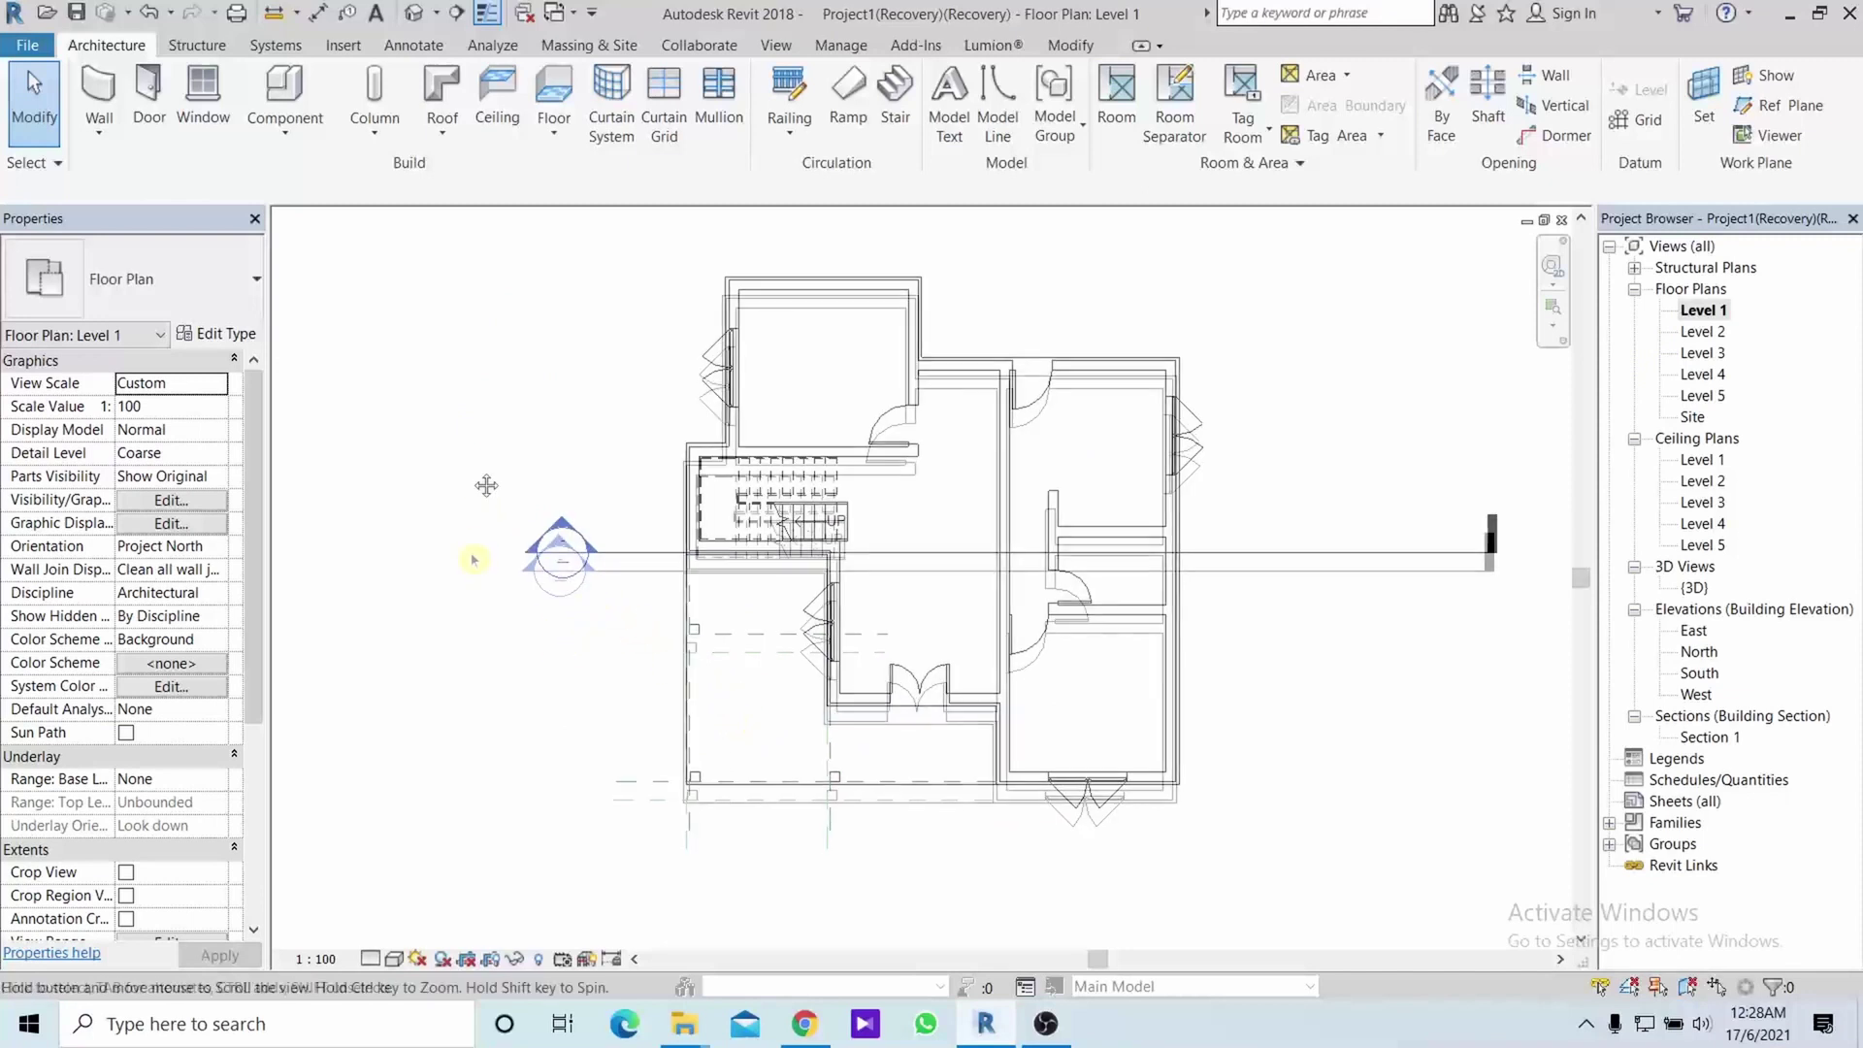
pyautogui.moveTo(479, 490); pyautogui.dragTo(482, 471, button='middle')
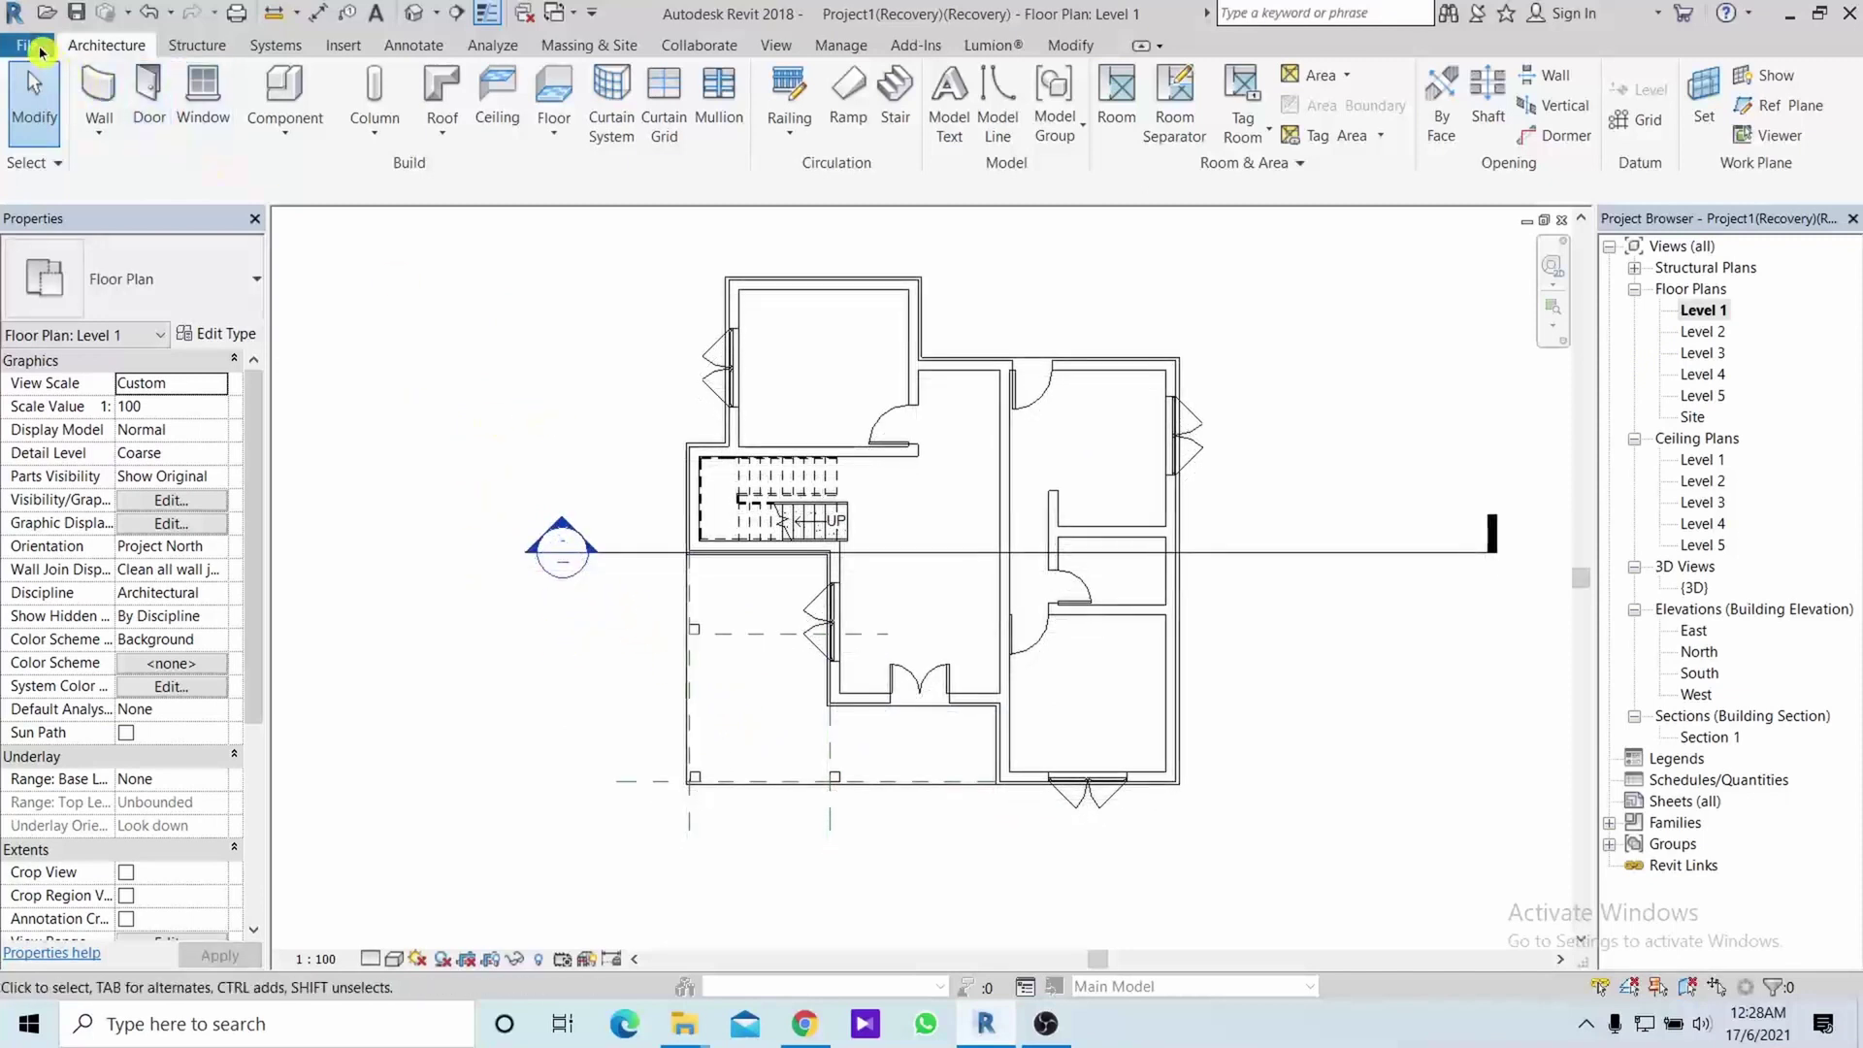
# Create a new family from the Metric Column.rft template
pyautogui.click(33, 46)
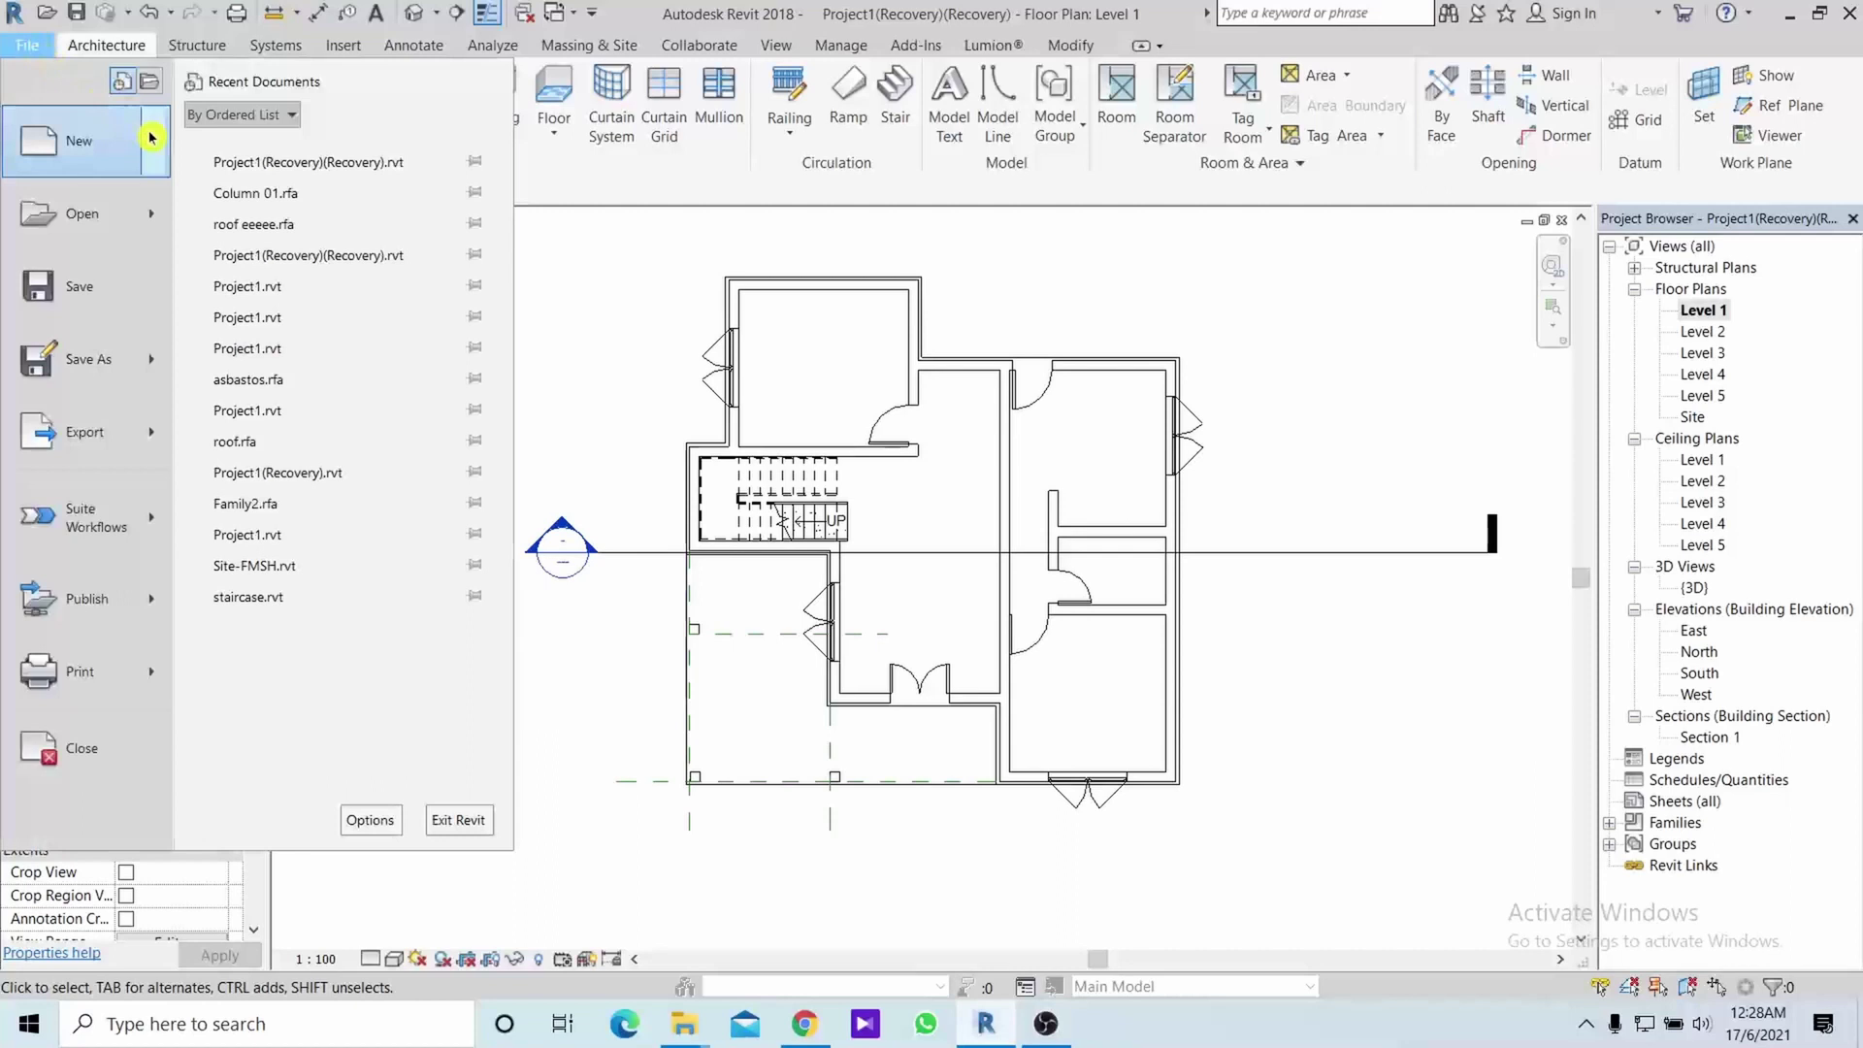
pyautogui.moveTo(80, 140)
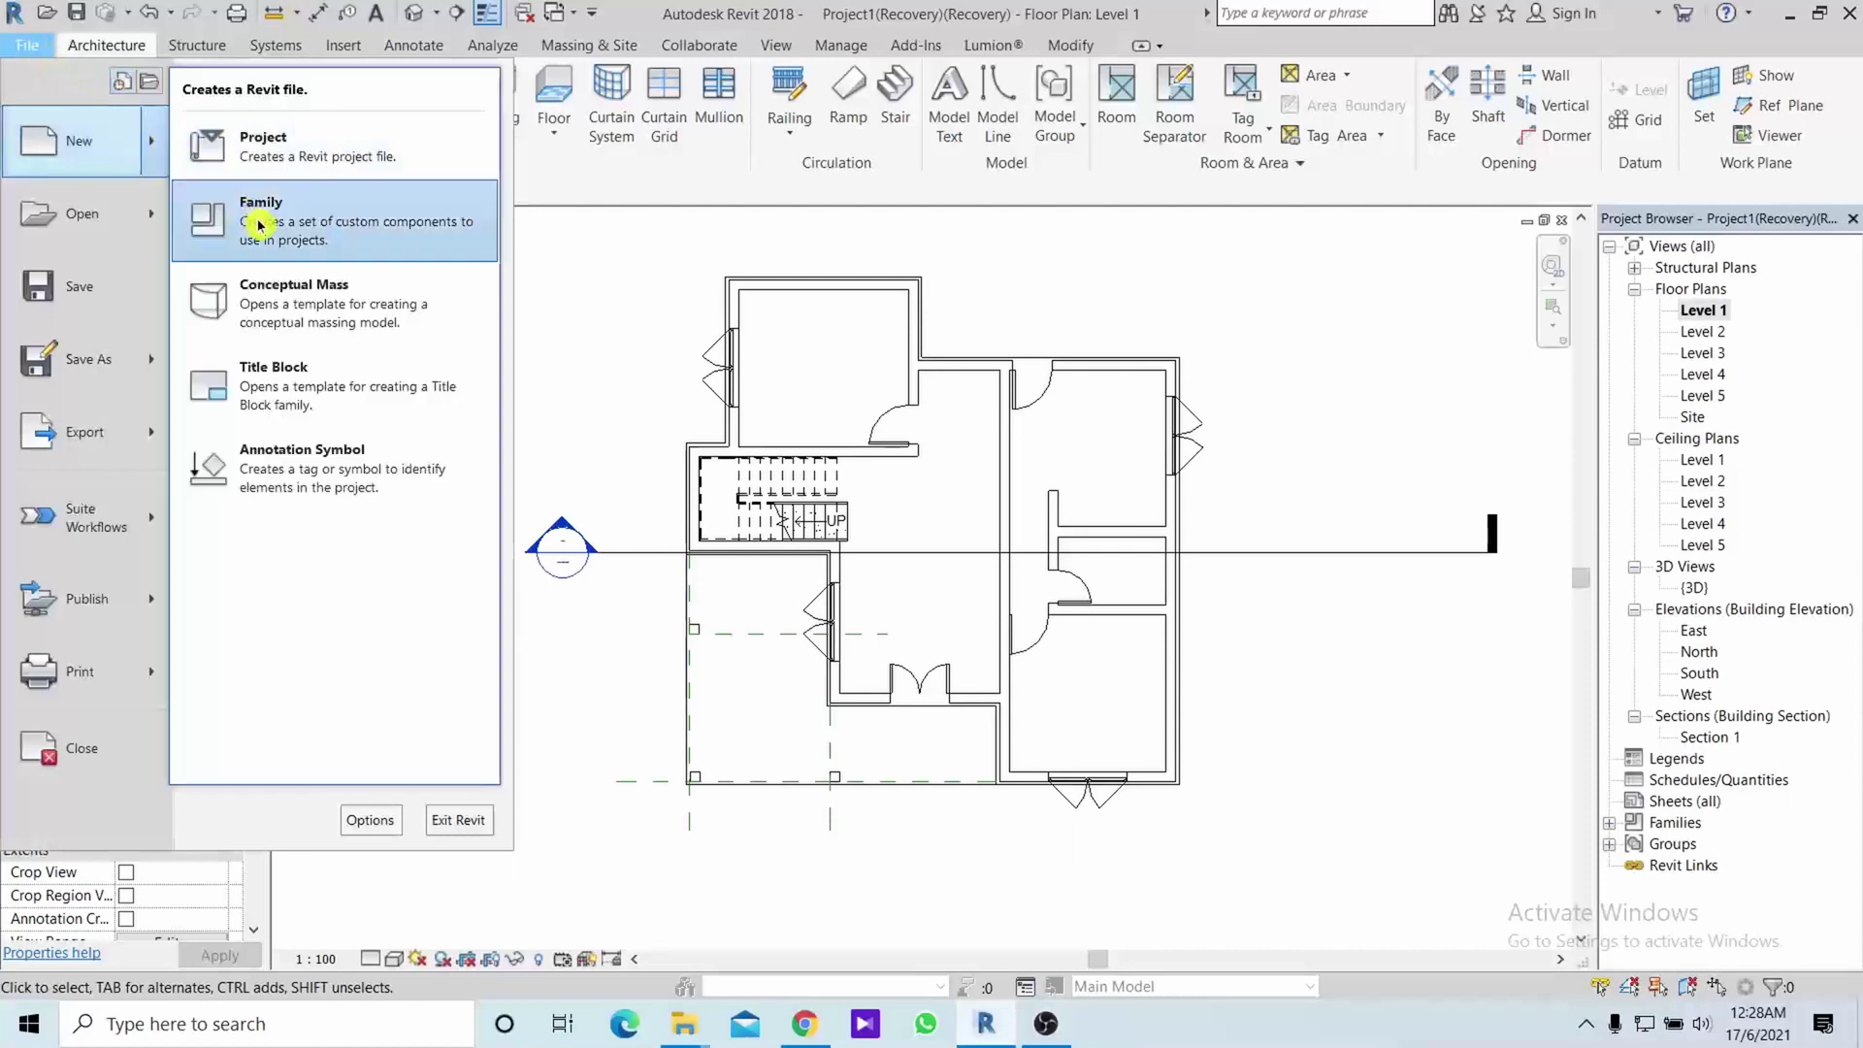
pyautogui.click(259, 223)
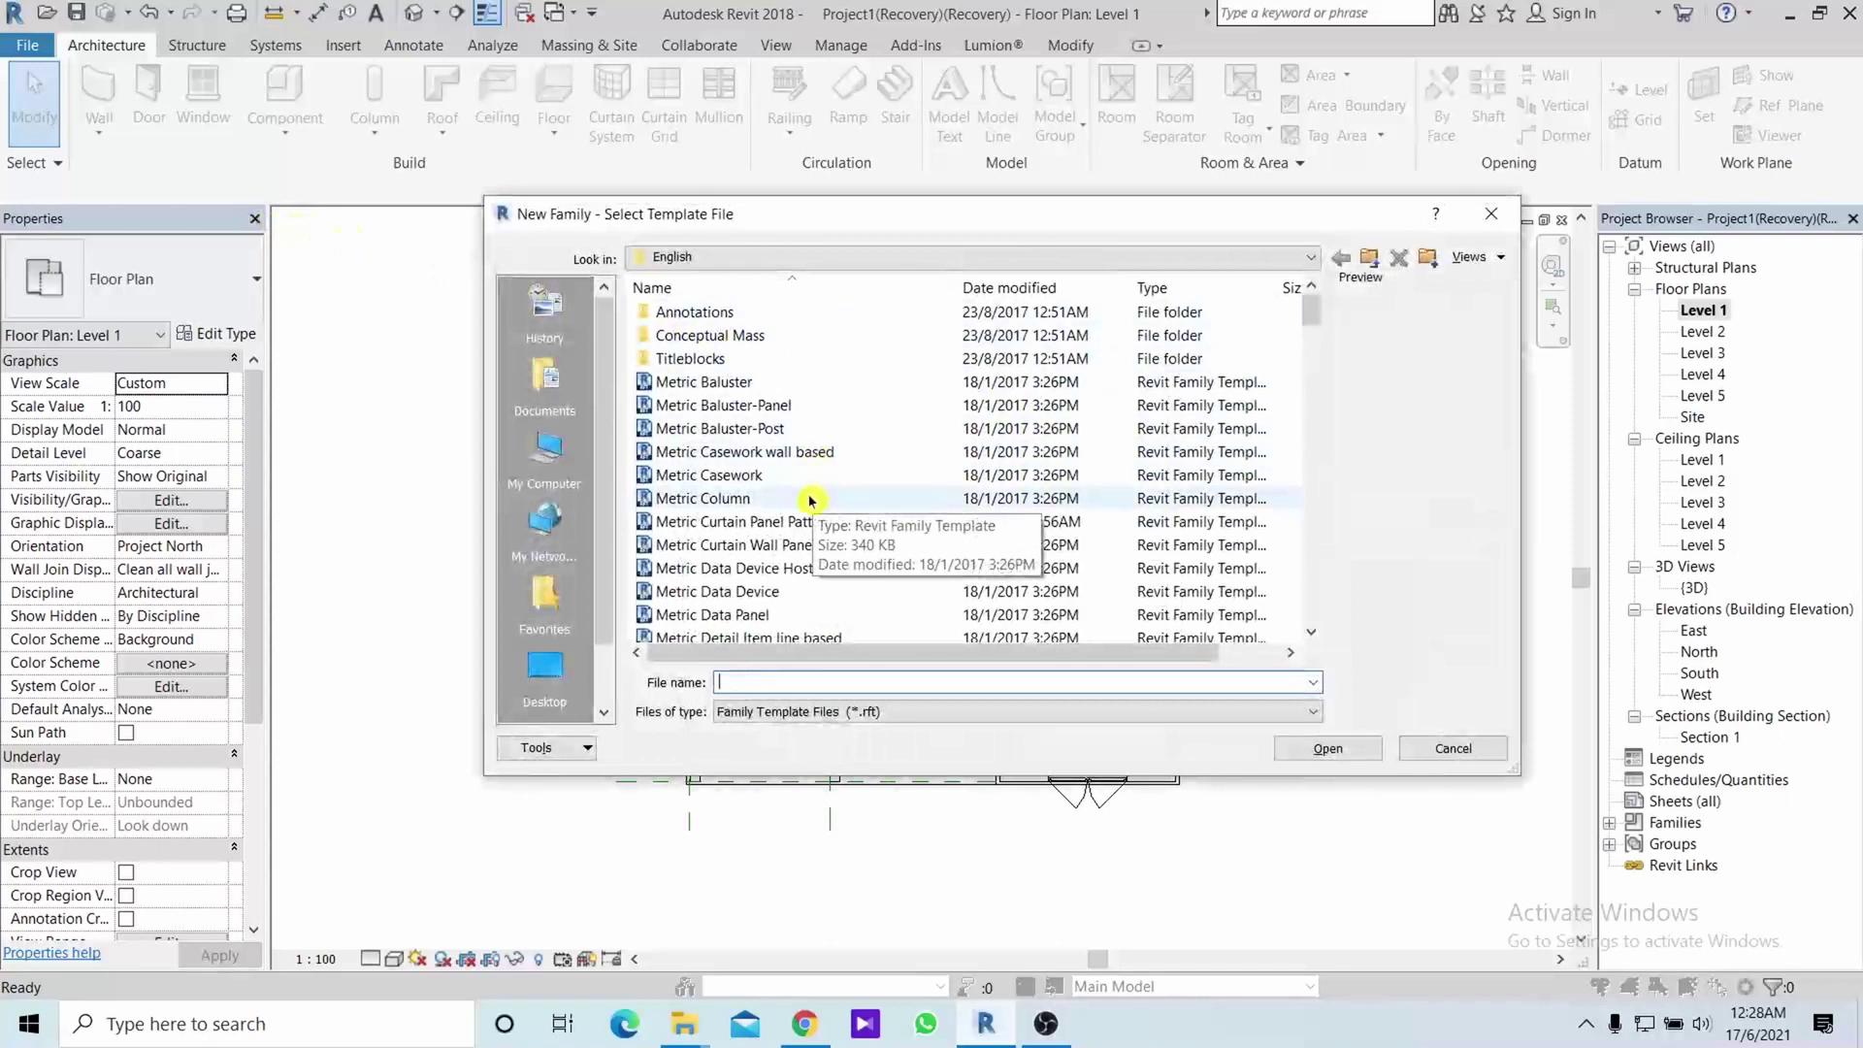
pyautogui.scroll(-1, 811, 502)
pyautogui.scroll(-1, 811, 500)
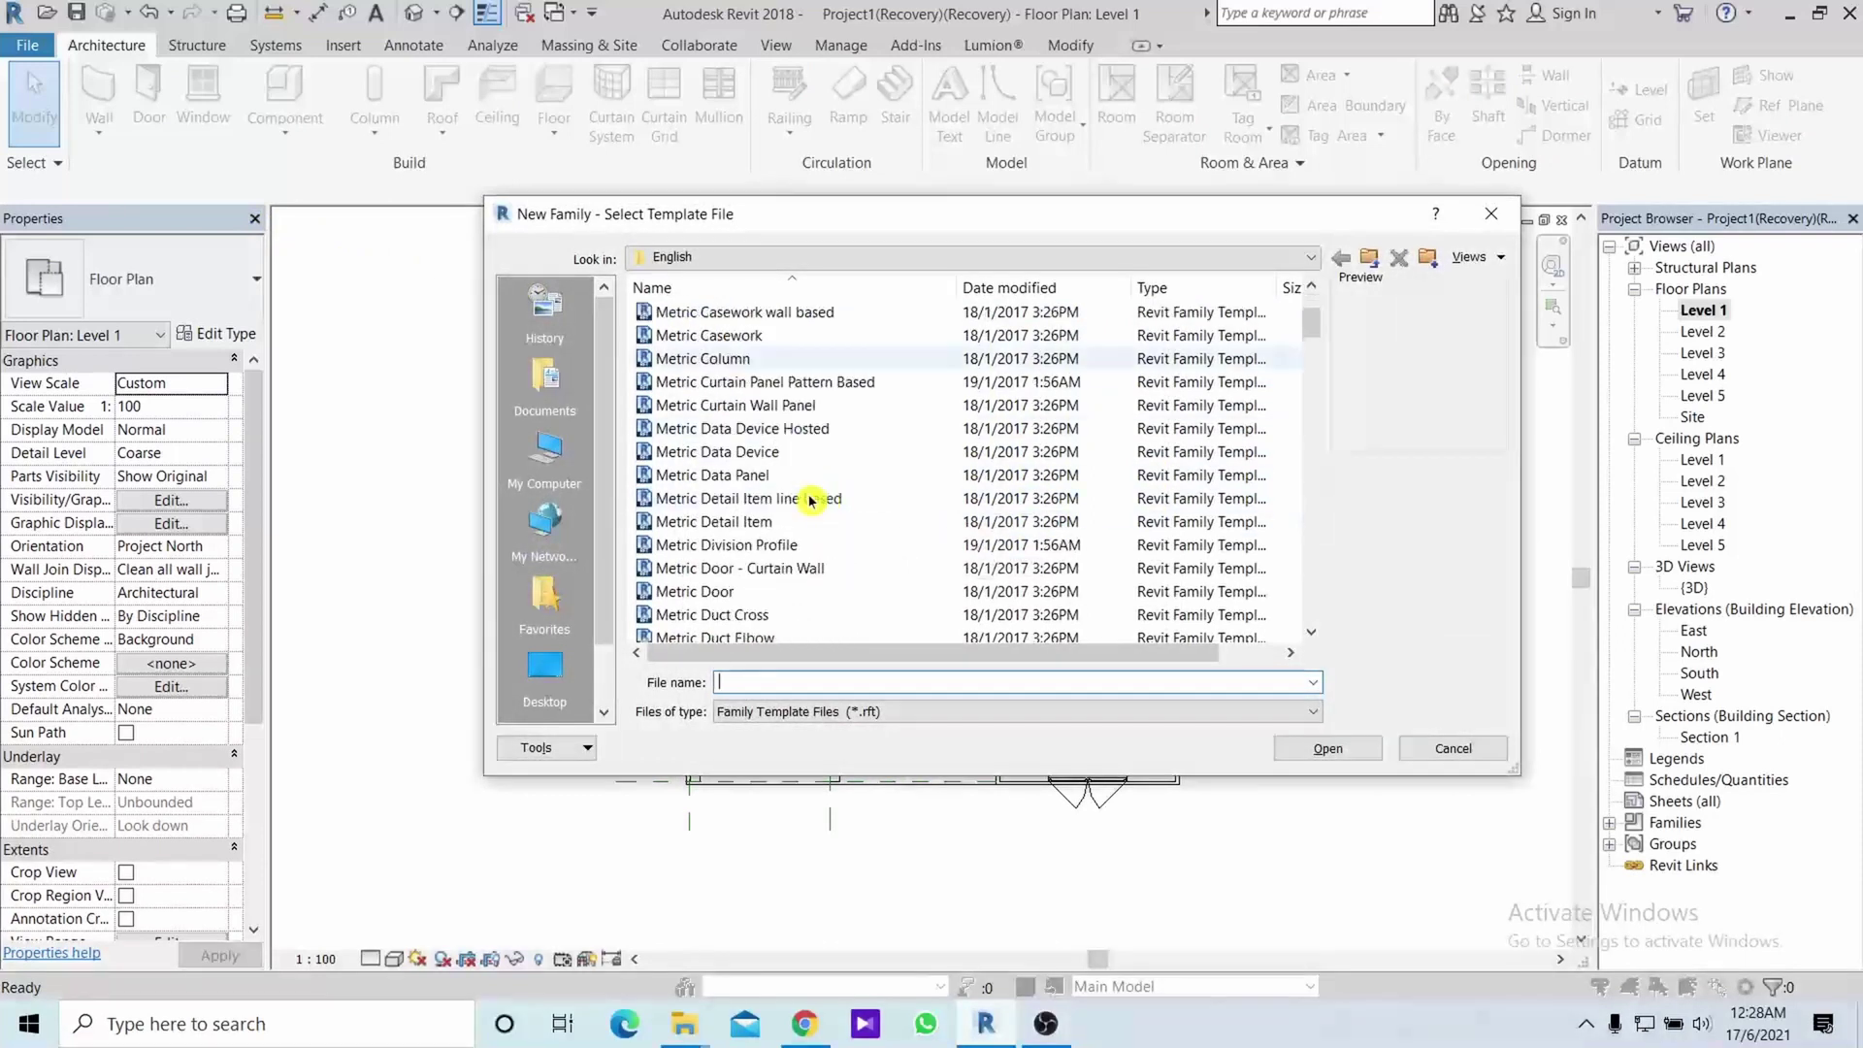
pyautogui.scroll(-1, 810, 501)
pyautogui.scroll(-1, 811, 501)
pyautogui.scroll(-1, 810, 501)
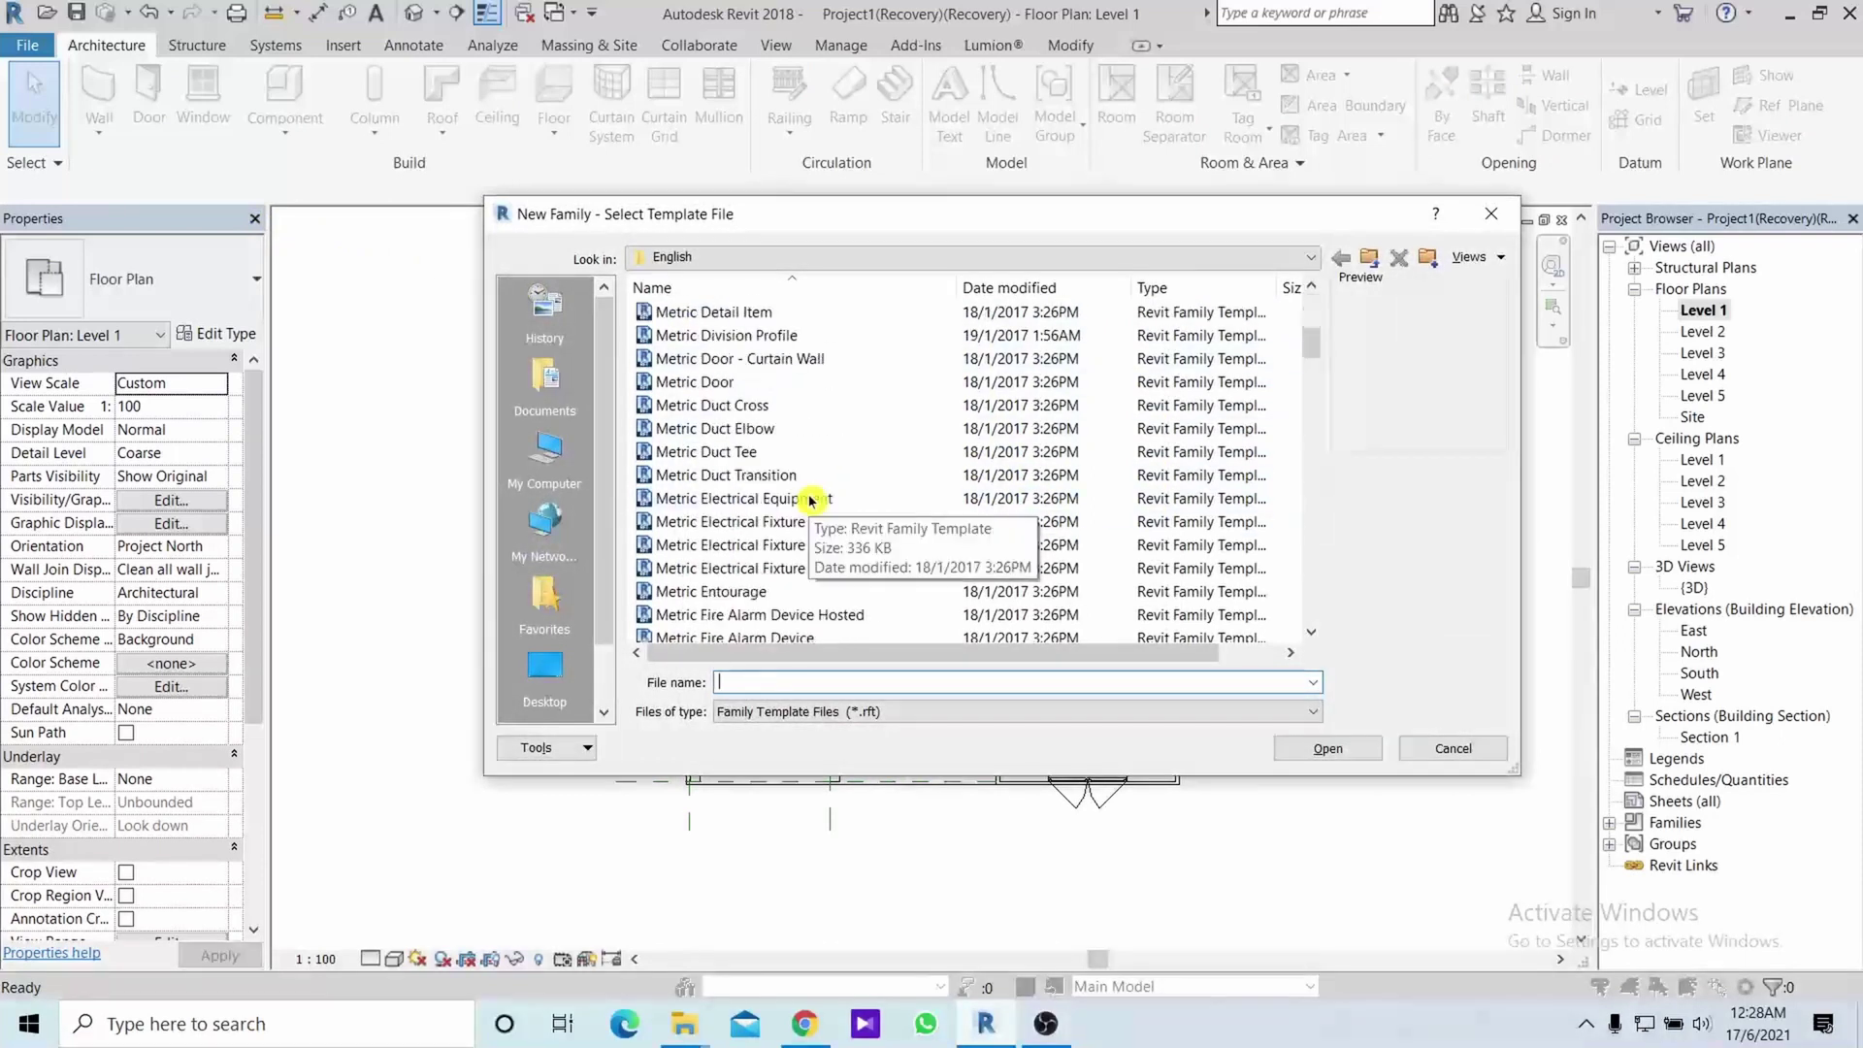
pyautogui.scroll(2, 810, 500)
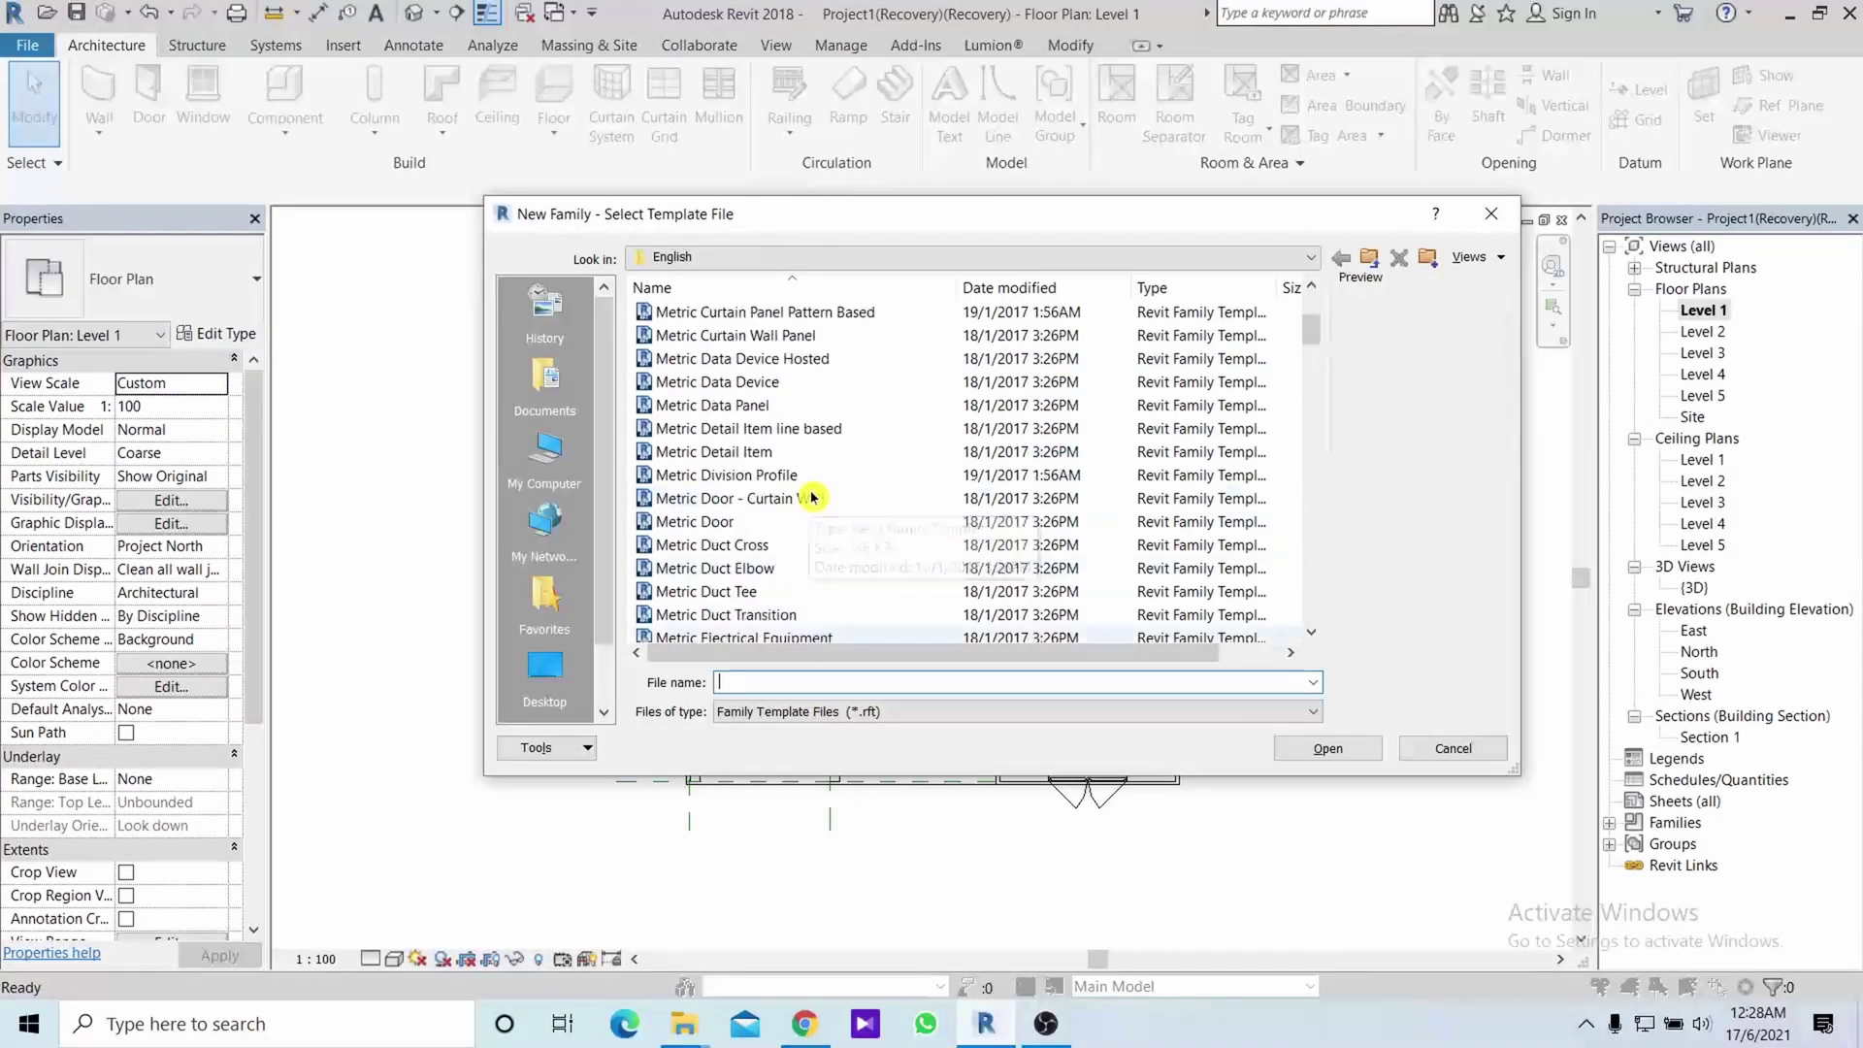
pyautogui.scroll(1, 811, 499)
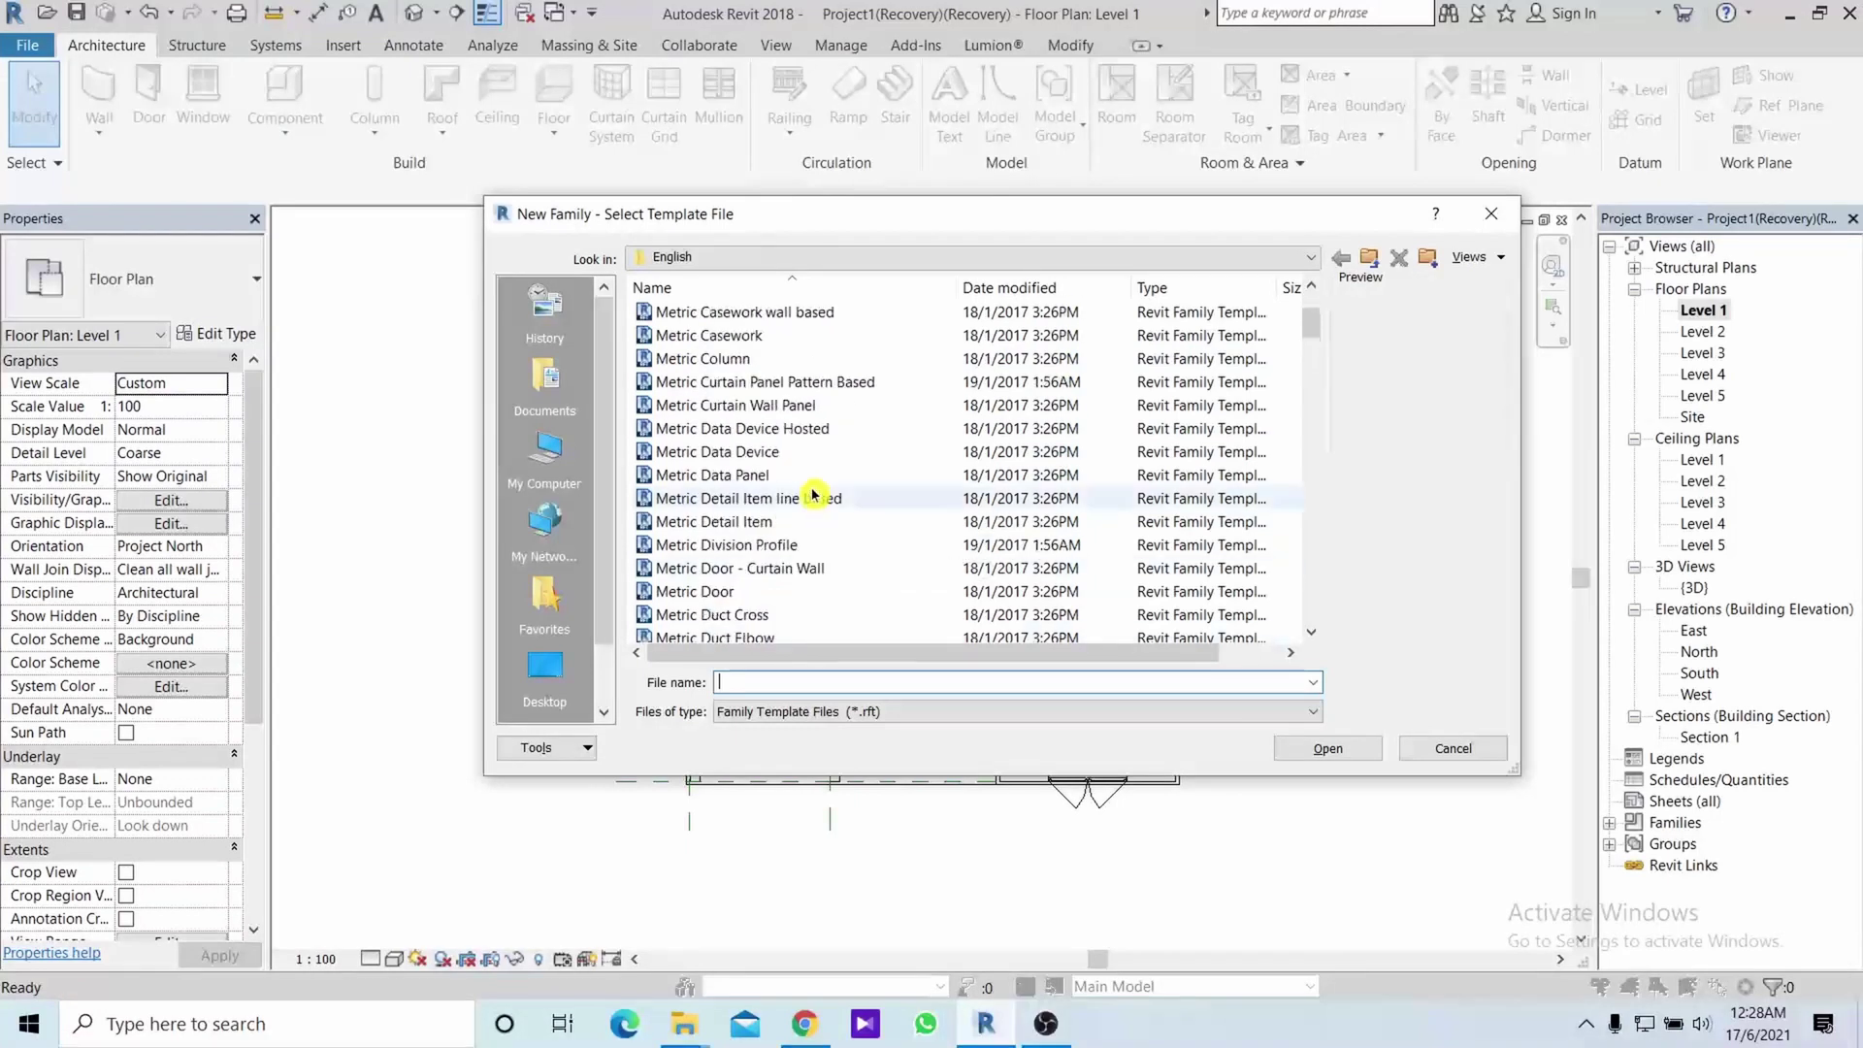
pyautogui.click(740, 364)
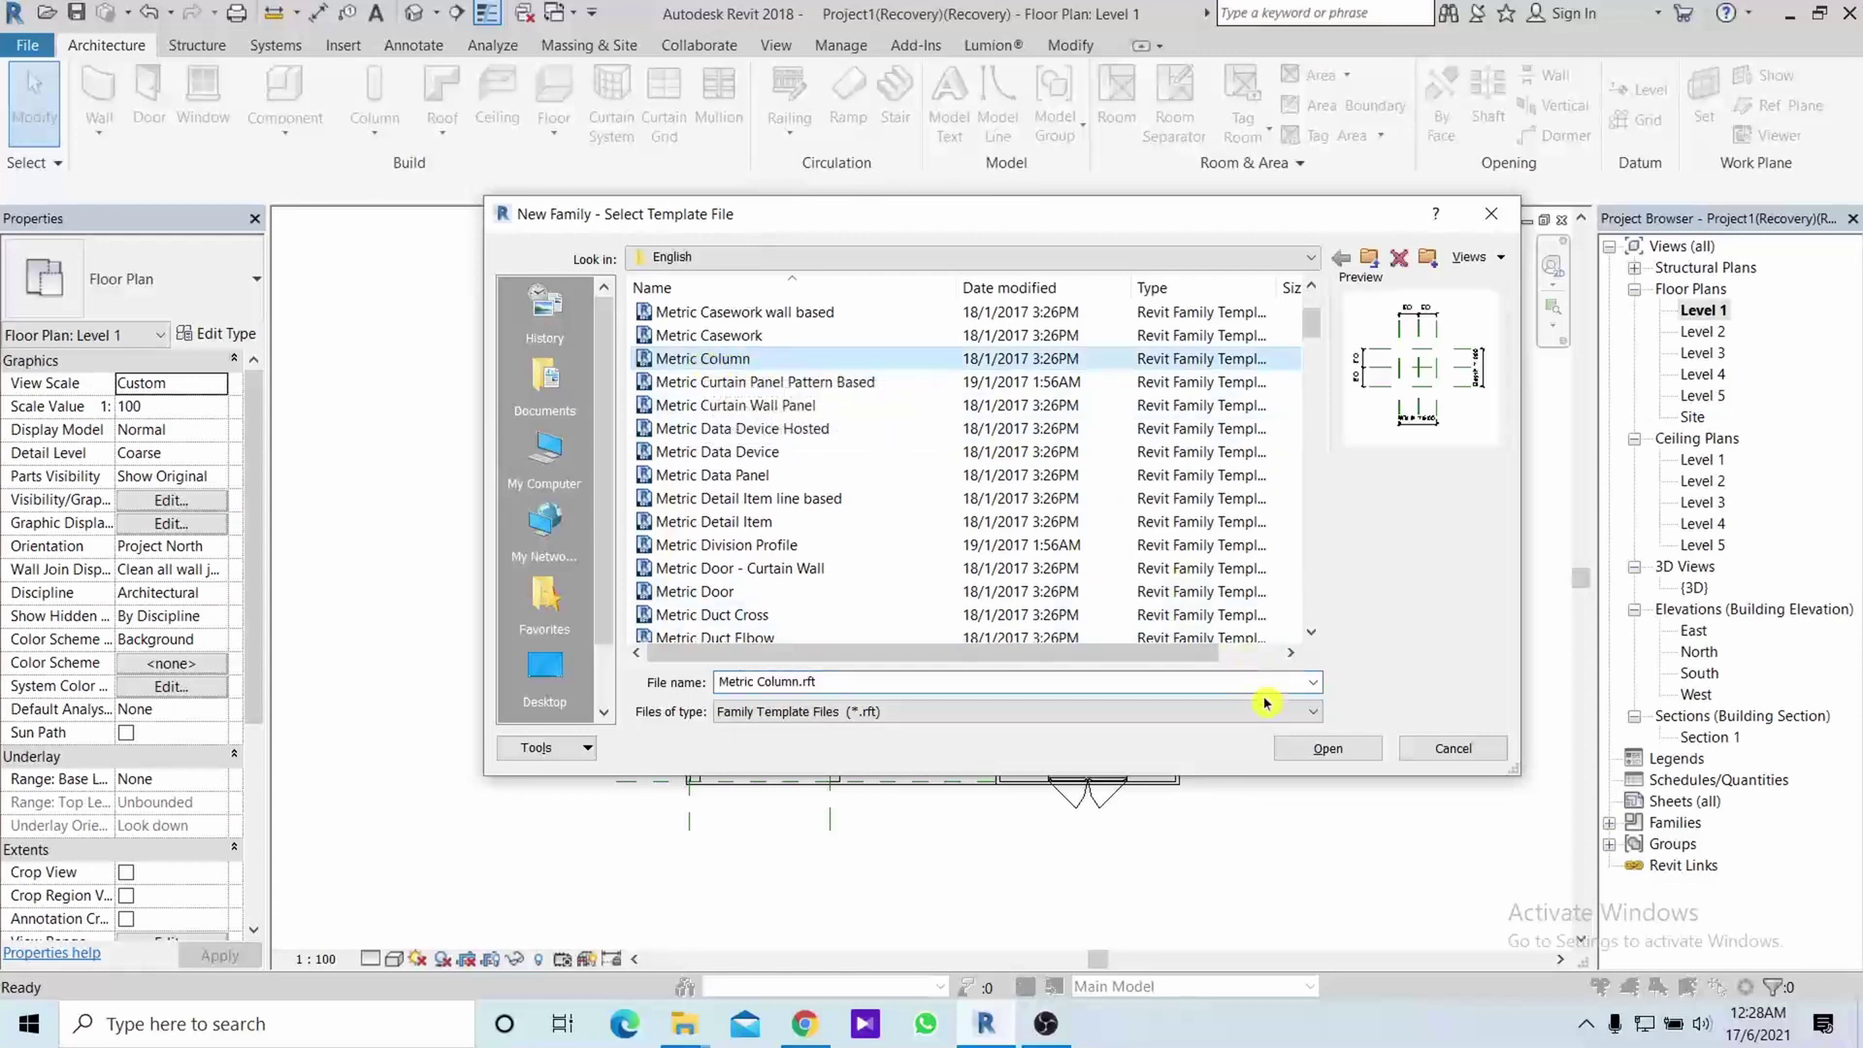
pyautogui.click(1305, 753)
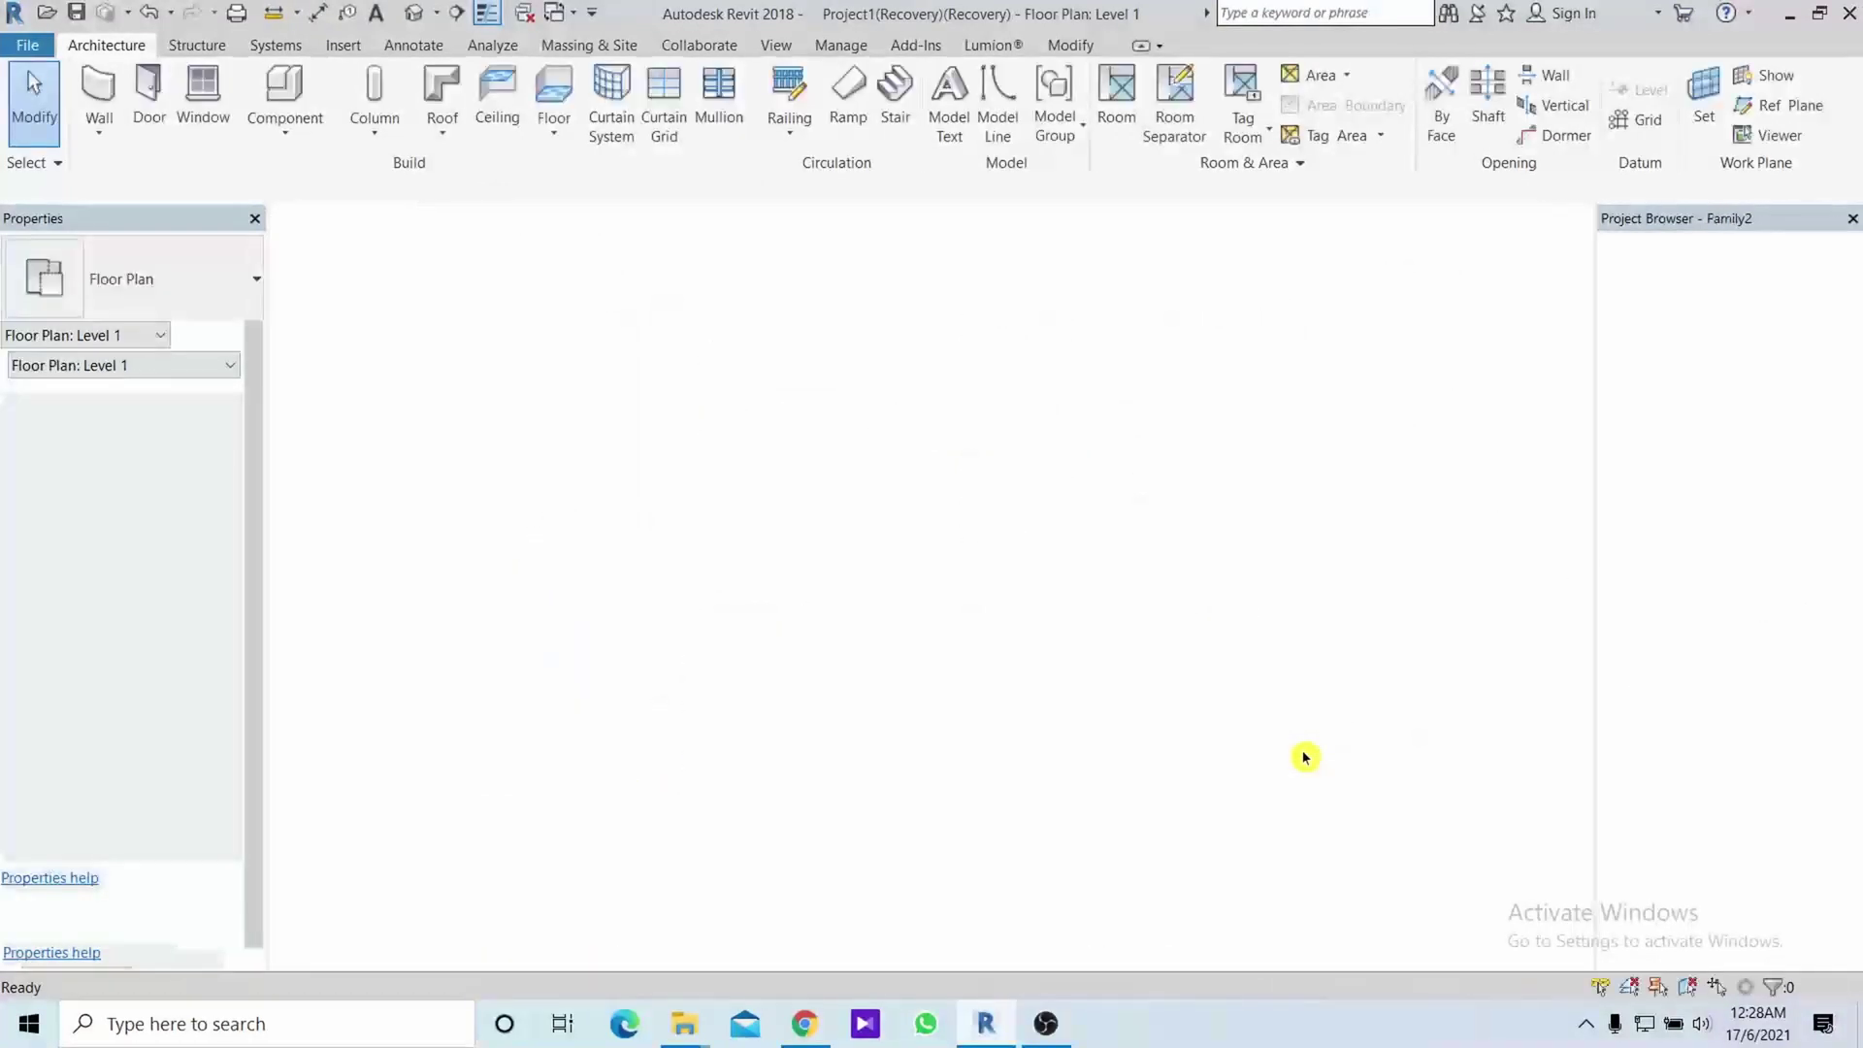
pyautogui.moveTo(1231, 690); pyautogui.dragTo(1118, 723, button='middle')
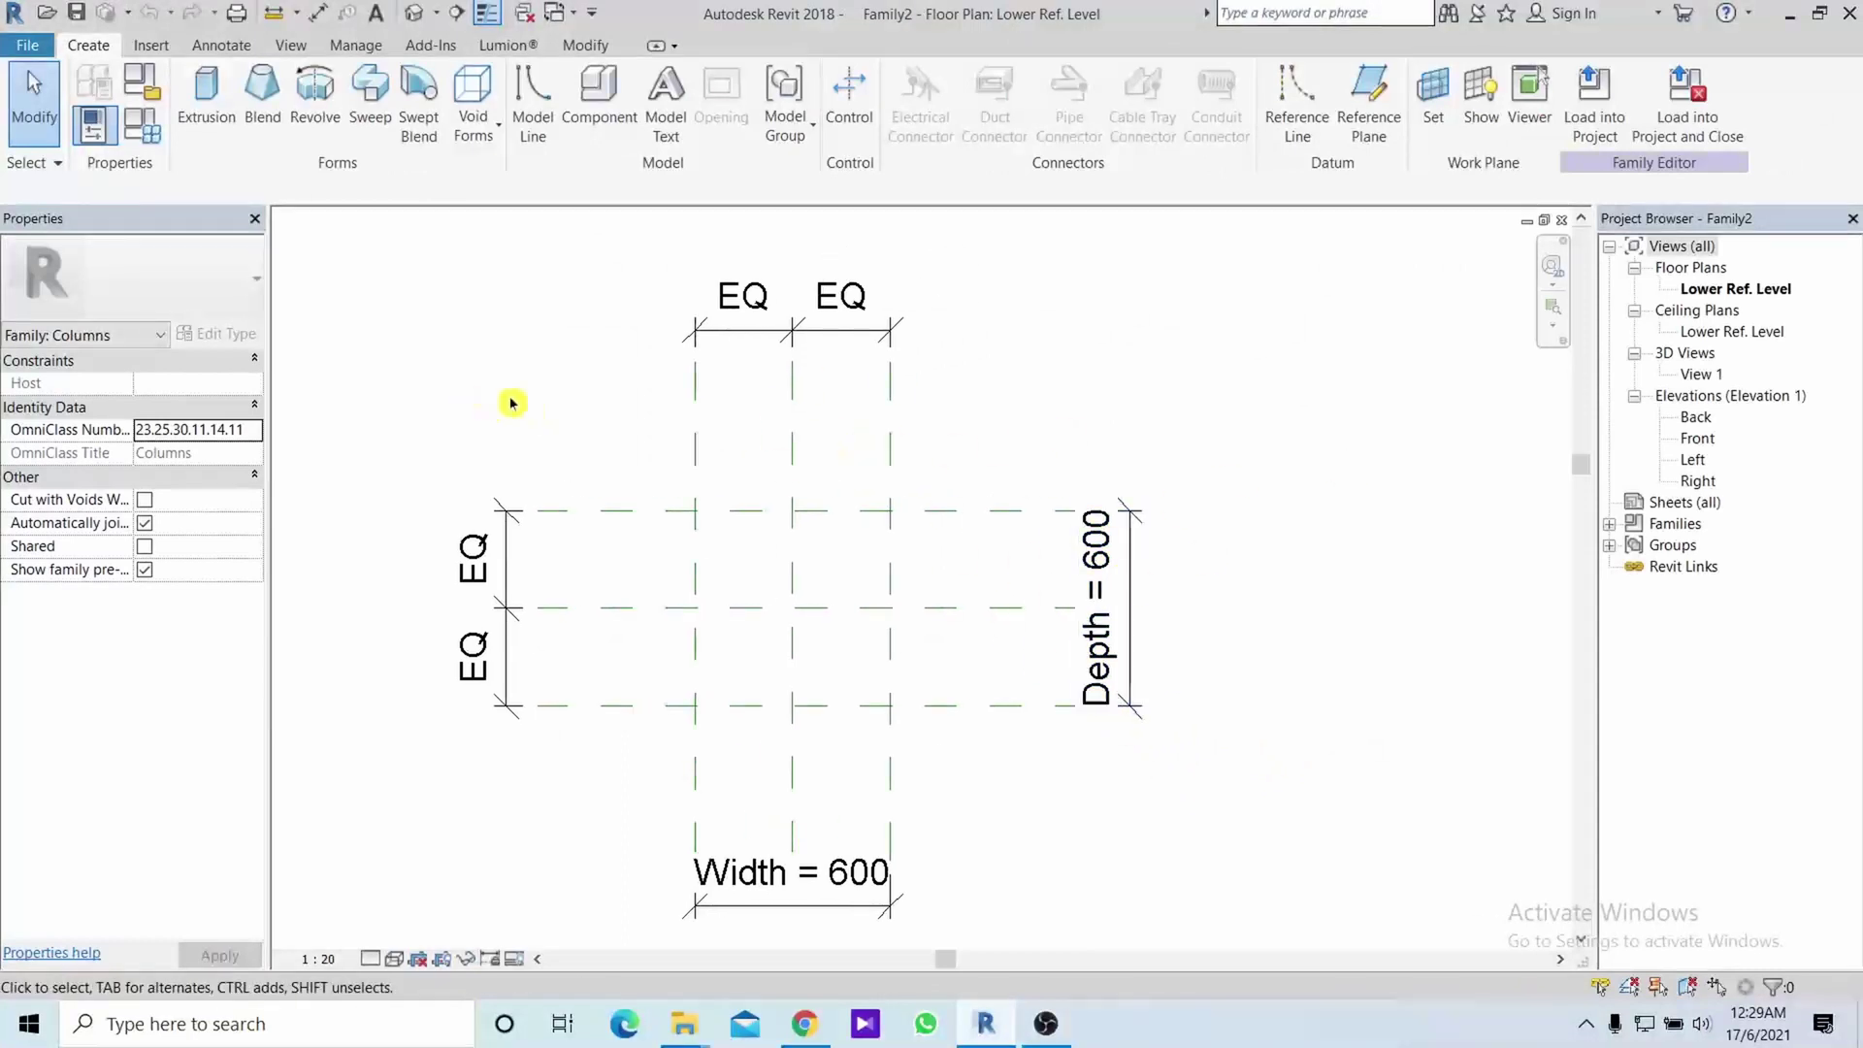
# View the family's Back elevation, then return to the house's Level 1 plan
pyautogui.doubleClick(1698, 418)
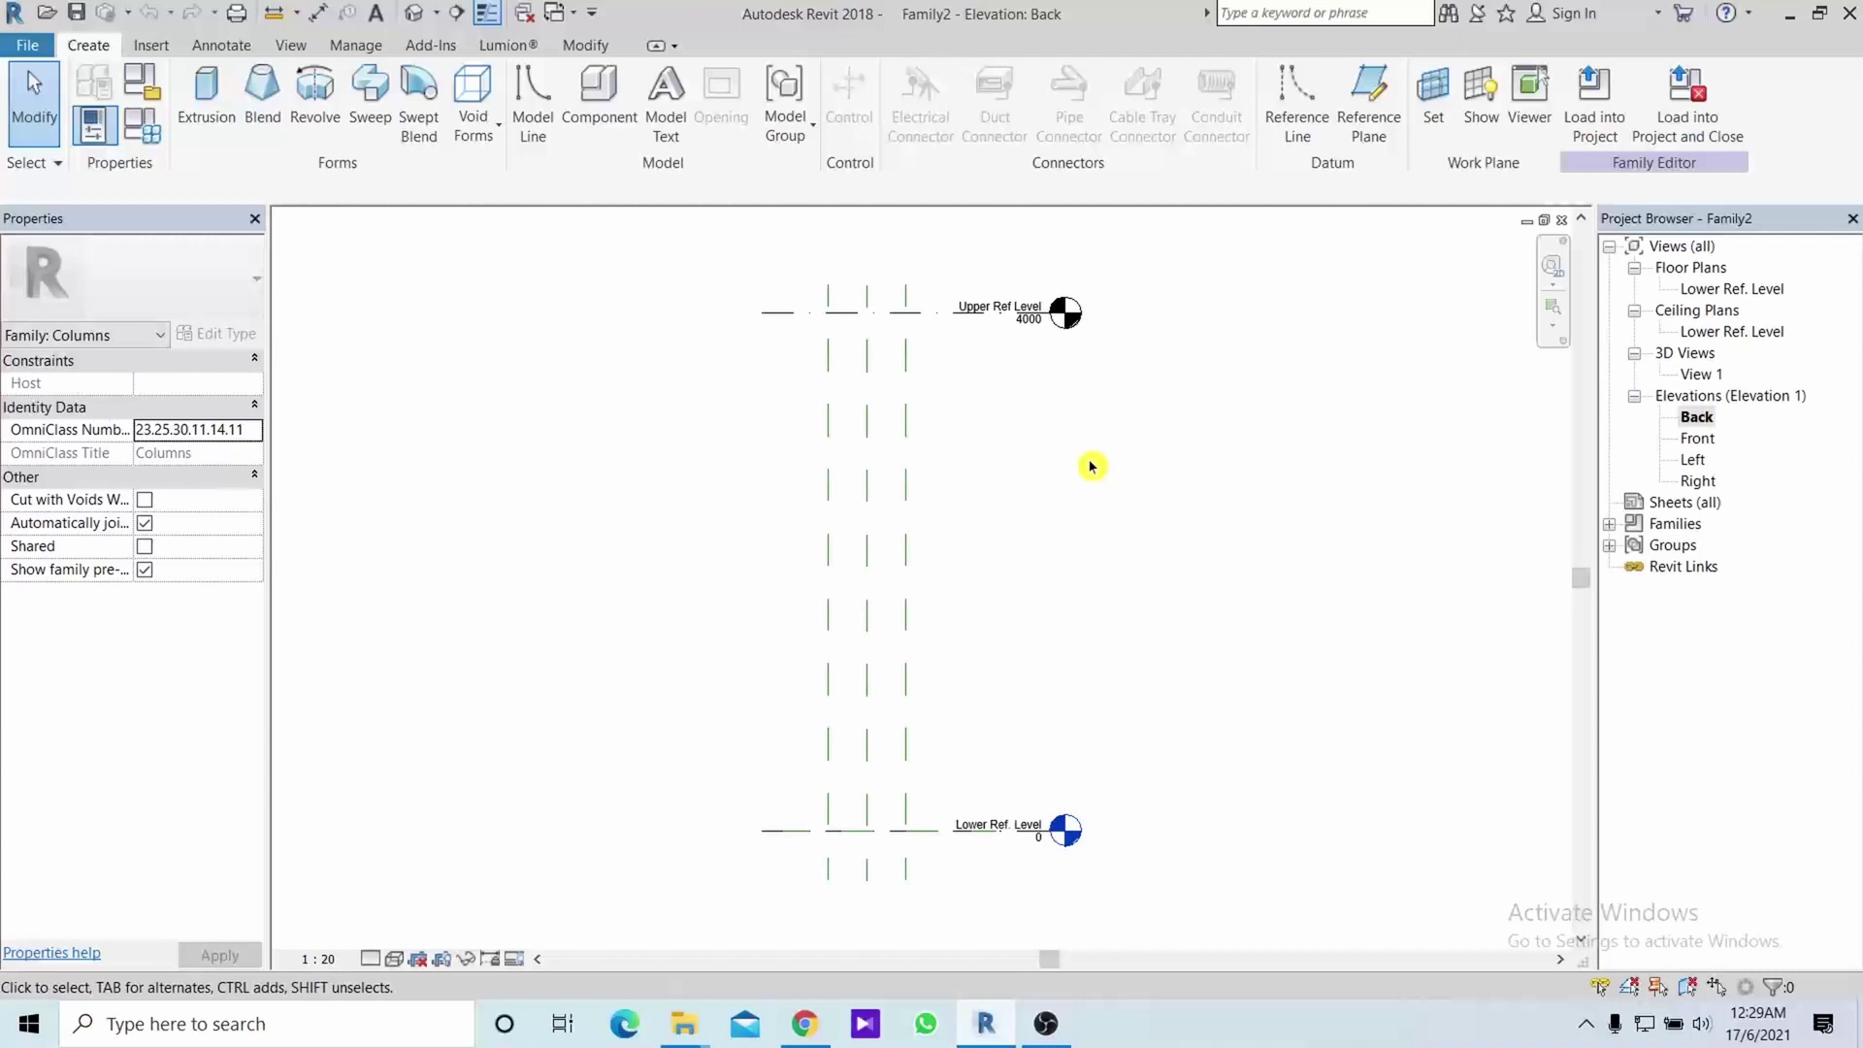
pyautogui.hotkey('ctrl', 'Tab')
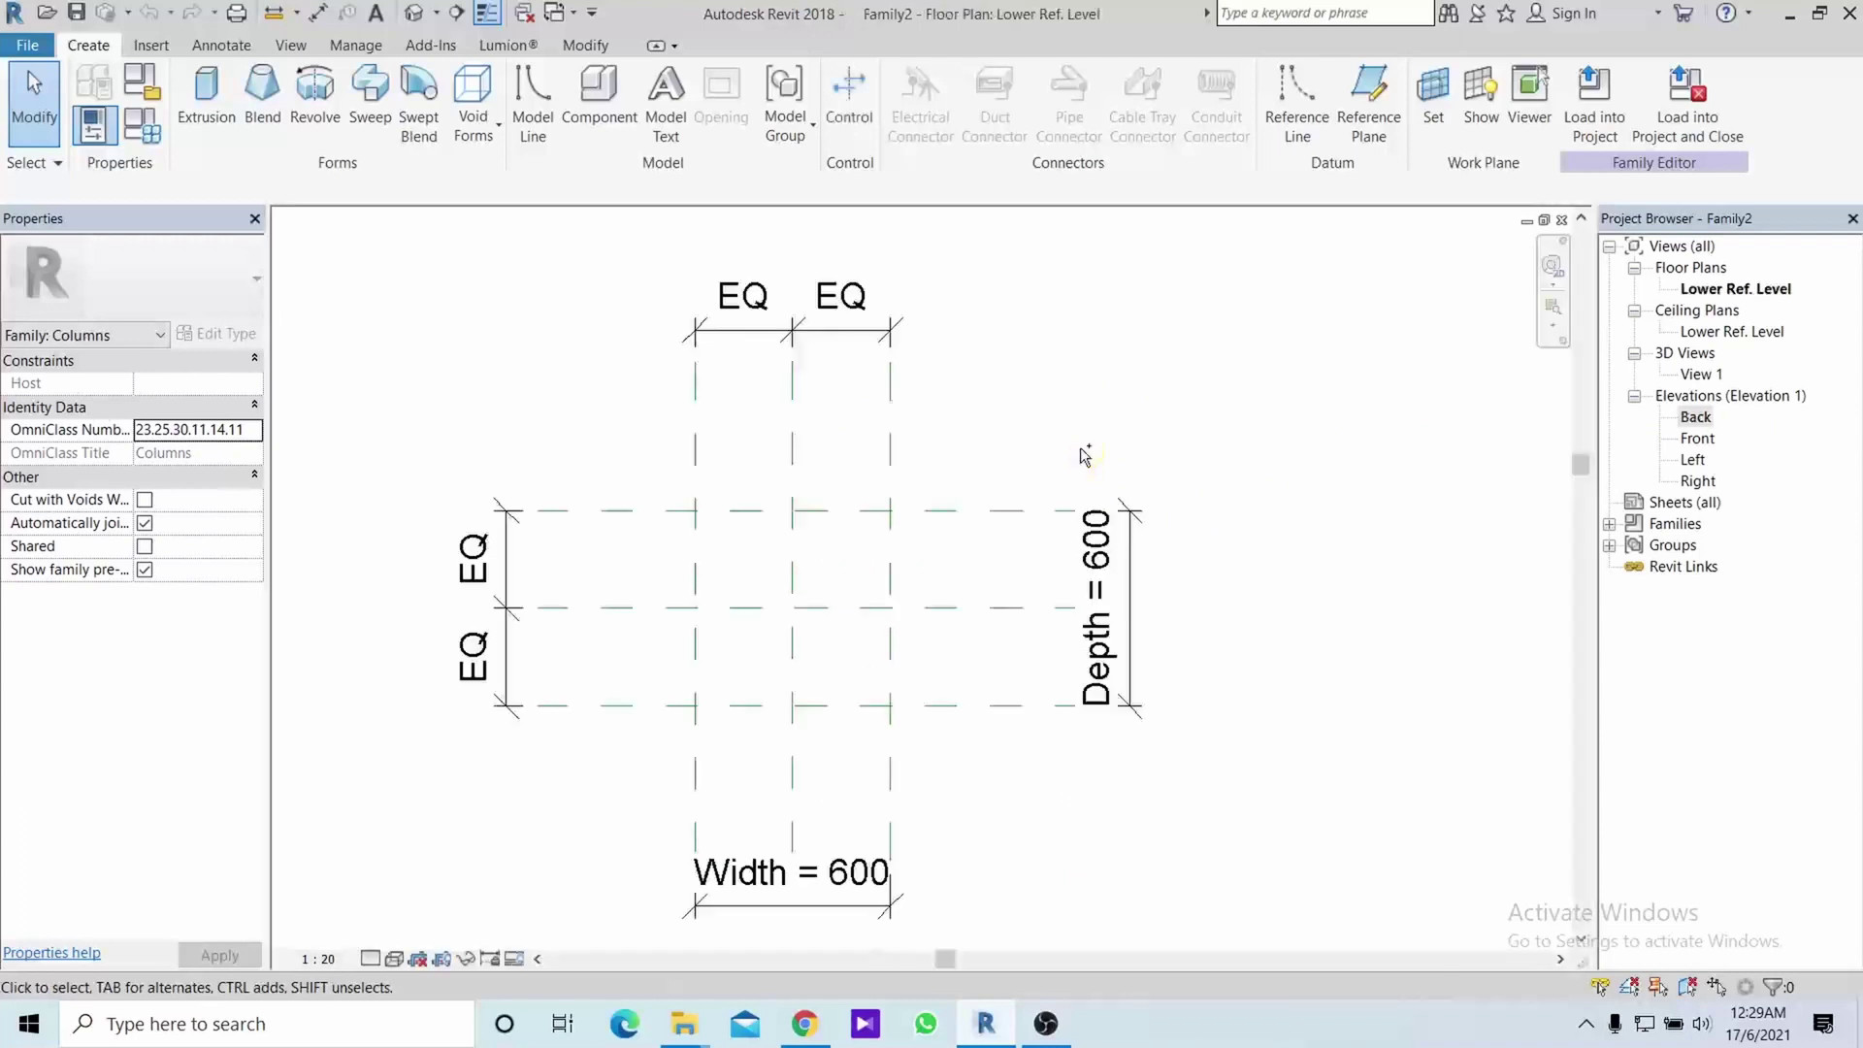
pyautogui.hotkey('ctrl', 'Tab')
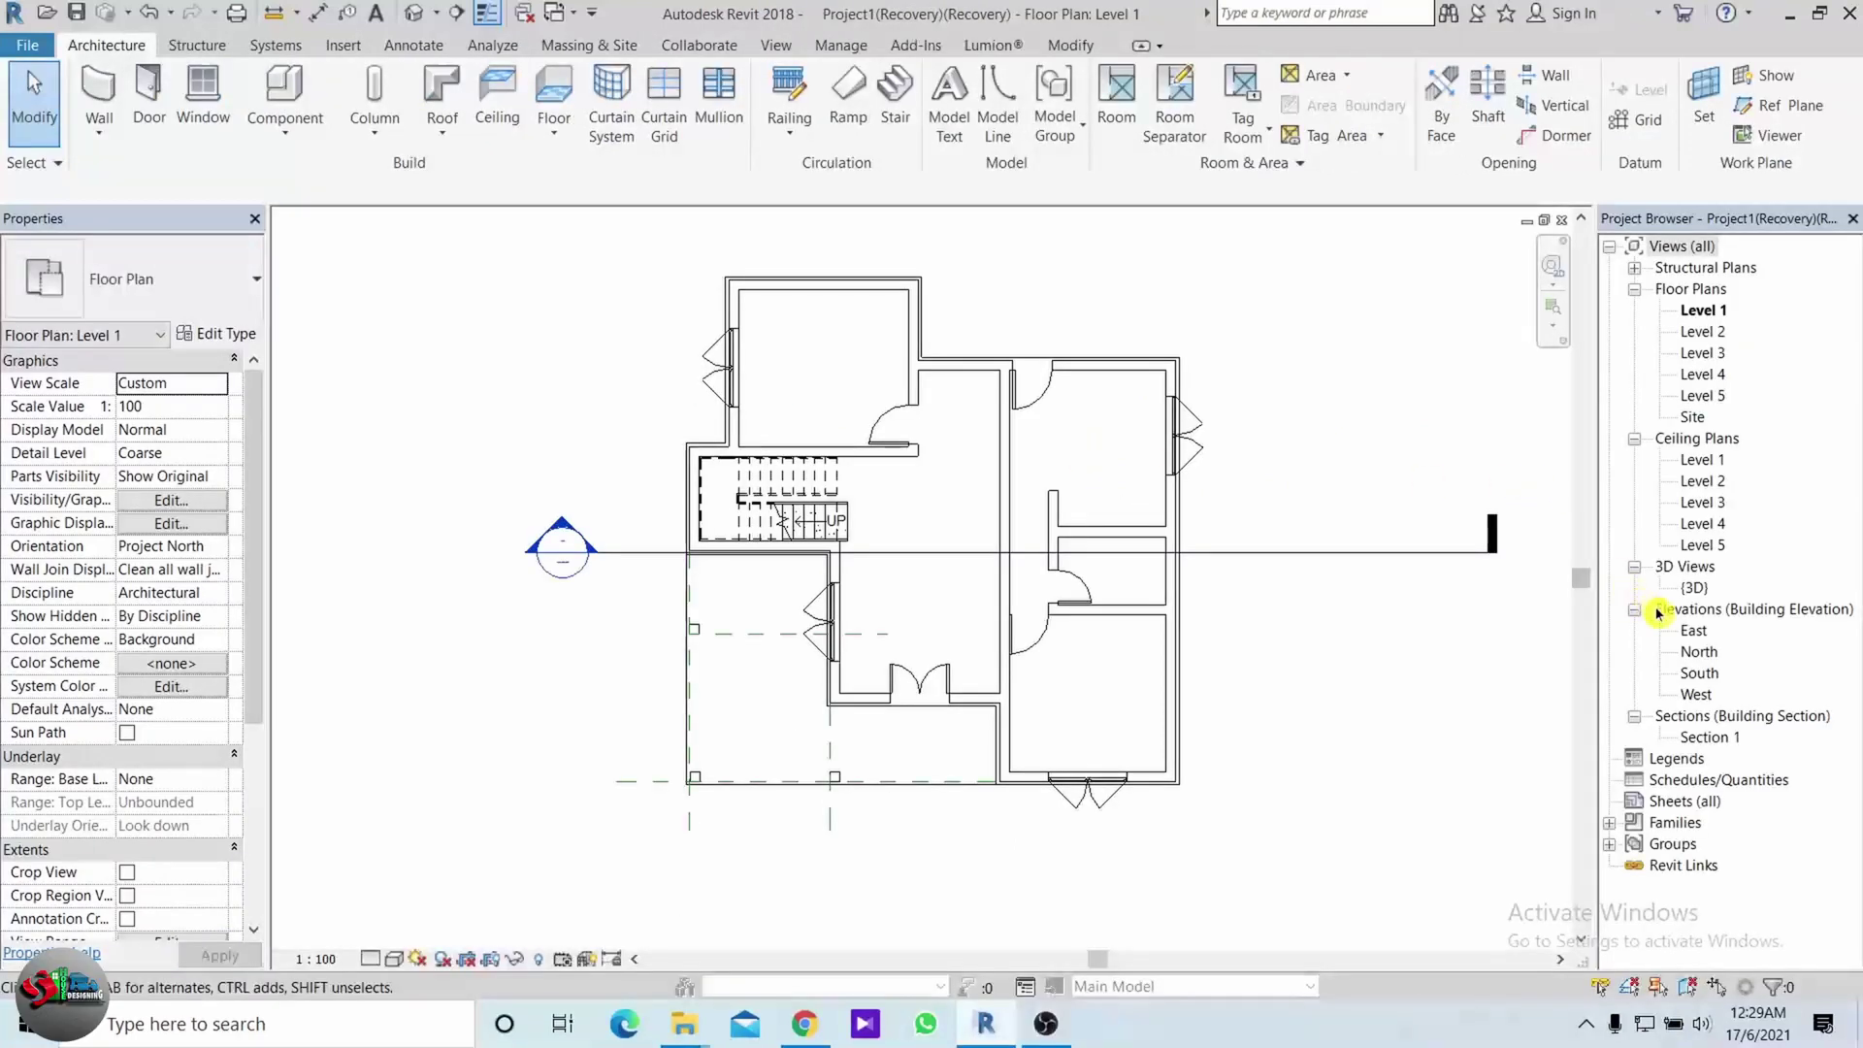
# In the South elevation, measure the porch column's 10'-9" height below the roof
pyautogui.doubleClick(1691, 630)
pyautogui.doubleClick(1697, 673)
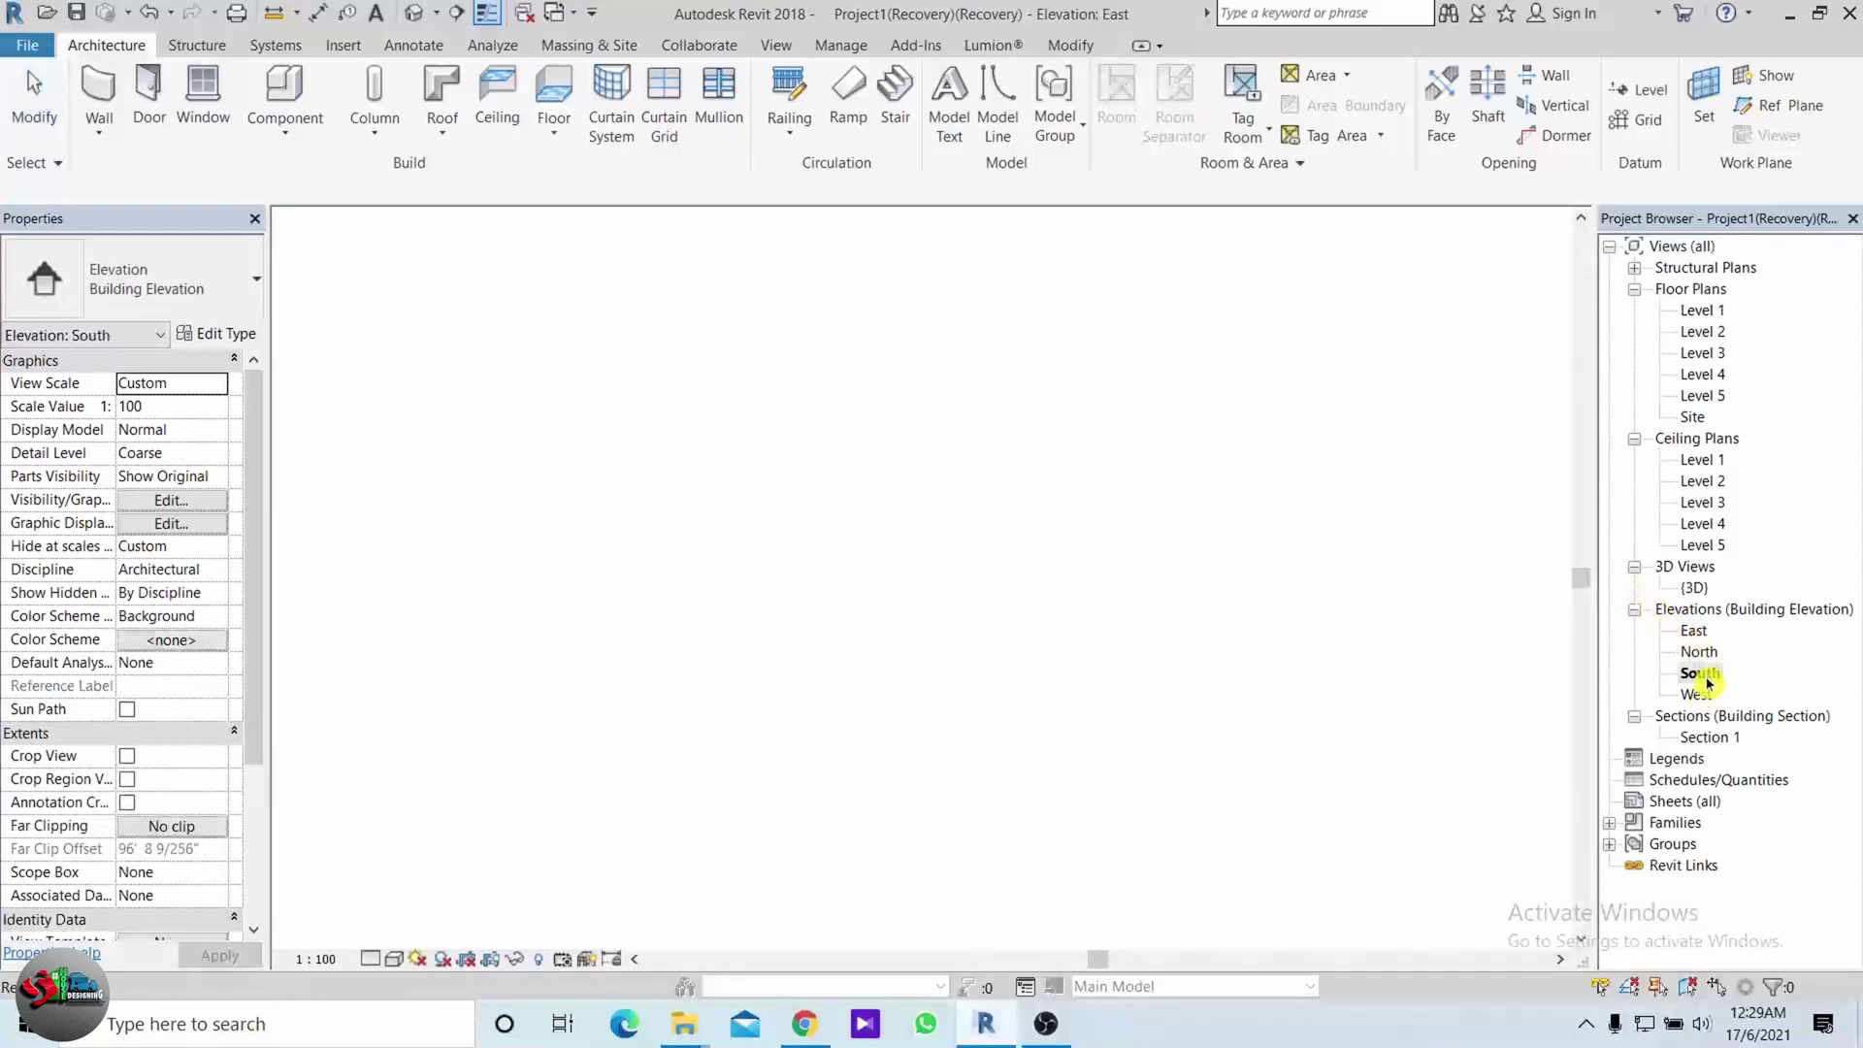
pyautogui.scroll(1, 790, 707)
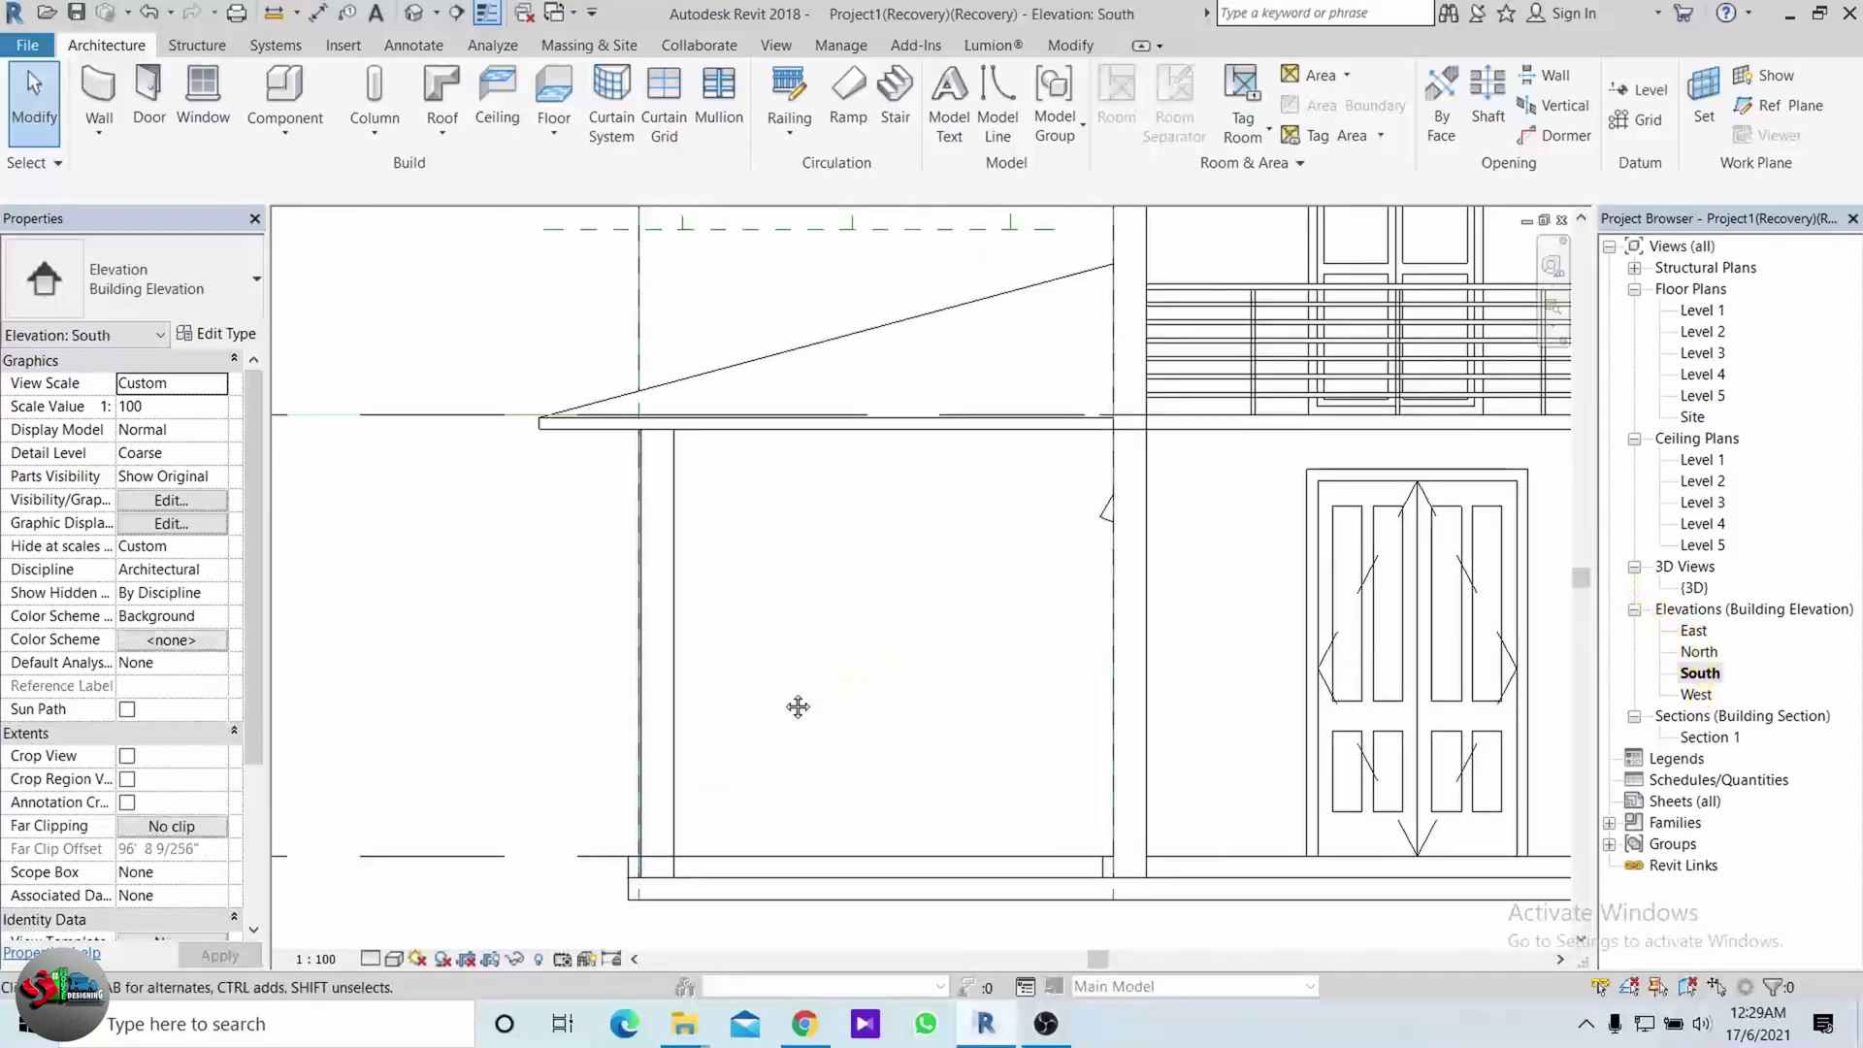
pyautogui.scroll(1, 798, 707)
pyautogui.click(662, 454)
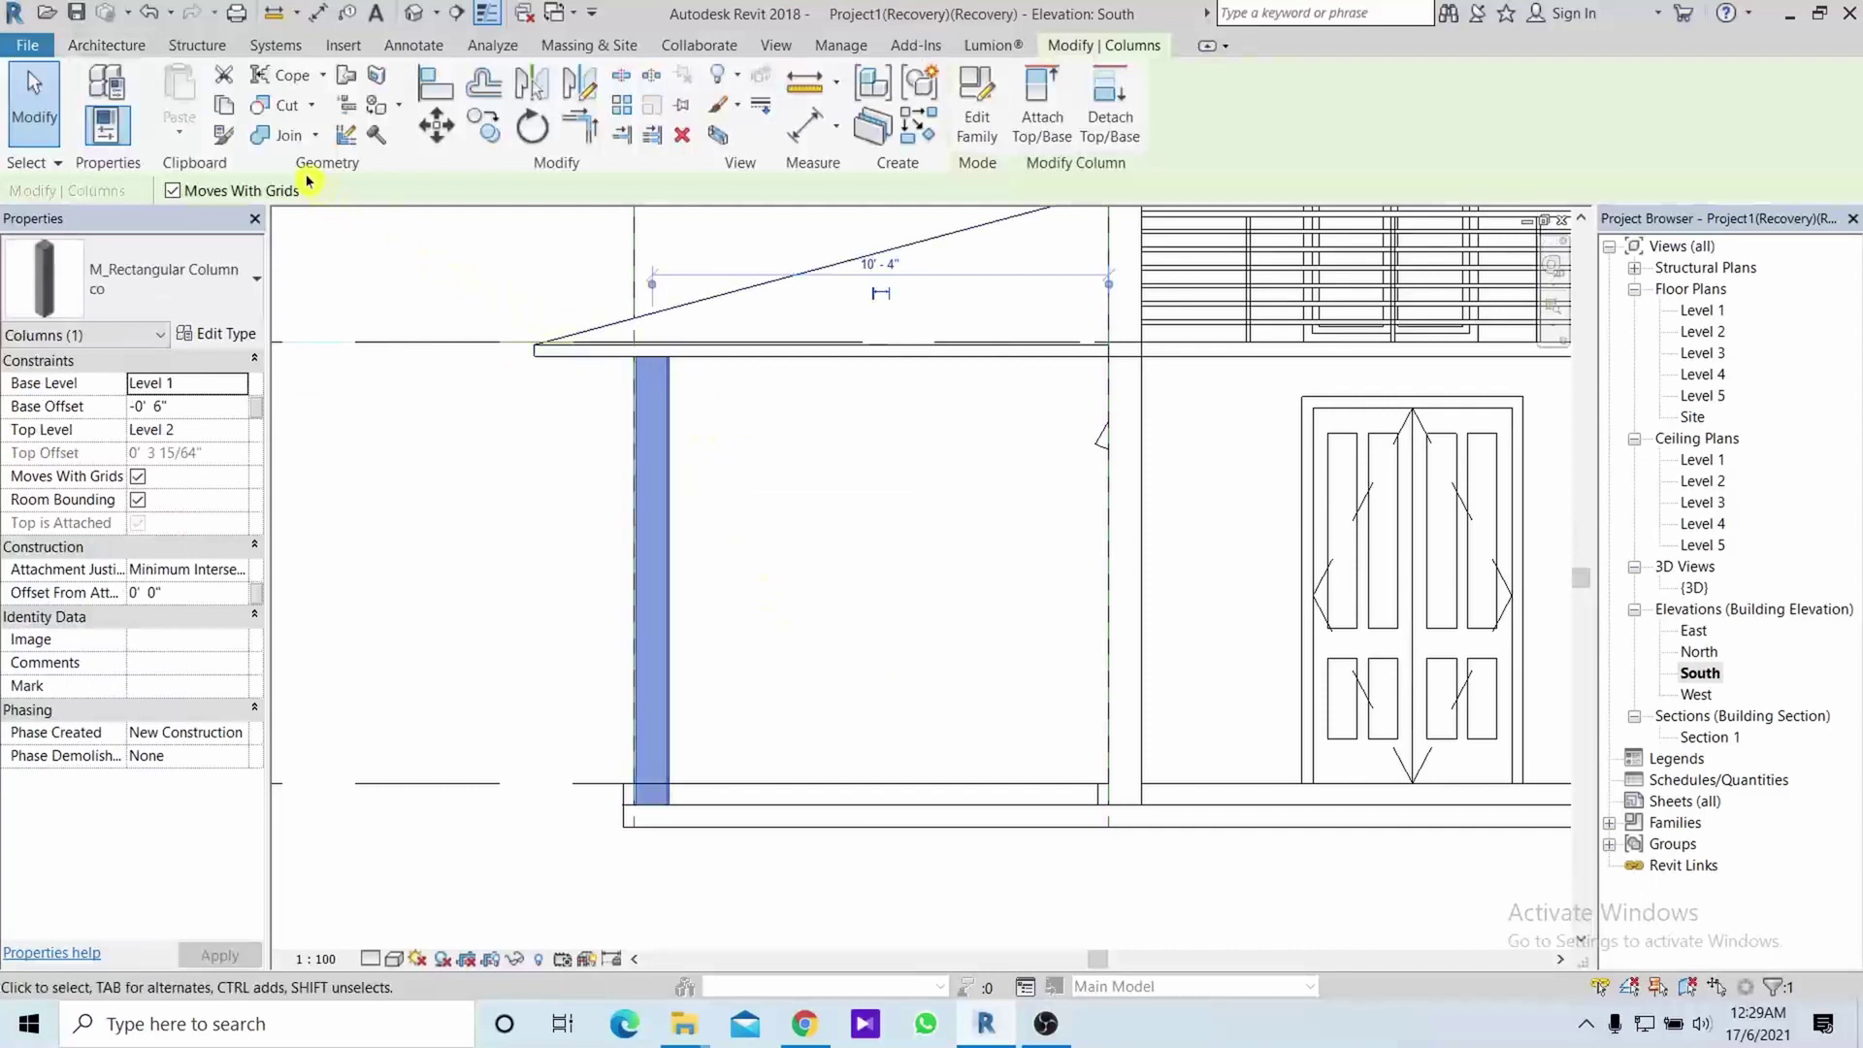
pyautogui.click(273, 16)
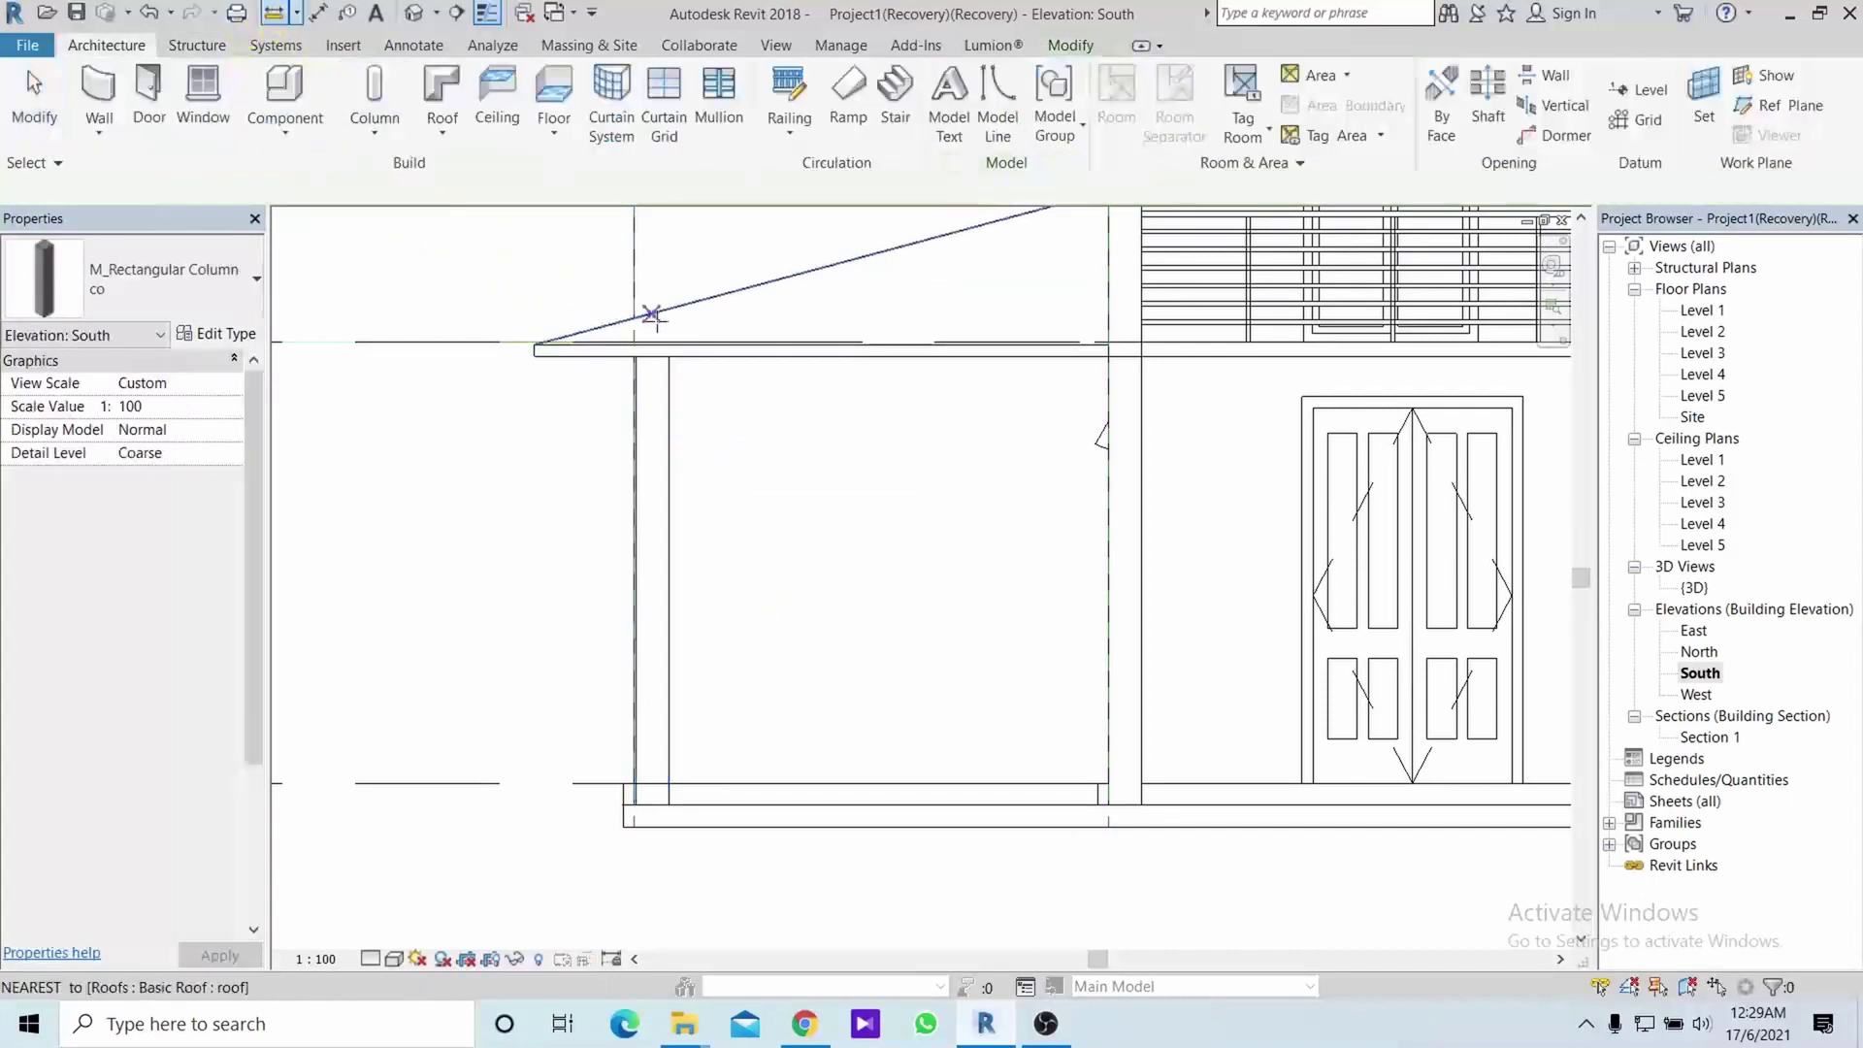
pyautogui.scroll(2, 667, 341)
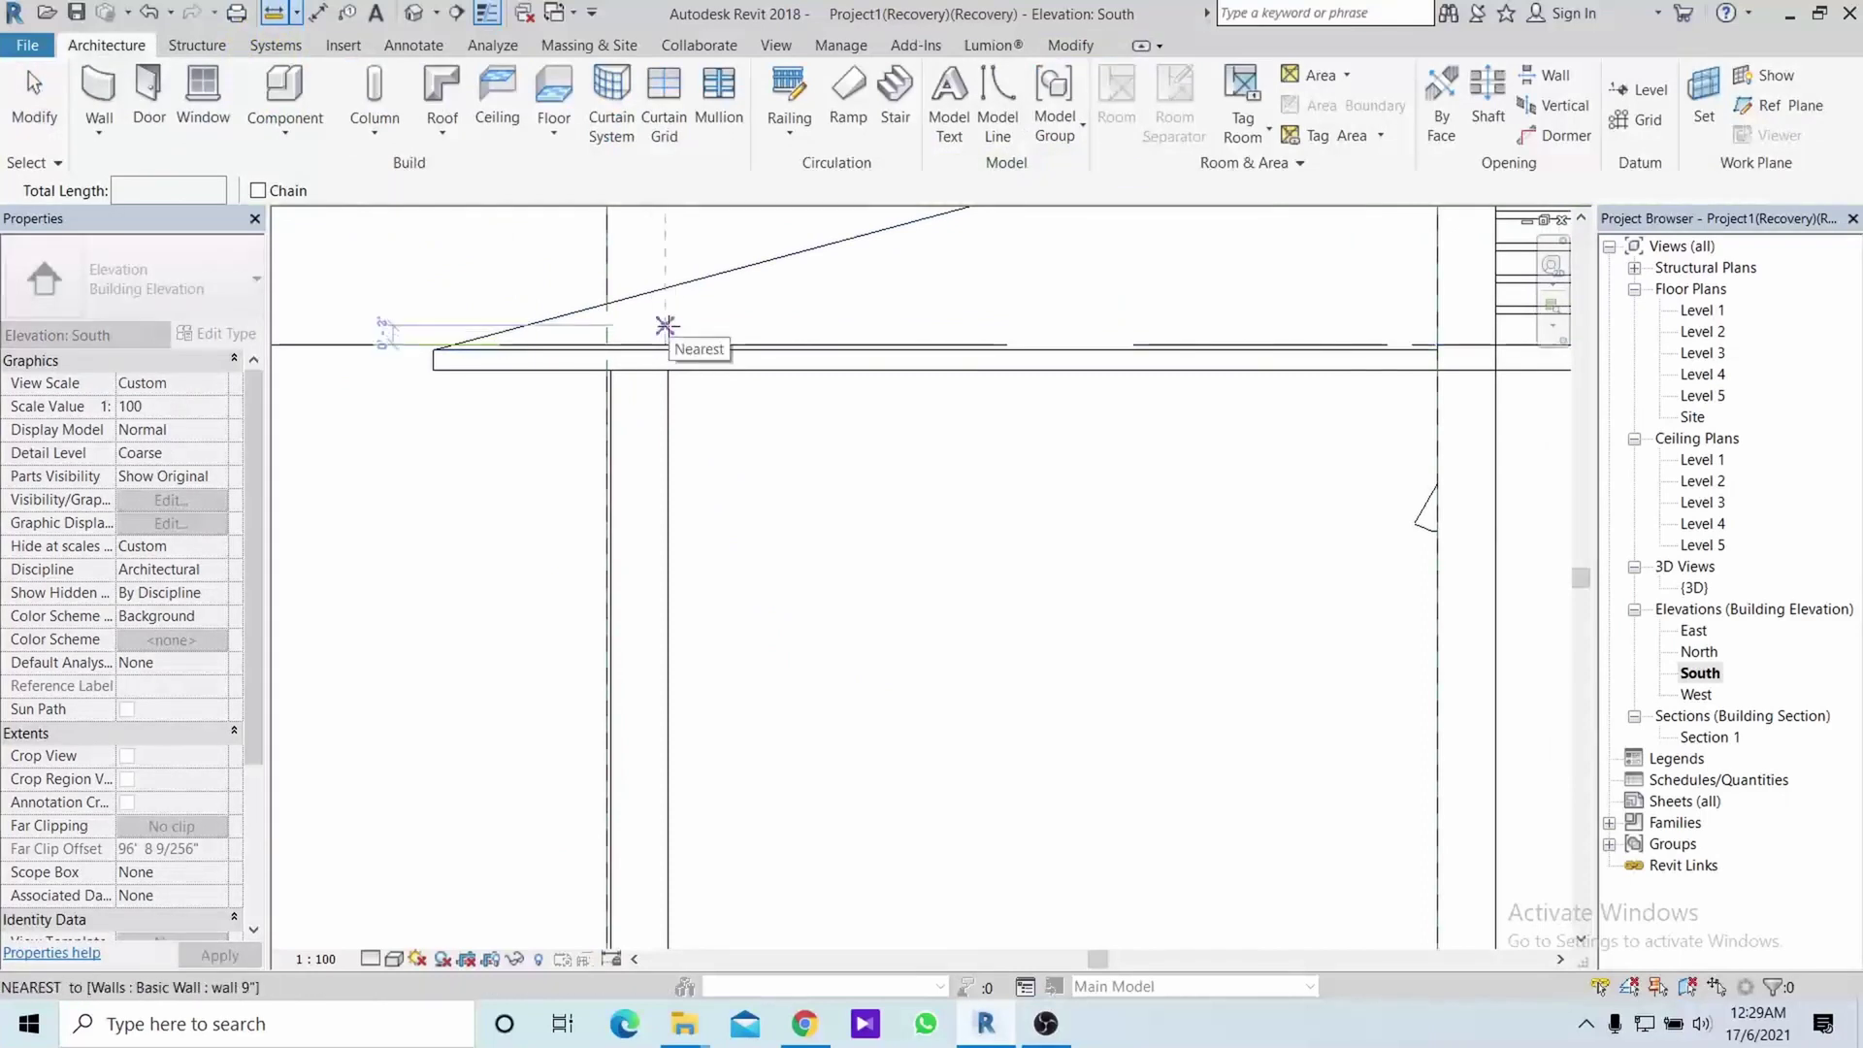
pyautogui.click(665, 326)
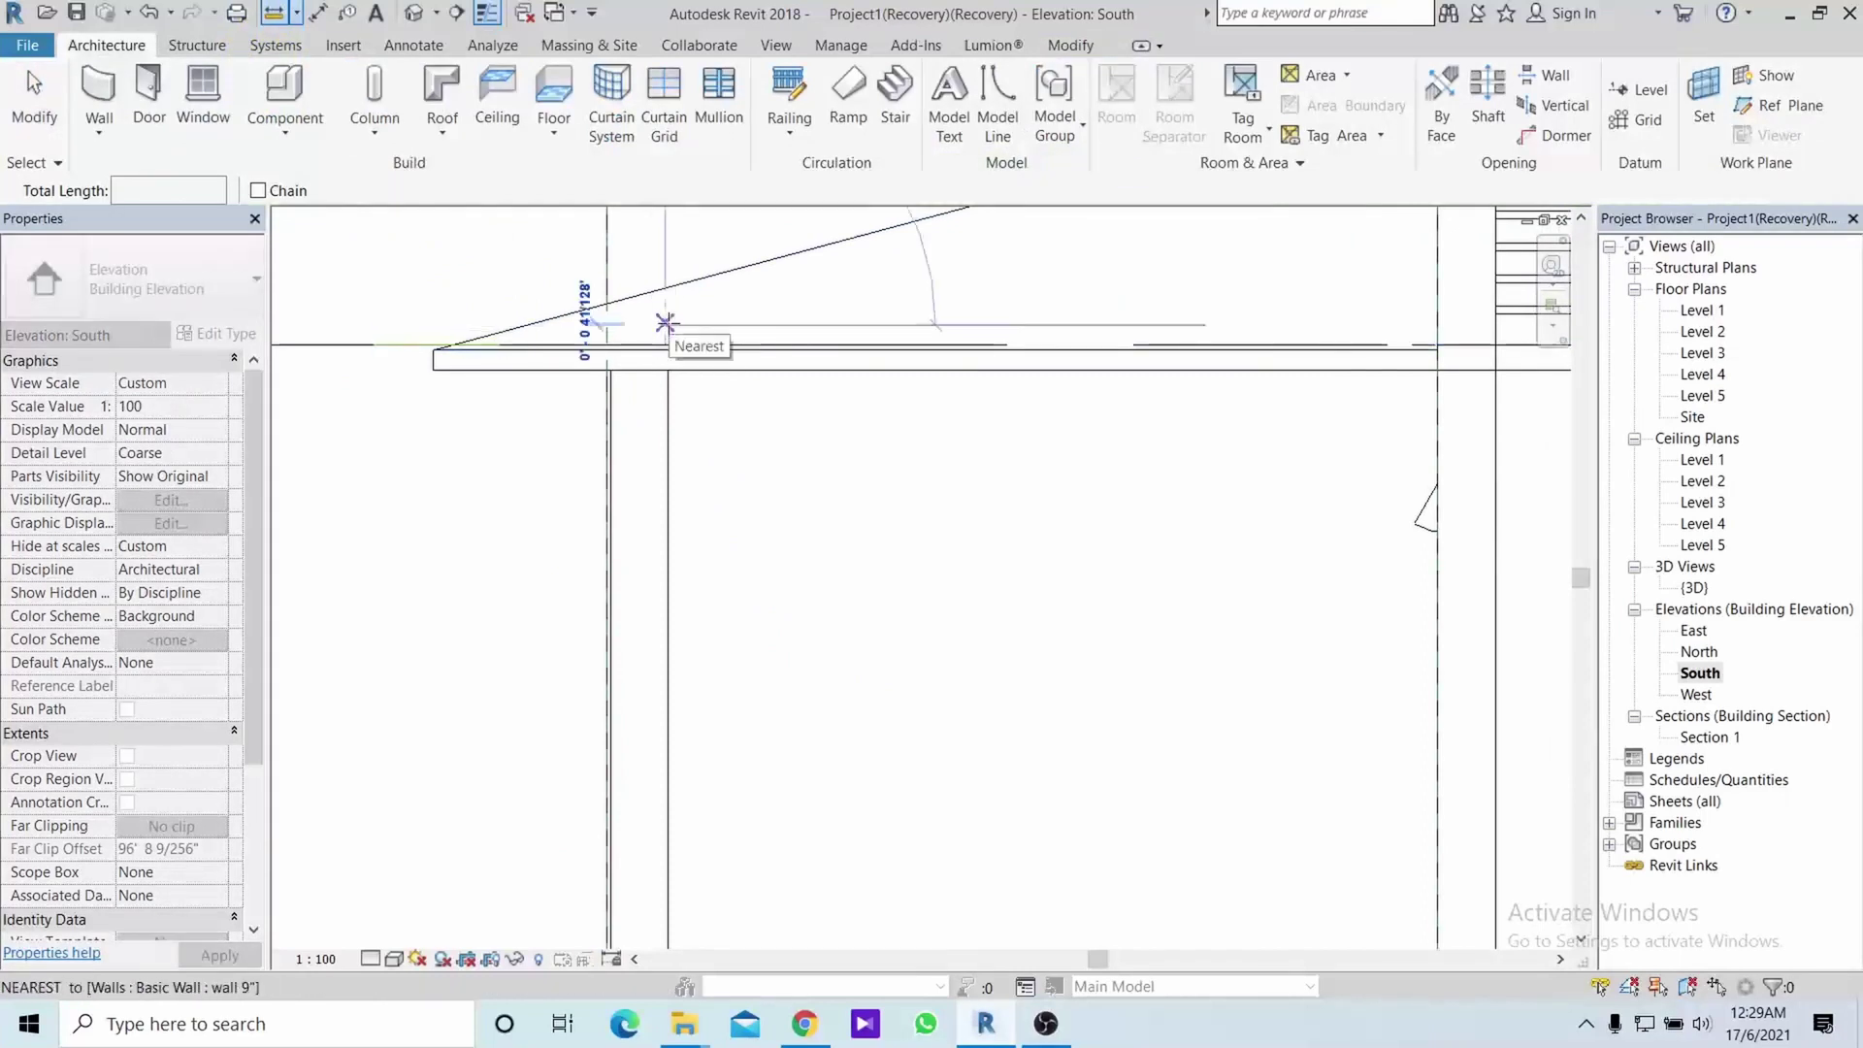
pyautogui.scroll(-2, 667, 329)
pyautogui.scroll(2, 682, 597)
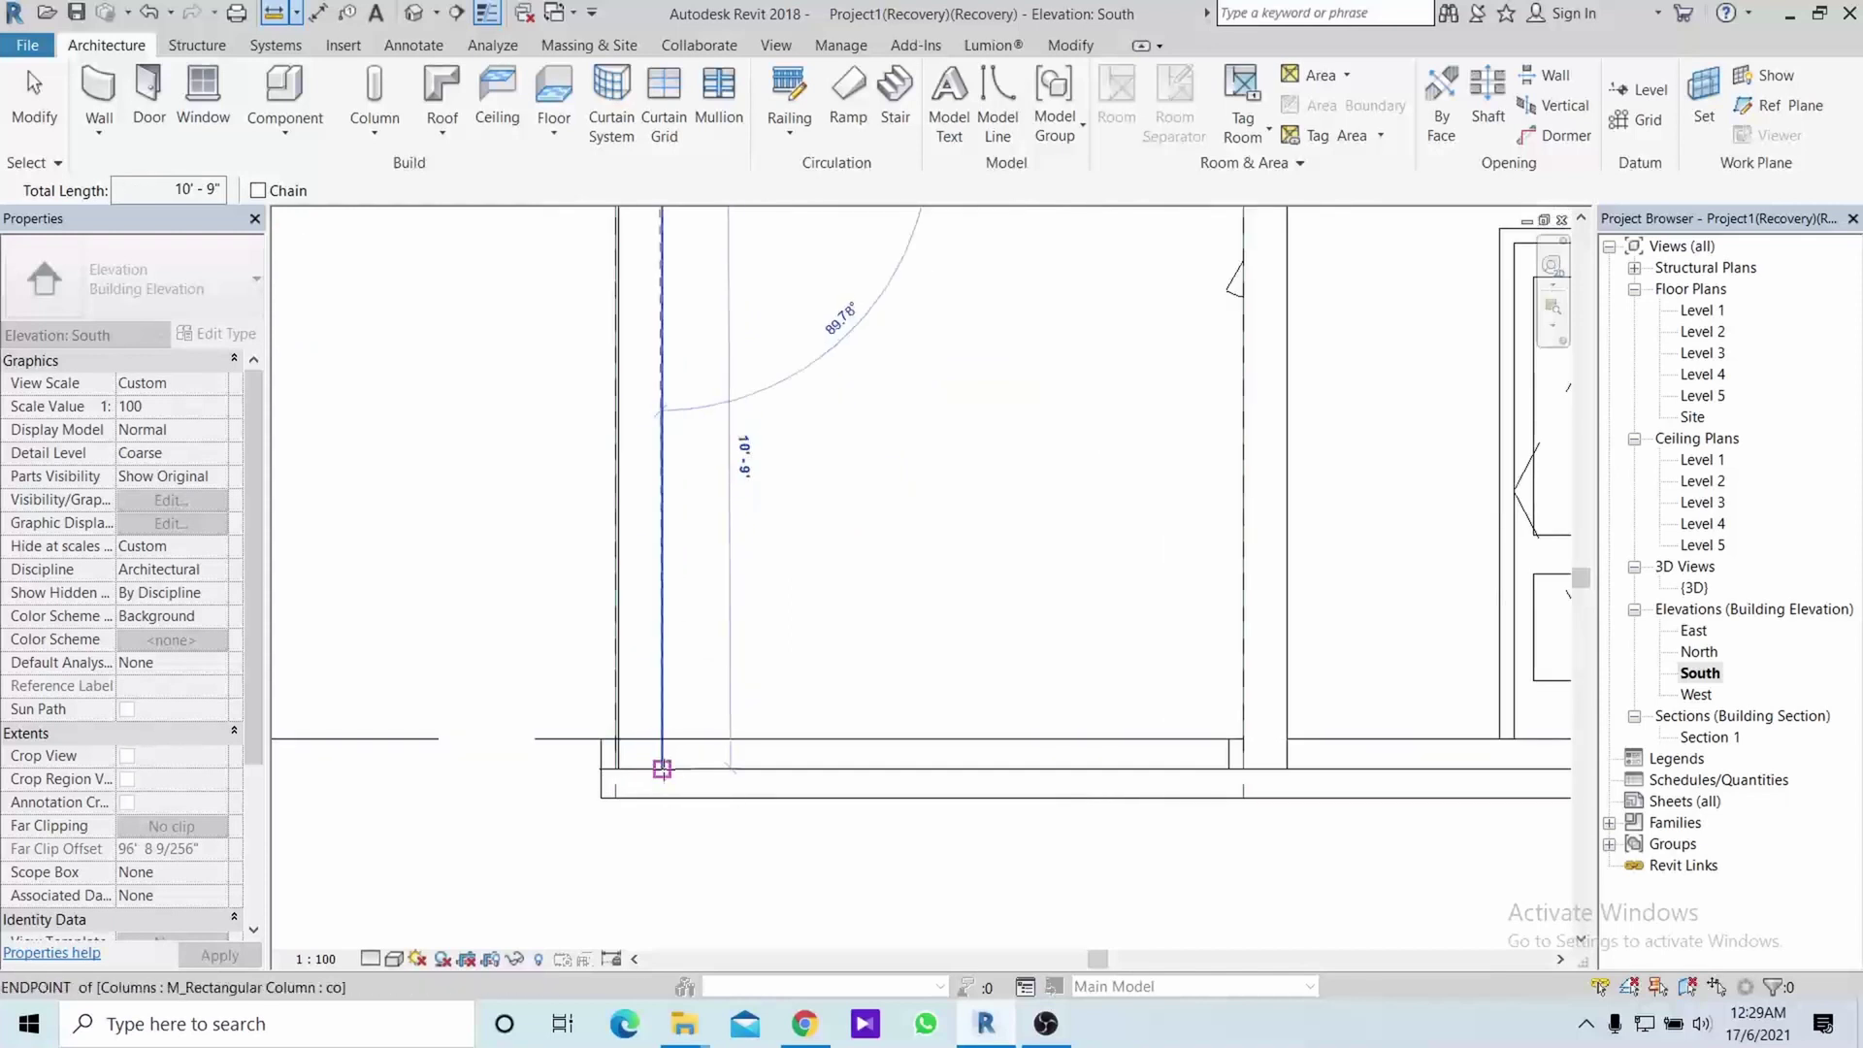
pyautogui.press('Escape')
pyautogui.press('Escape')
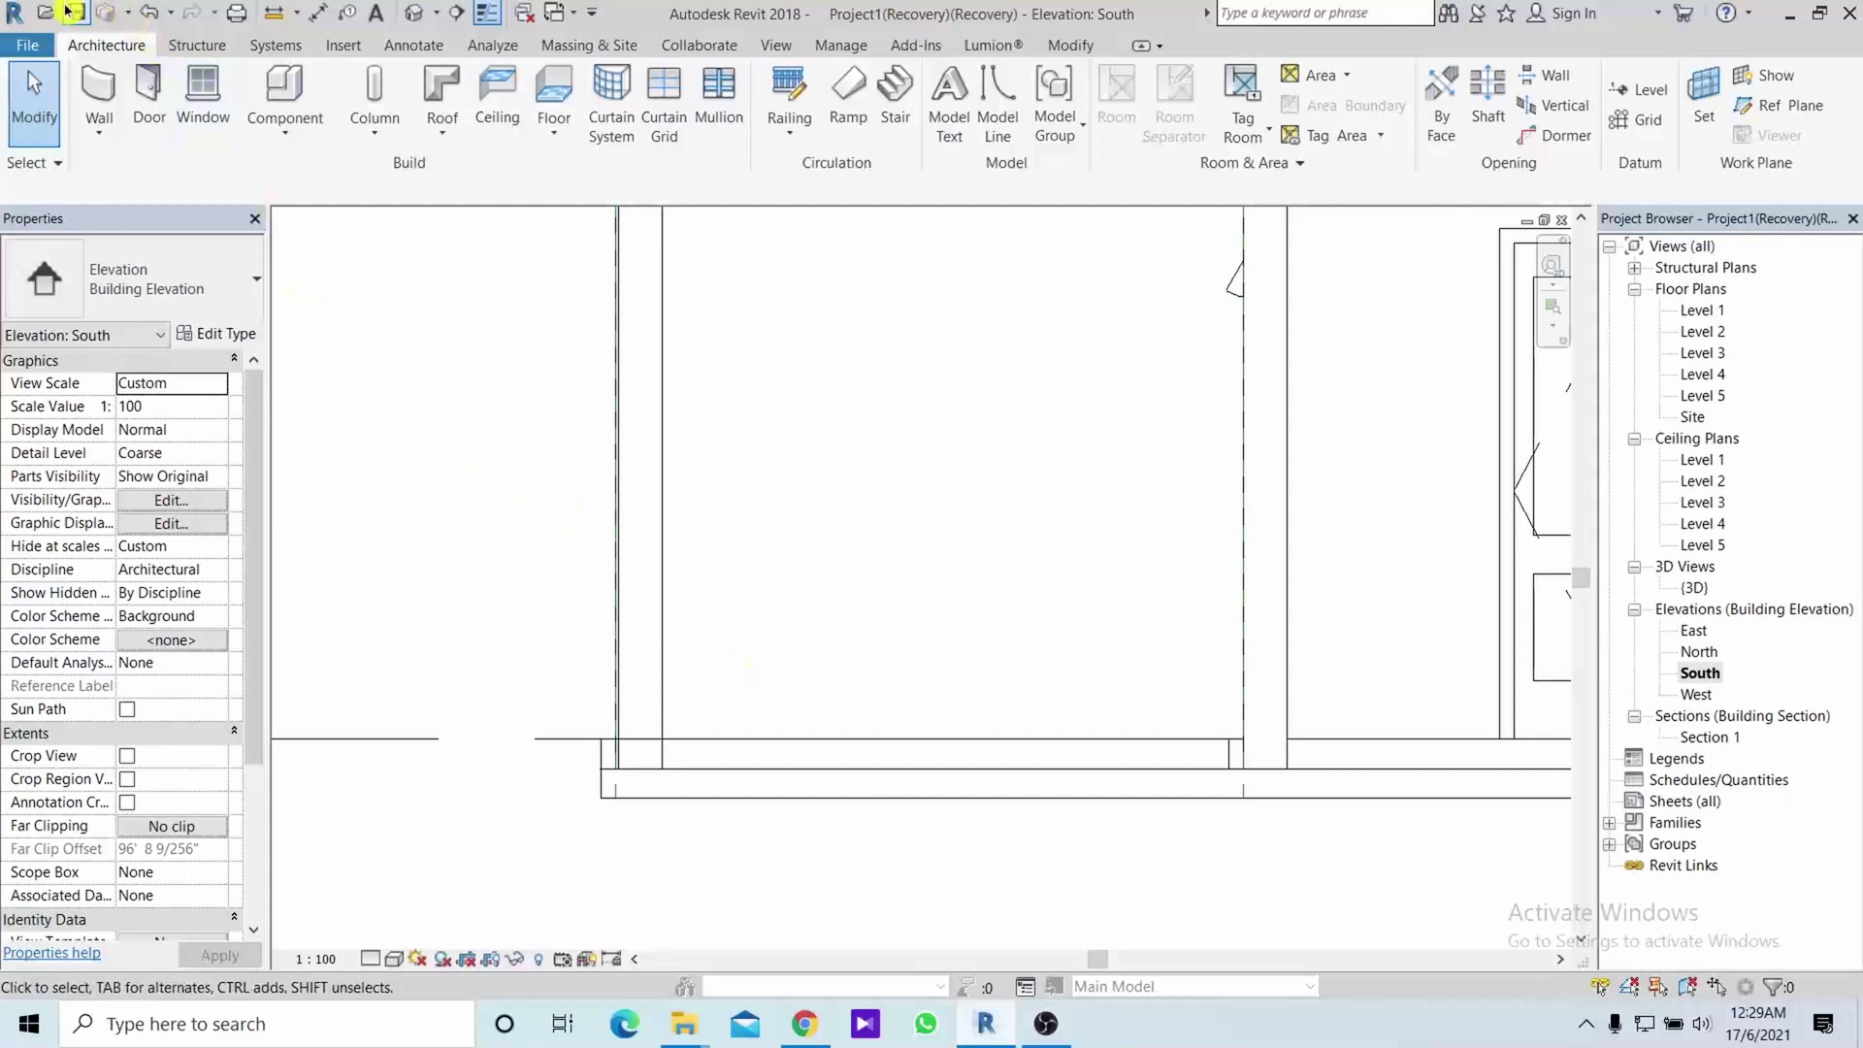
# Start another new family from the Metric Column template
pyautogui.click(26, 49)
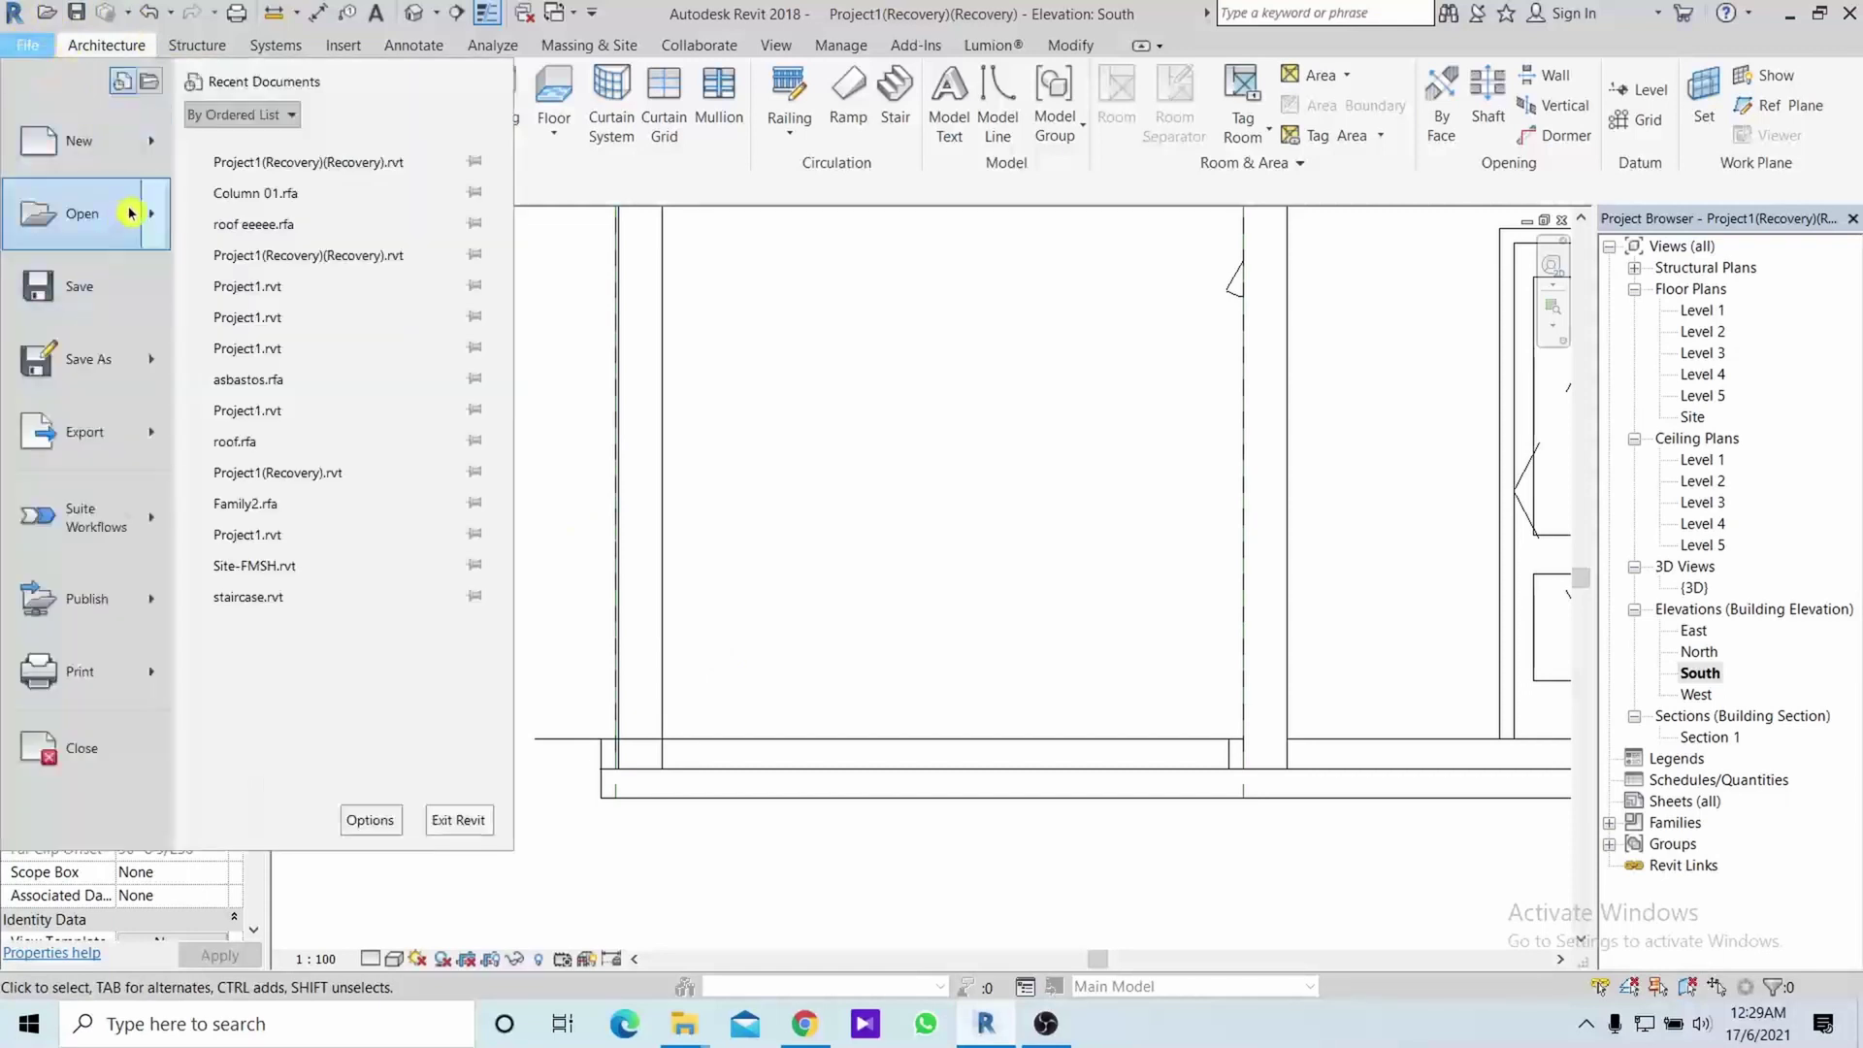
pyautogui.moveTo(81, 139)
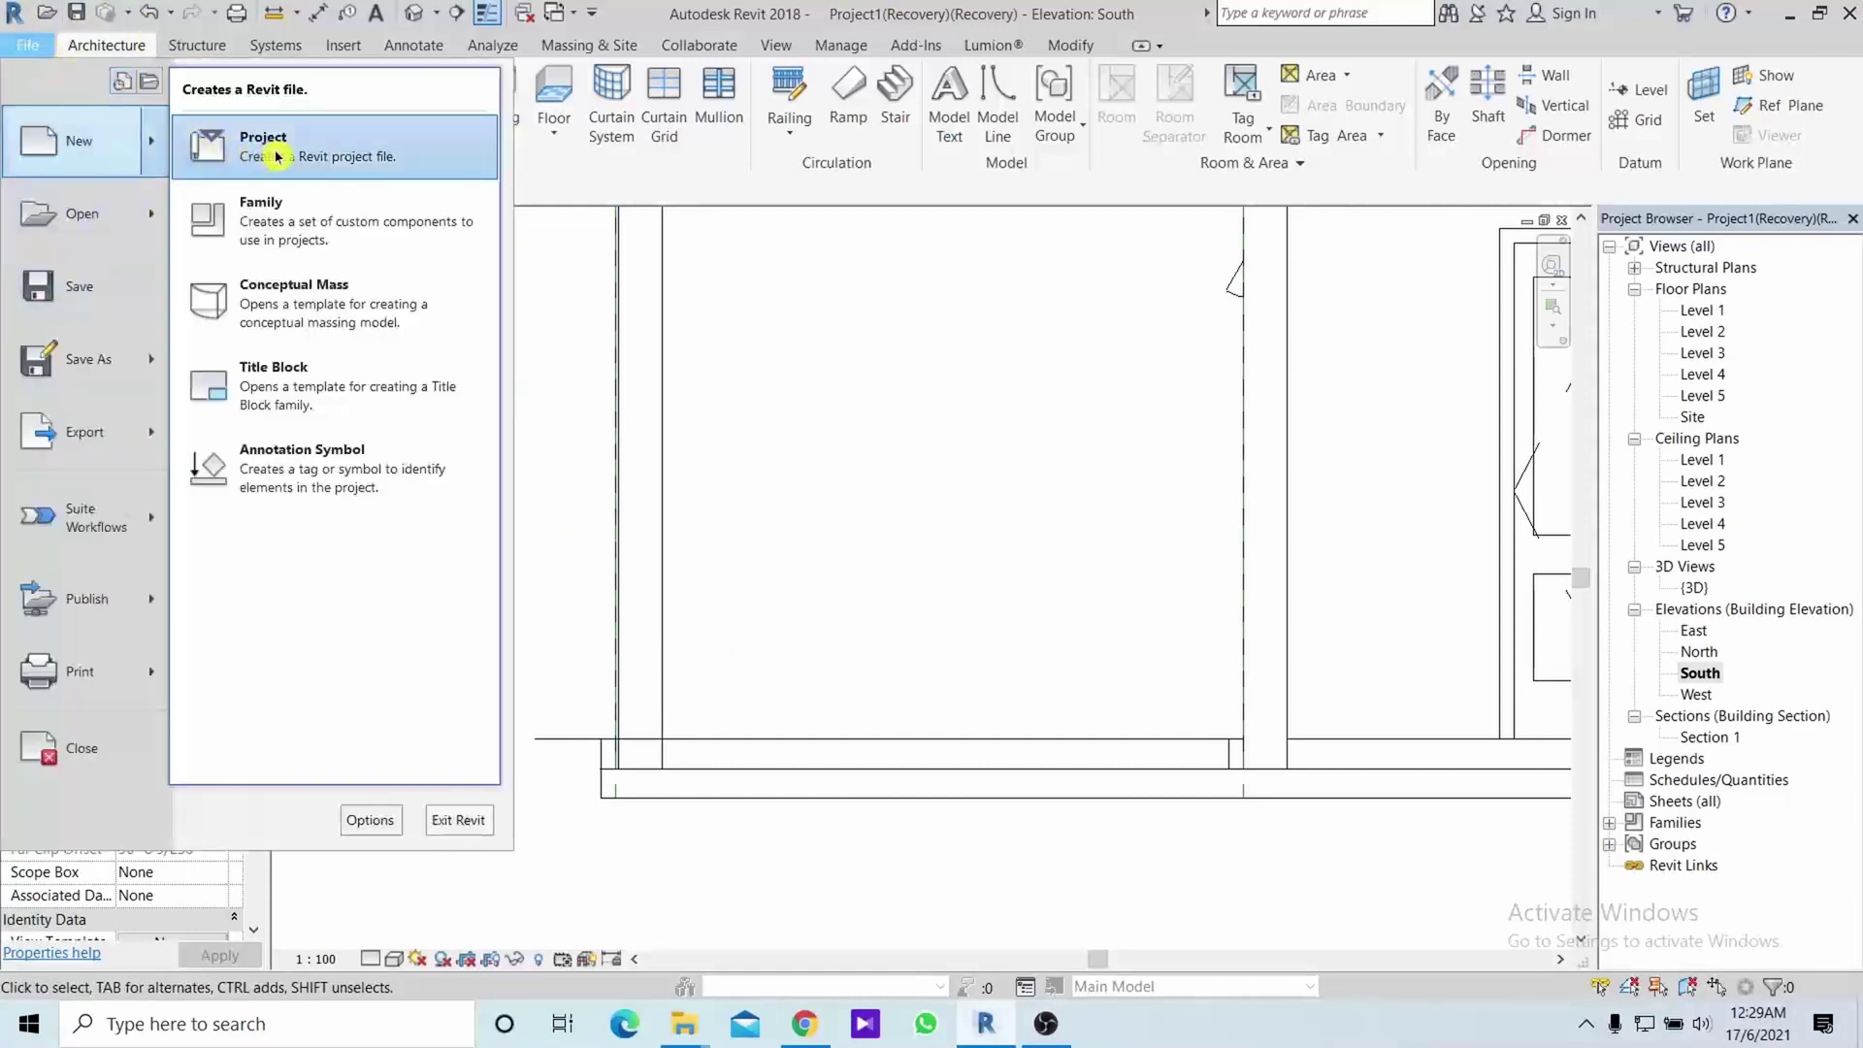
pyautogui.click(260, 212)
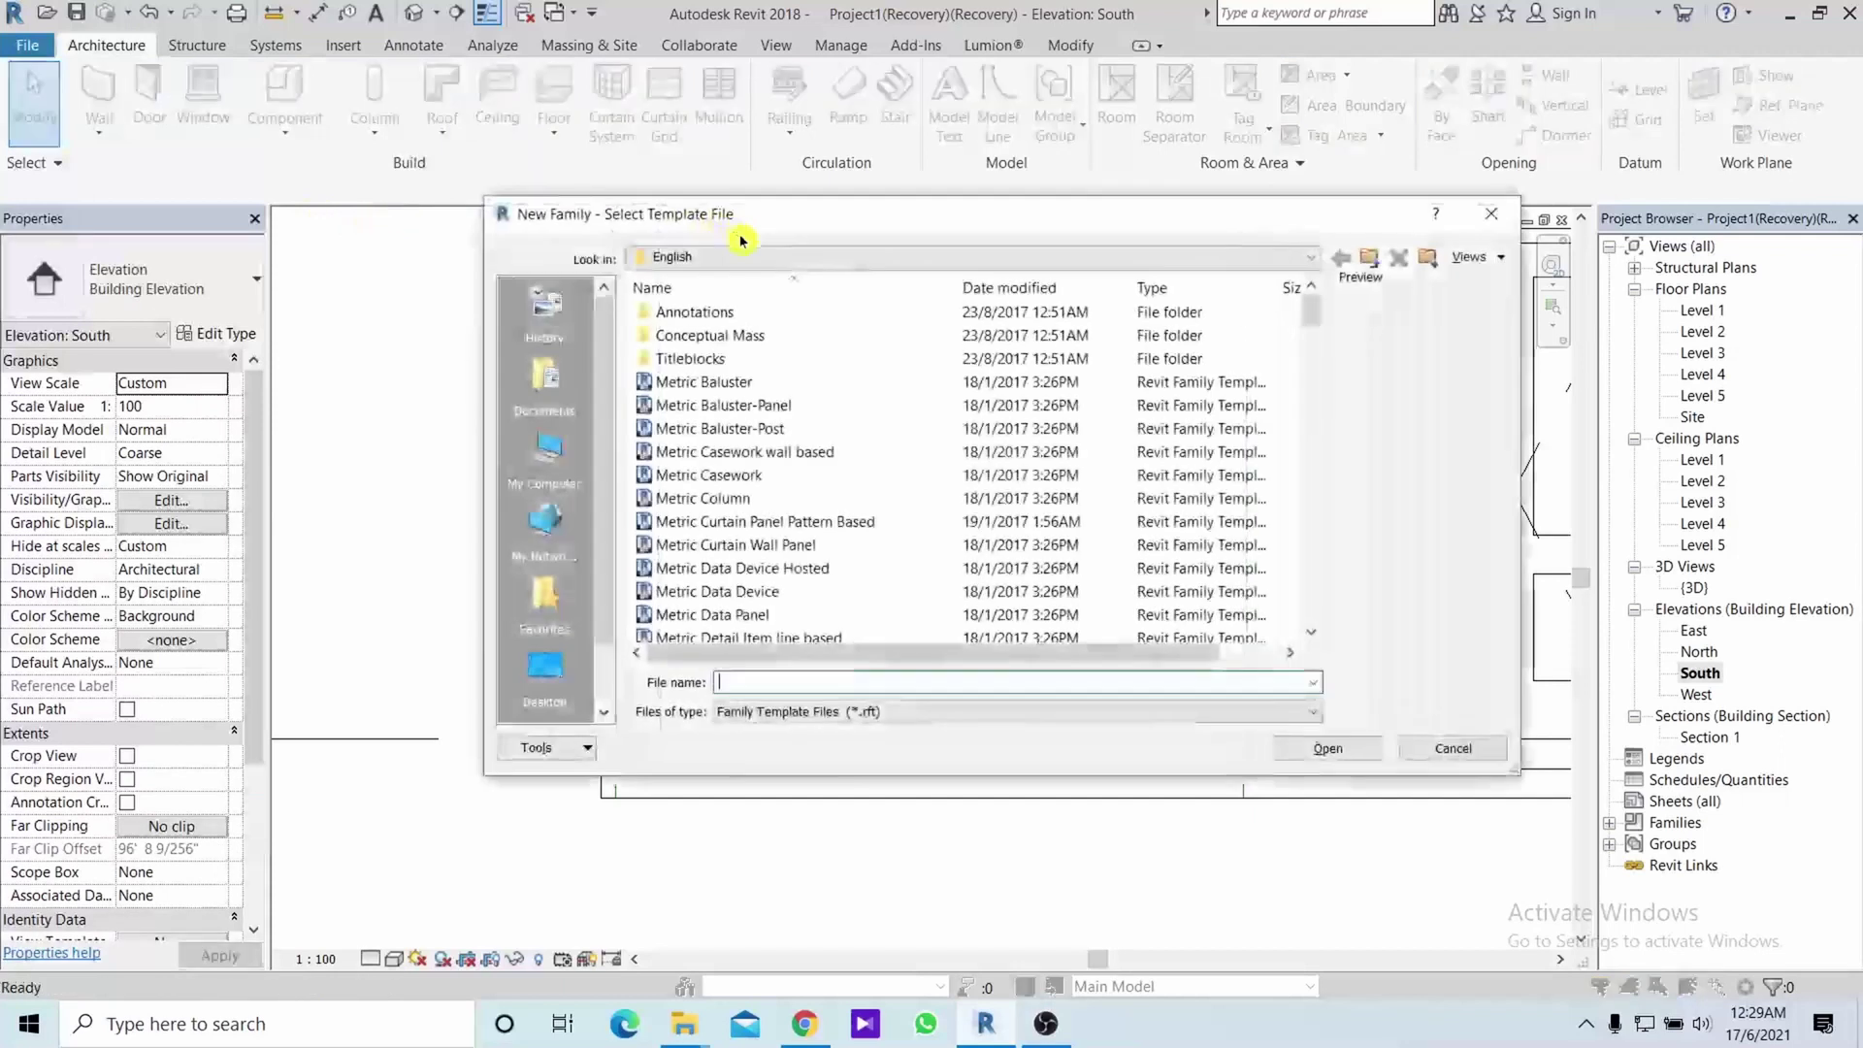
pyautogui.doubleClick(770, 501)
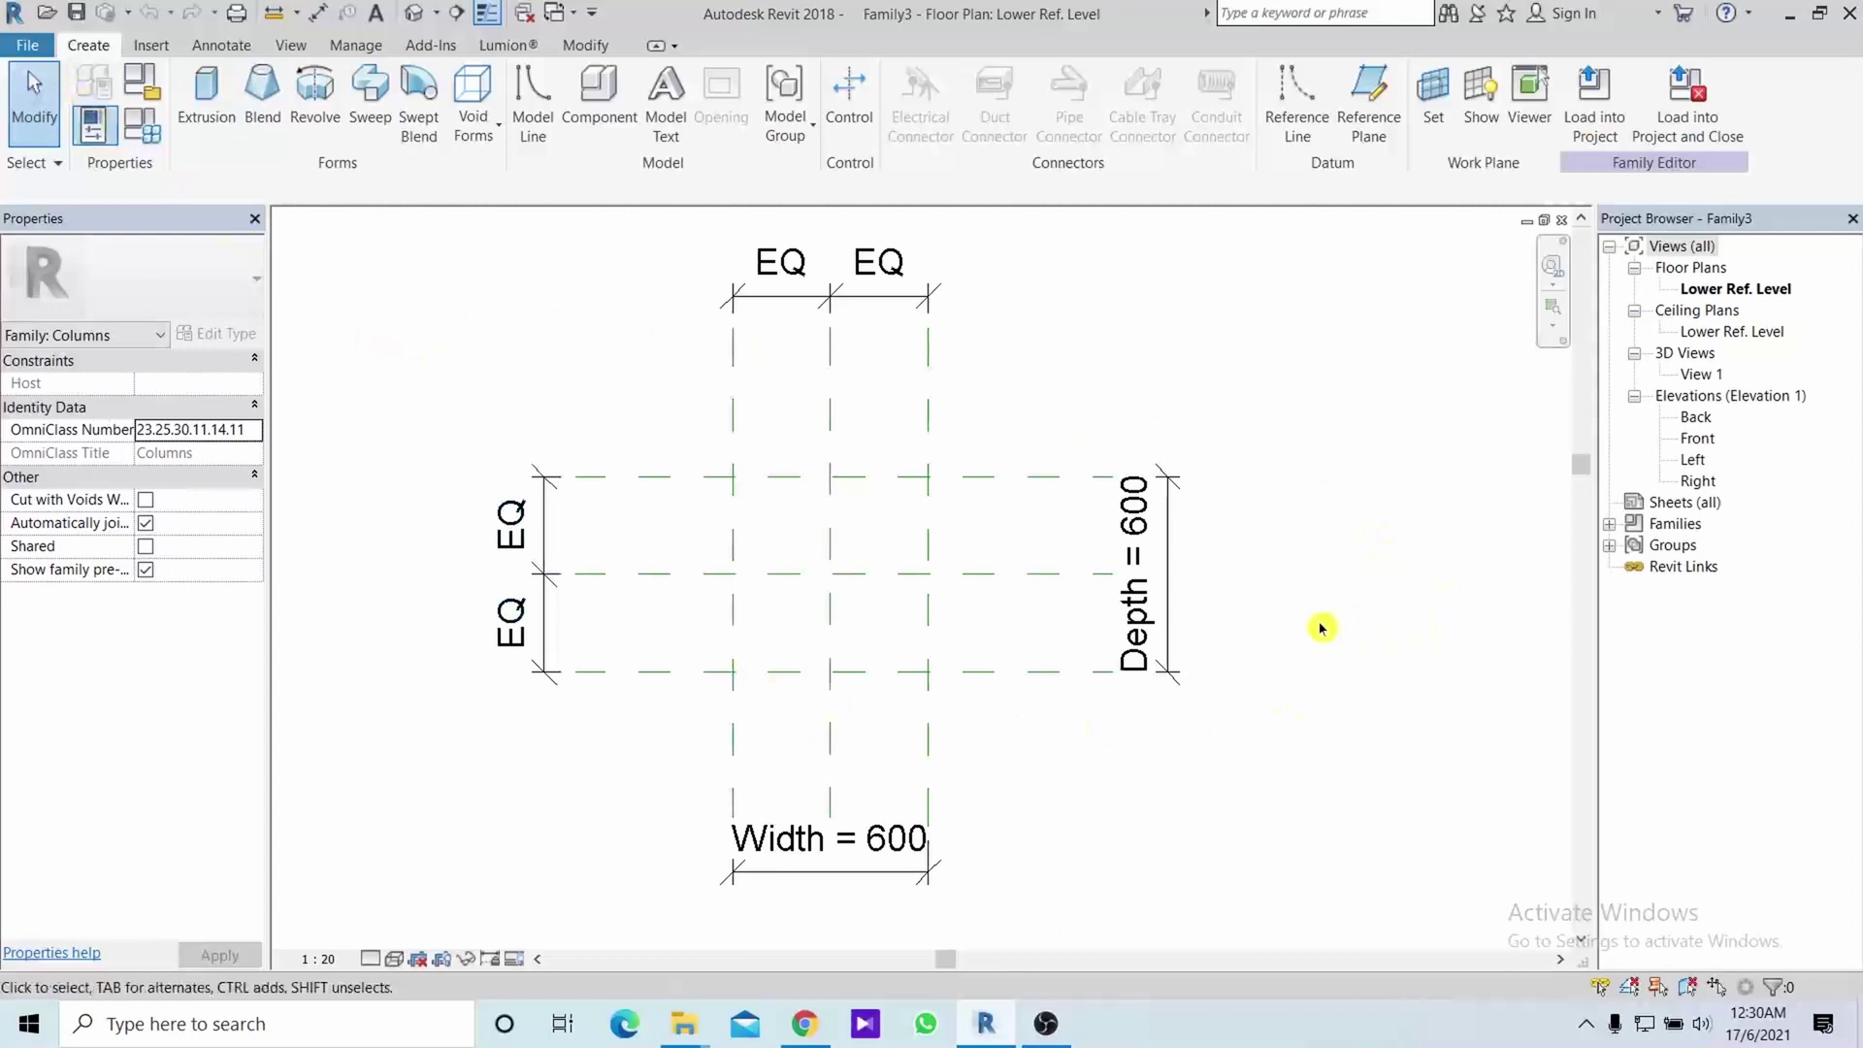
# Expand the family's Elevations group and open the Back elevation
pyautogui.click(1715, 397)
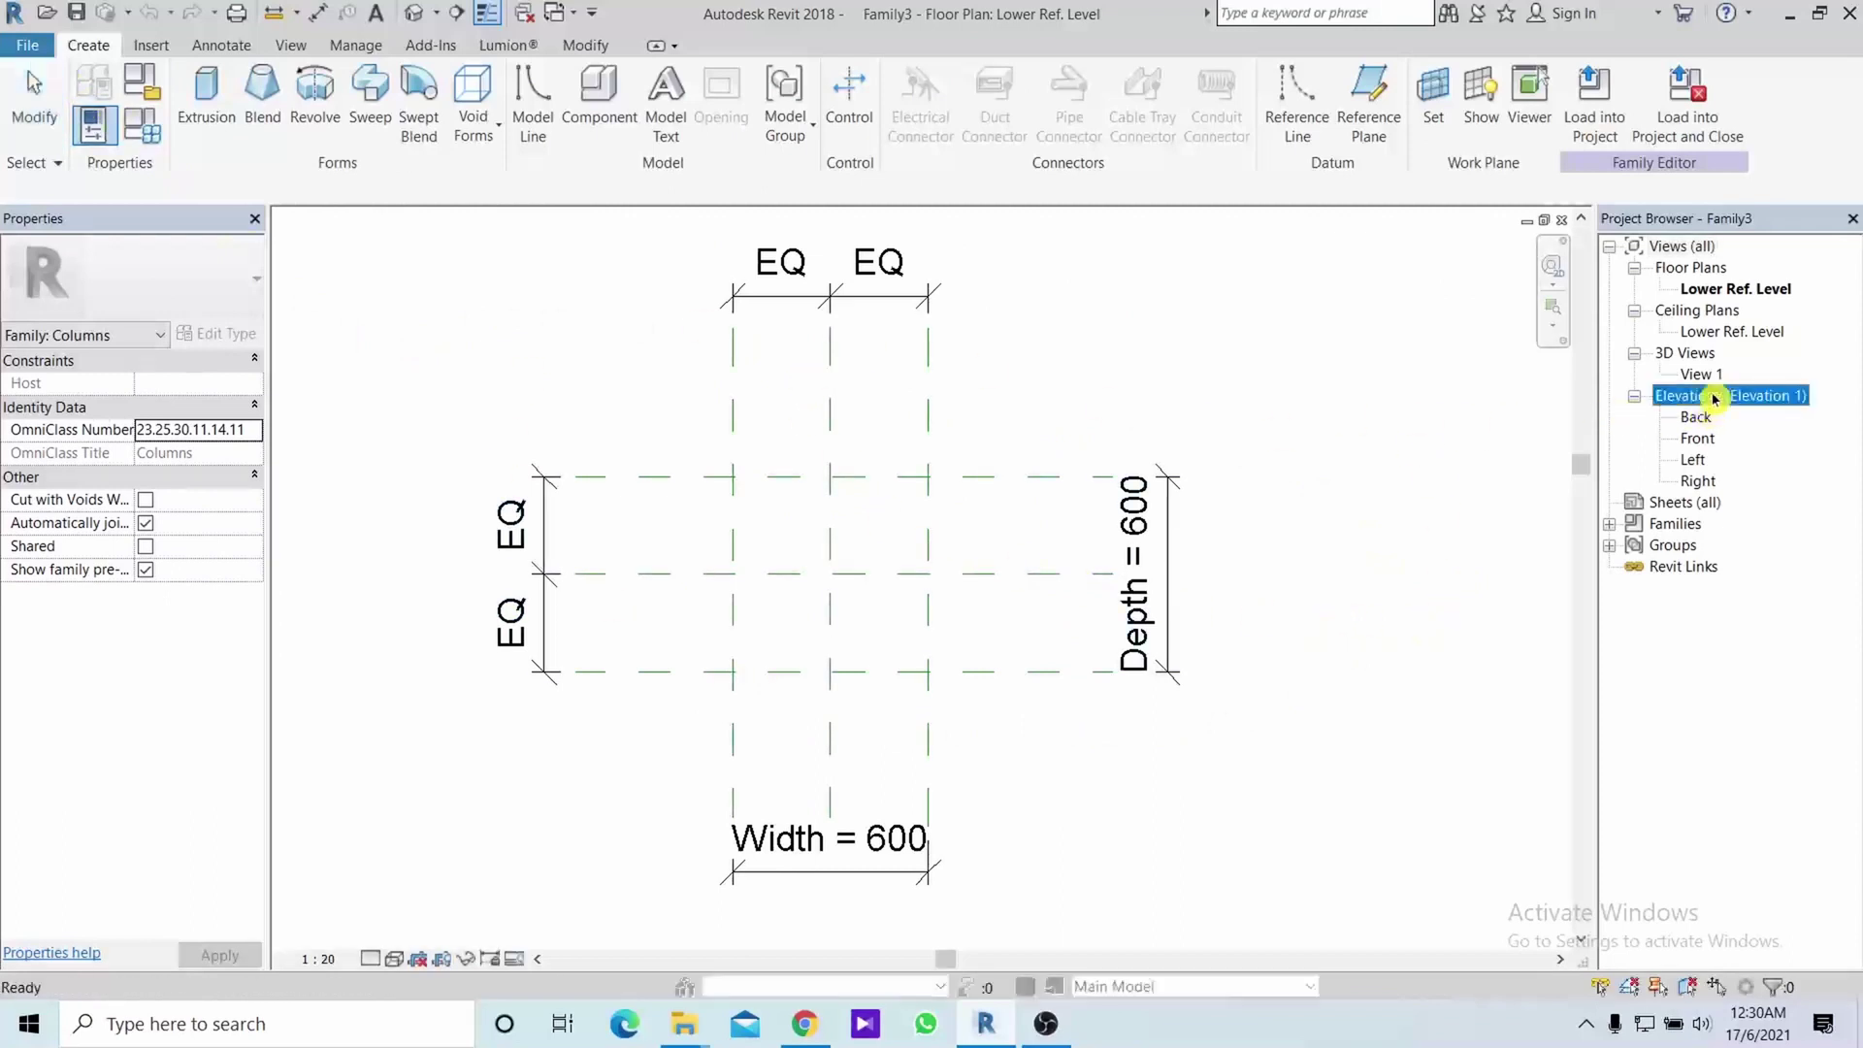
pyautogui.doubleClick(1715, 397)
pyautogui.click(1634, 398)
pyautogui.doubleClick(1696, 418)
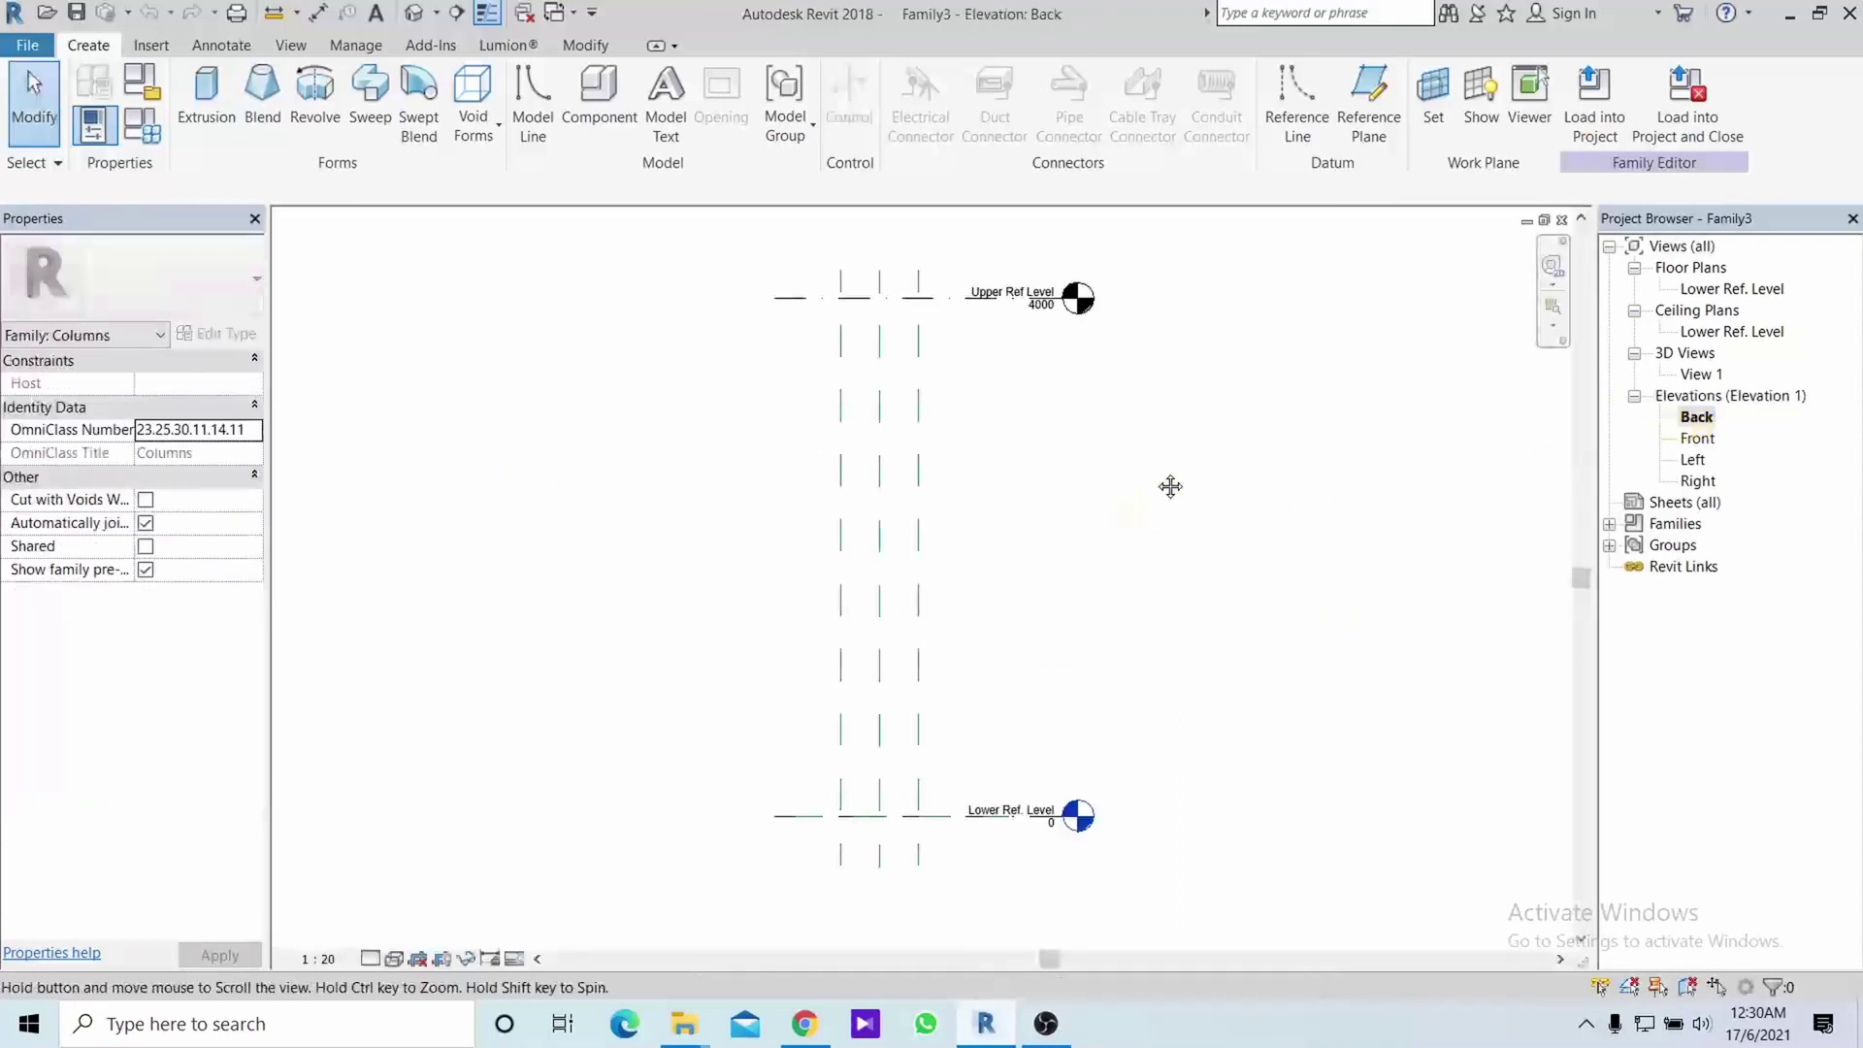
pyautogui.moveTo(1171, 485); pyautogui.dragTo(1135, 504, button='middle')
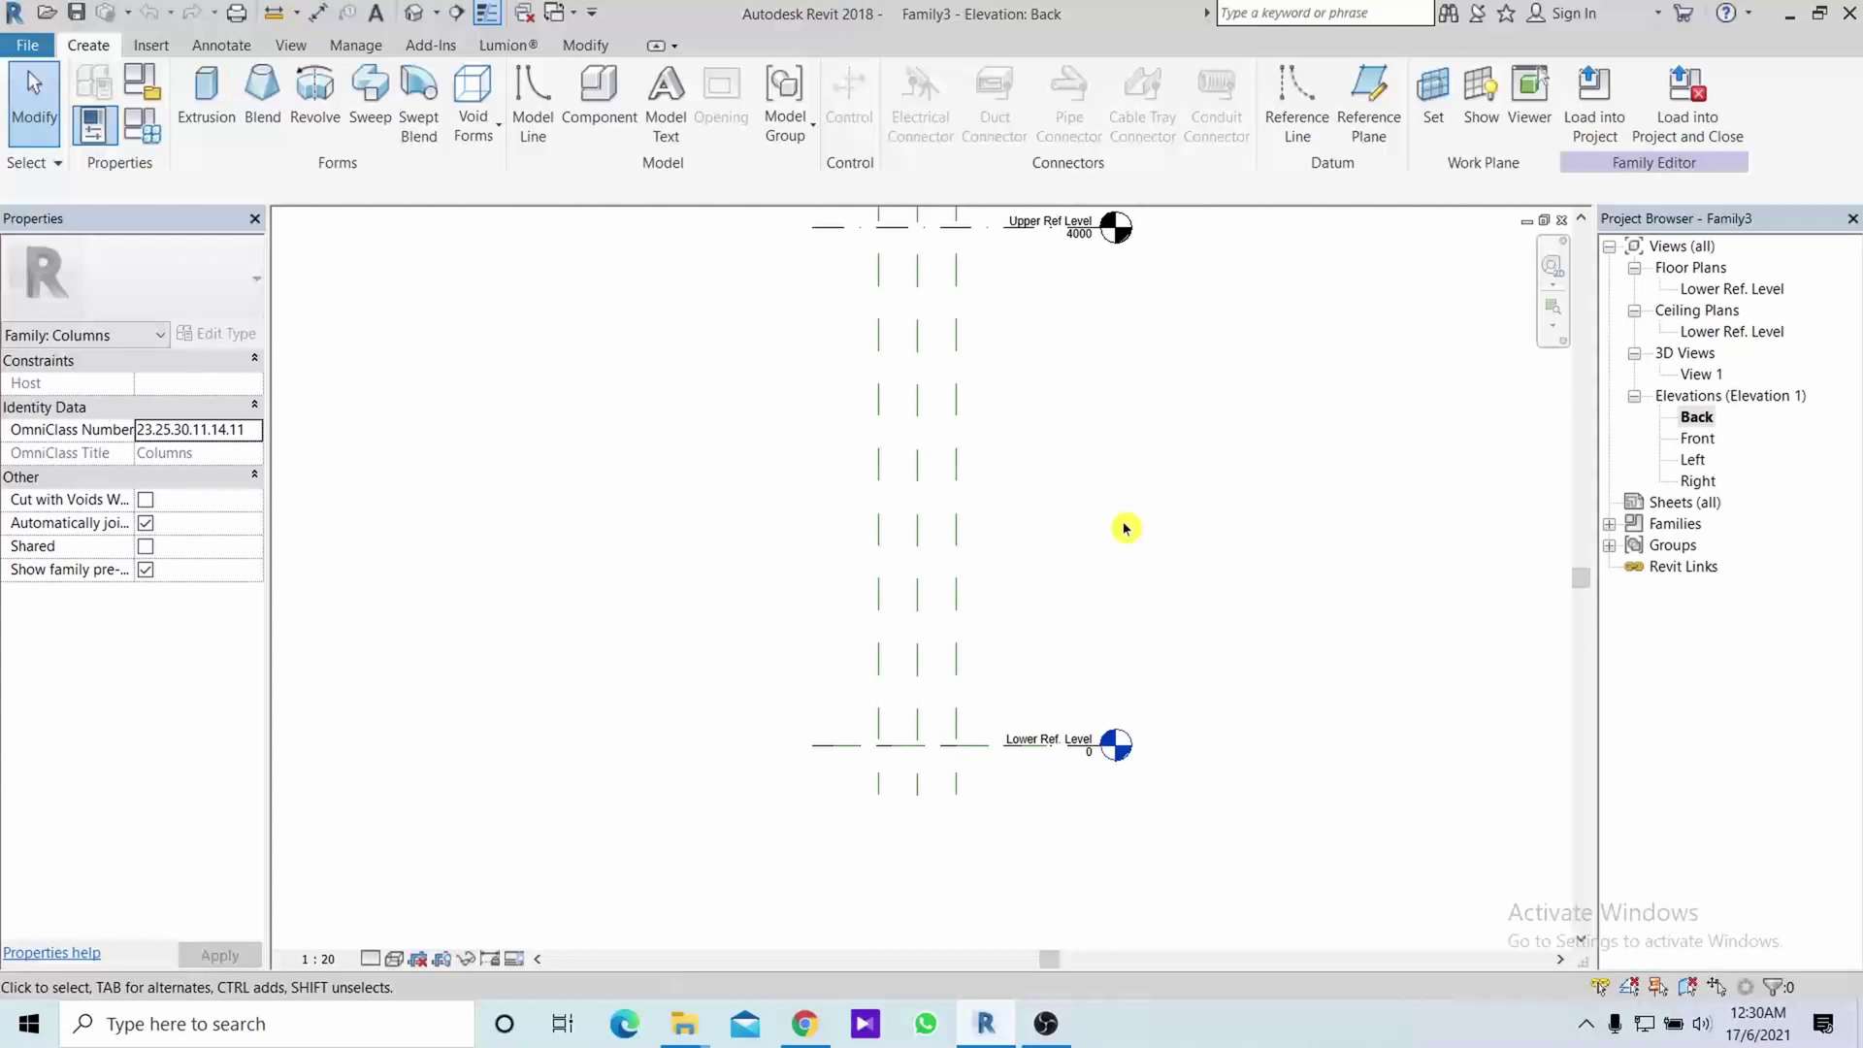
pyautogui.scroll(2, 1101, 743)
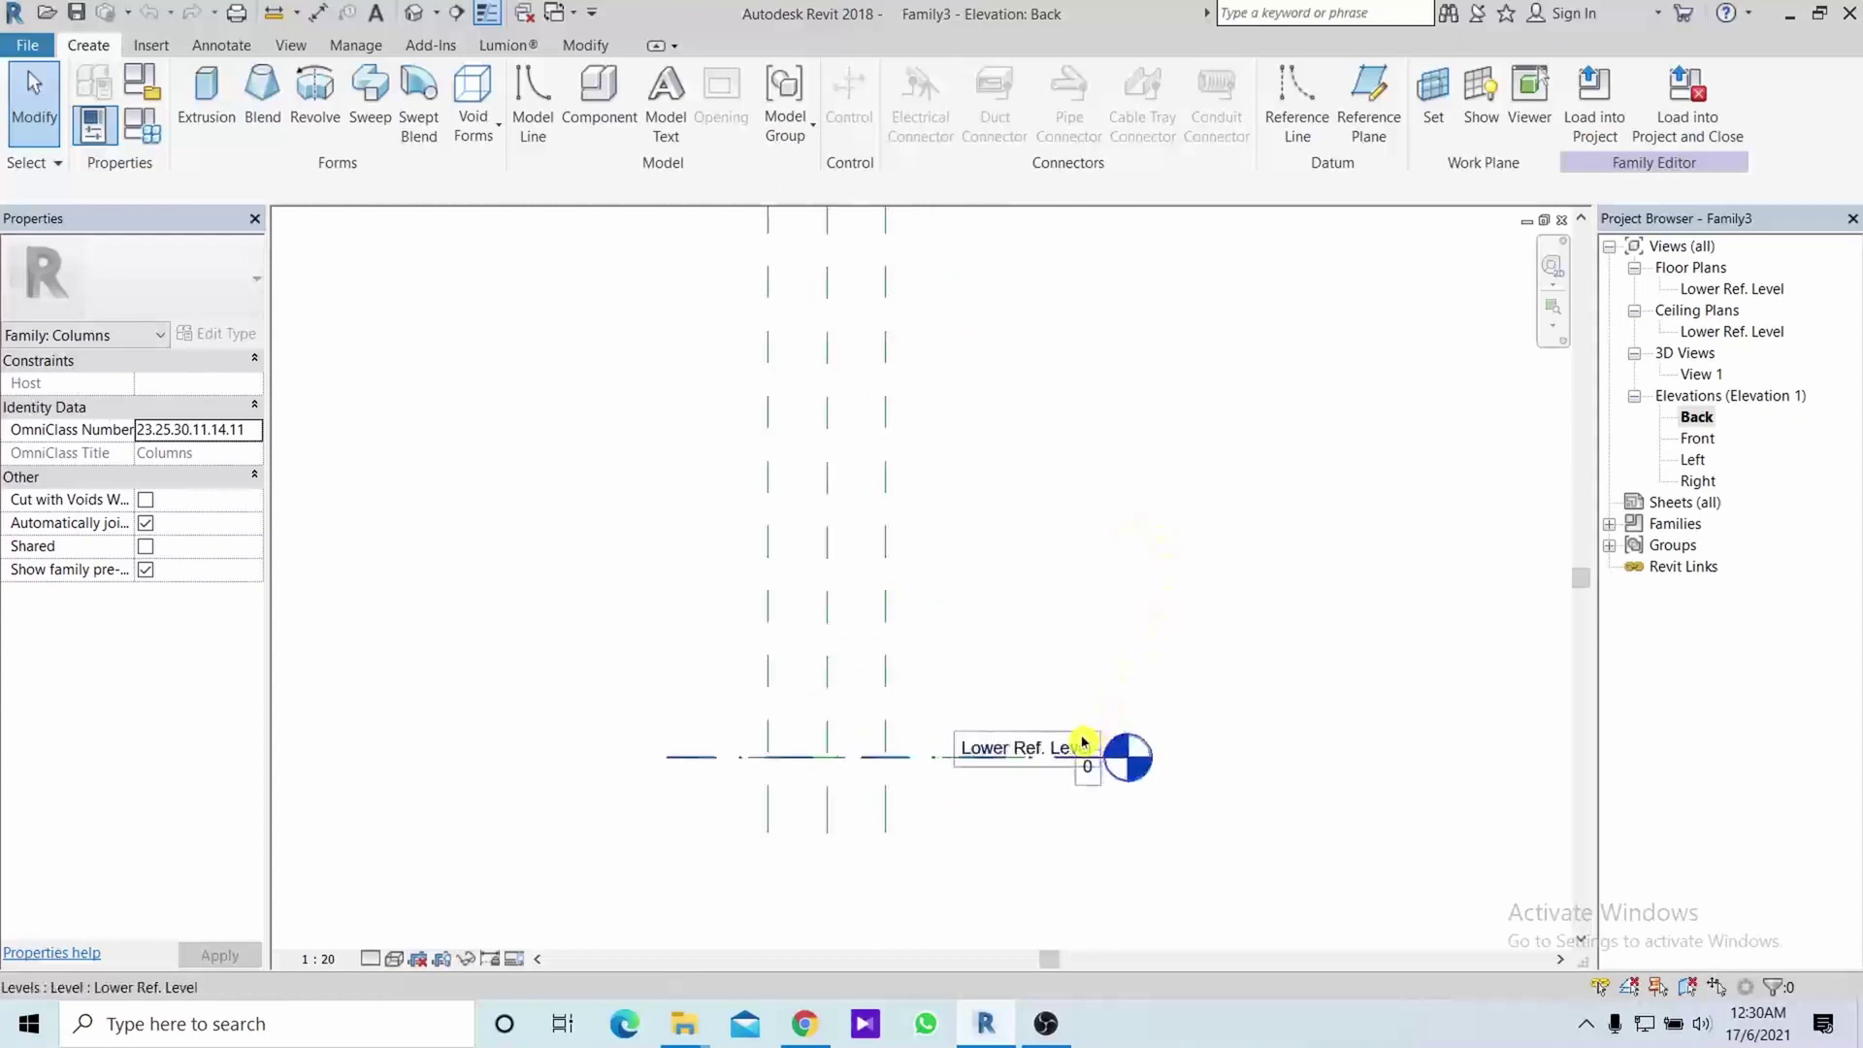
pyautogui.scroll(1, 1094, 768)
# Set the Lower Ref. Level elevation to -150
pyautogui.click(1090, 769)
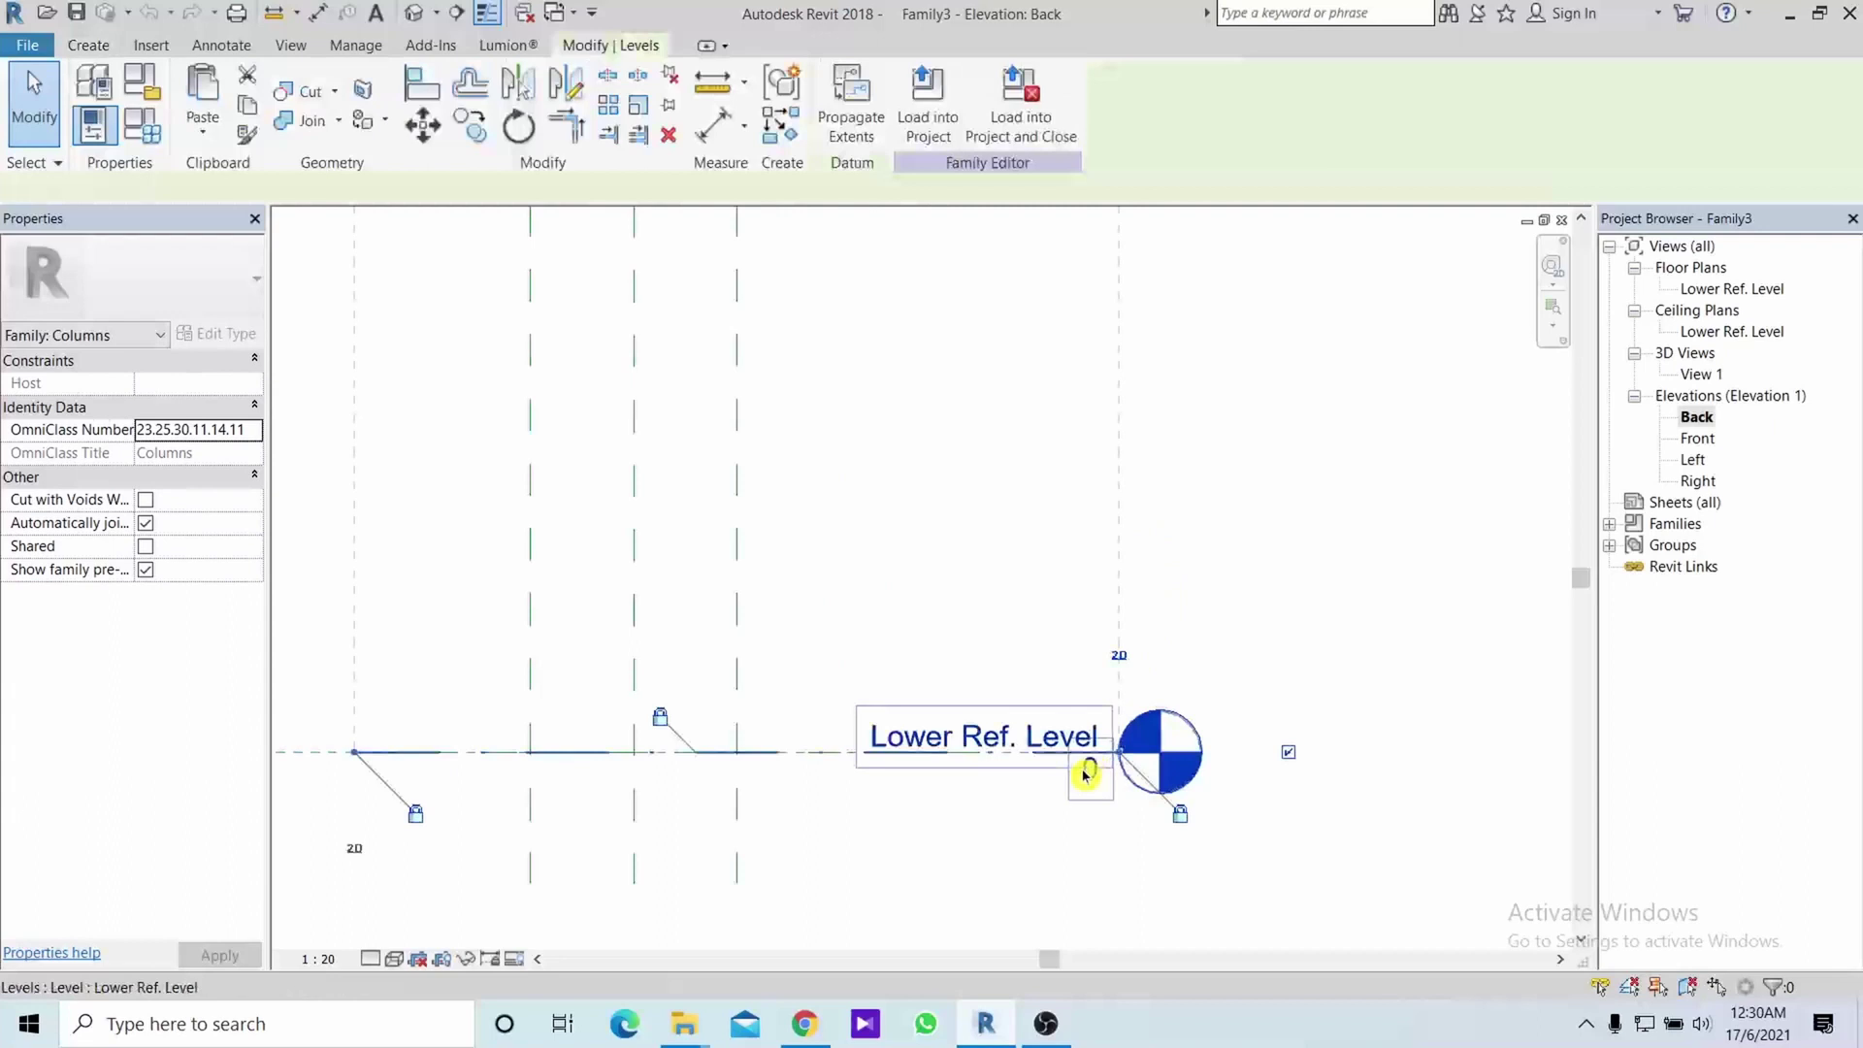
pyautogui.click(1088, 769)
pyautogui.write('-150')
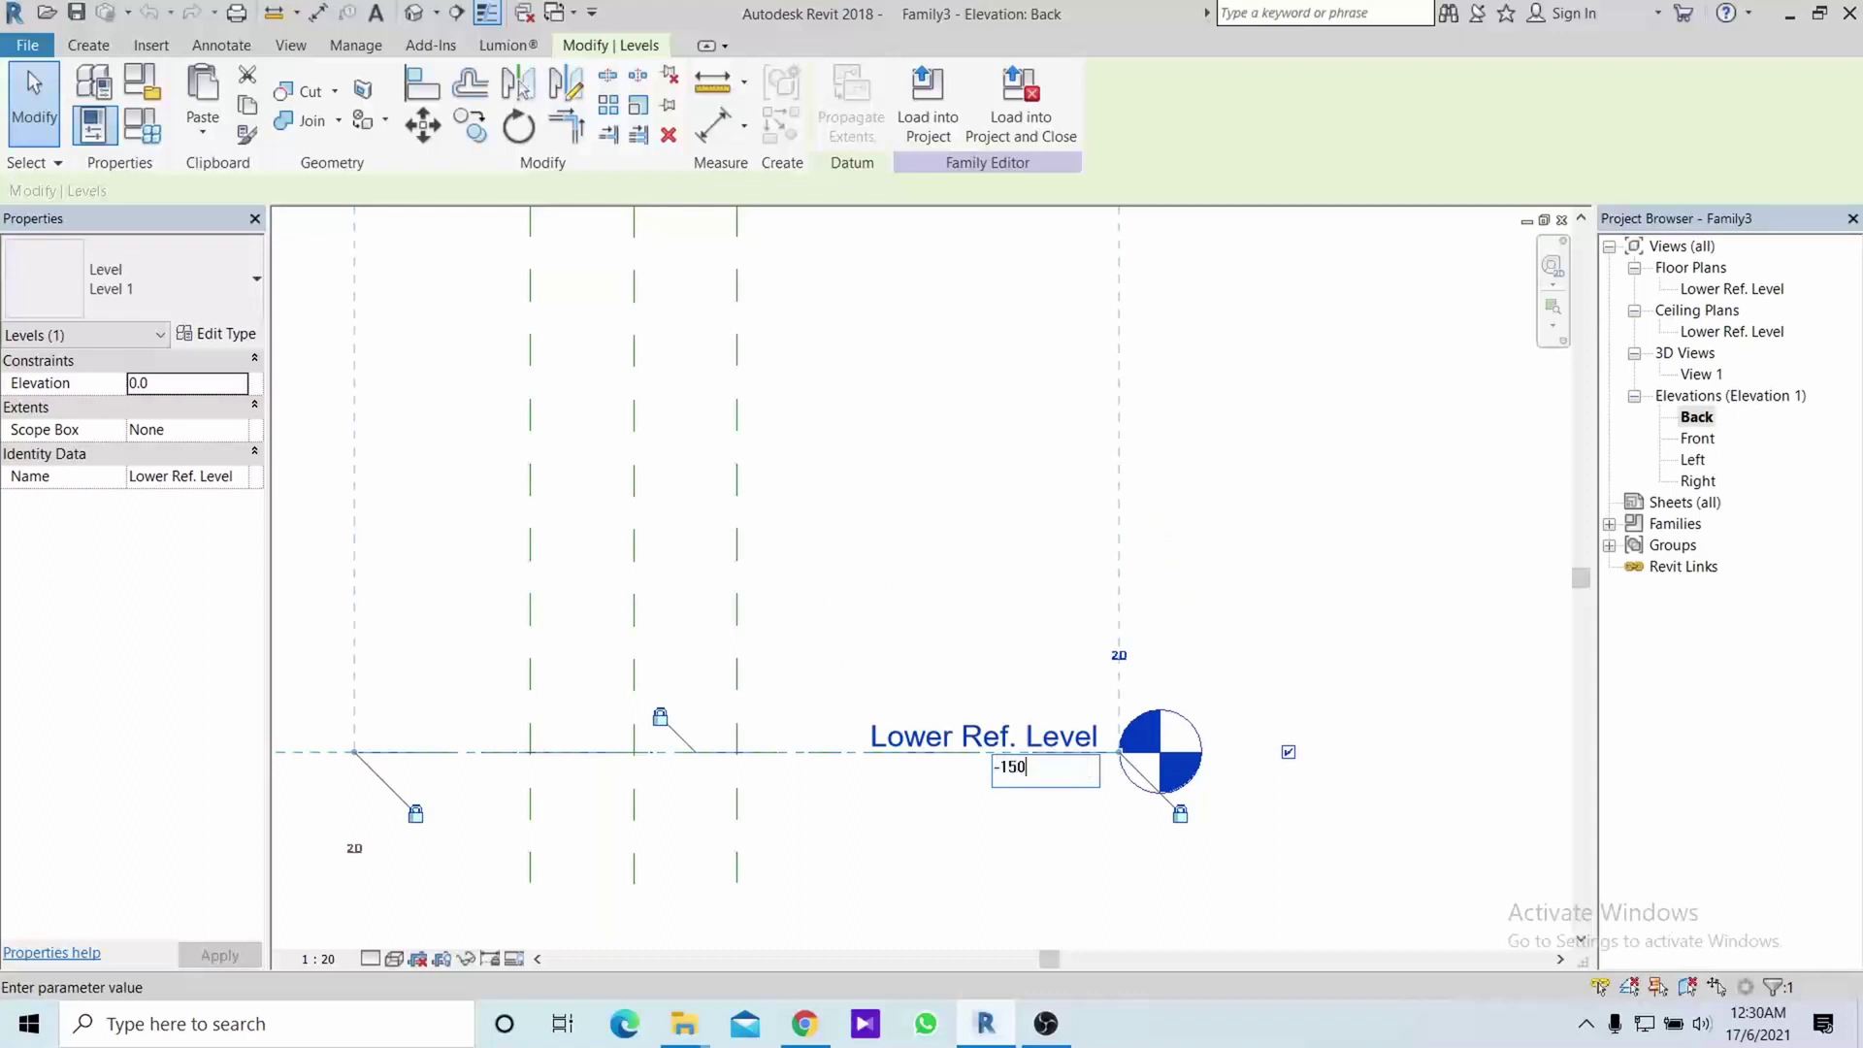
pyautogui.press('Return')
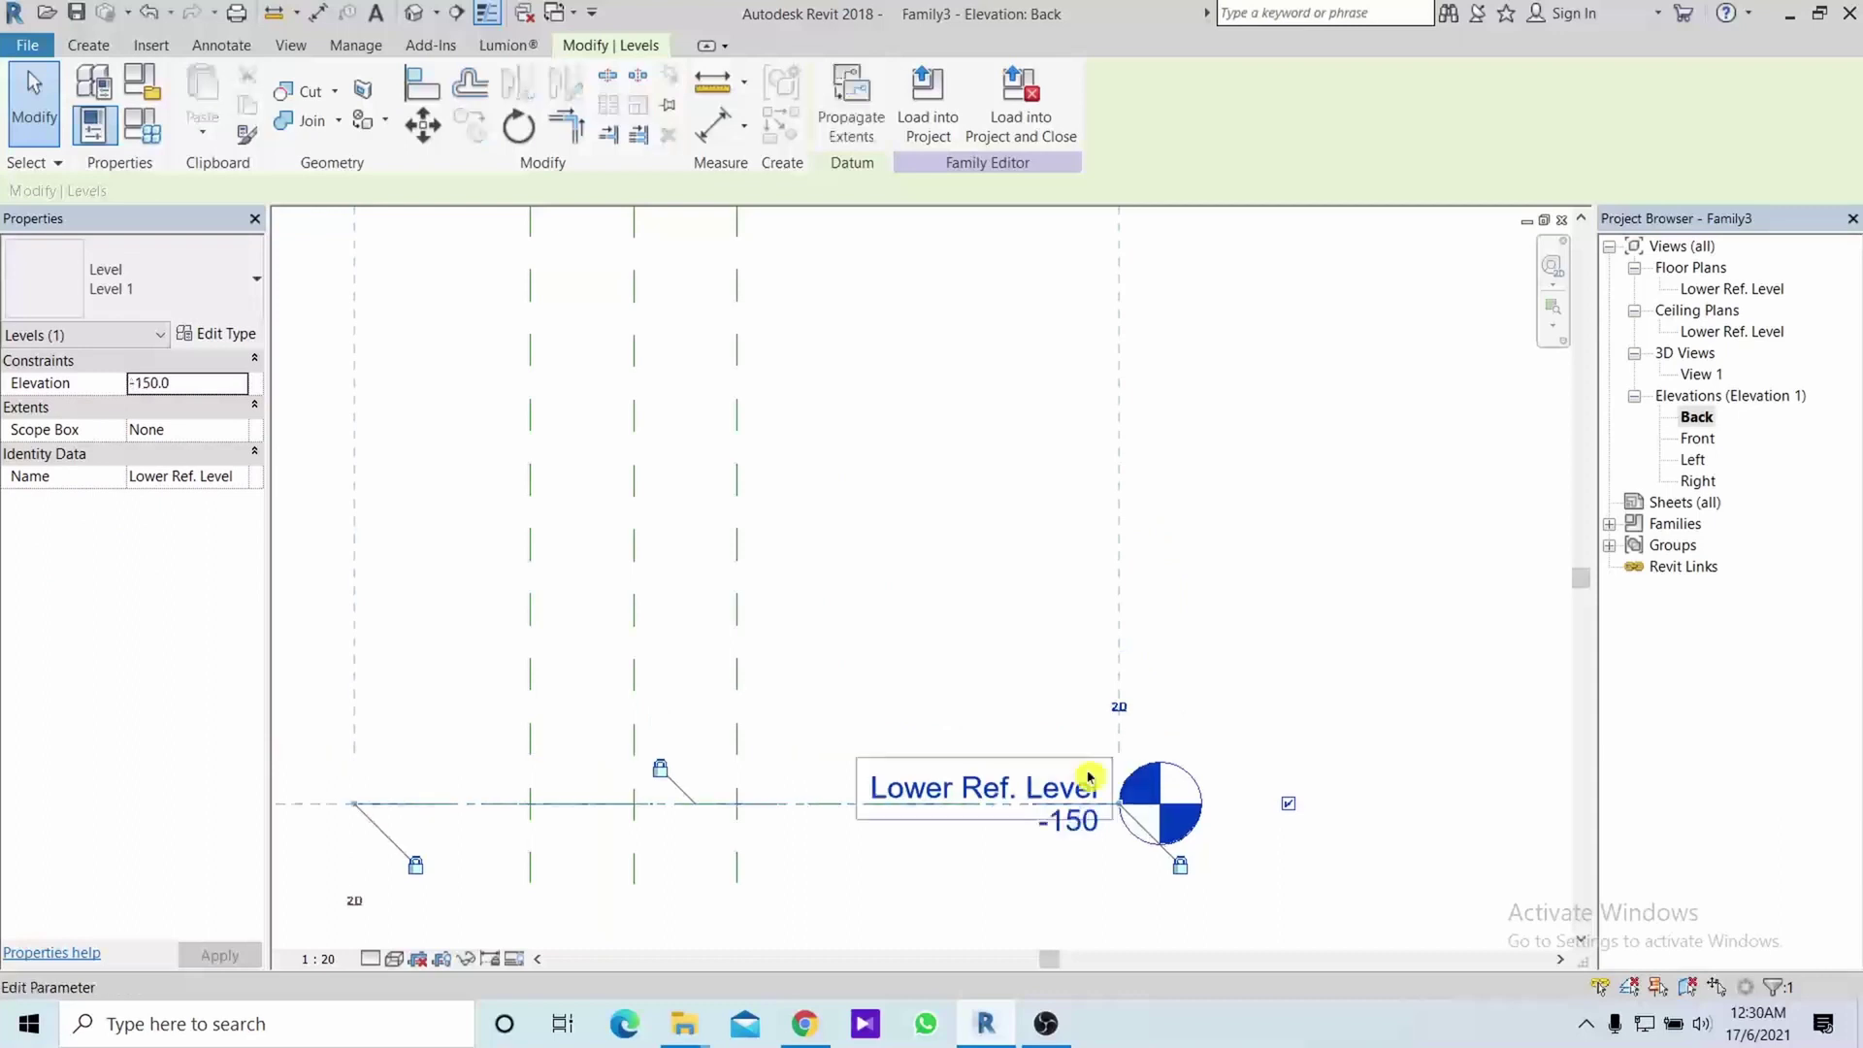
pyautogui.scroll(-1, 949, 719)
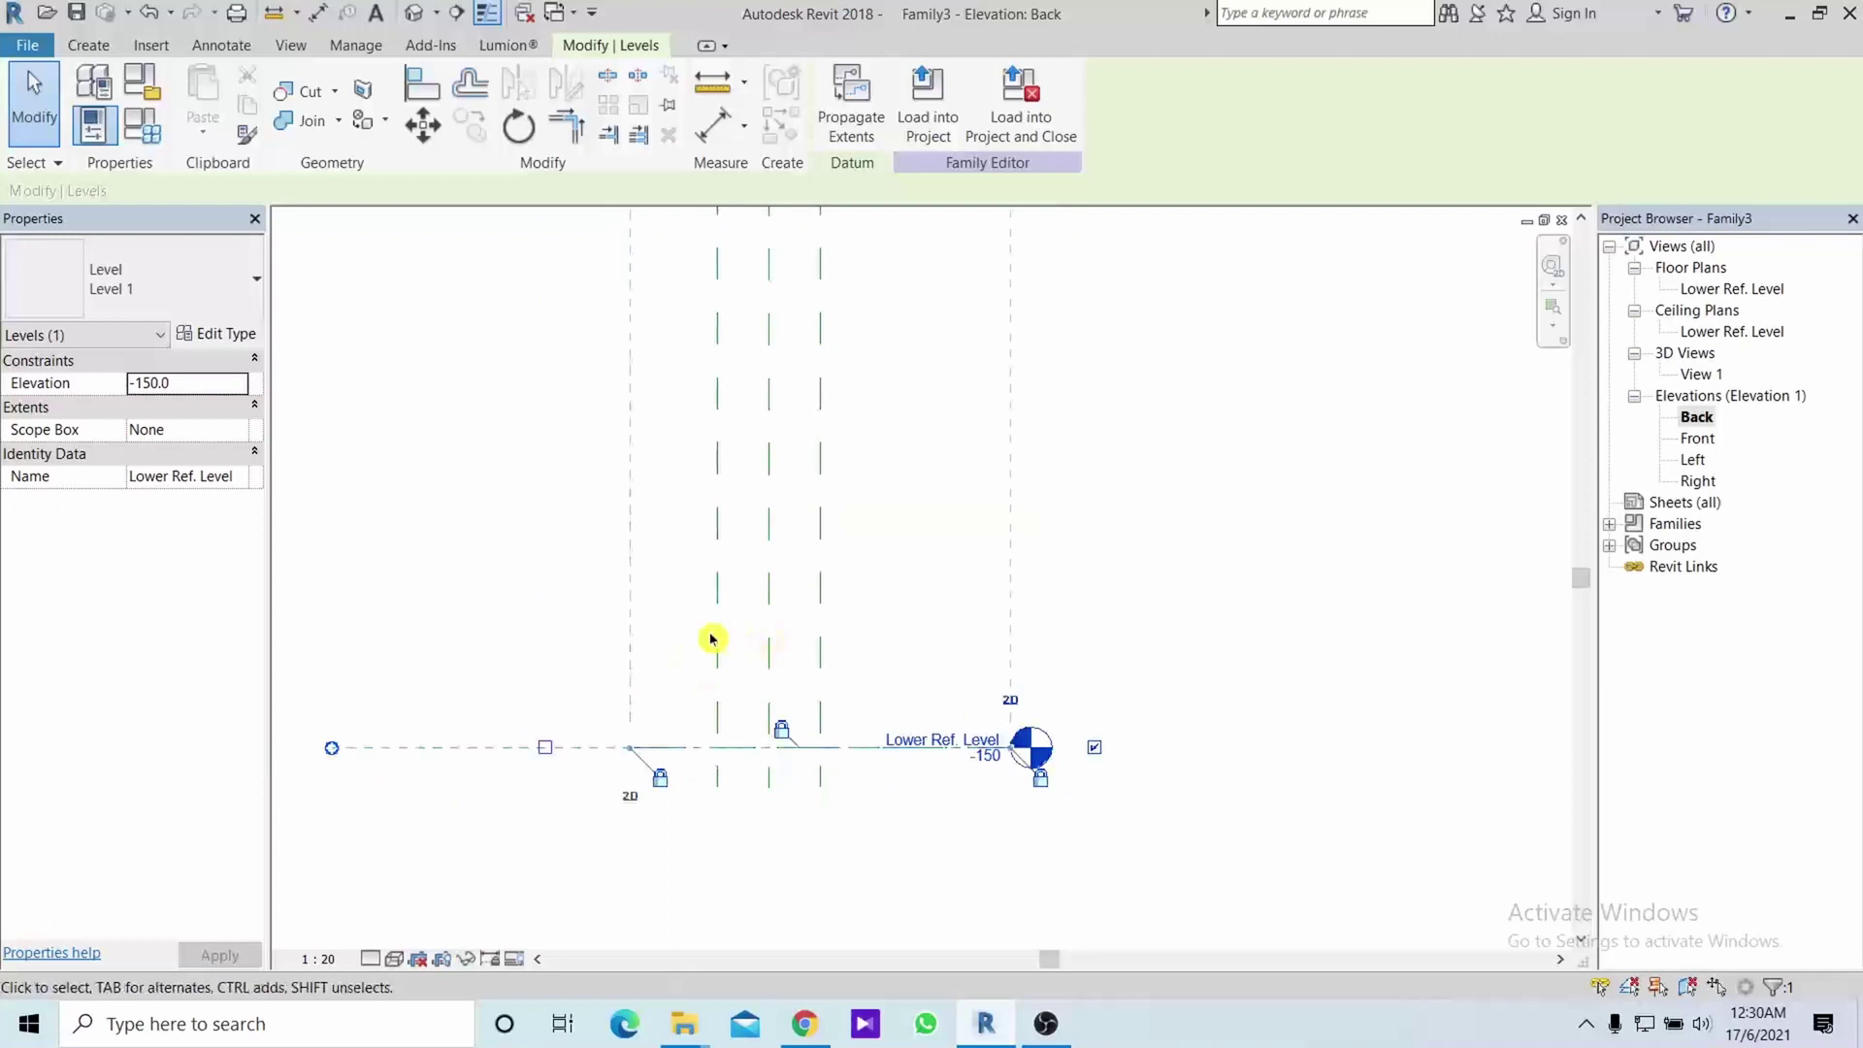
pyautogui.scroll(-2, 831, 516)
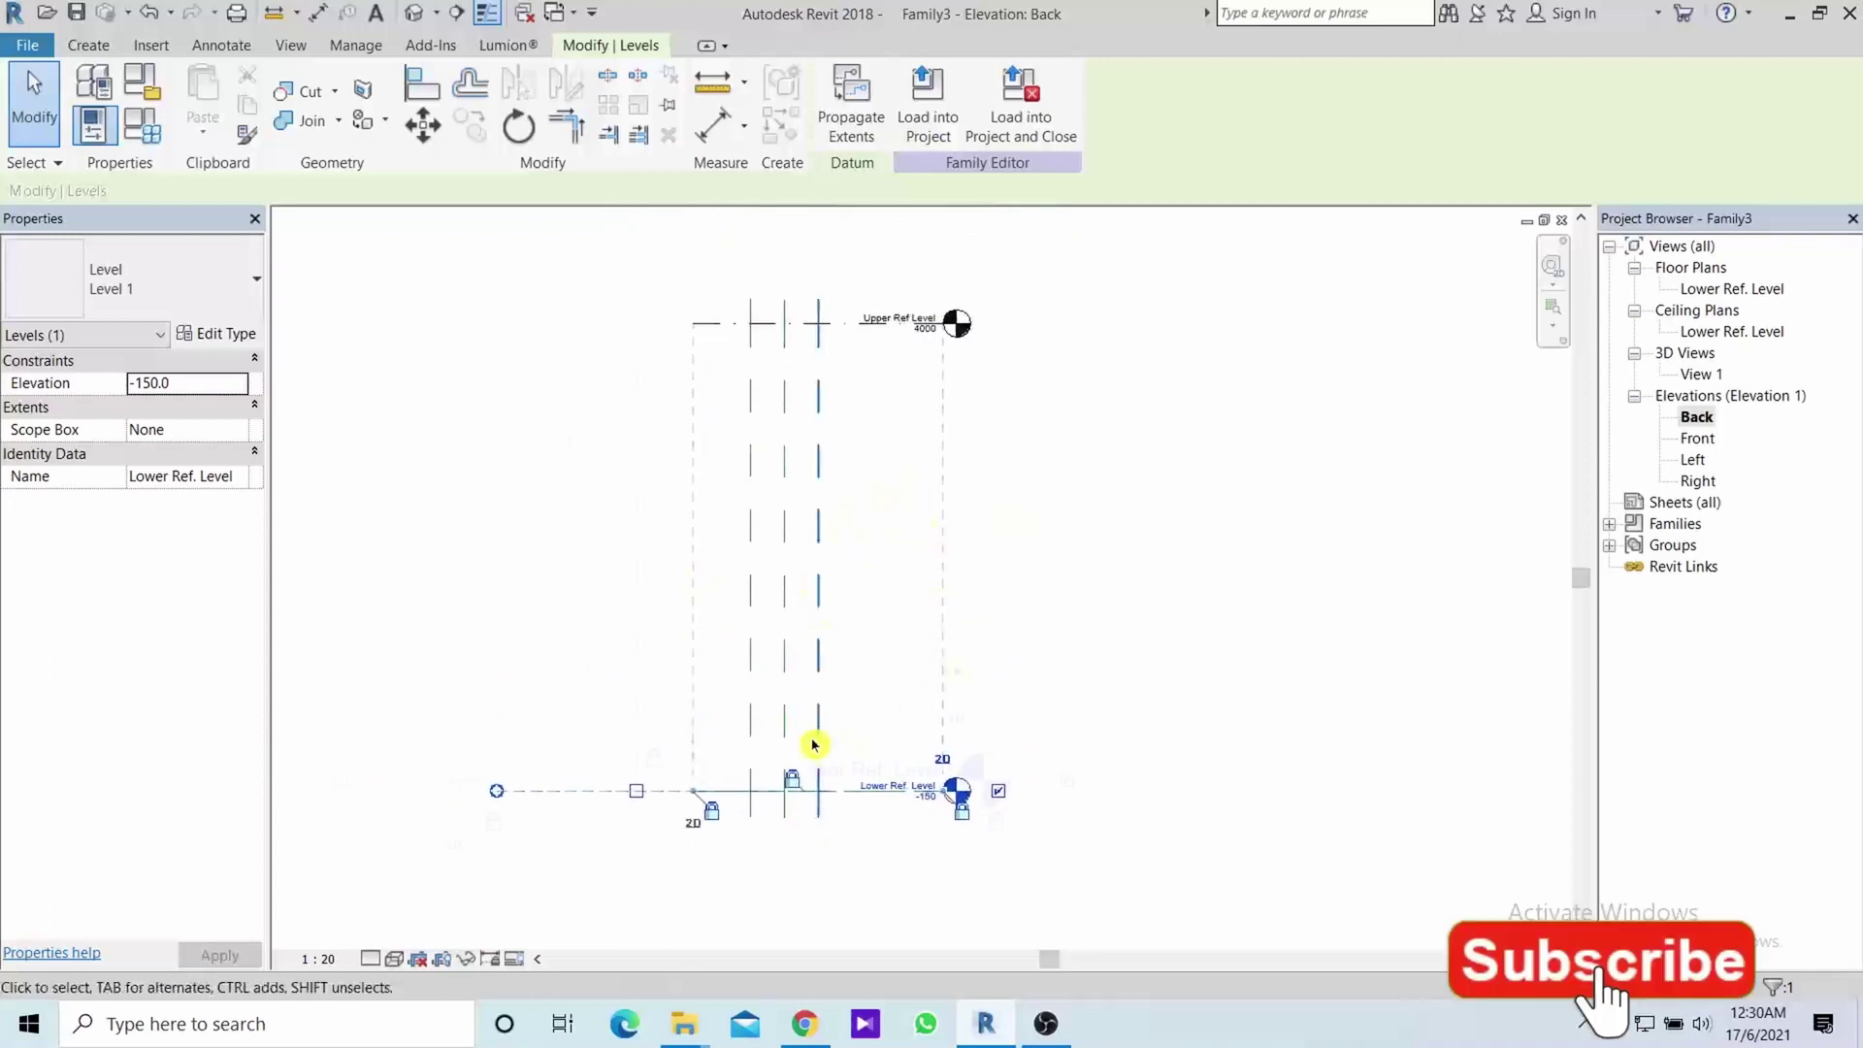
pyautogui.scroll(2, 907, 815)
pyautogui.scroll(1, 906, 793)
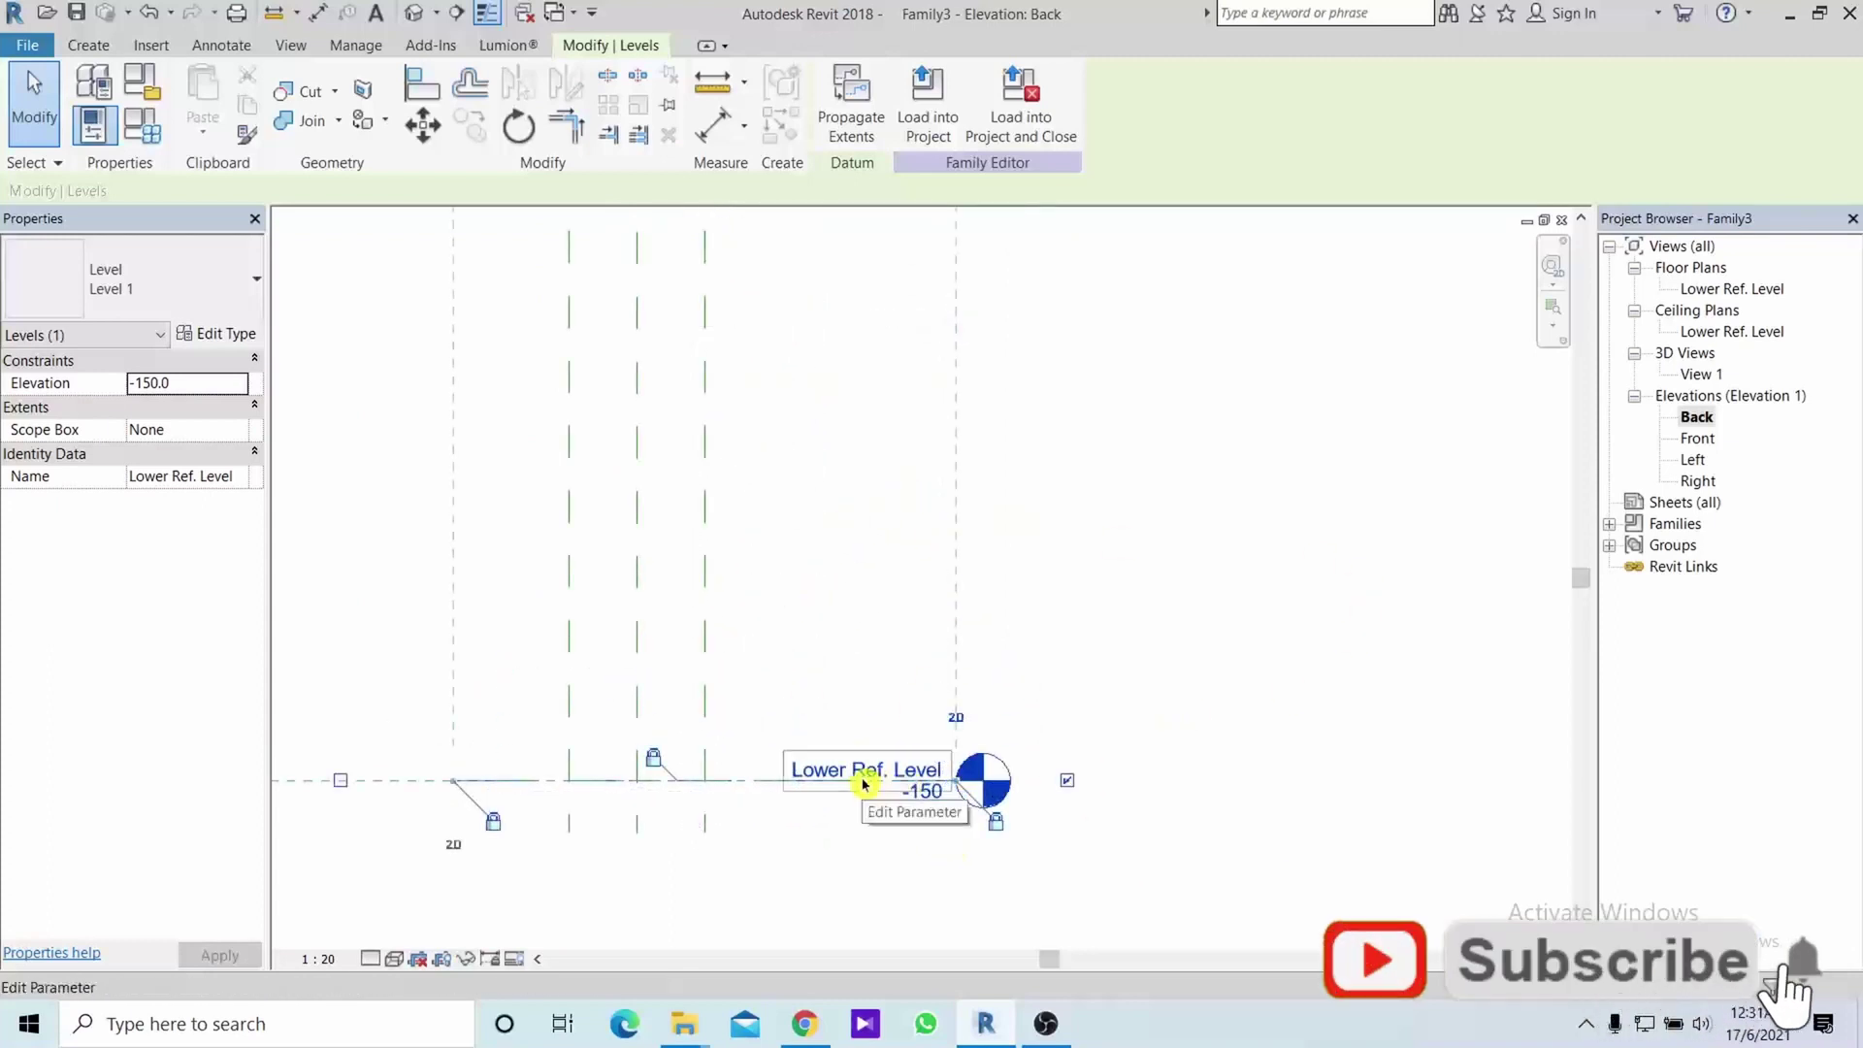
pyautogui.scroll(-1, 1060, 625)
pyautogui.scroll(-1, 1057, 766)
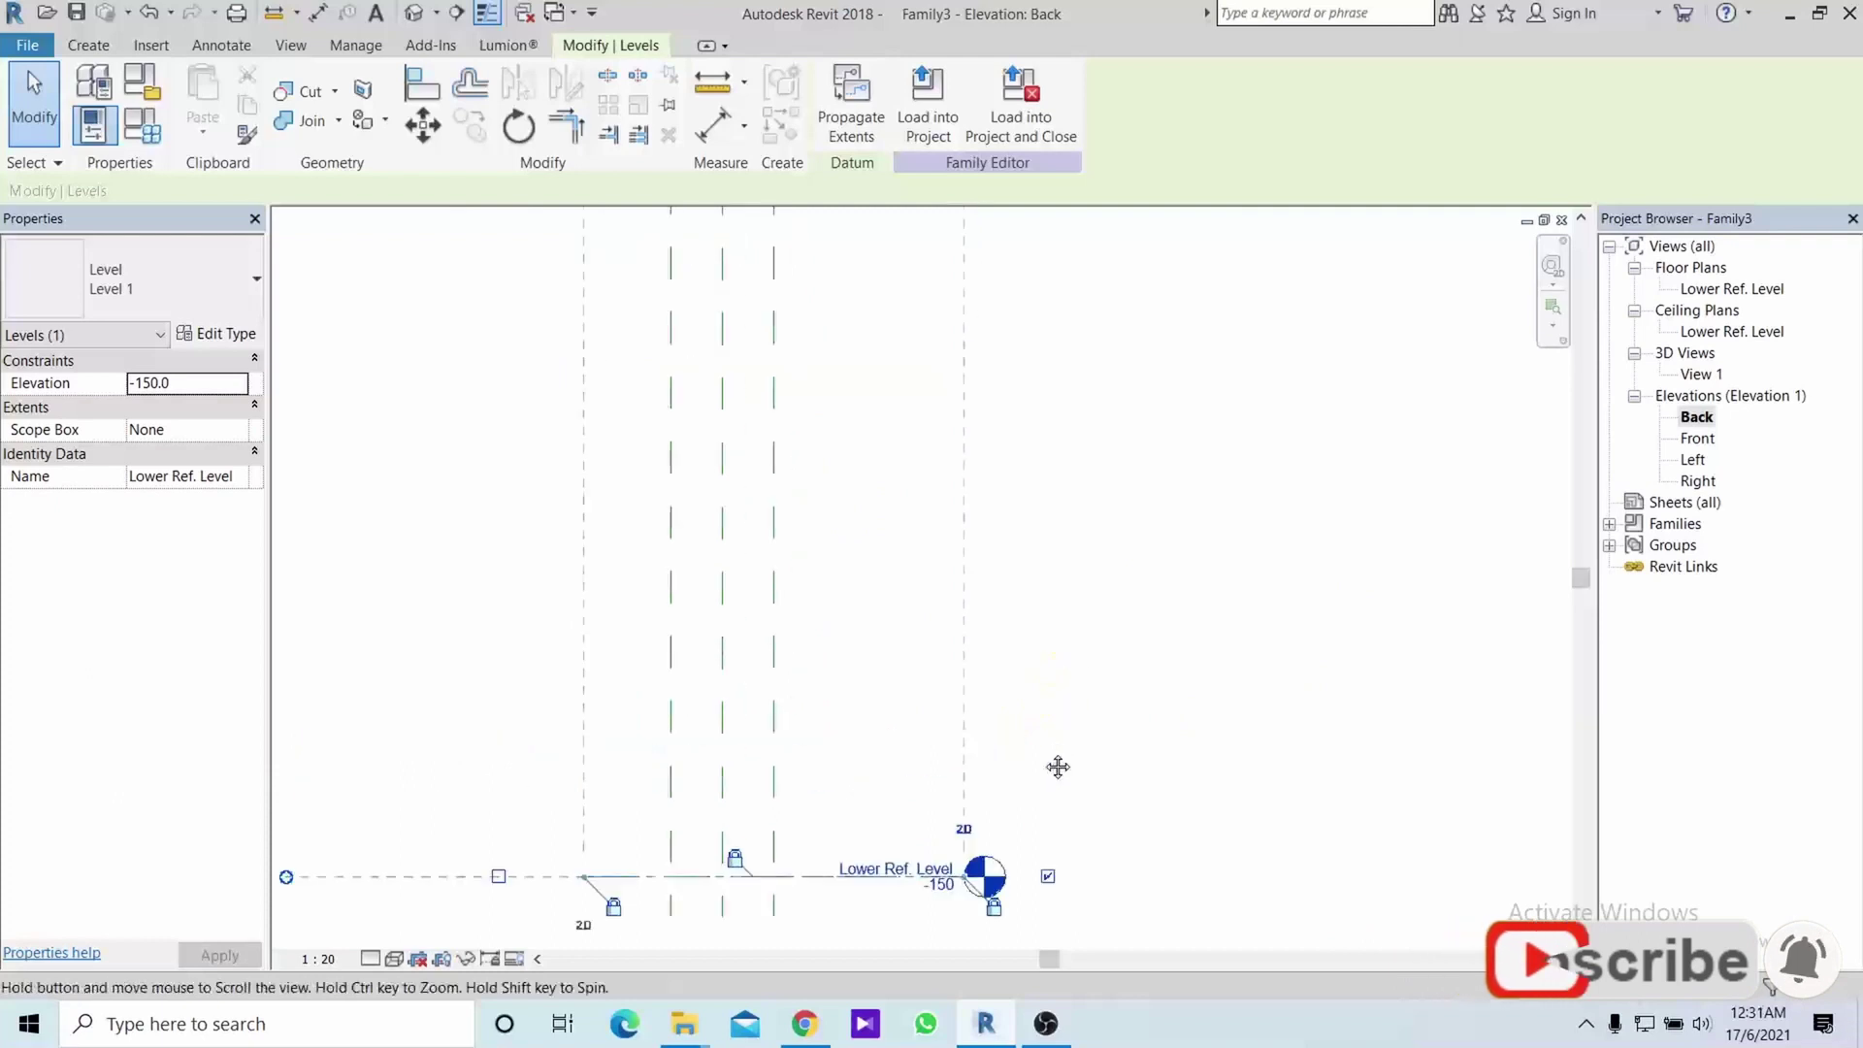
pyautogui.scroll(-1, 1039, 749)
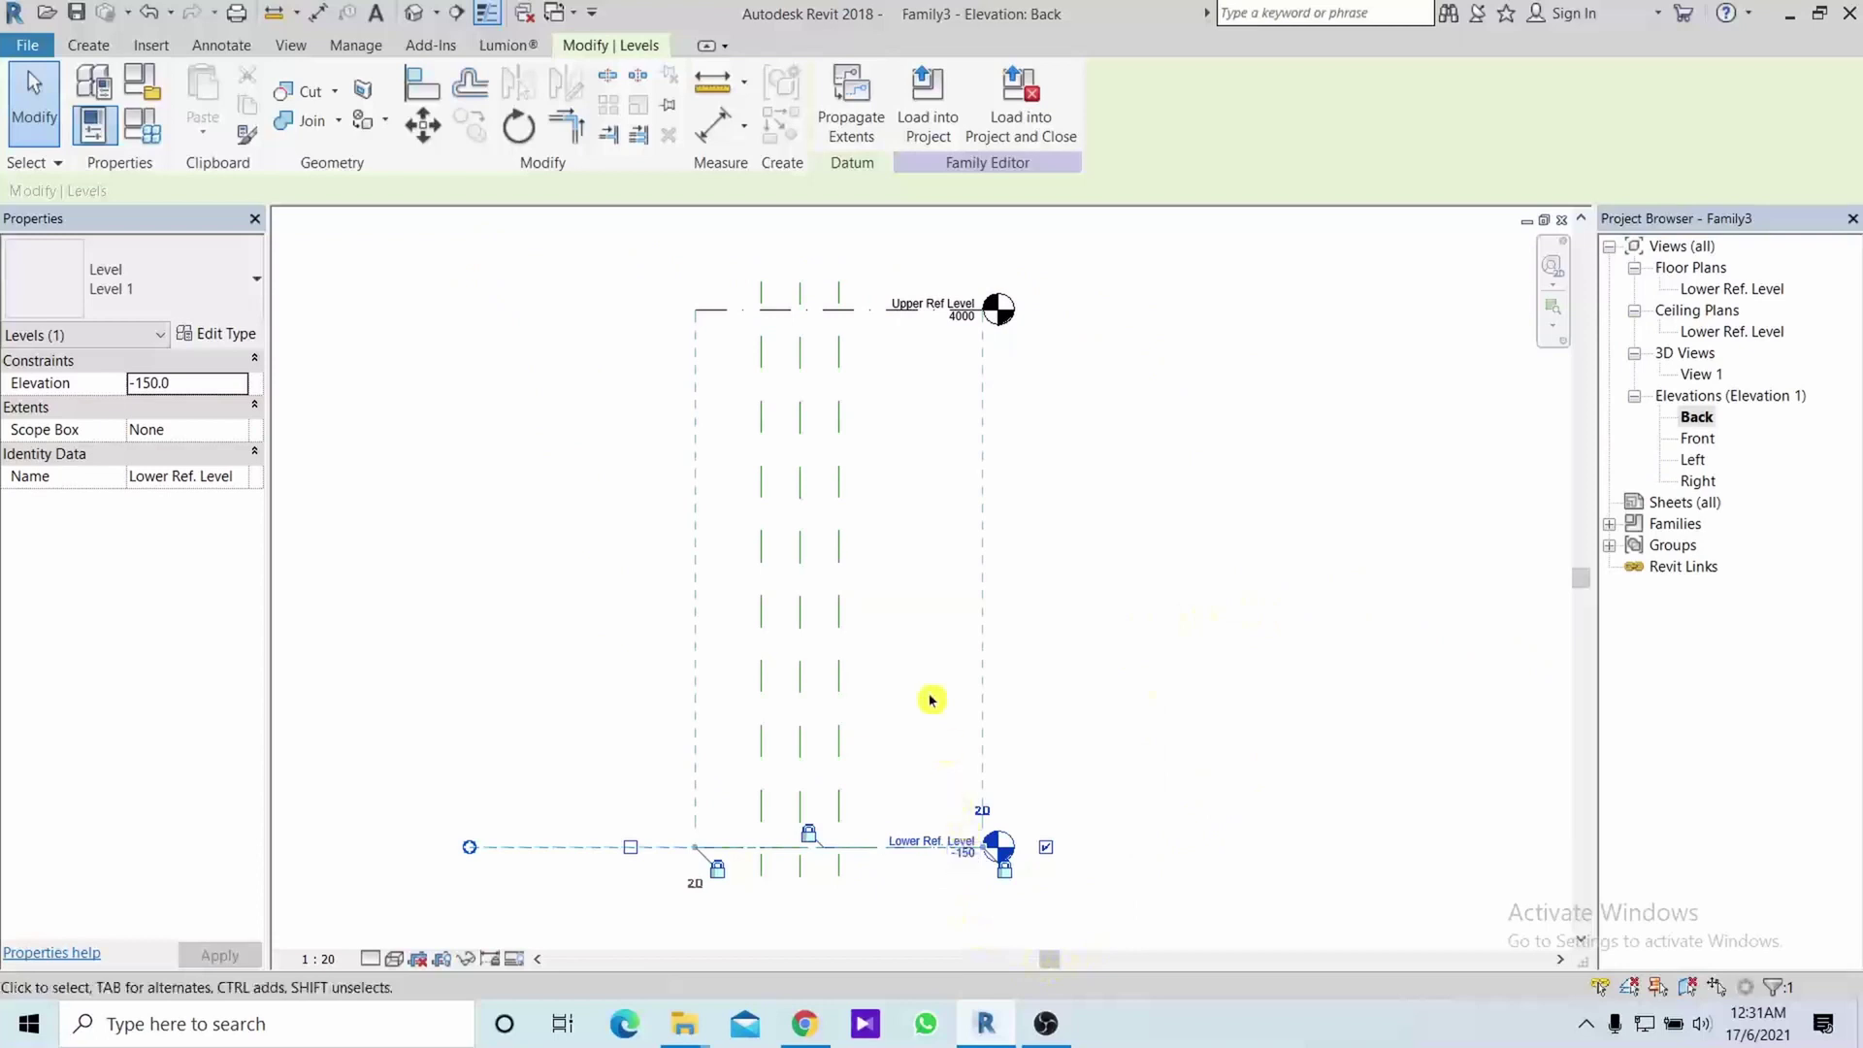
# Set the Upper Ref Level elevation to 3425
pyautogui.click(960, 328)
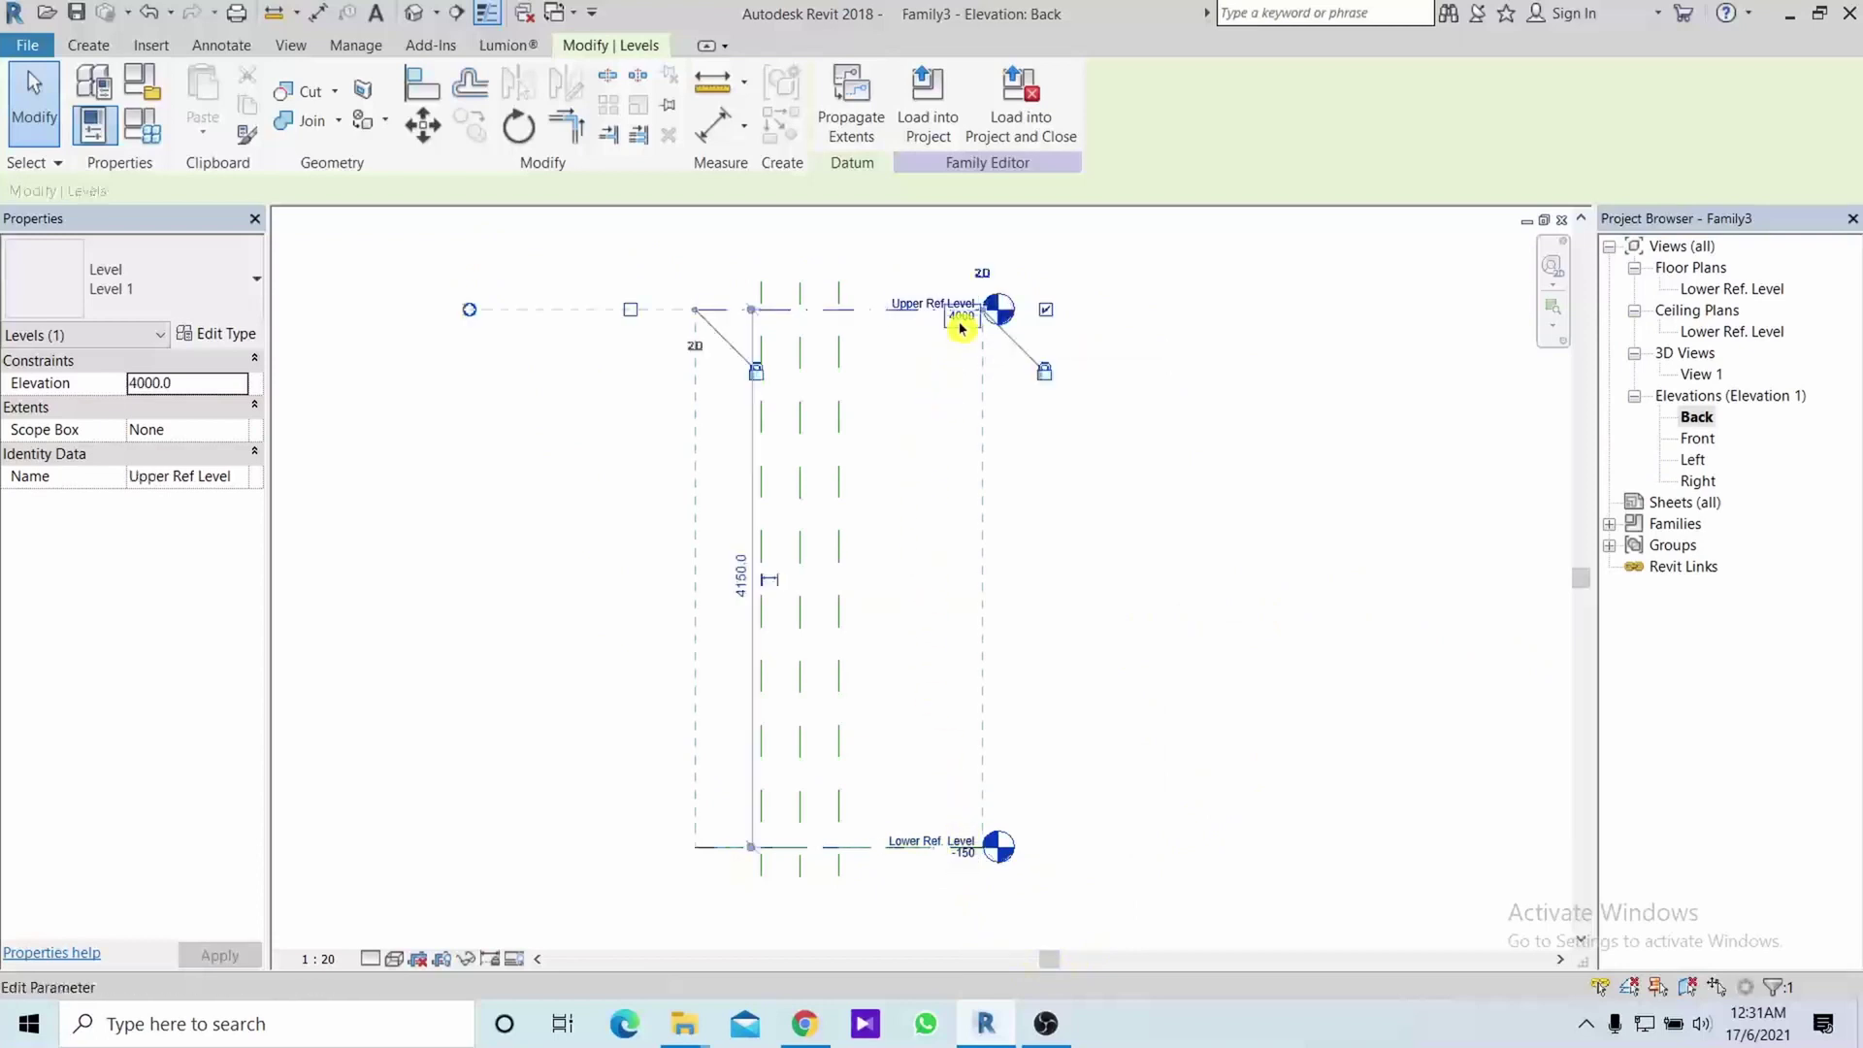
pyautogui.click(960, 323)
pyautogui.write('3425')
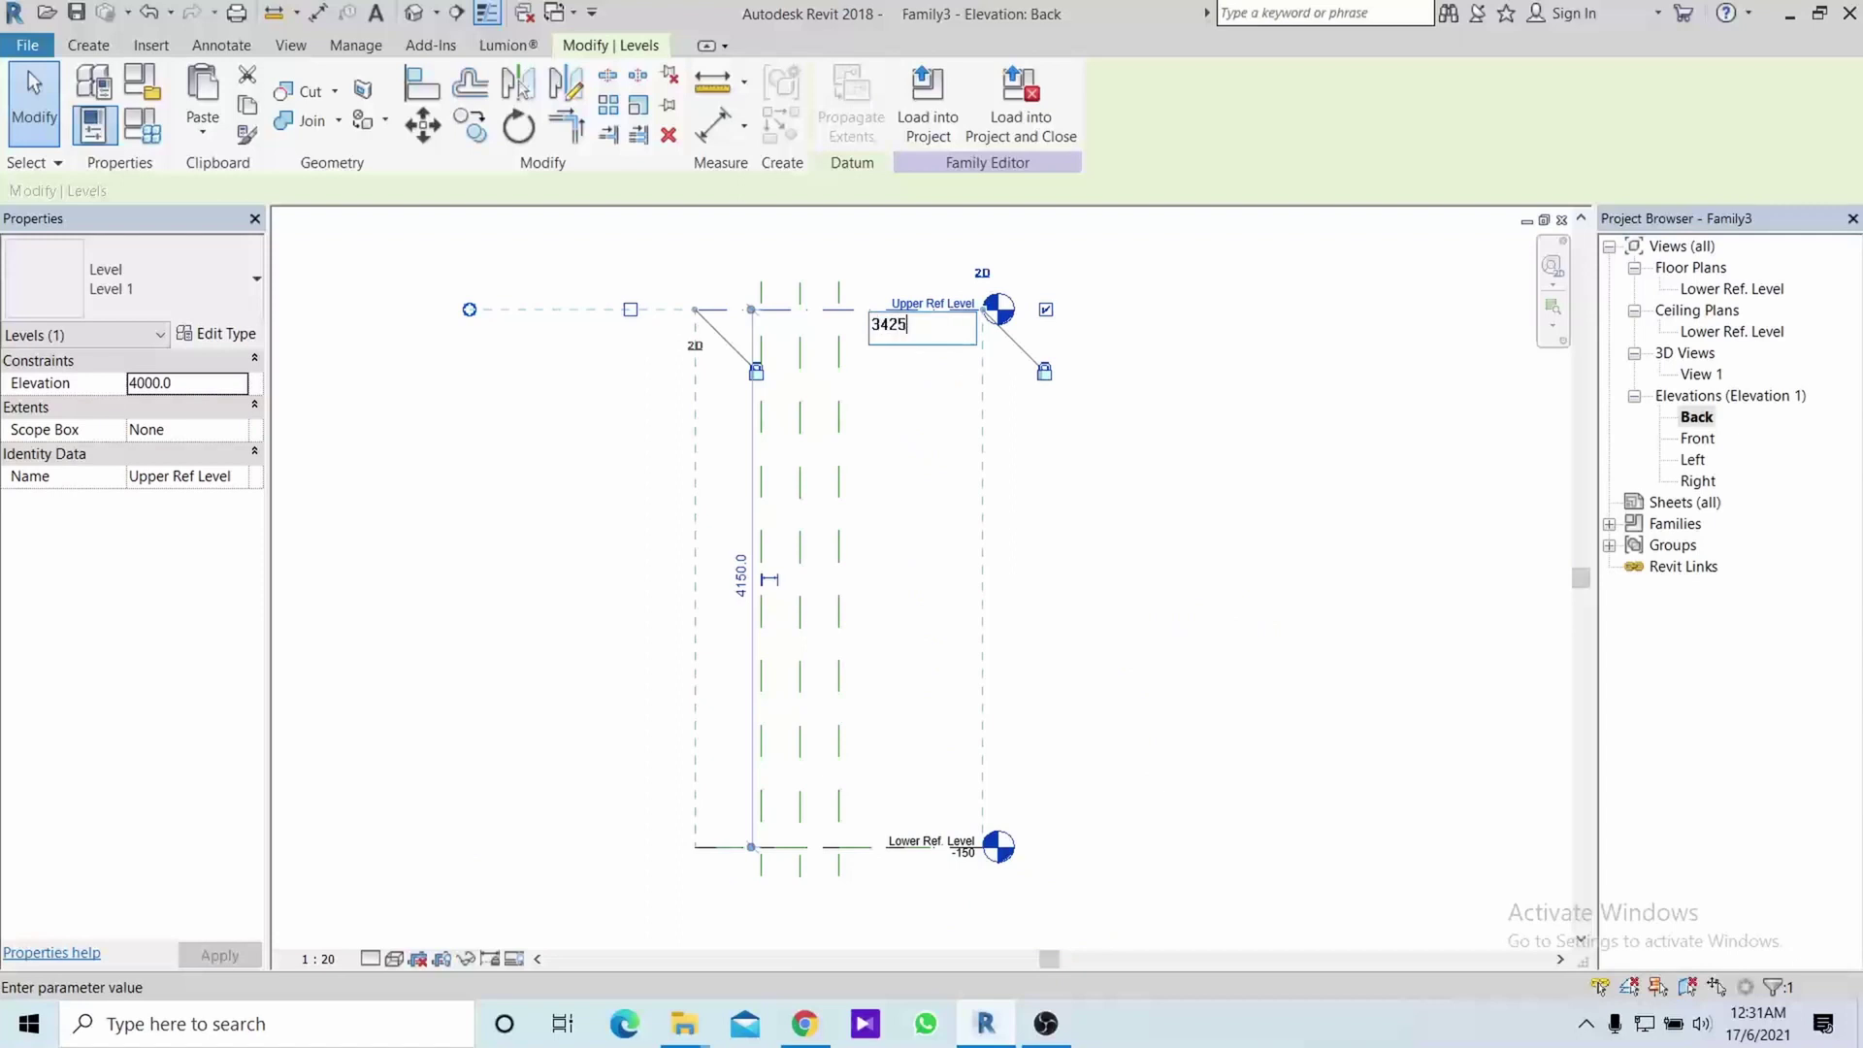
pyautogui.press('Return')
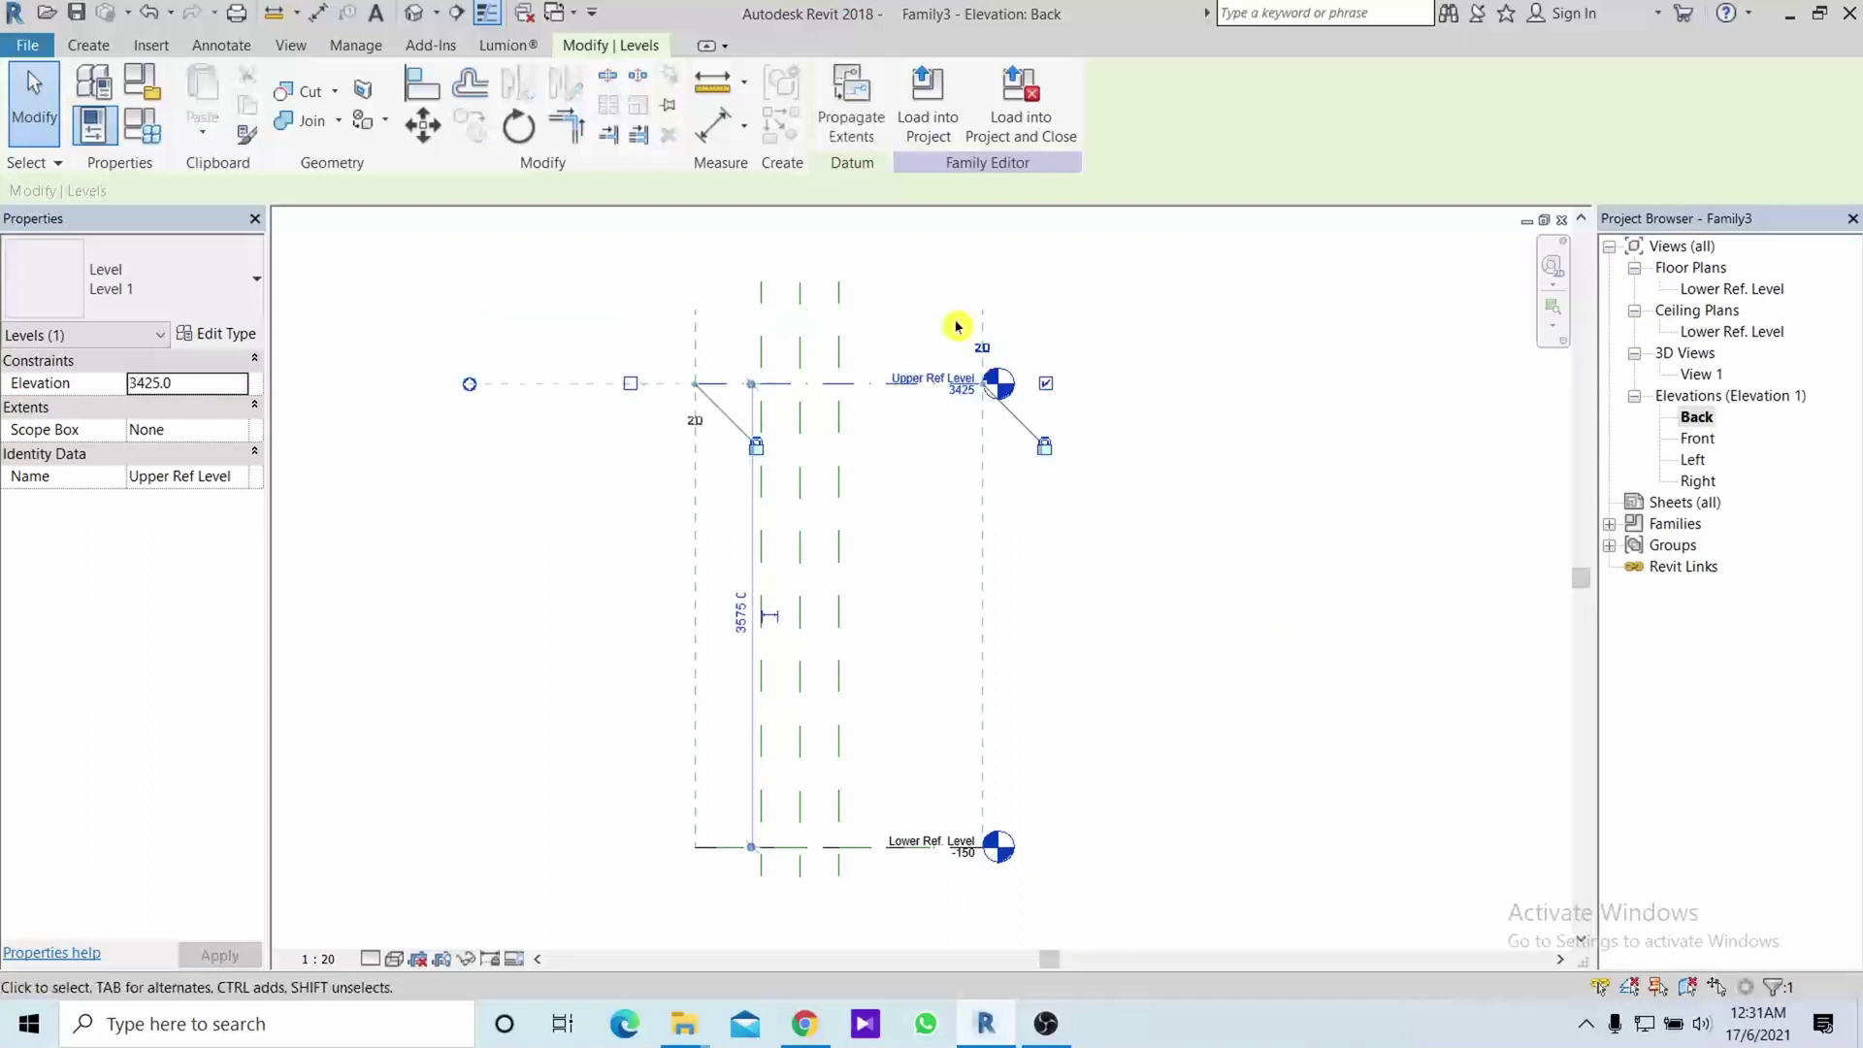
pyautogui.click(1244, 596)
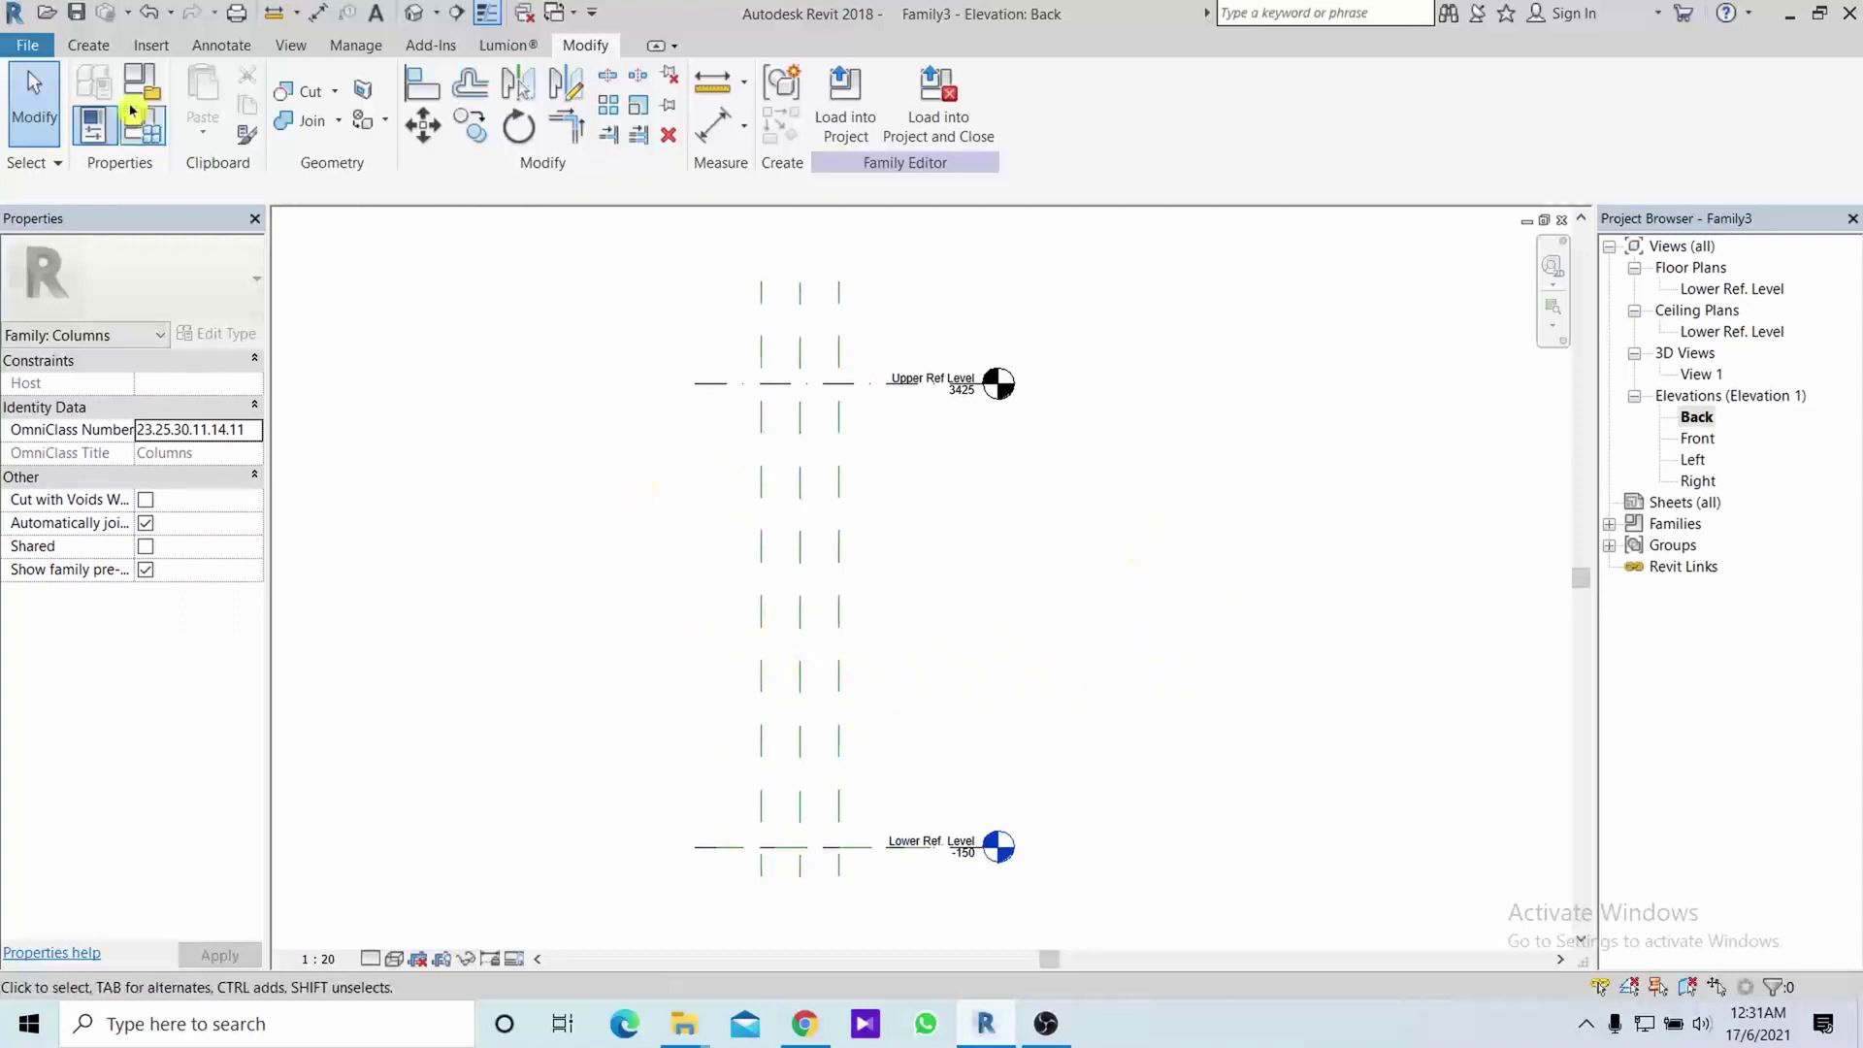
# Draw a reference plane offset 900 along the Lower Ref. Level line
pyautogui.click(90, 45)
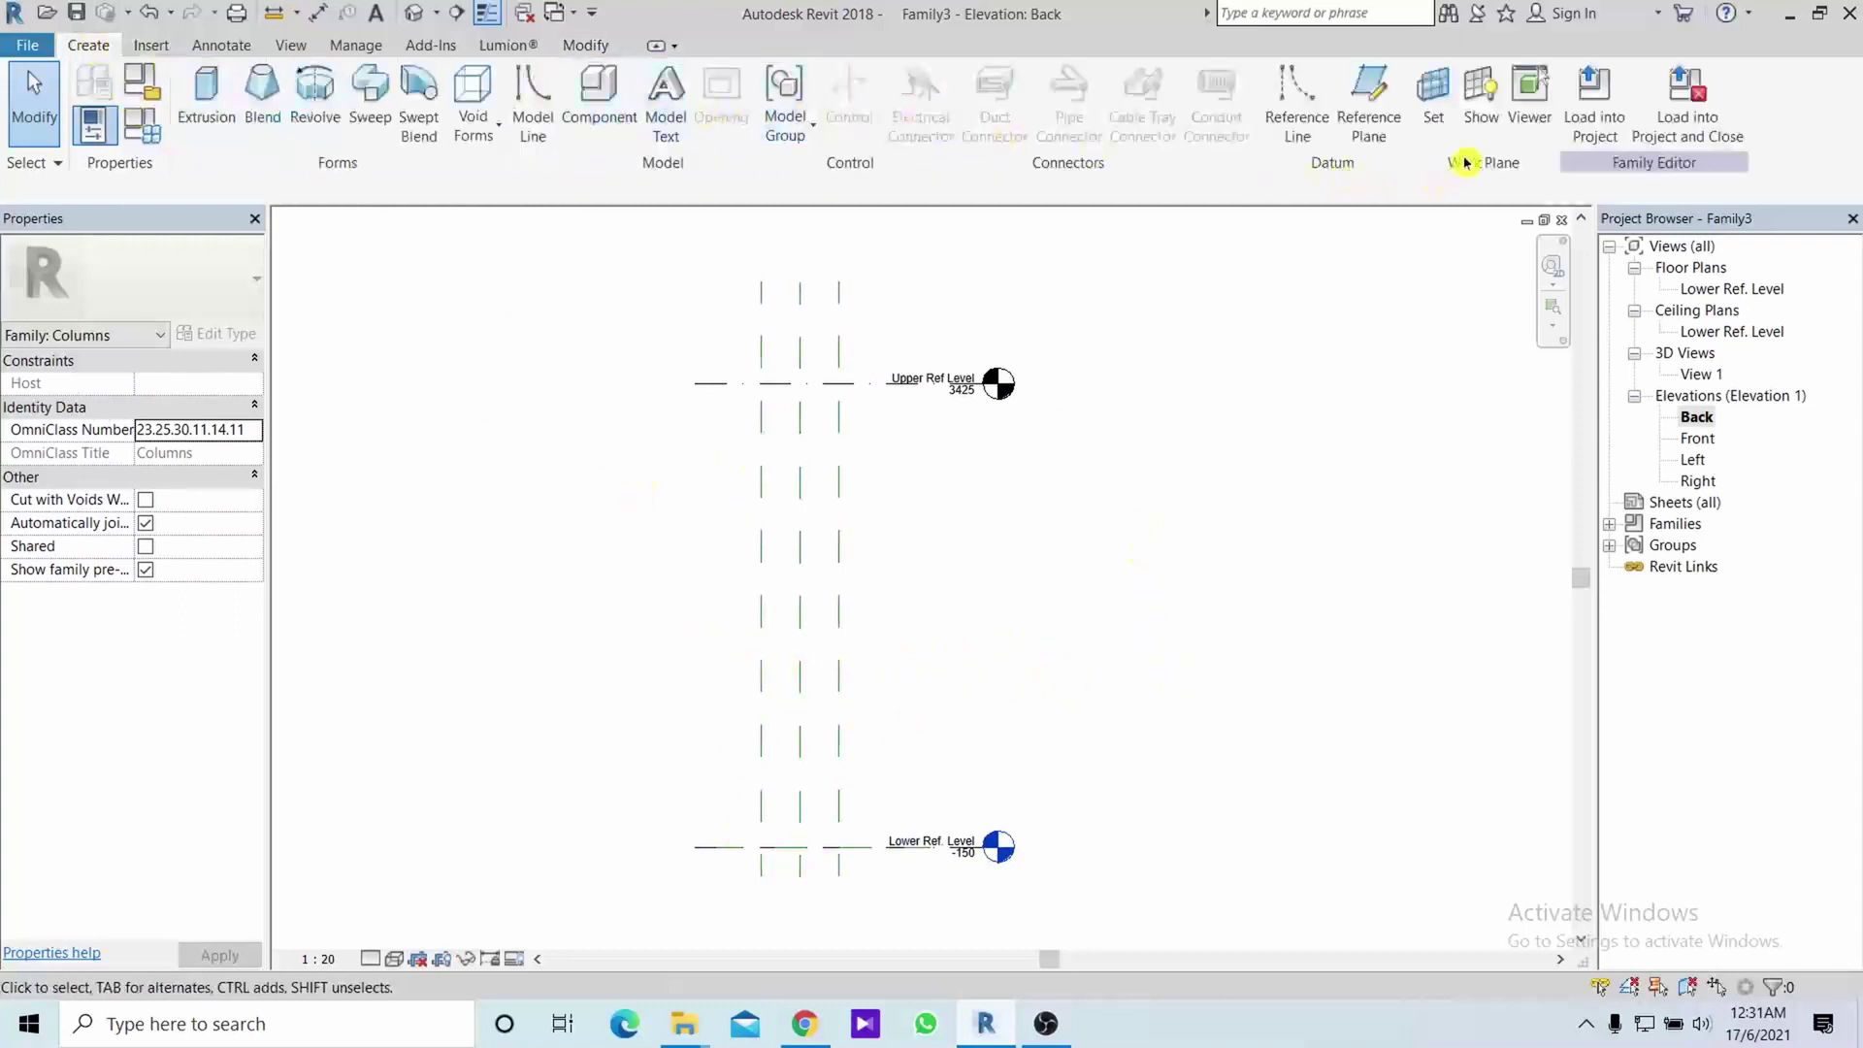
pyautogui.click(1368, 102)
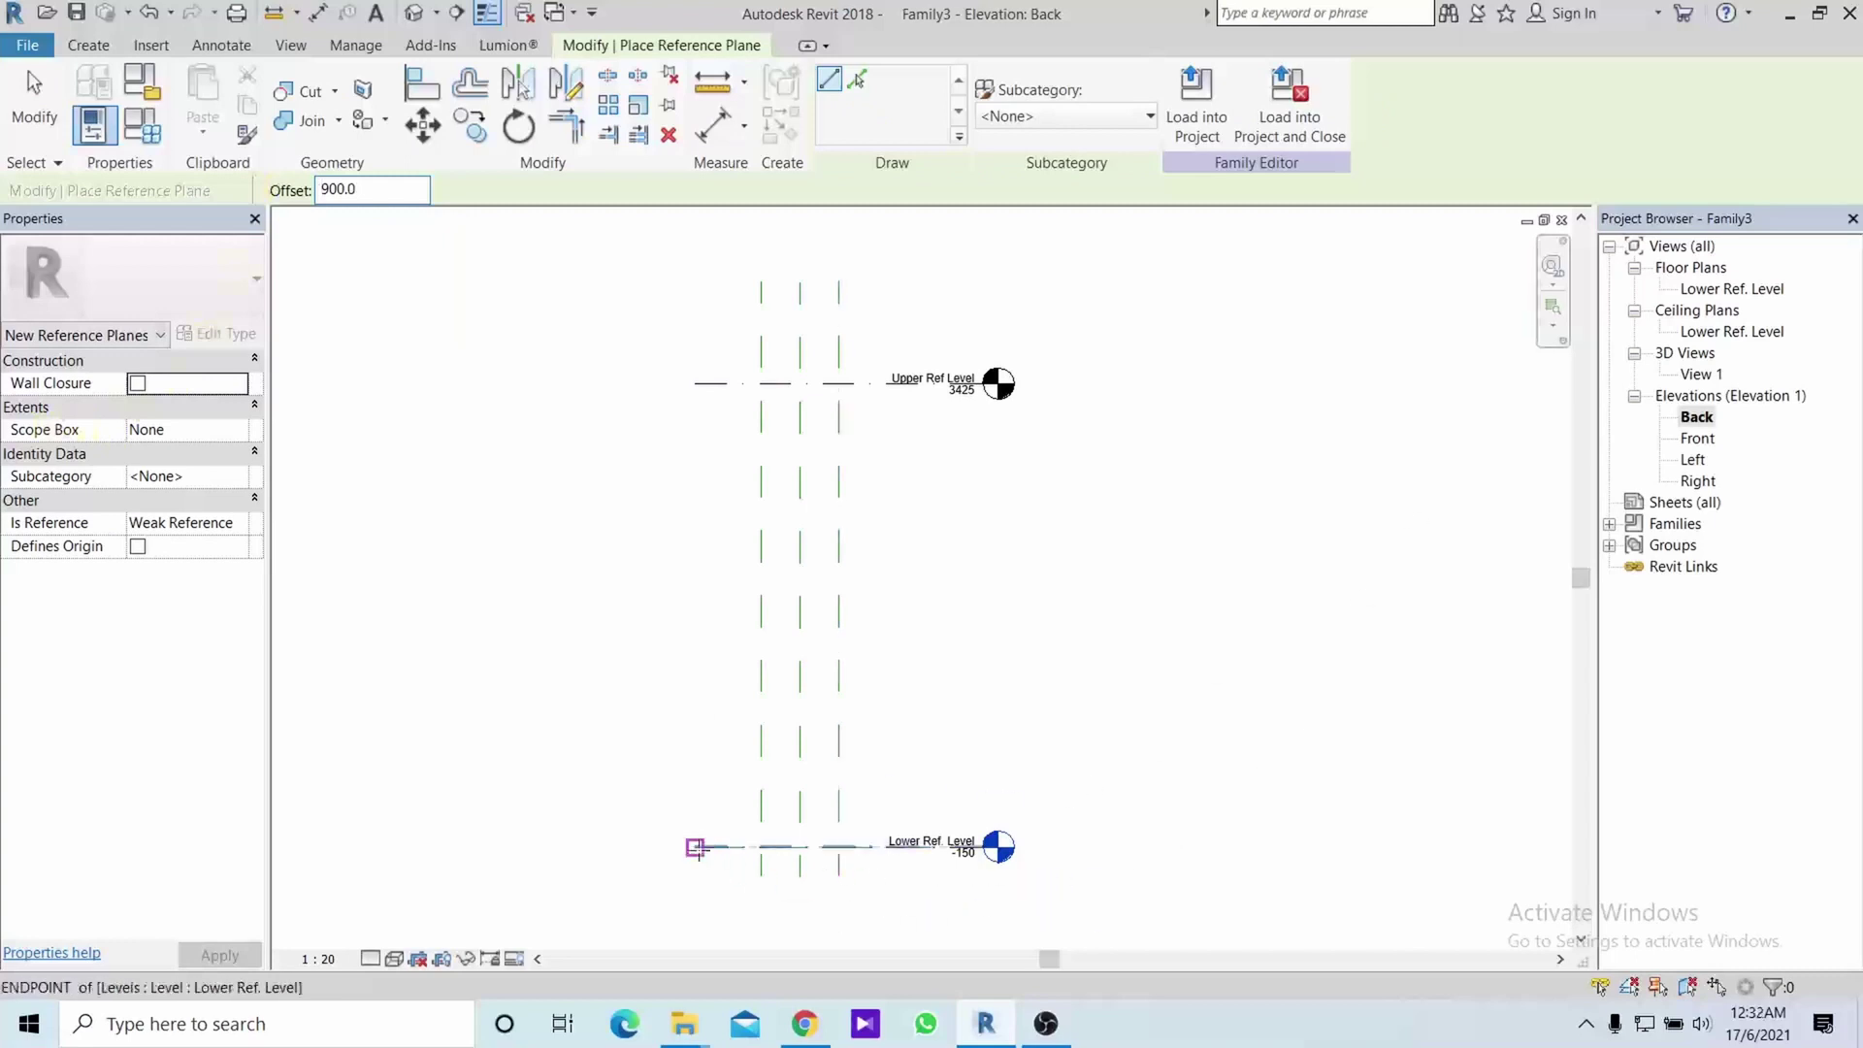
pyautogui.click(694, 845)
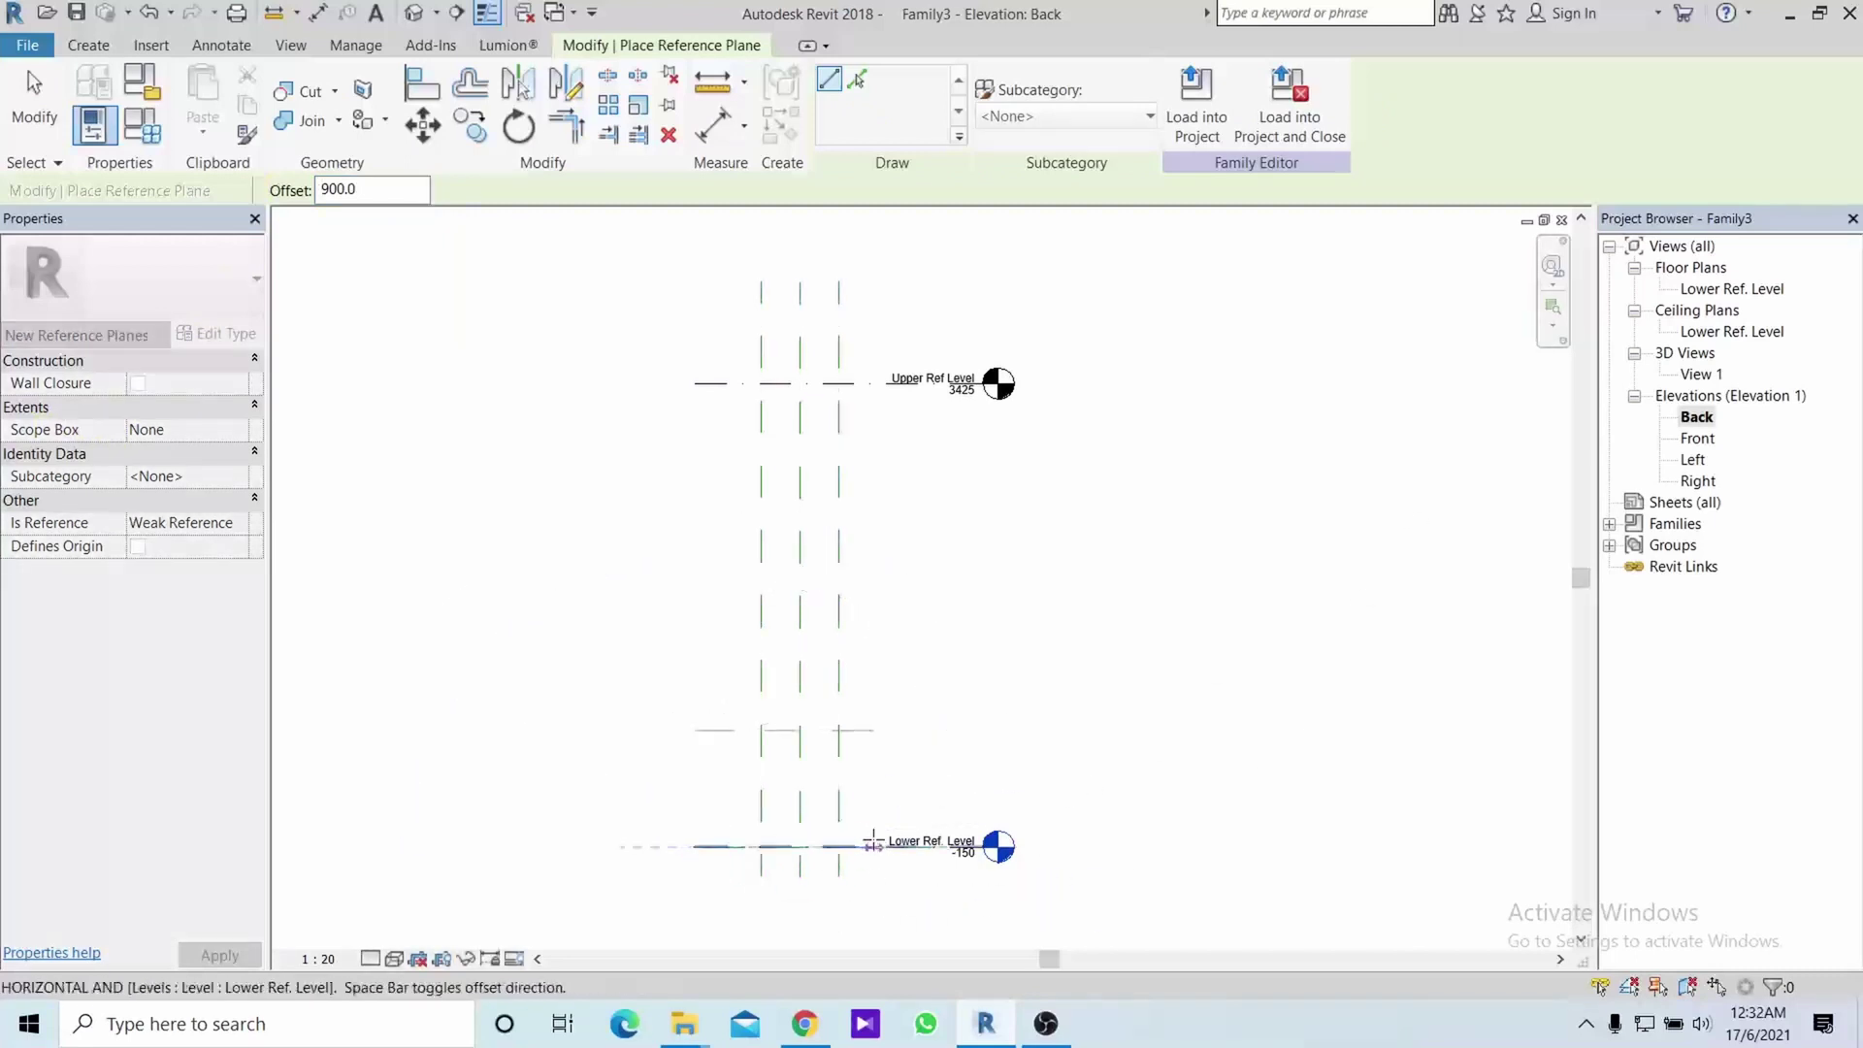
pyautogui.scroll(1, 873, 843)
pyautogui.scroll(1, 873, 844)
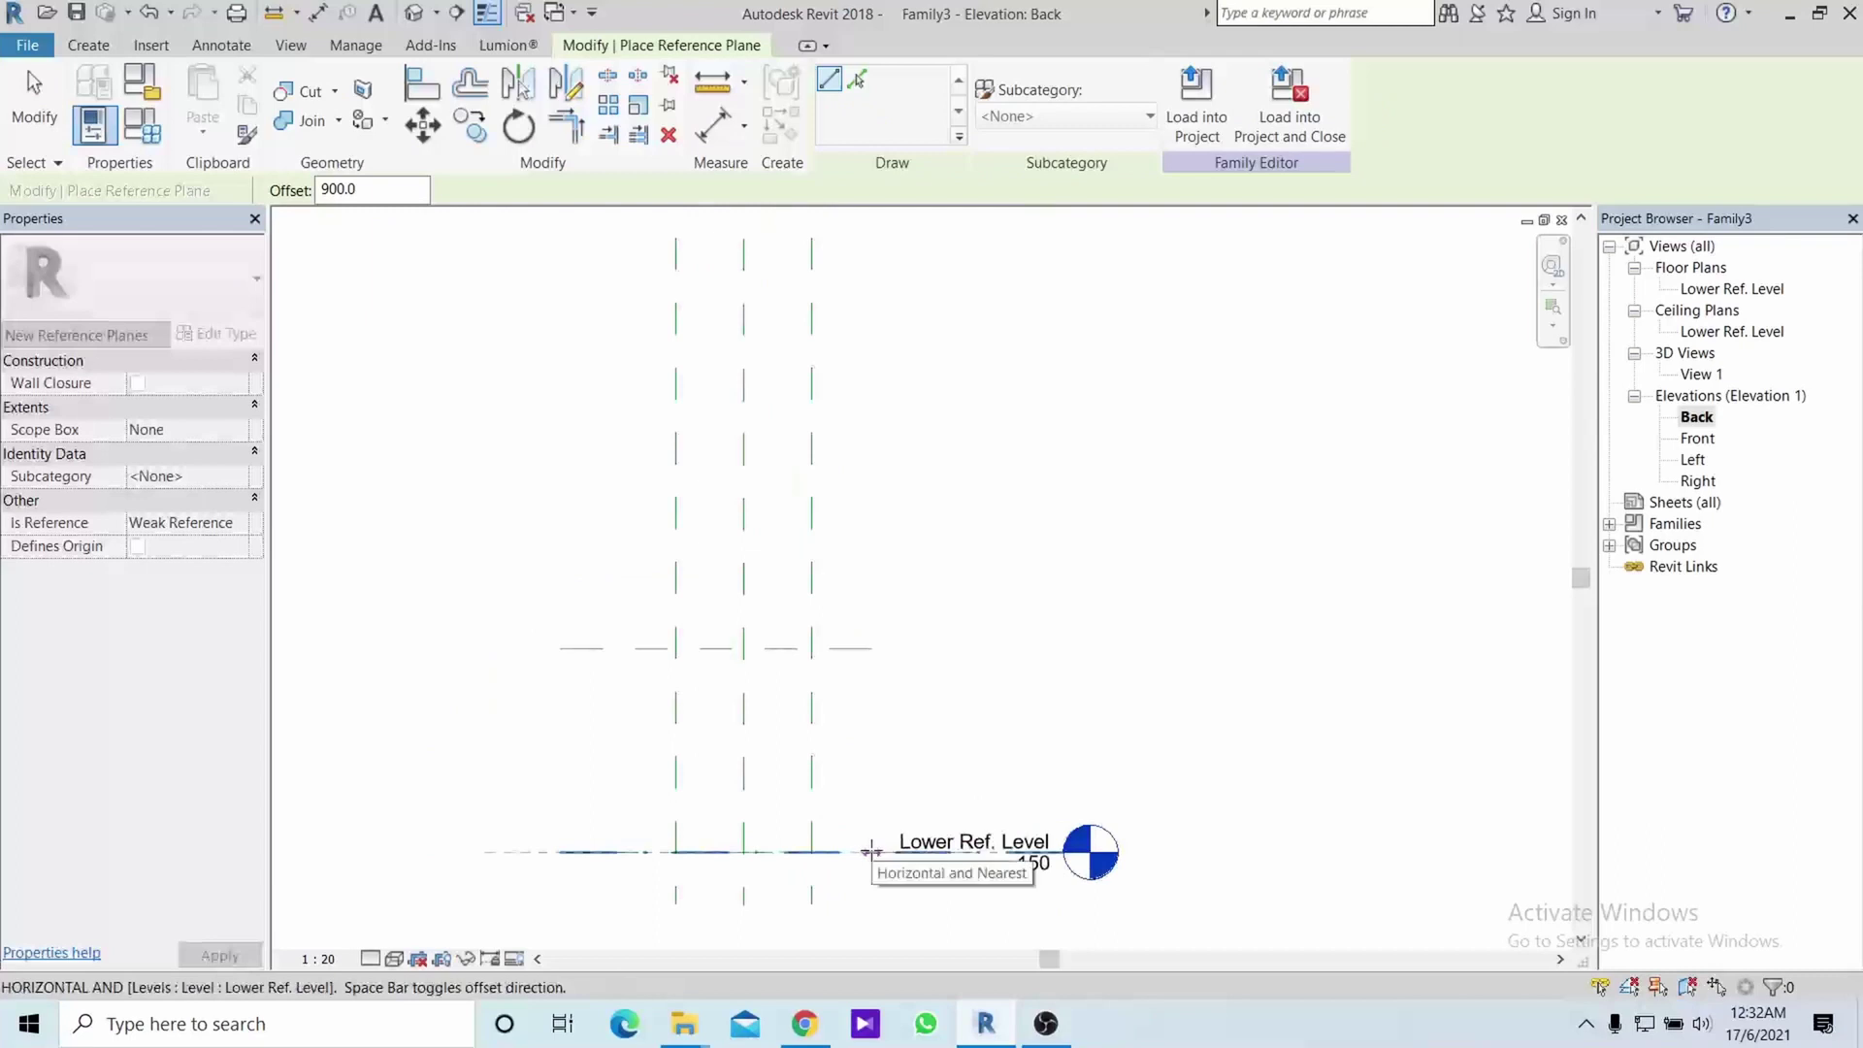
pyautogui.click(871, 849)
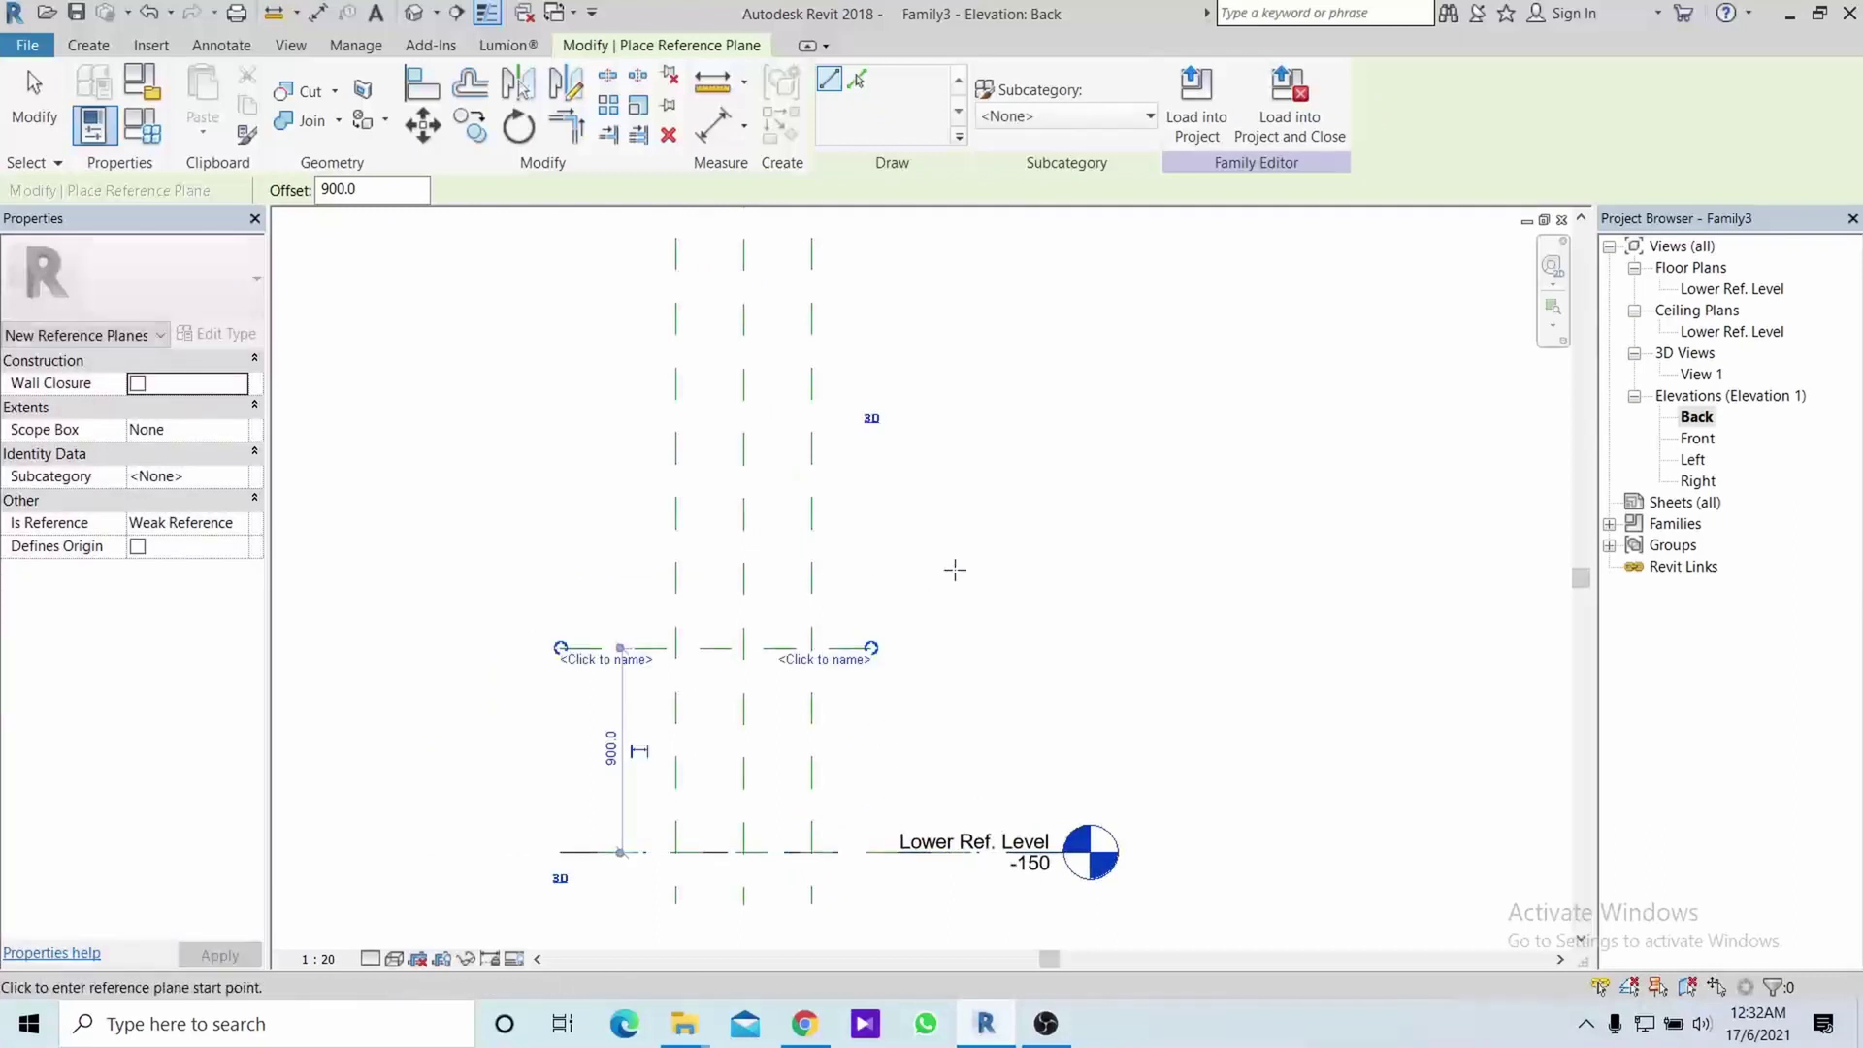
pyautogui.press('Escape')
pyautogui.press('Escape')
pyautogui.scroll(-2, 968, 618)
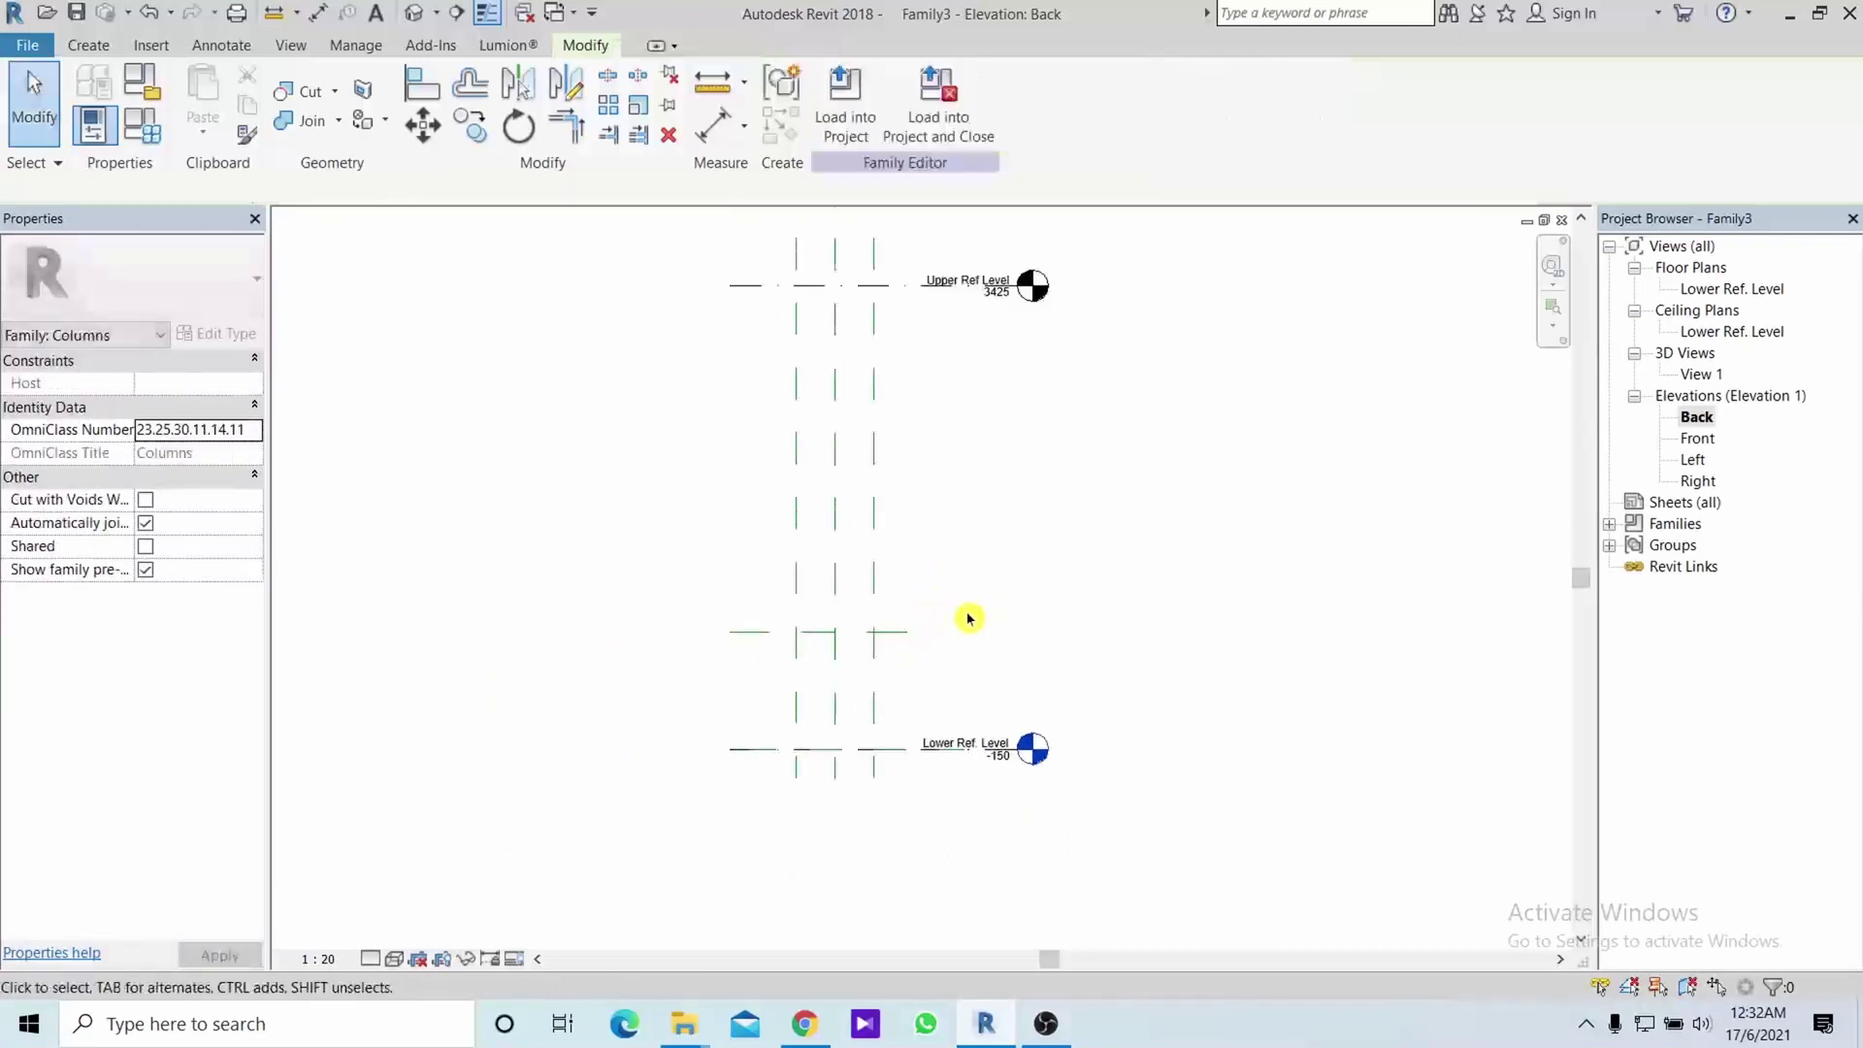
# In the Lower Ref. Level plan, set the Depth and Width dimensions to 225
pyautogui.doubleClick(1716, 288)
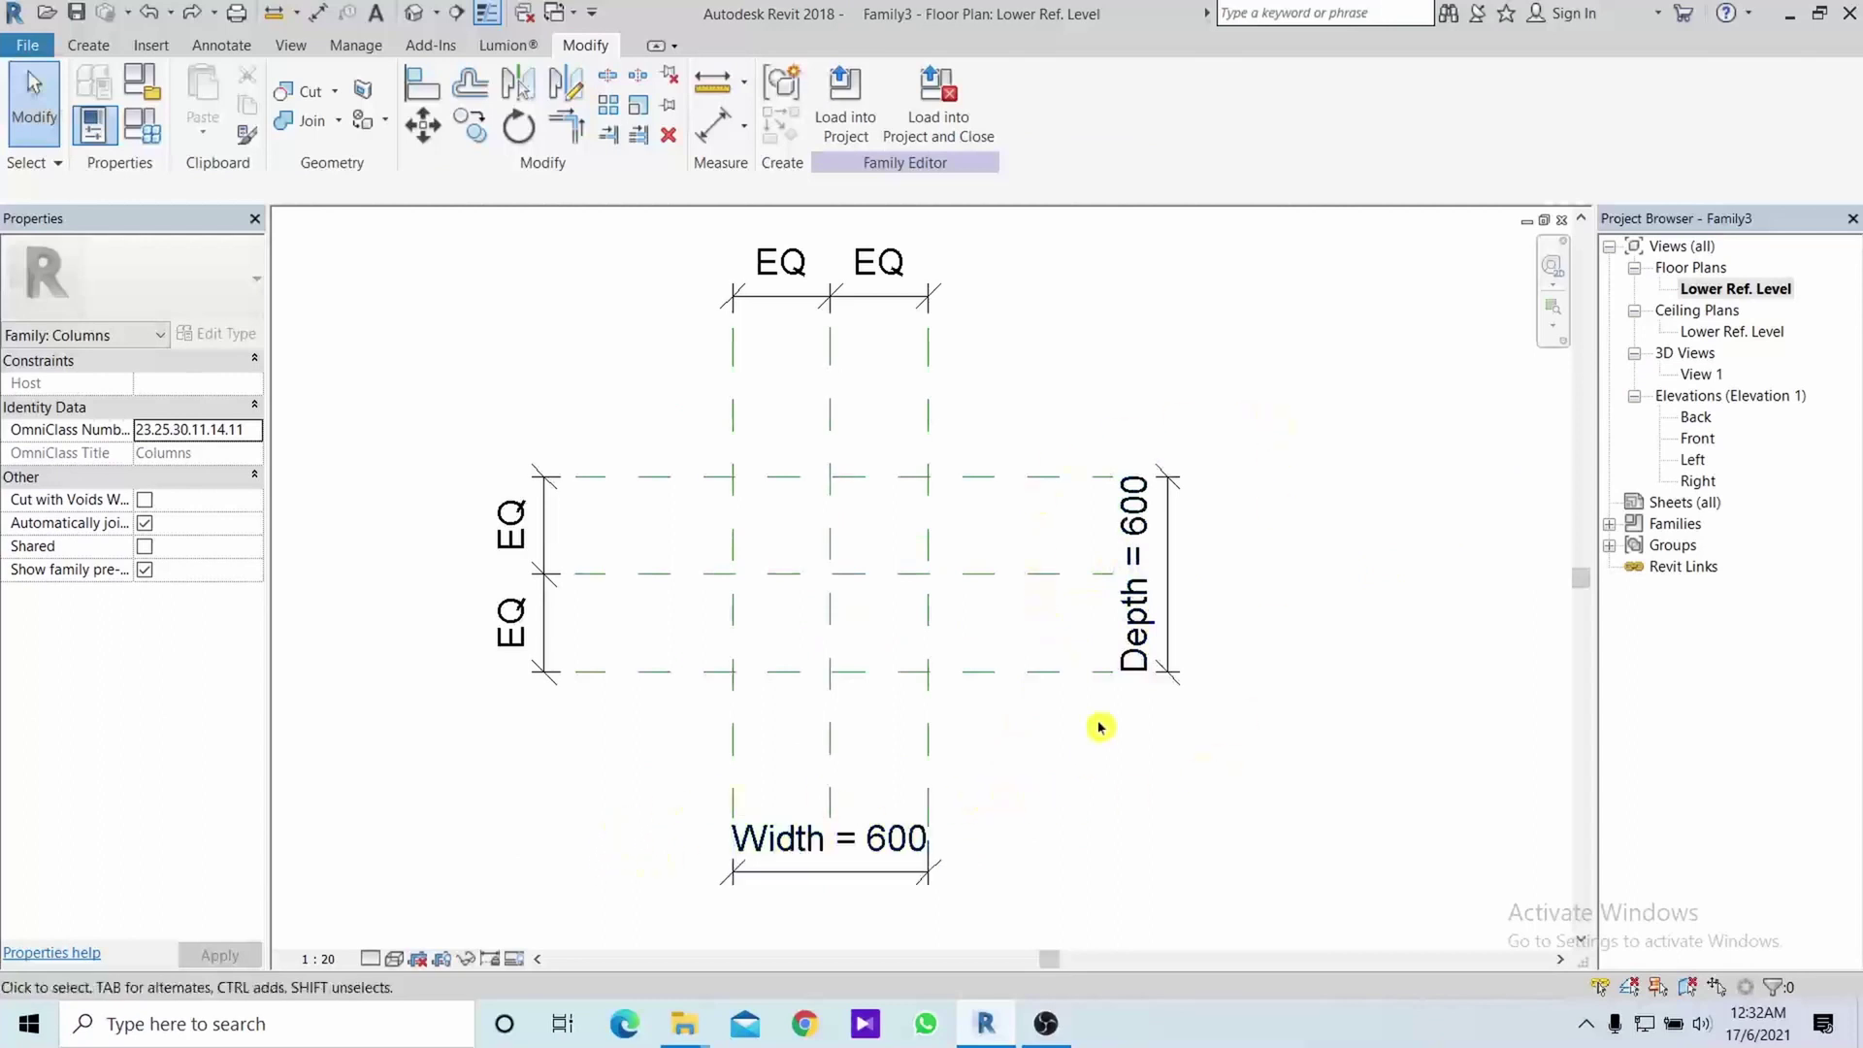
pyautogui.click(1133, 524)
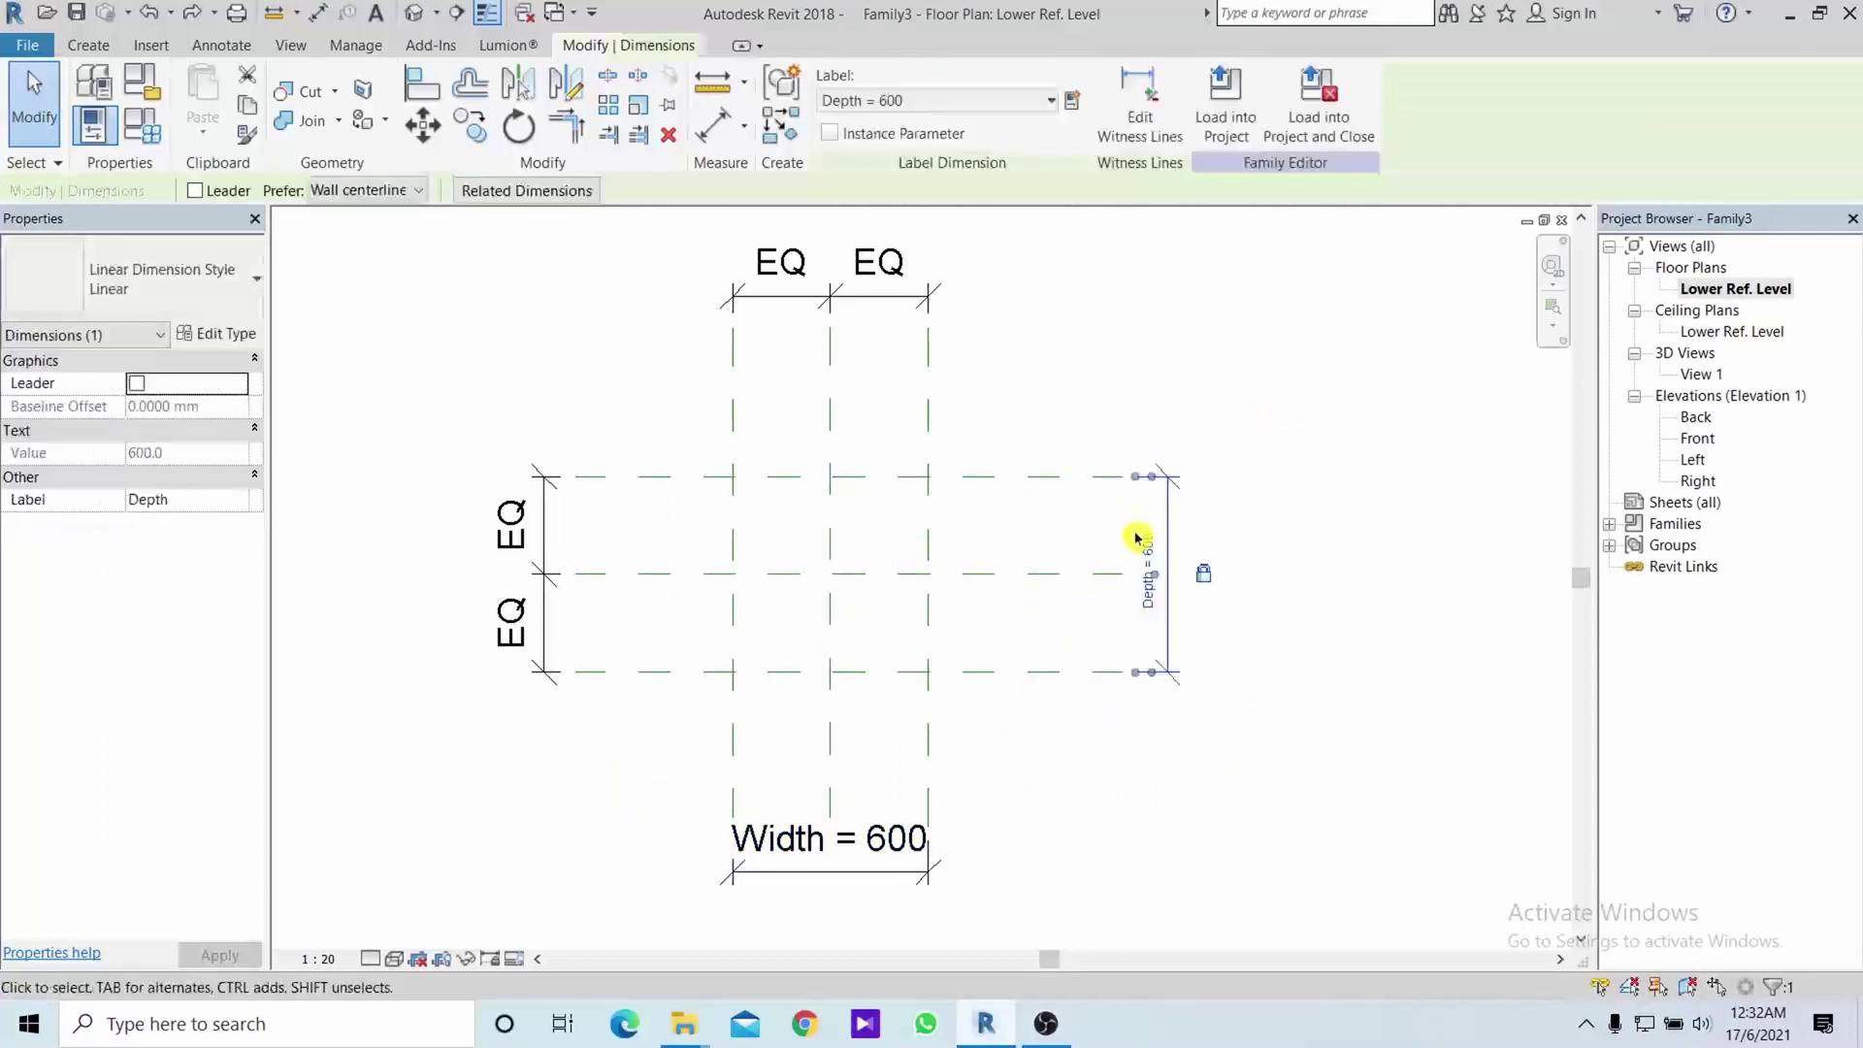
pyautogui.click(1143, 536)
pyautogui.write('225')
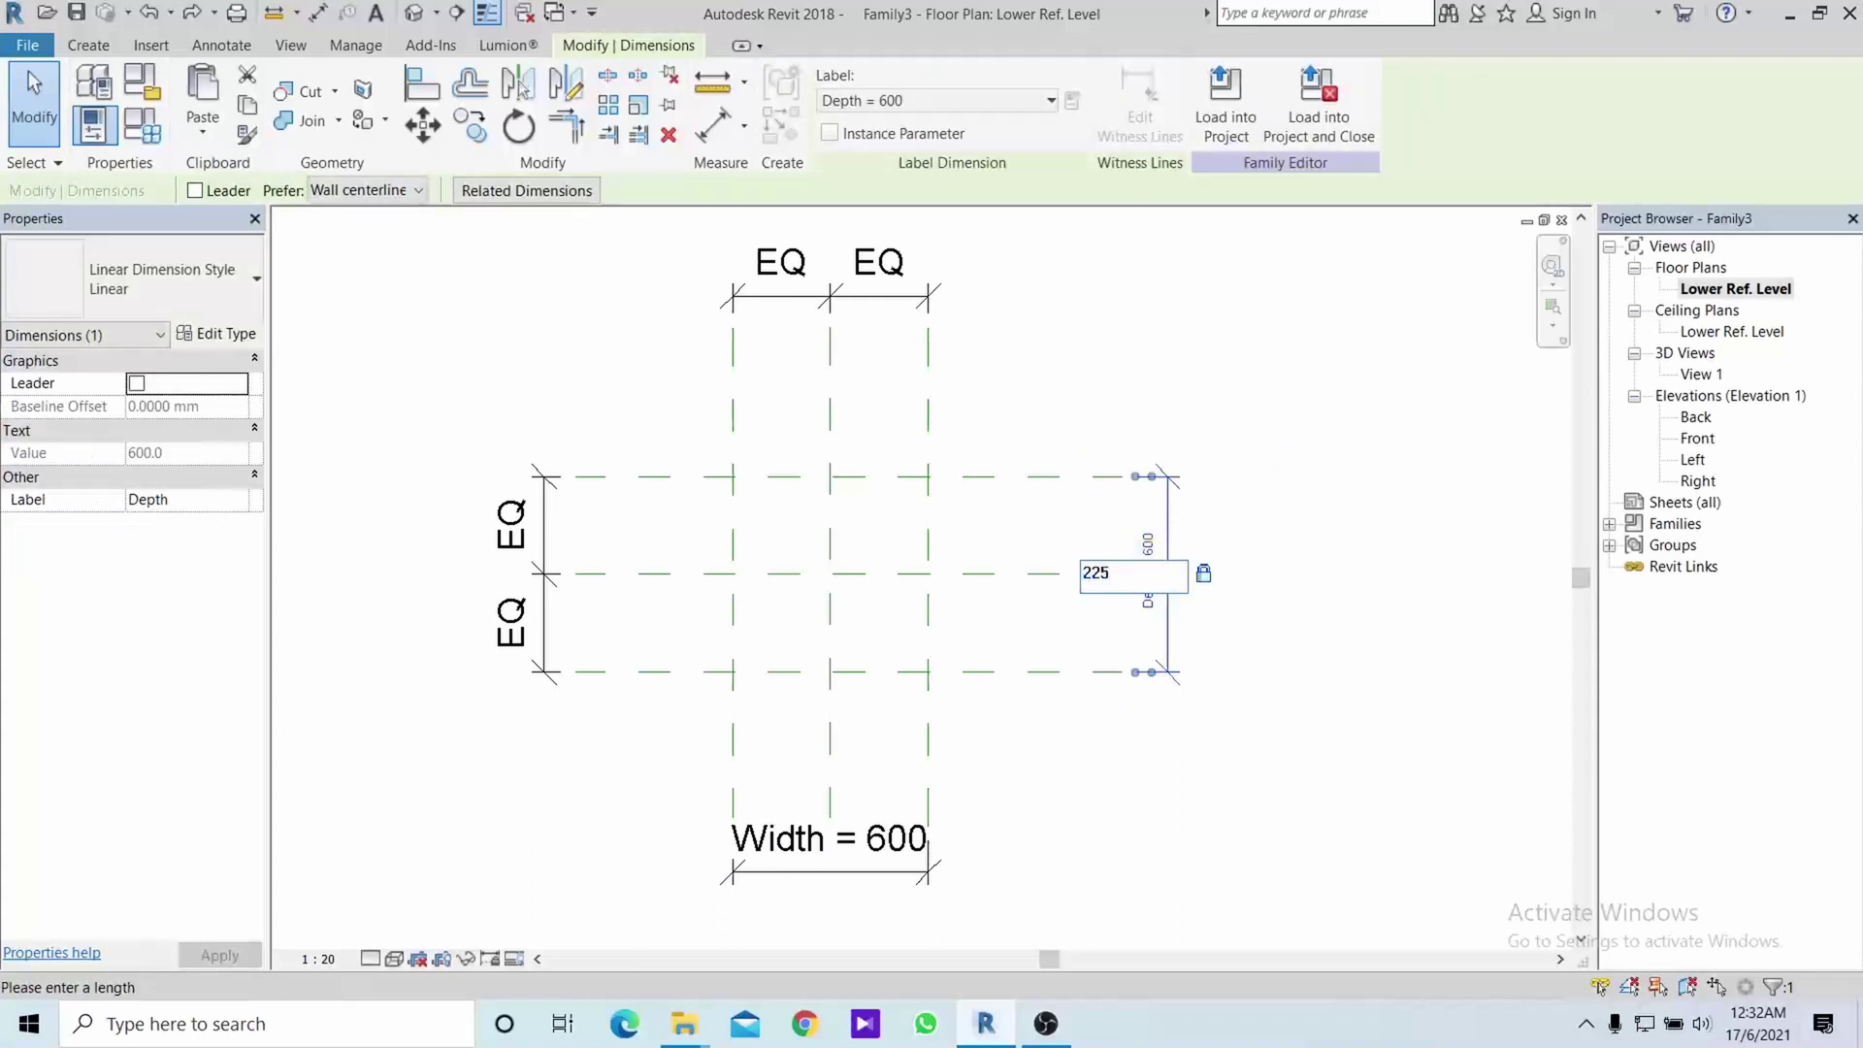
pyautogui.press('Return')
pyautogui.click(879, 857)
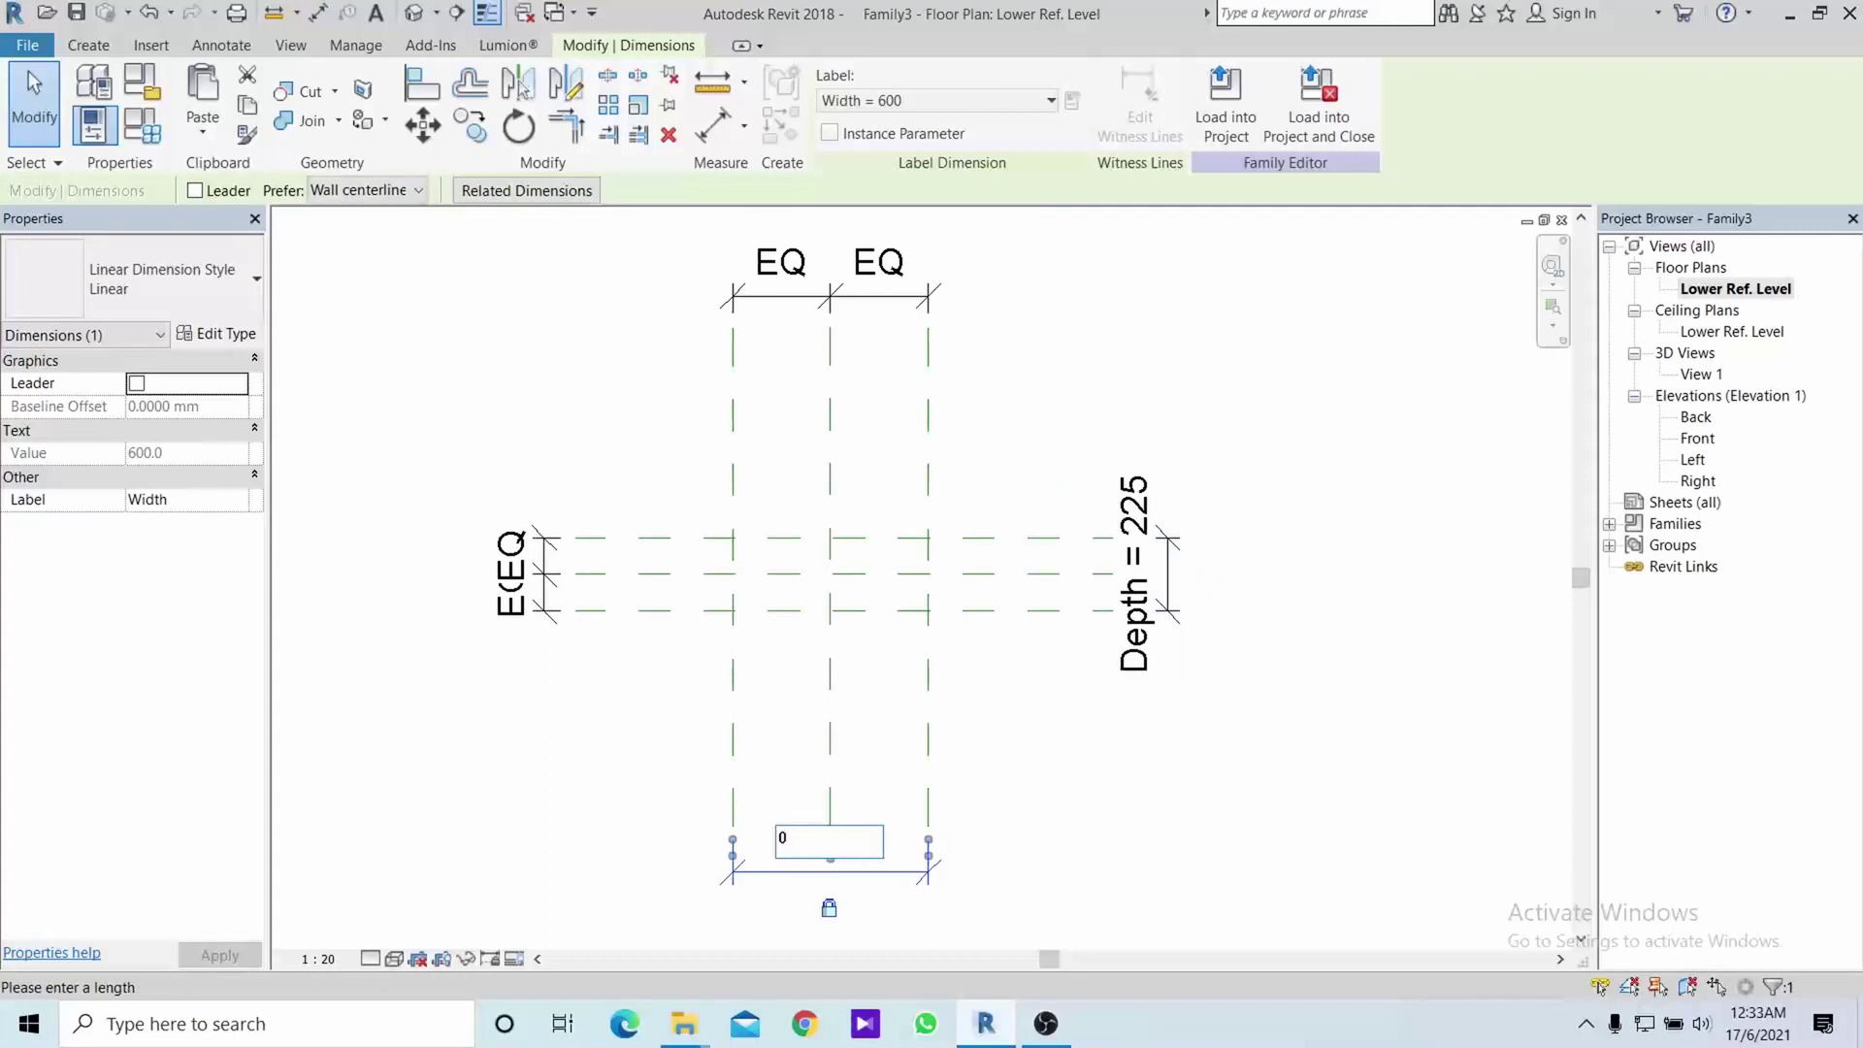
pyautogui.press('Return')
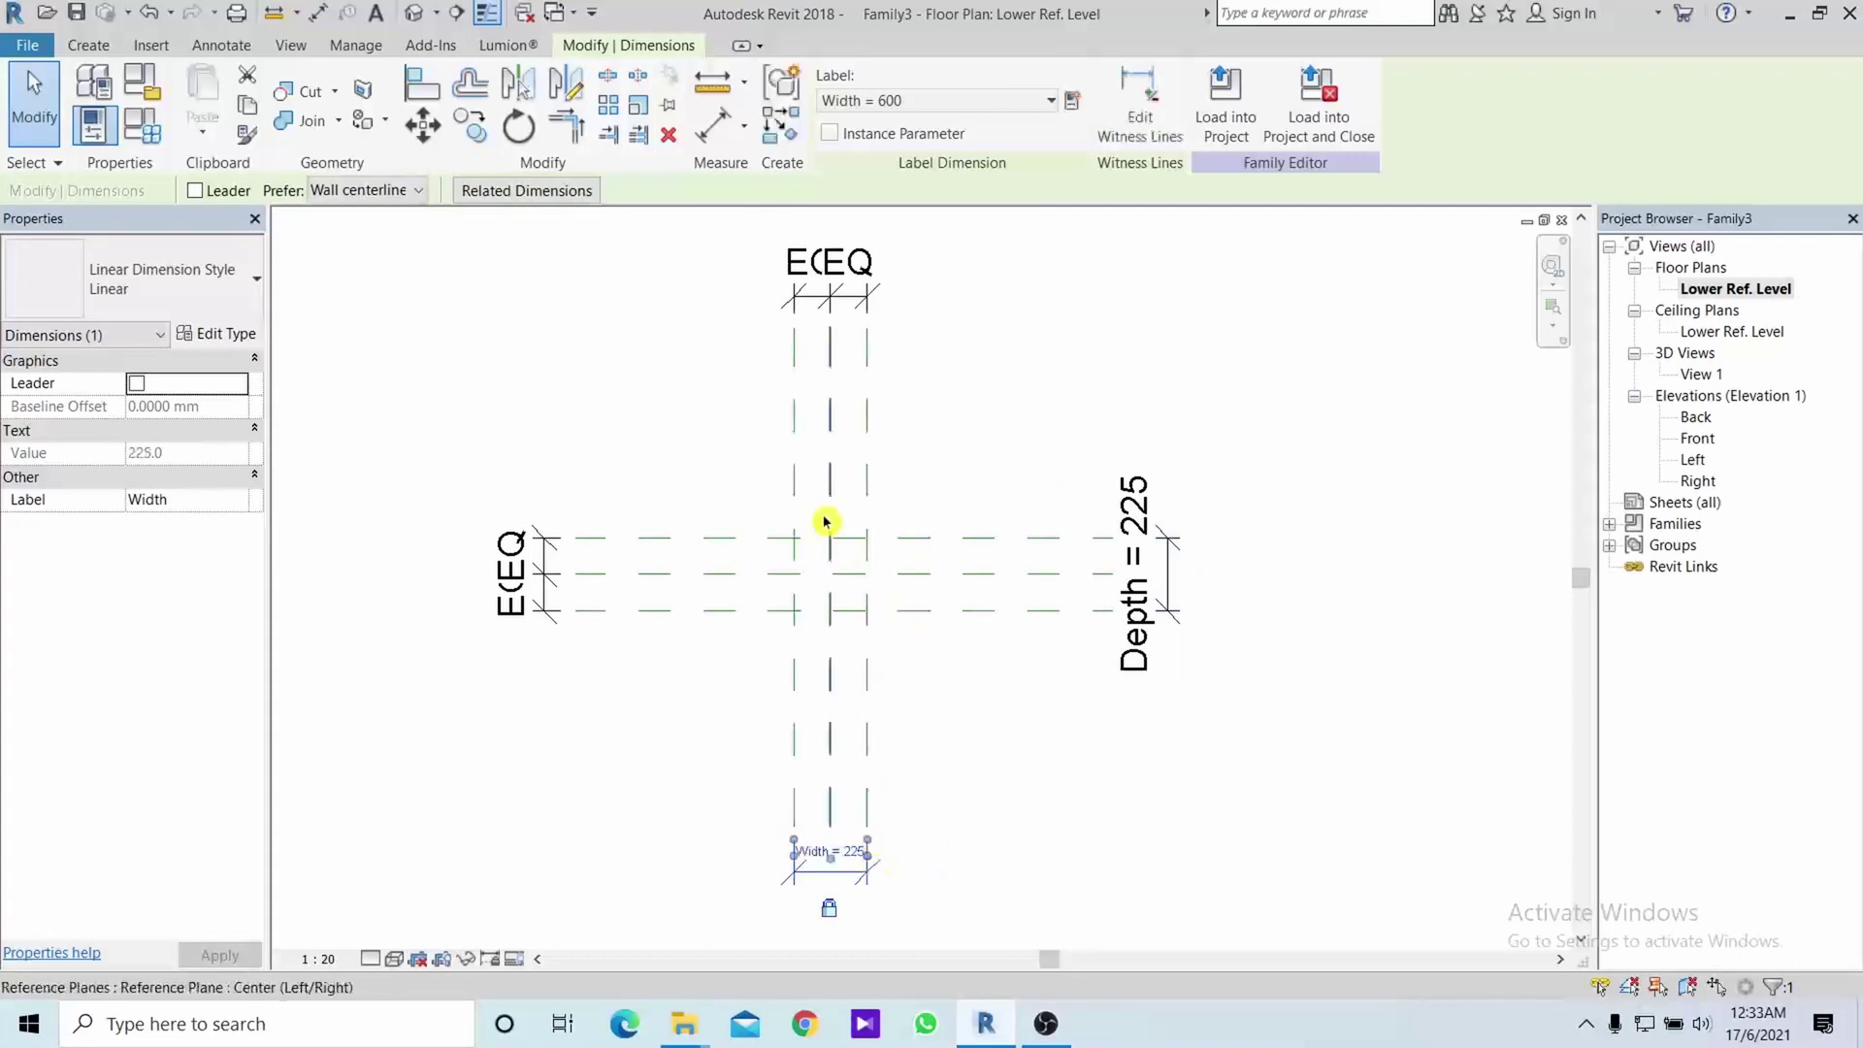
pyautogui.scroll(3, 798, 563)
pyautogui.scroll(-2, 1250, 609)
pyautogui.scroll(-1, 1190, 665)
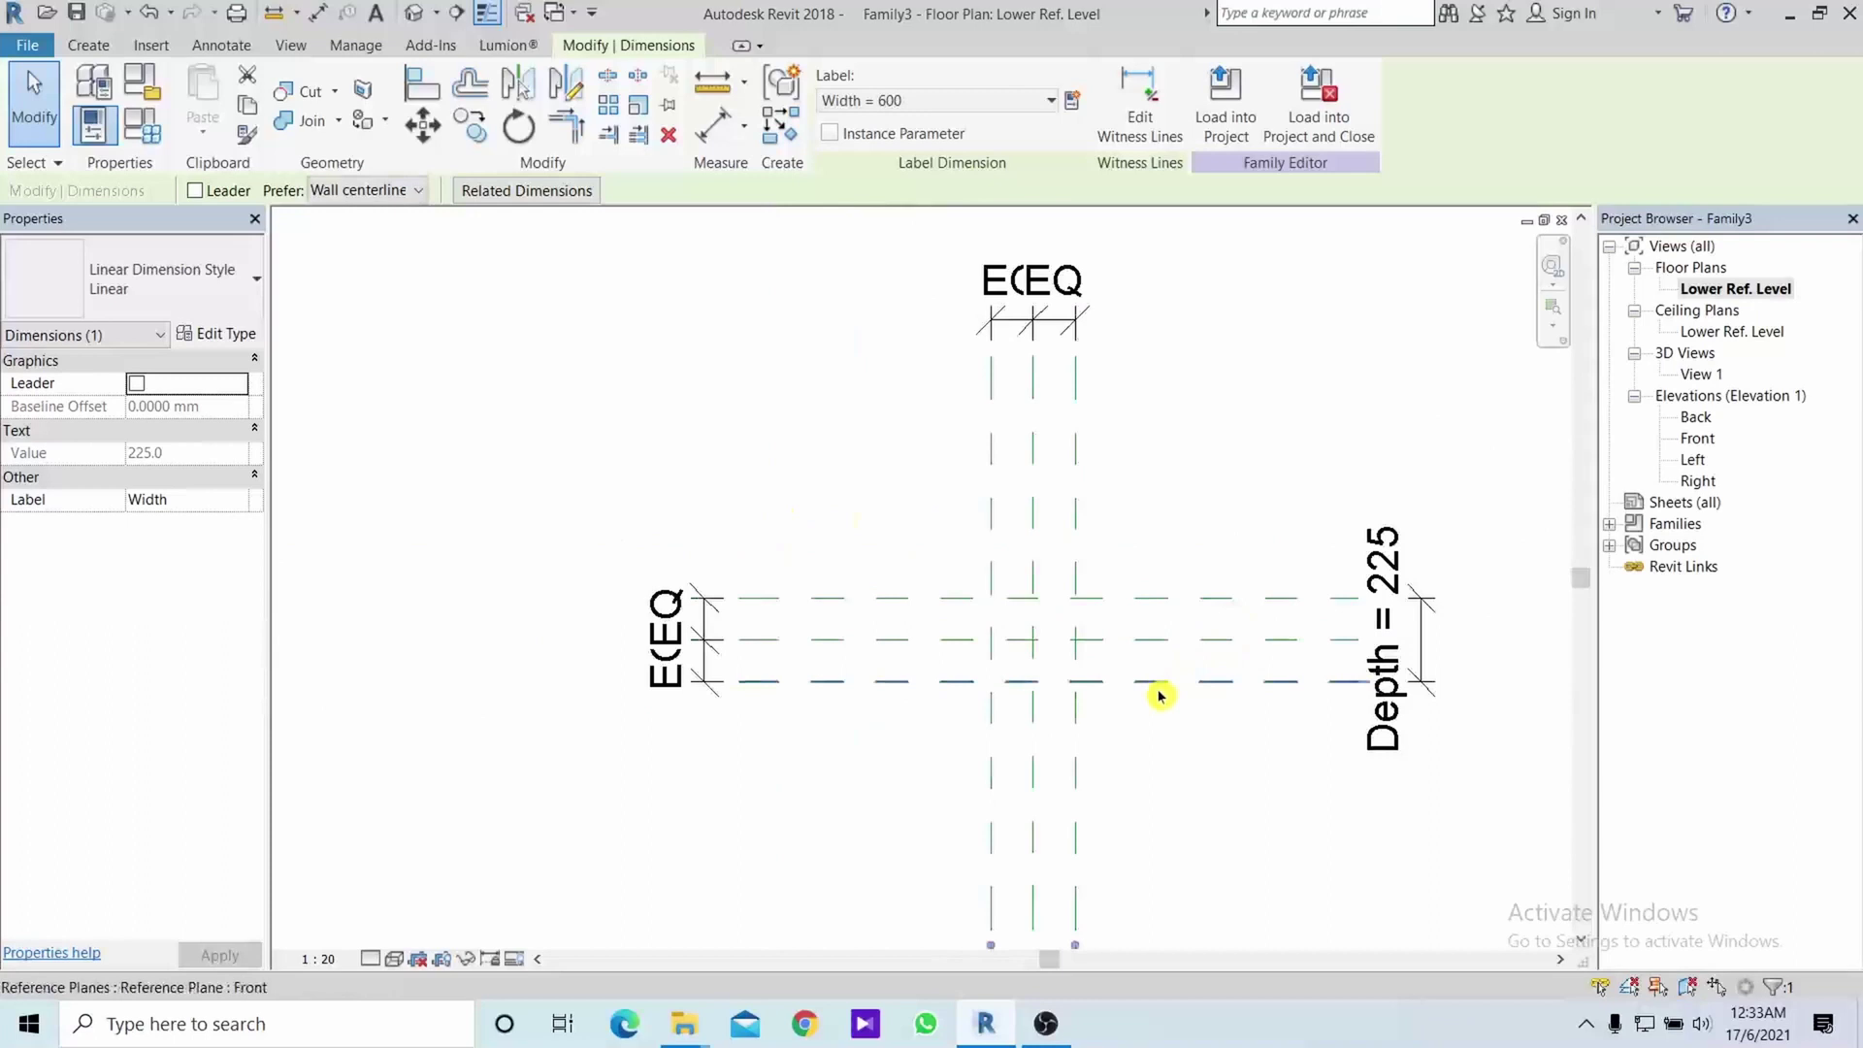
pyautogui.scroll(3, 1043, 703)
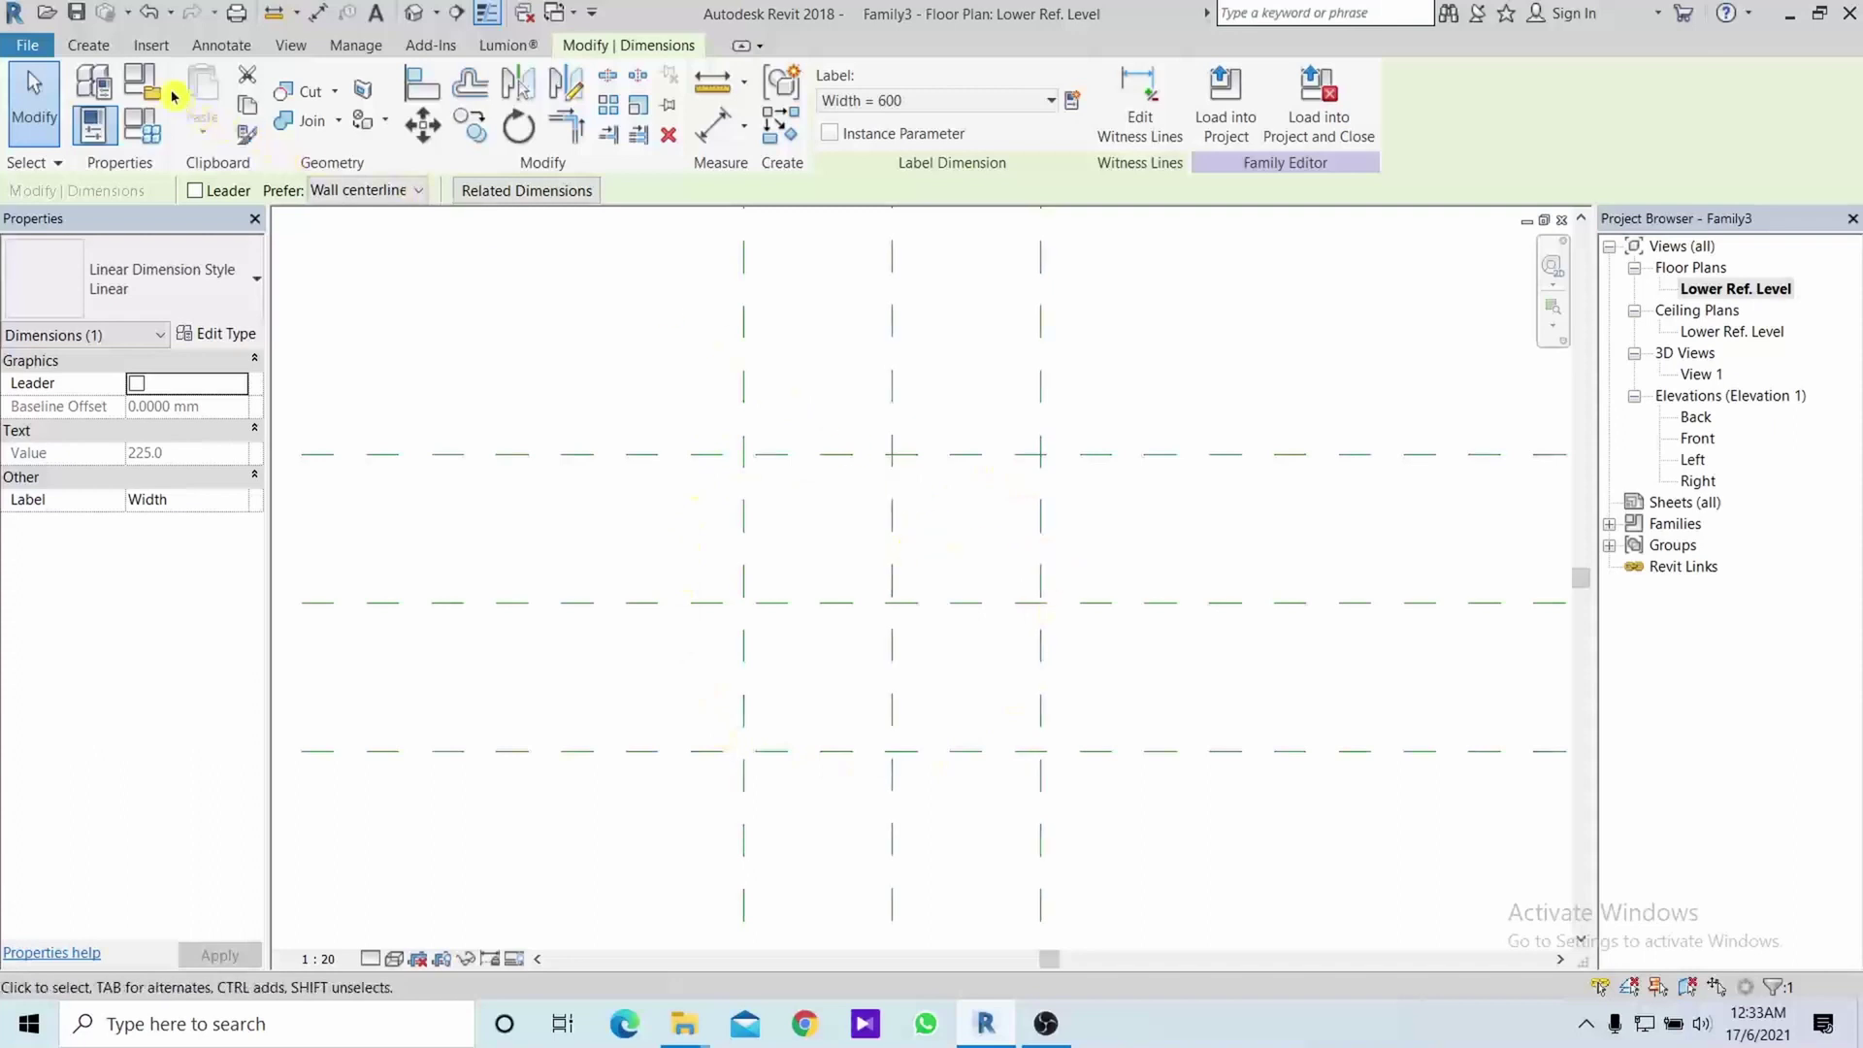
# Sketch a 275 × 275 rectangular extrusion between reference plane intersections and finish it
pyautogui.click(88, 44)
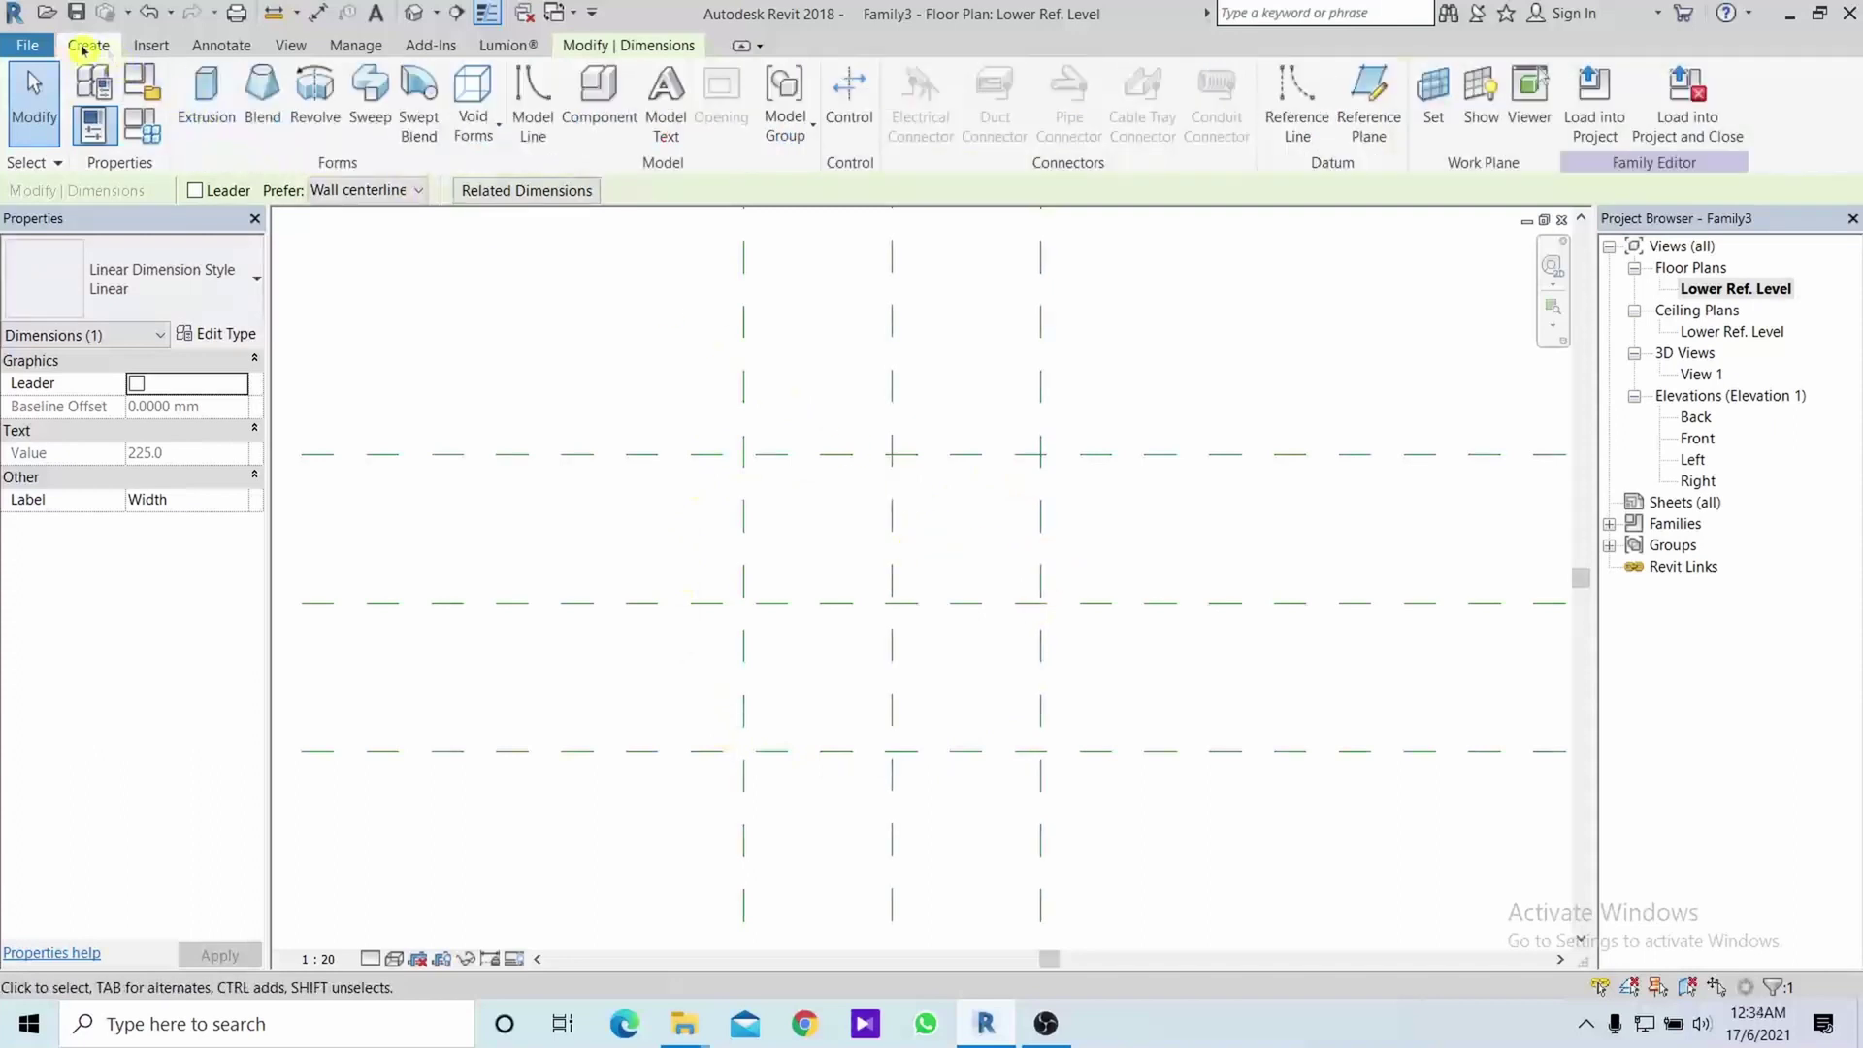
pyautogui.click(193, 99)
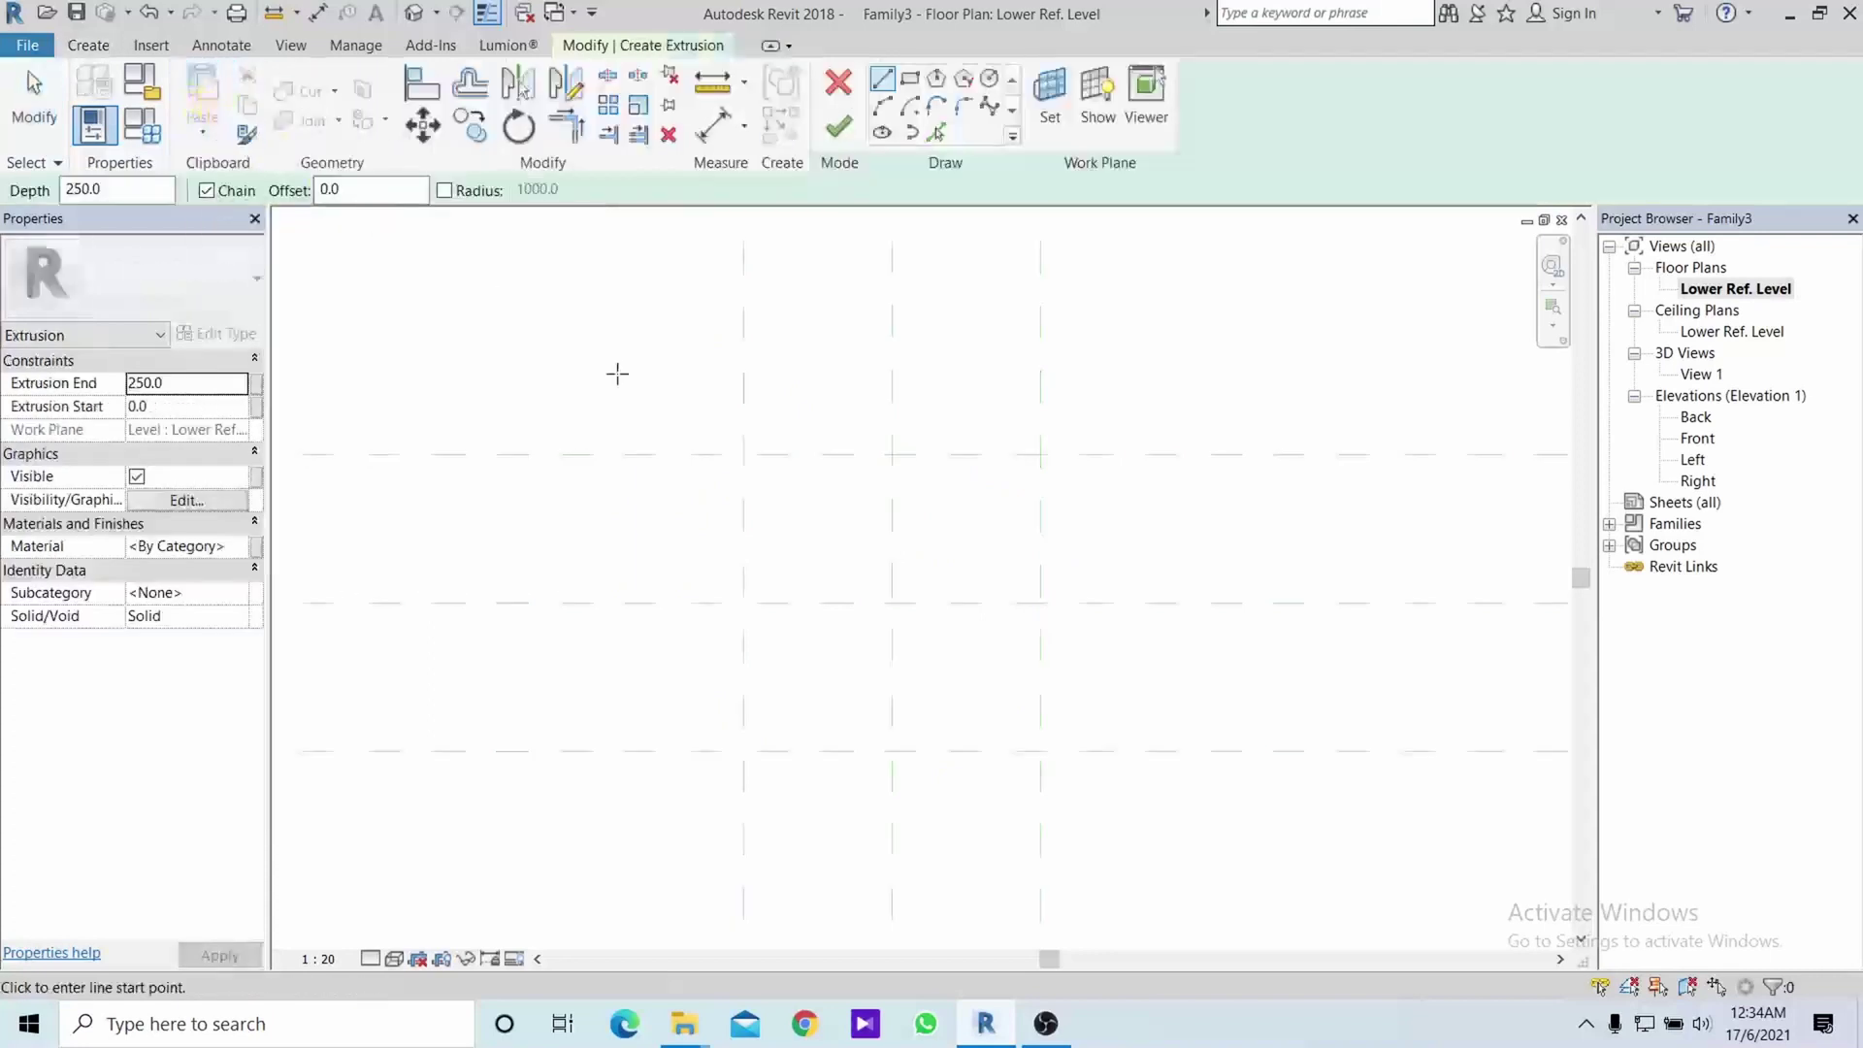
pyautogui.click(909, 80)
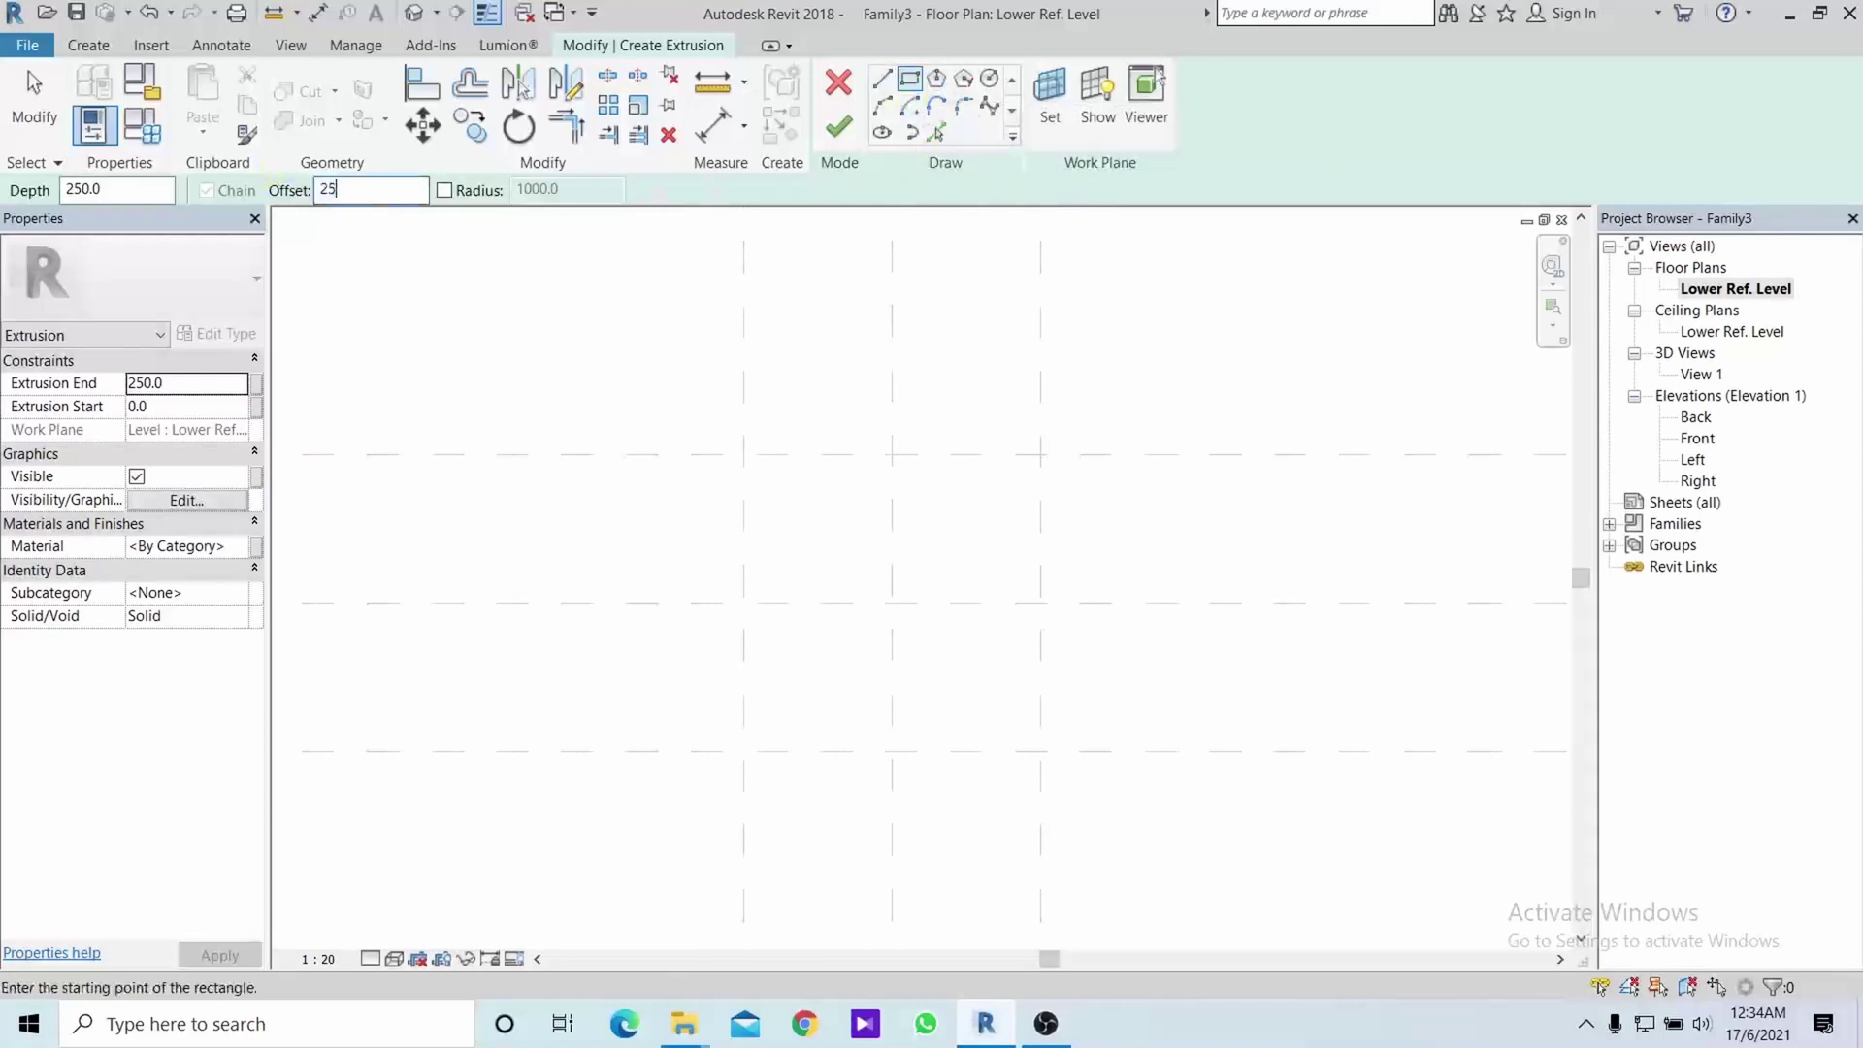
pyautogui.click(743, 454)
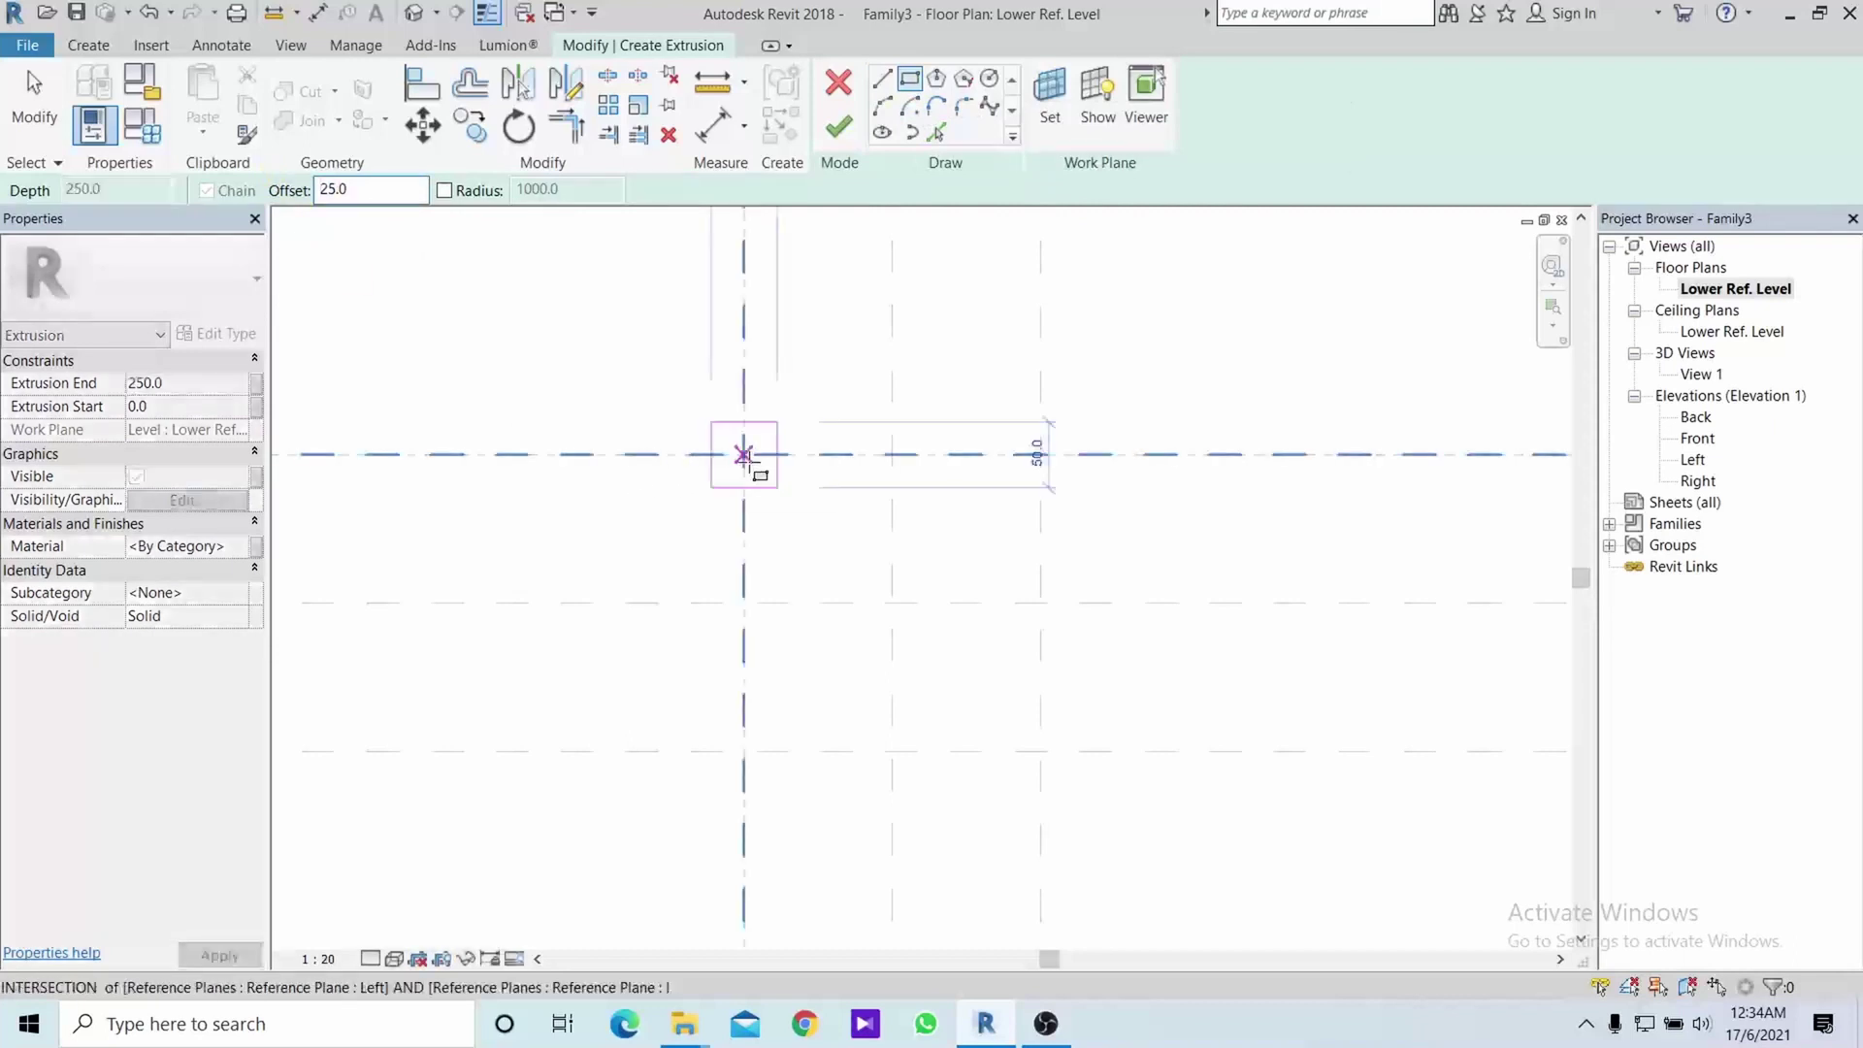
pyautogui.click(1039, 753)
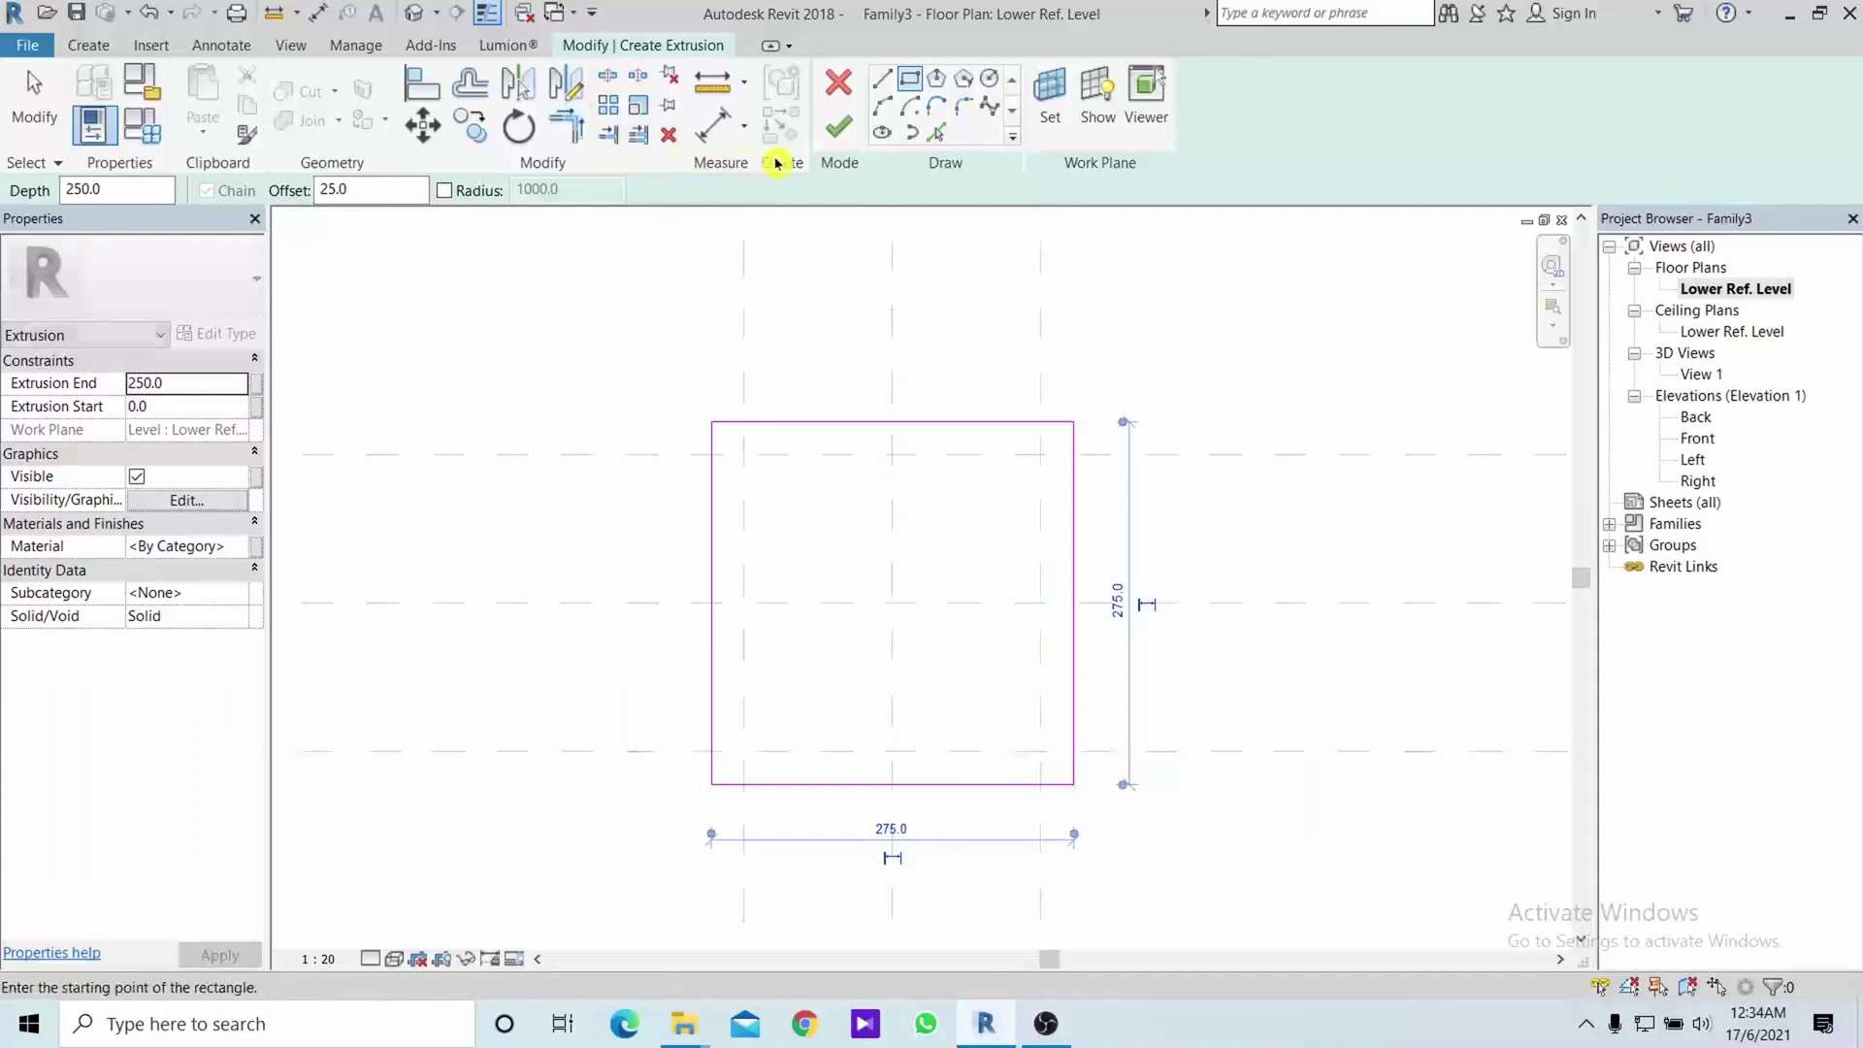
pyautogui.click(838, 127)
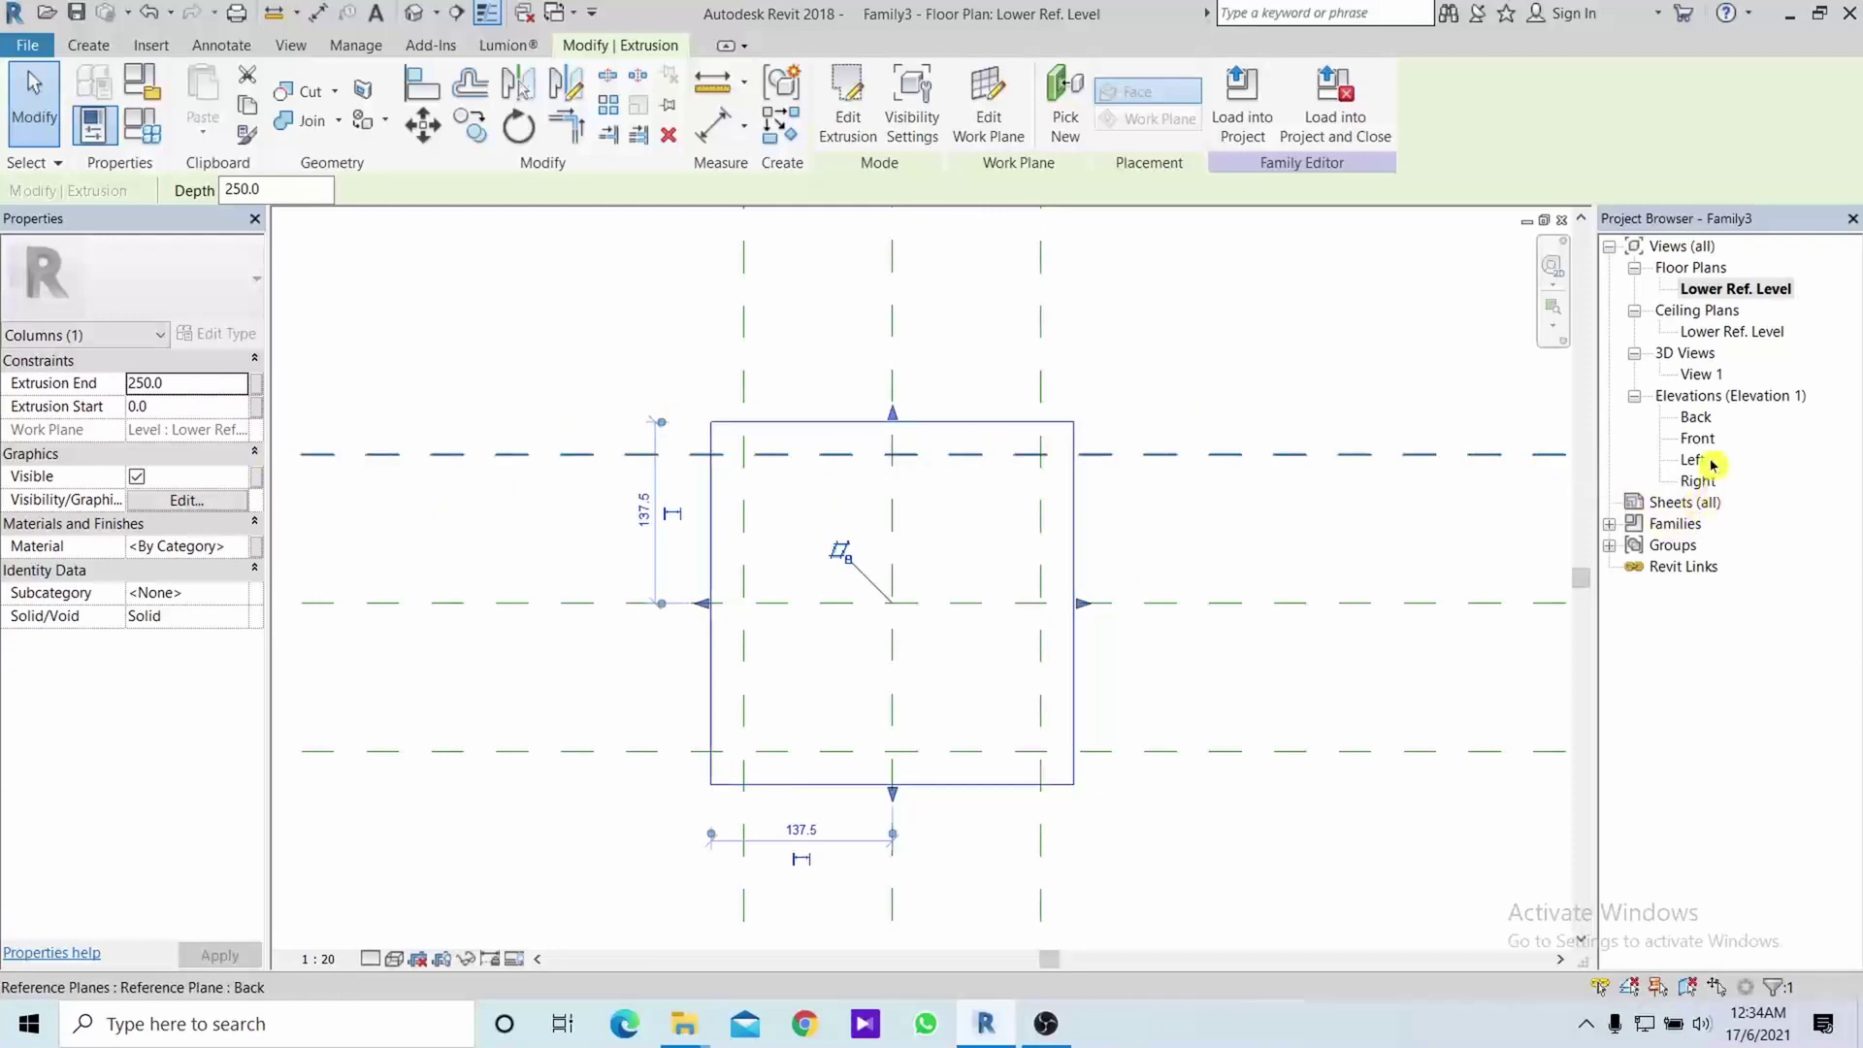
# In the Back elevation, drag the extrusion's top down to a 25-deep slab
pyautogui.doubleClick(1696, 418)
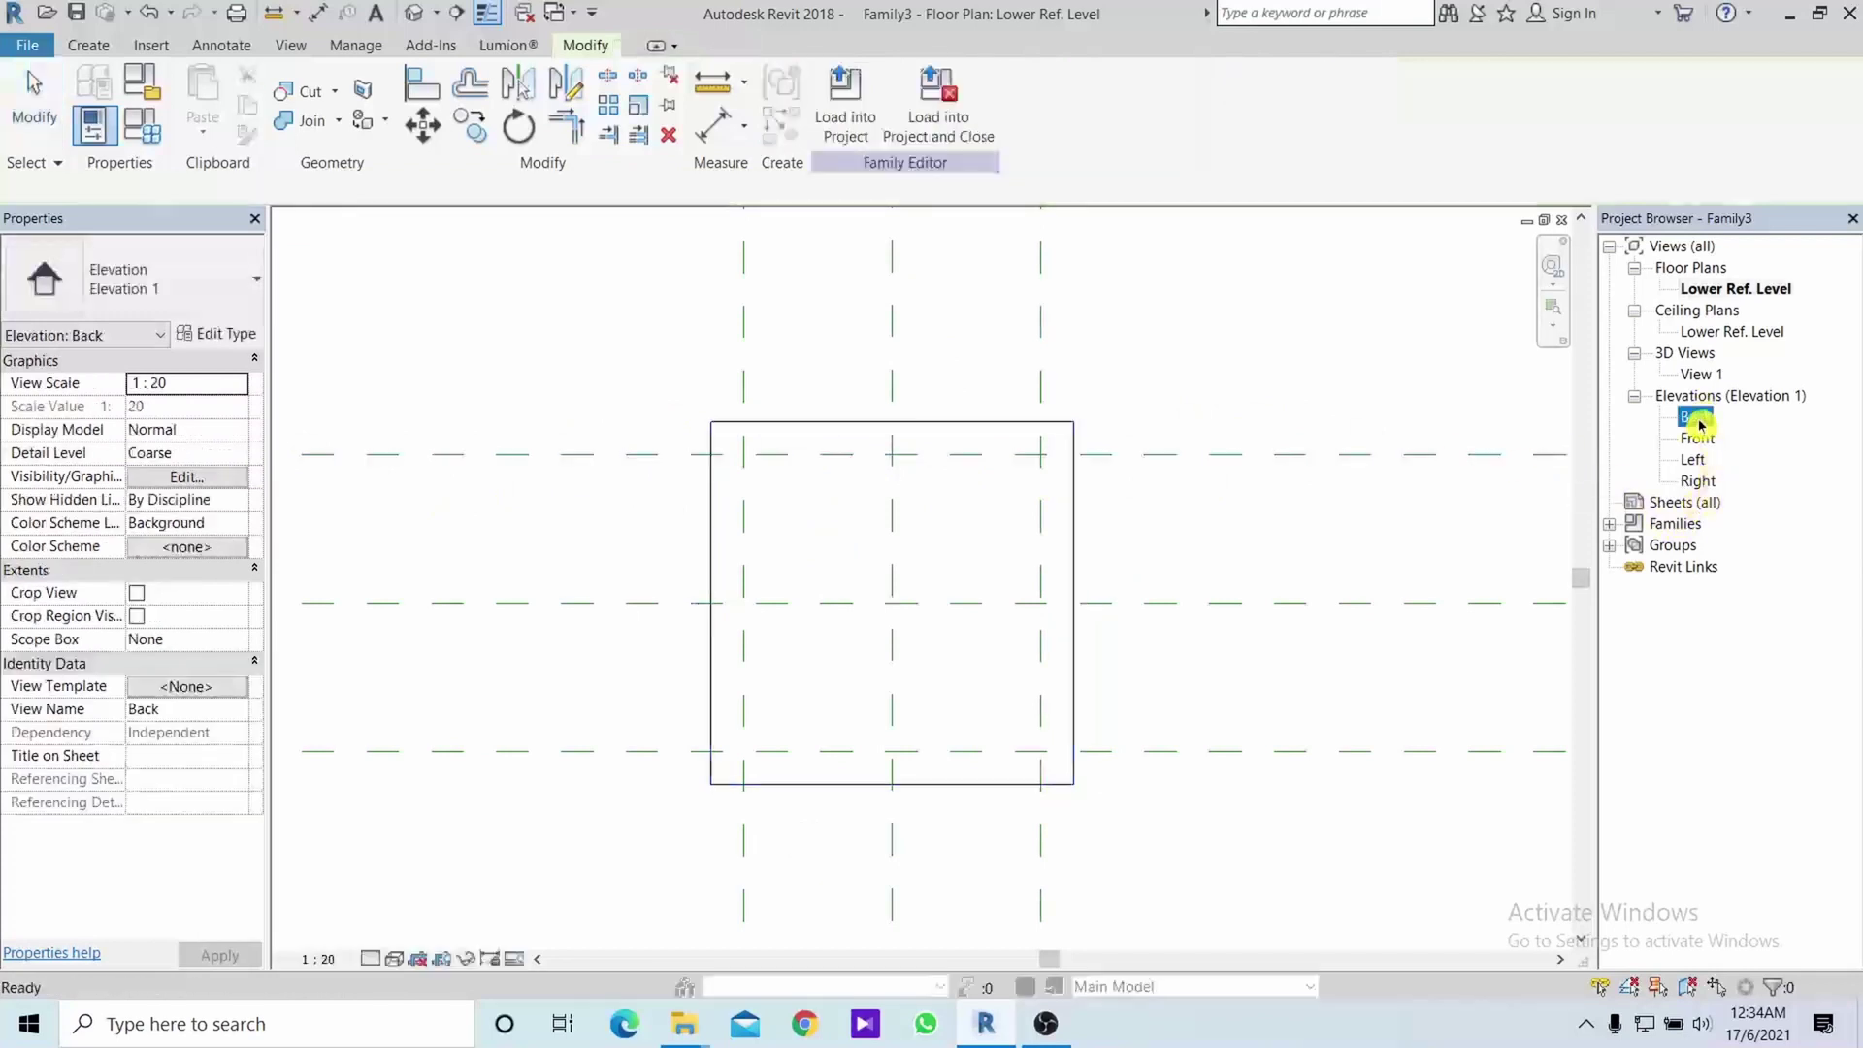
pyautogui.scroll(3, 848, 748)
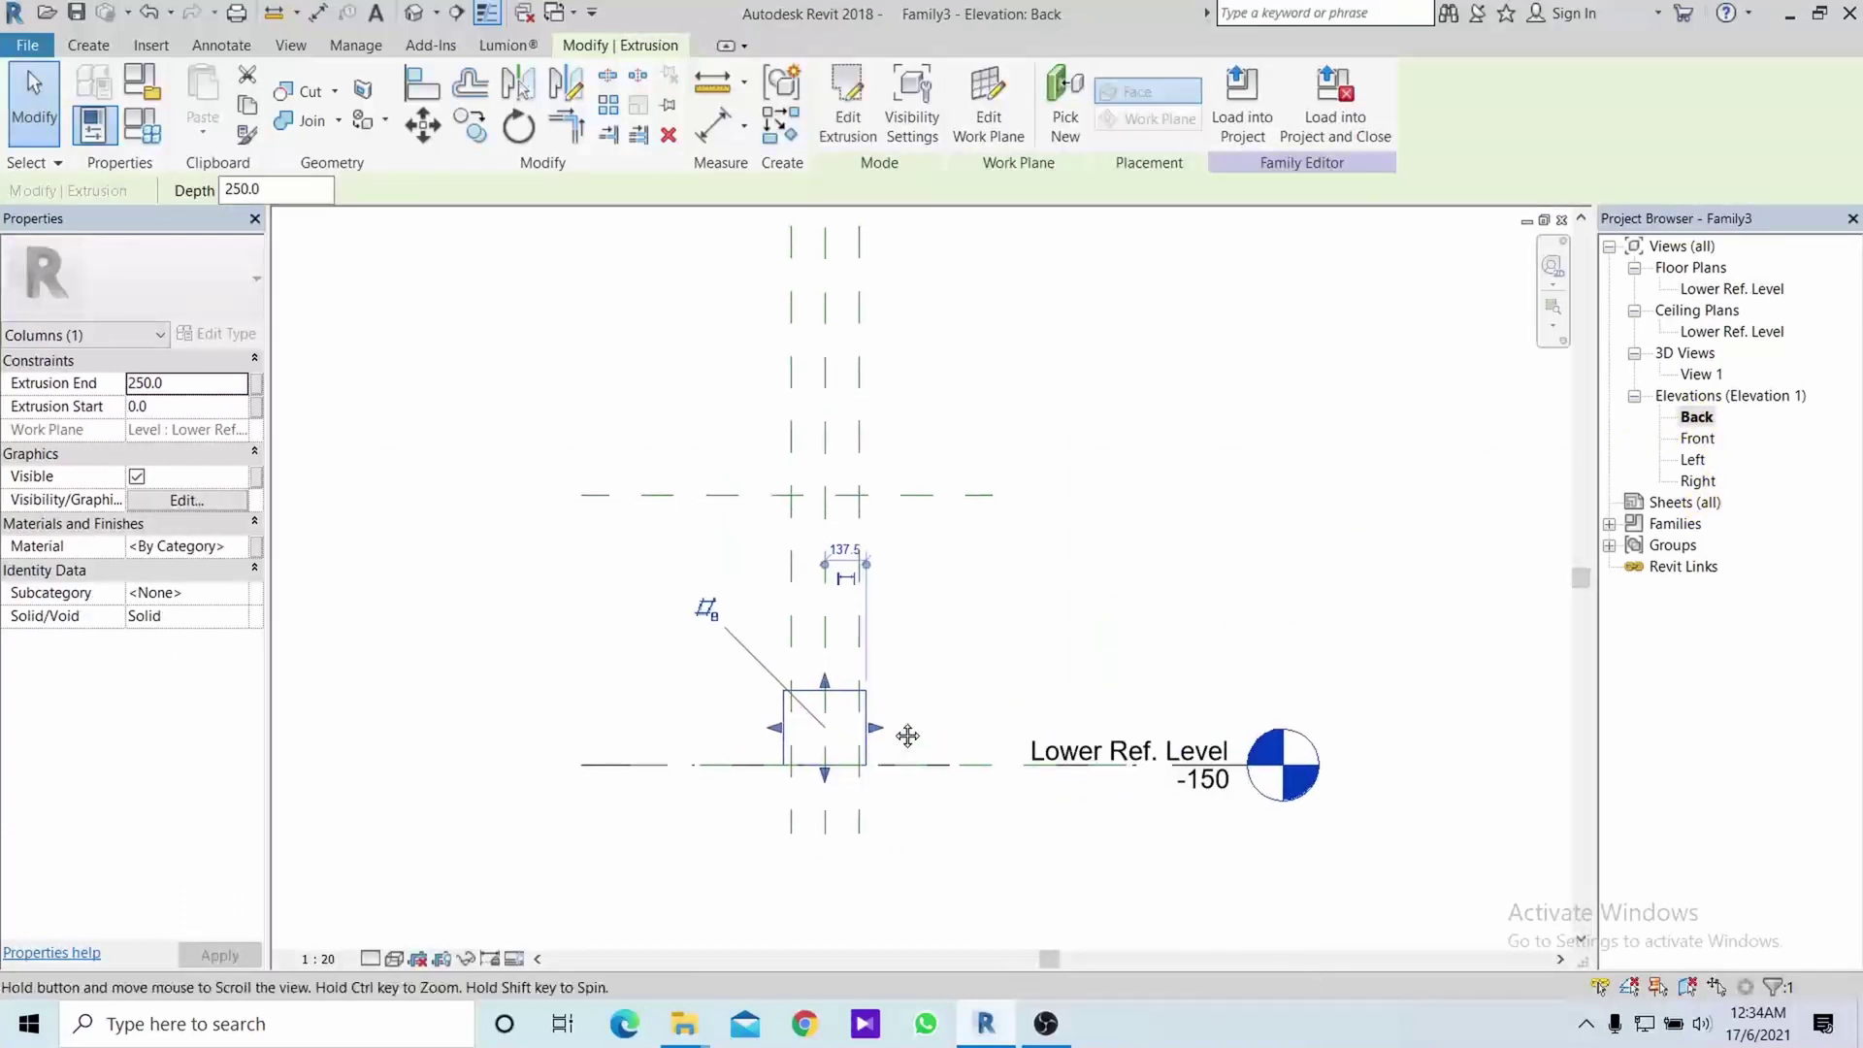
pyautogui.moveTo(907, 740); pyautogui.dragTo(924, 629, button='middle')
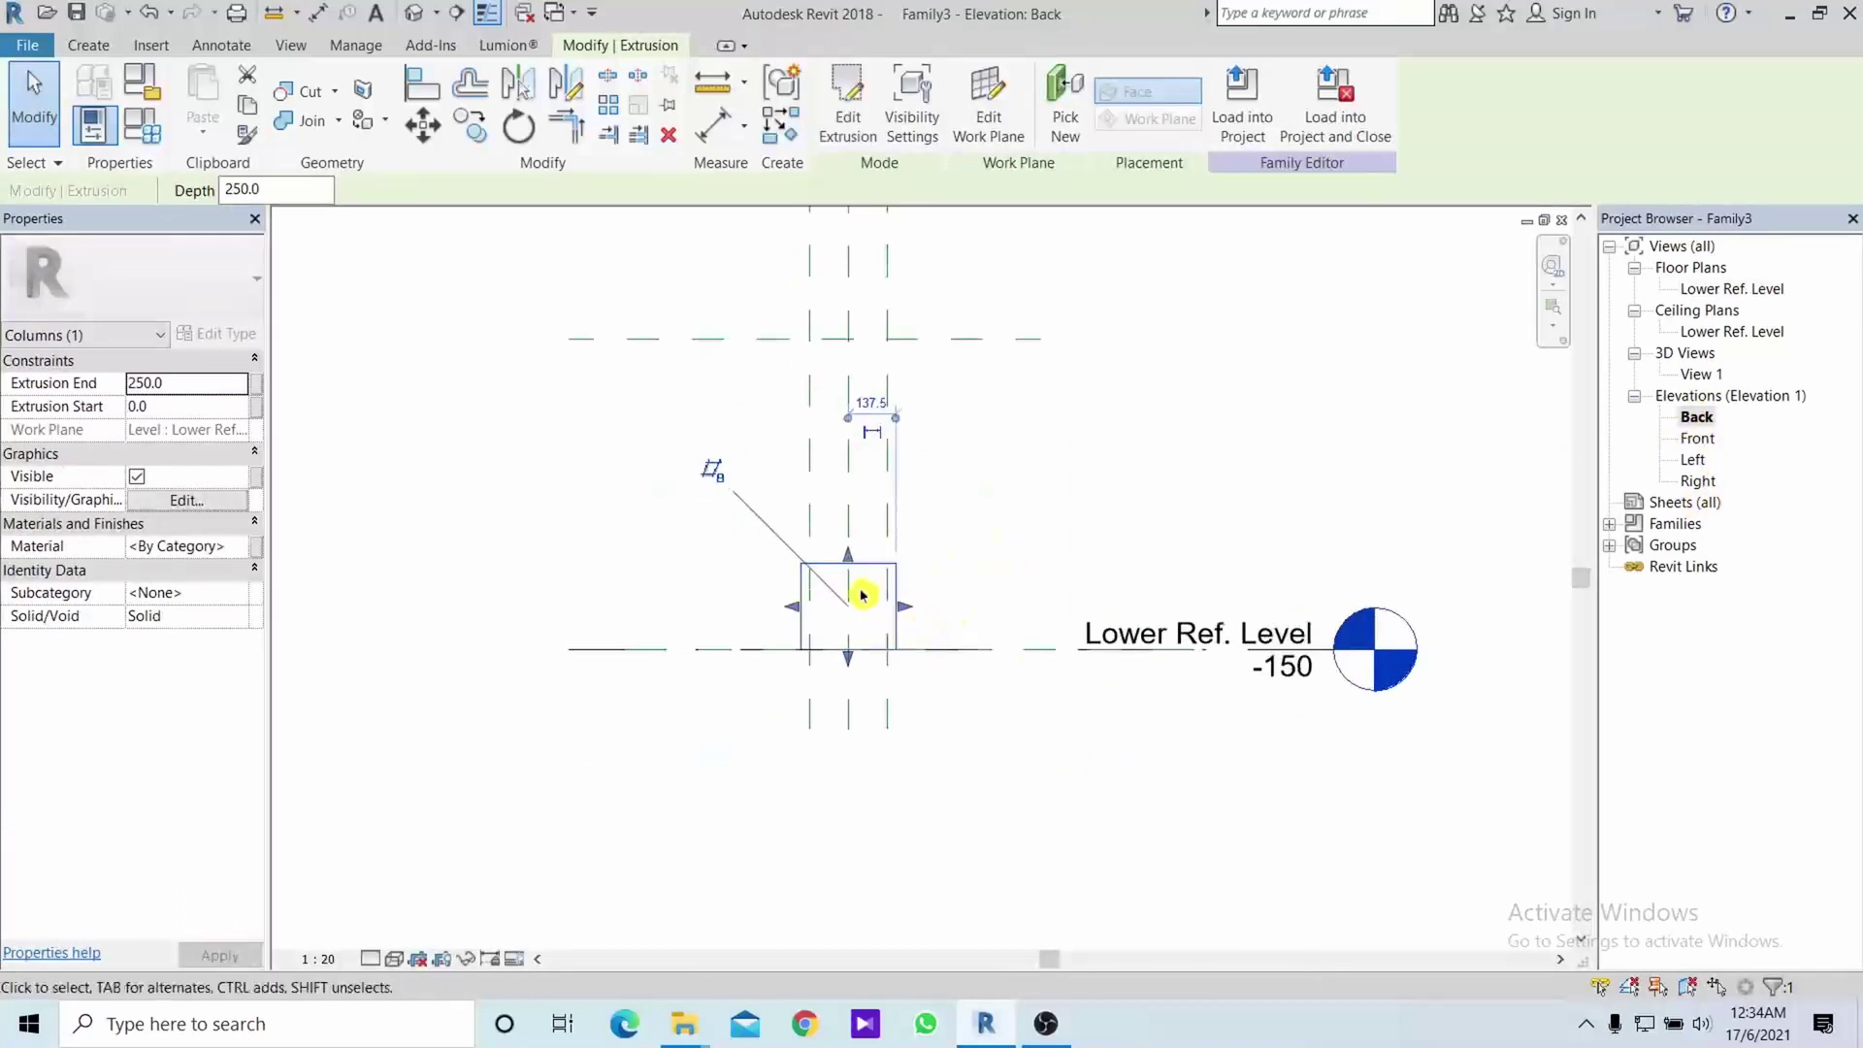
pyautogui.scroll(2, 857, 591)
pyautogui.moveTo(849, 544); pyautogui.dragTo(833, 679)
pyautogui.click(75, 47)
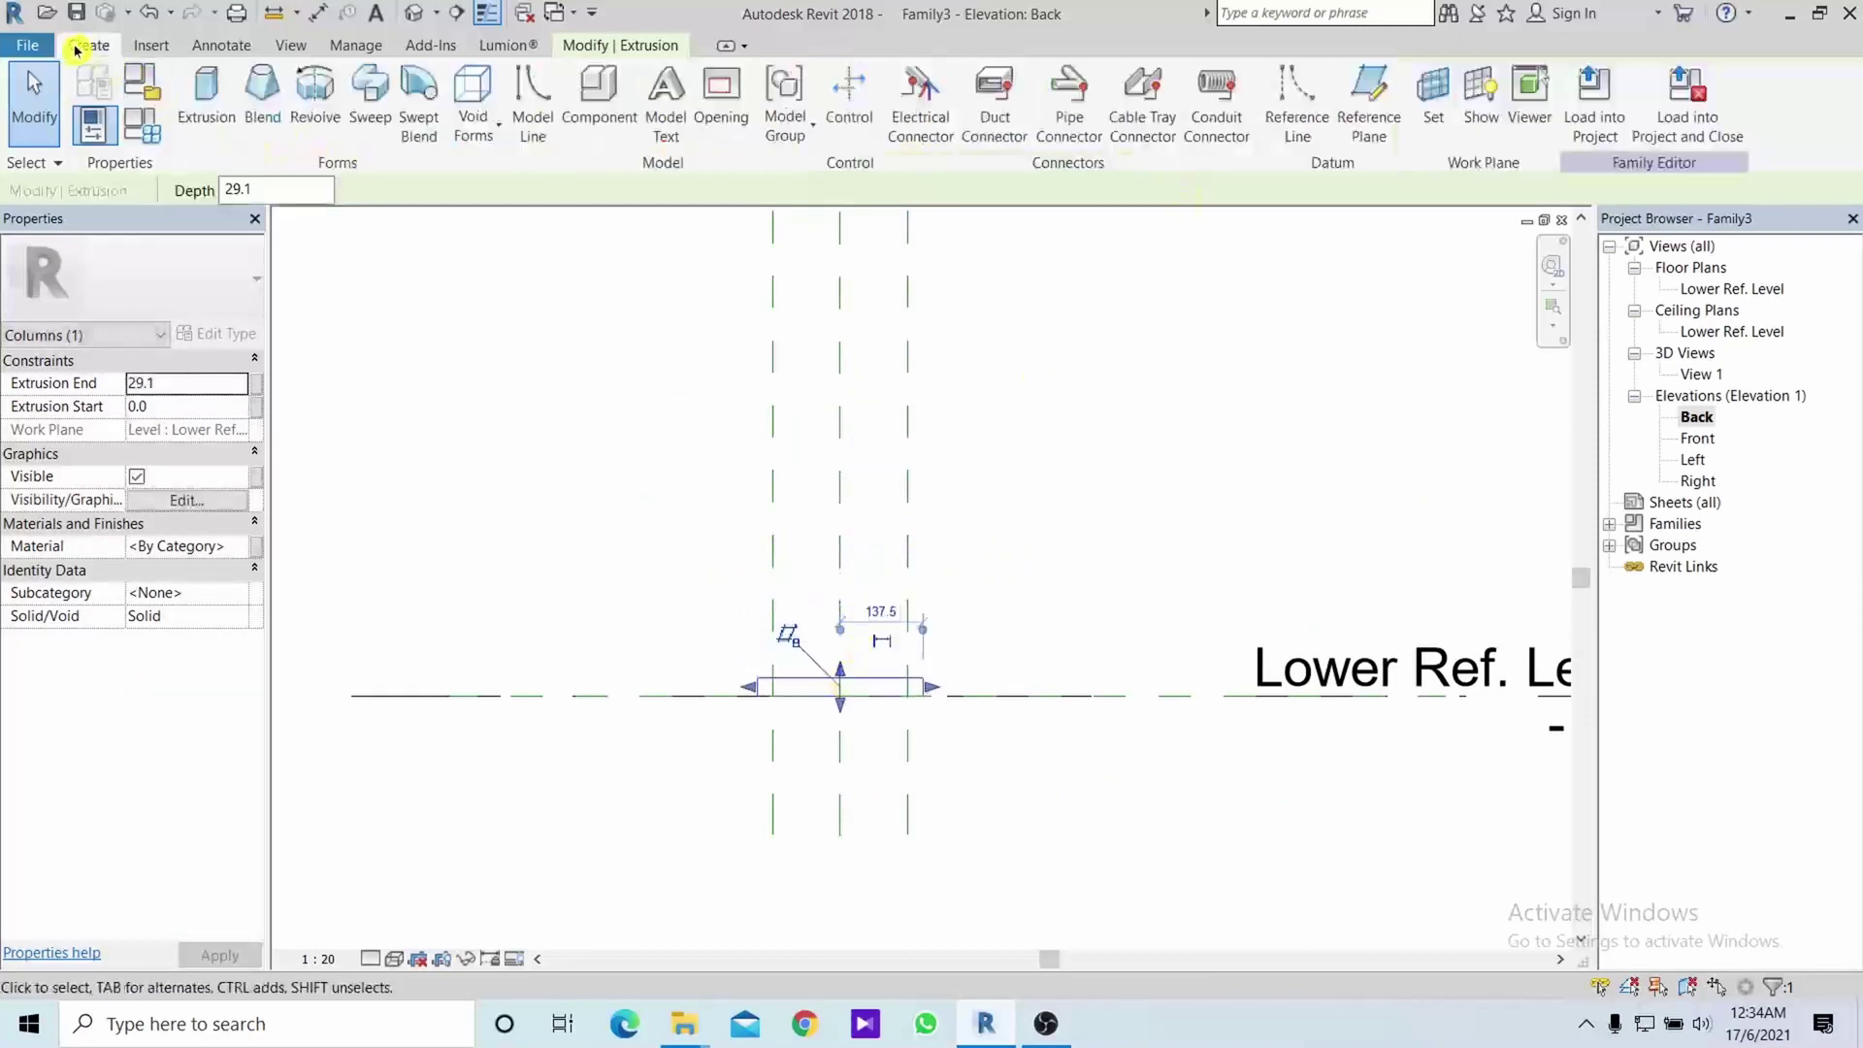
pyautogui.click(1364, 94)
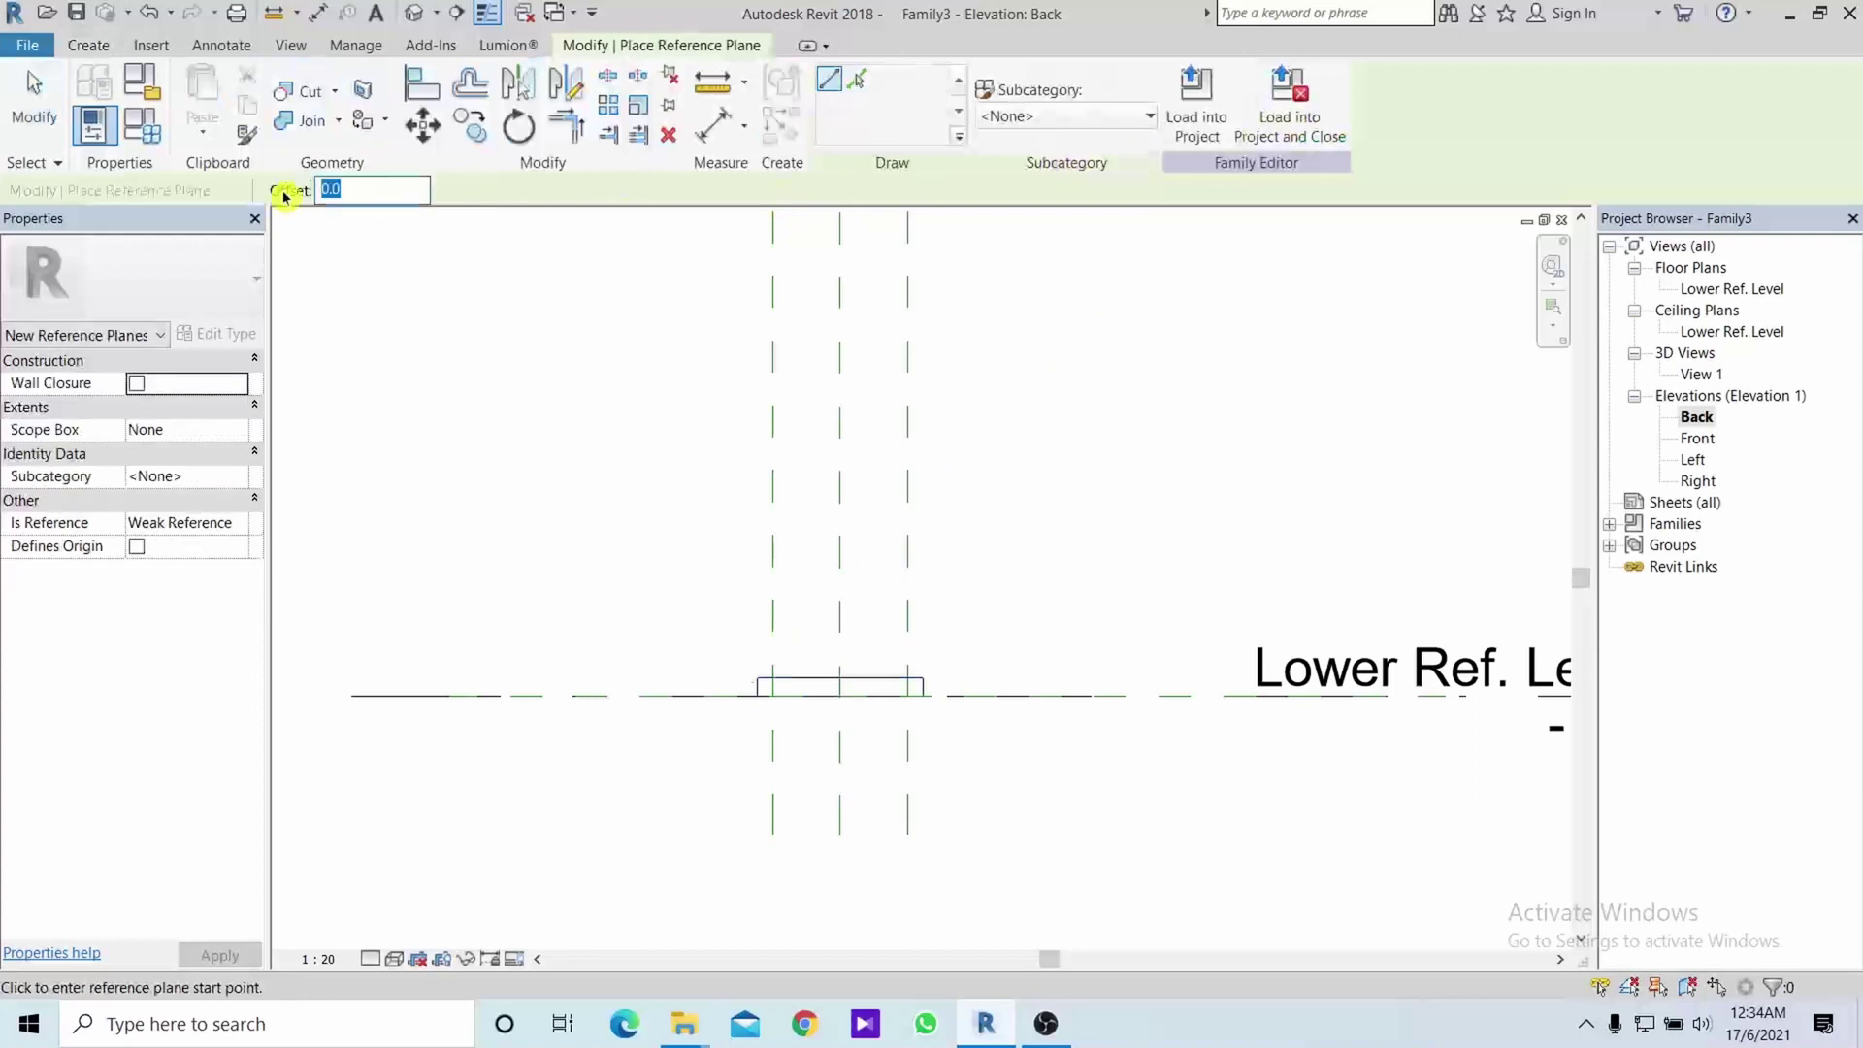
pyautogui.press('Escape')
pyautogui.press('Escape')
pyautogui.scroll(3, 744, 689)
# Copy the slab unconstrained onto its own top edge in Front elevation, then reopen Lower Ref. Level
pyautogui.click(743, 690)
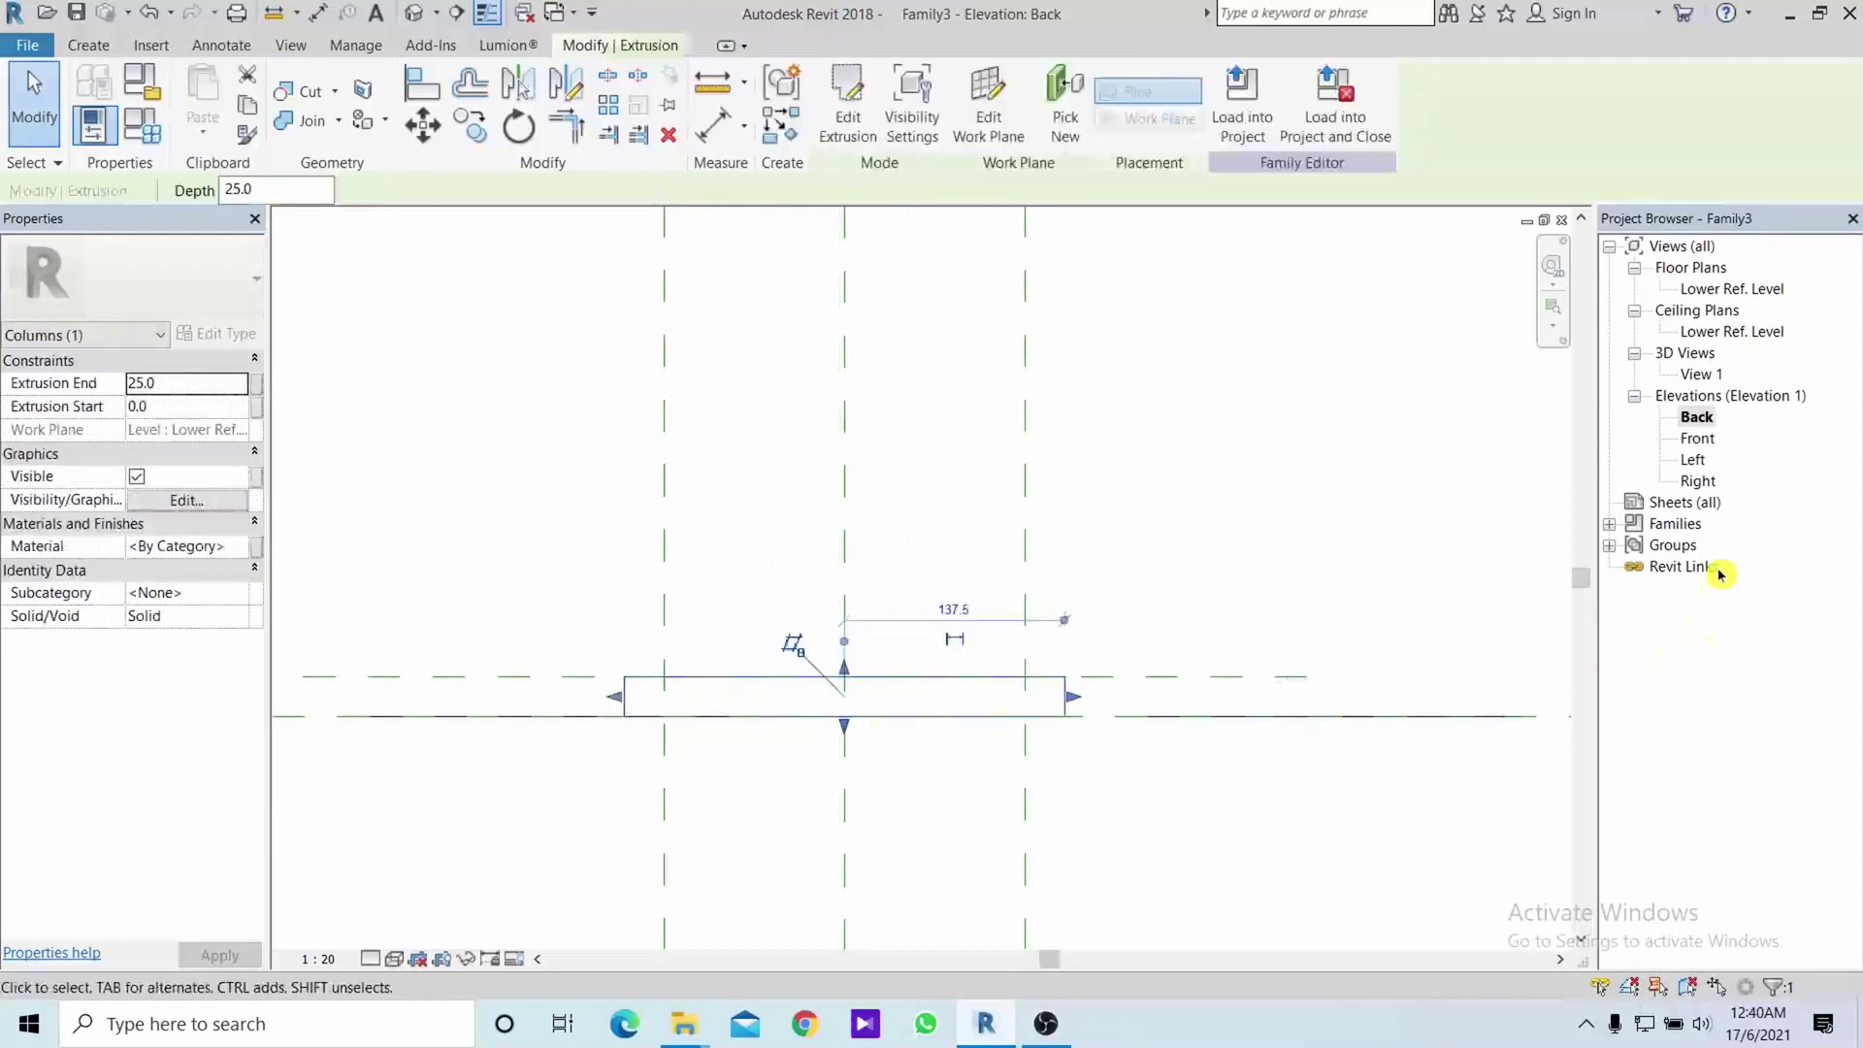
pyautogui.doubleClick(1698, 438)
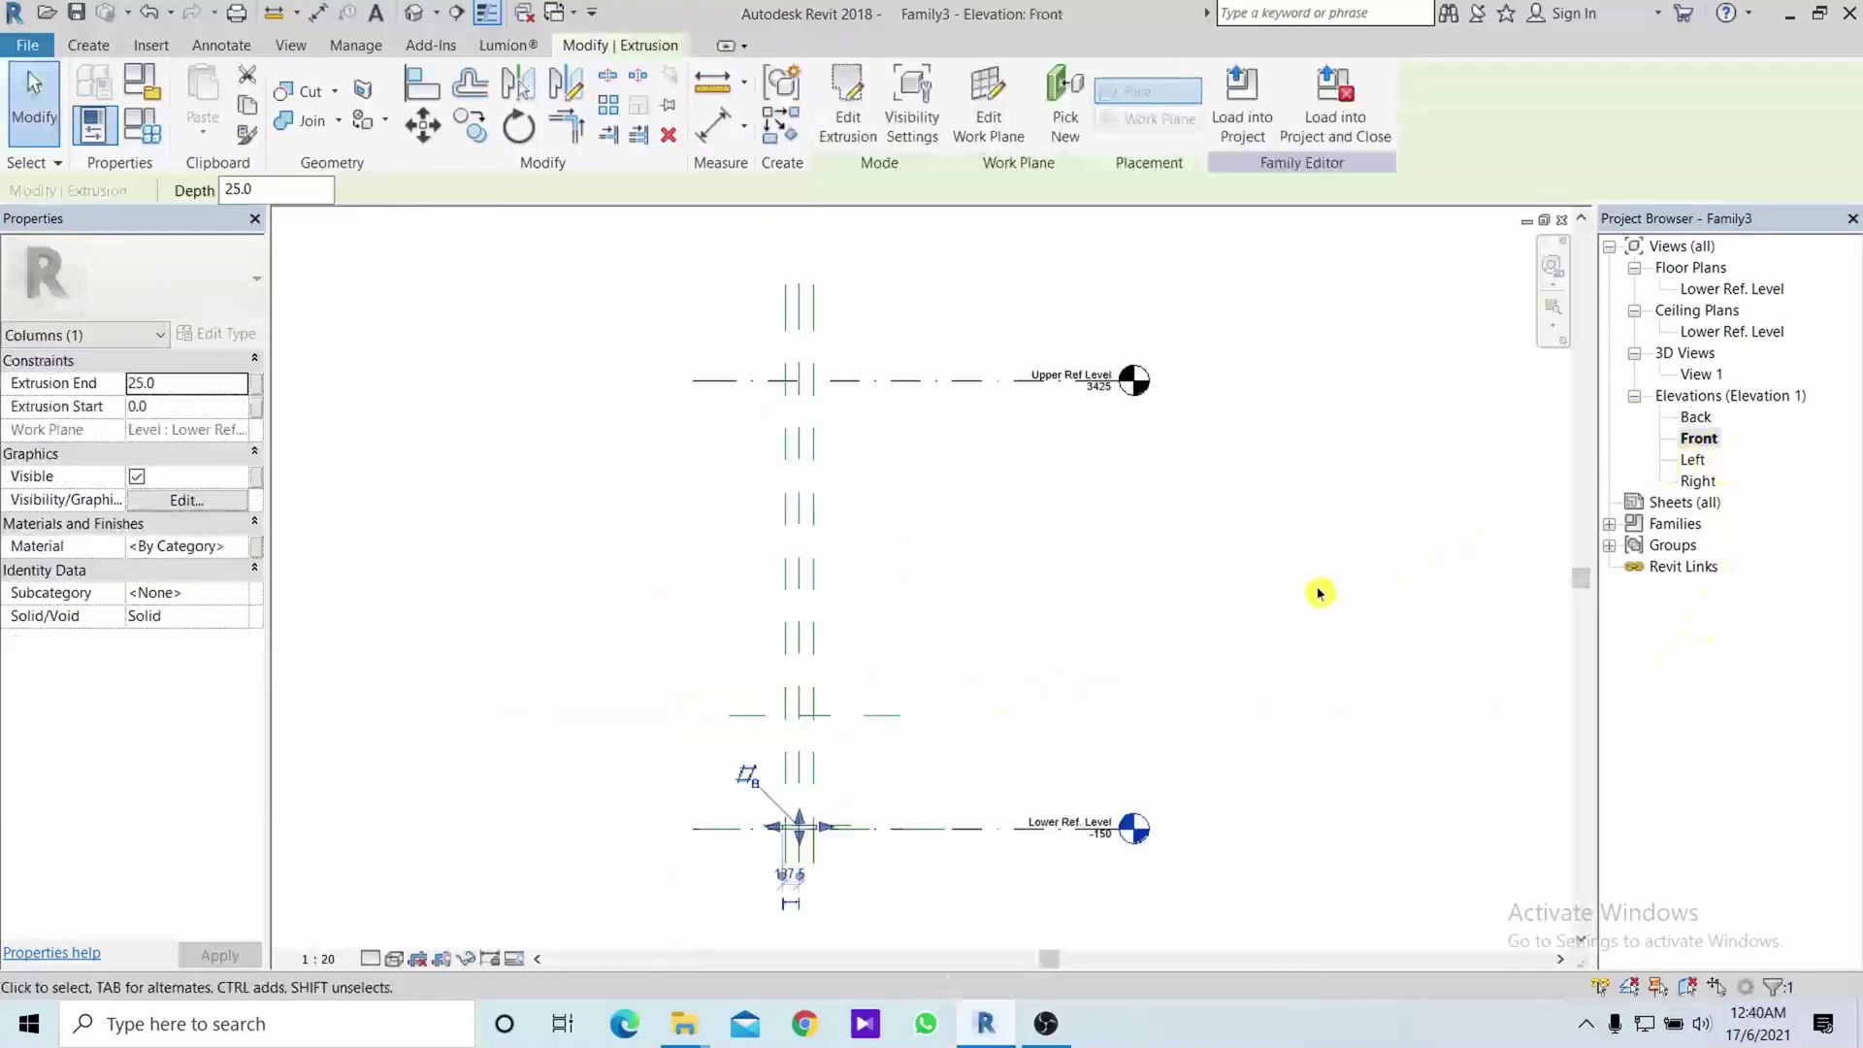
pyautogui.scroll(3, 775, 866)
pyautogui.scroll(1, 786, 832)
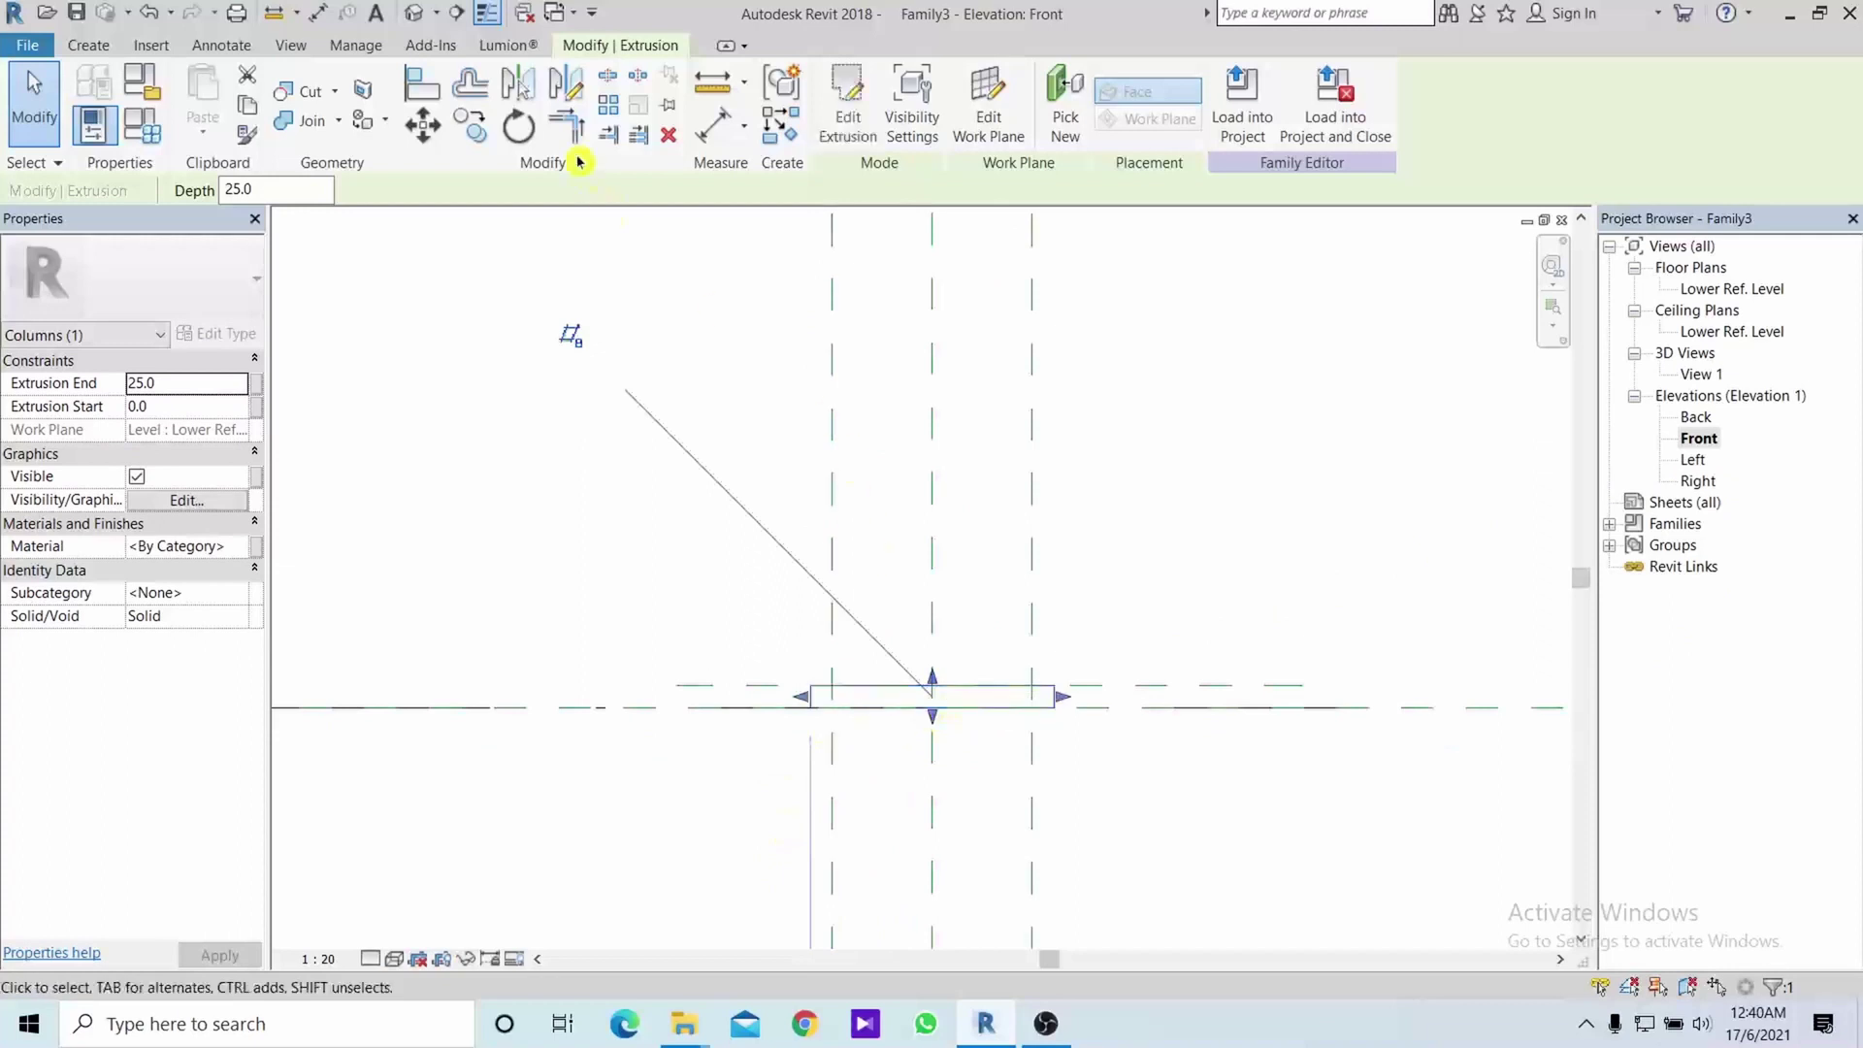
pyautogui.click(471, 126)
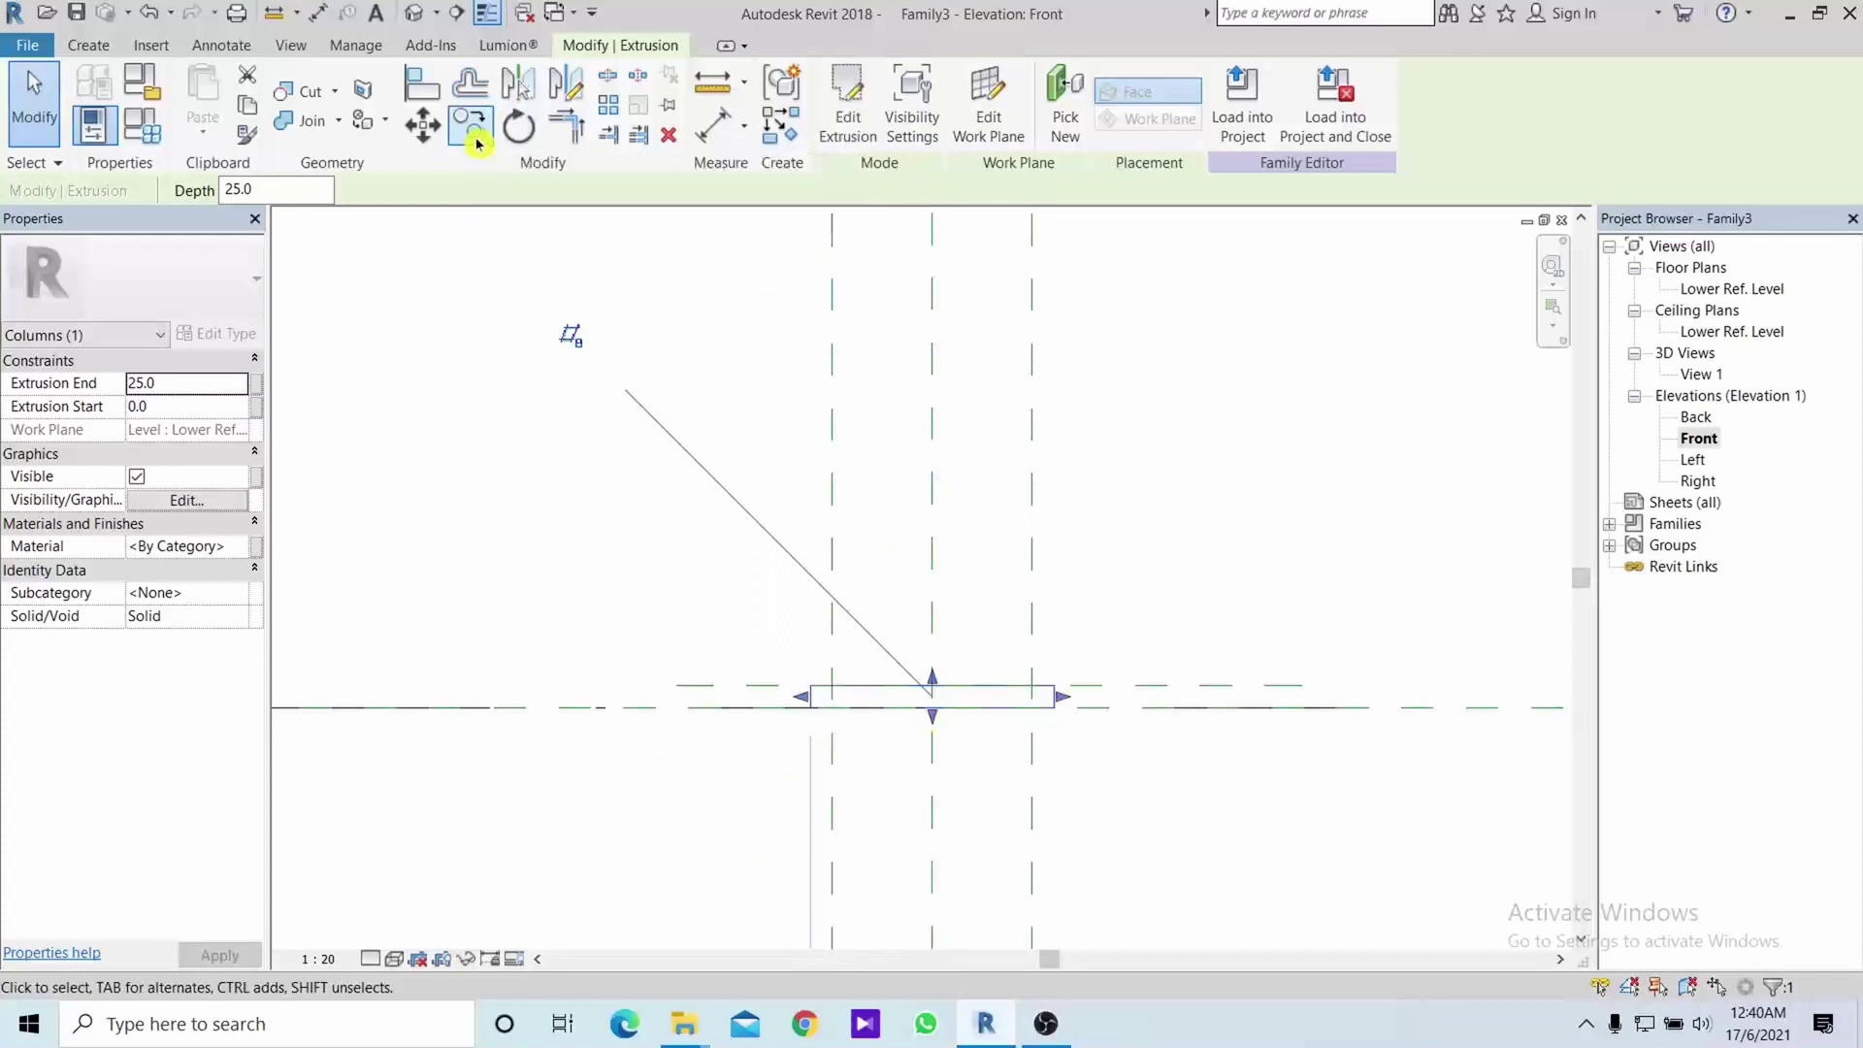
pyautogui.scroll(2, 825, 686)
pyautogui.click(950, 706)
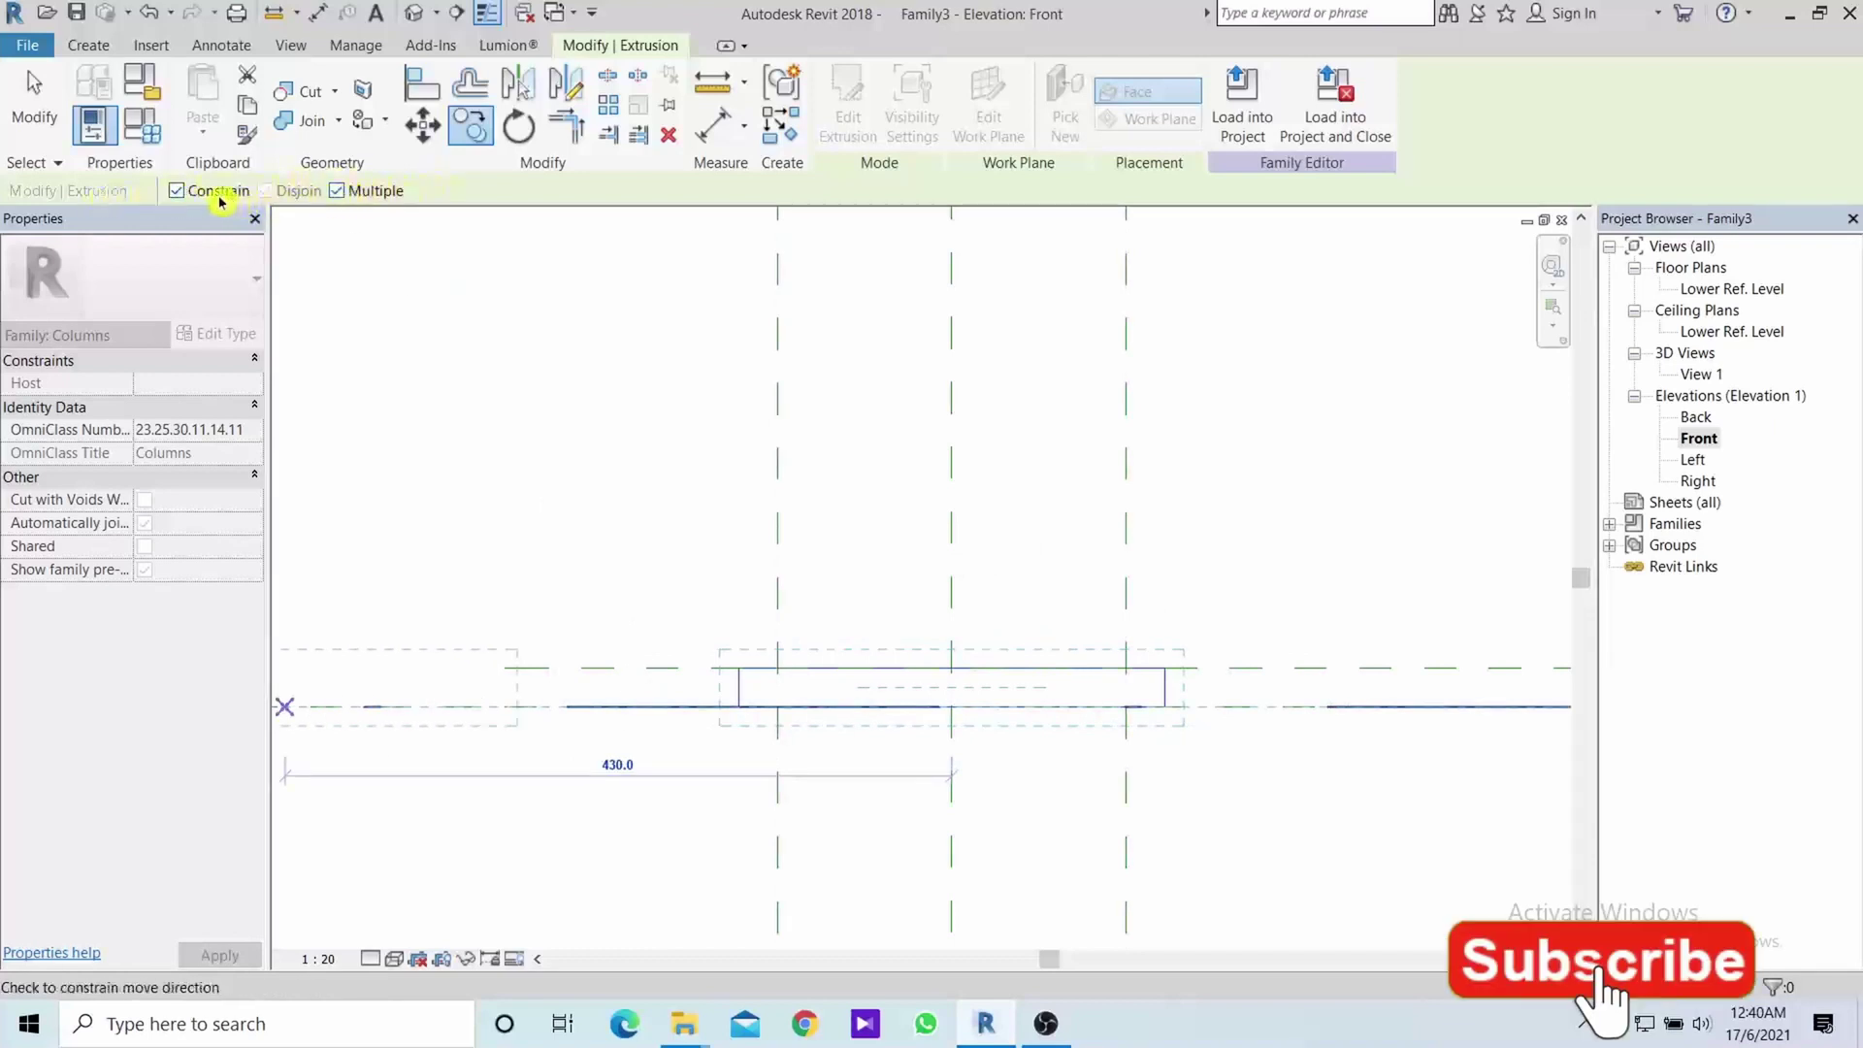
pyautogui.click(176, 191)
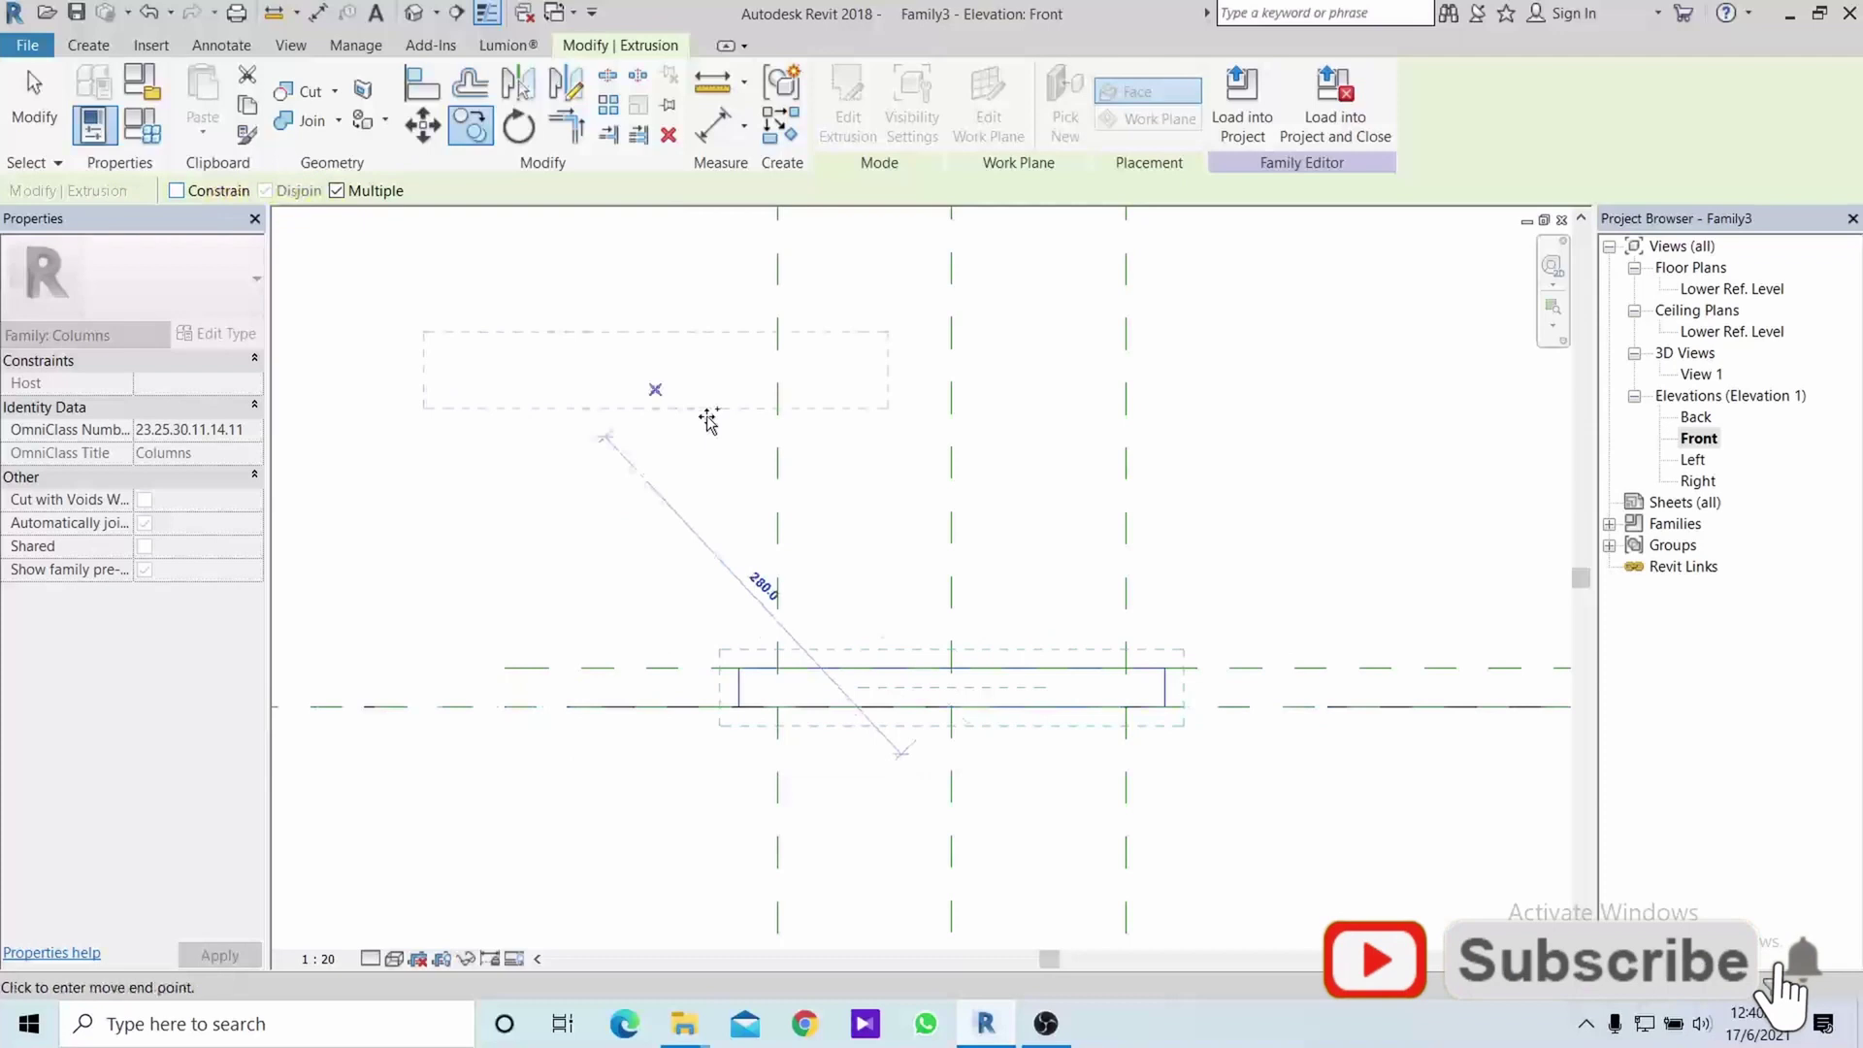
pyautogui.click(947, 668)
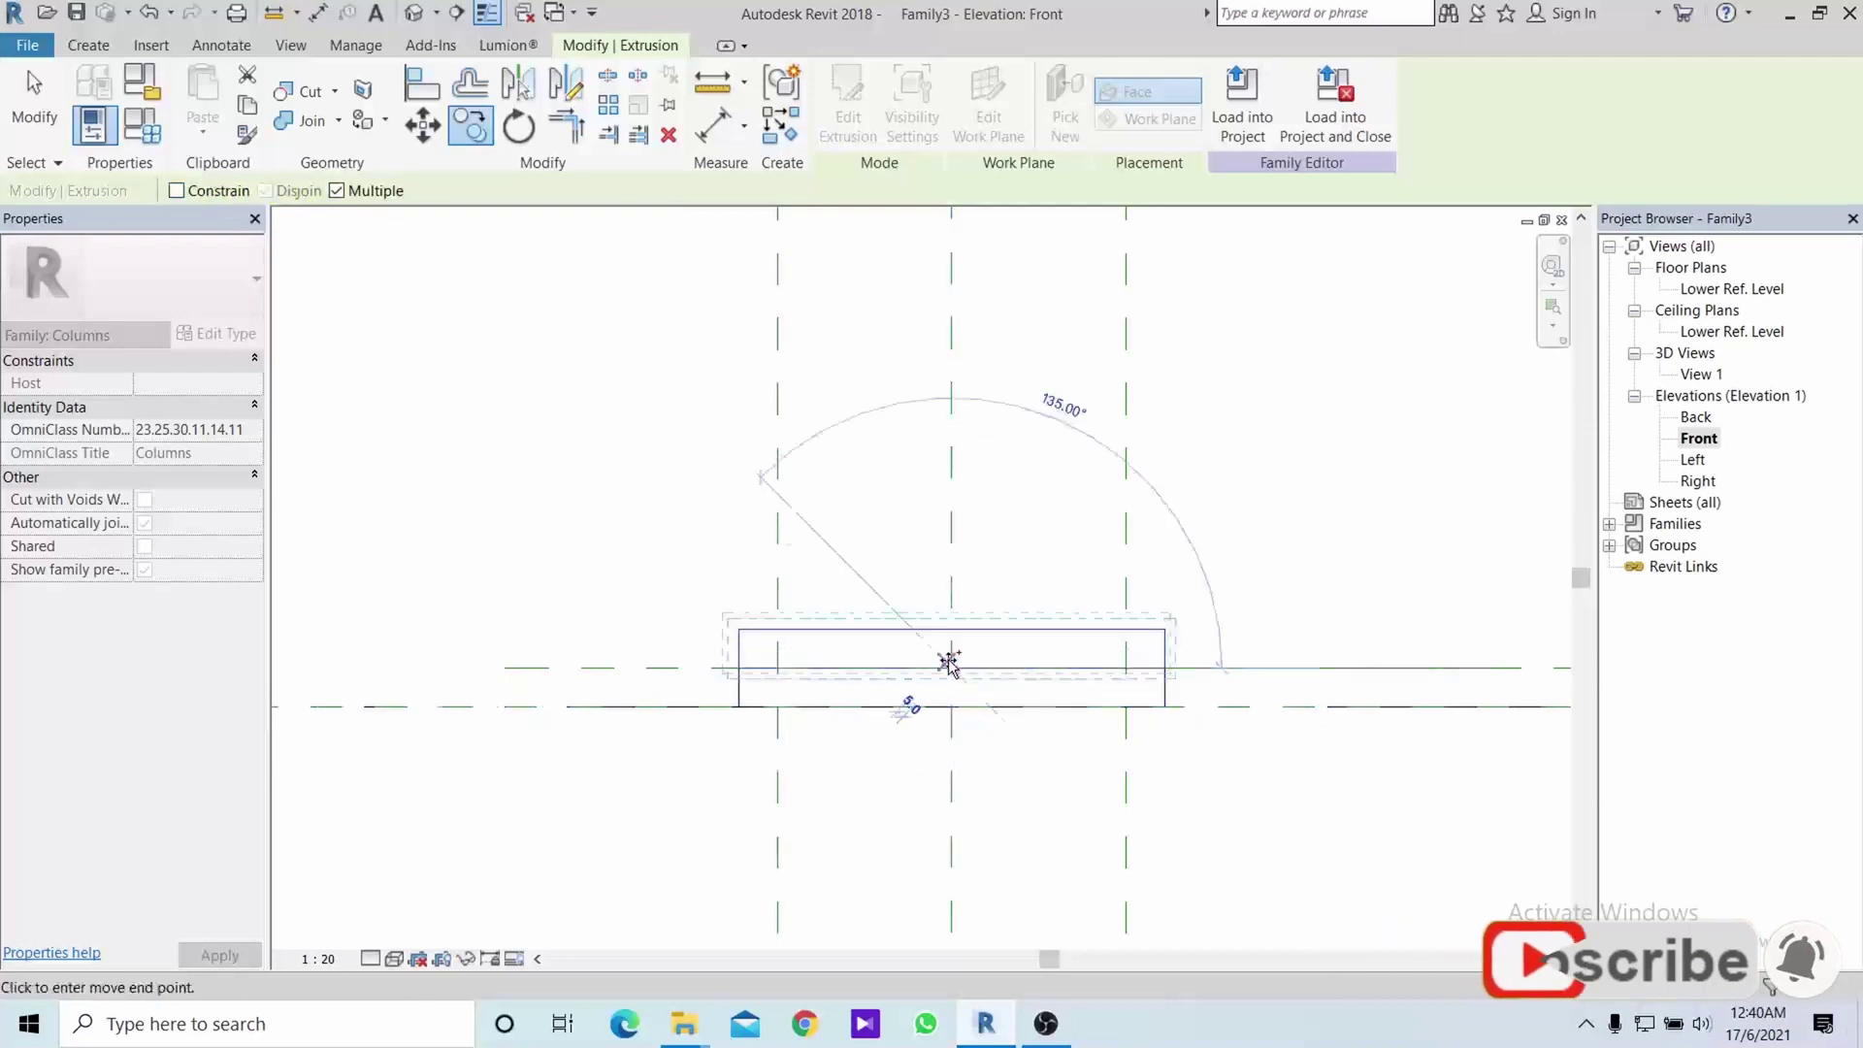
pyautogui.click(1014, 629)
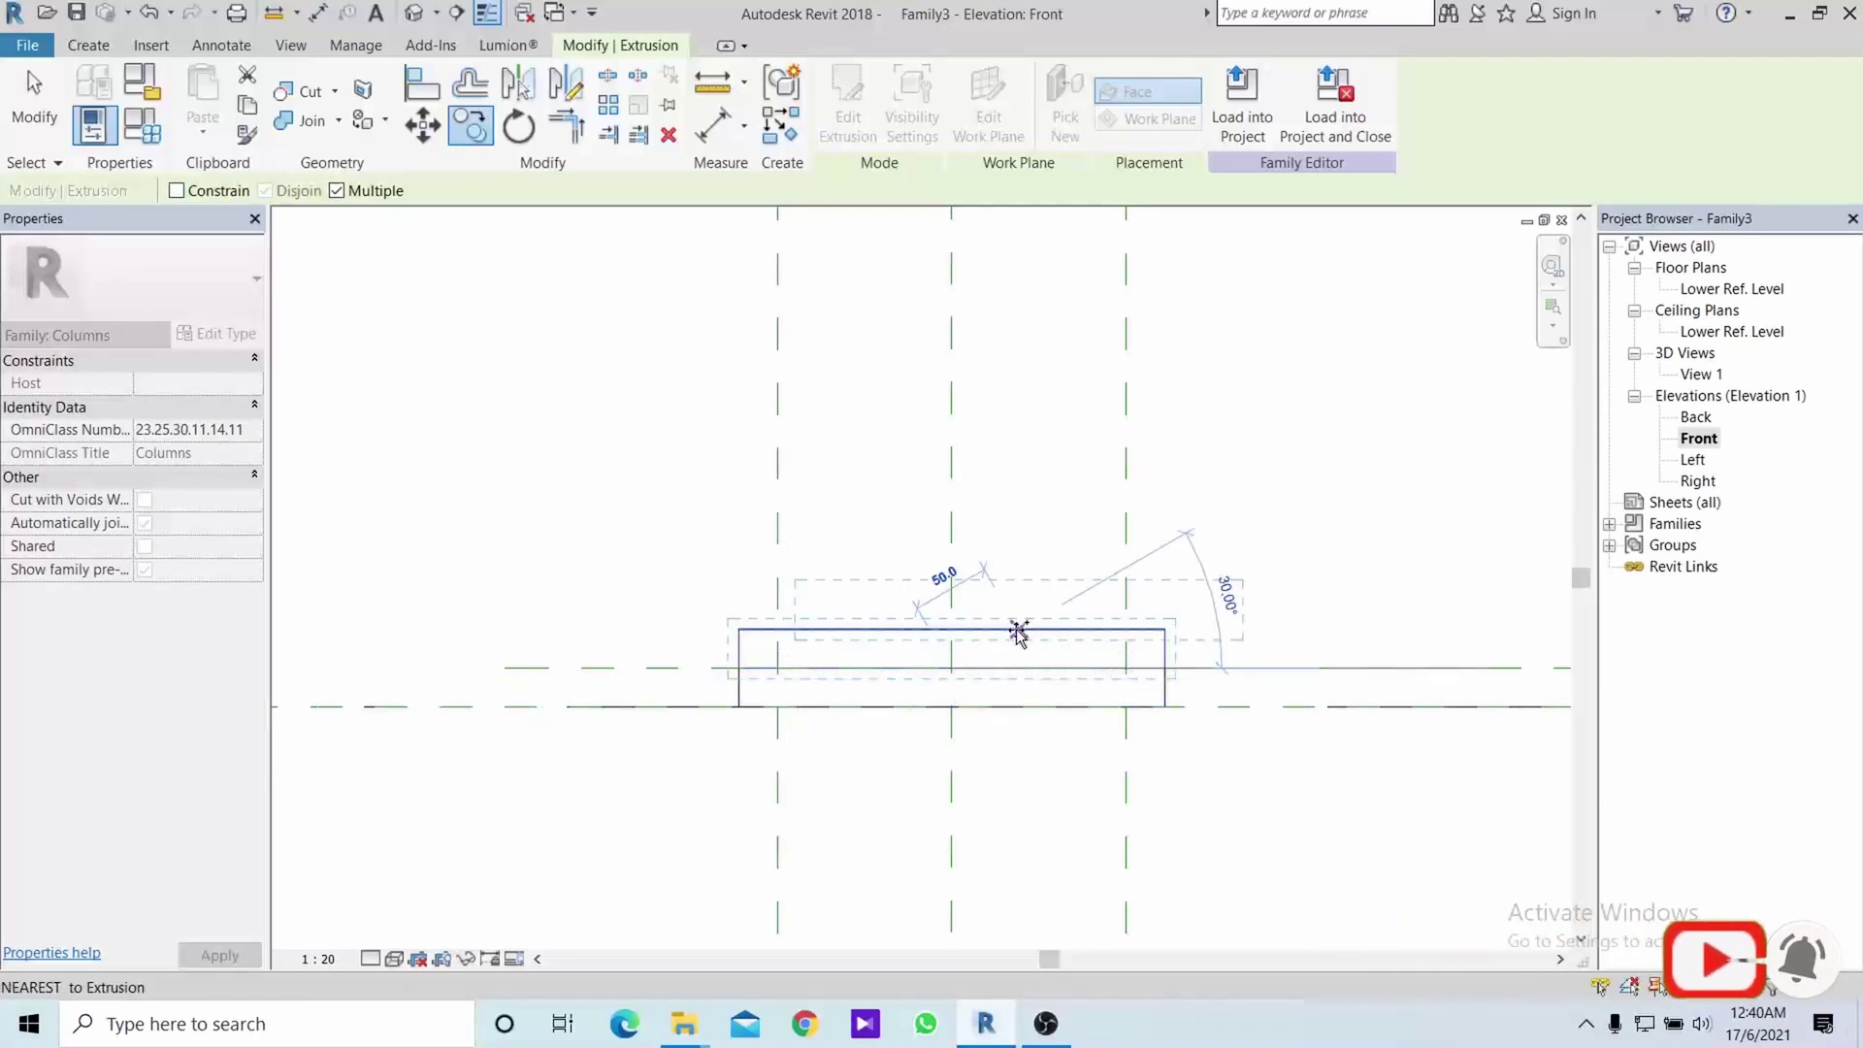
pyautogui.press('Escape')
pyautogui.click(1015, 641)
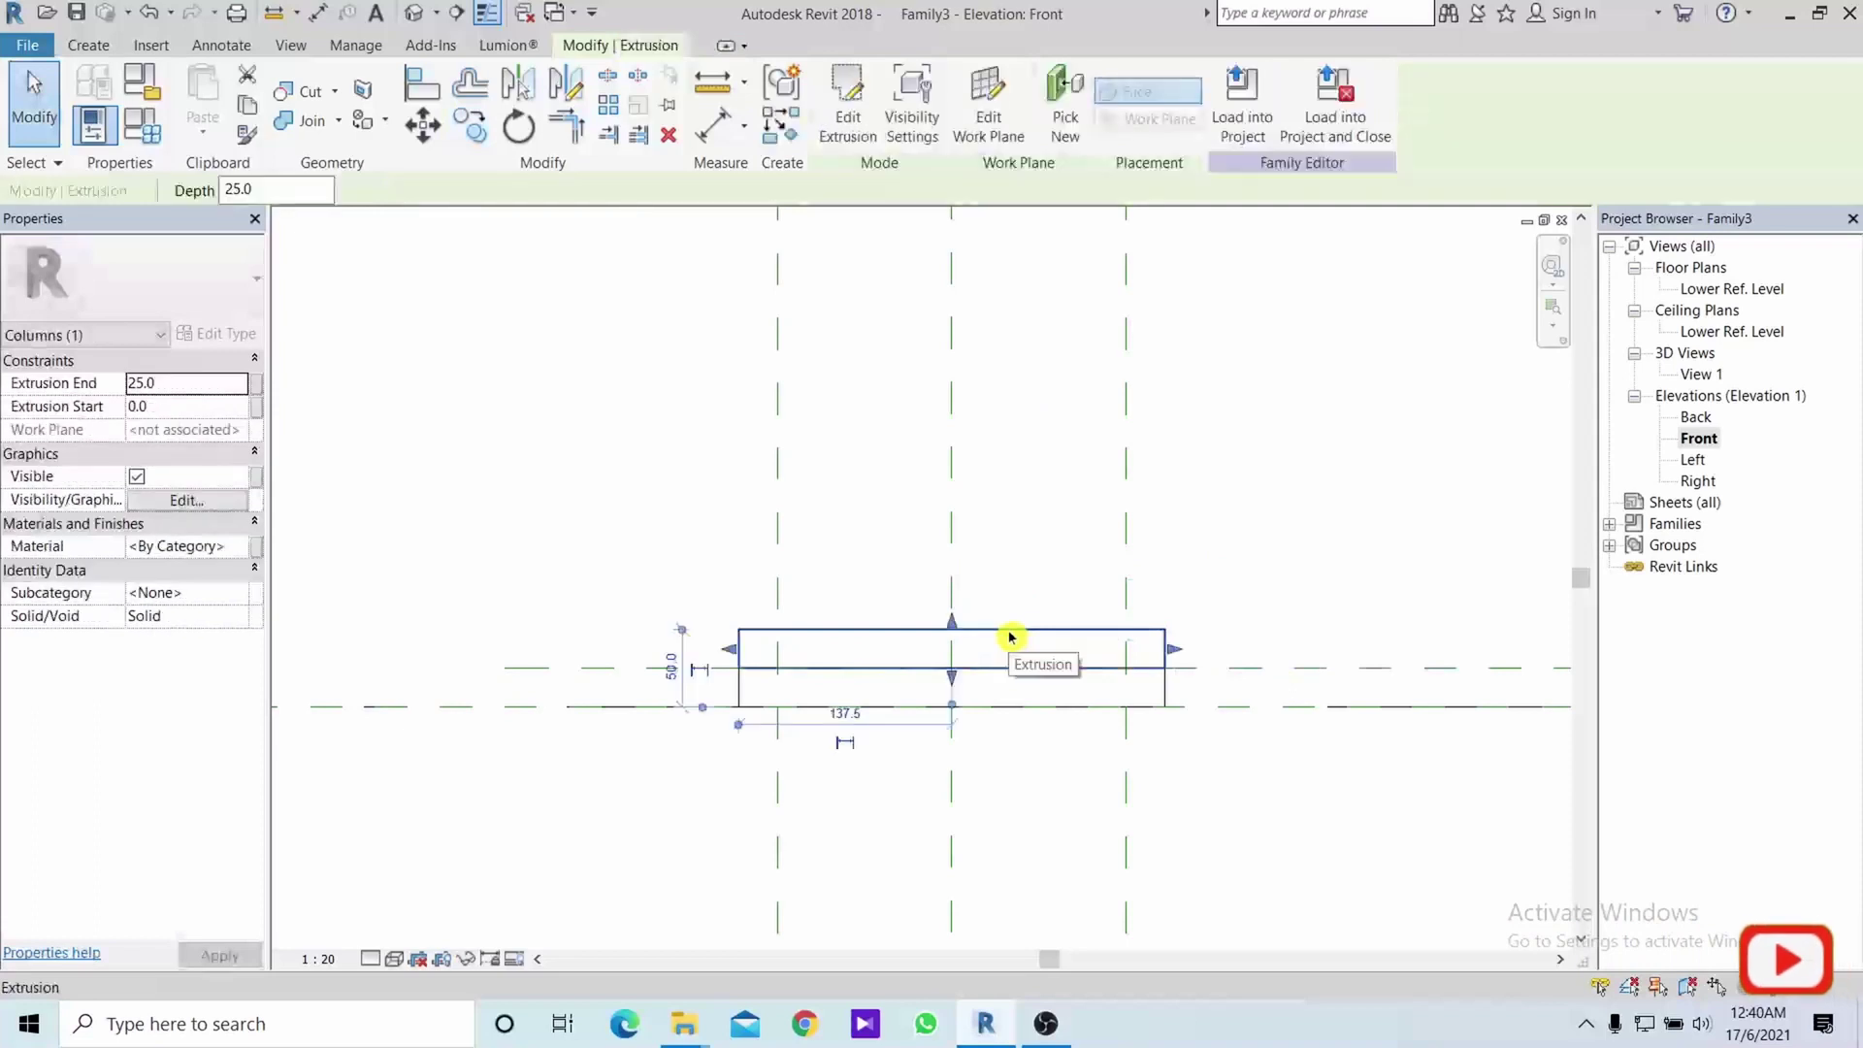
pyautogui.doubleClick(1736, 290)
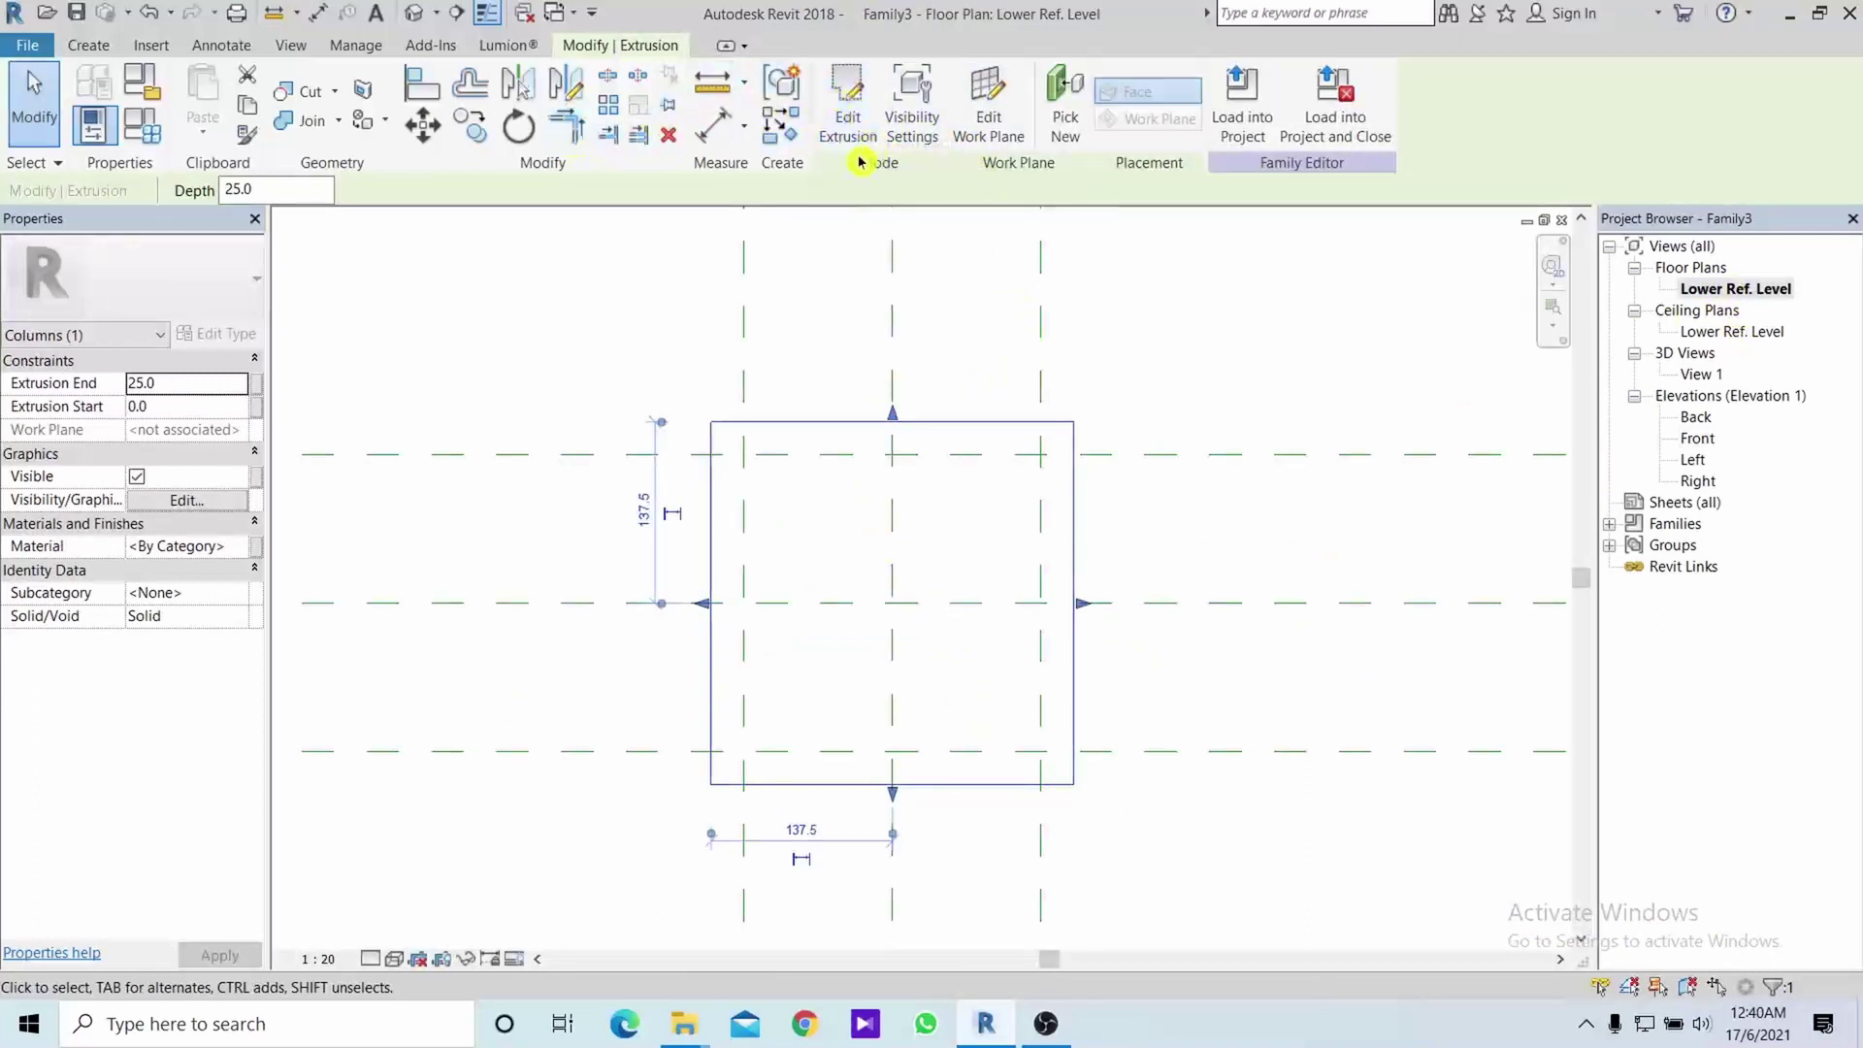
# Move all four base sketch edges onto the inner reference planes, making a 225 × 225 square
pyautogui.click(849, 118)
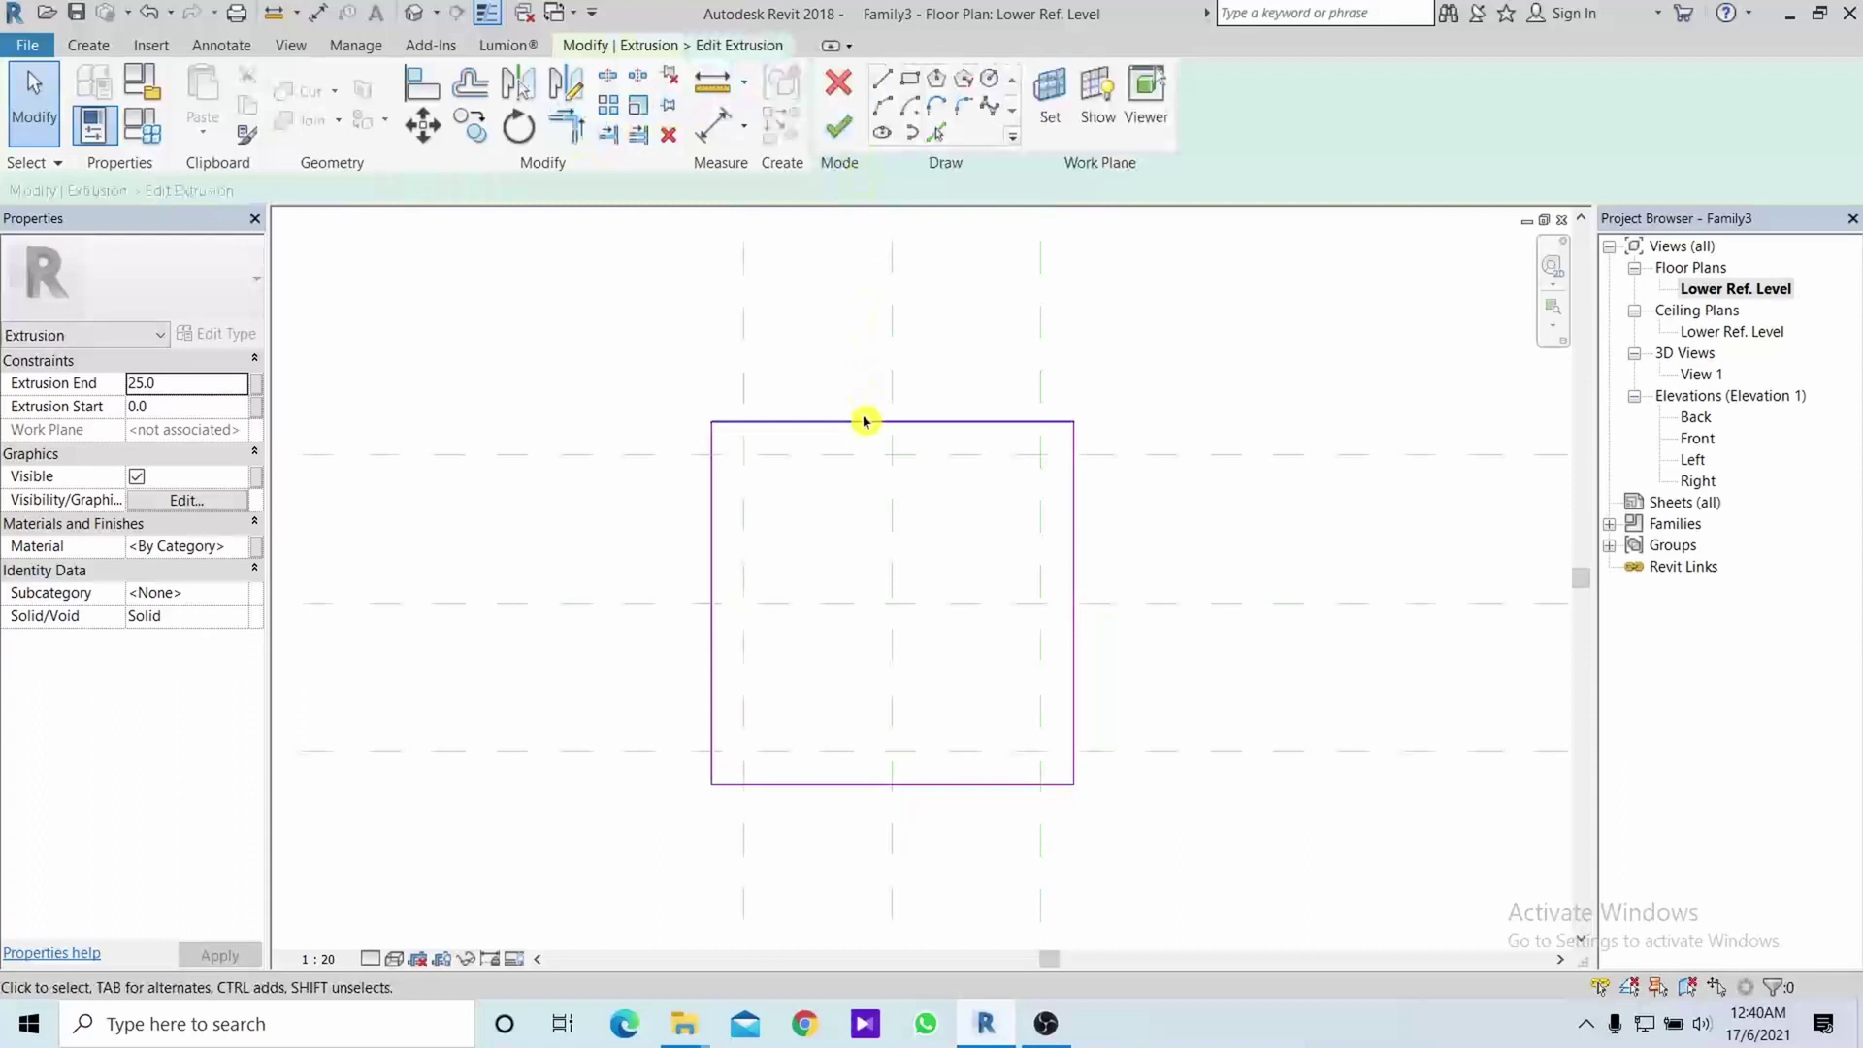
pyautogui.moveTo(865, 423); pyautogui.dragTo(867, 454)
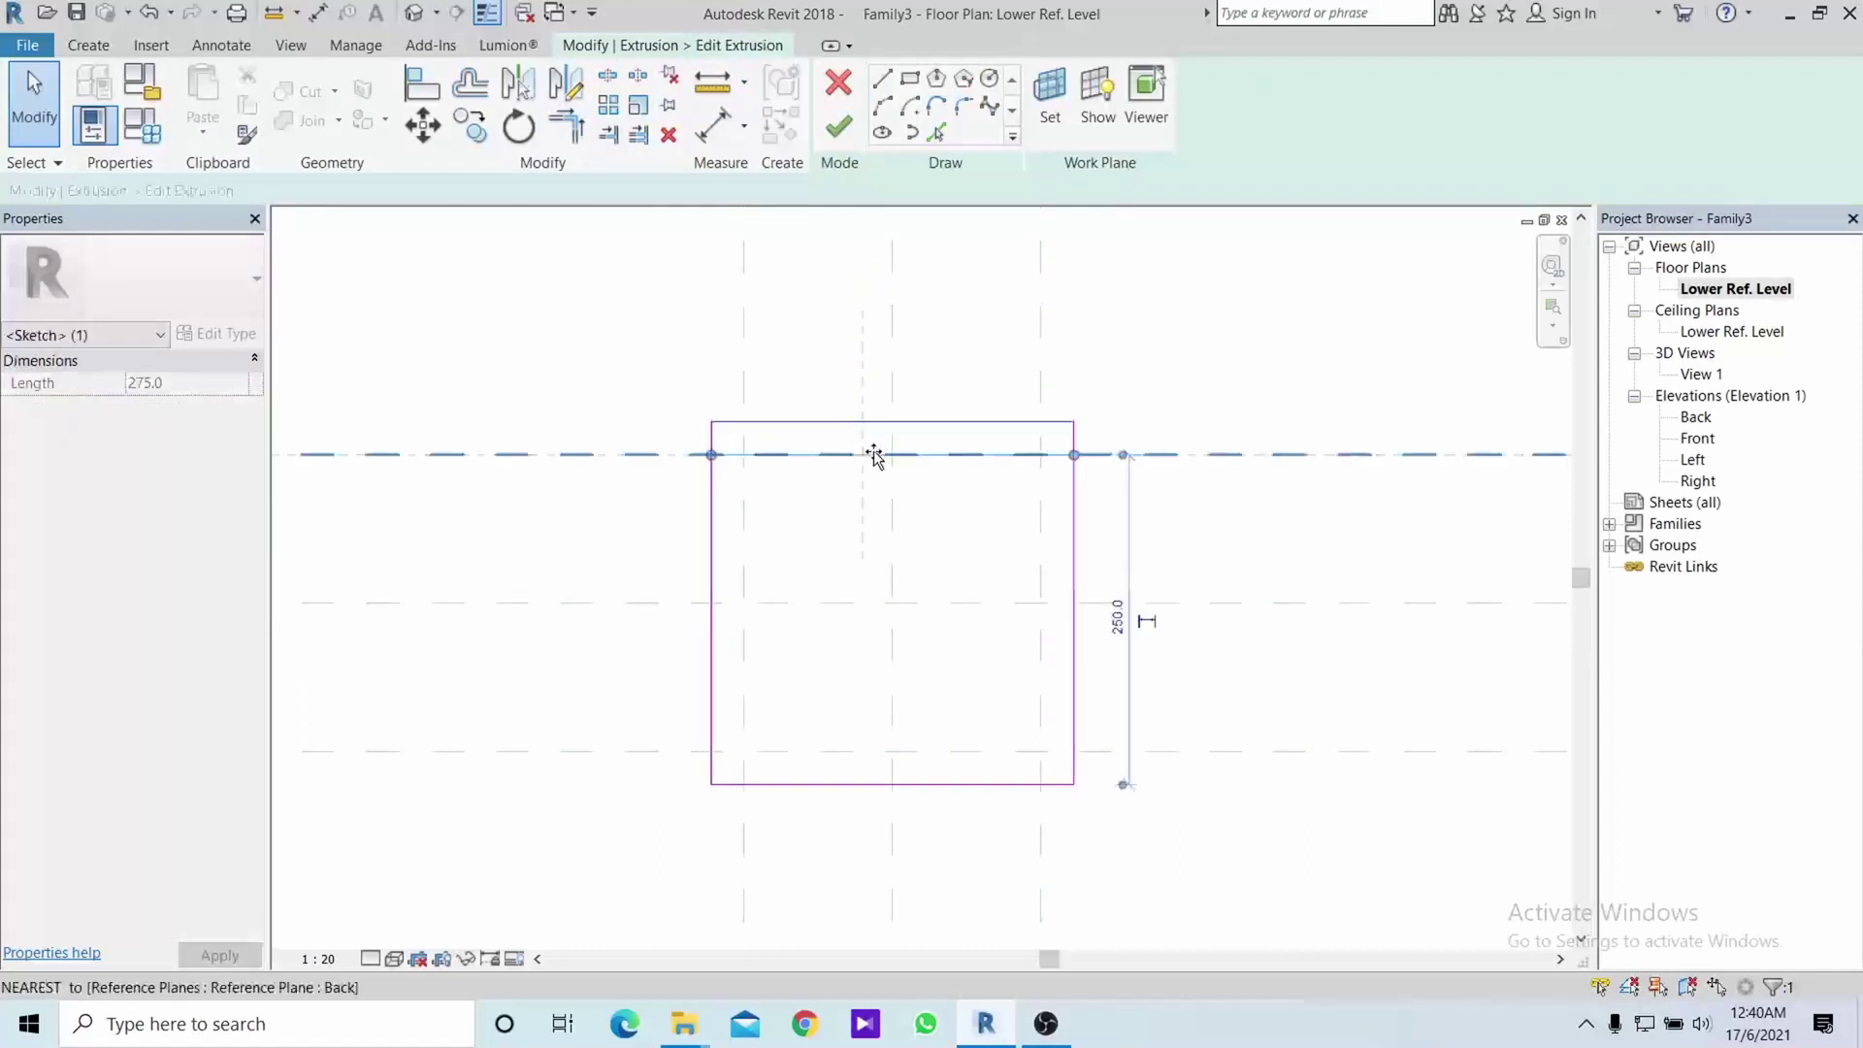
pyautogui.click(713, 555)
pyautogui.moveTo(712, 561); pyautogui.dragTo(744, 582)
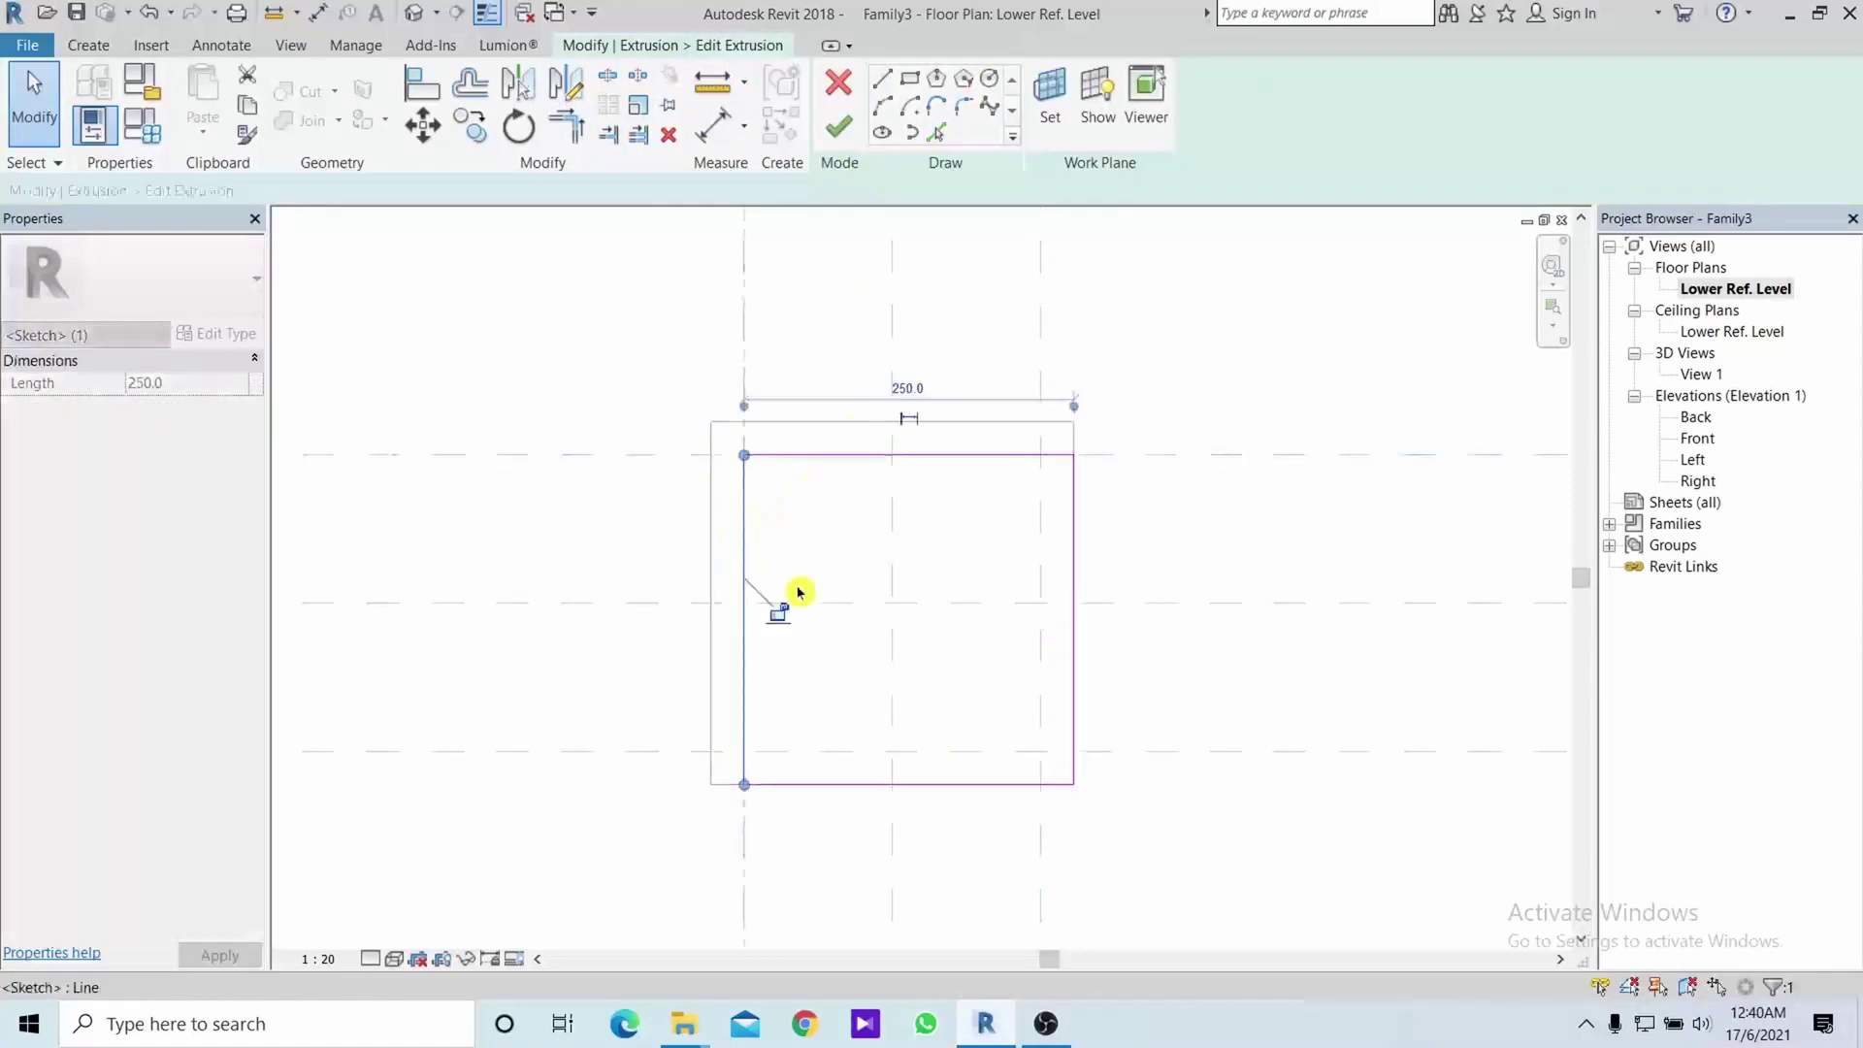
pyautogui.click(891, 782)
pyautogui.moveTo(893, 753); pyautogui.dragTo(893, 751)
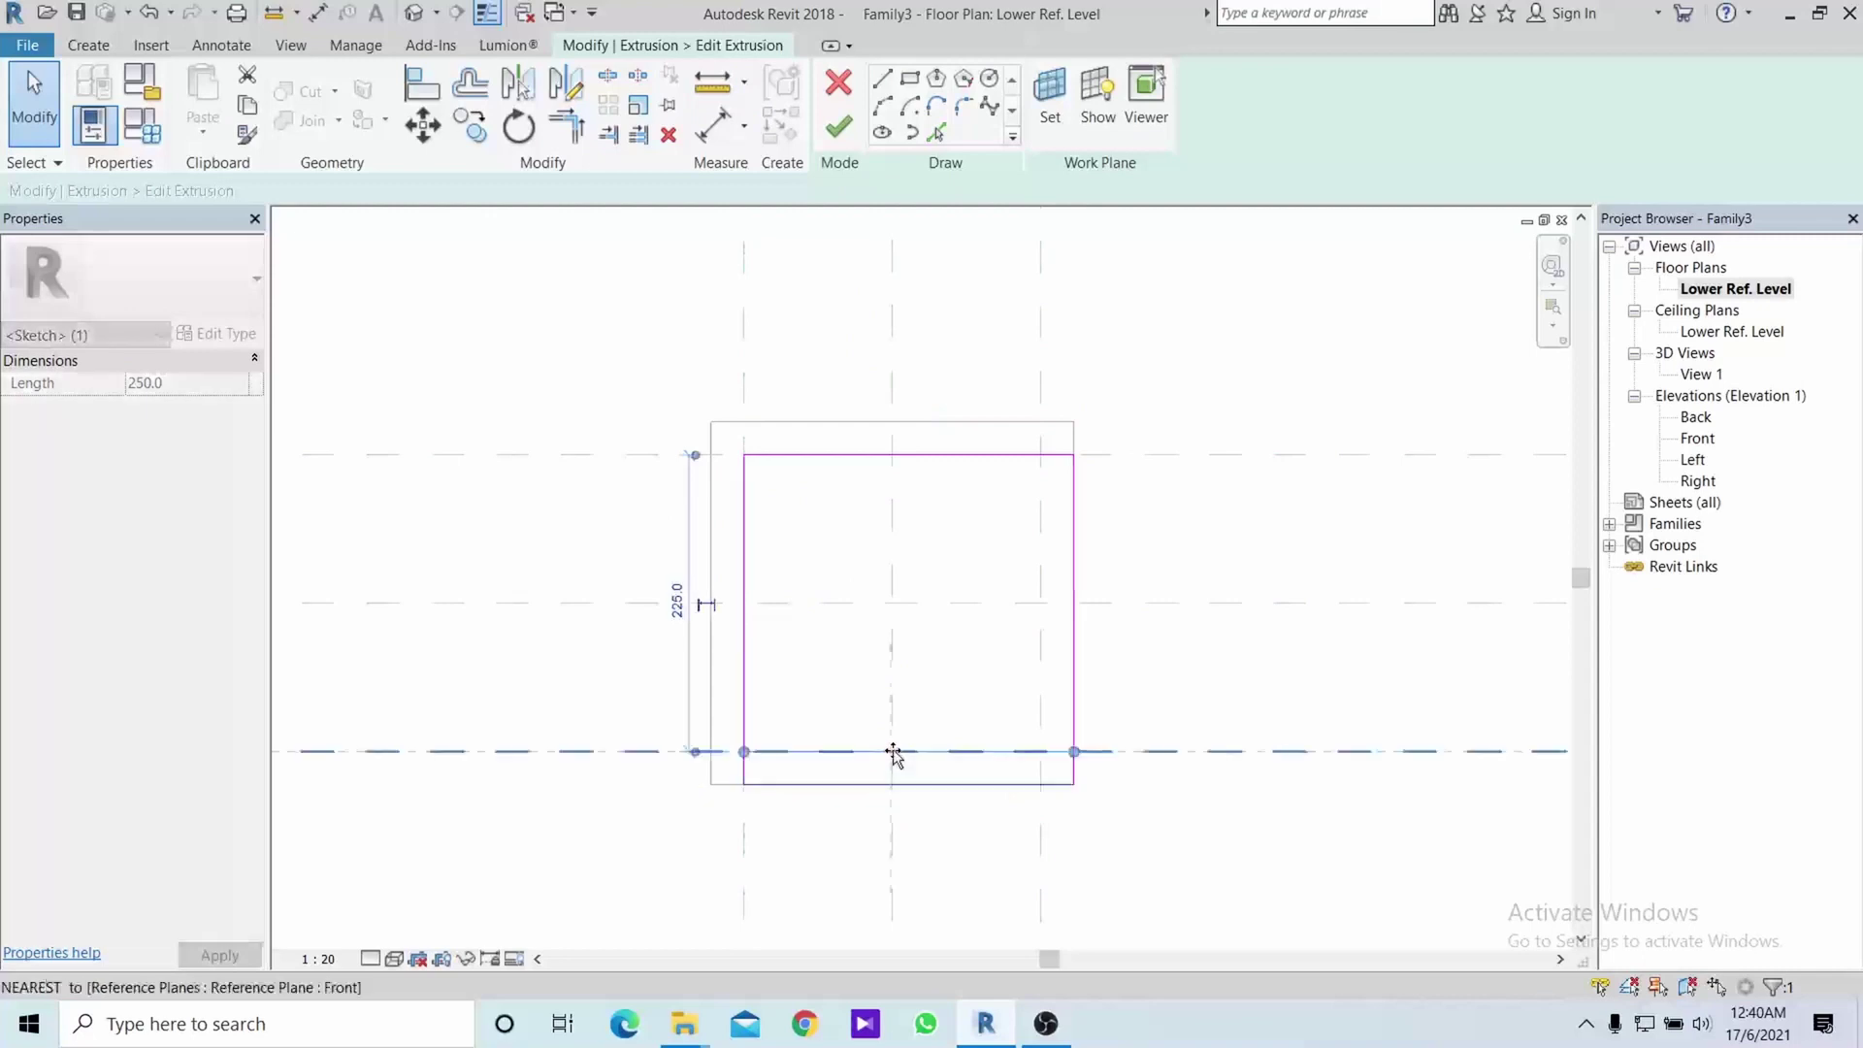
pyautogui.click(1071, 634)
pyautogui.moveTo(1064, 631); pyautogui.dragTo(1039, 633)
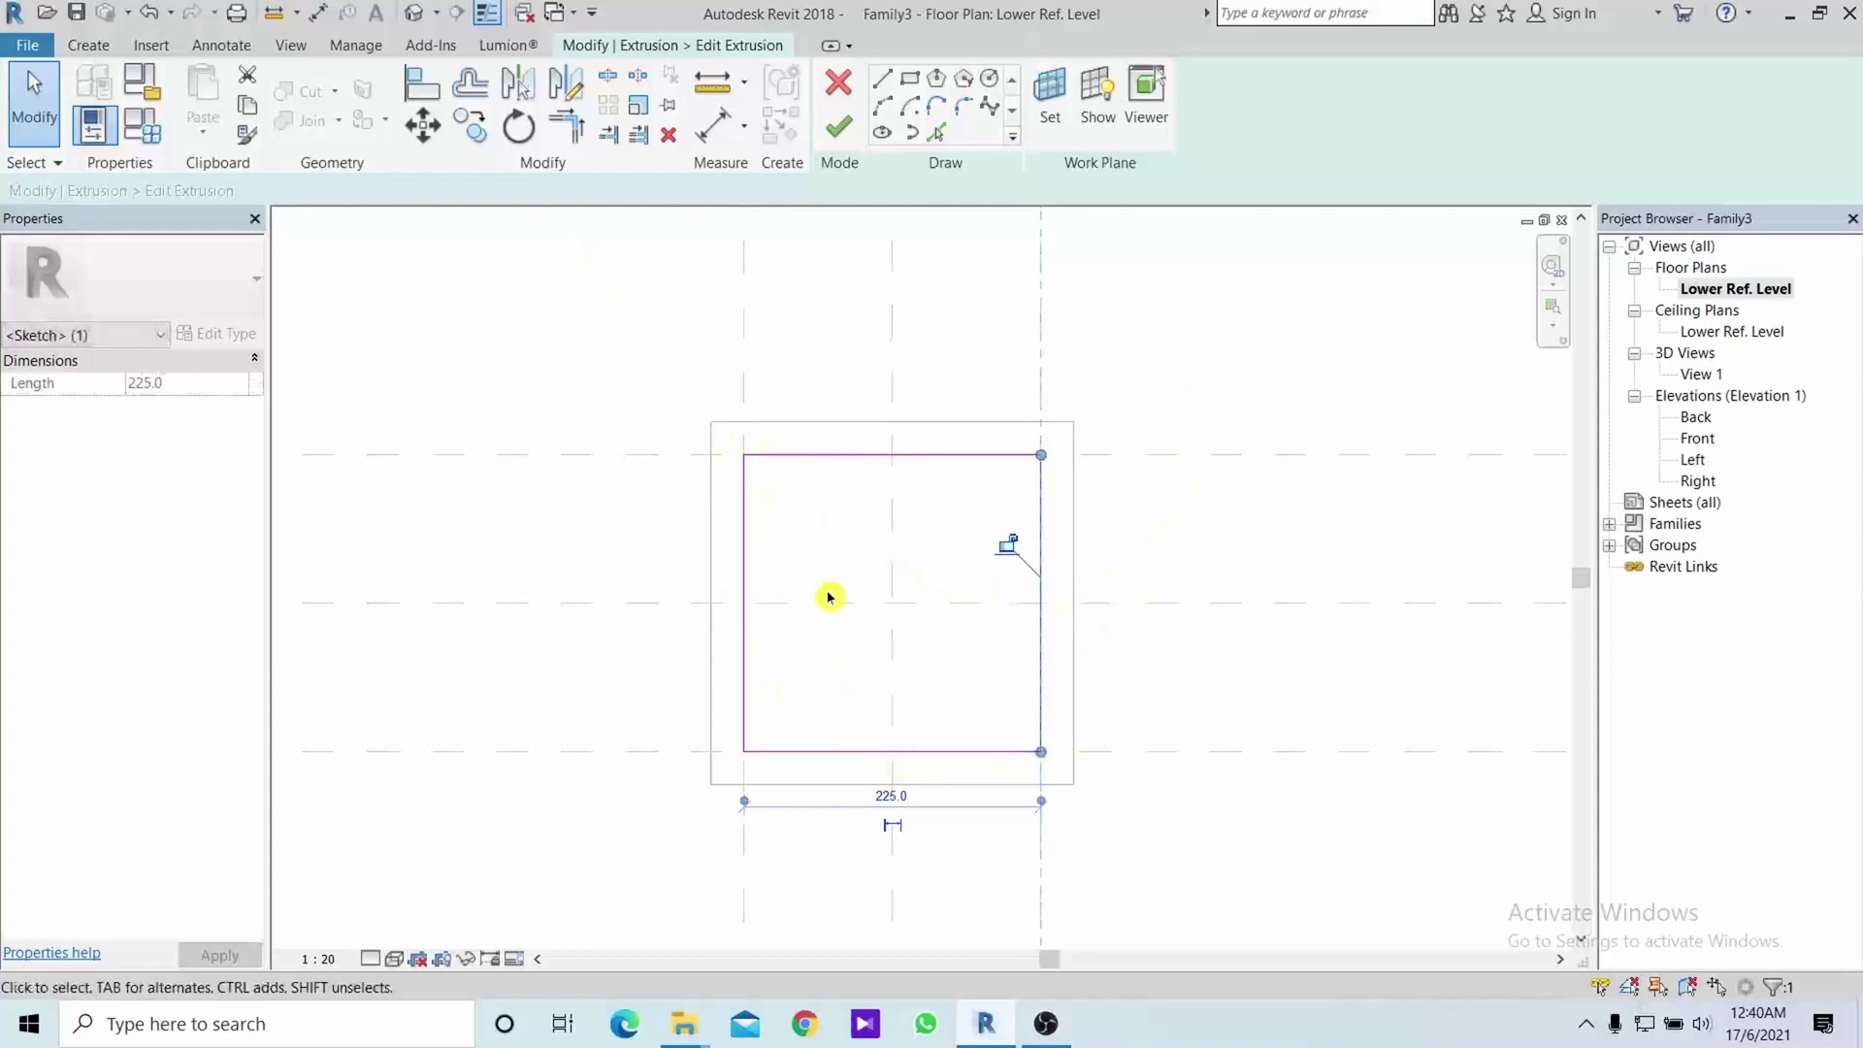
pyautogui.click(840, 461)
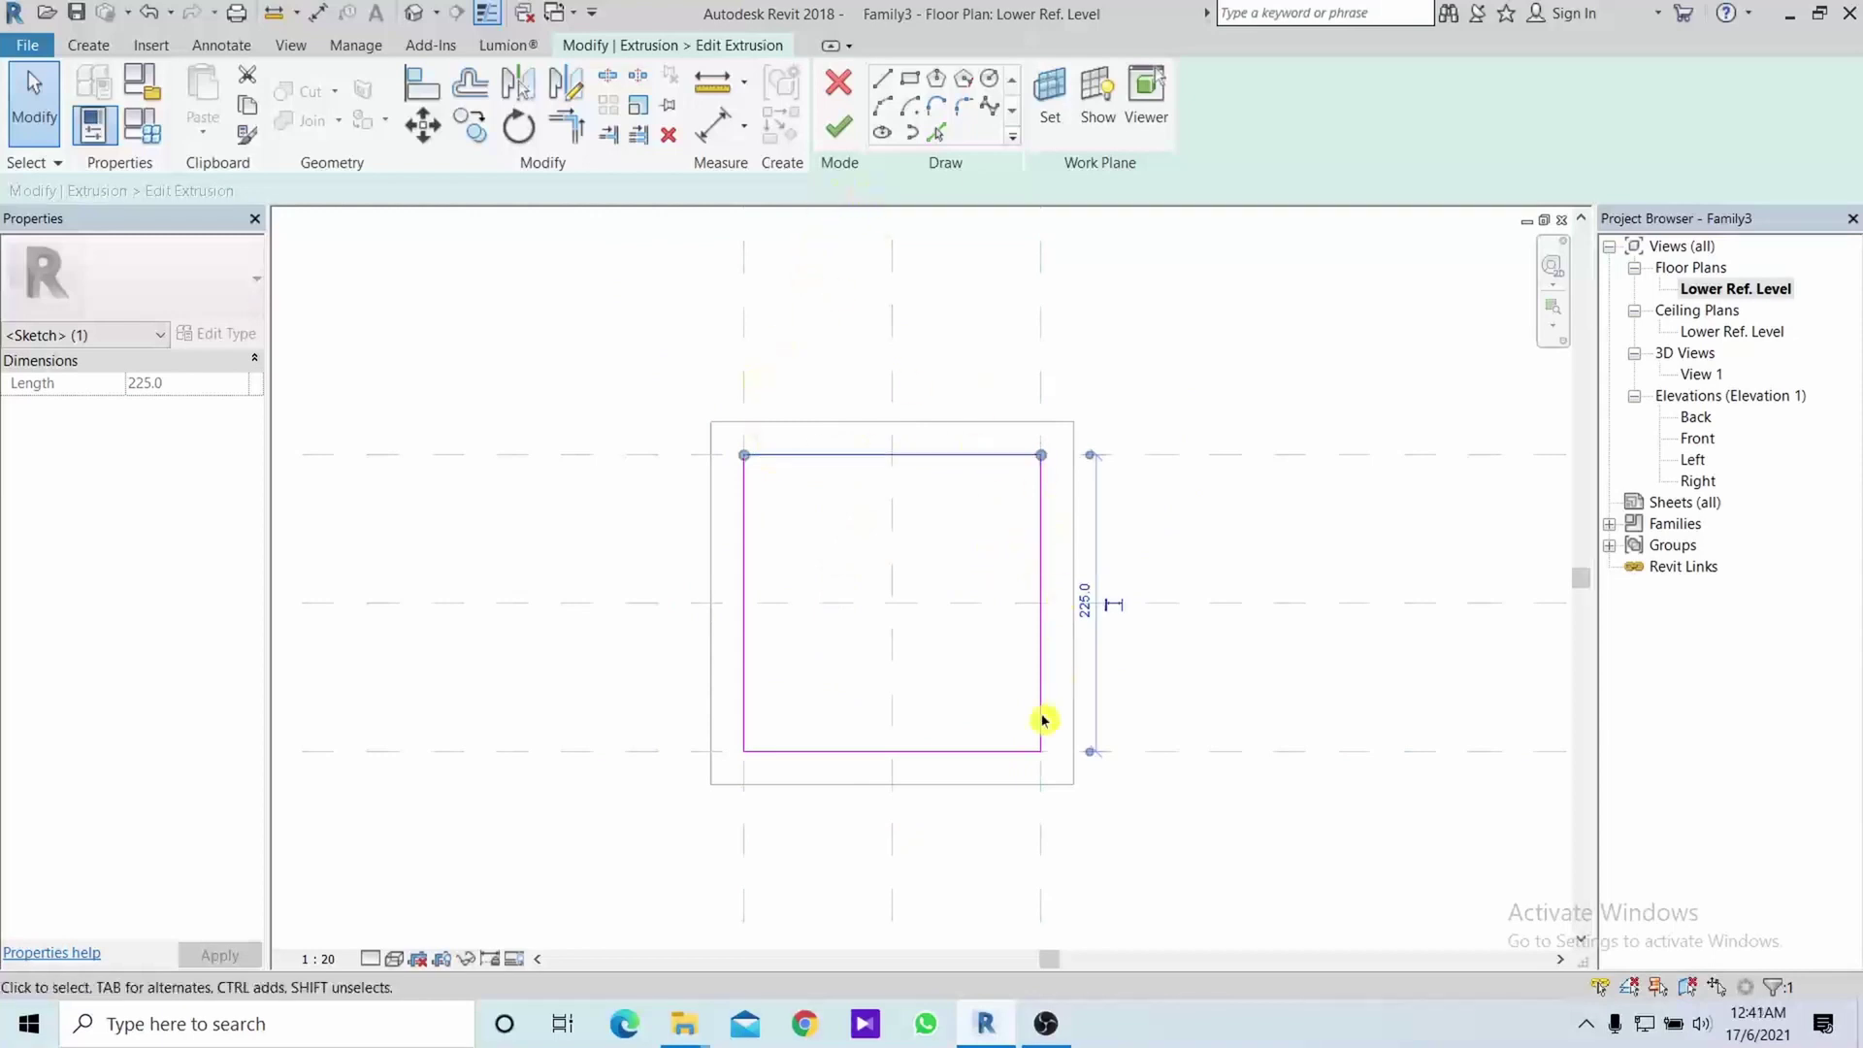
pyautogui.click(838, 128)
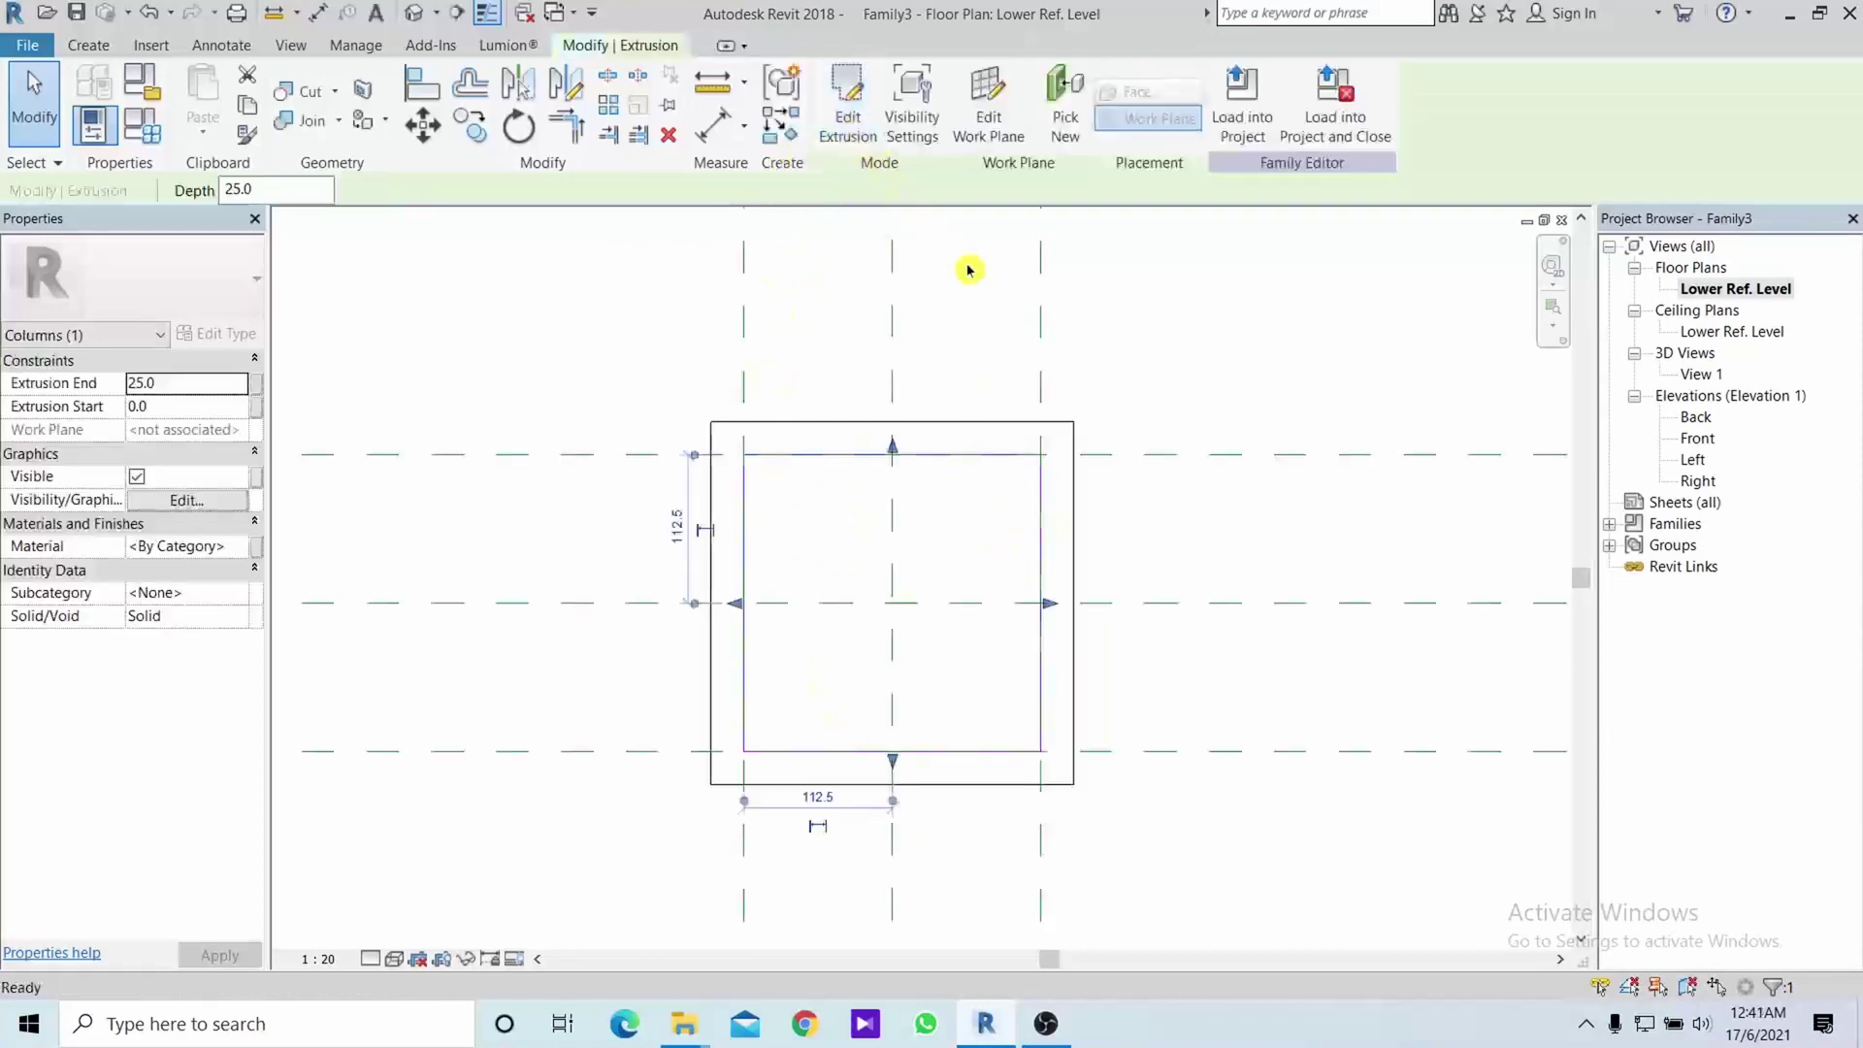
# Orbit the two-tier base in the 3D view, then open the Lower Ref. Level plan
pyautogui.doubleClick(1695, 417)
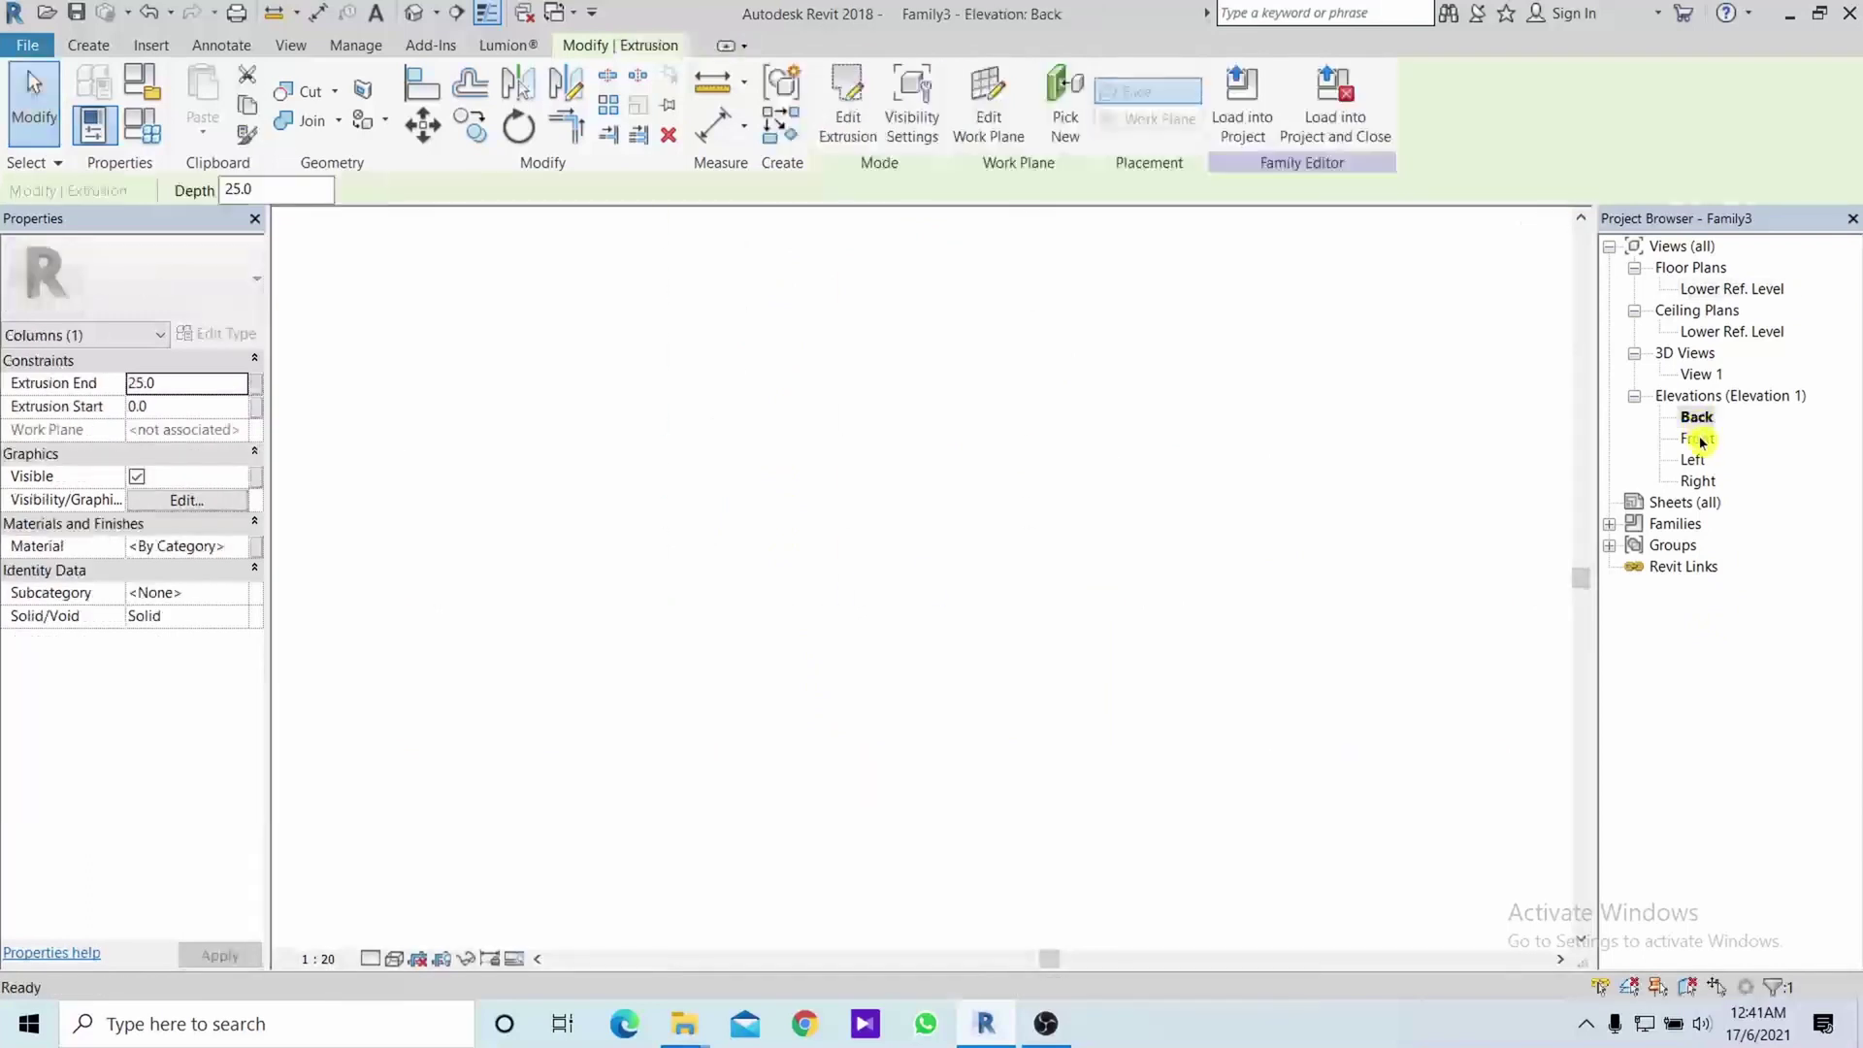
pyautogui.doubleClick(1697, 438)
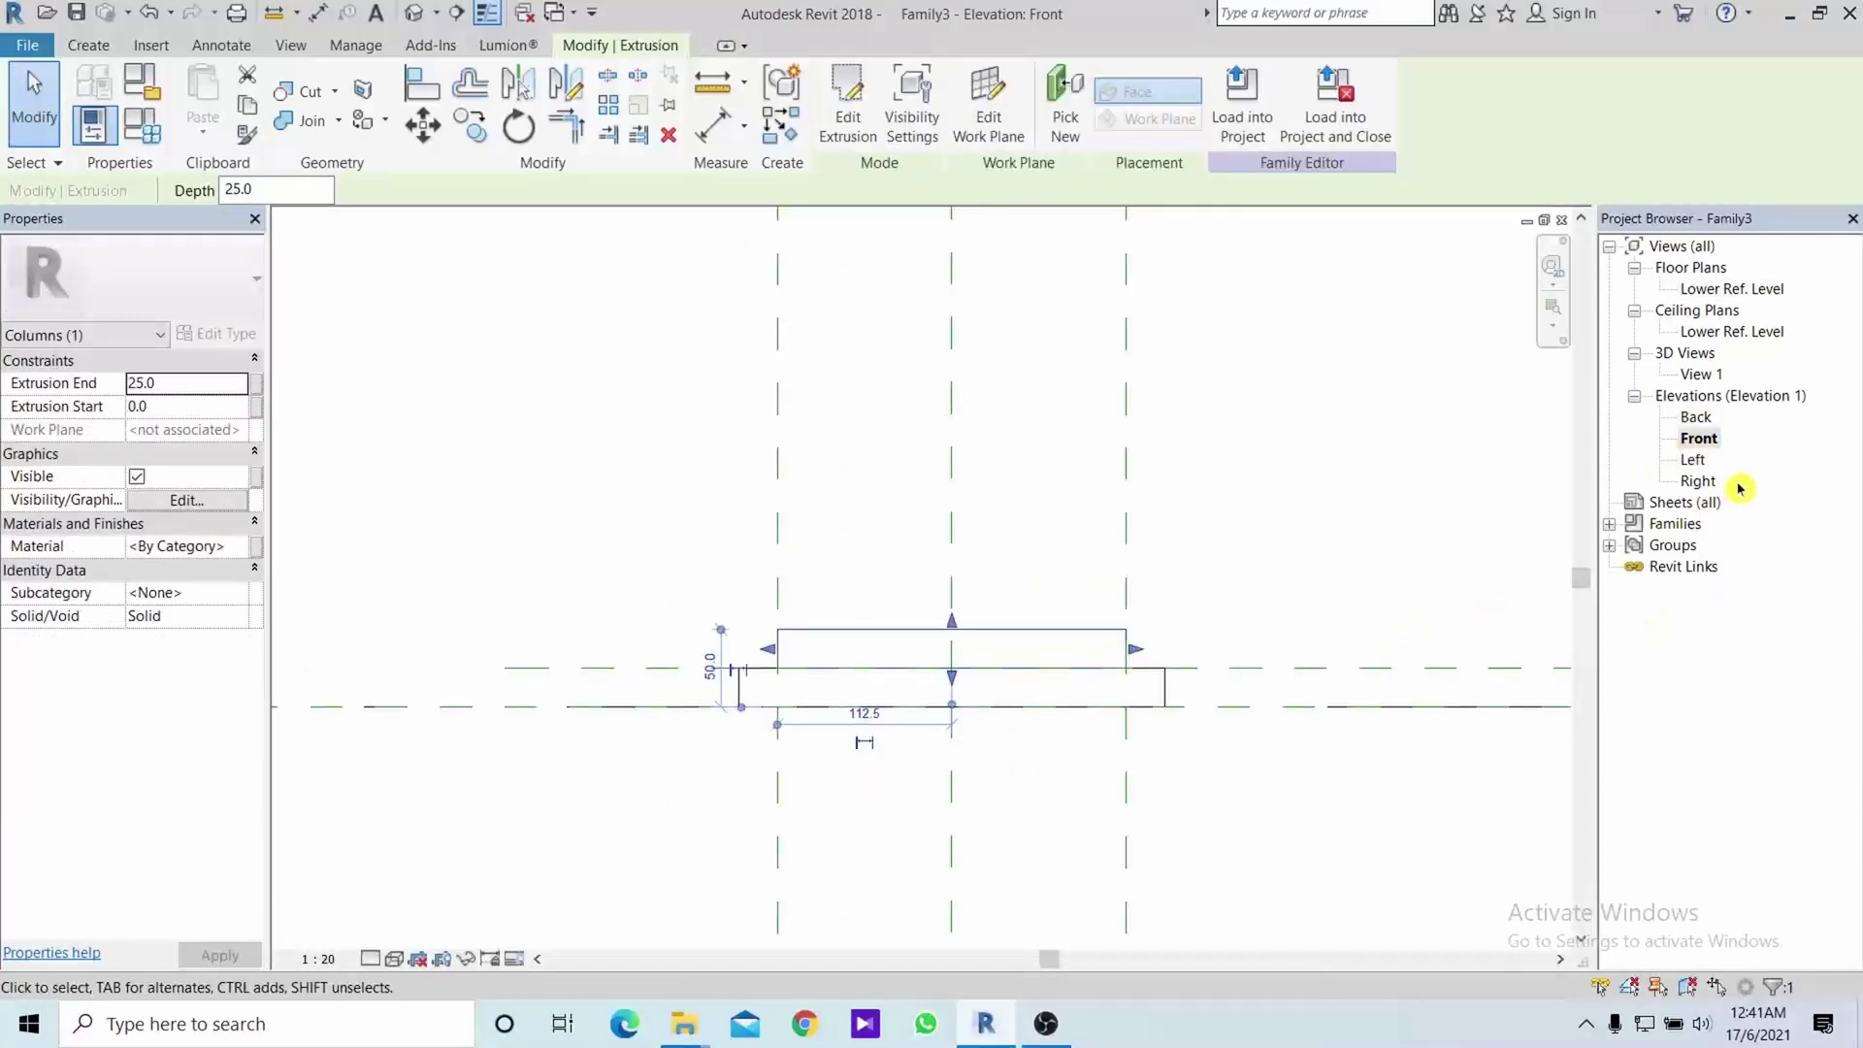
pyautogui.doubleClick(1695, 375)
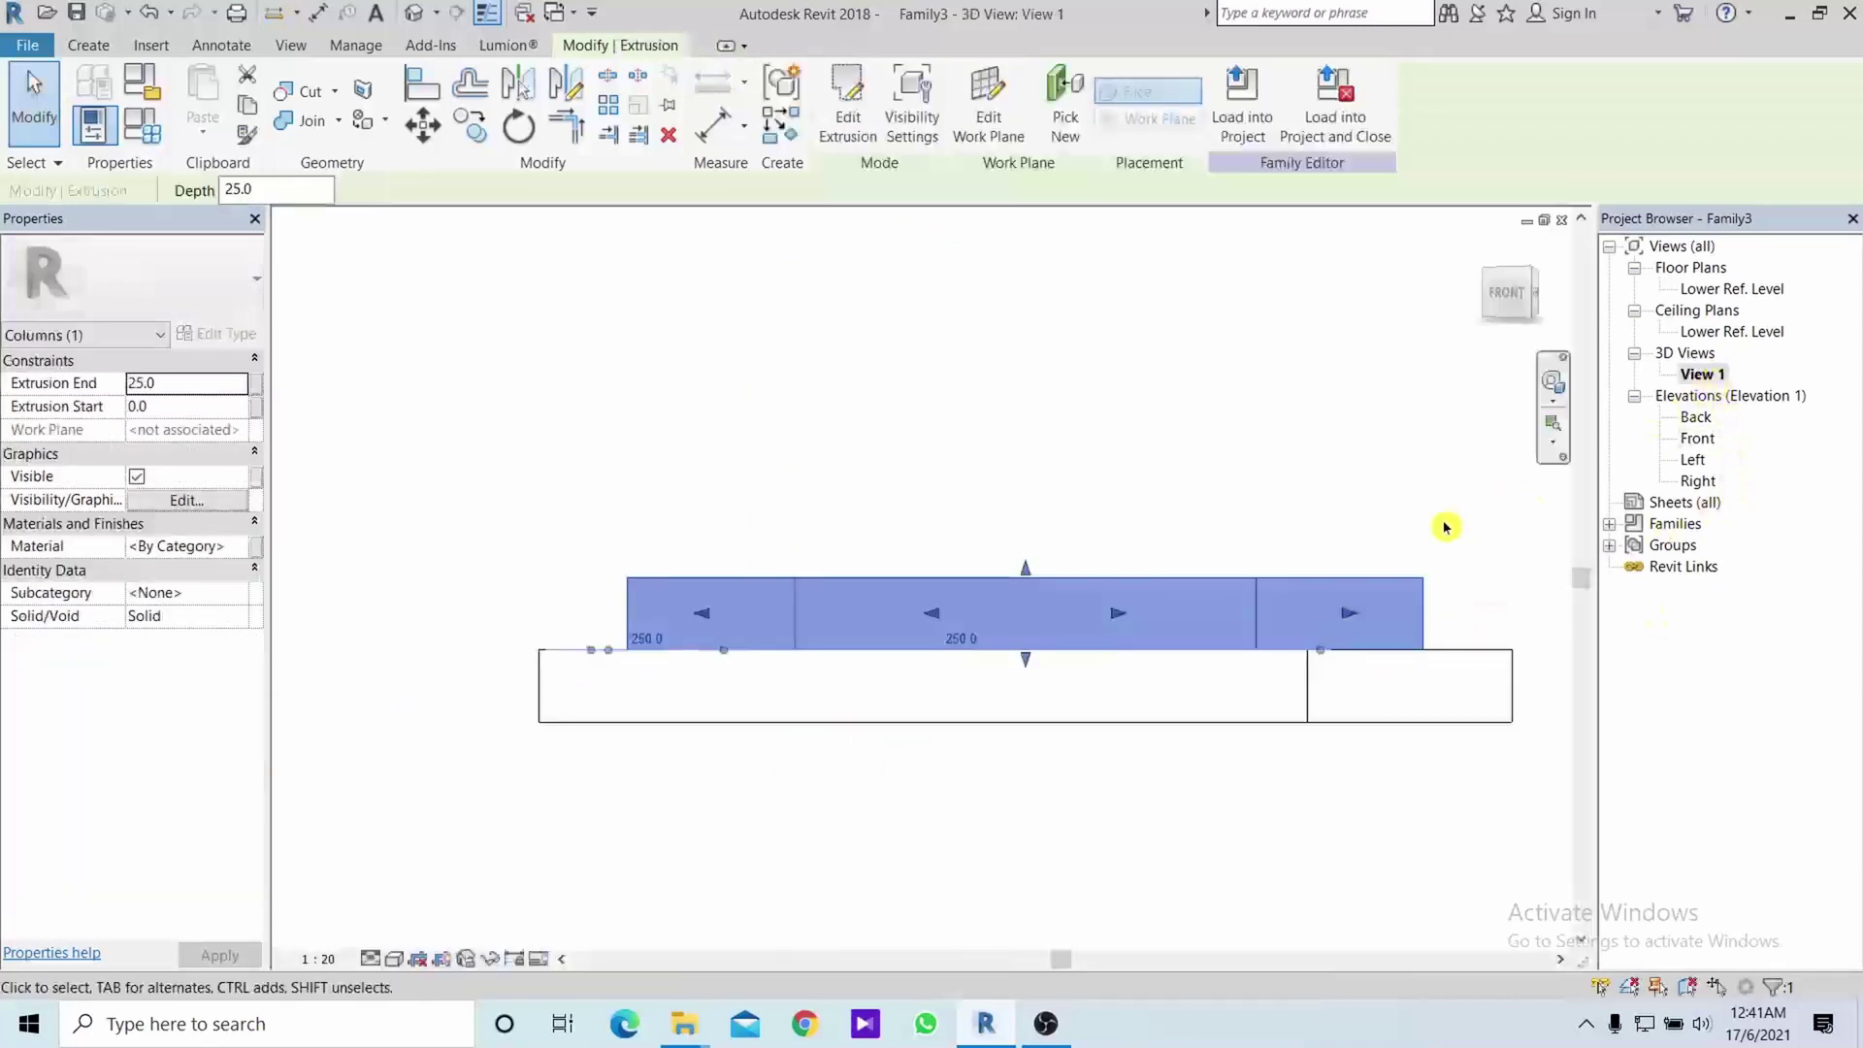
pyautogui.click(1401, 454)
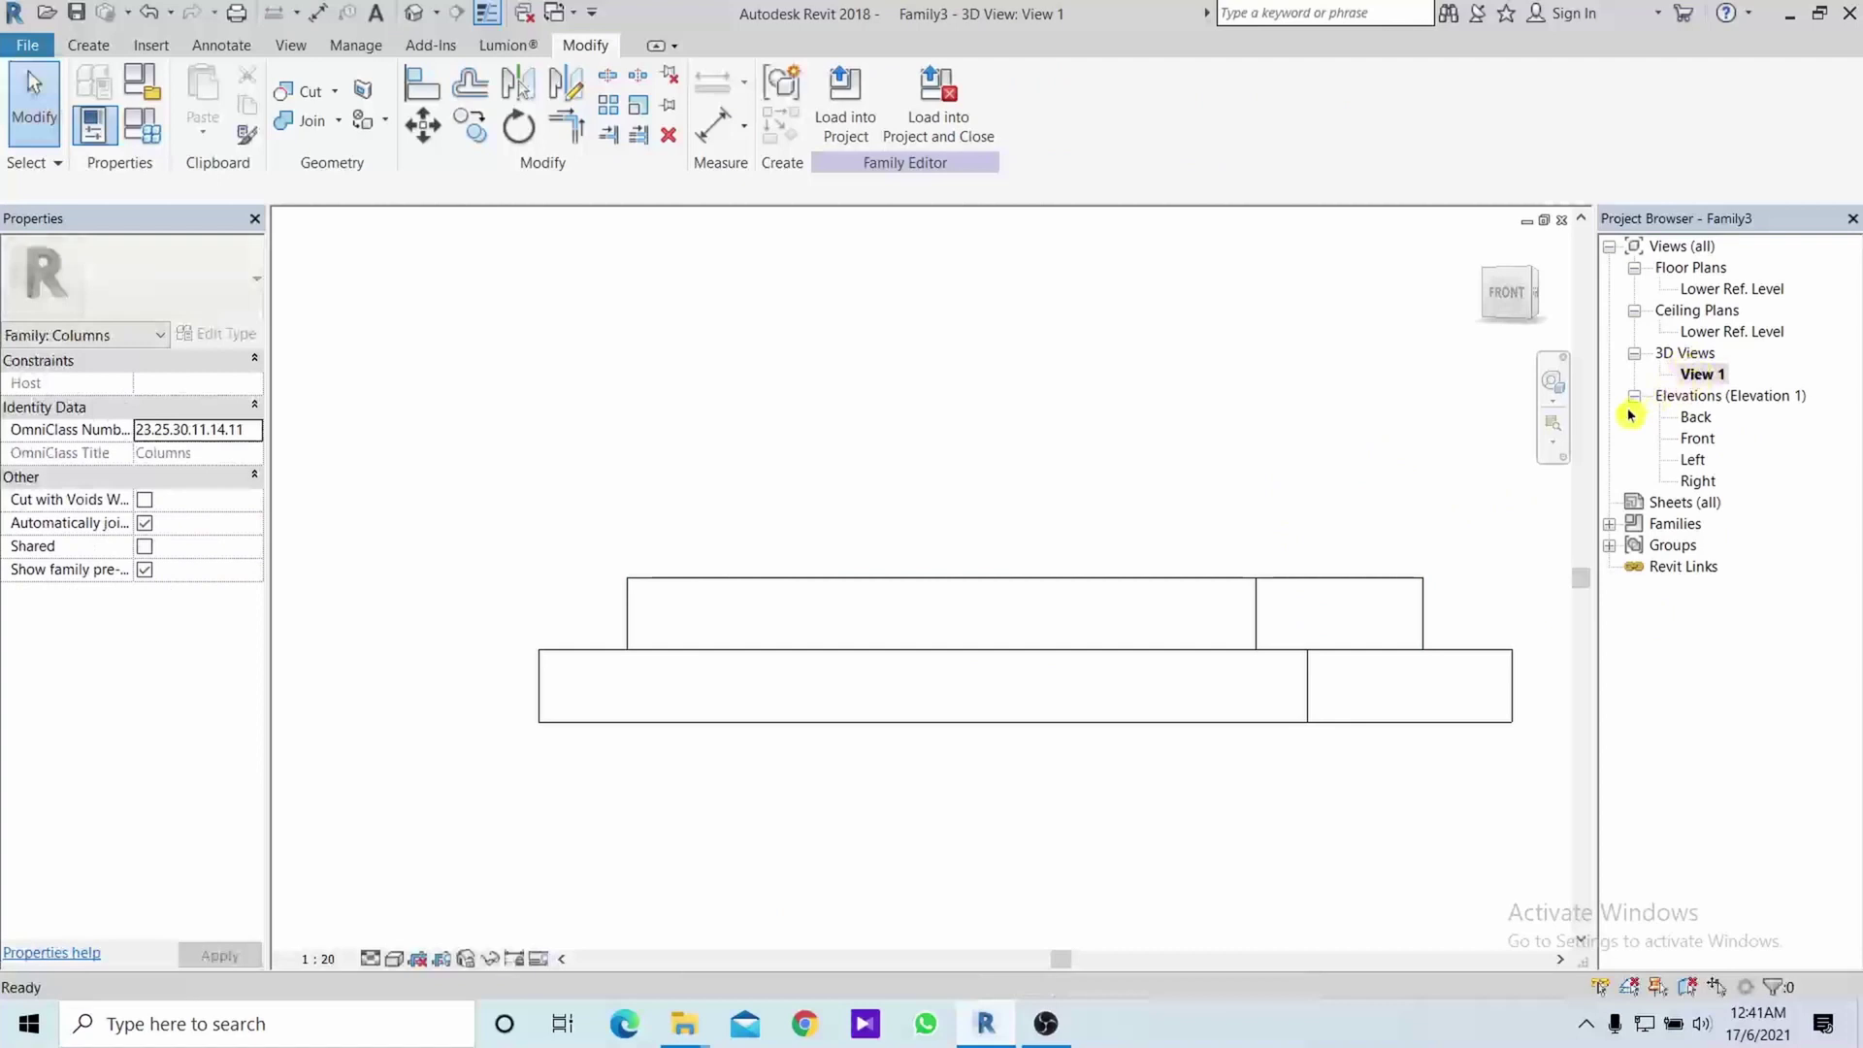
pyautogui.moveTo(1346, 561)
pyautogui.keyDown('shift'); pyautogui.mouseDown(button='middle')
pyautogui.moveTo(1169, 655)
pyautogui.moveTo(996, 658)
pyautogui.moveTo(882, 593)
pyautogui.mouseUp(button='middle'); pyautogui.keyUp('shift')
pyautogui.scroll(-3, 1168, 655)
pyautogui.scroll(-2, 1145, 654)
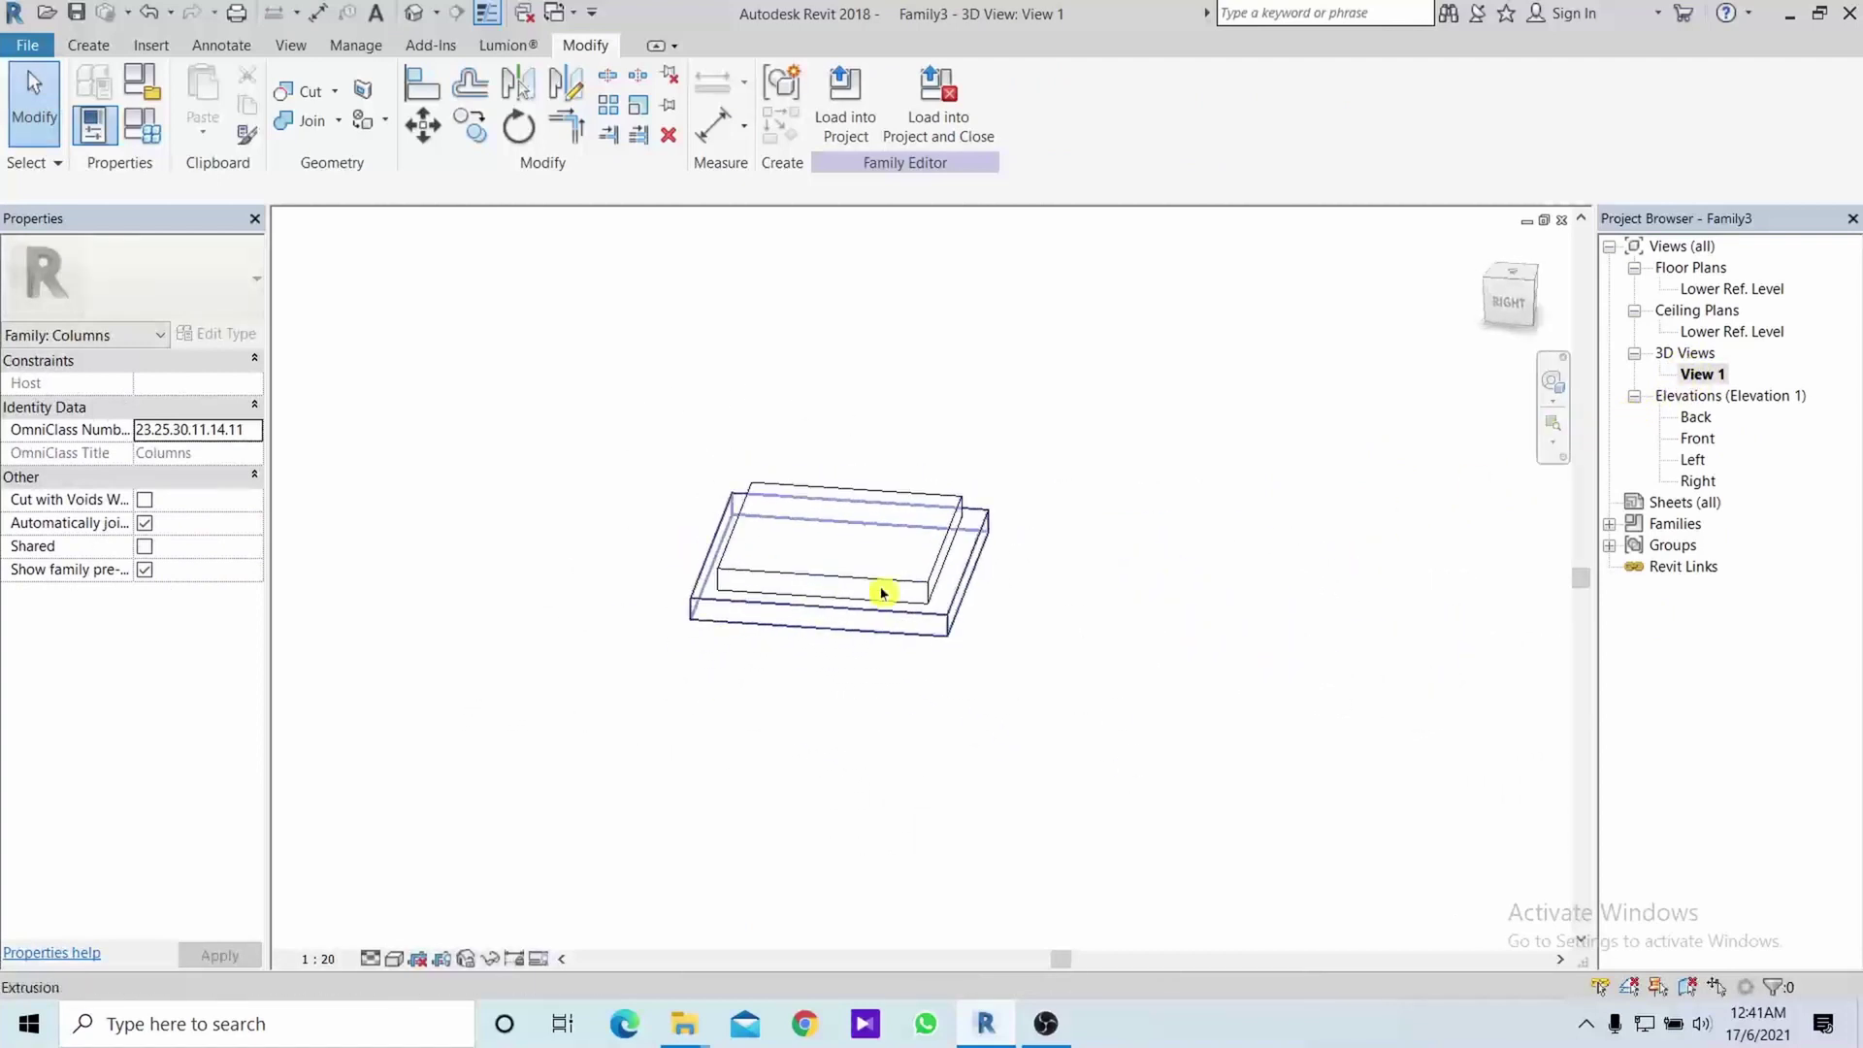
pyautogui.doubleClick(1696, 418)
pyautogui.doubleClick(1715, 290)
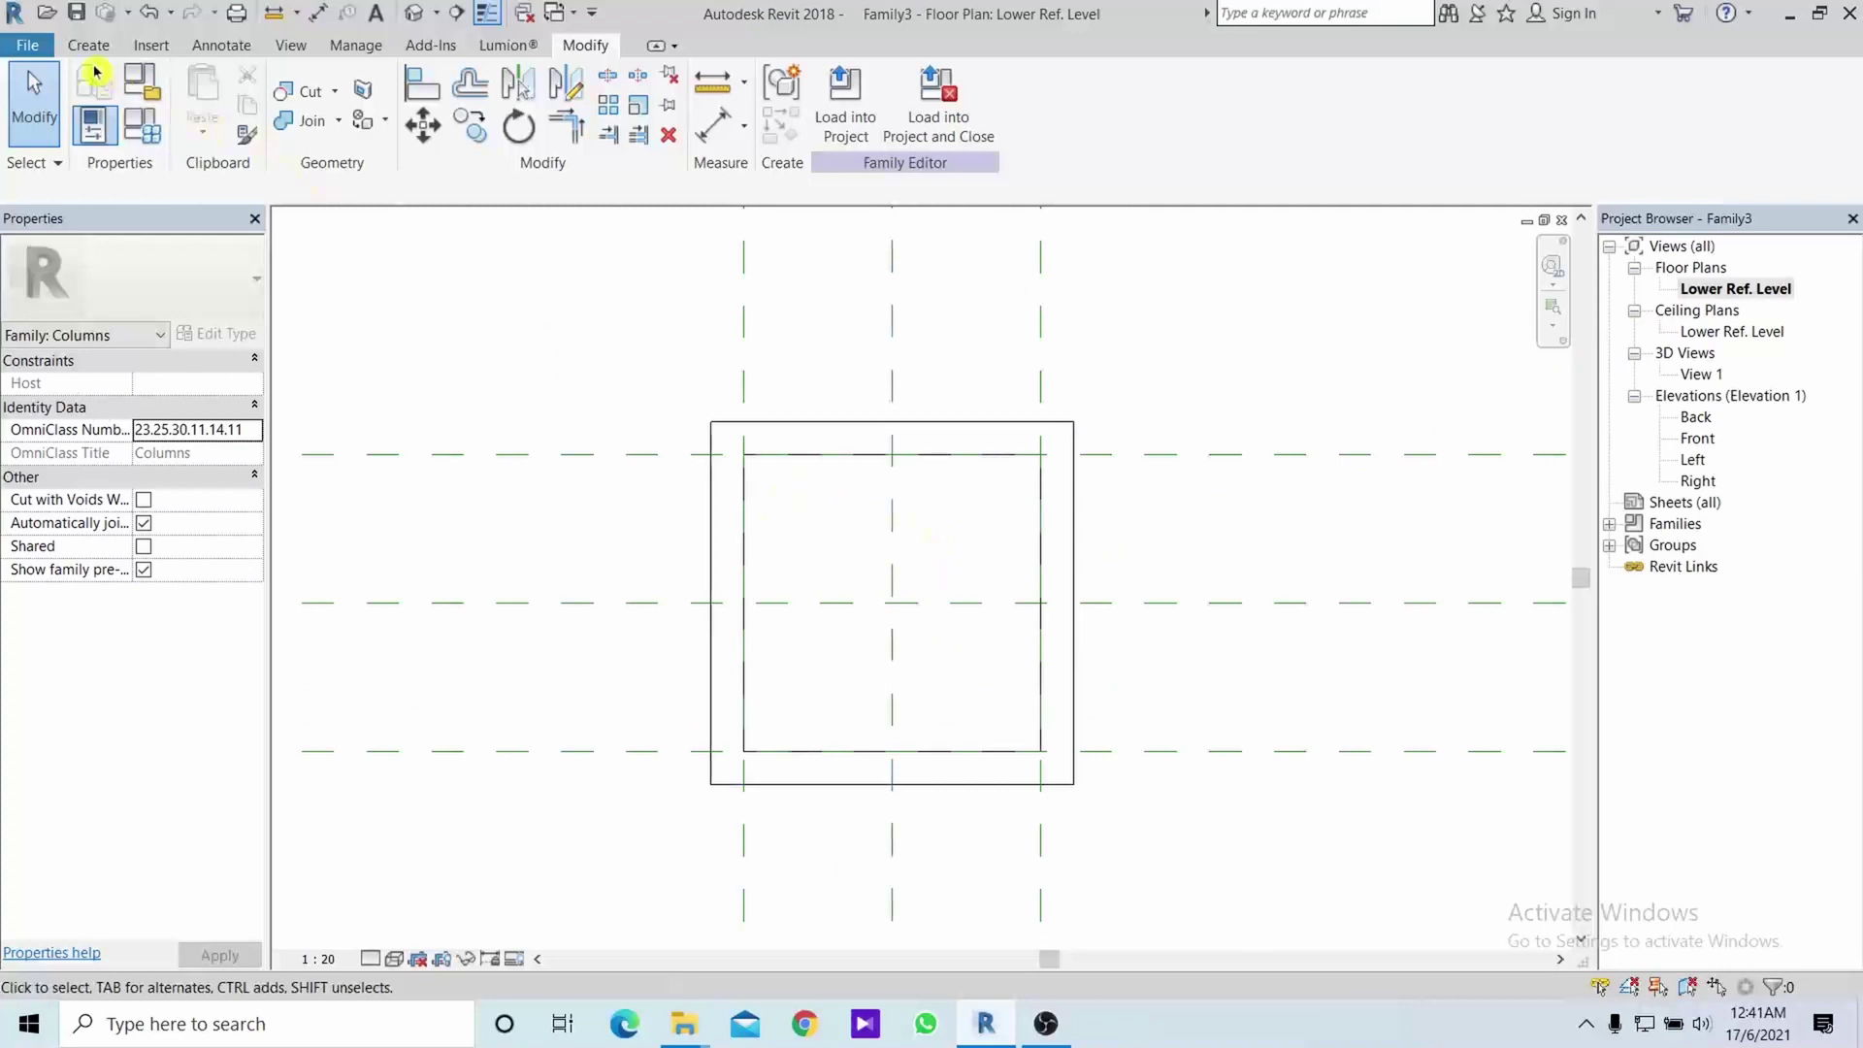
pyautogui.moveTo(1023, 634); pyautogui.dragTo(976, 521, button='middle')
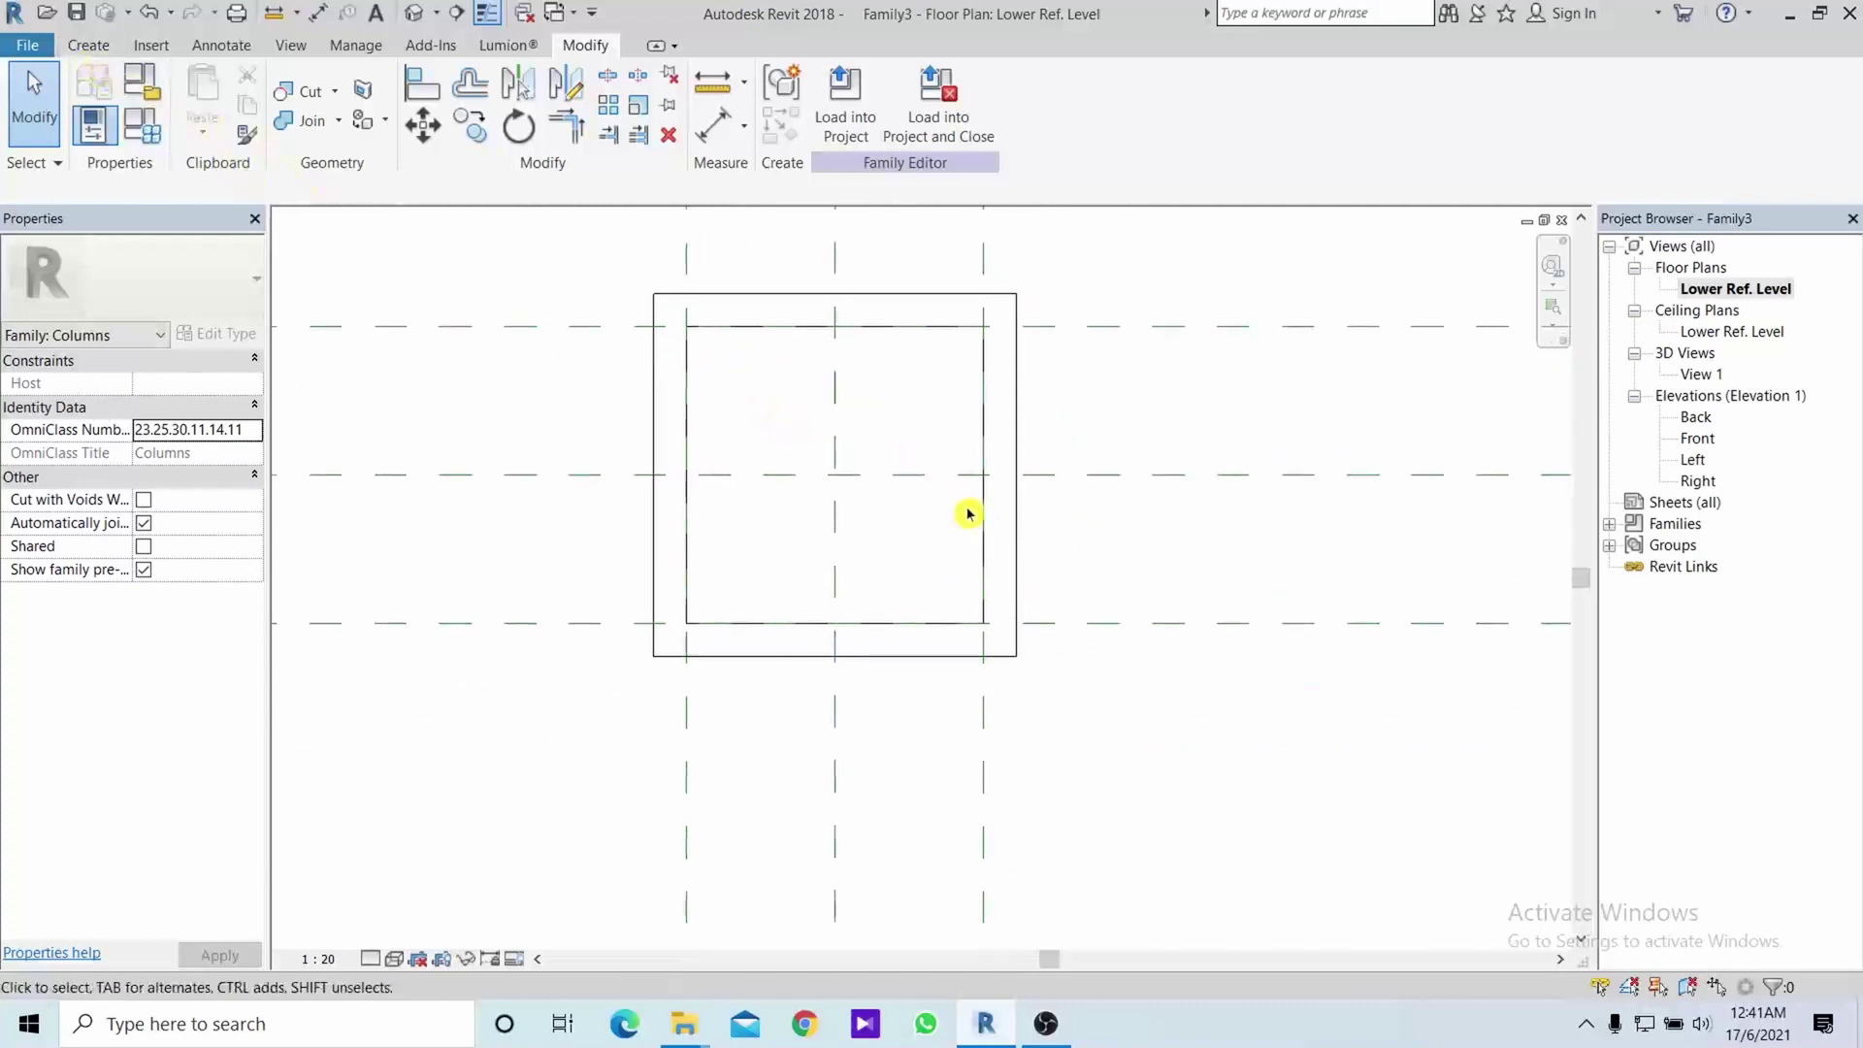
# Start a solid extrusion with Extrusion Start 50 and Extrusion End 900
pyautogui.click(108, 50)
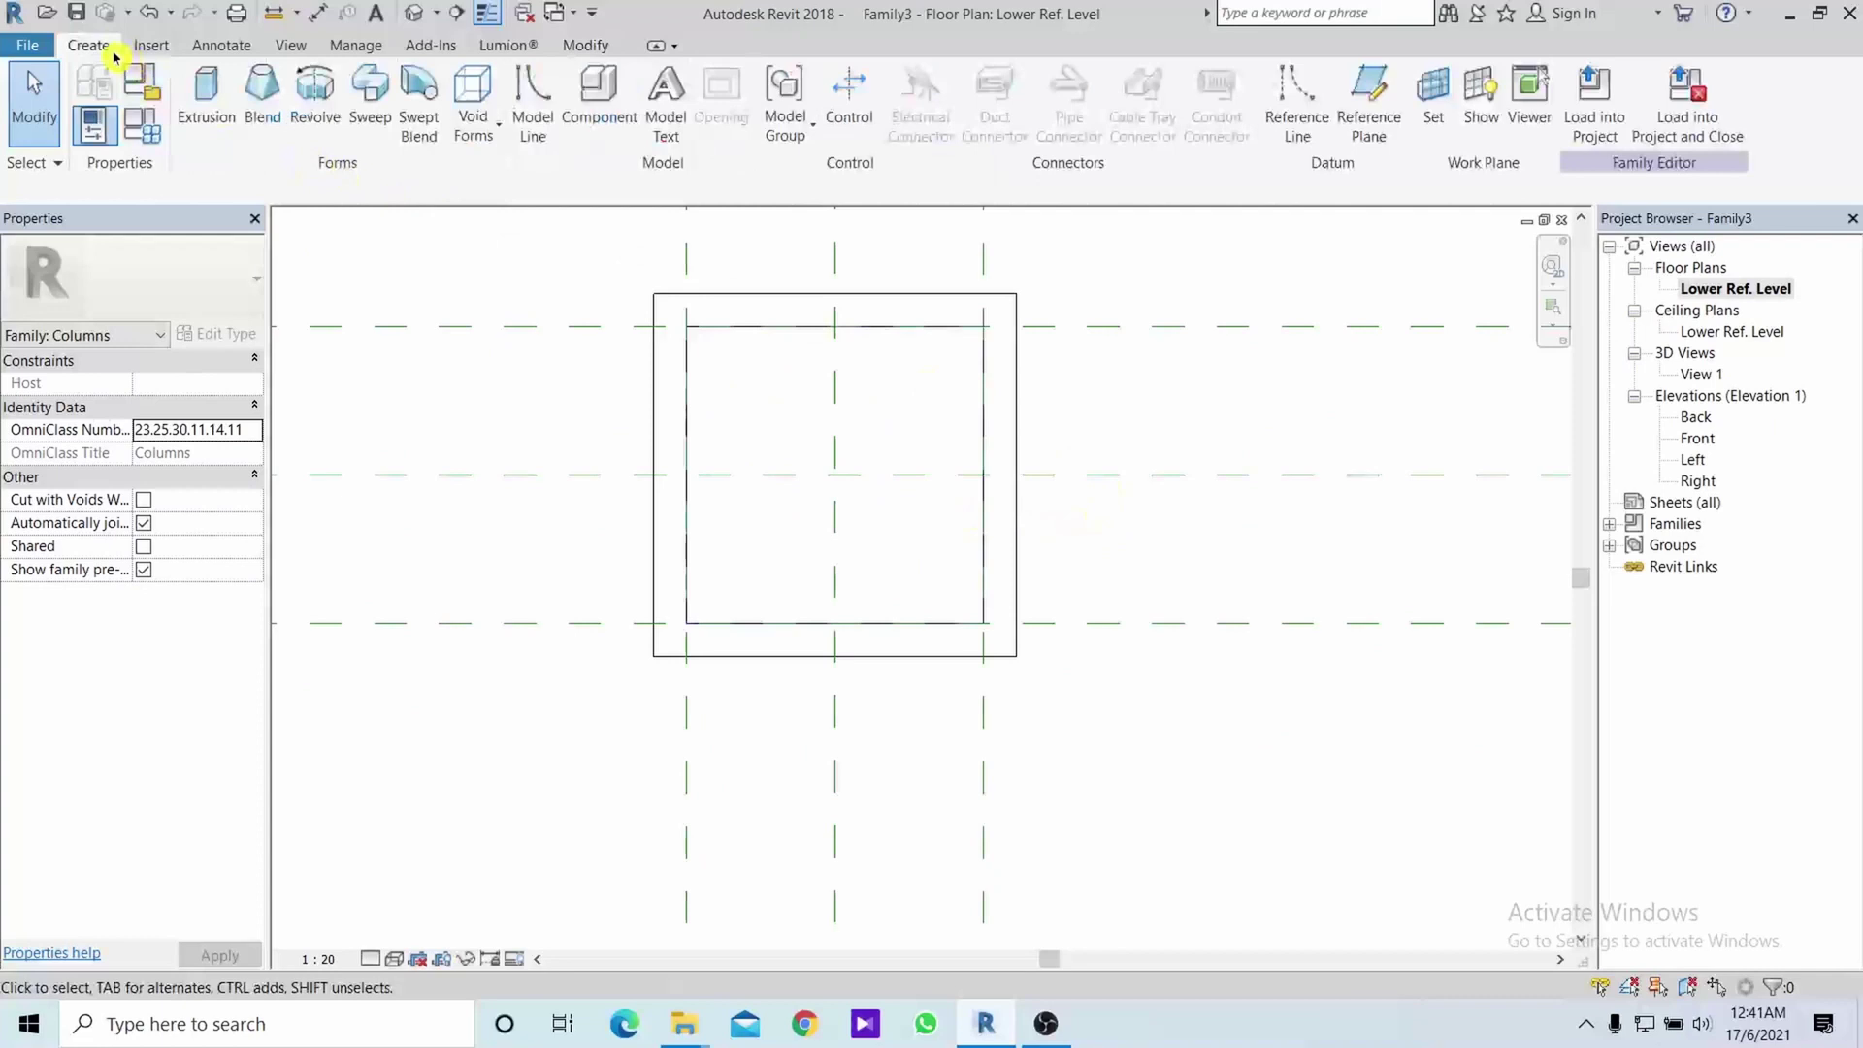
pyautogui.click(213, 102)
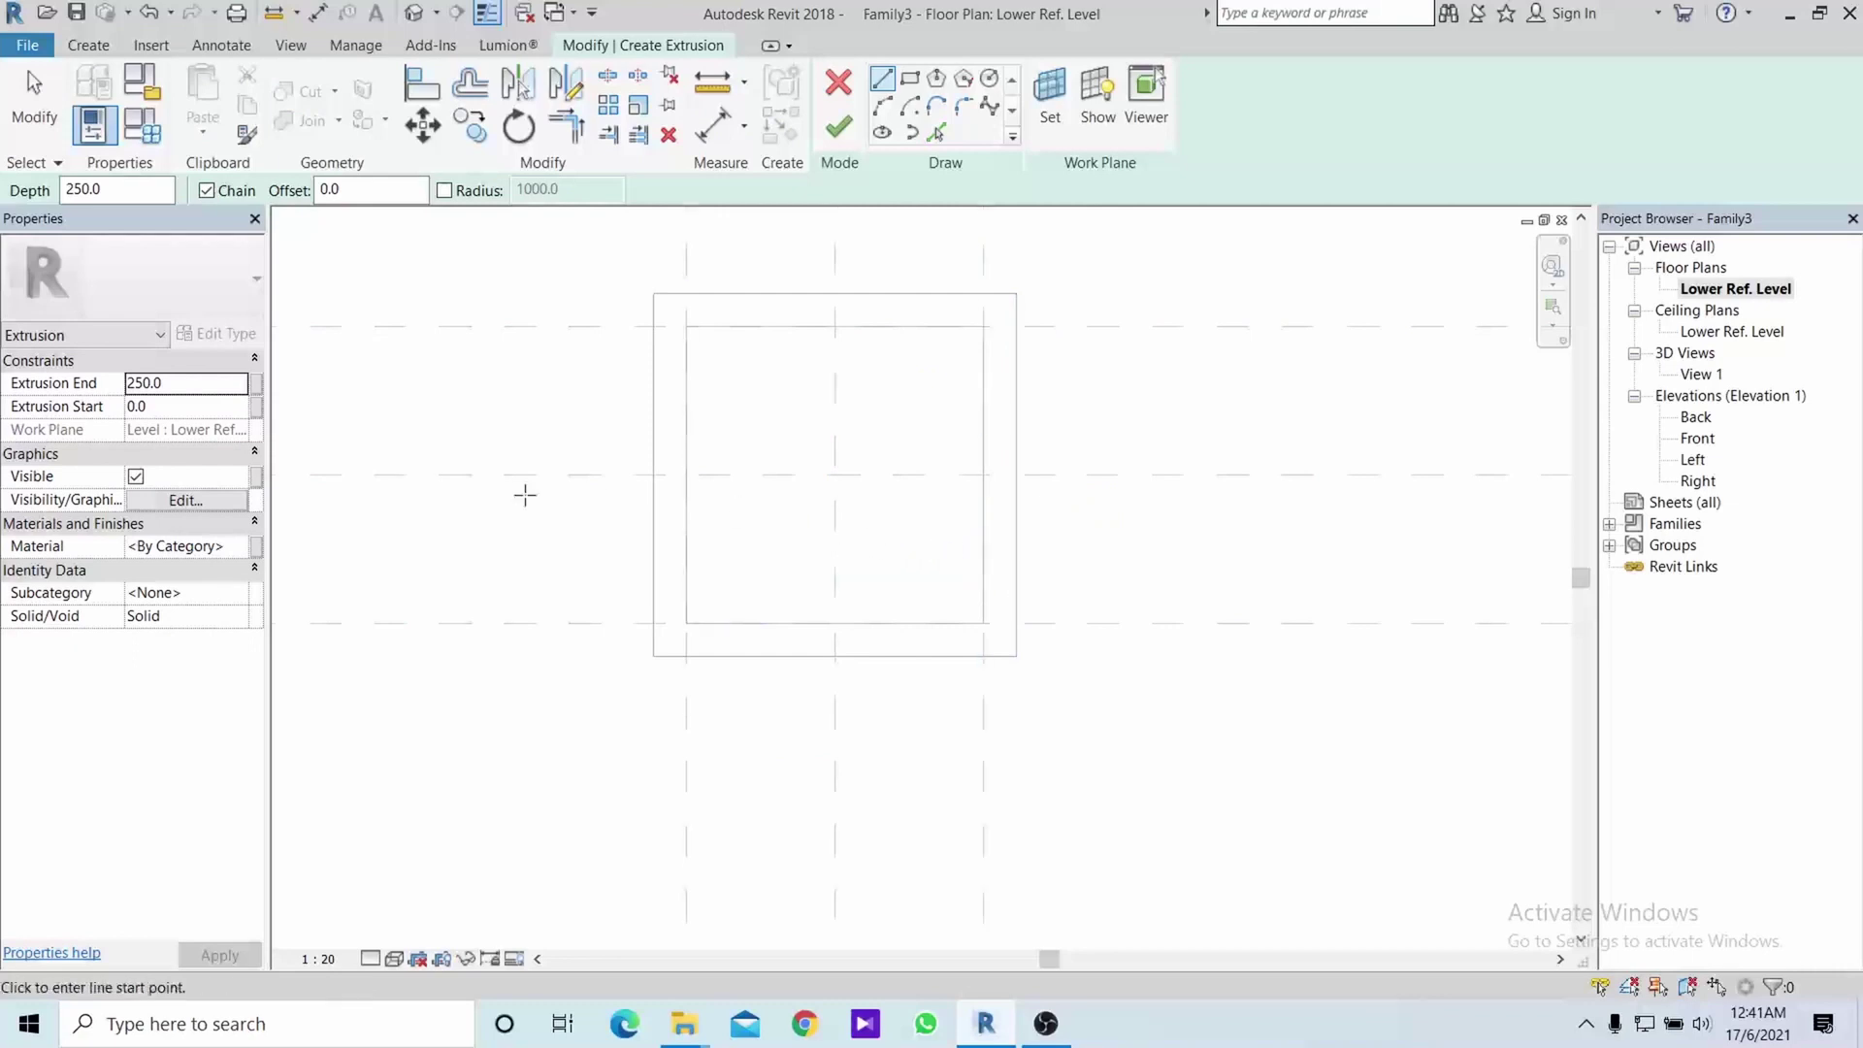
pyautogui.click(162, 408)
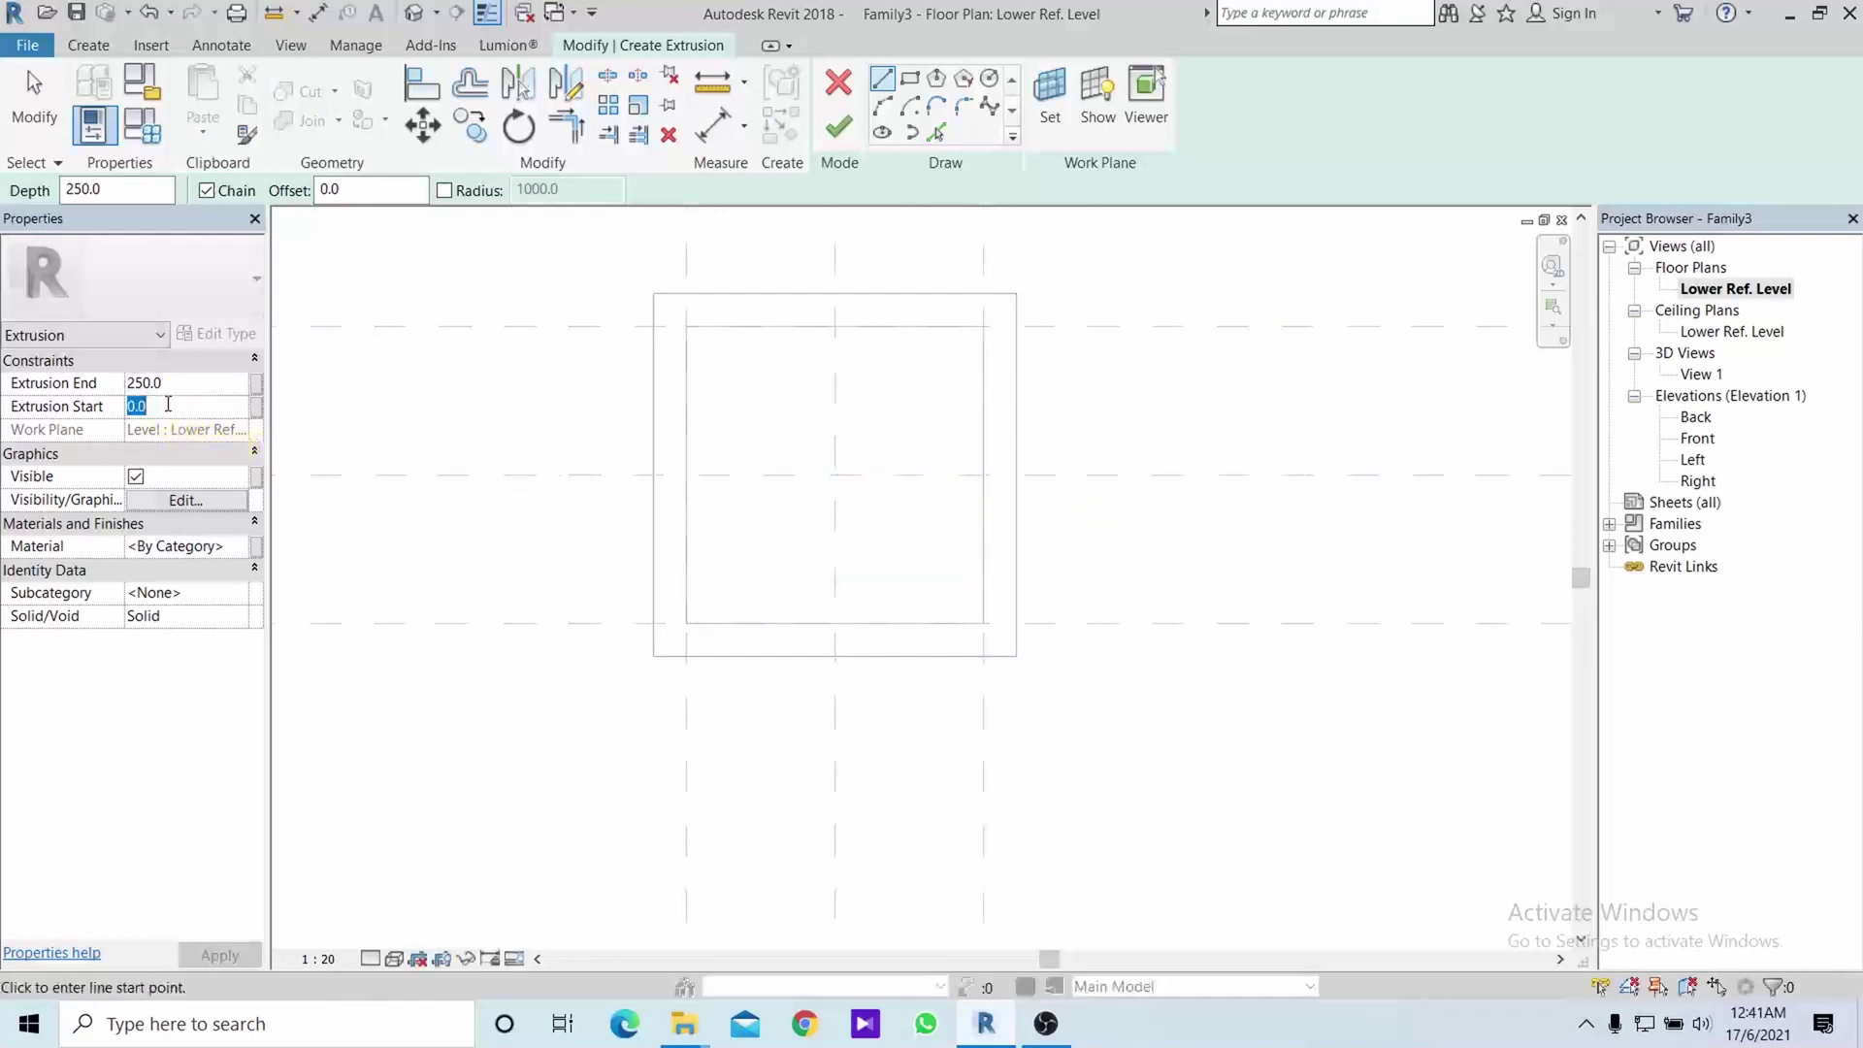
pyautogui.write('50')
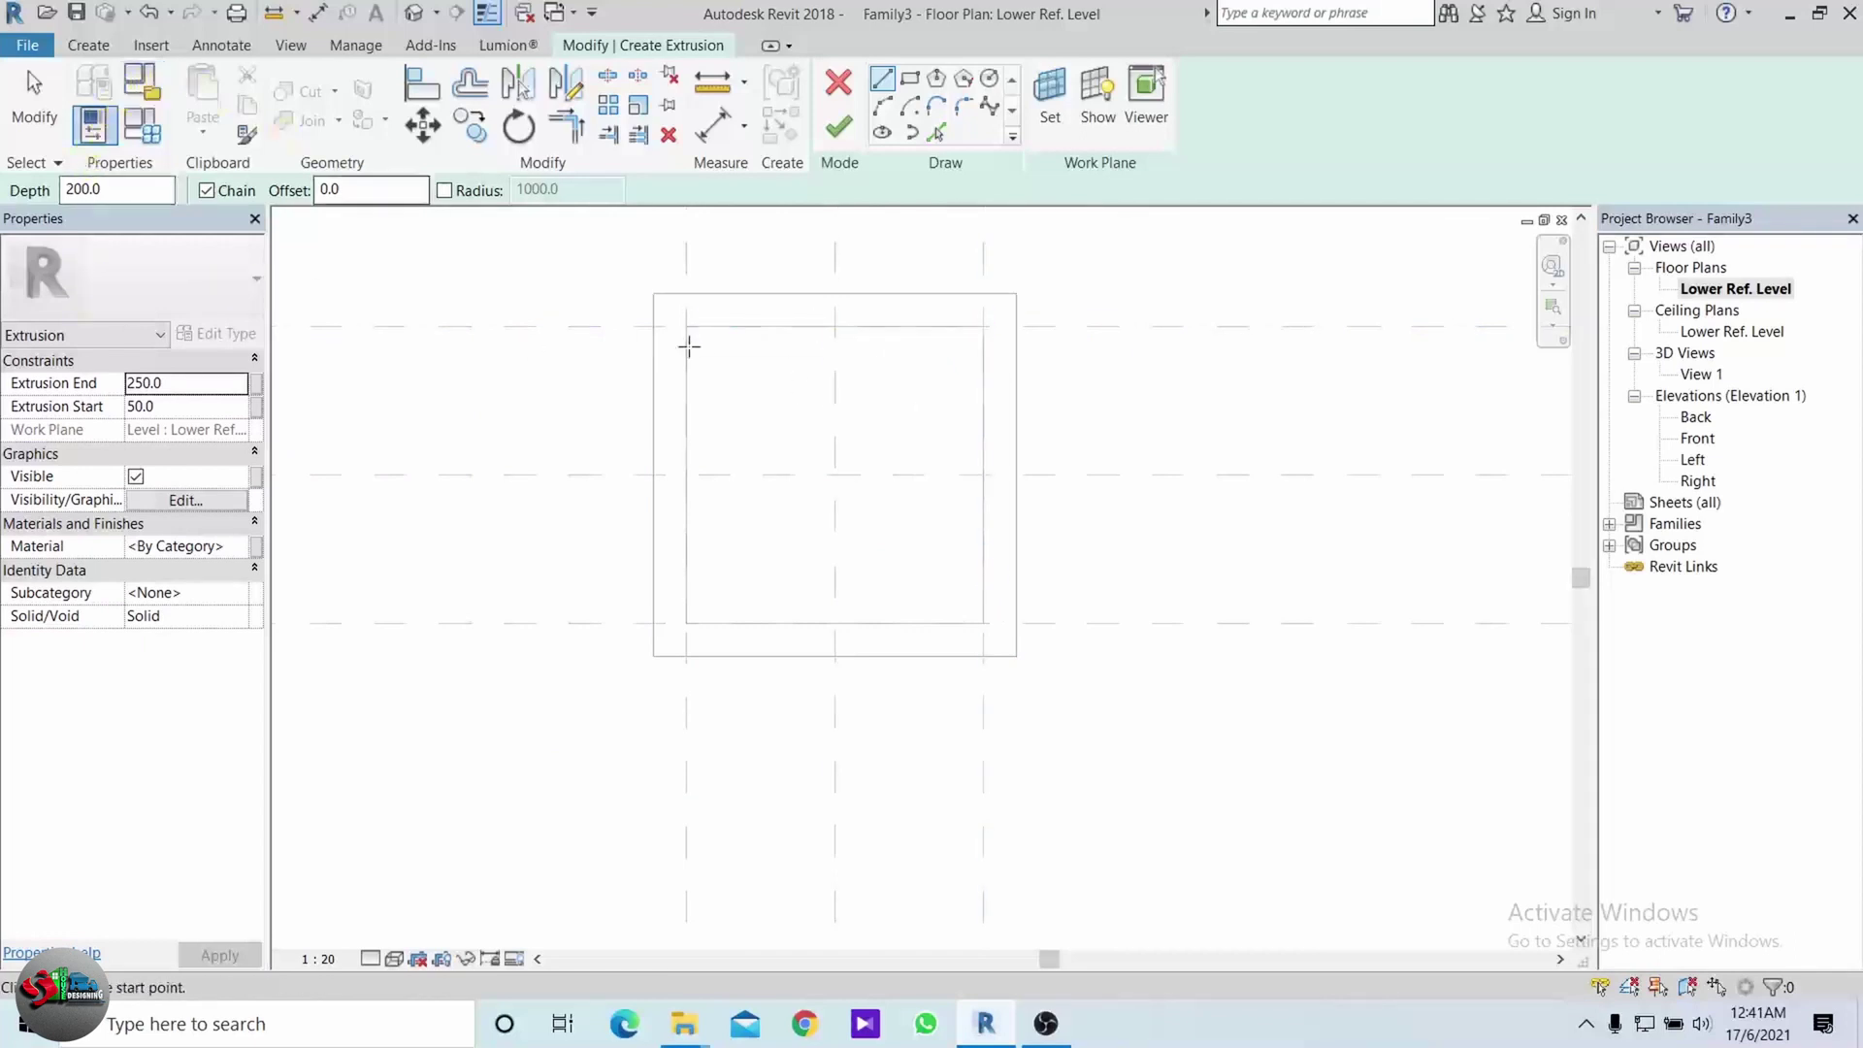
pyautogui.click(202, 385)
pyautogui.write('900')
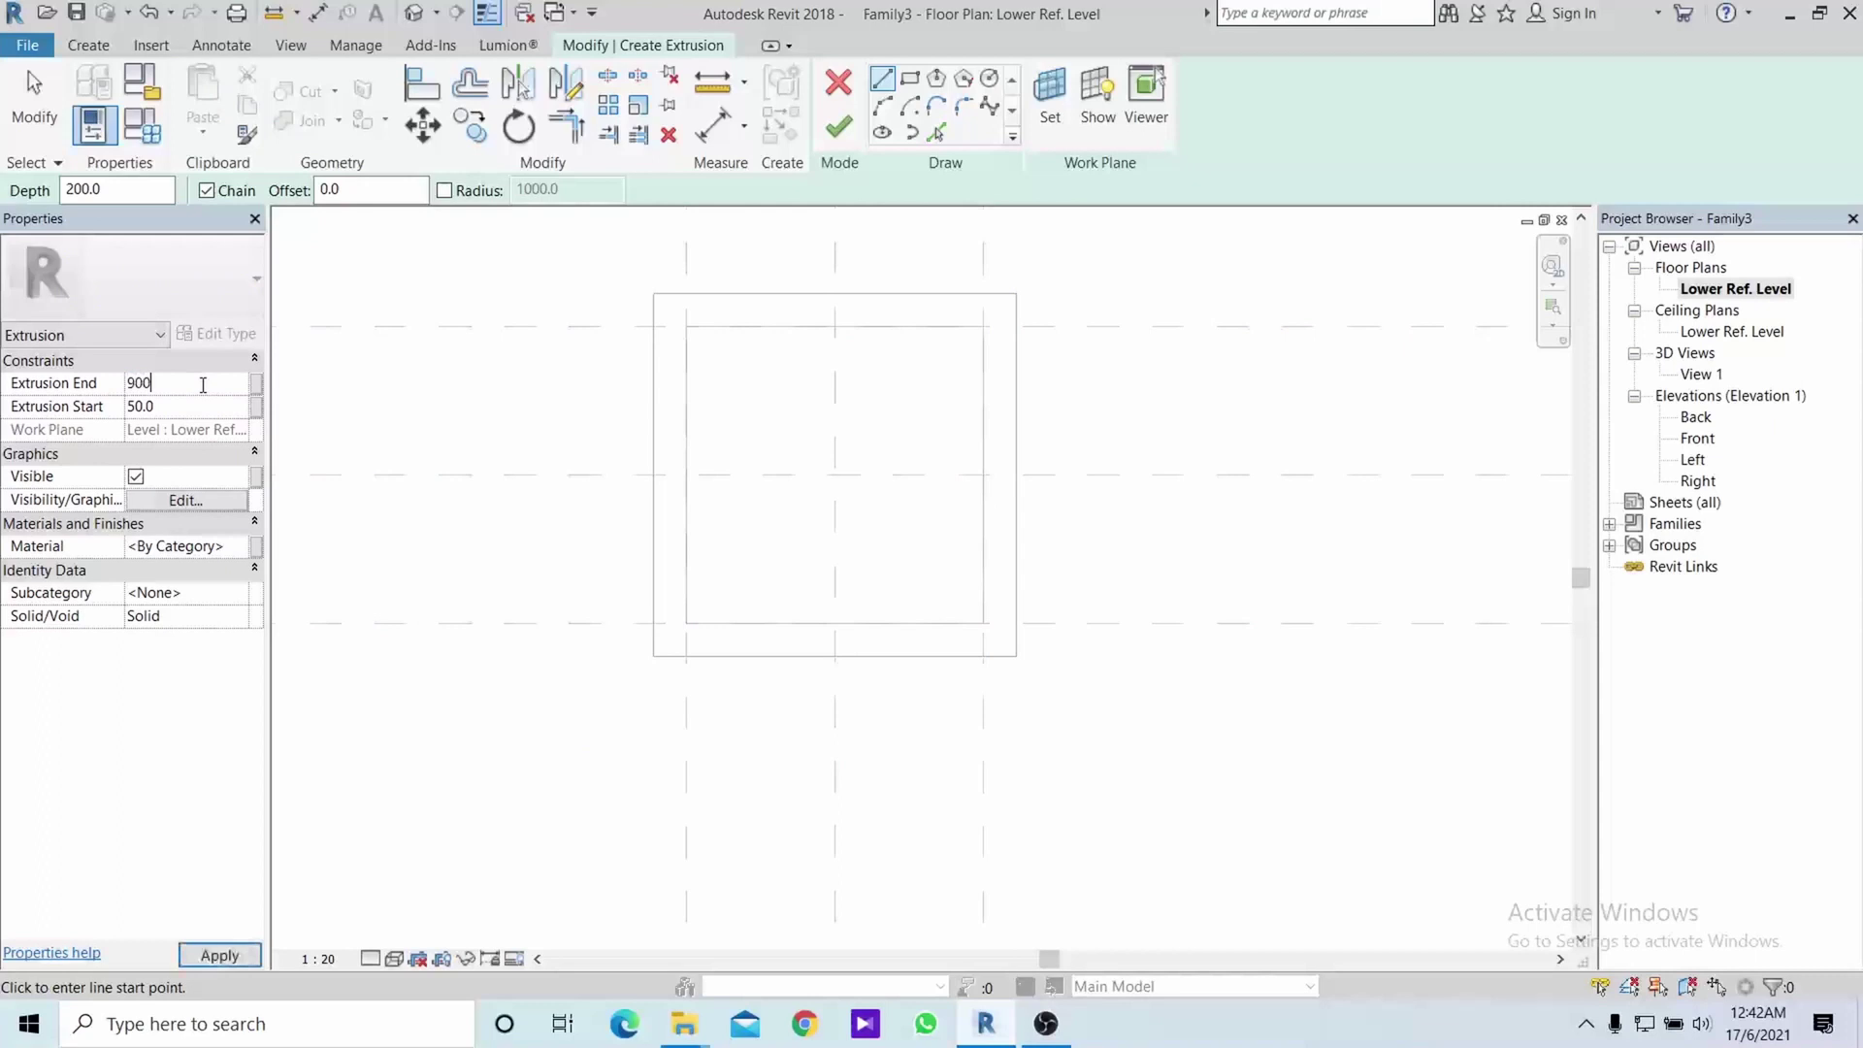
pyautogui.press('Return')
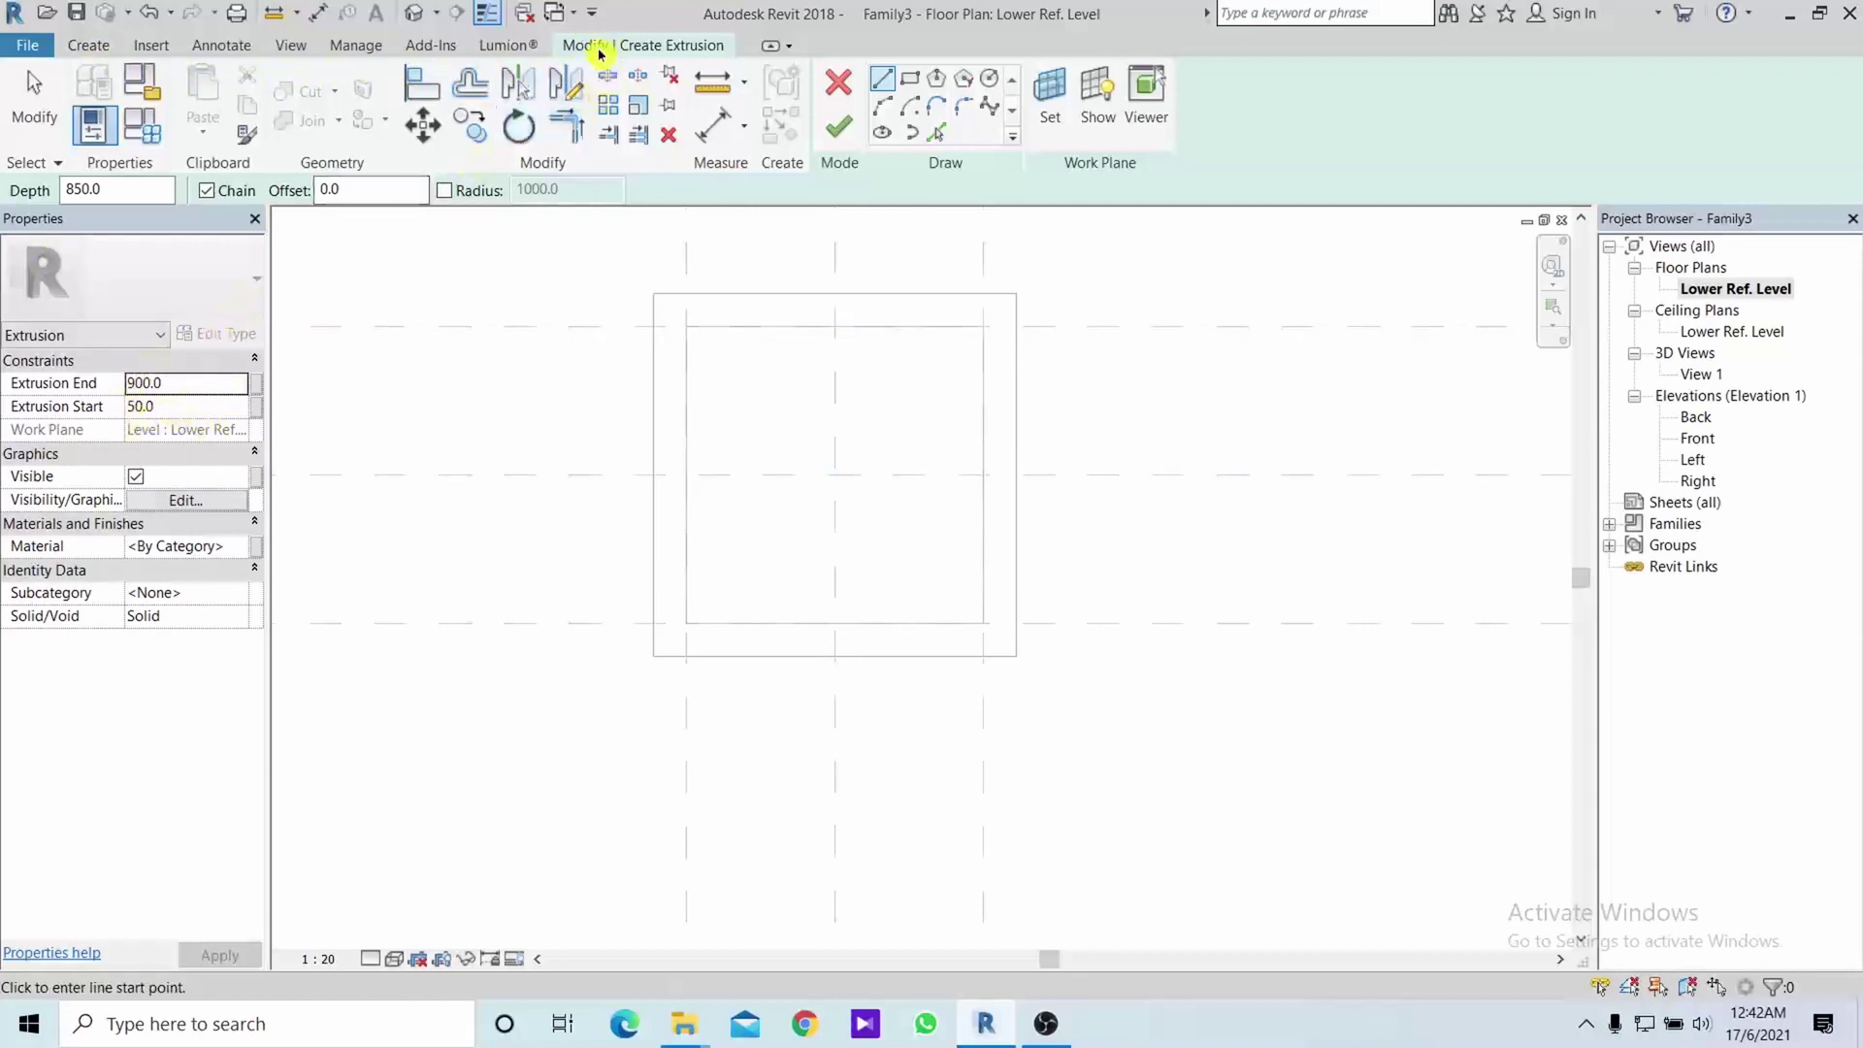
# Sketch a rectangle offset 15 inside the inner square and finish the 195-square shaft
pyautogui.click(911, 82)
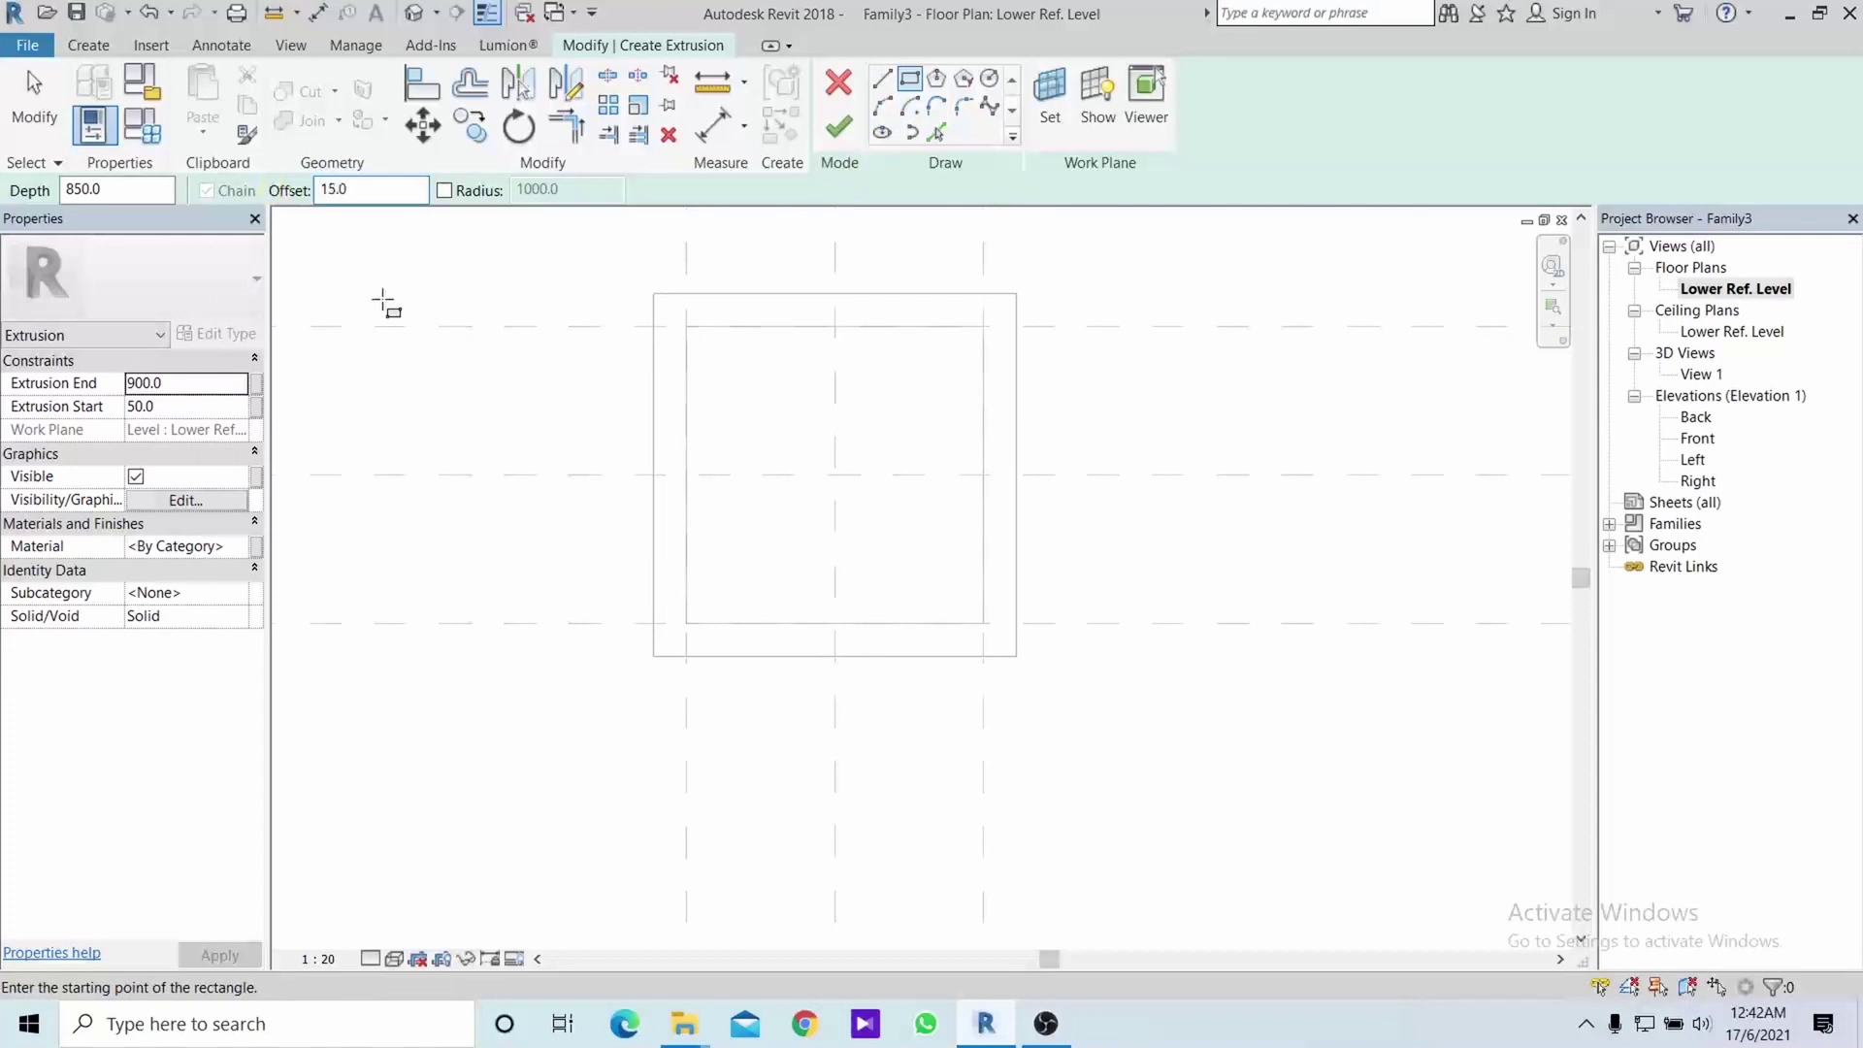
pyautogui.click(686, 326)
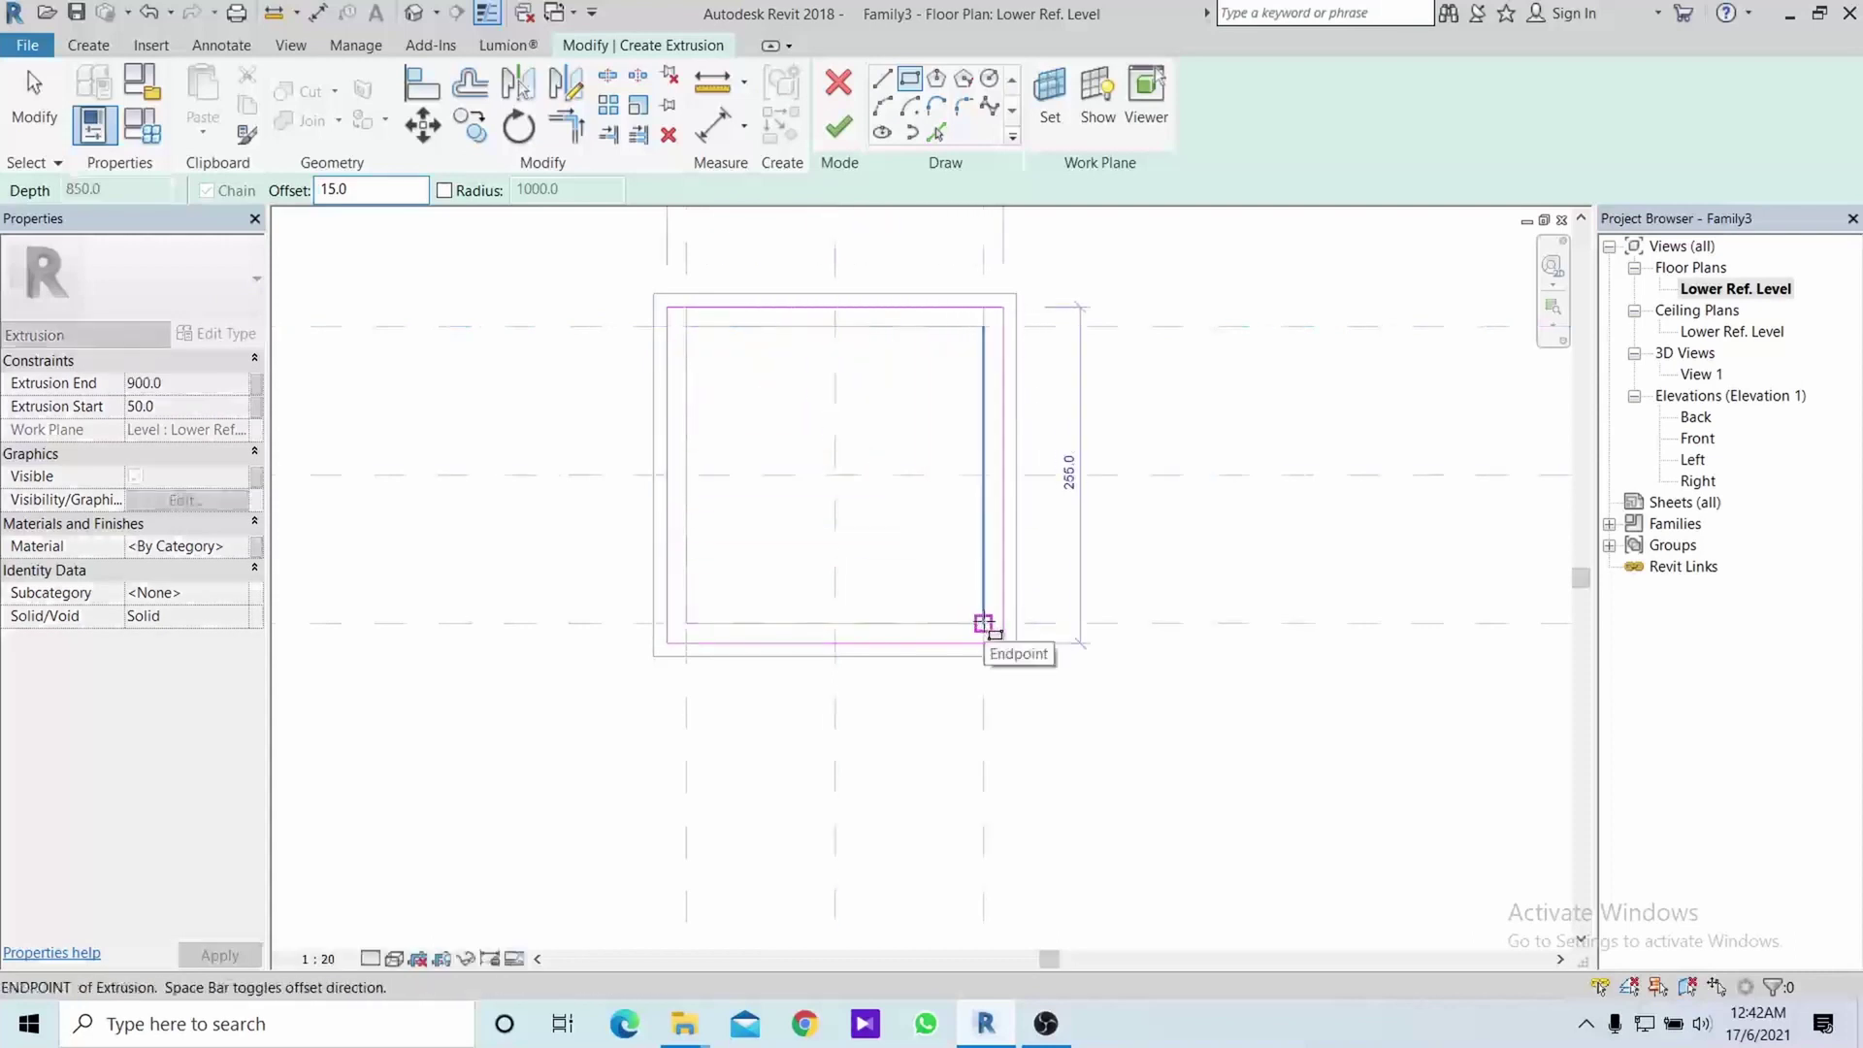
pyautogui.press('space')
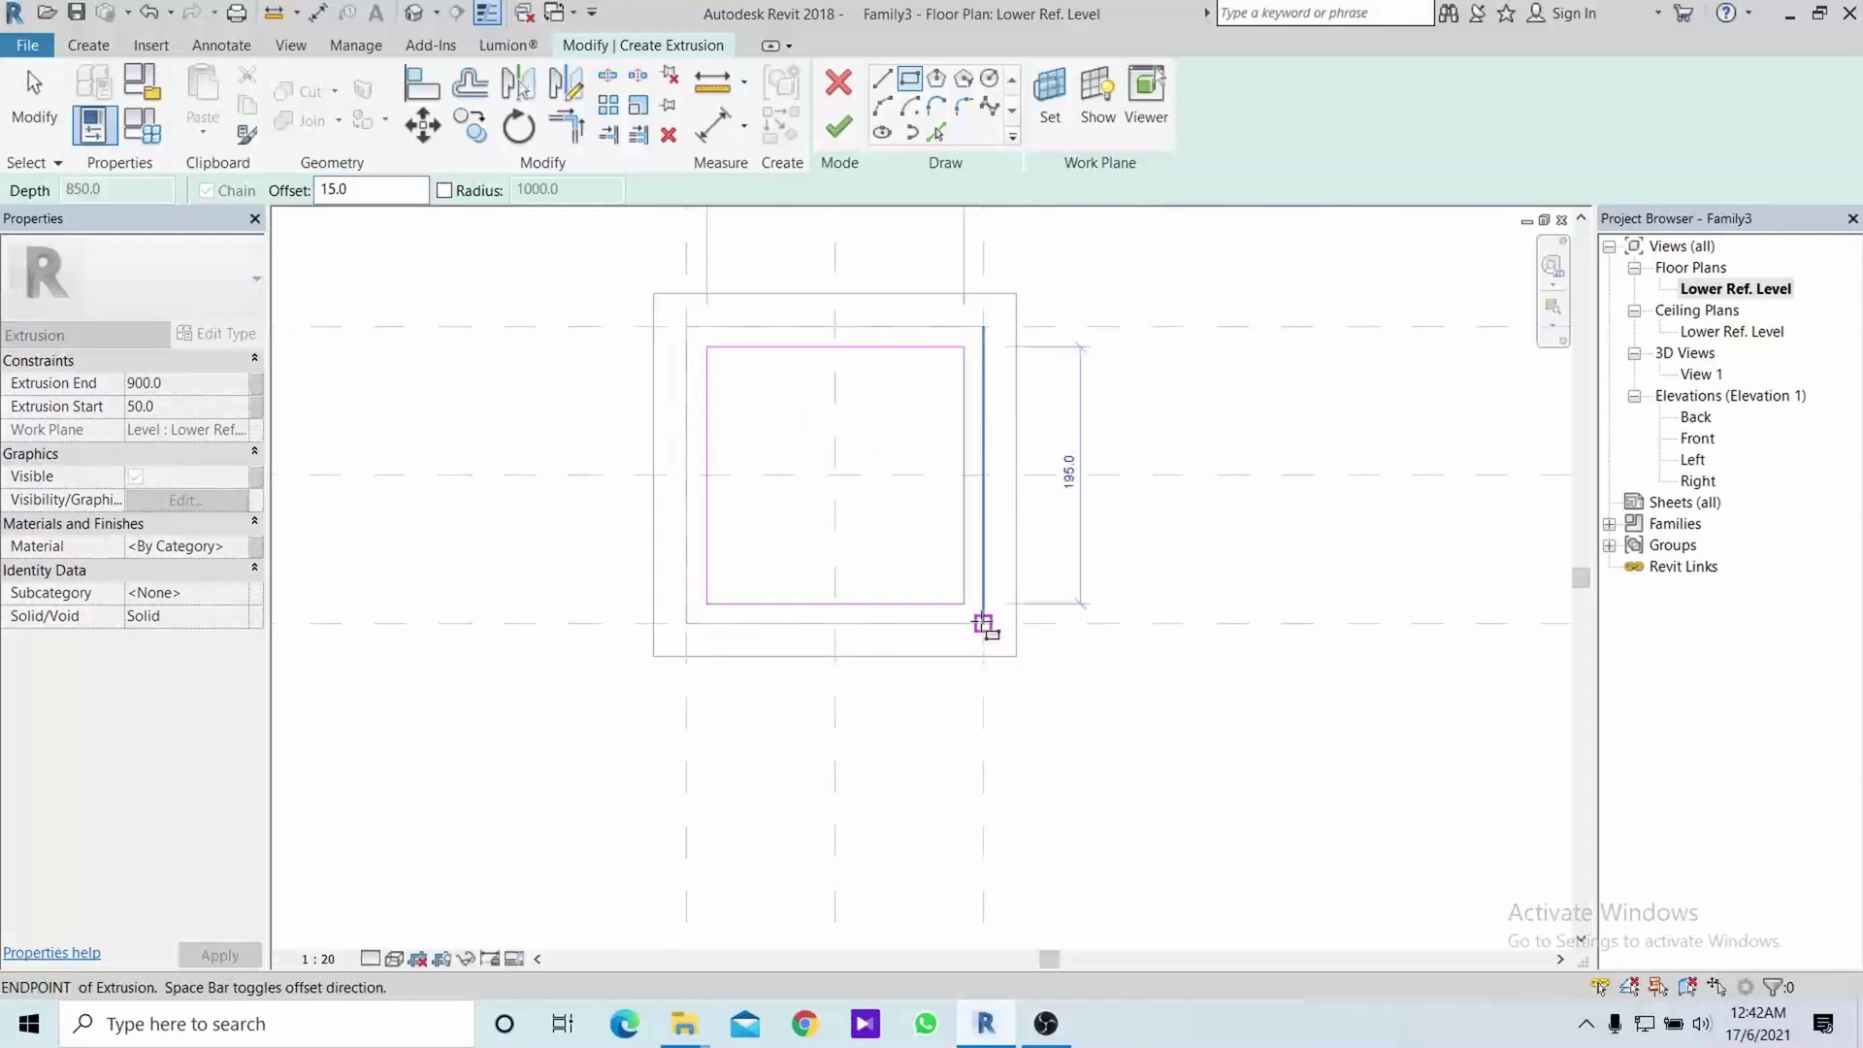
pyautogui.click(984, 626)
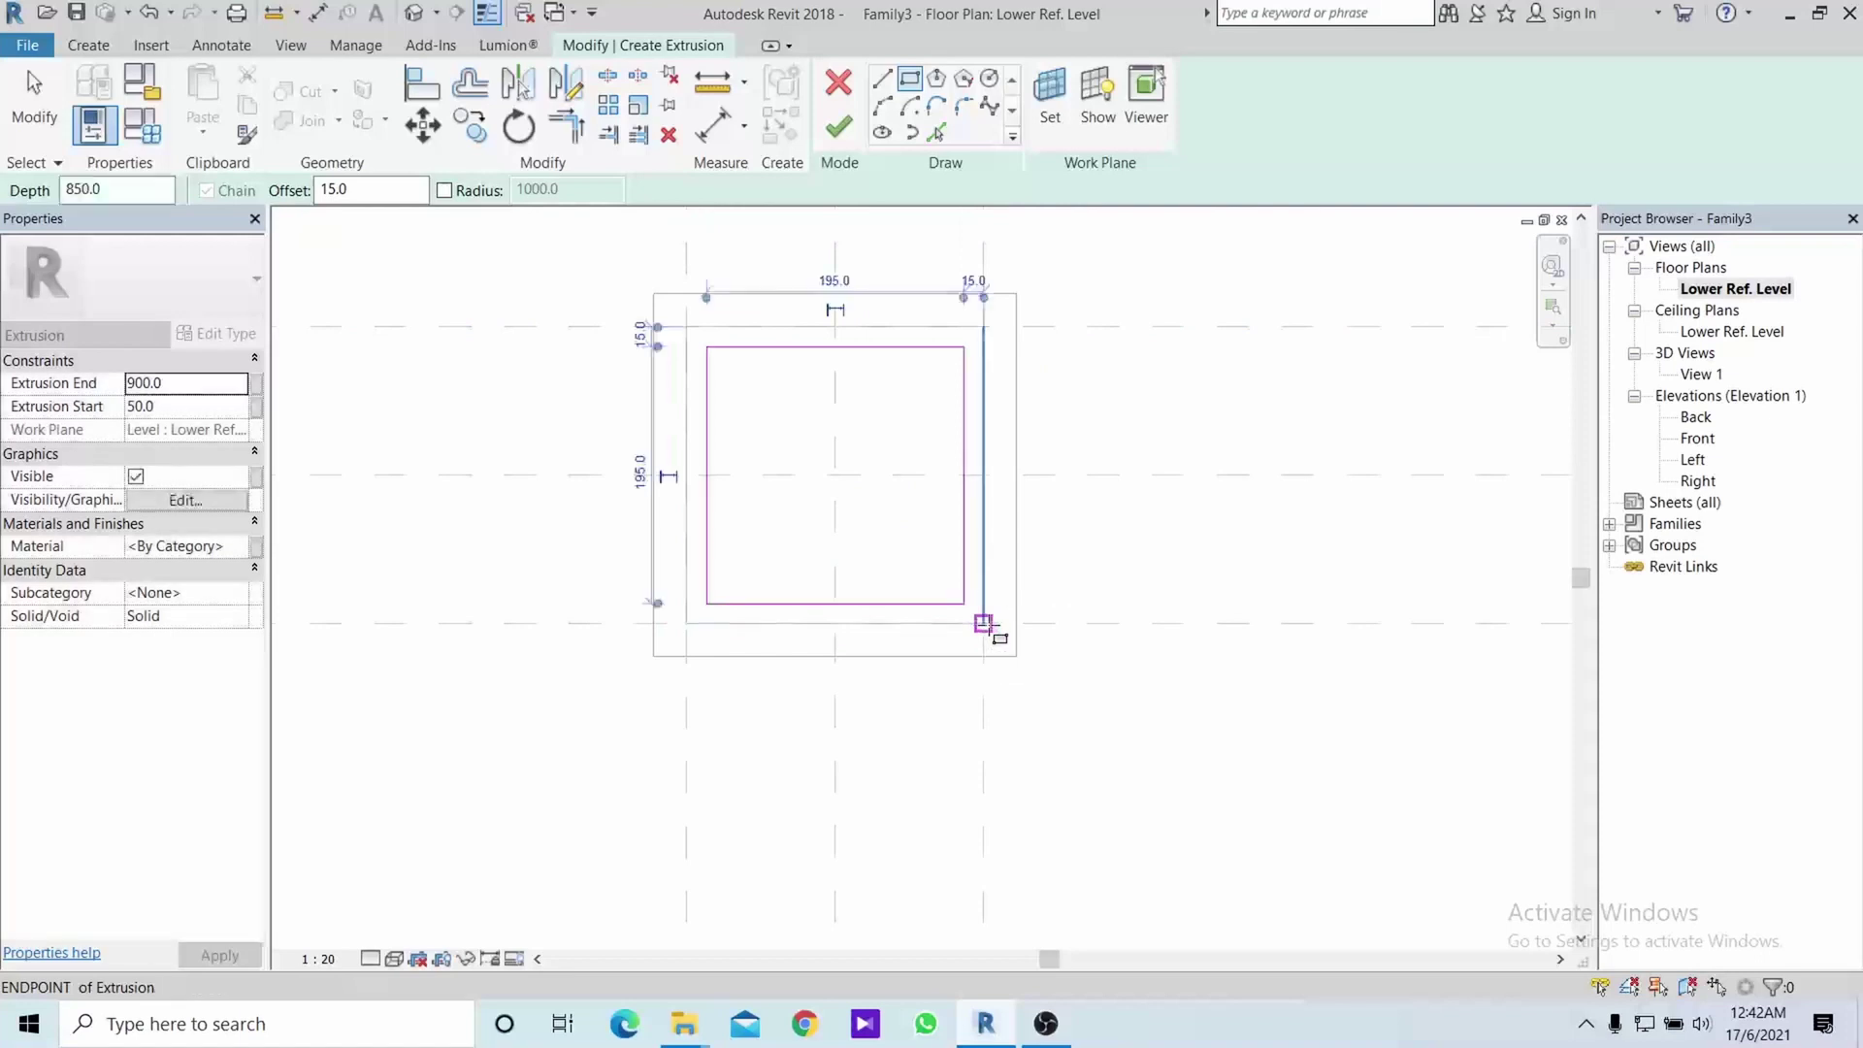
pyautogui.click(825, 134)
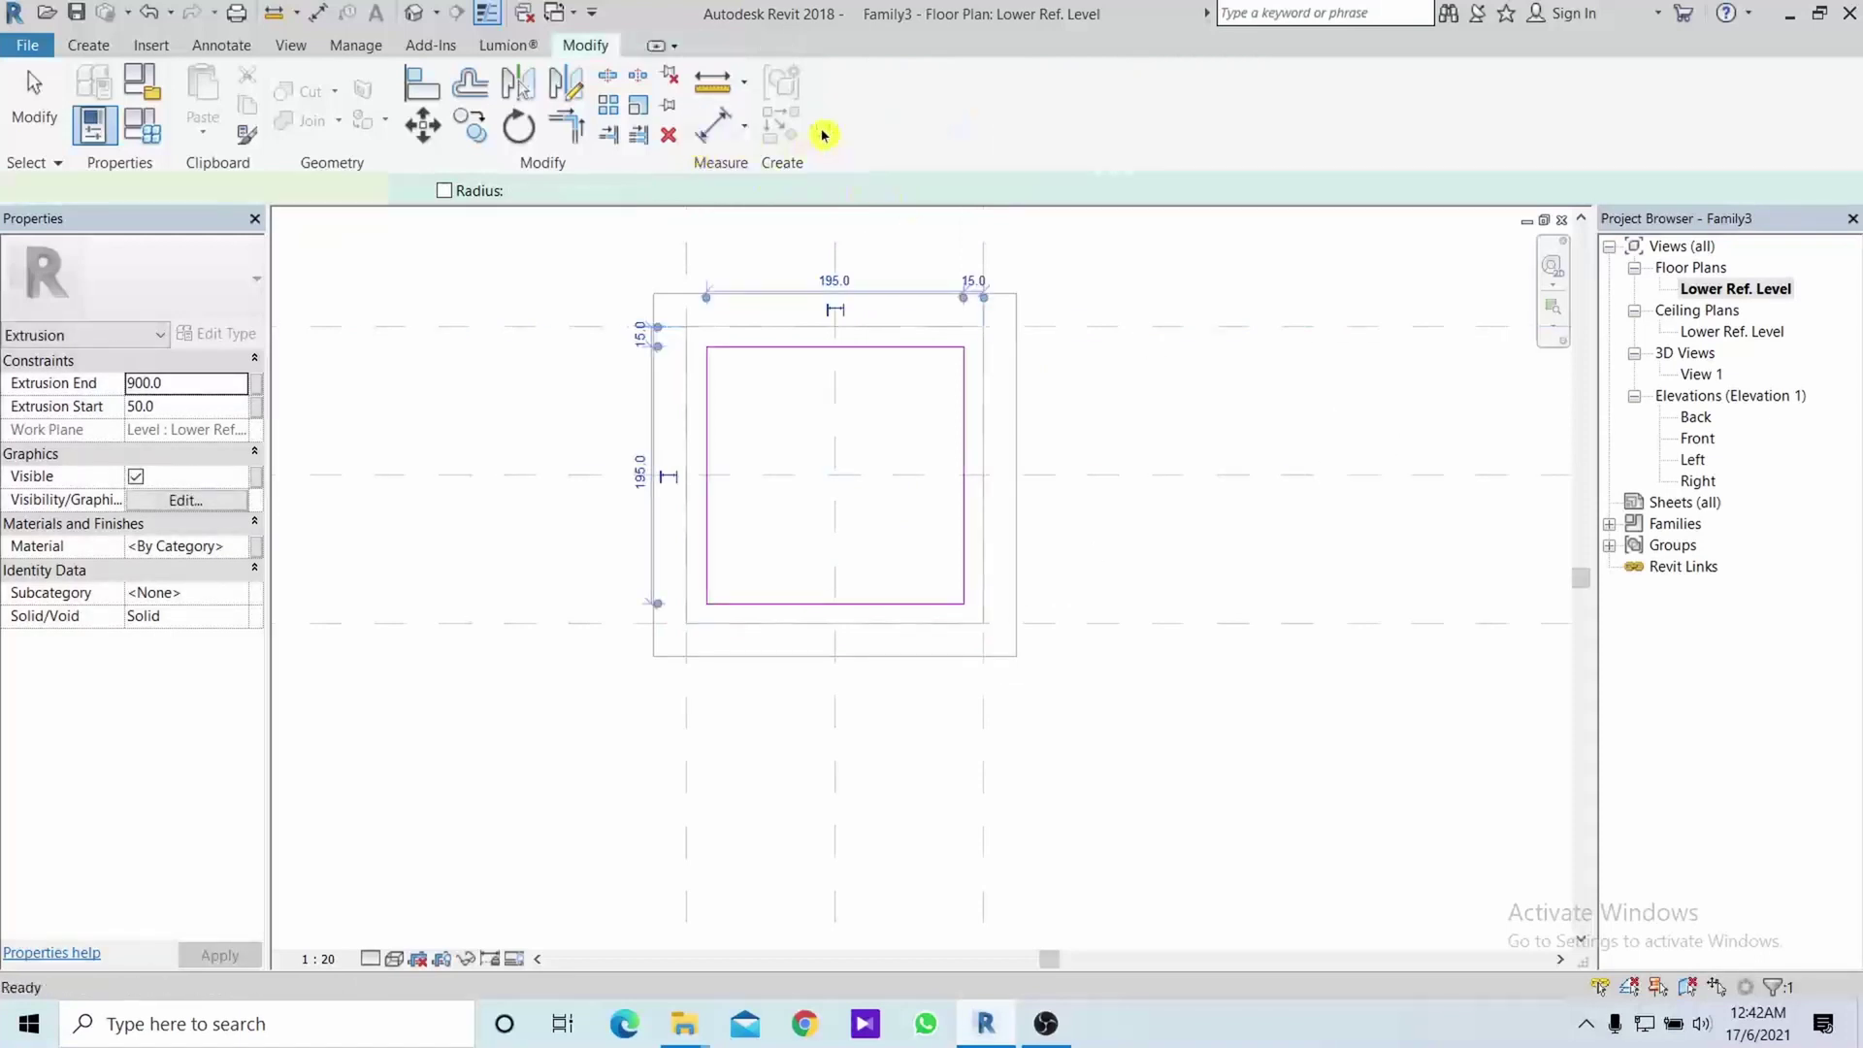
# In the Back elevation, drag the column's top up and down to adjust its height
pyautogui.doubleClick(1695, 418)
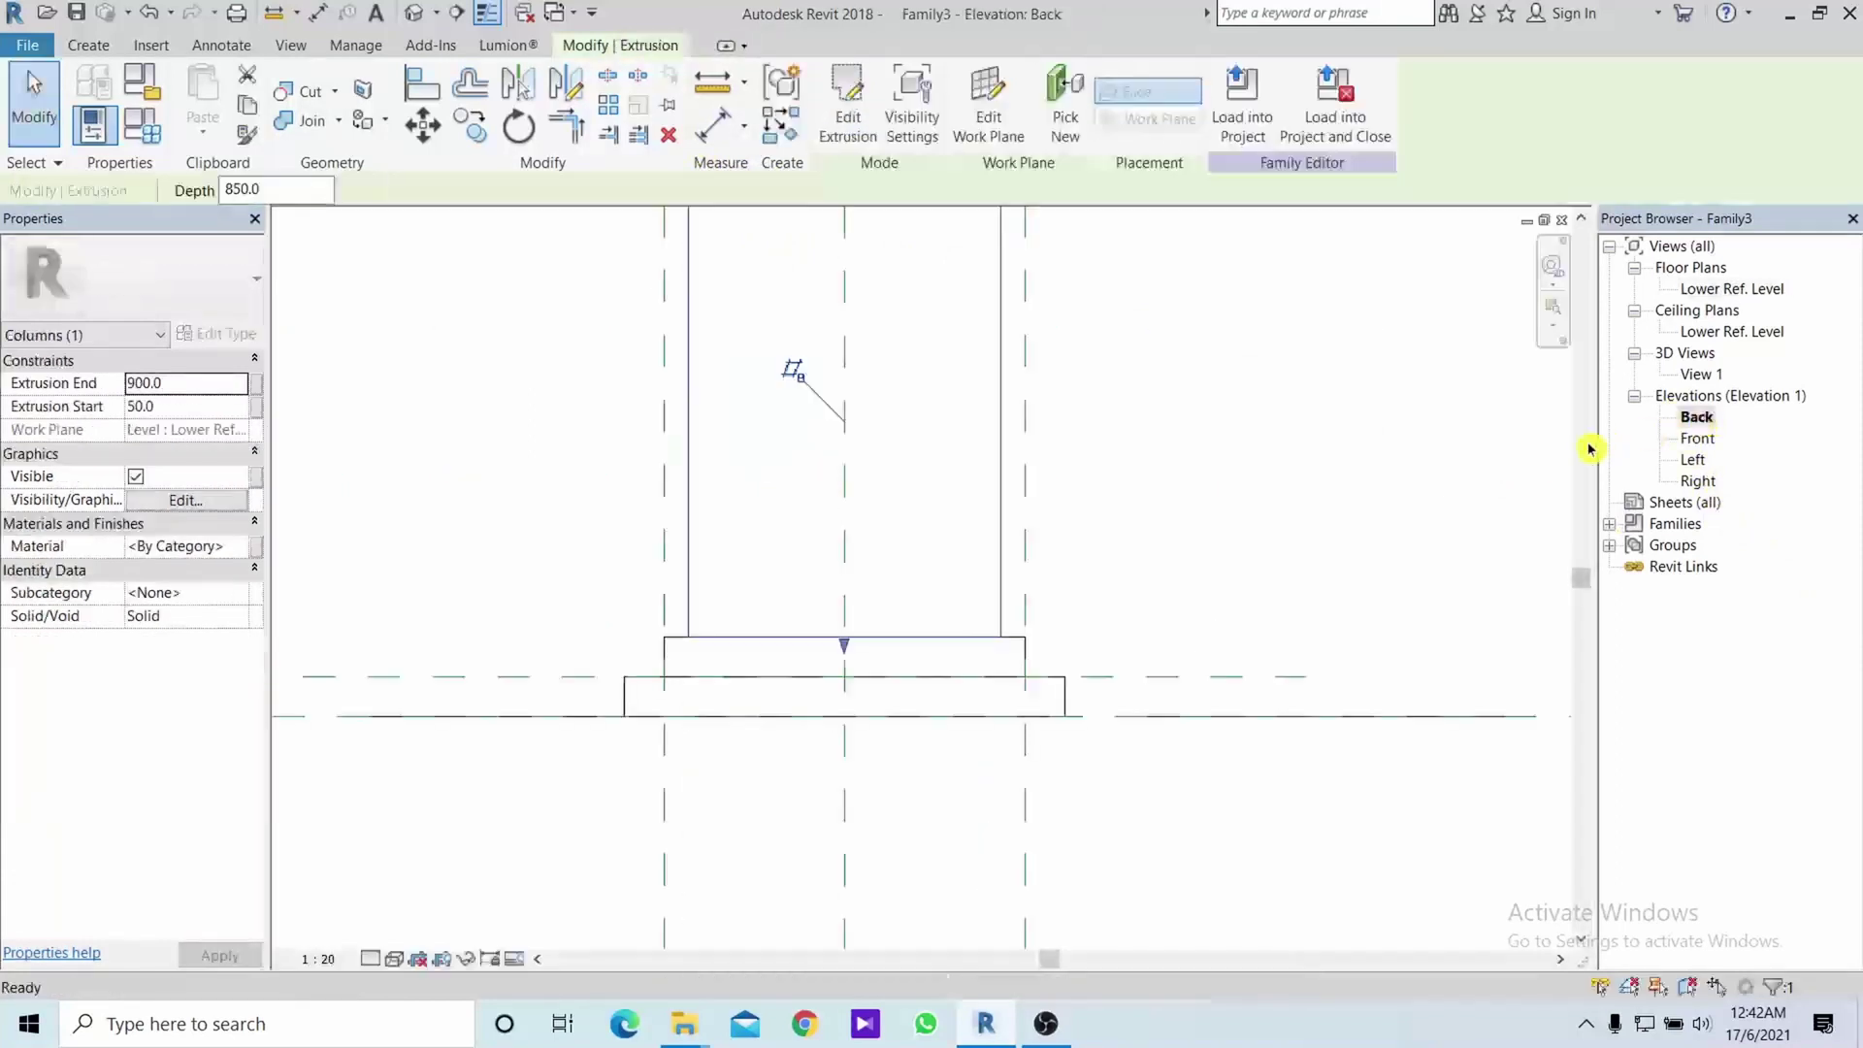
pyautogui.moveTo(1296, 480); pyautogui.dragTo(1184, 753, button='middle')
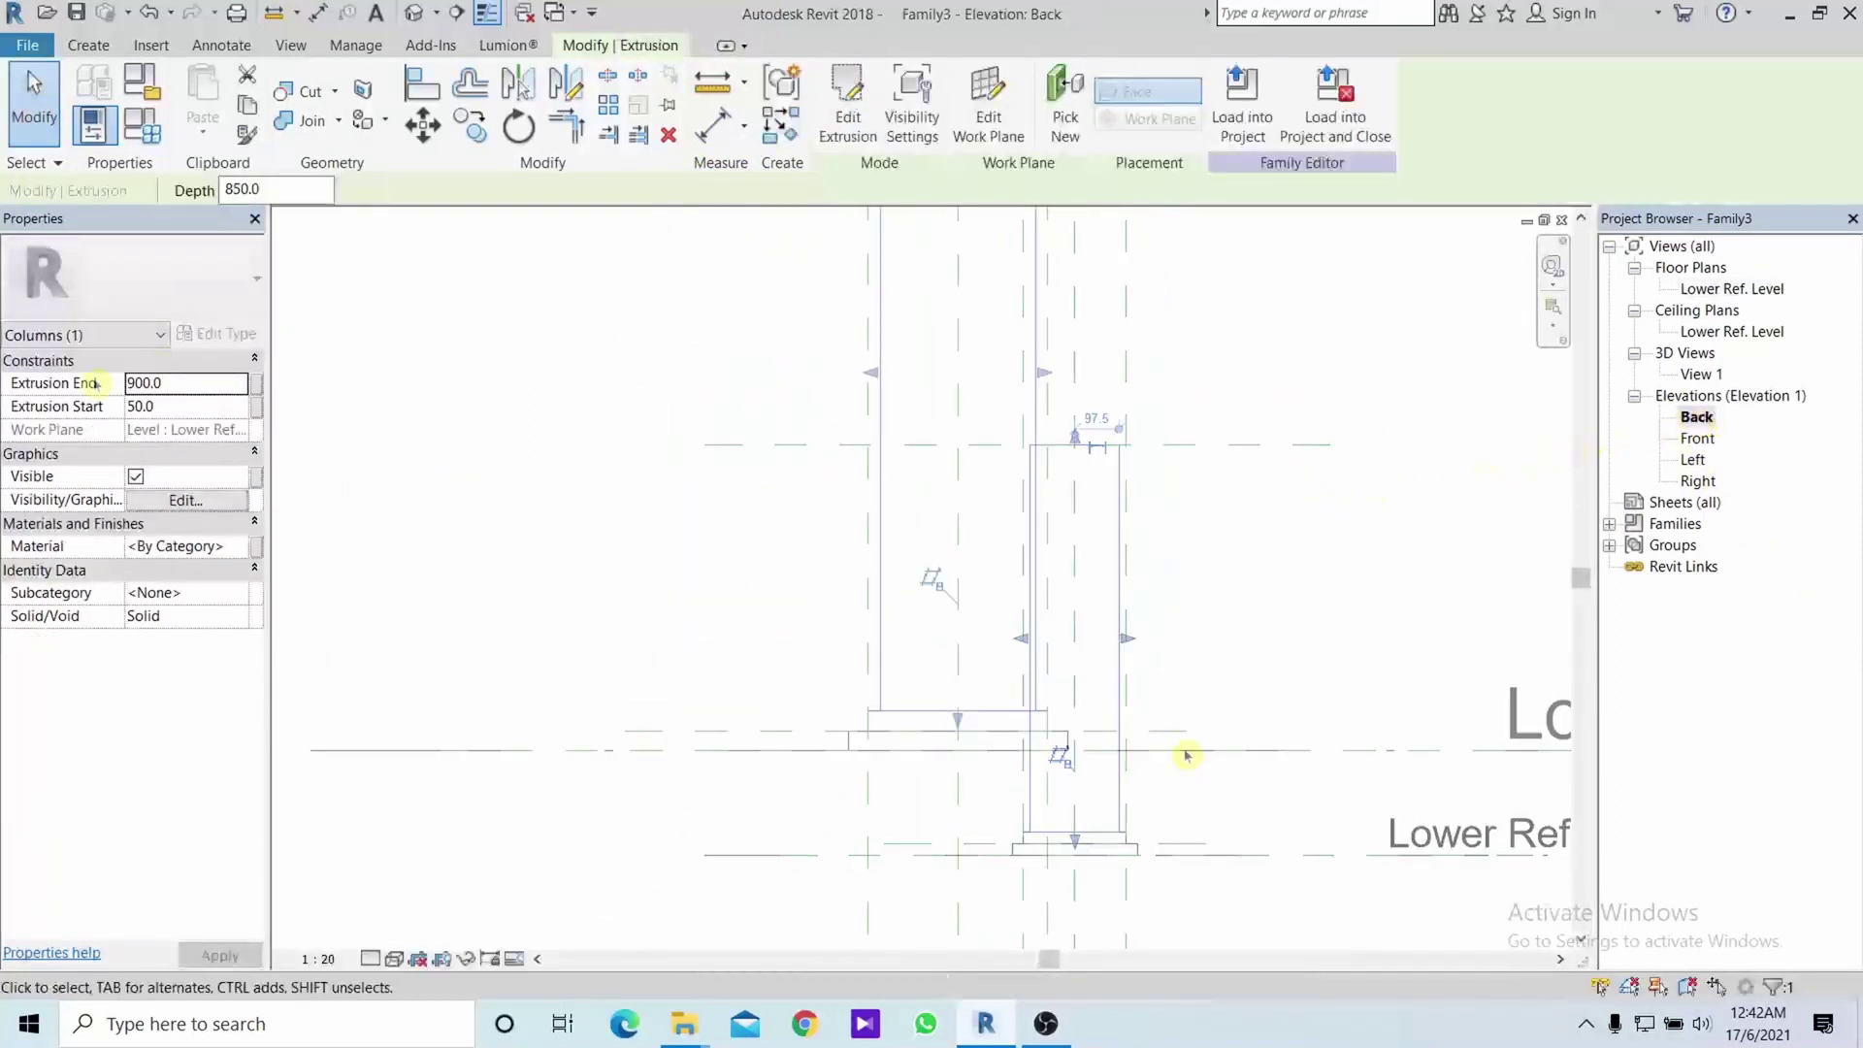
pyautogui.scroll(-1, 1086, 558)
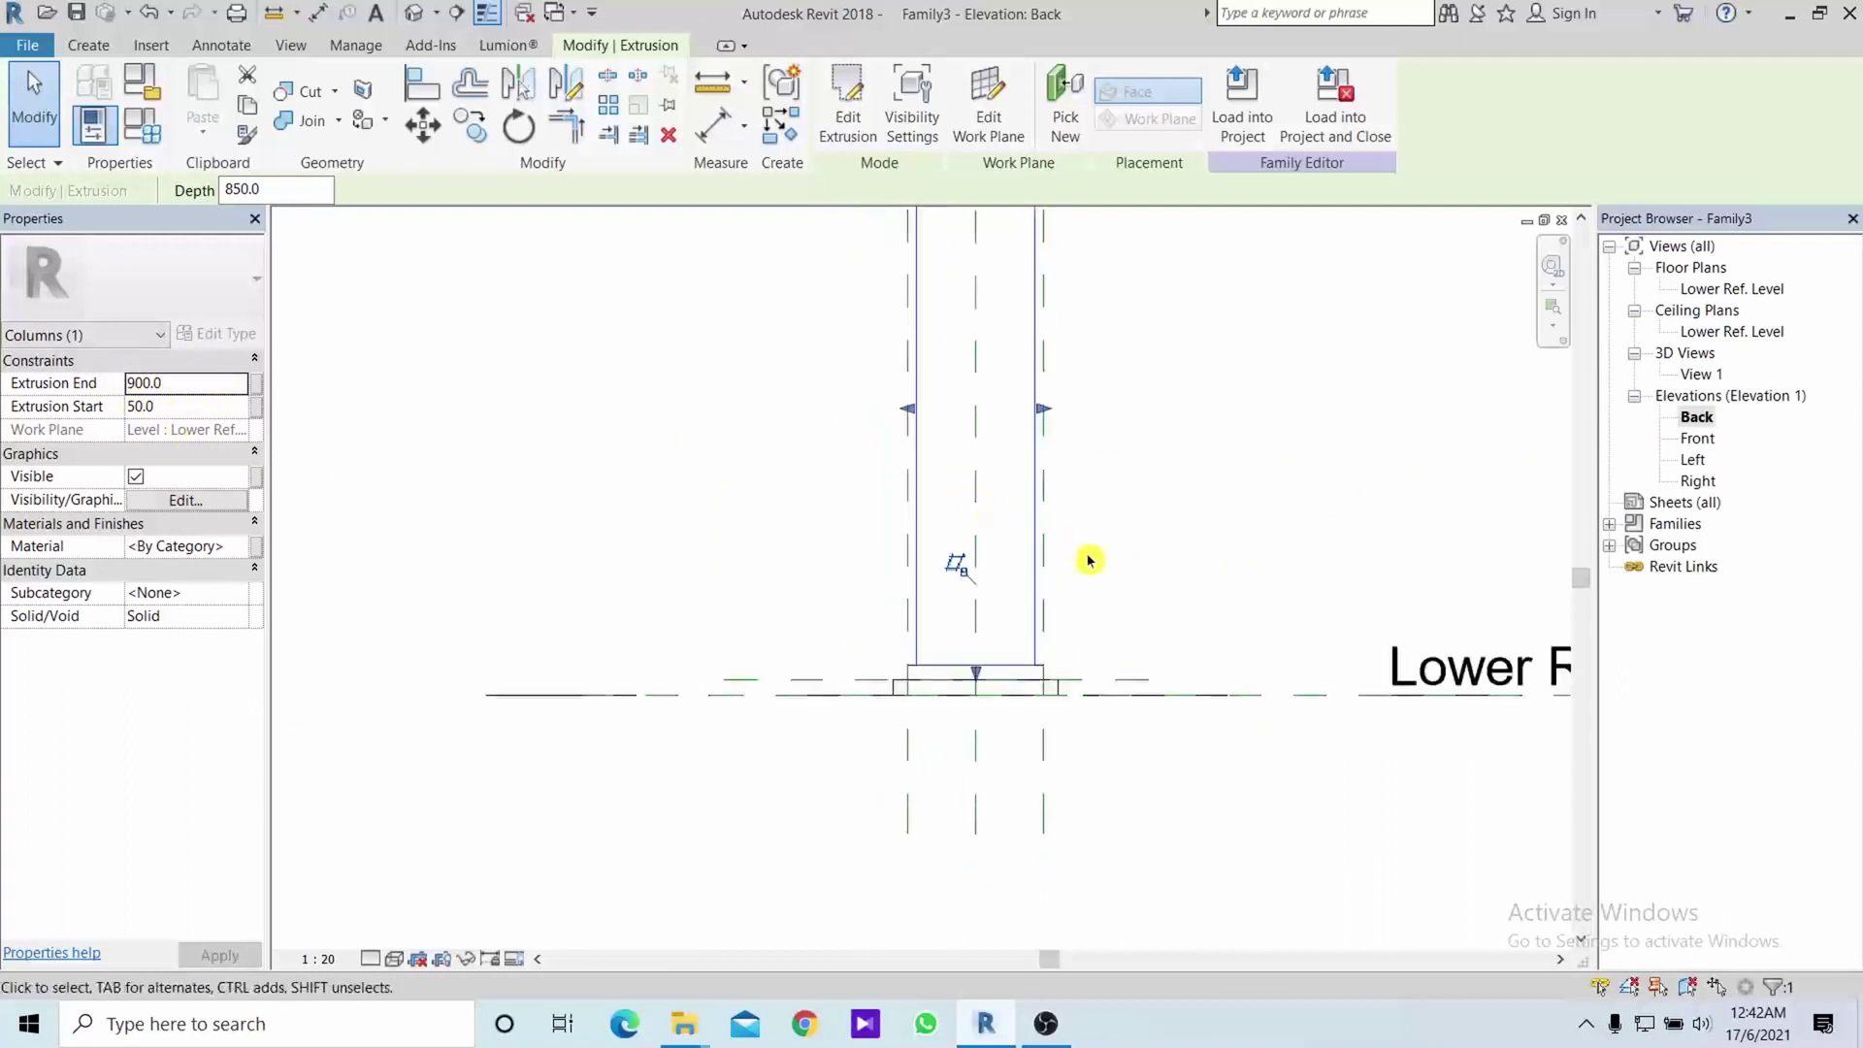
pyautogui.moveTo(1116, 645)
pyautogui.mouseDown(button='middle')
pyautogui.moveTo(994, 749)
pyautogui.moveTo(1006, 811)
pyautogui.moveTo(963, 751)
pyautogui.mouseUp(button='middle')
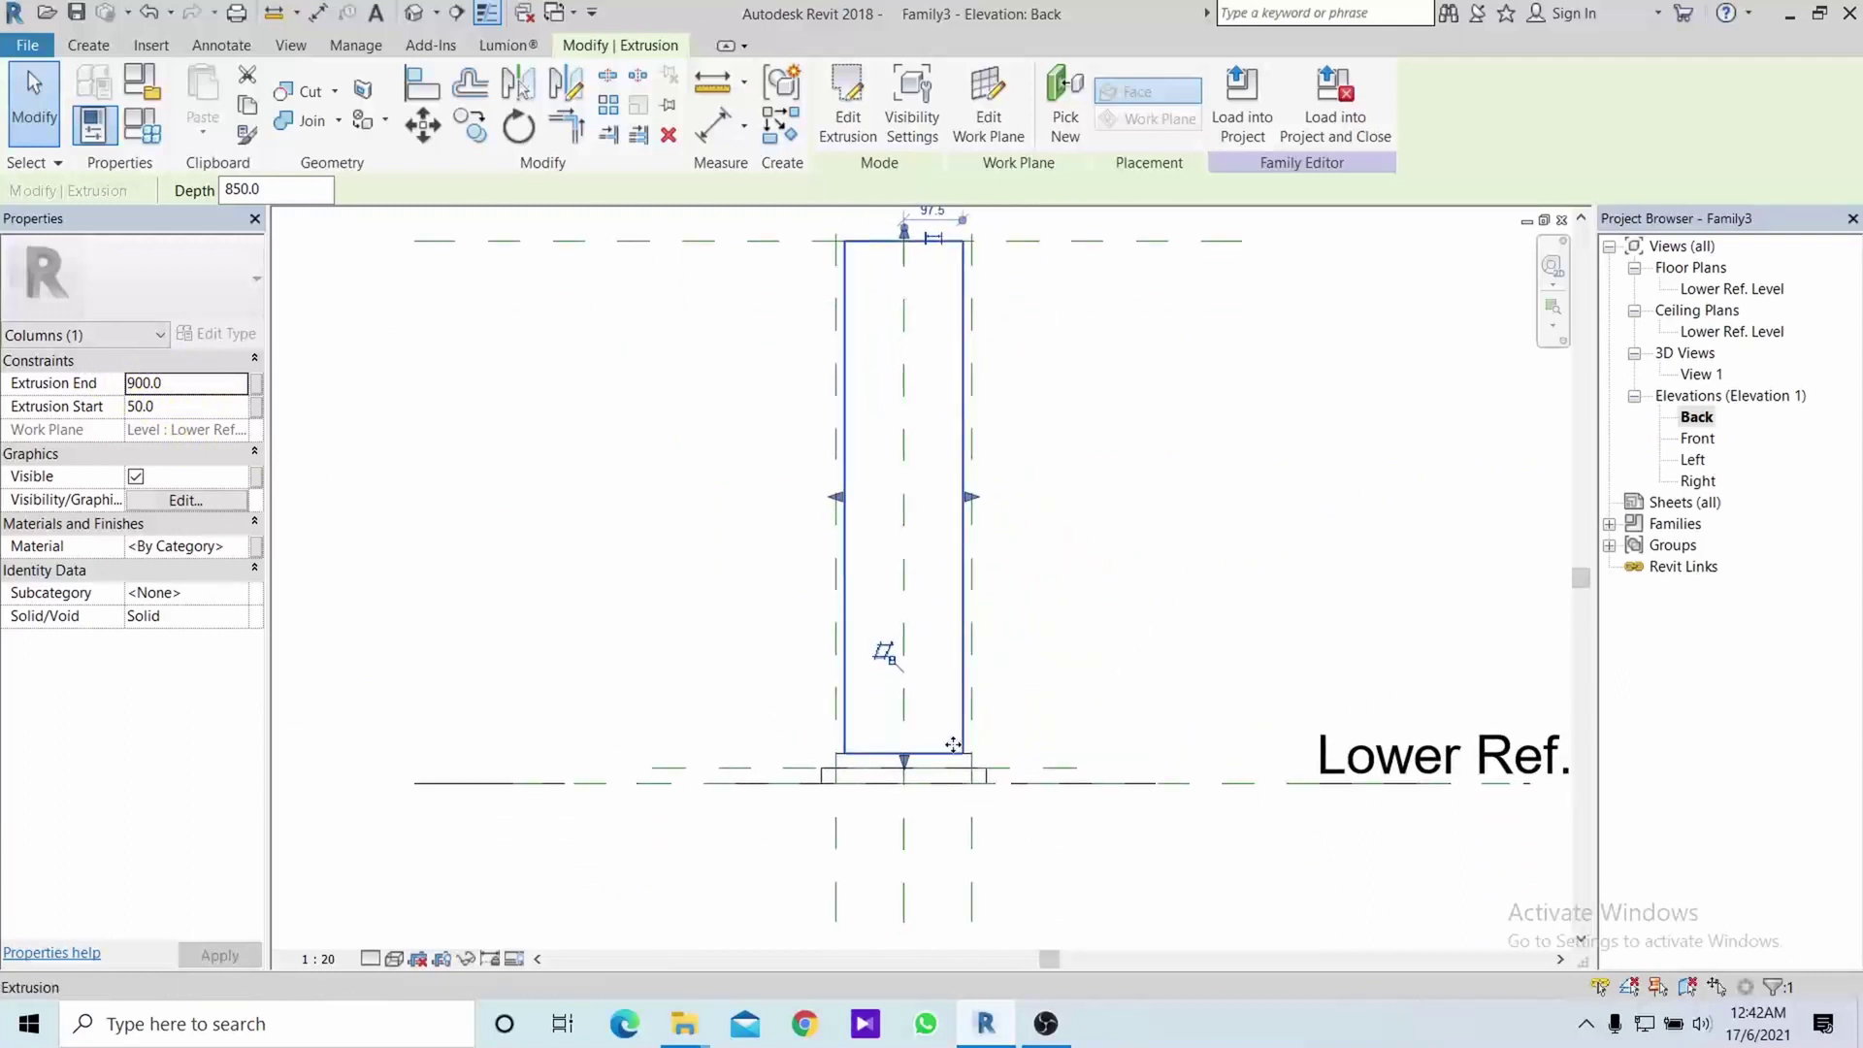
pyautogui.scroll(-1, 961, 586)
pyautogui.scroll(-1, 952, 533)
pyautogui.scroll(-1, 903, 491)
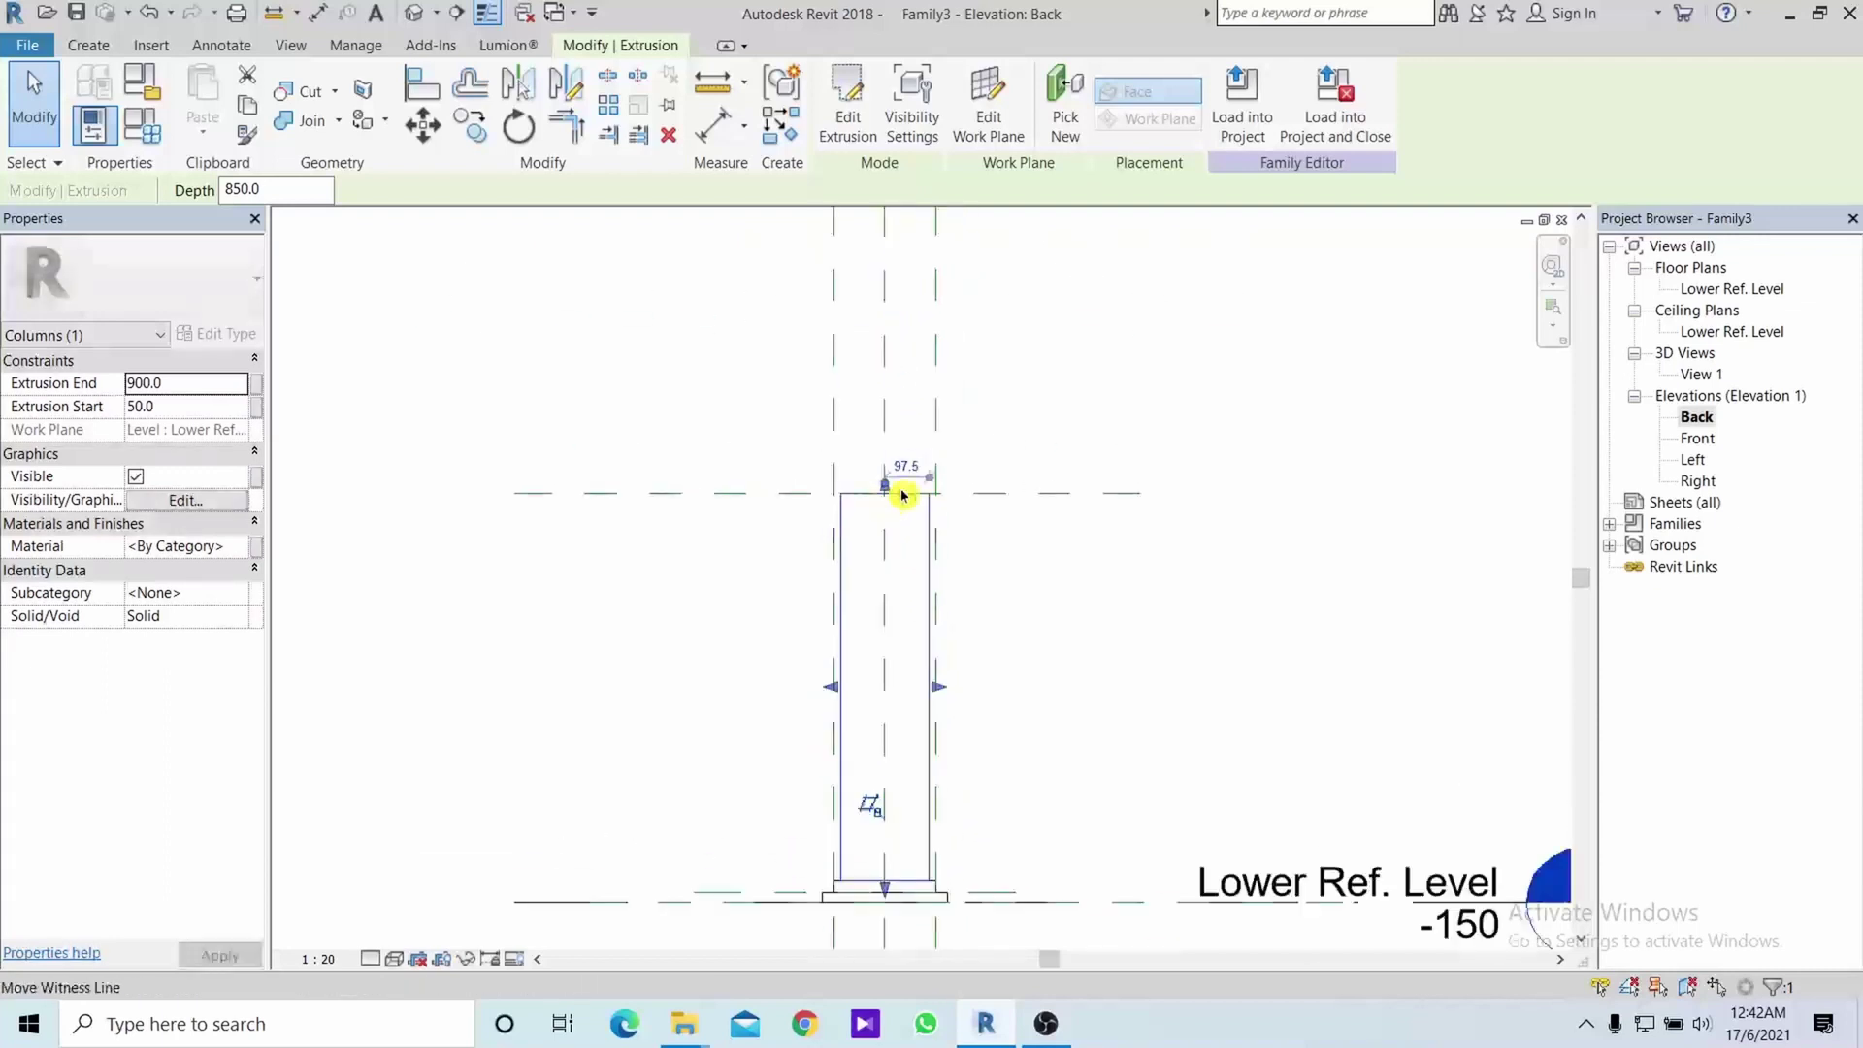
pyautogui.scroll(-1, 988, 439)
pyautogui.moveTo(987, 438)
pyautogui.mouseDown(button='middle')
pyautogui.moveTo(955, 838)
pyautogui.moveTo(1010, 613)
pyautogui.mouseUp(button='middle')
pyautogui.scroll(2, 1010, 612)
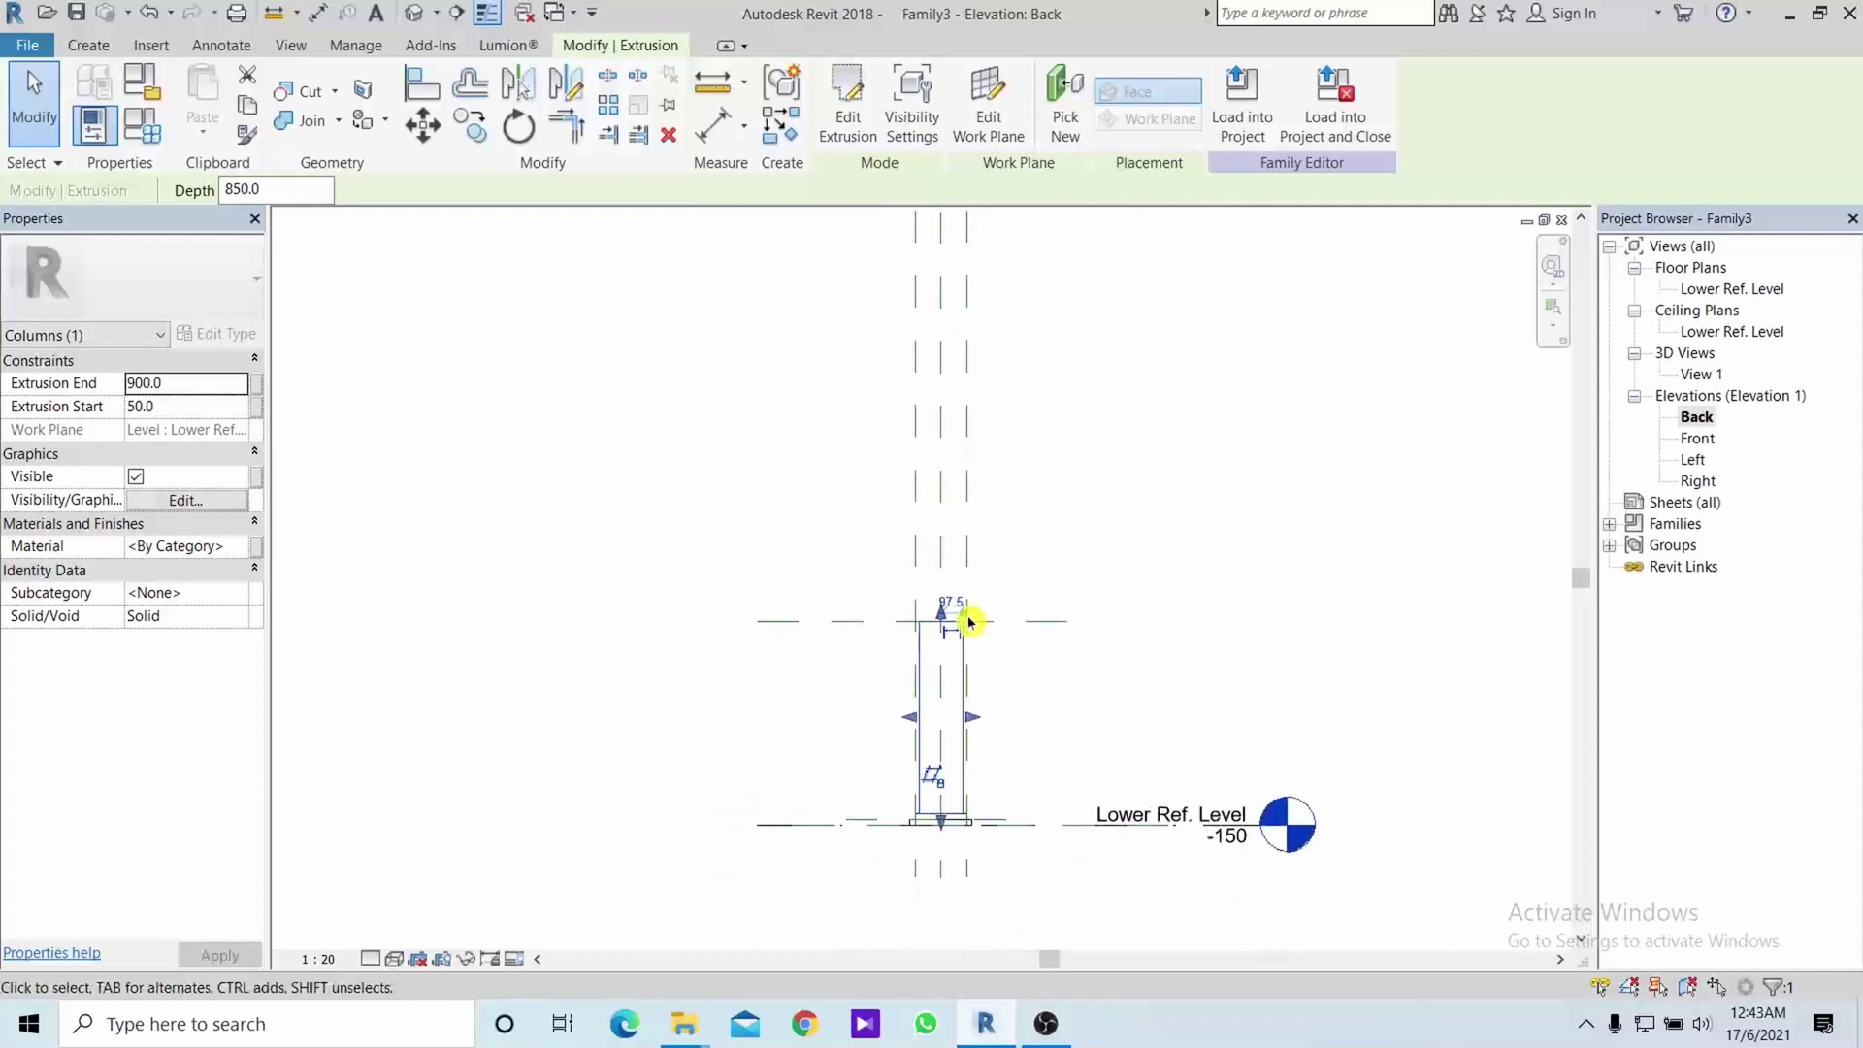
pyautogui.moveTo(943, 623); pyautogui.dragTo(948, 403)
pyautogui.scroll(-2, 1140, 499)
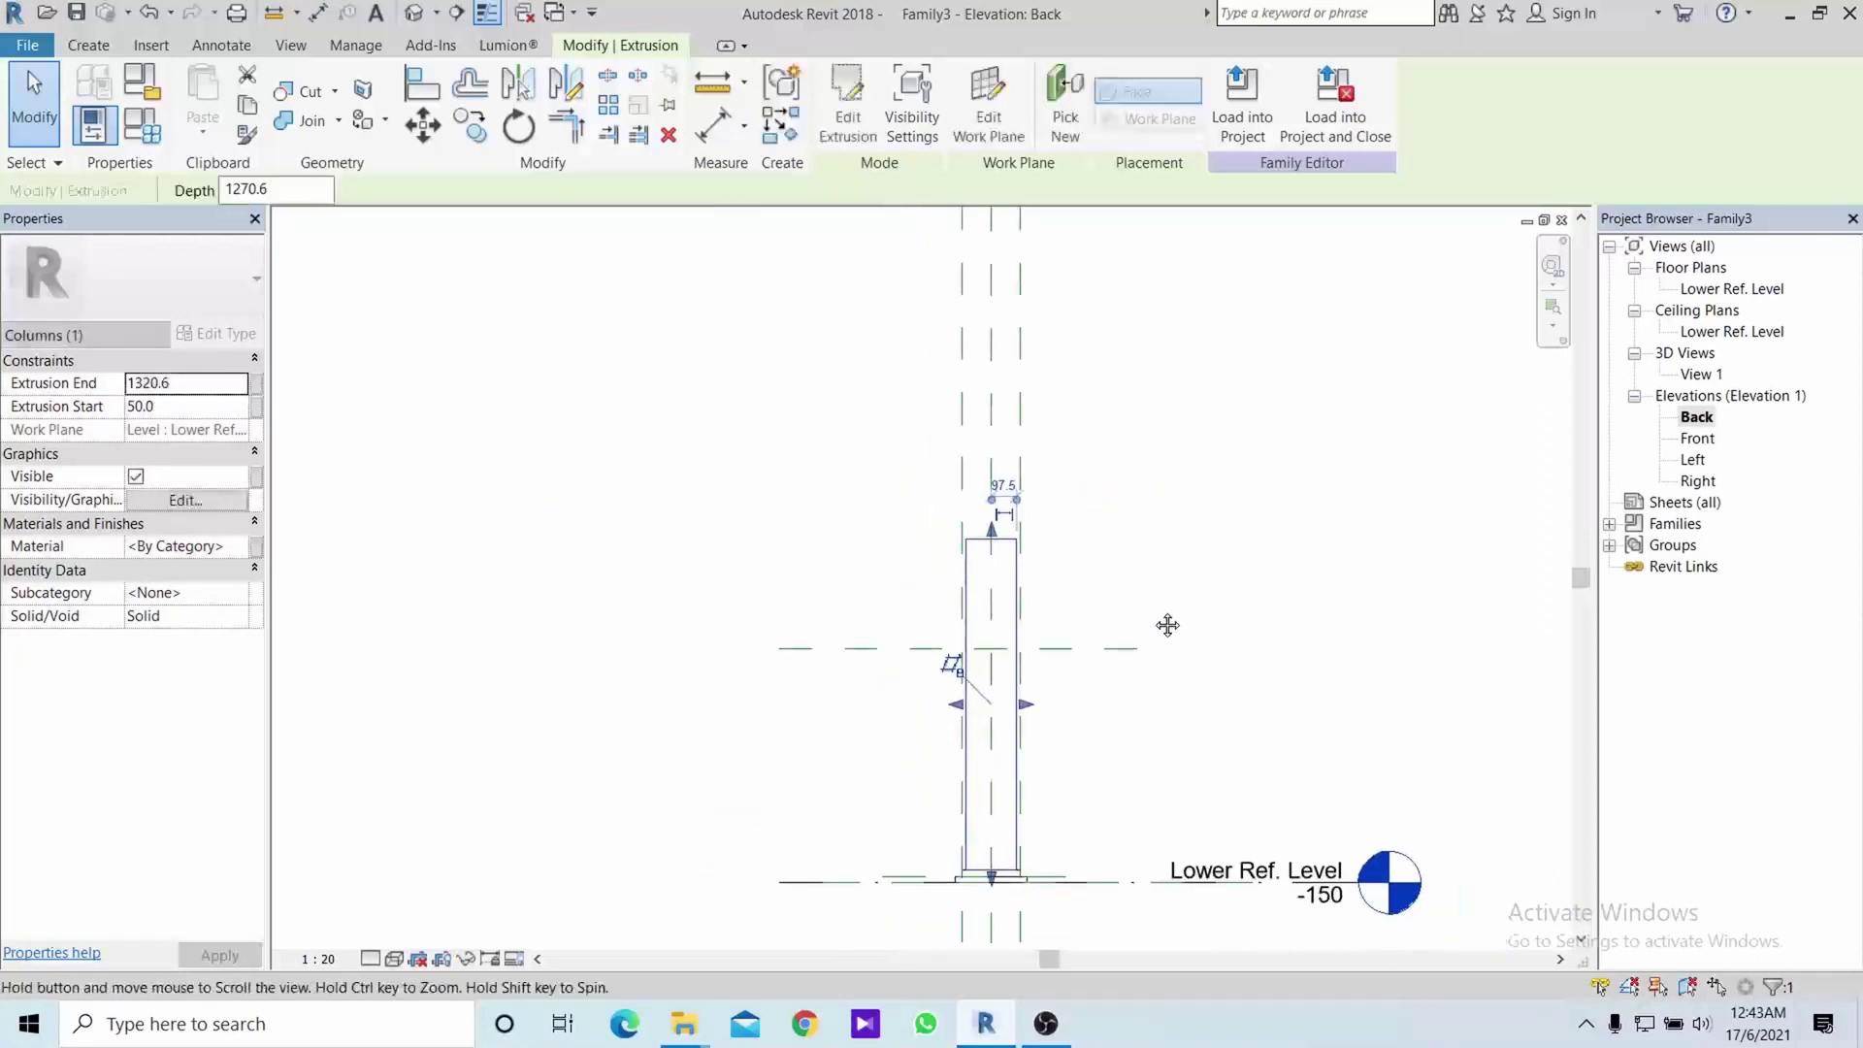
pyautogui.moveTo(1168, 627); pyautogui.dragTo(1160, 791, button='middle')
pyautogui.scroll(-2, 1148, 770)
pyautogui.scroll(3, 1010, 615)
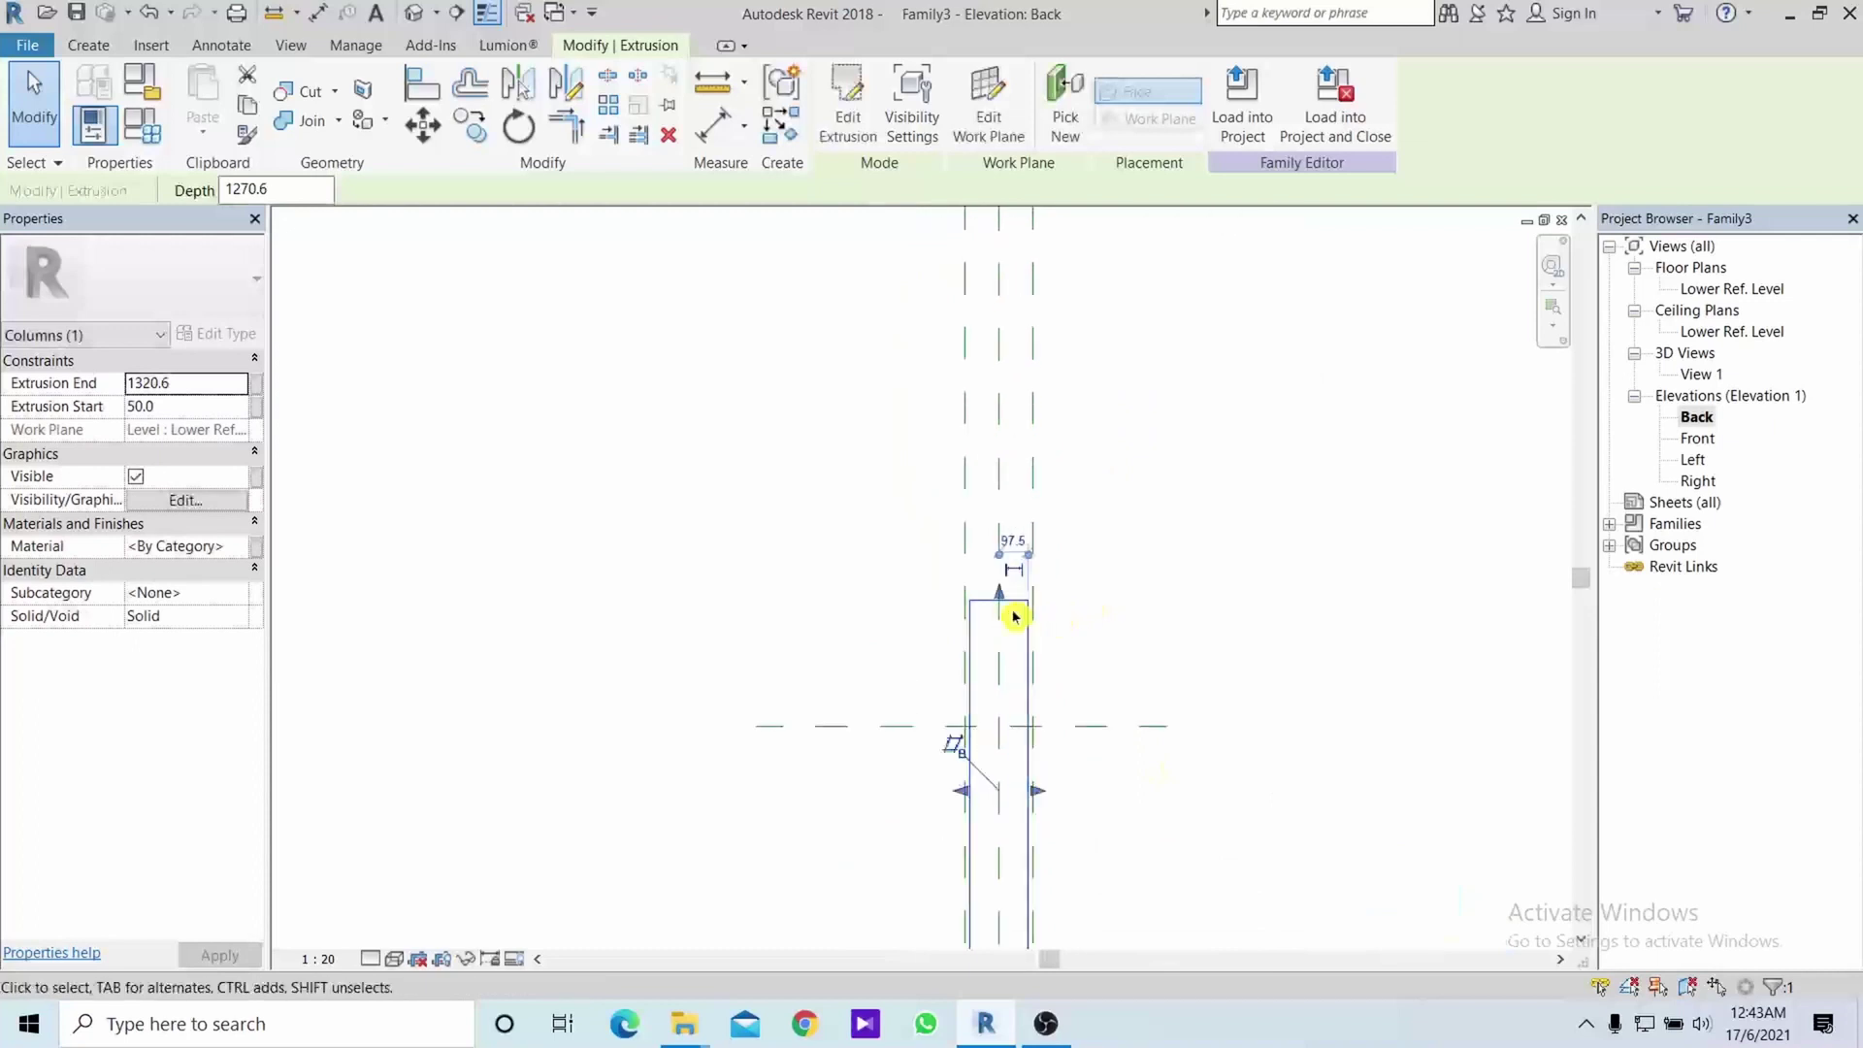
pyautogui.moveTo(1001, 597)
pyautogui.mouseDown()
pyautogui.moveTo(993, 641)
pyautogui.moveTo(1009, 645)
pyautogui.mouseUp()
pyautogui.click(1168, 636)
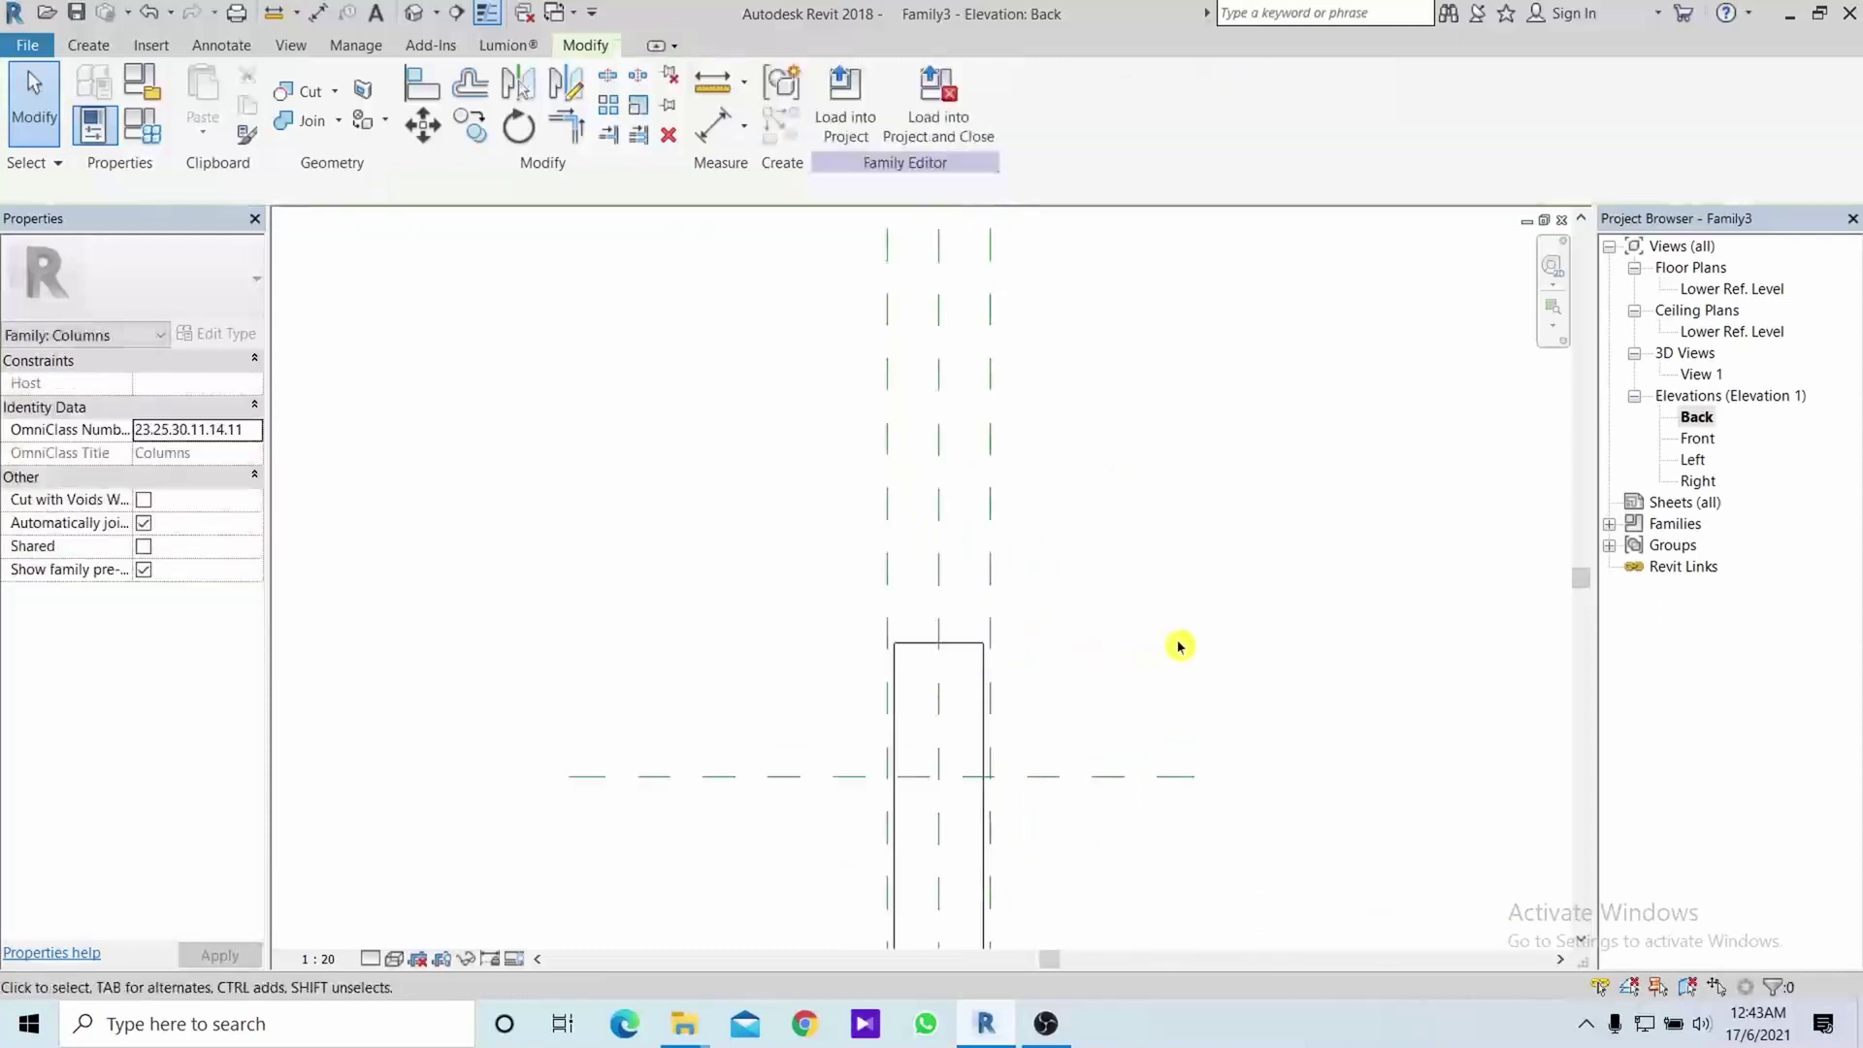
pyautogui.moveTo(1178, 648)
pyautogui.mouseDown(button='middle')
pyautogui.moveTo(1161, 713)
pyautogui.moveTo(1088, 520)
pyautogui.mouseUp(button='middle')
pyautogui.scroll(-2, 1088, 519)
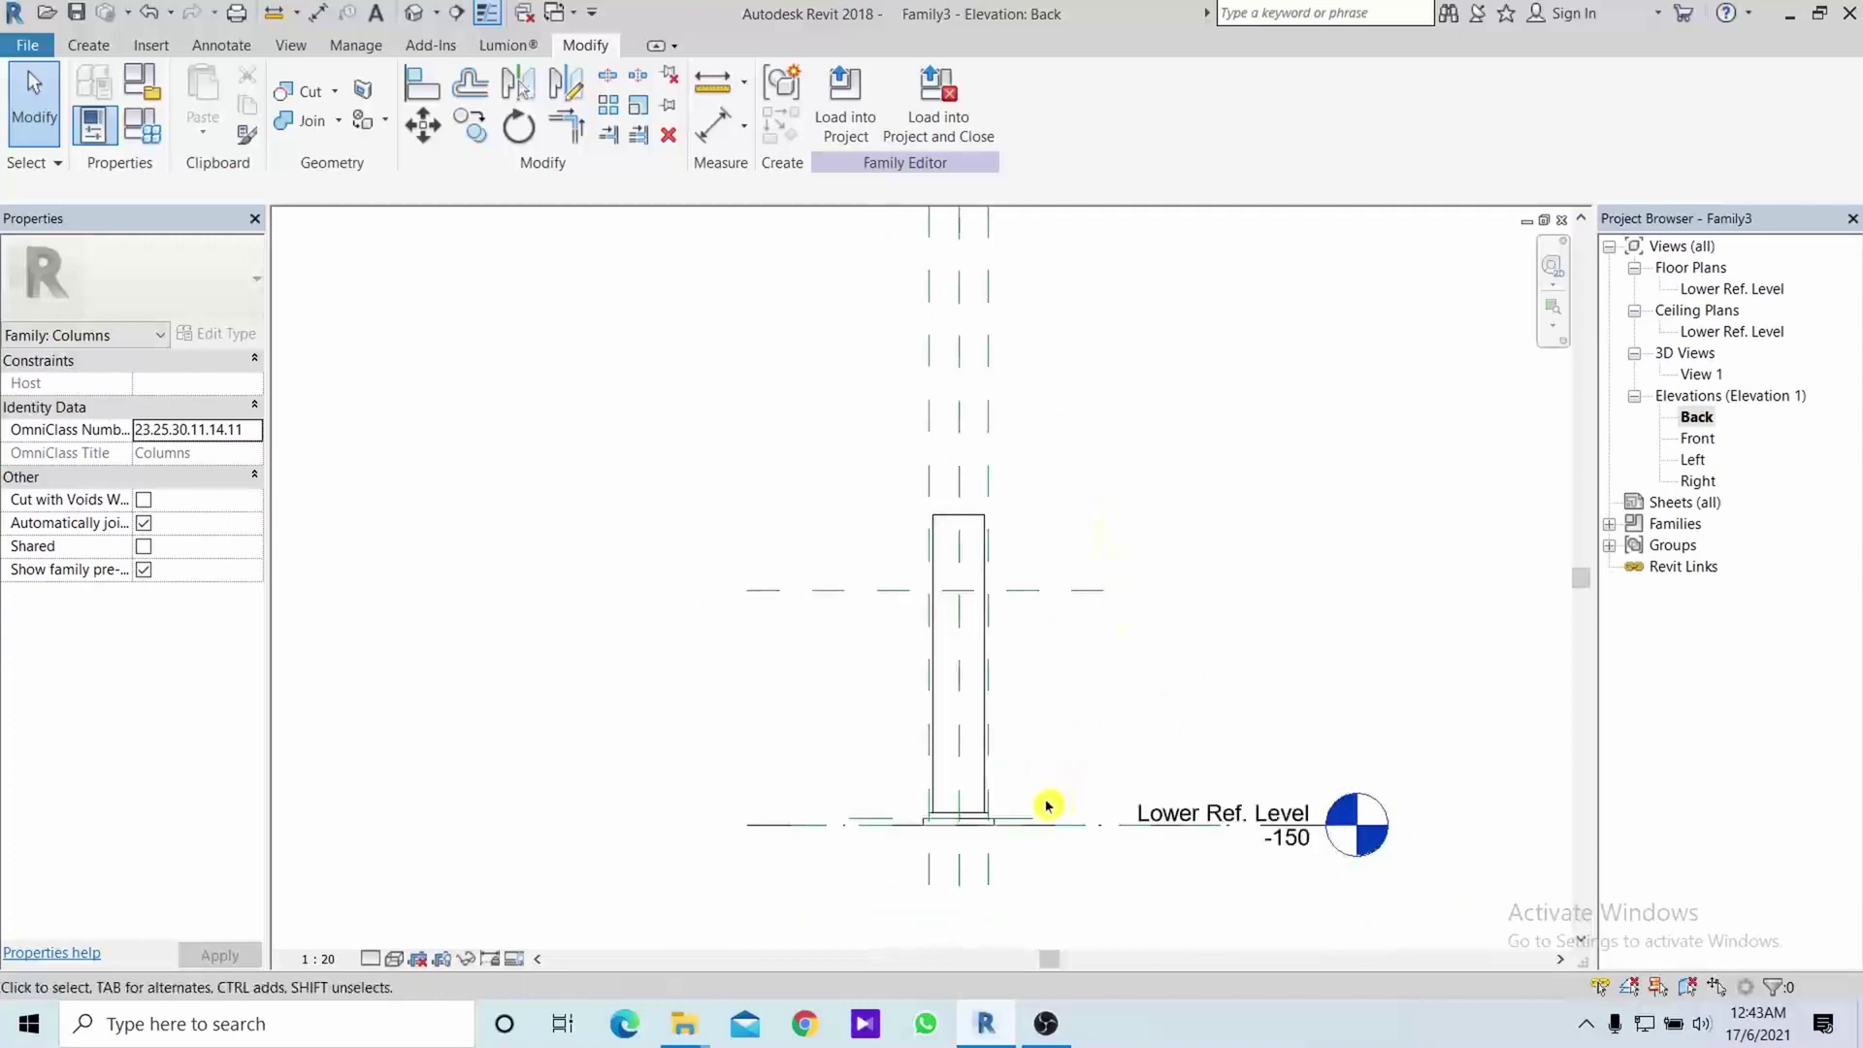
pyautogui.scroll(1, 1040, 819)
pyautogui.scroll(1, 960, 842)
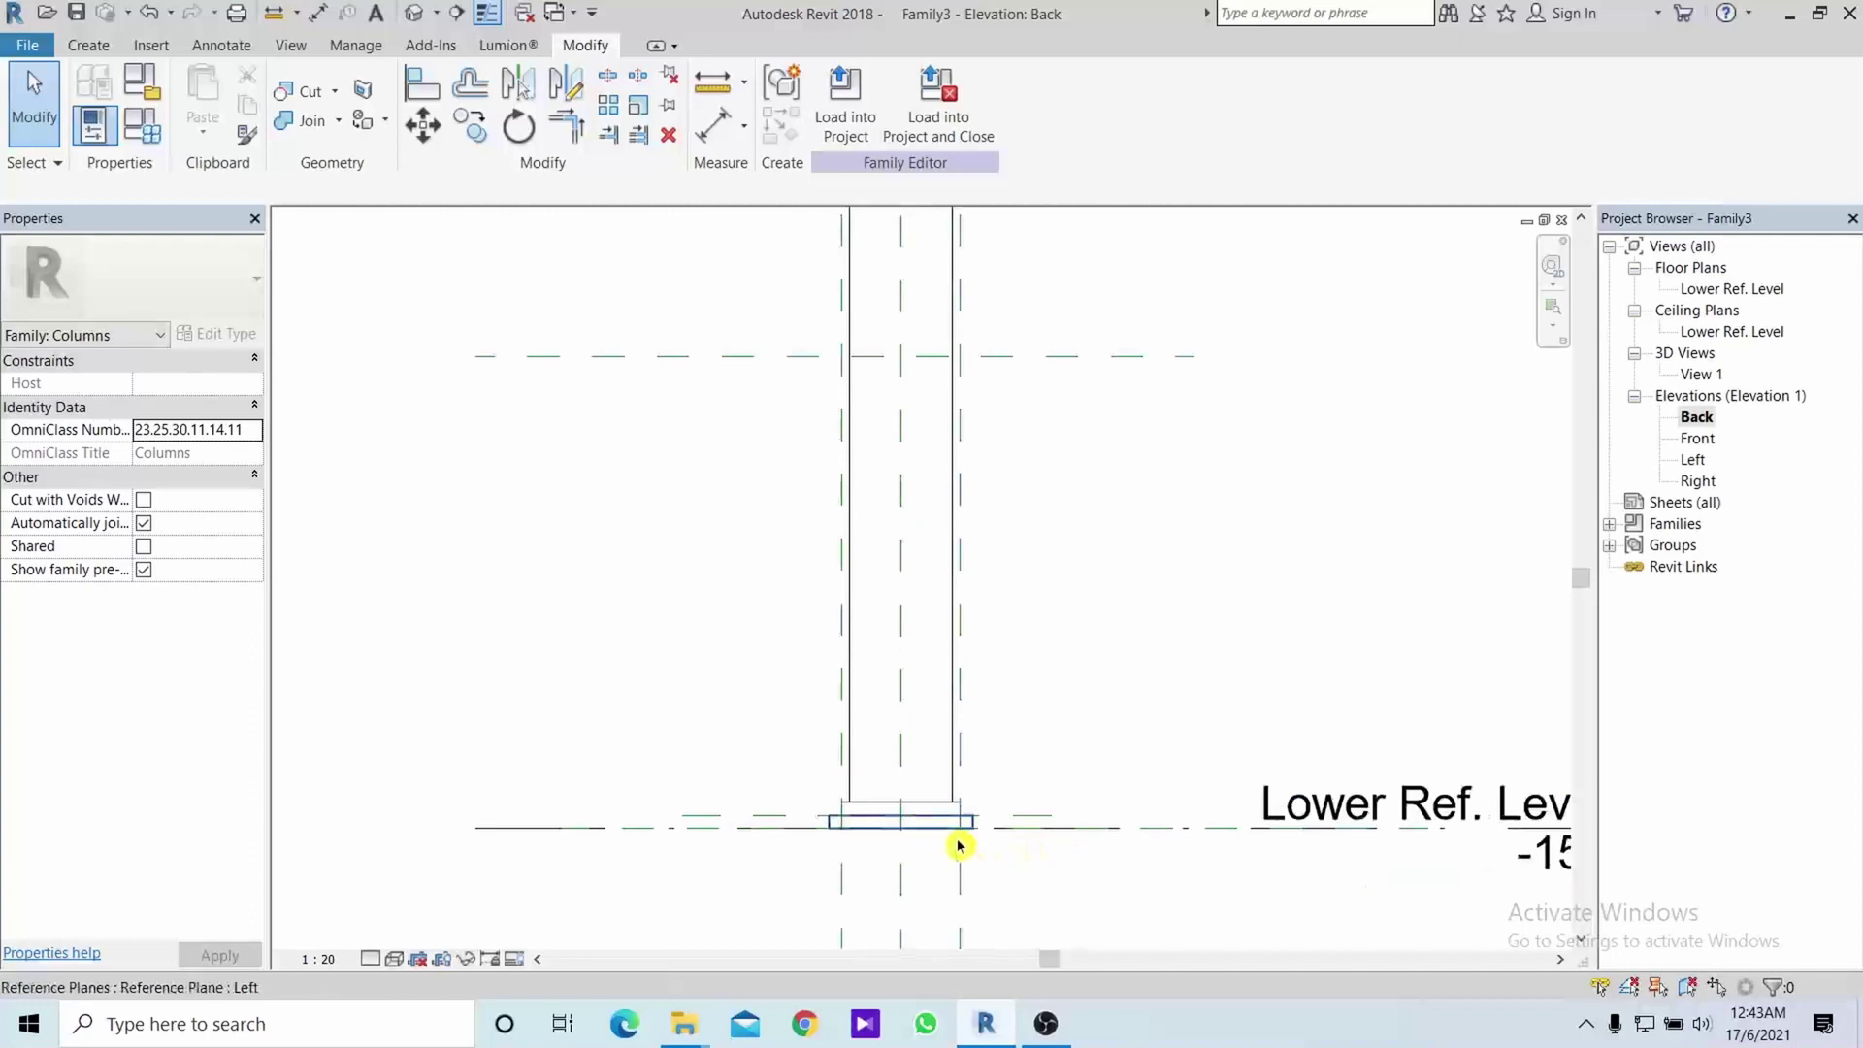
pyautogui.scroll(-1, 853, 515)
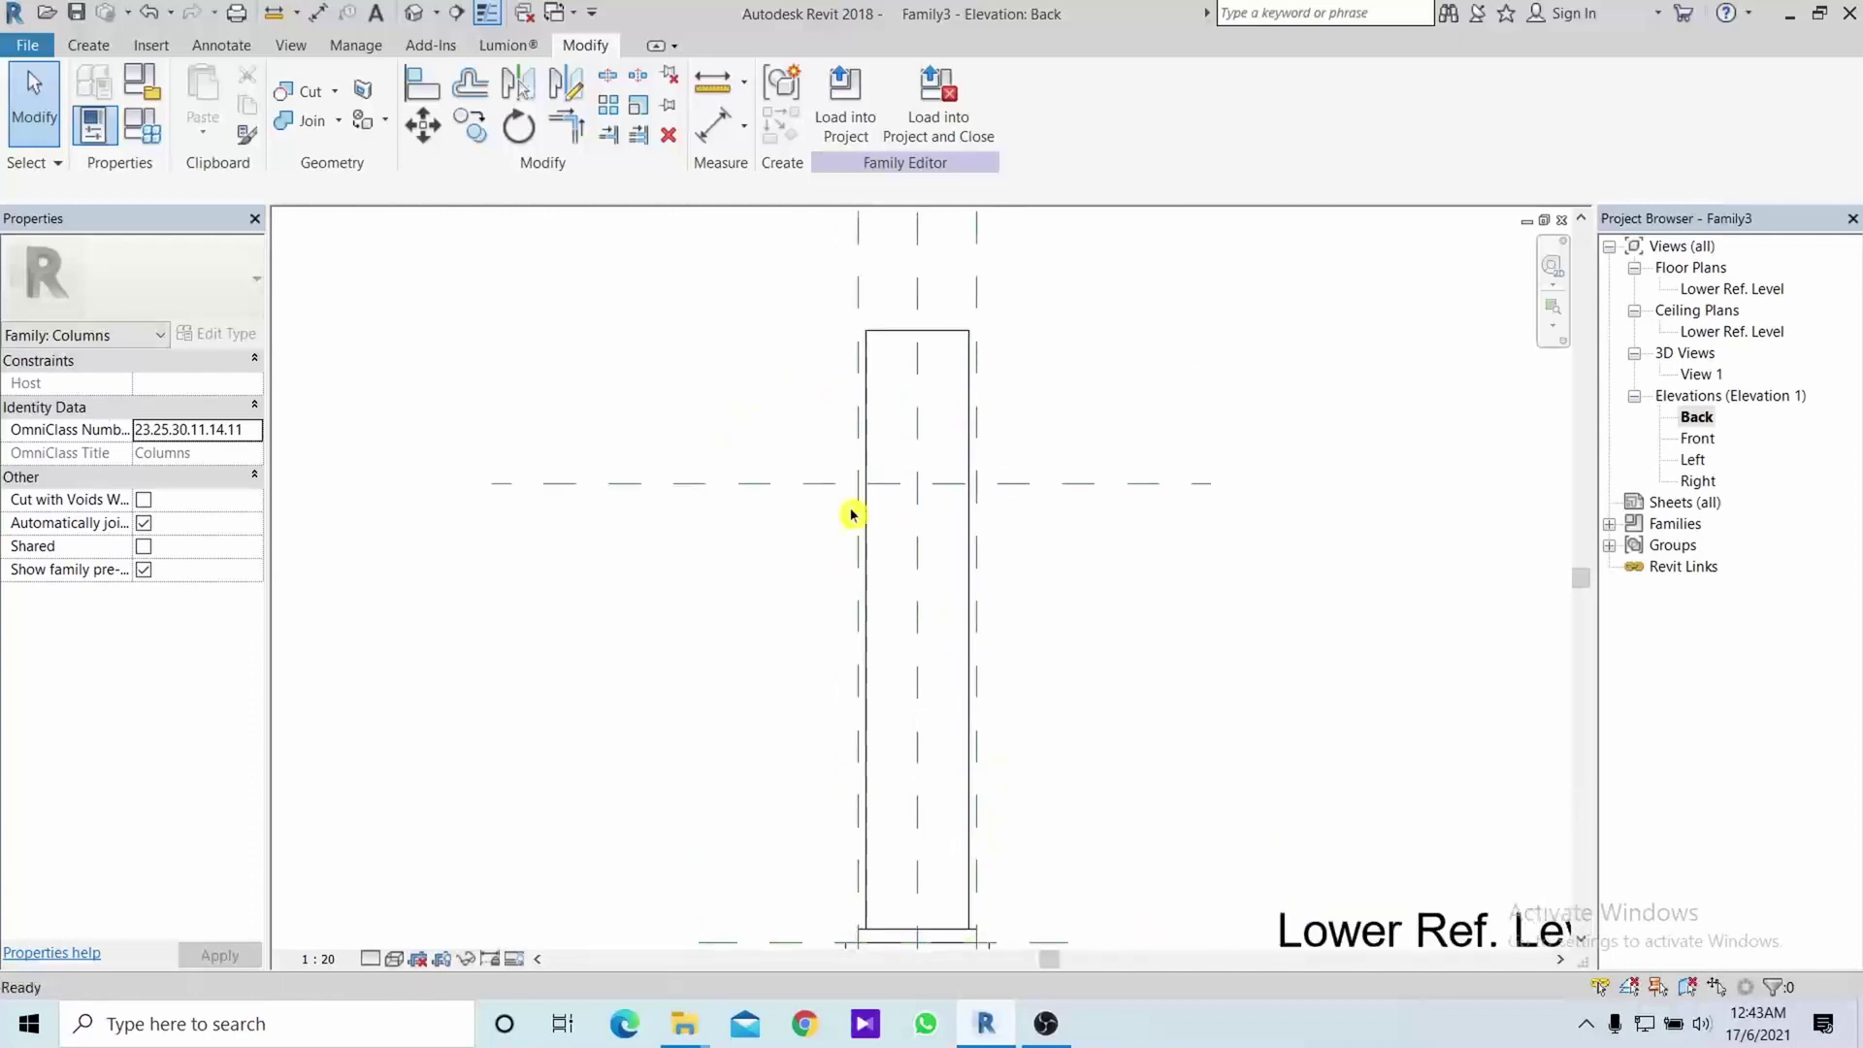
pyautogui.scroll(-1, 854, 516)
# Measure the column from base to top (1143.6), then open the Lower Ref. Level plan
pyautogui.click(715, 96)
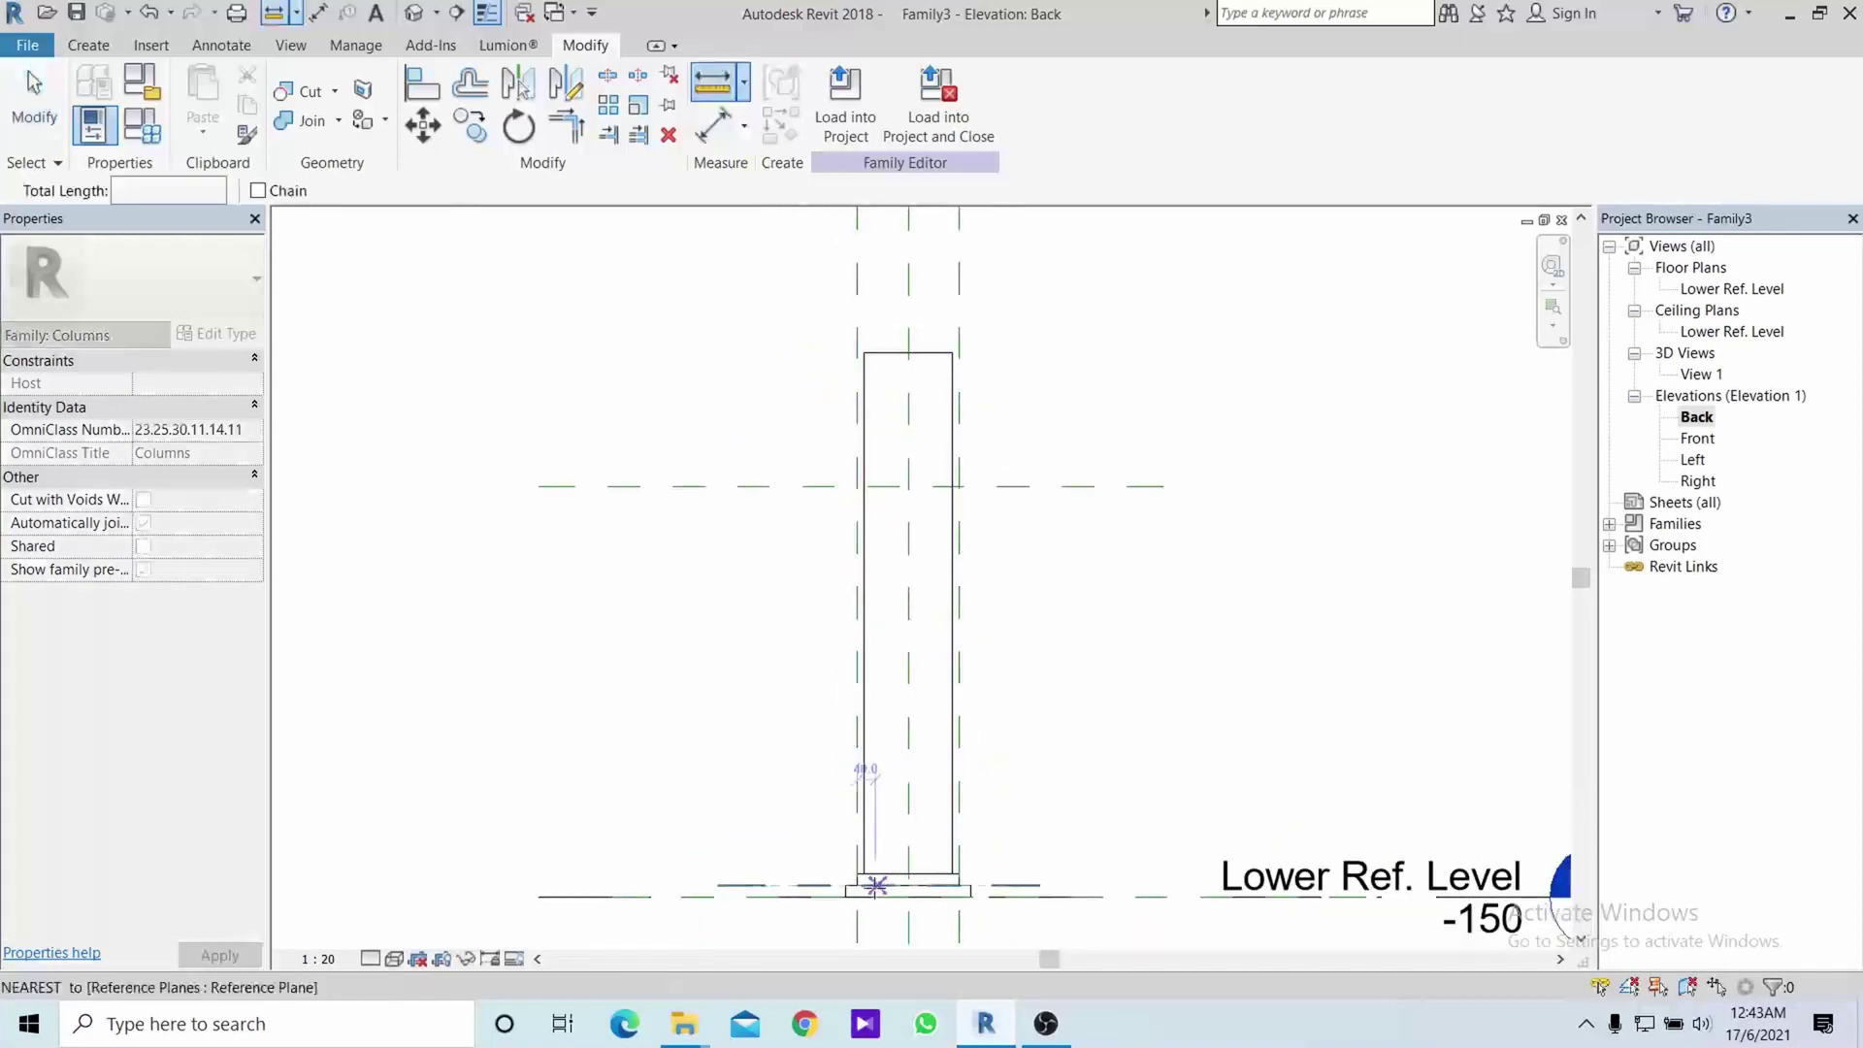
pyautogui.click(859, 876)
pyautogui.click(865, 351)
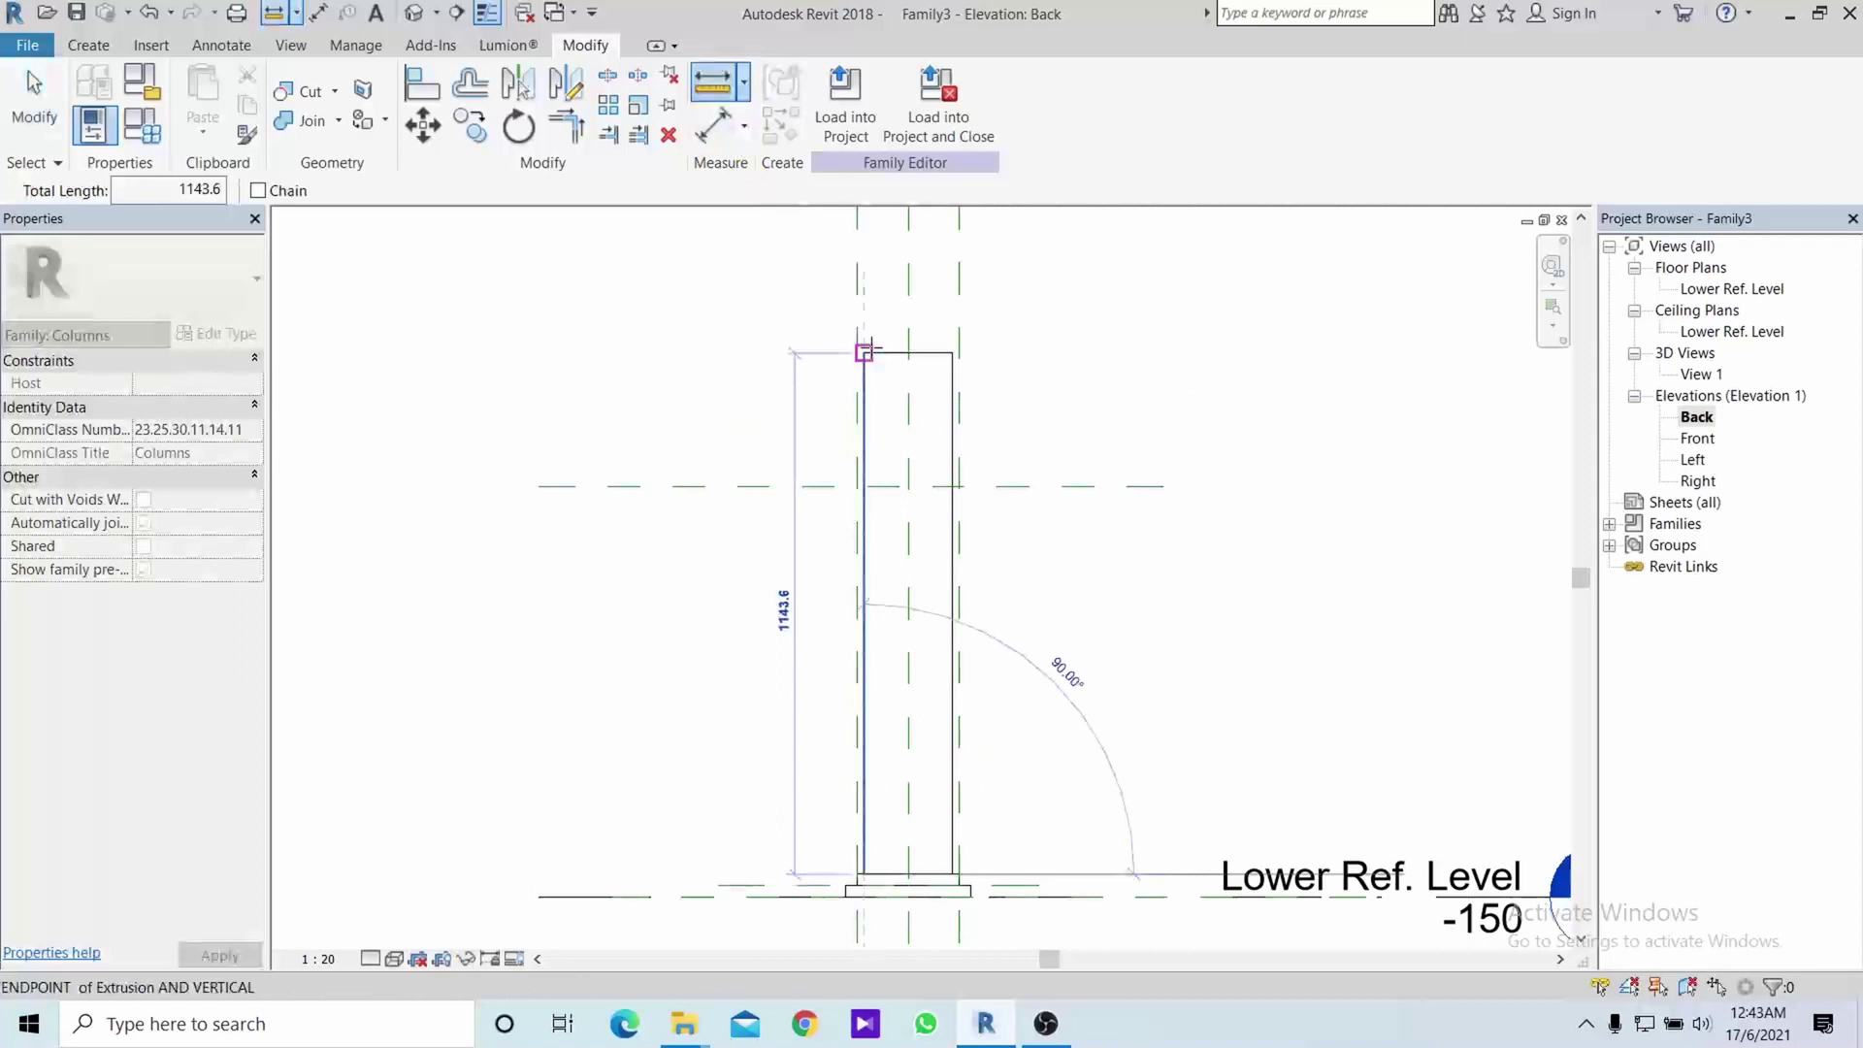
pyautogui.press('Escape')
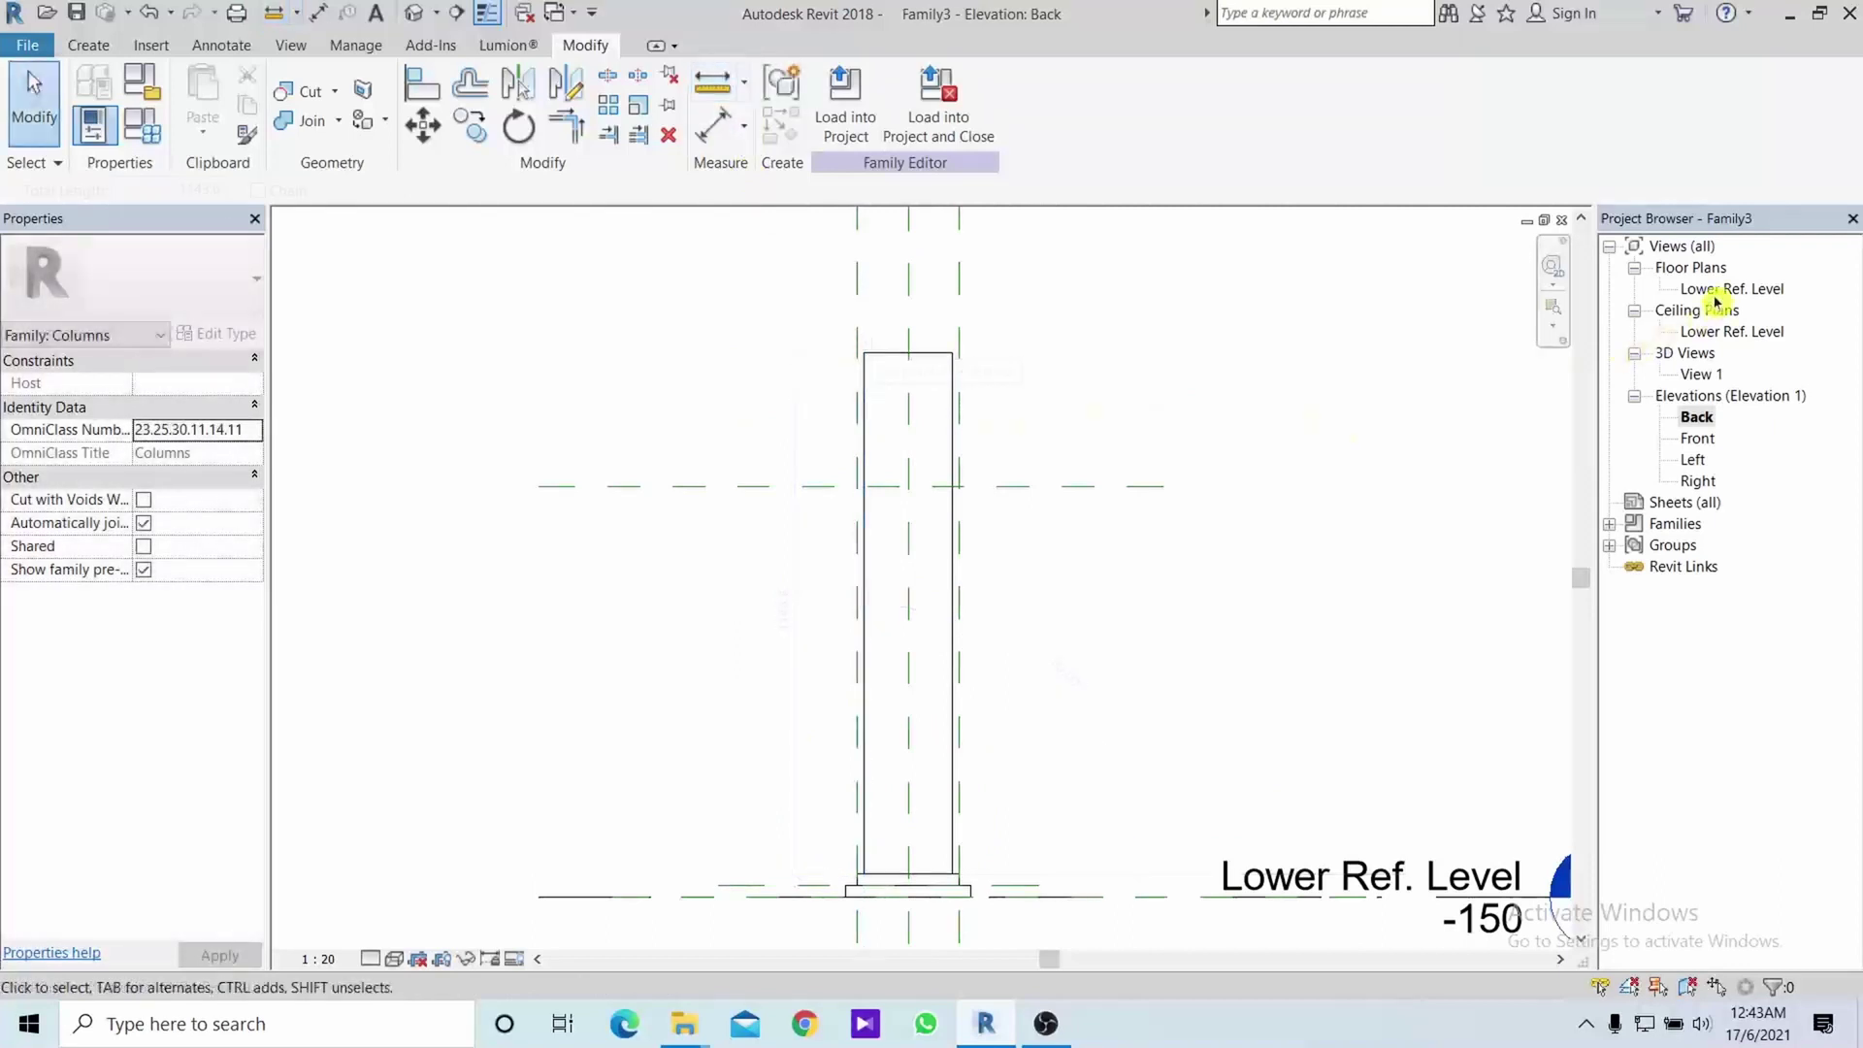
pyautogui.doubleClick(1717, 288)
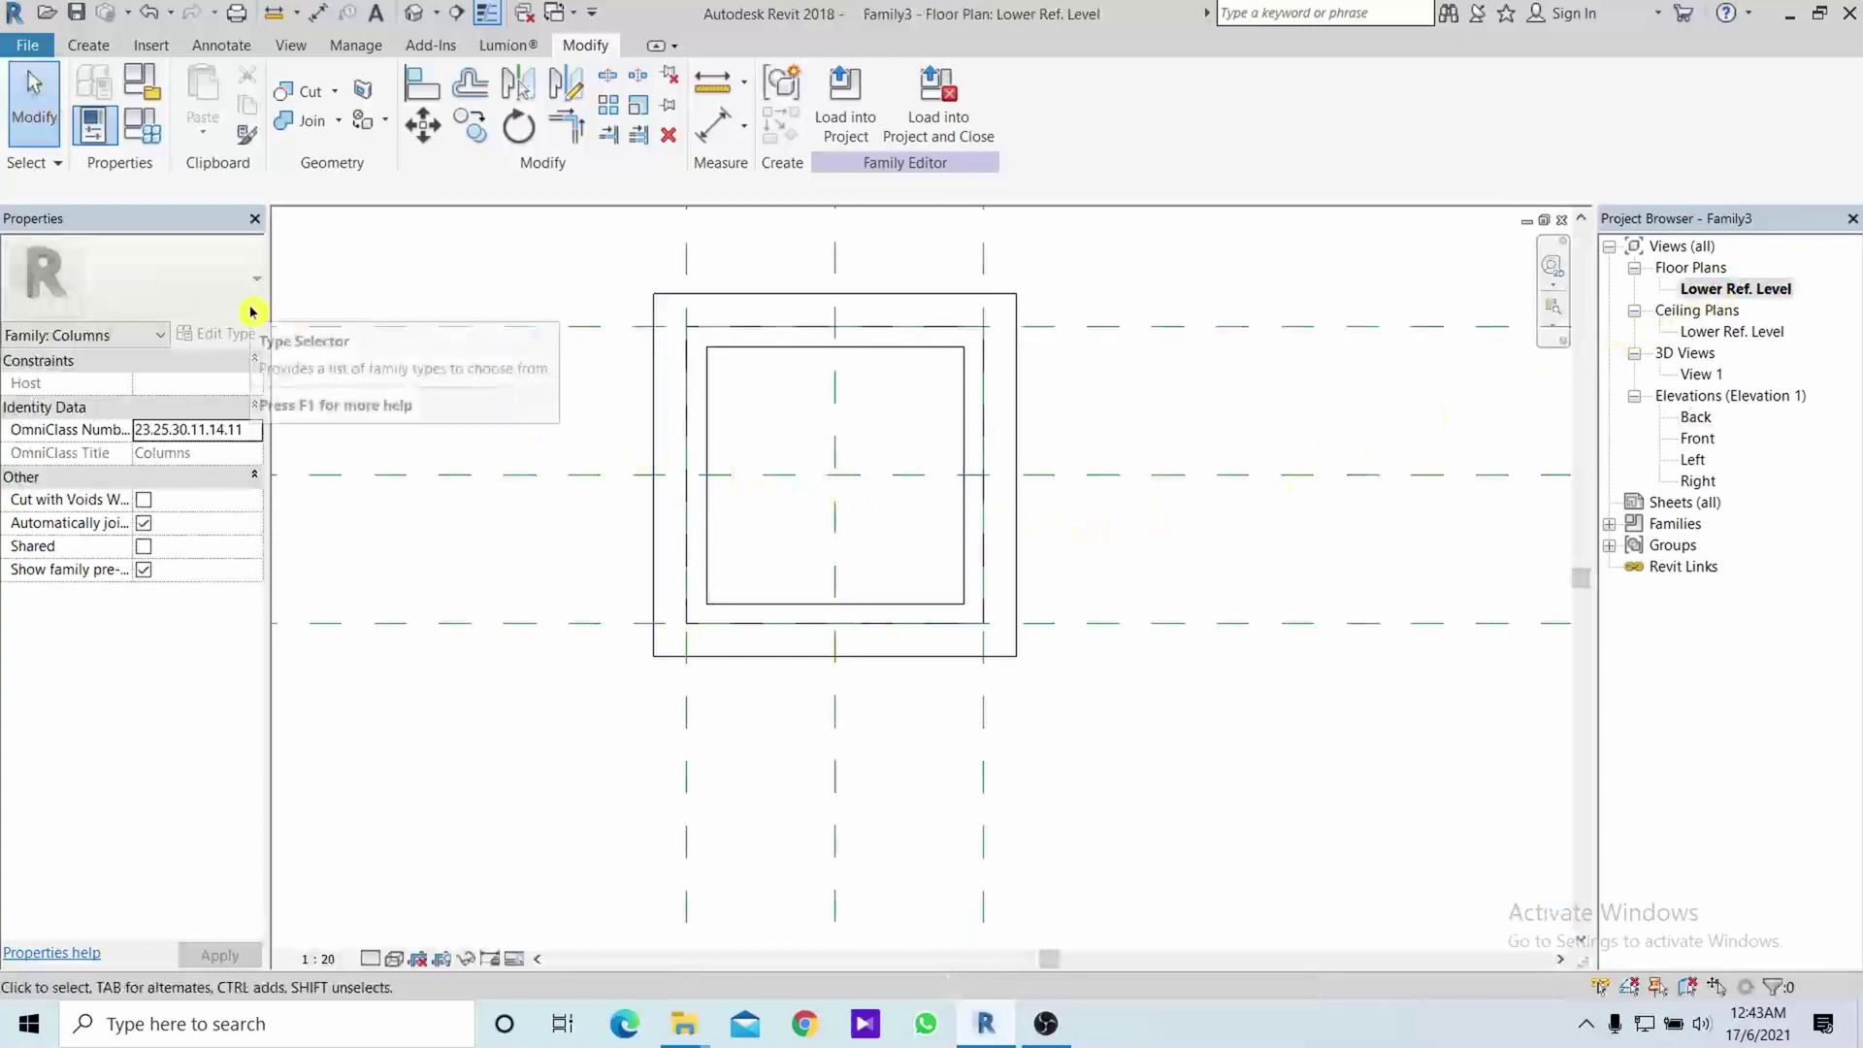
# Start a circle-profile extrusion from 1190 to 3000, centred on the column centre
pyautogui.click(87, 45)
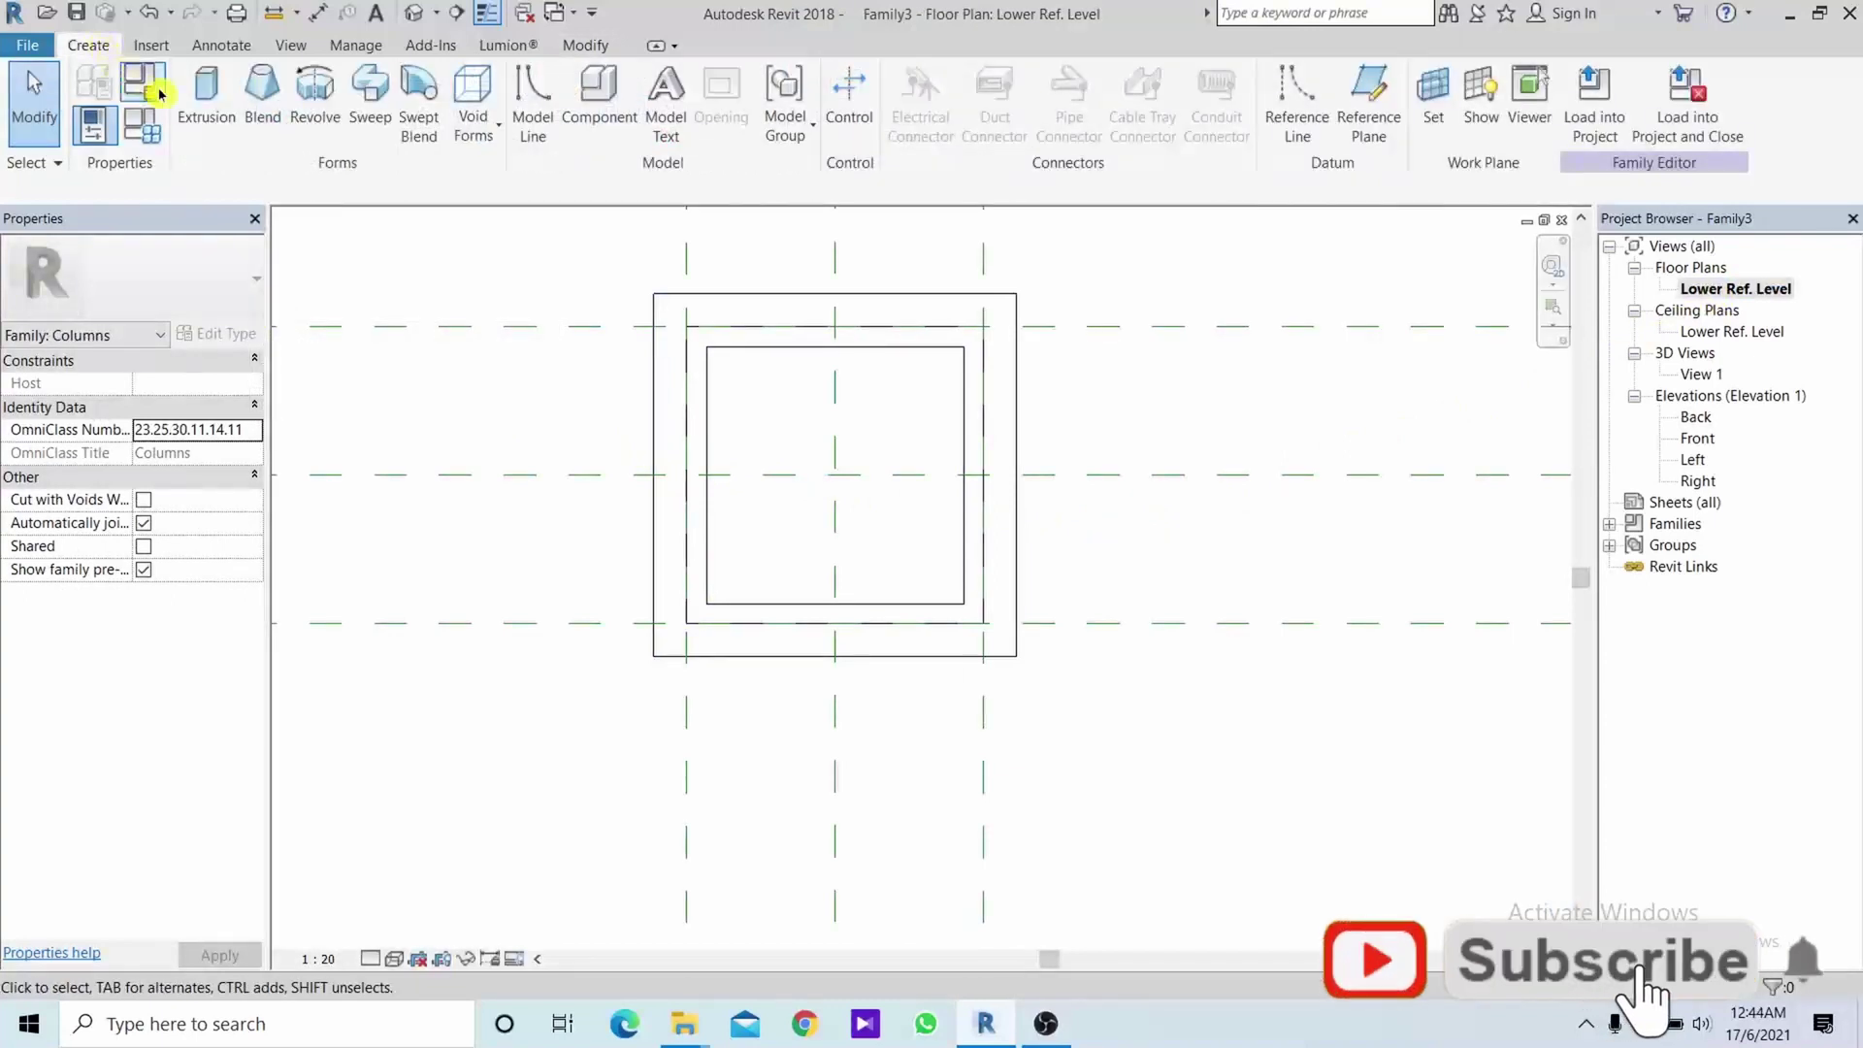
pyautogui.click(209, 96)
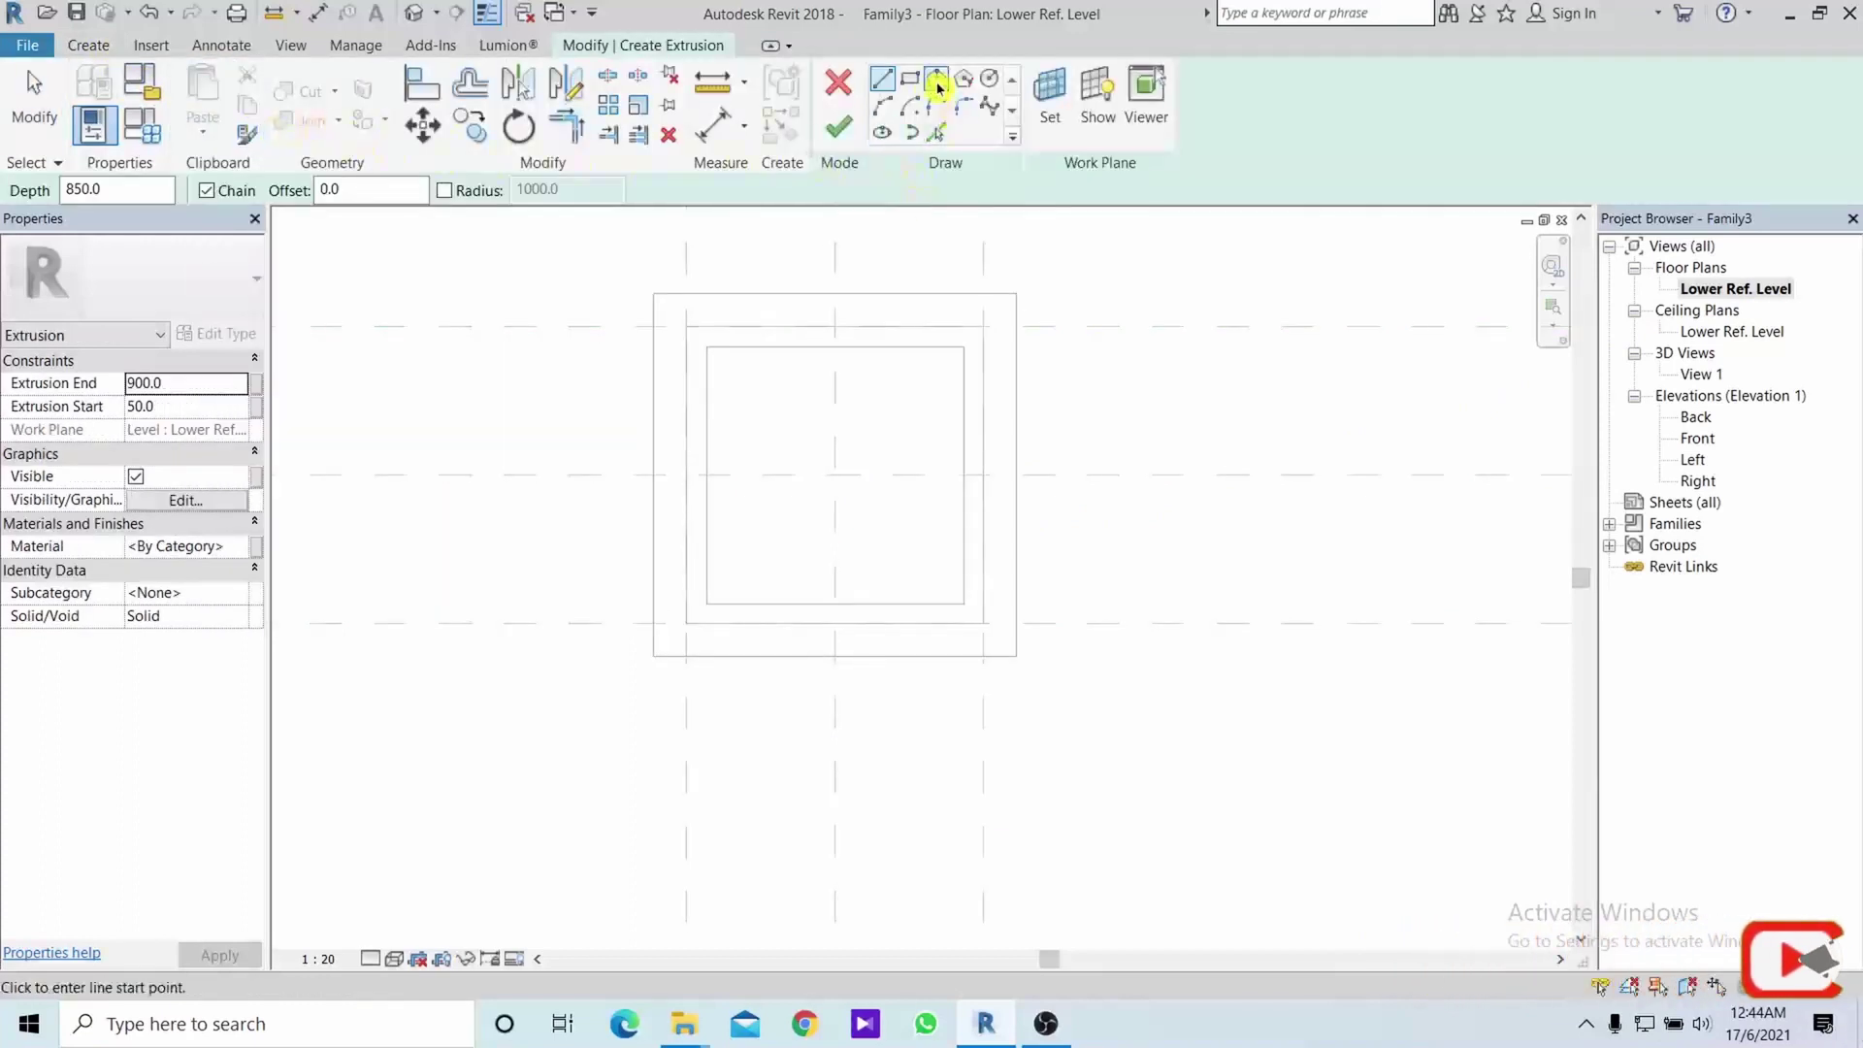
pyautogui.click(993, 86)
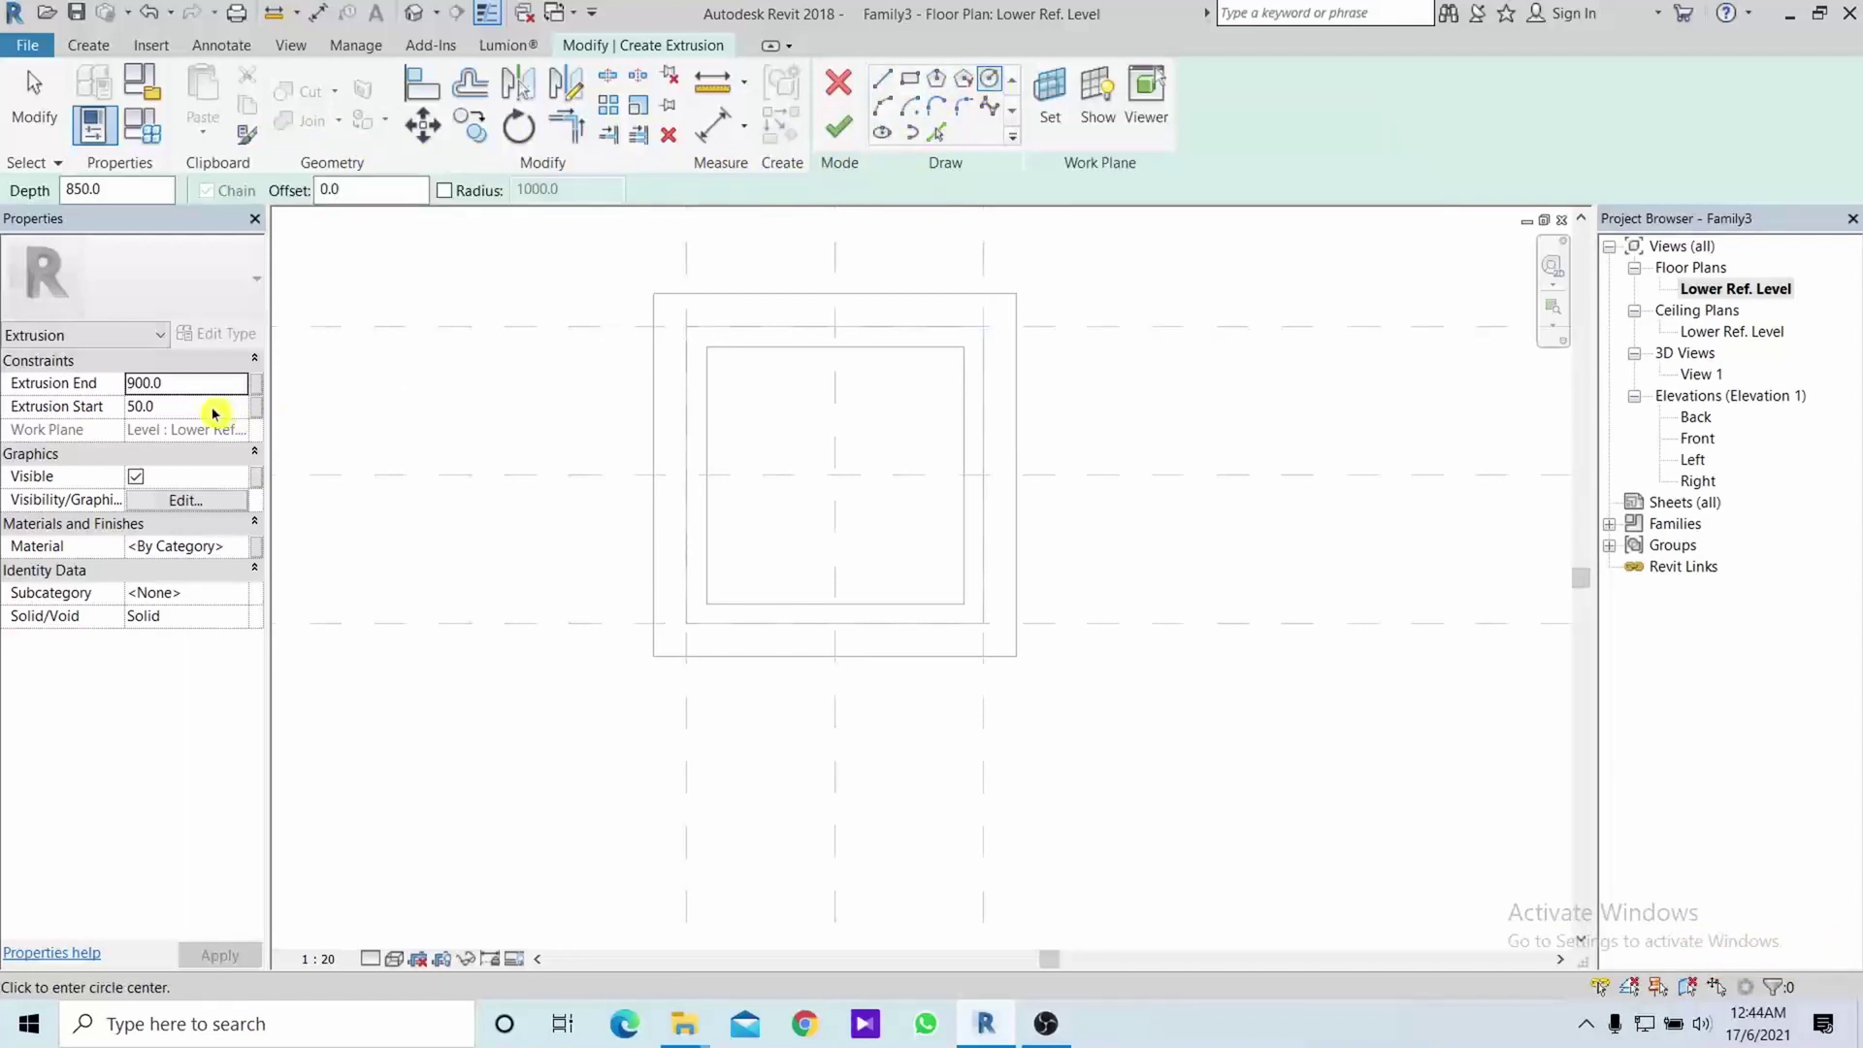
pyautogui.click(208, 409)
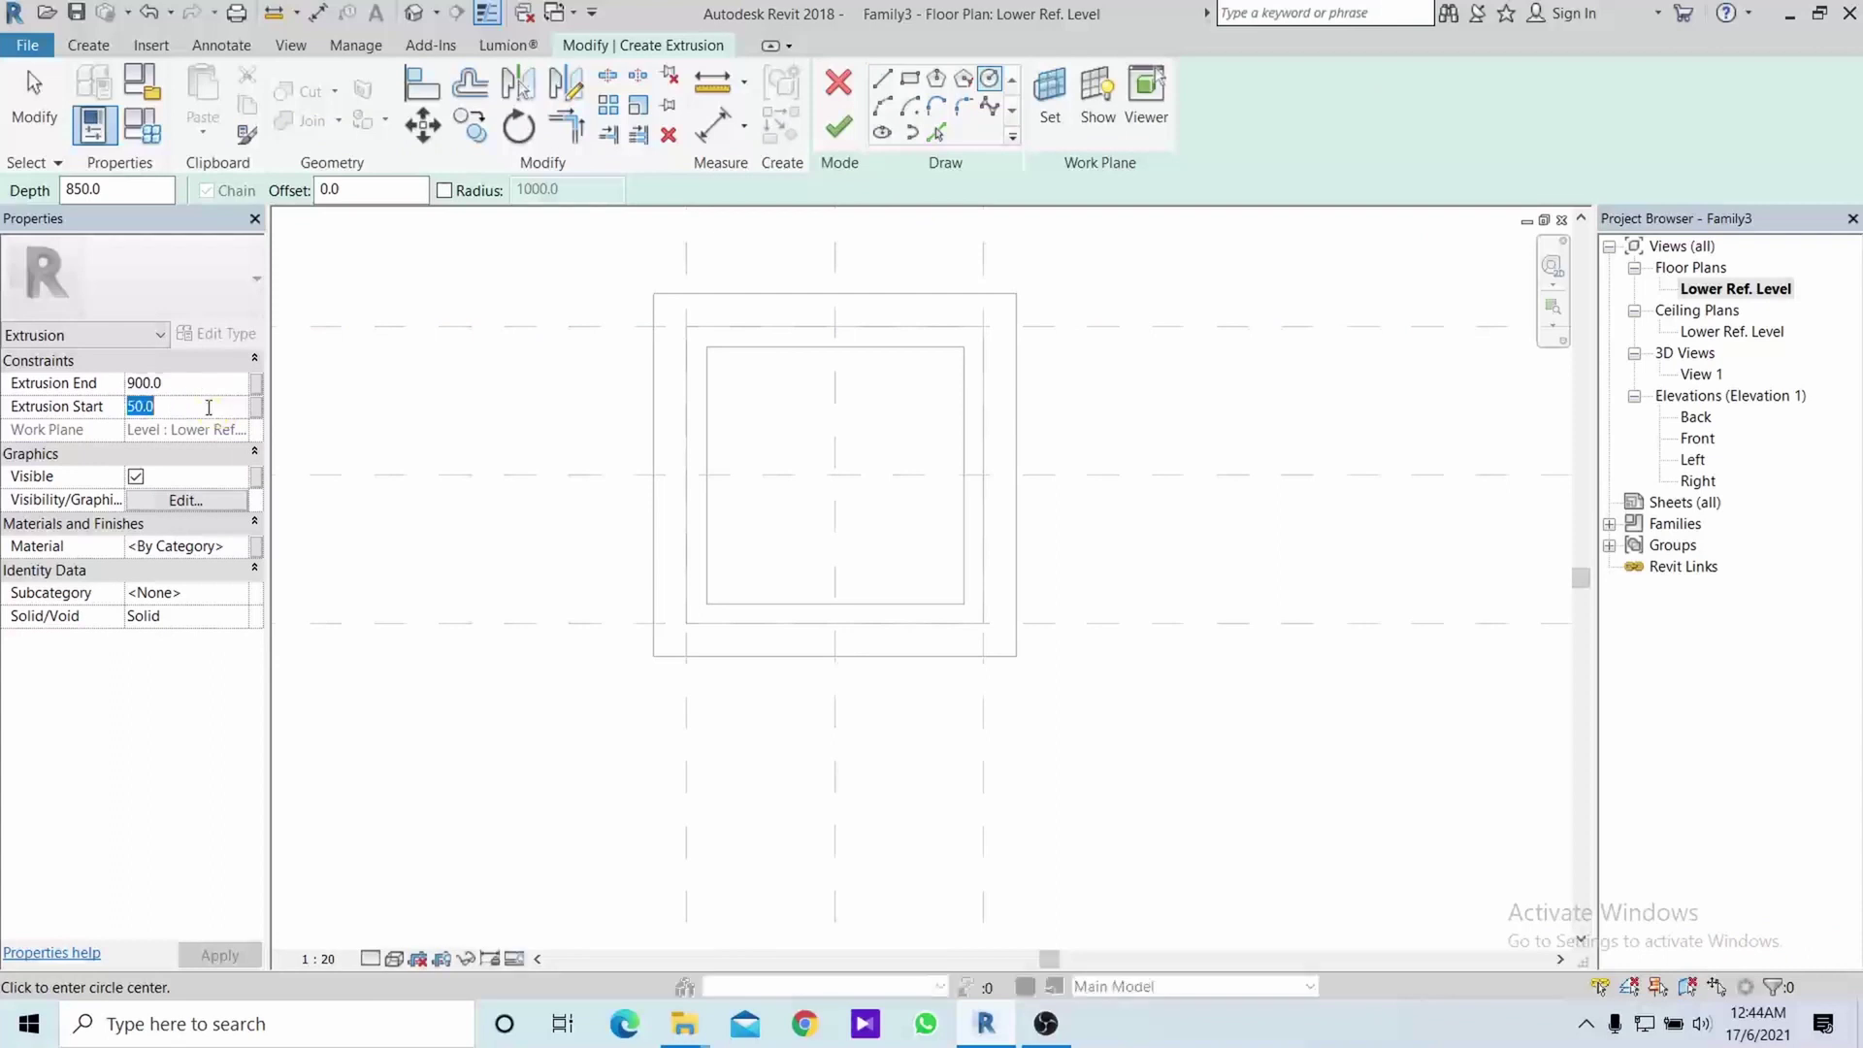
pyautogui.write('119')
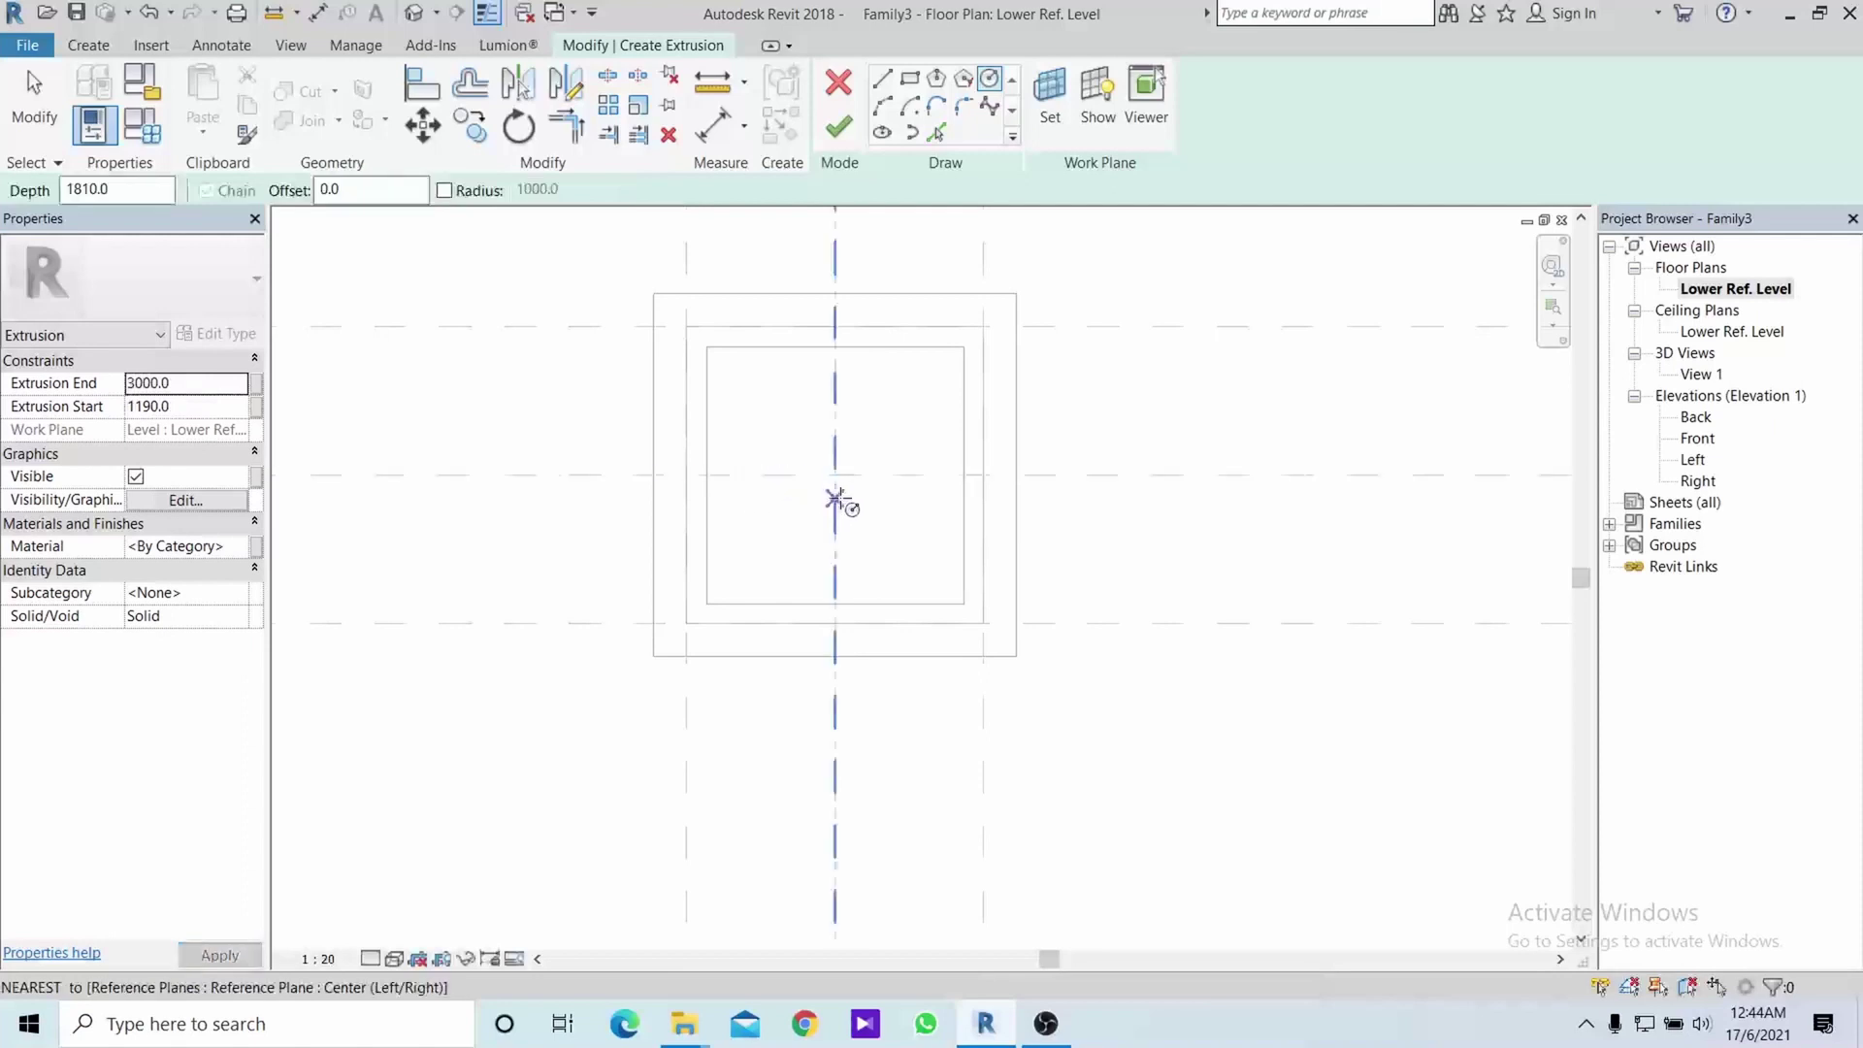
pyautogui.click(835, 474)
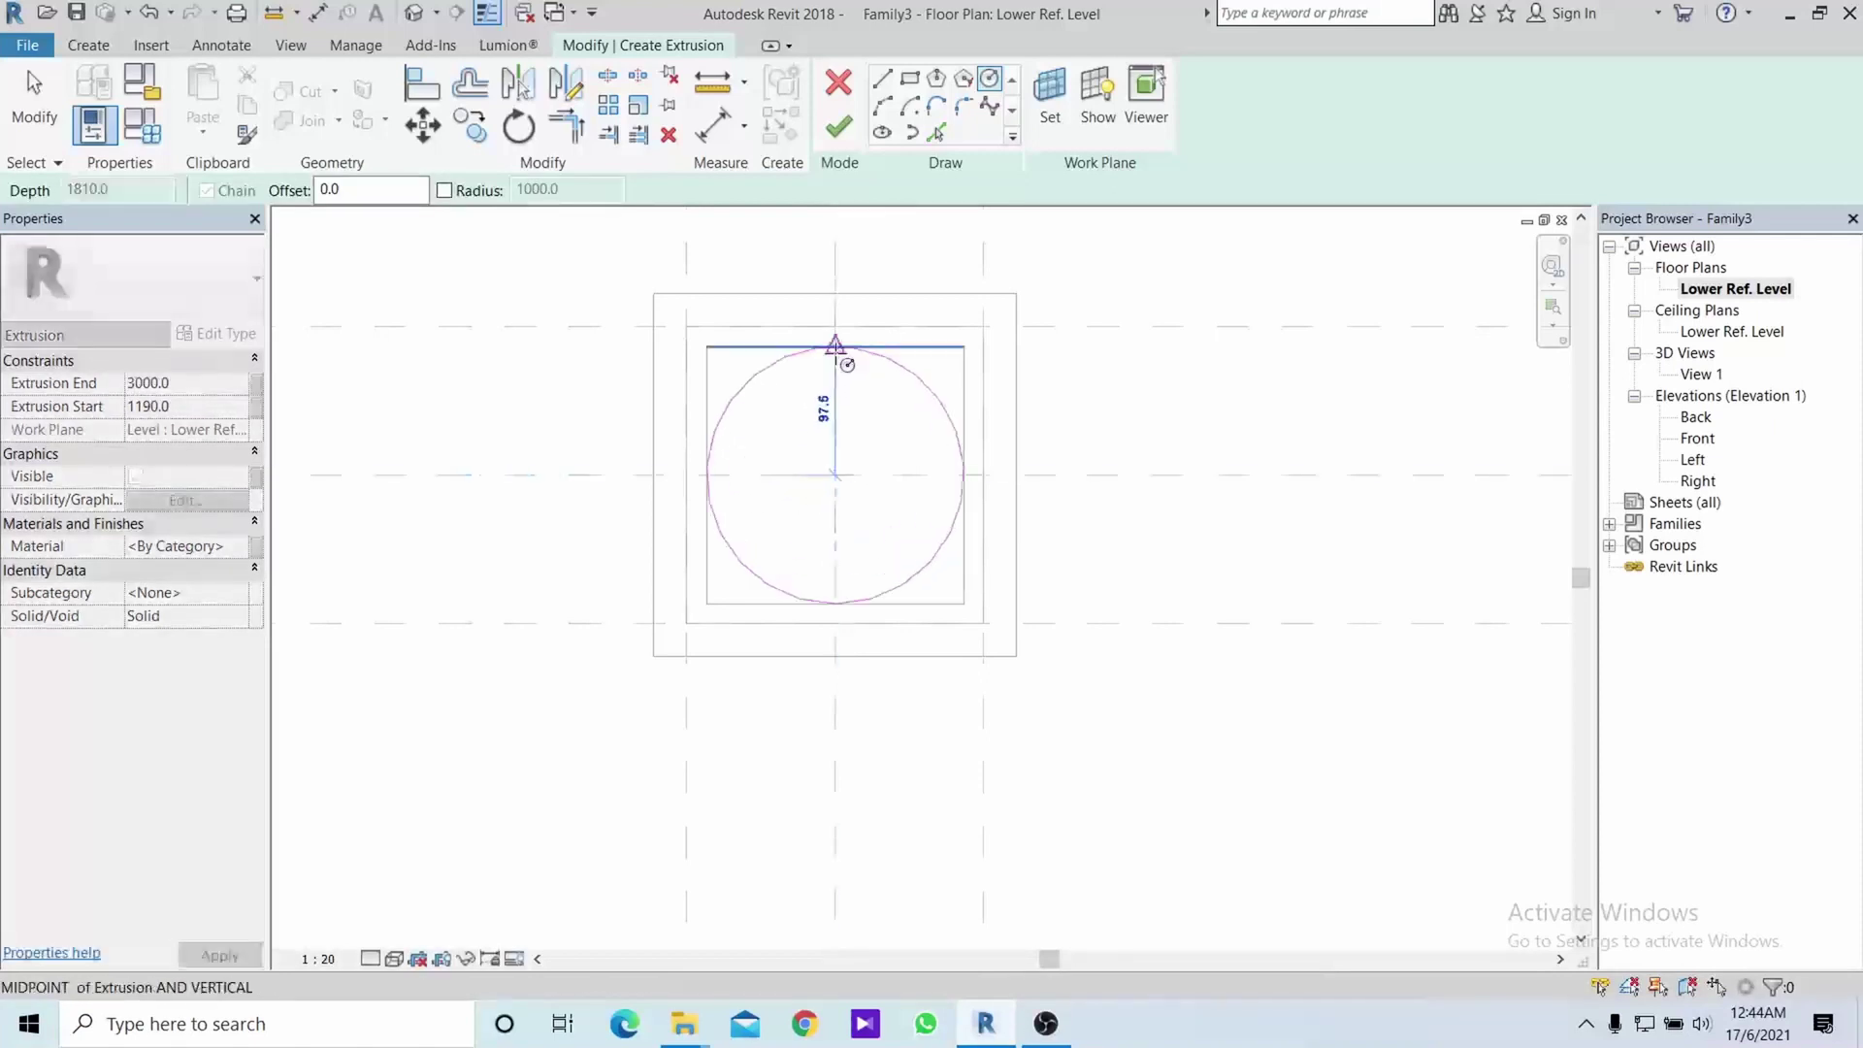
# Draw a circle touching the inner square and a second circle inset 25 inside it
pyautogui.click(836, 348)
pyautogui.write('25')
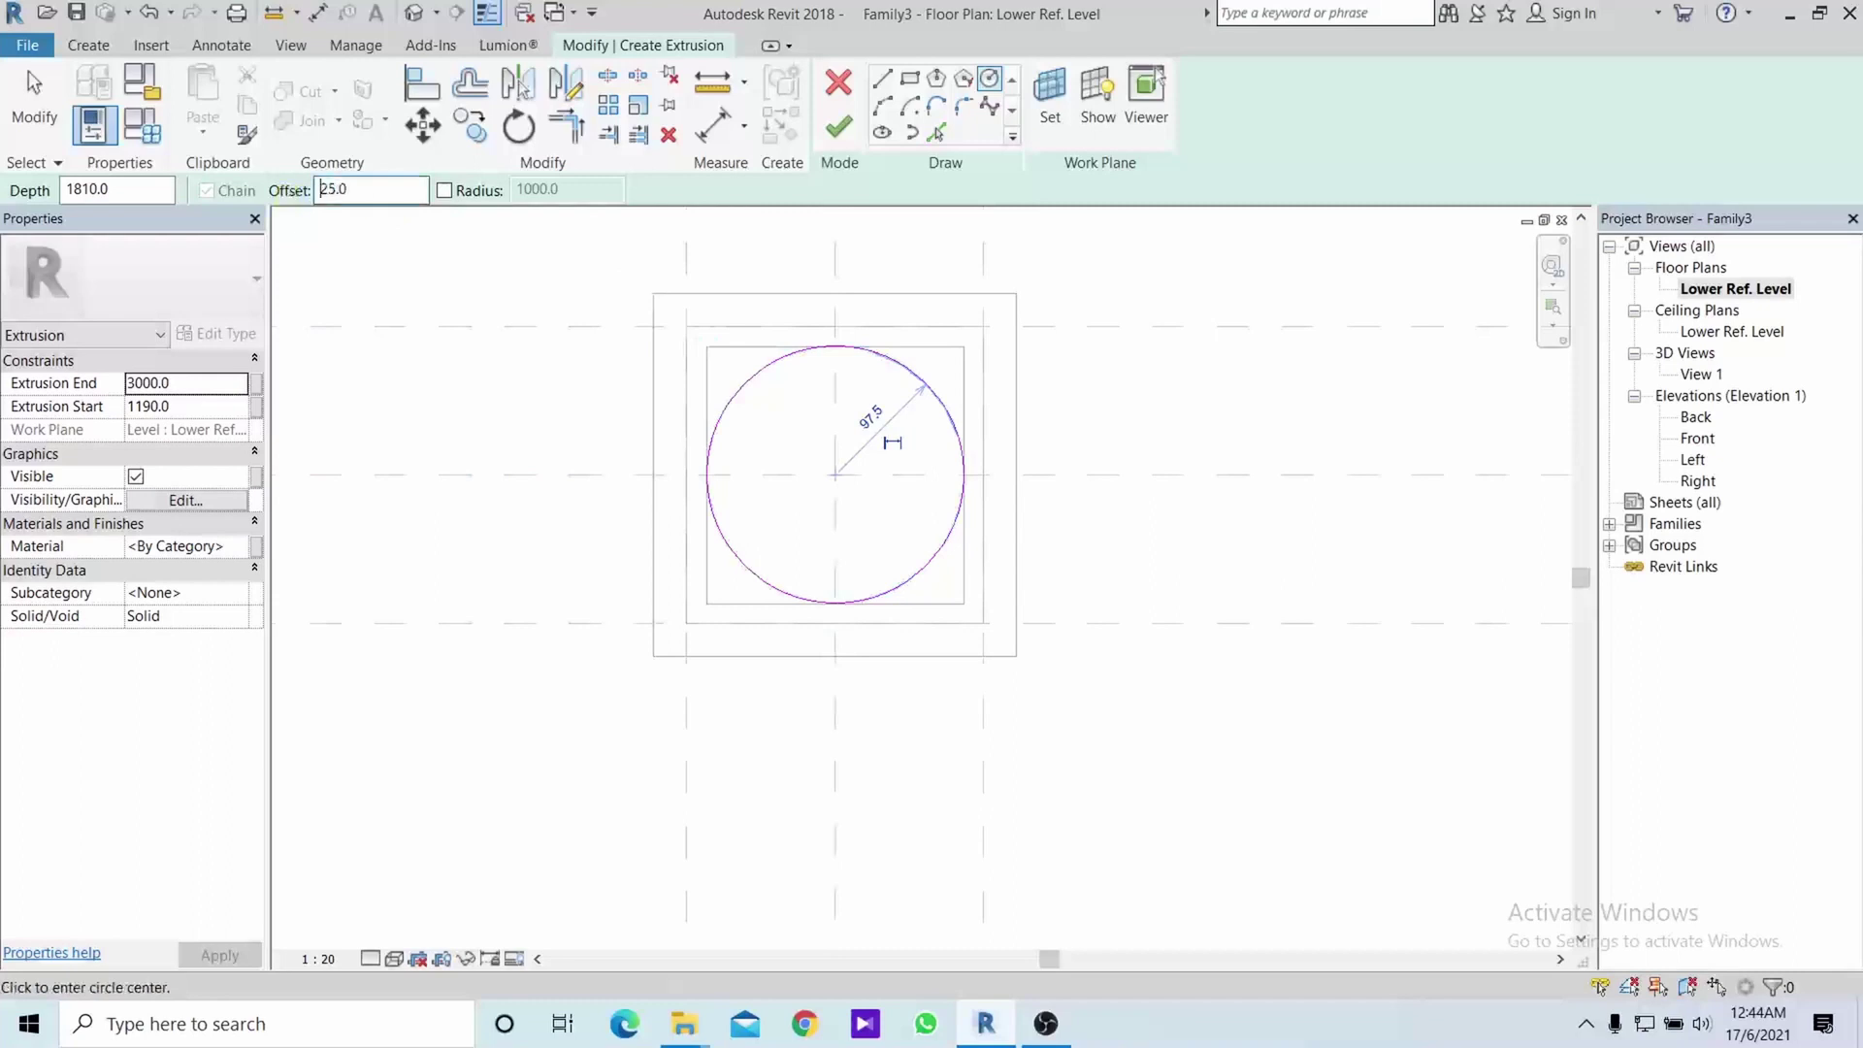
pyautogui.click(833, 474)
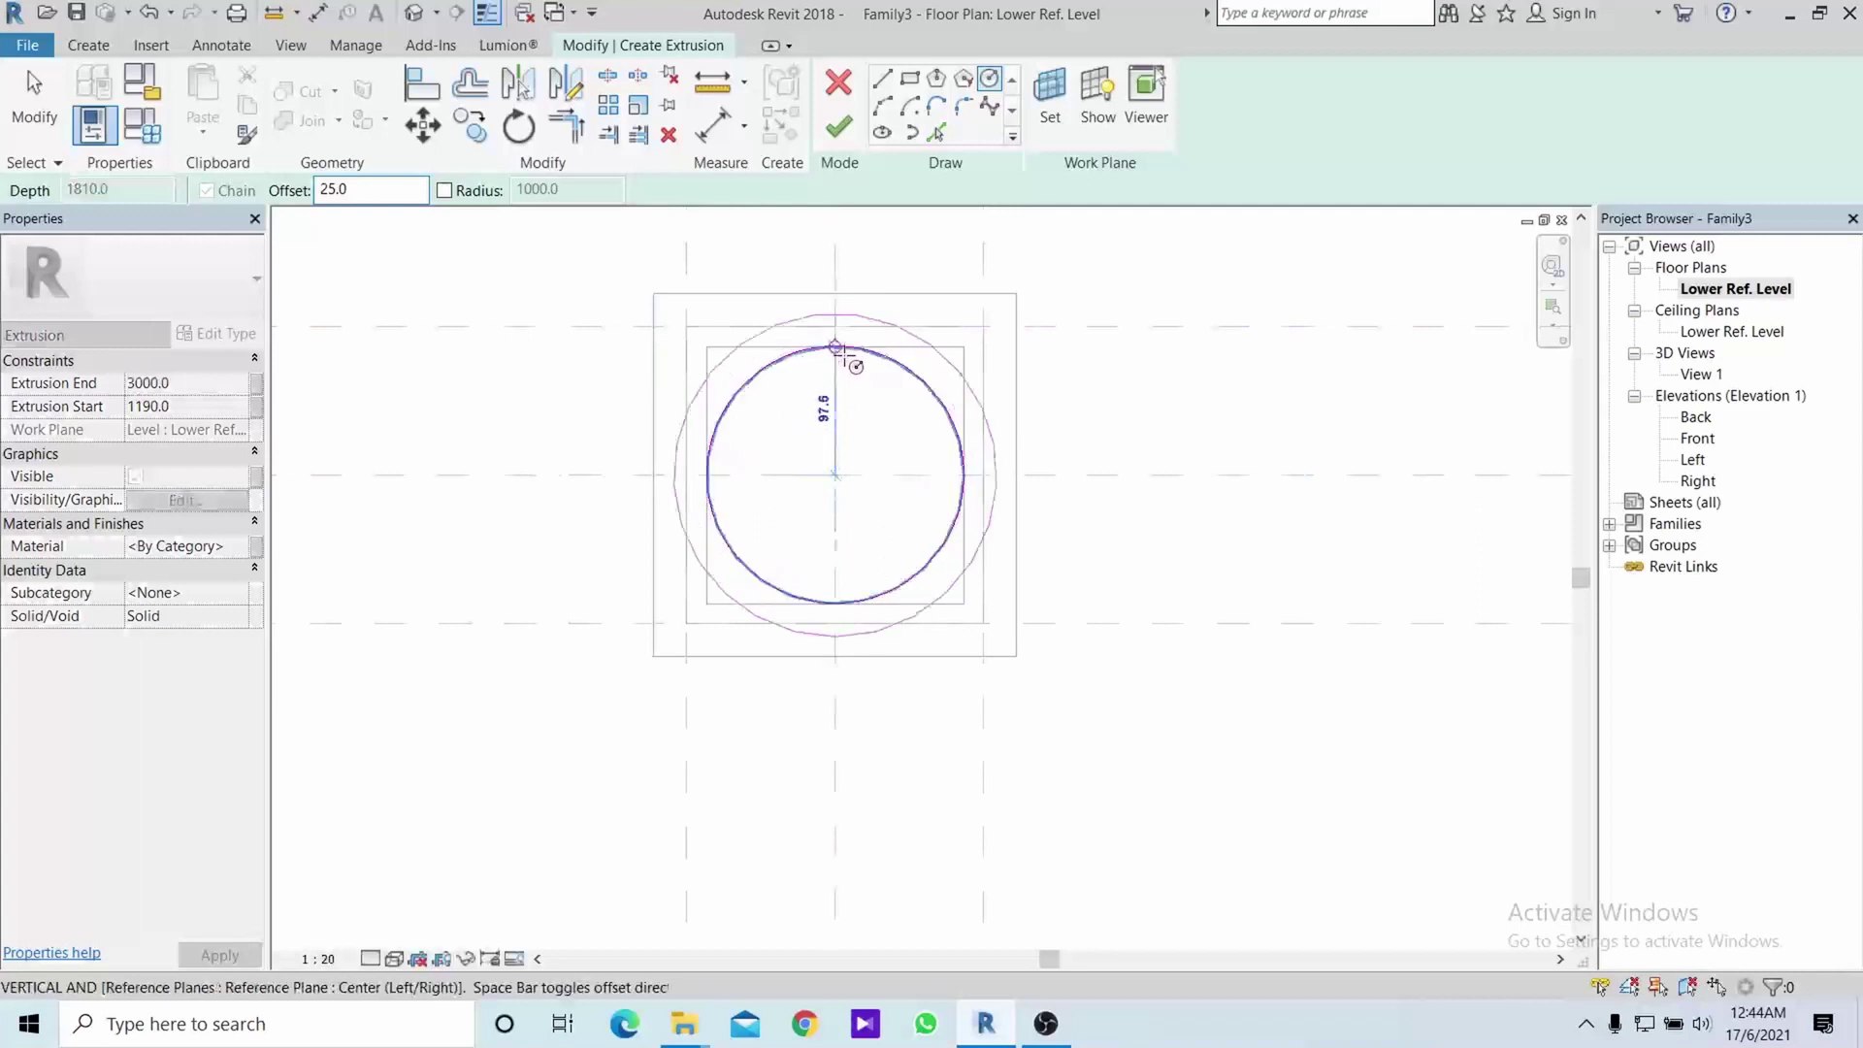
pyautogui.press('space')
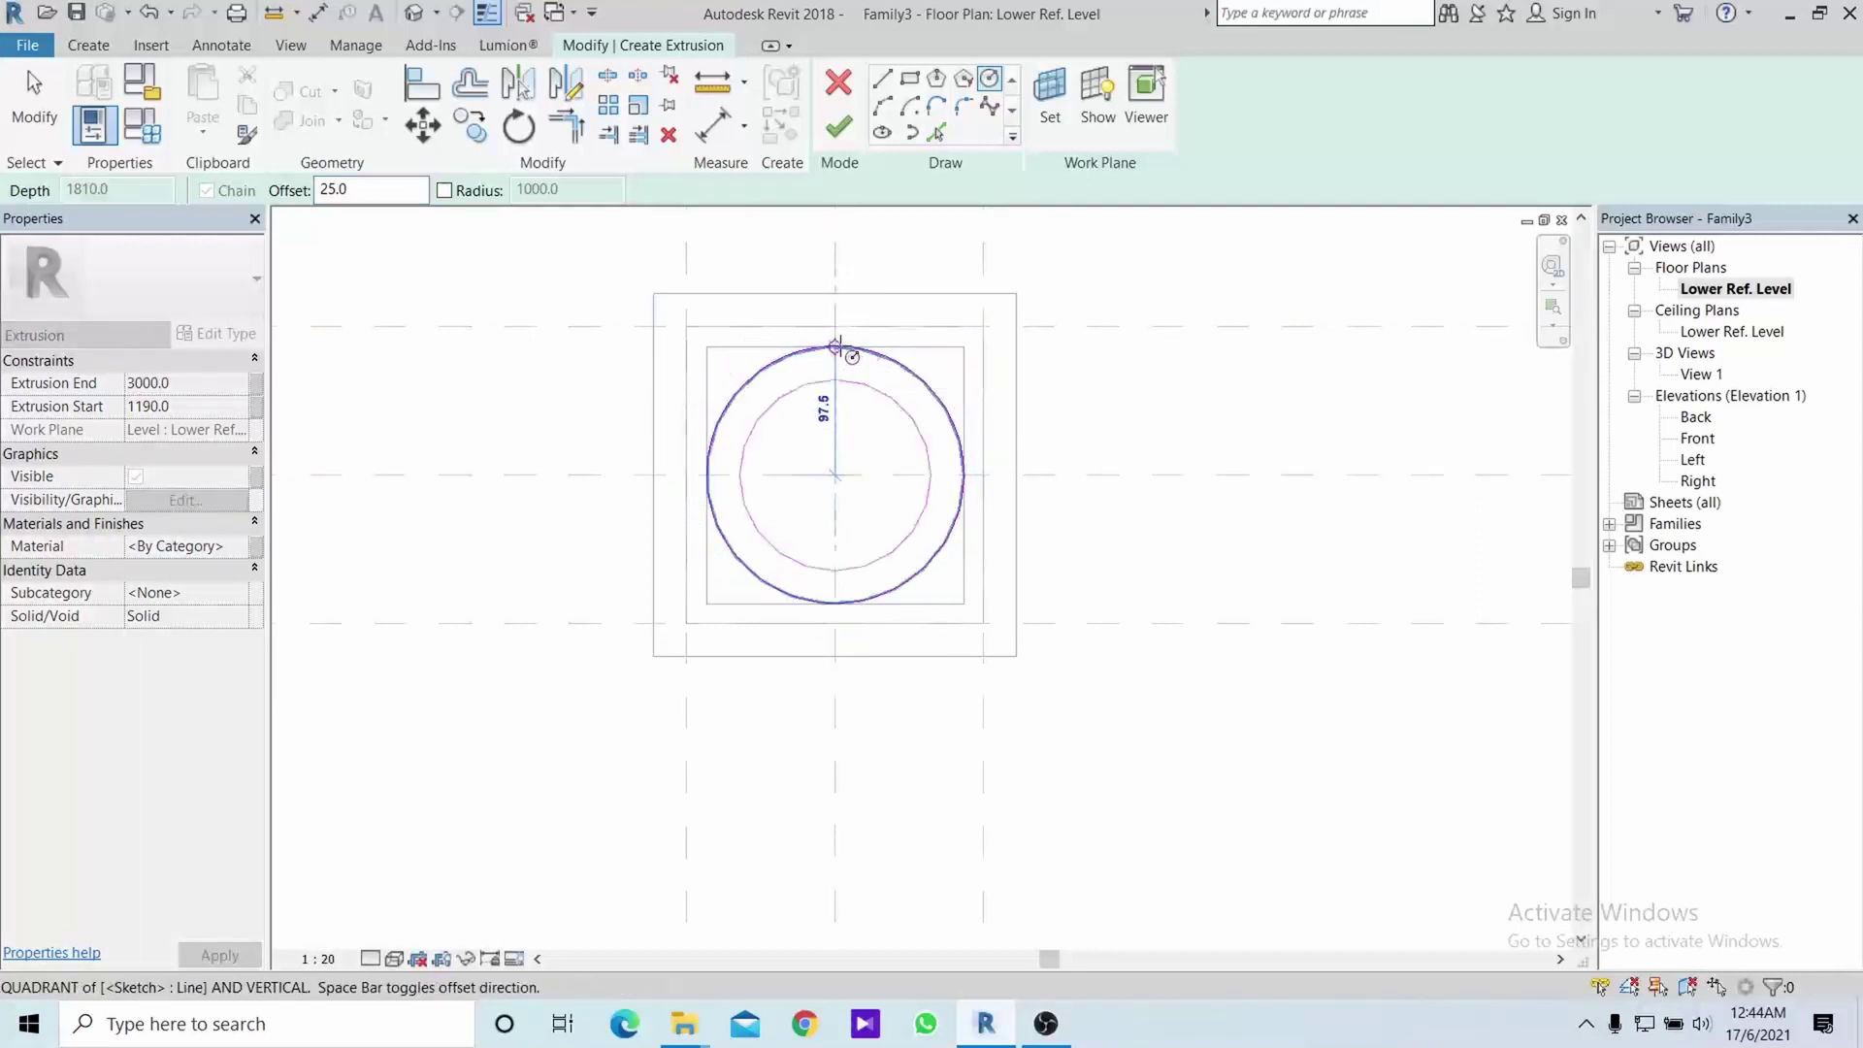
pyautogui.click(835, 346)
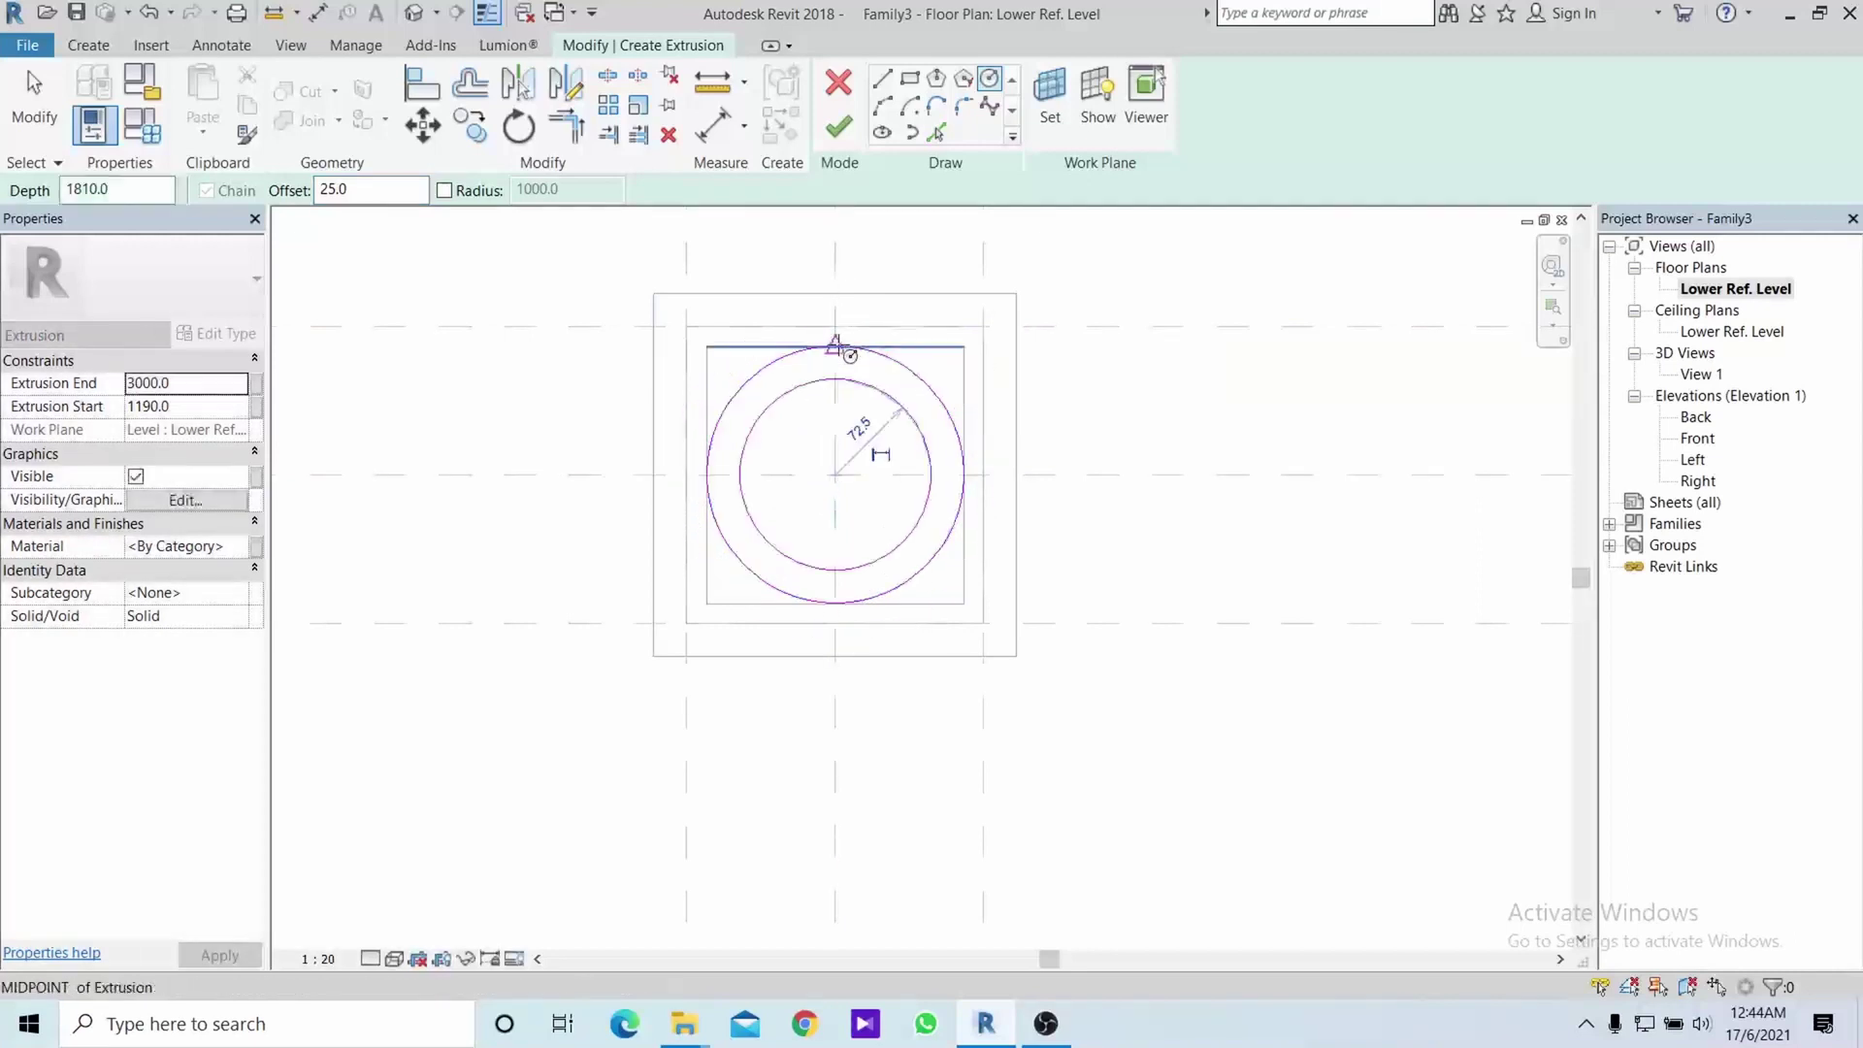
pyautogui.press('Escape')
pyautogui.press('Escape')
# Delete the outer circle and finish the roughly 72.5-radius circular extrusion
pyautogui.click(895, 373)
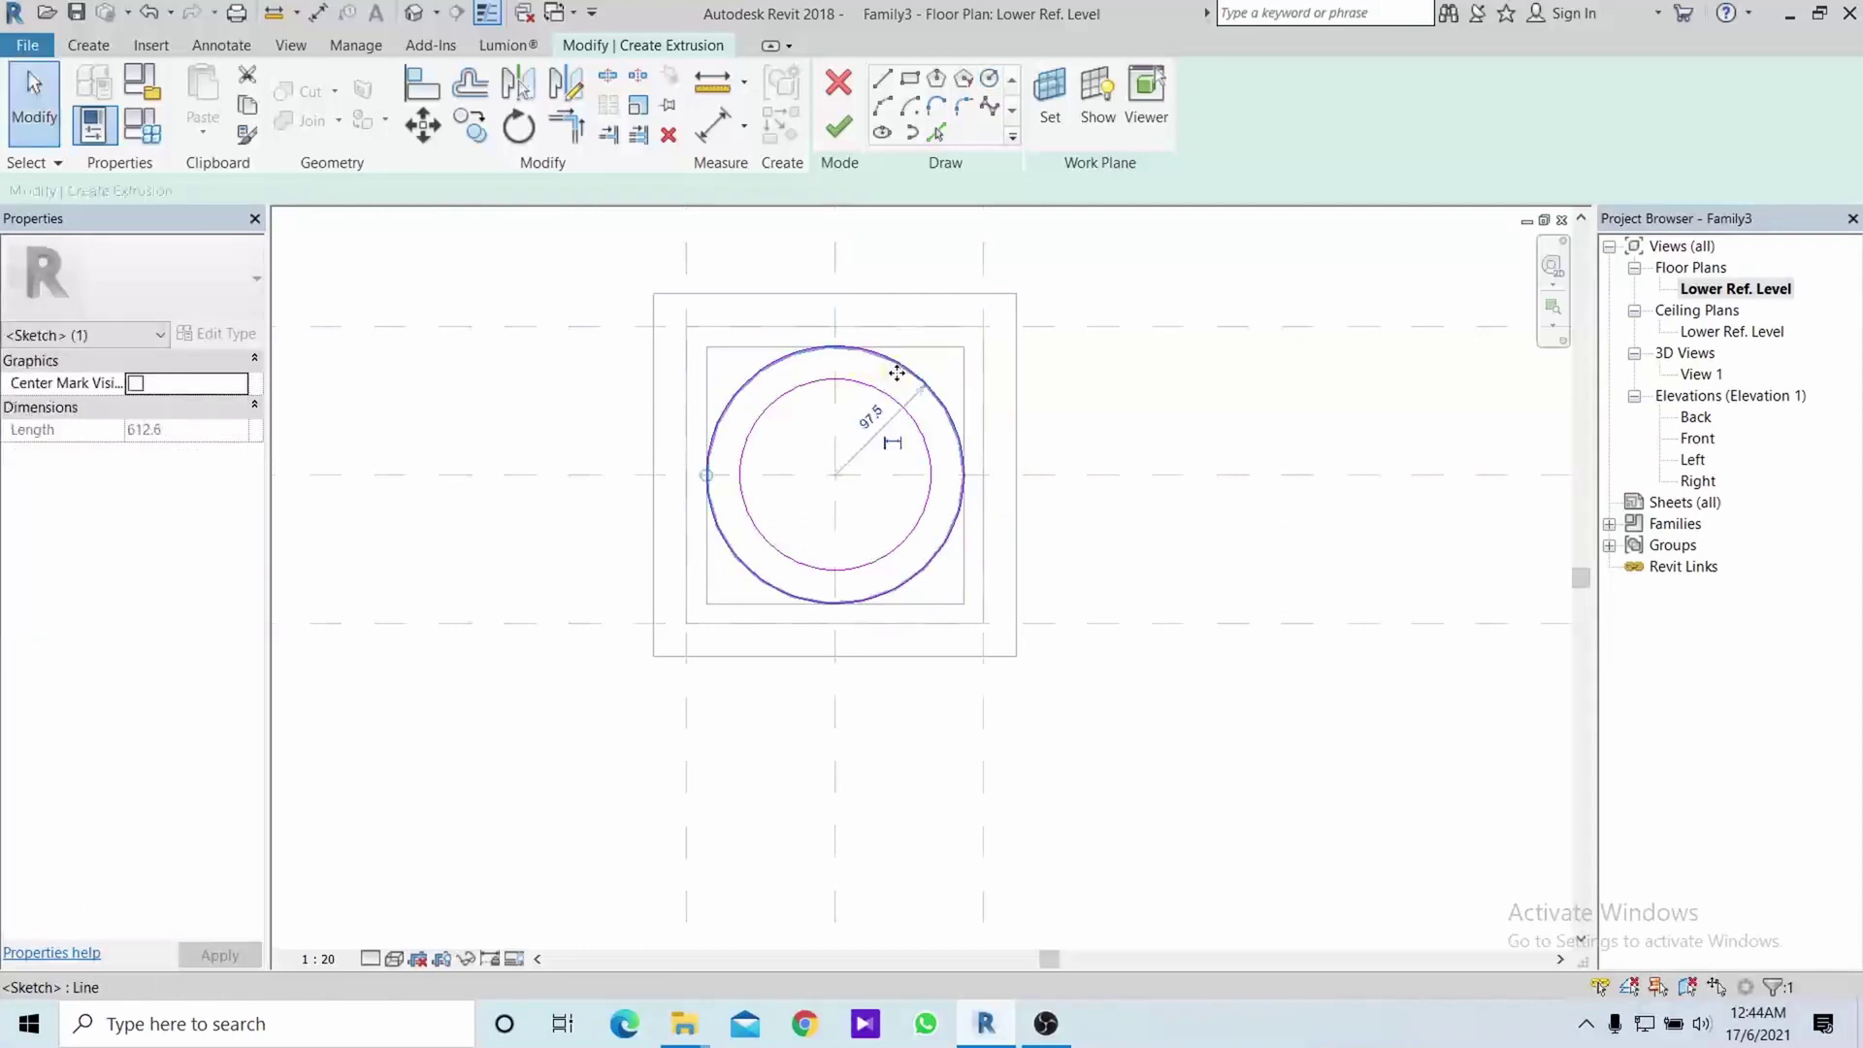
pyautogui.press('Delete')
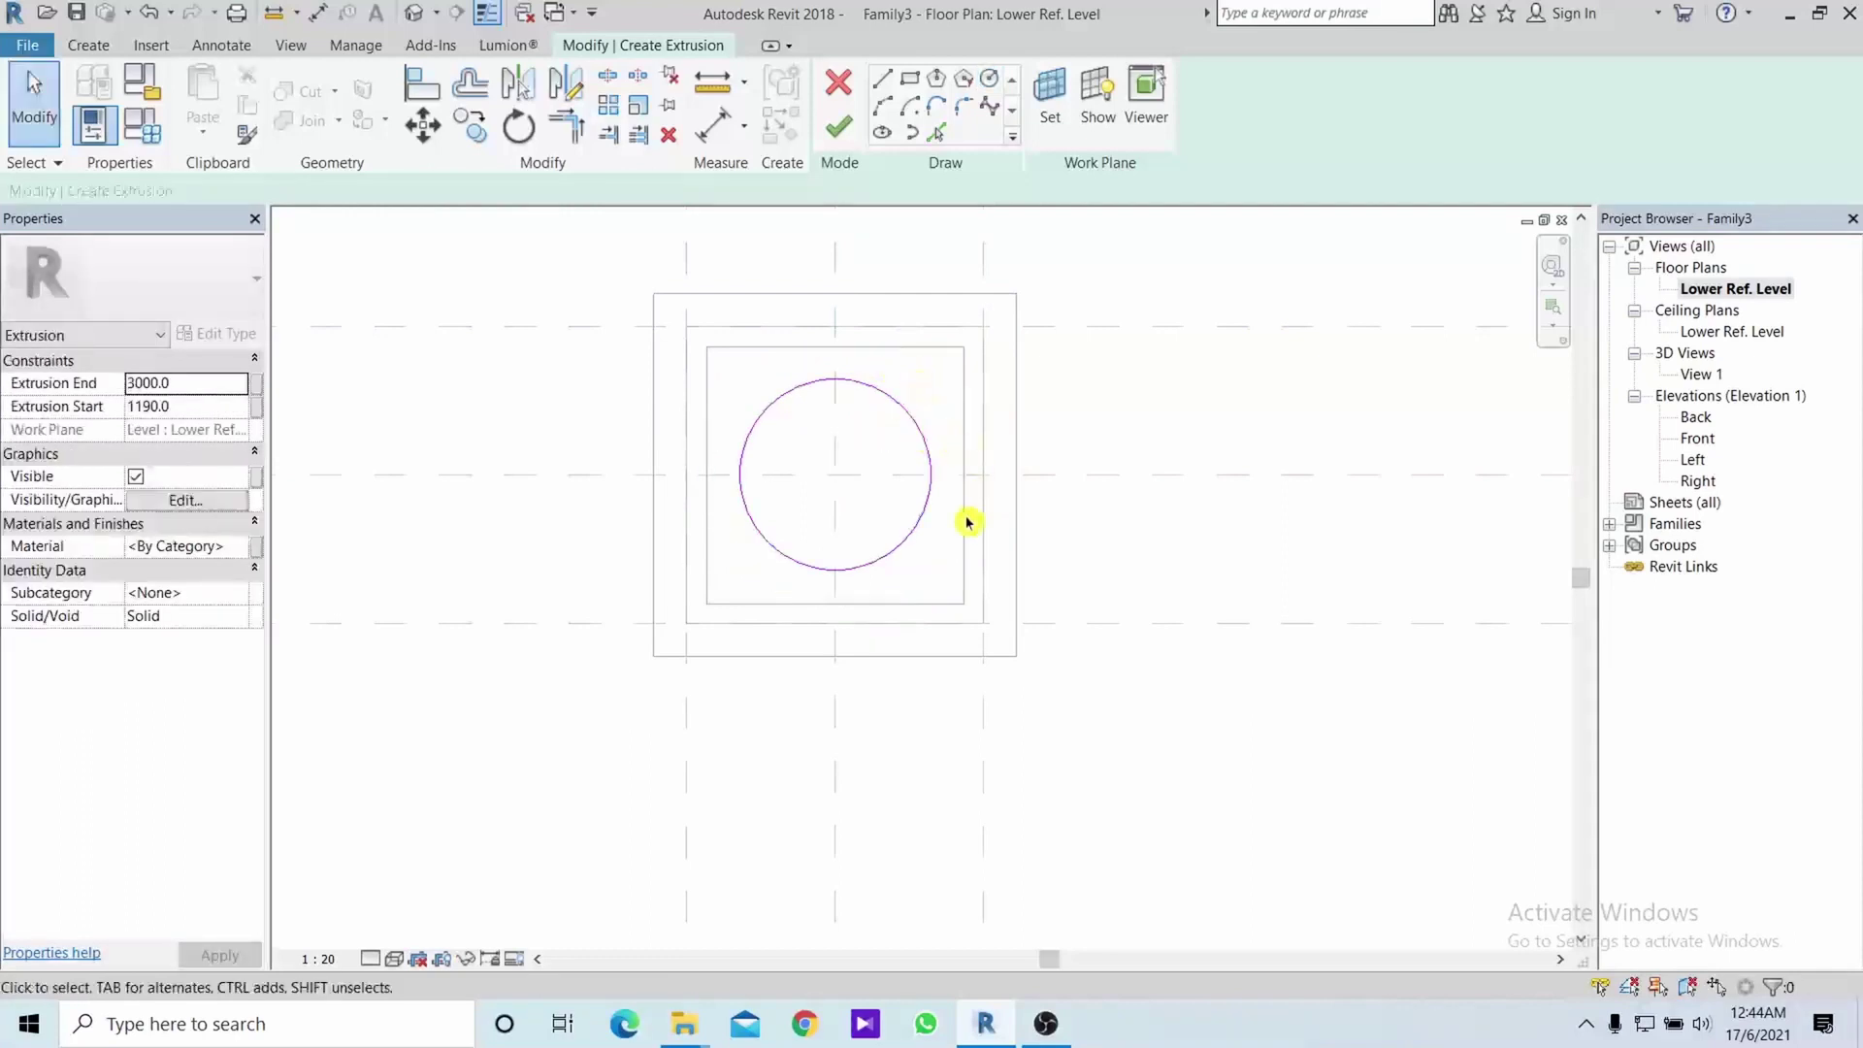
pyautogui.click(839, 127)
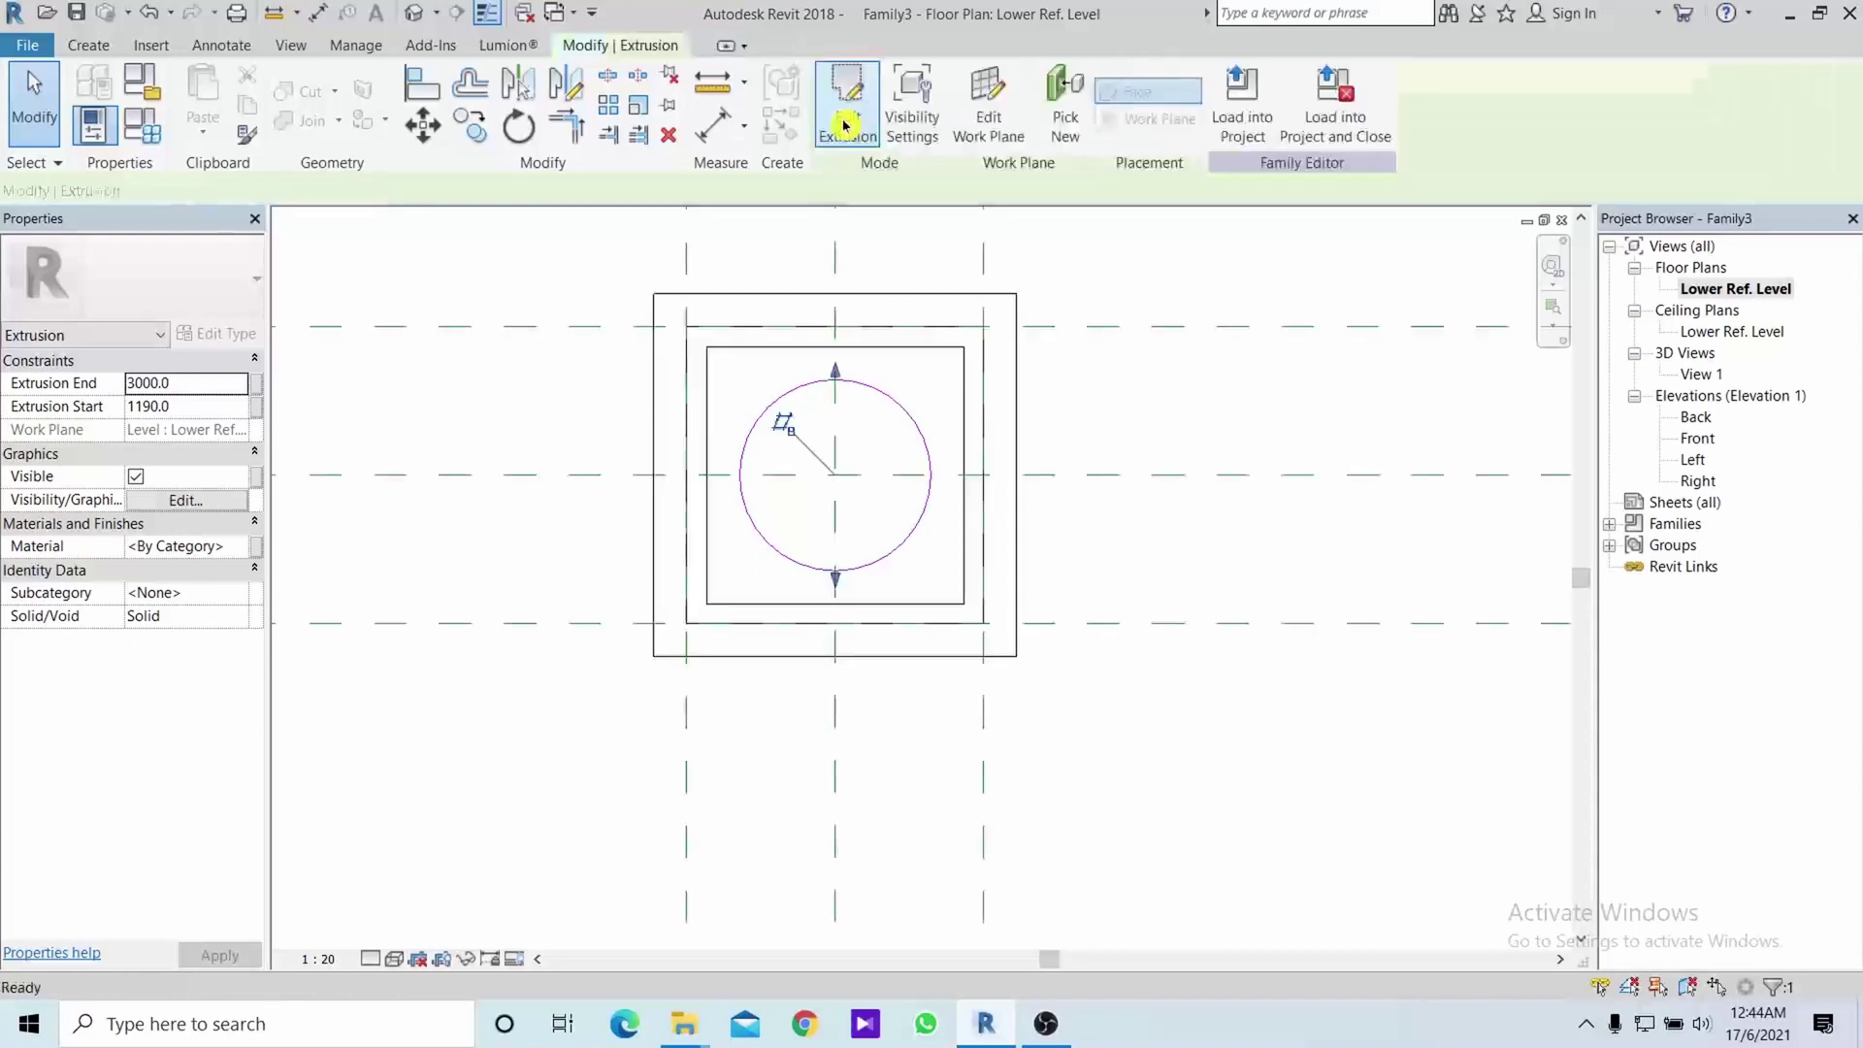
# In the Back elevation, drag the round shaft's top up to about 3025.9
pyautogui.doubleClick(1695, 416)
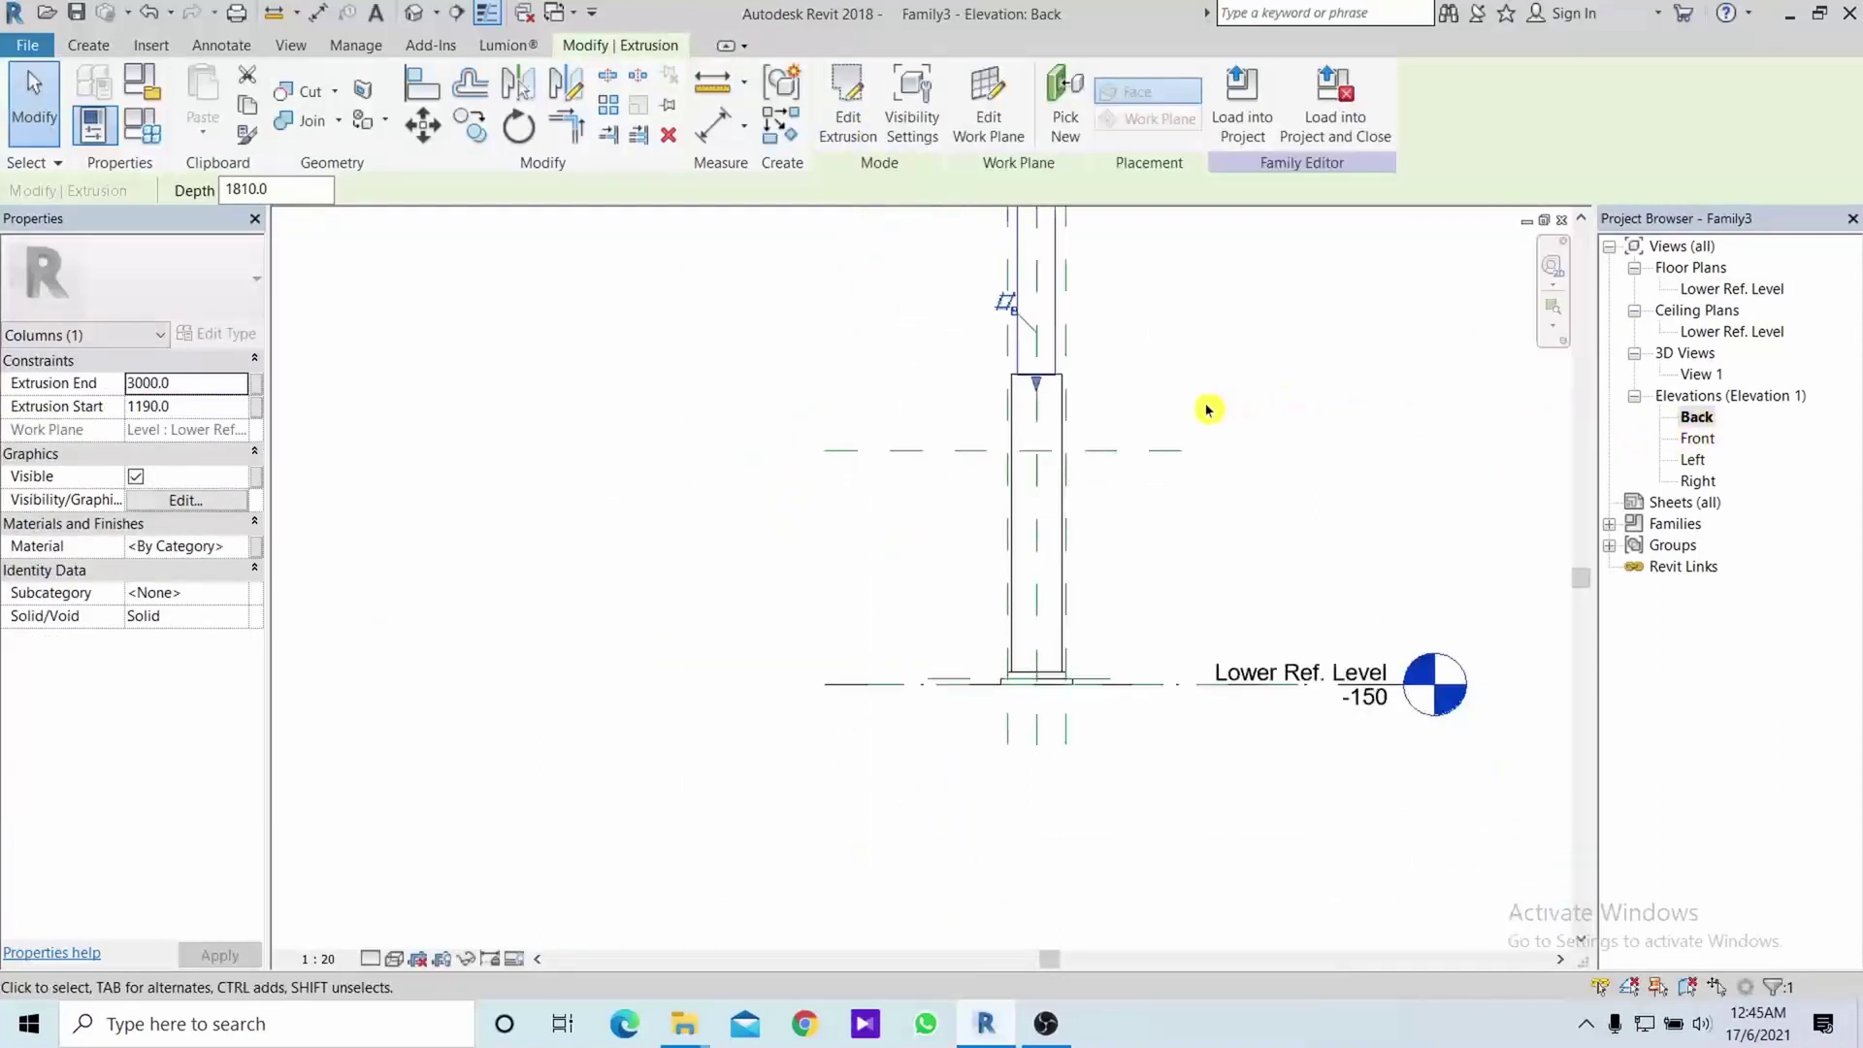
pyautogui.scroll(2, 1061, 620)
pyautogui.scroll(2, 894, 607)
pyautogui.scroll(1, 772, 519)
pyautogui.scroll(2, 753, 470)
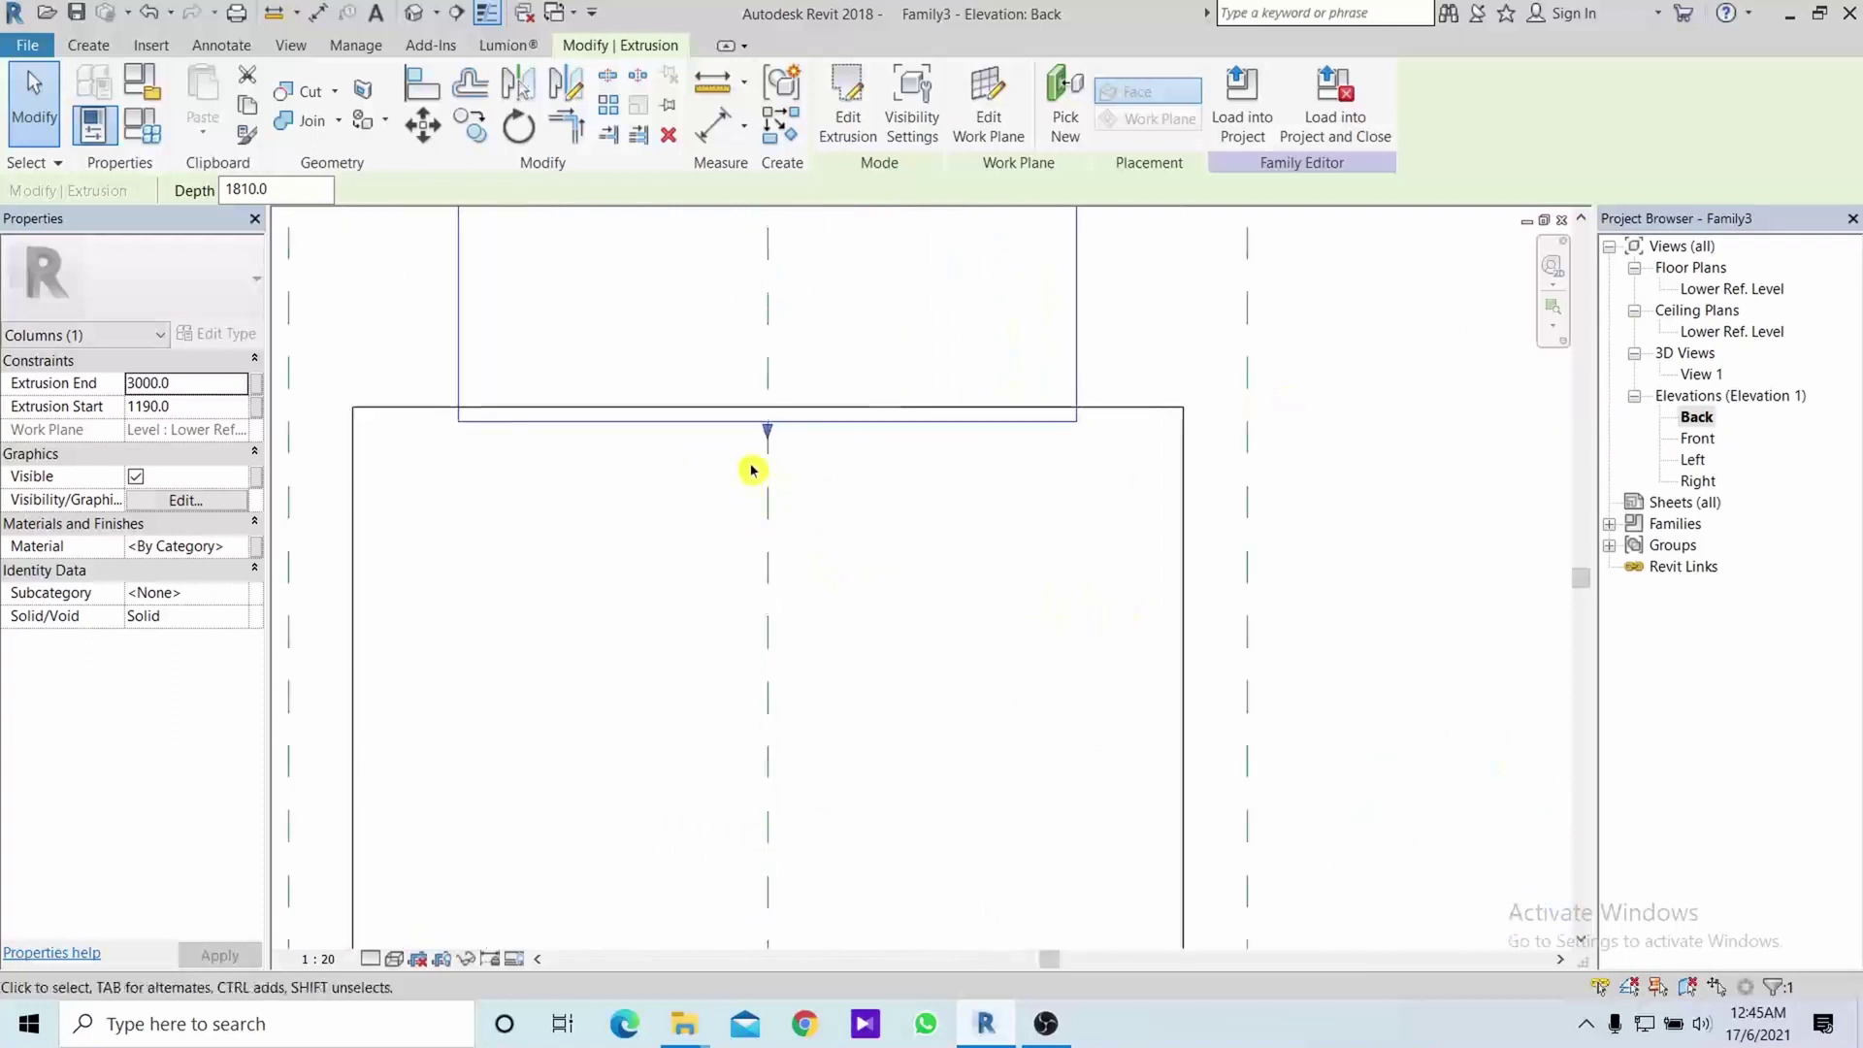
pyautogui.moveTo(767, 430); pyautogui.dragTo(770, 417)
pyautogui.scroll(-2, 770, 425)
pyautogui.scroll(-2, 764, 583)
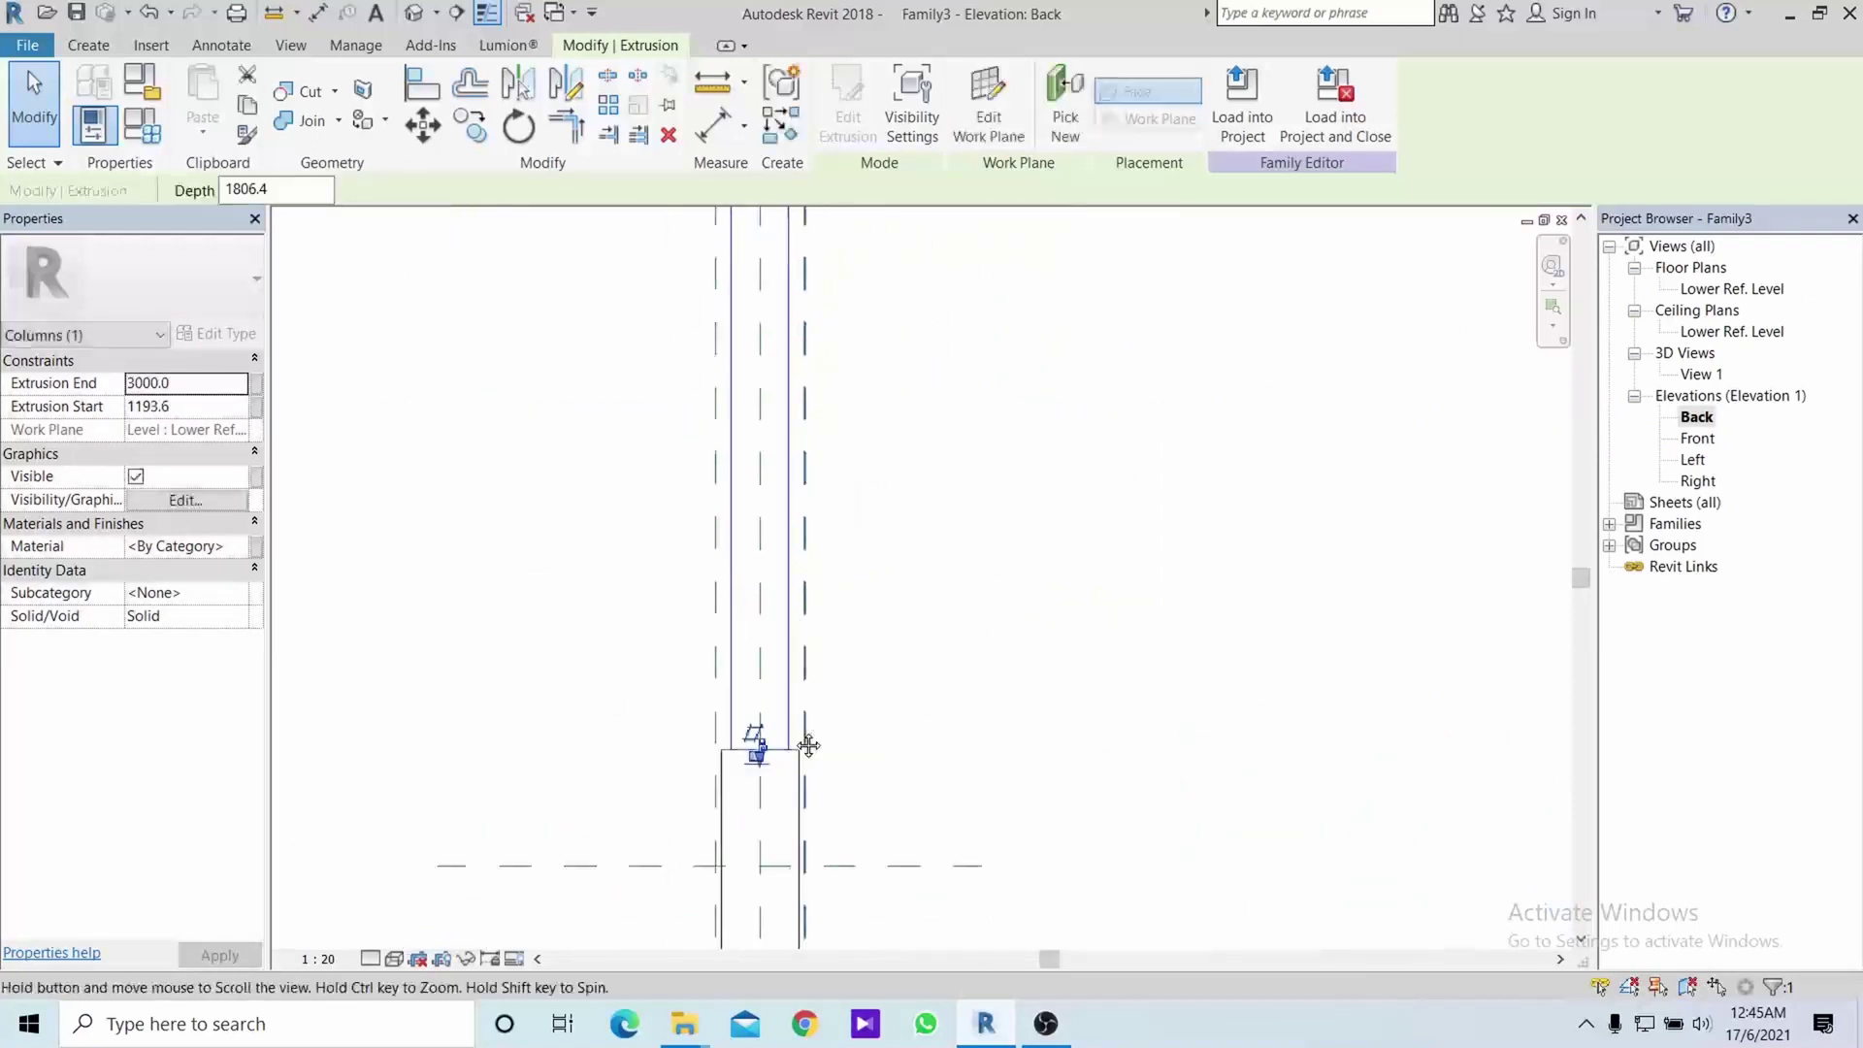
pyautogui.scroll(-2, 815, 481)
pyautogui.moveTo(837, 449); pyautogui.dragTo(819, 602, button='middle')
pyautogui.scroll(2, 769, 603)
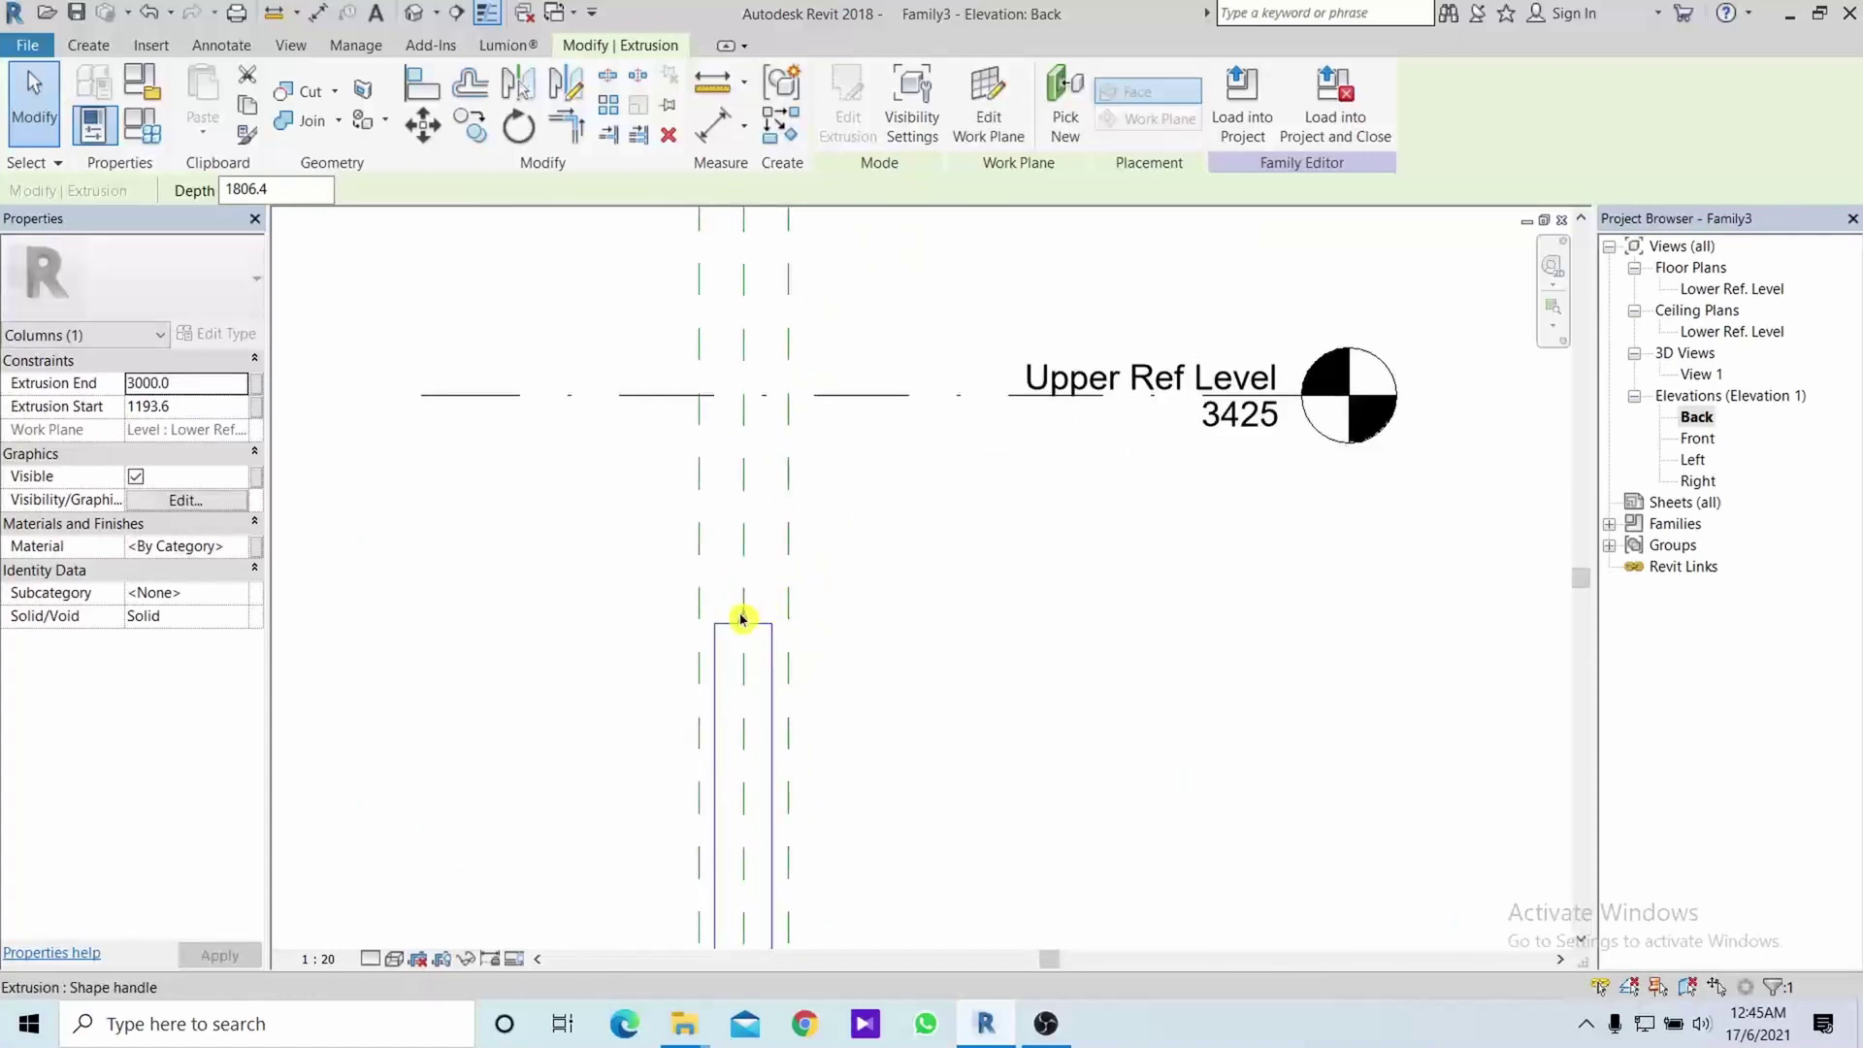
pyautogui.moveTo(741, 619); pyautogui.dragTo(747, 482)
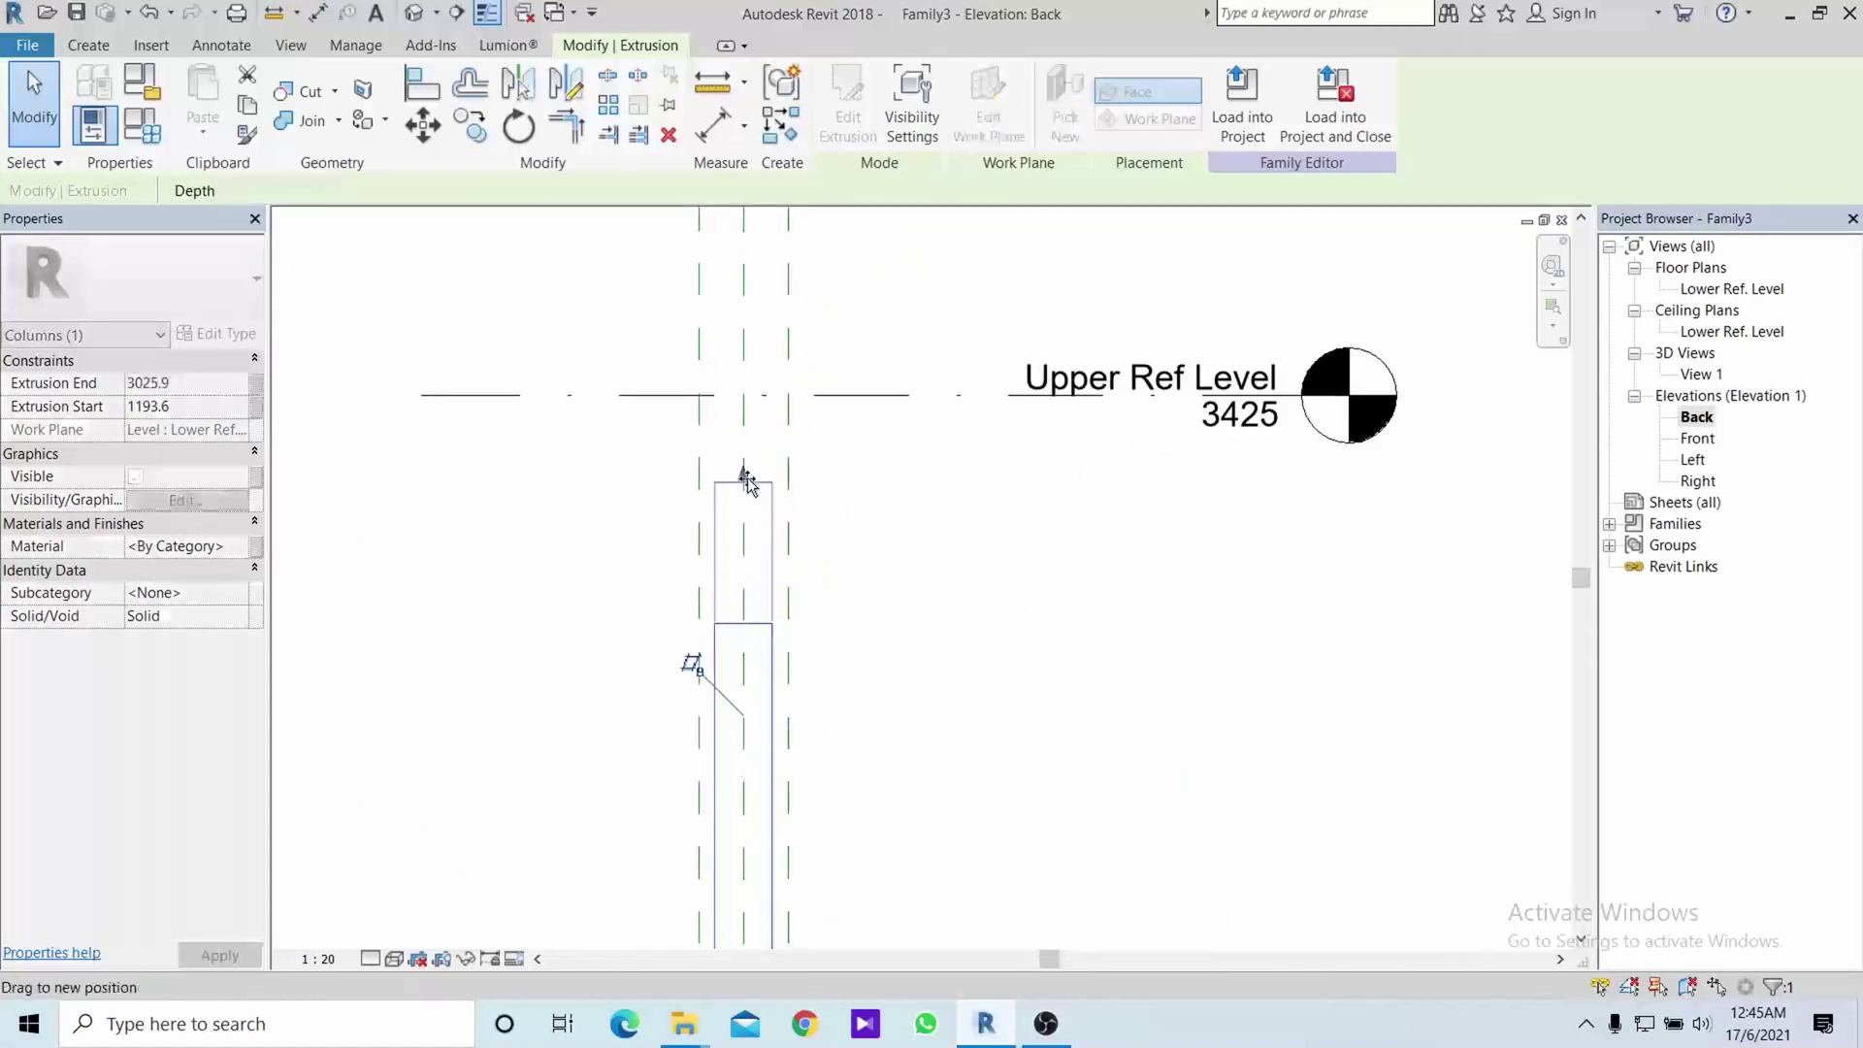
pyautogui.moveTo(747, 409); pyautogui.dragTo(747, 397)
pyautogui.click(936, 637)
pyautogui.scroll(-1, 936, 637)
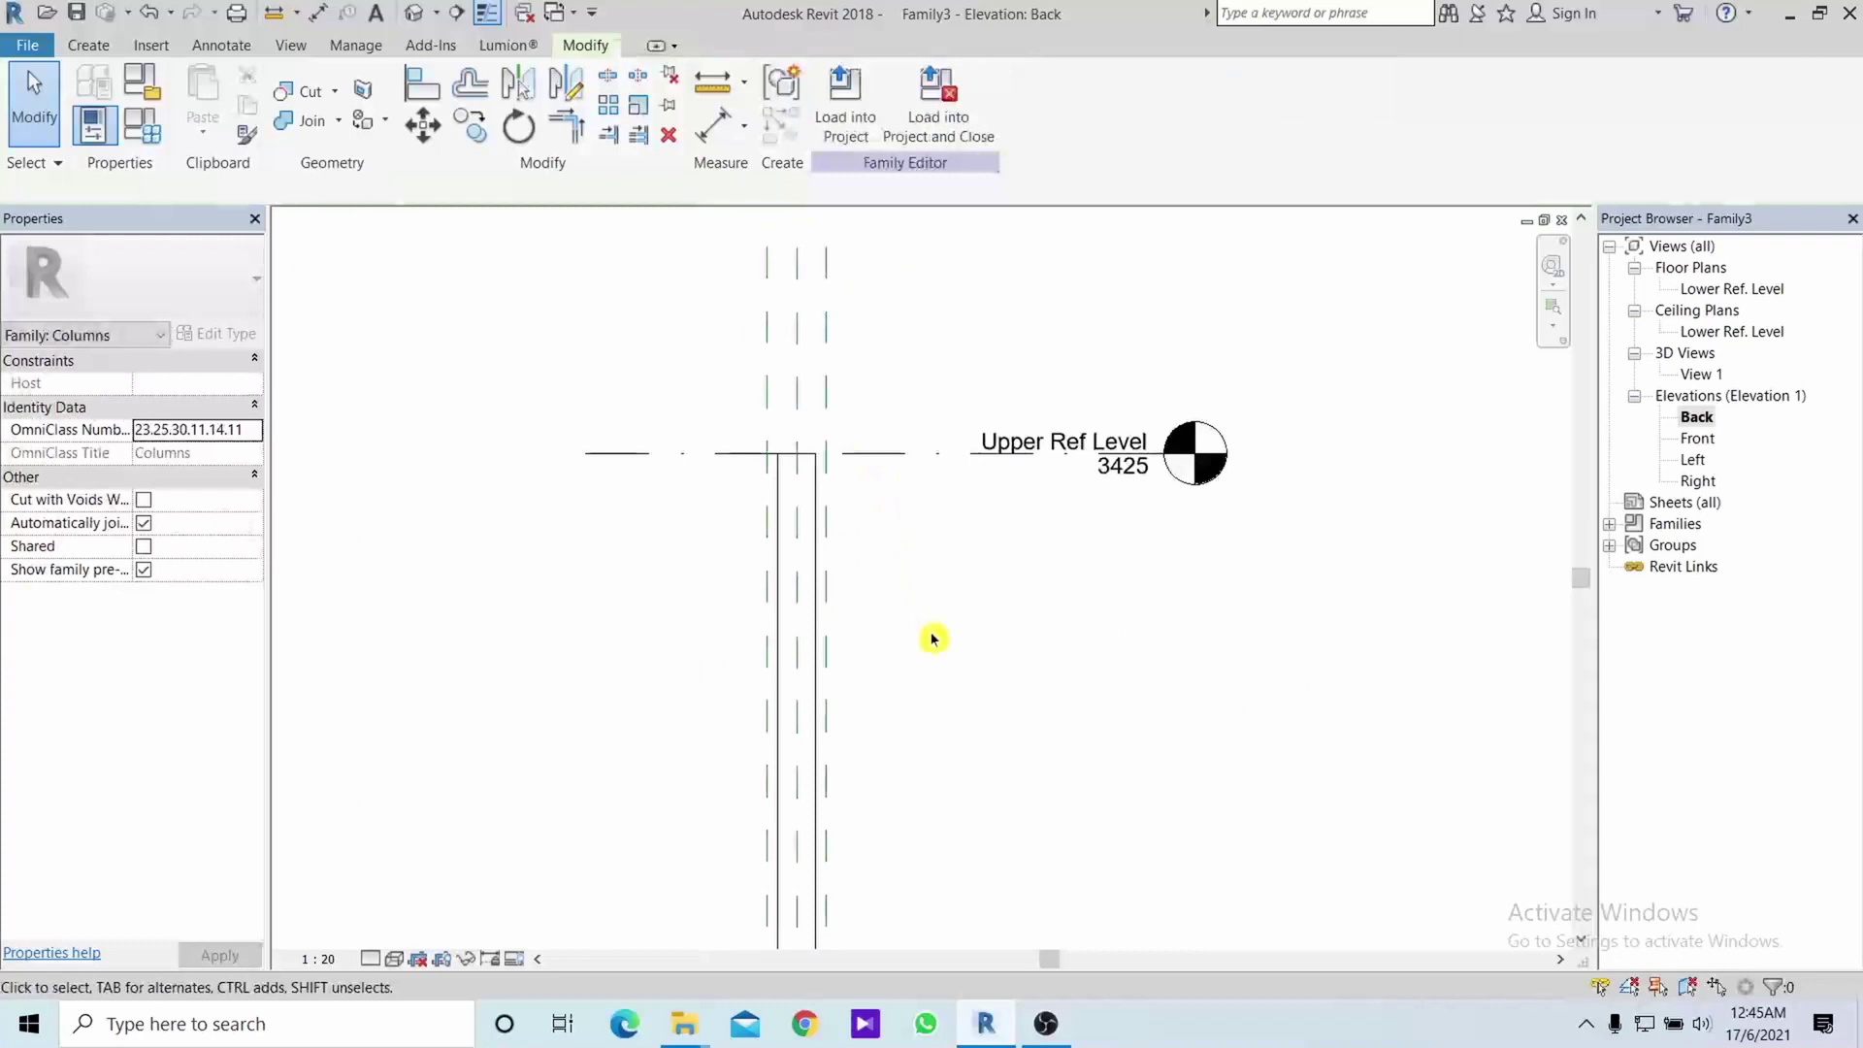
pyautogui.scroll(-1, 936, 636)
pyautogui.moveTo(935, 636); pyautogui.dragTo(944, 344, button='middle')
pyautogui.scroll(2, 849, 632)
pyautogui.scroll(3, 849, 632)
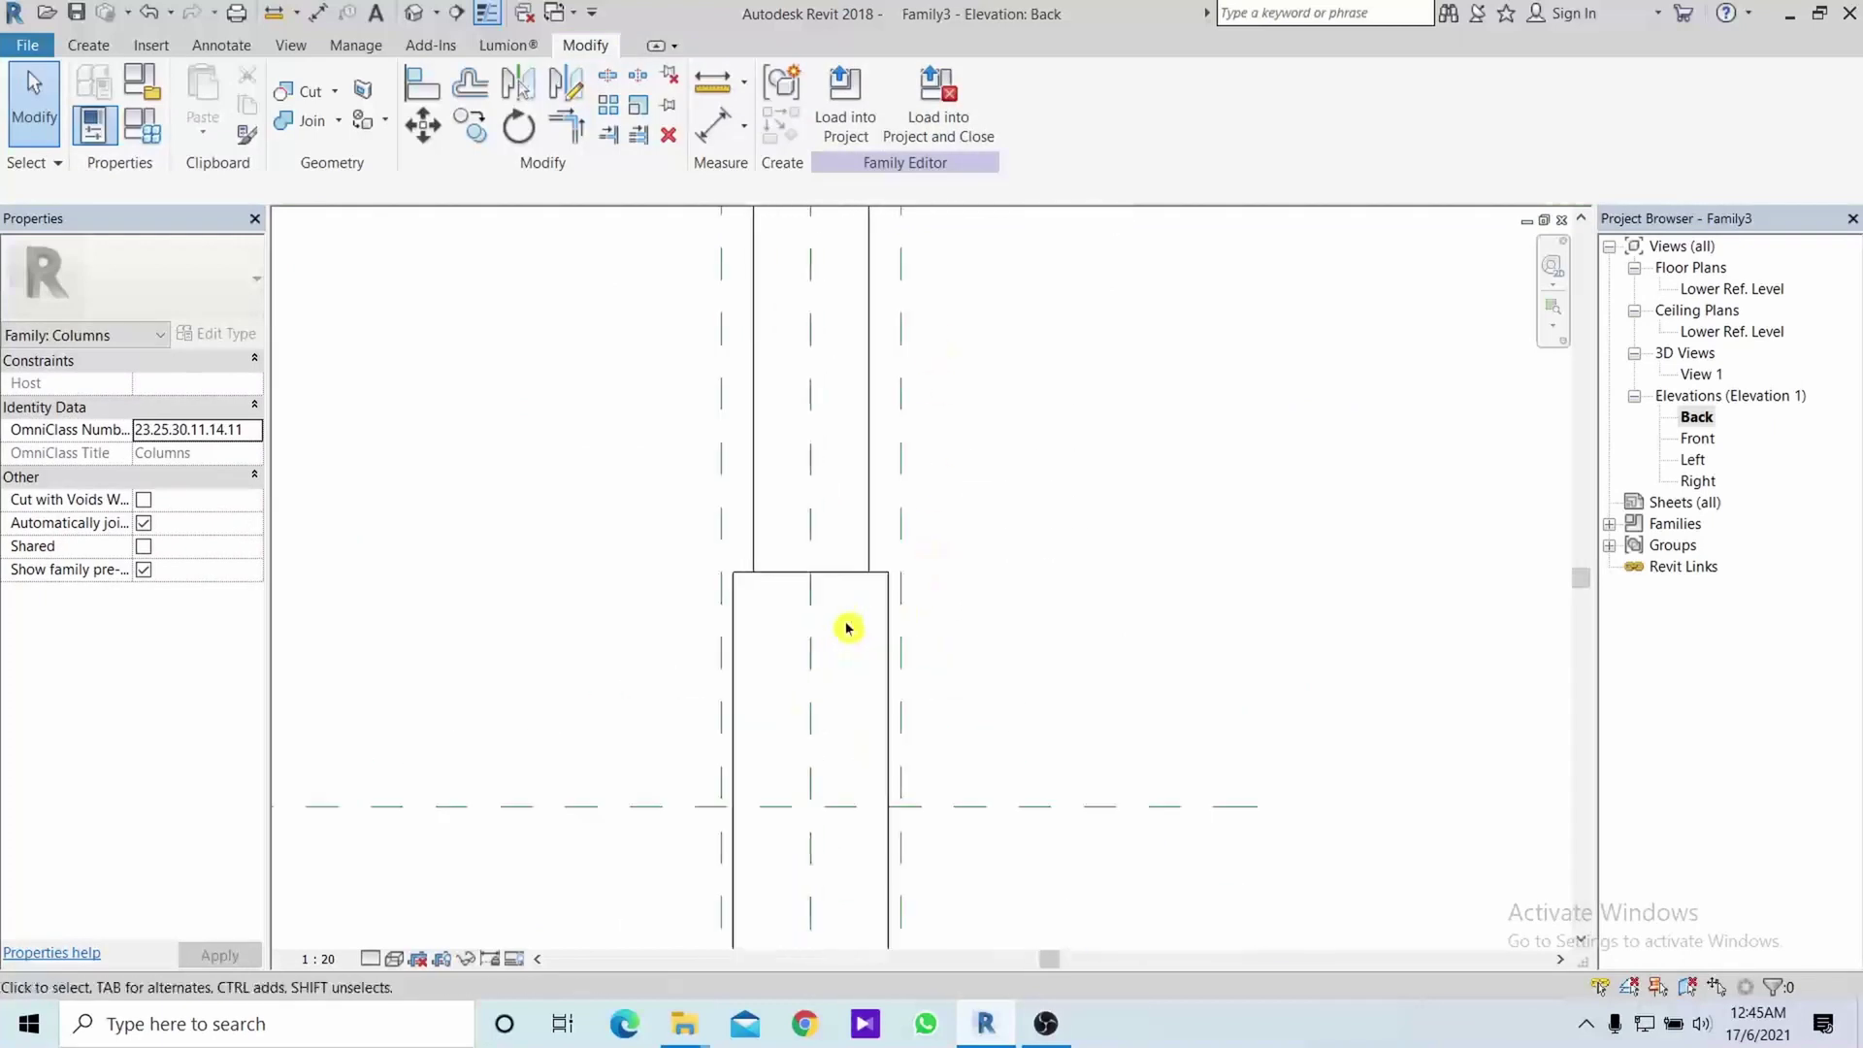
pyautogui.scroll(1, 842, 606)
pyautogui.scroll(1, 880, 576)
pyautogui.scroll(2, 873, 524)
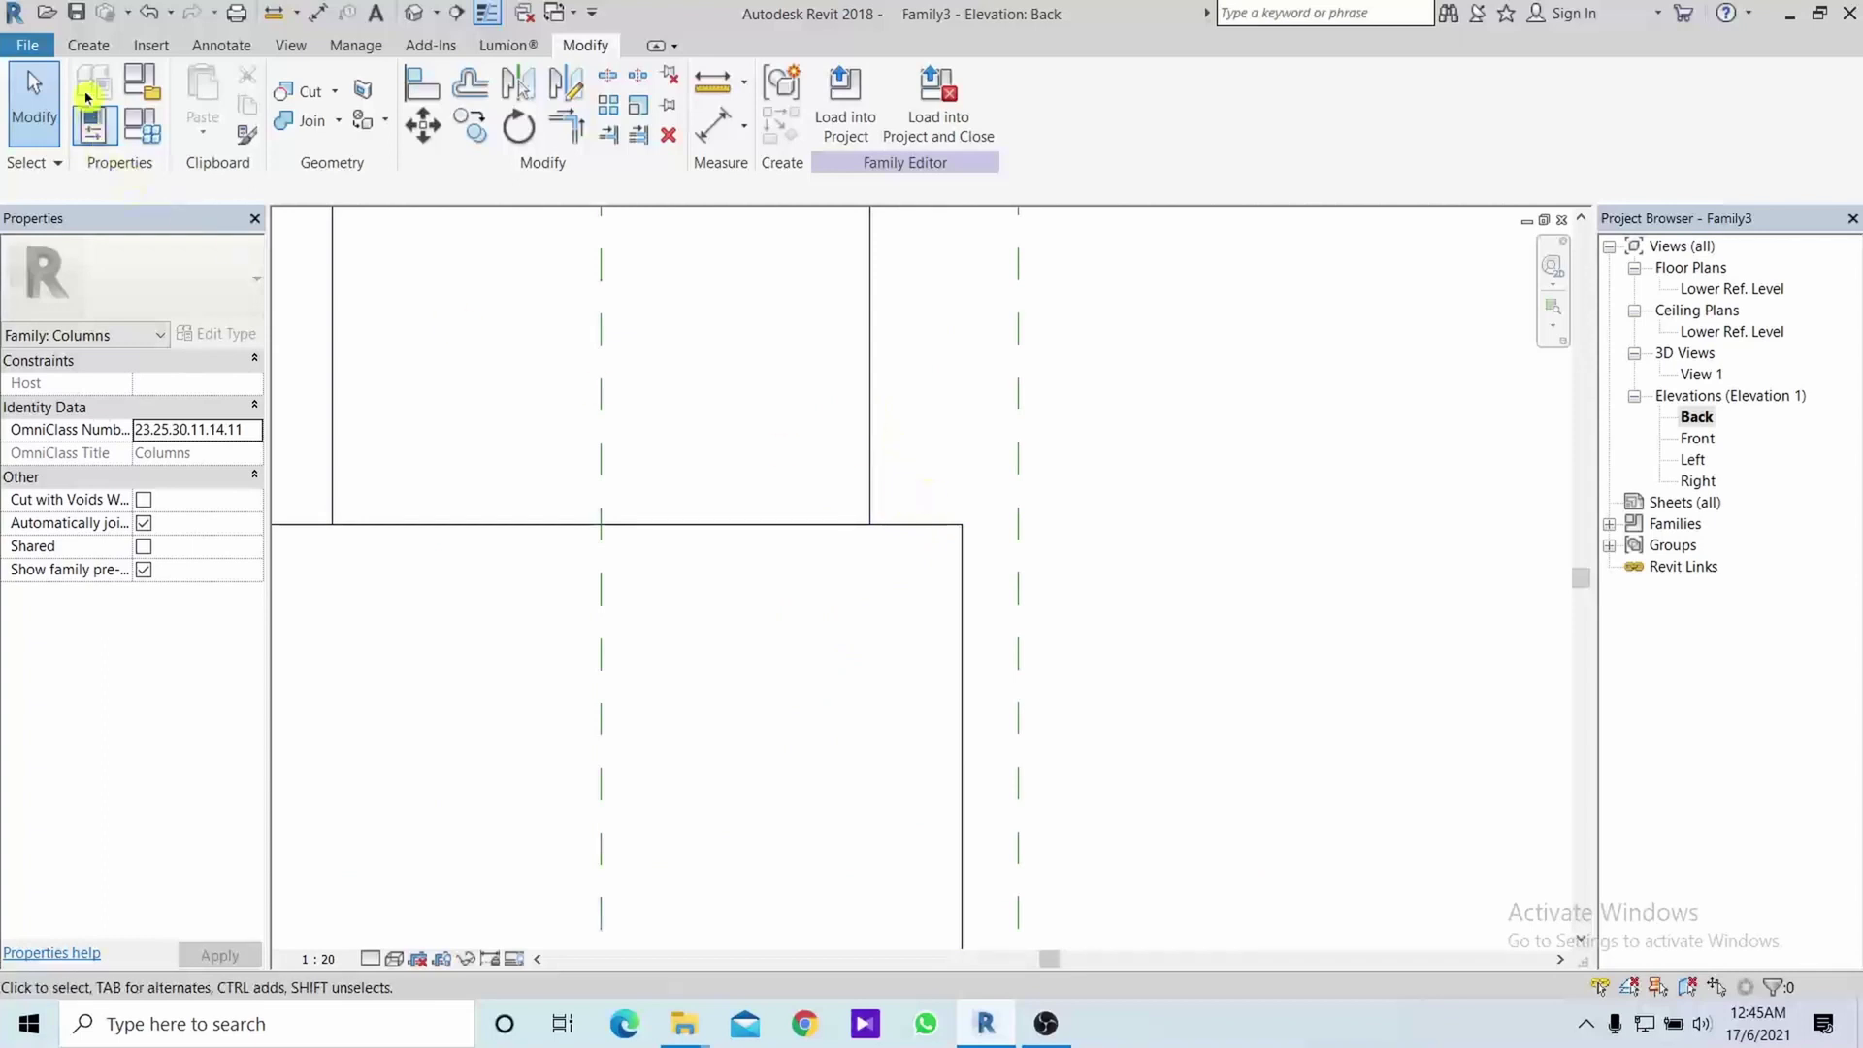
pyautogui.click(87, 45)
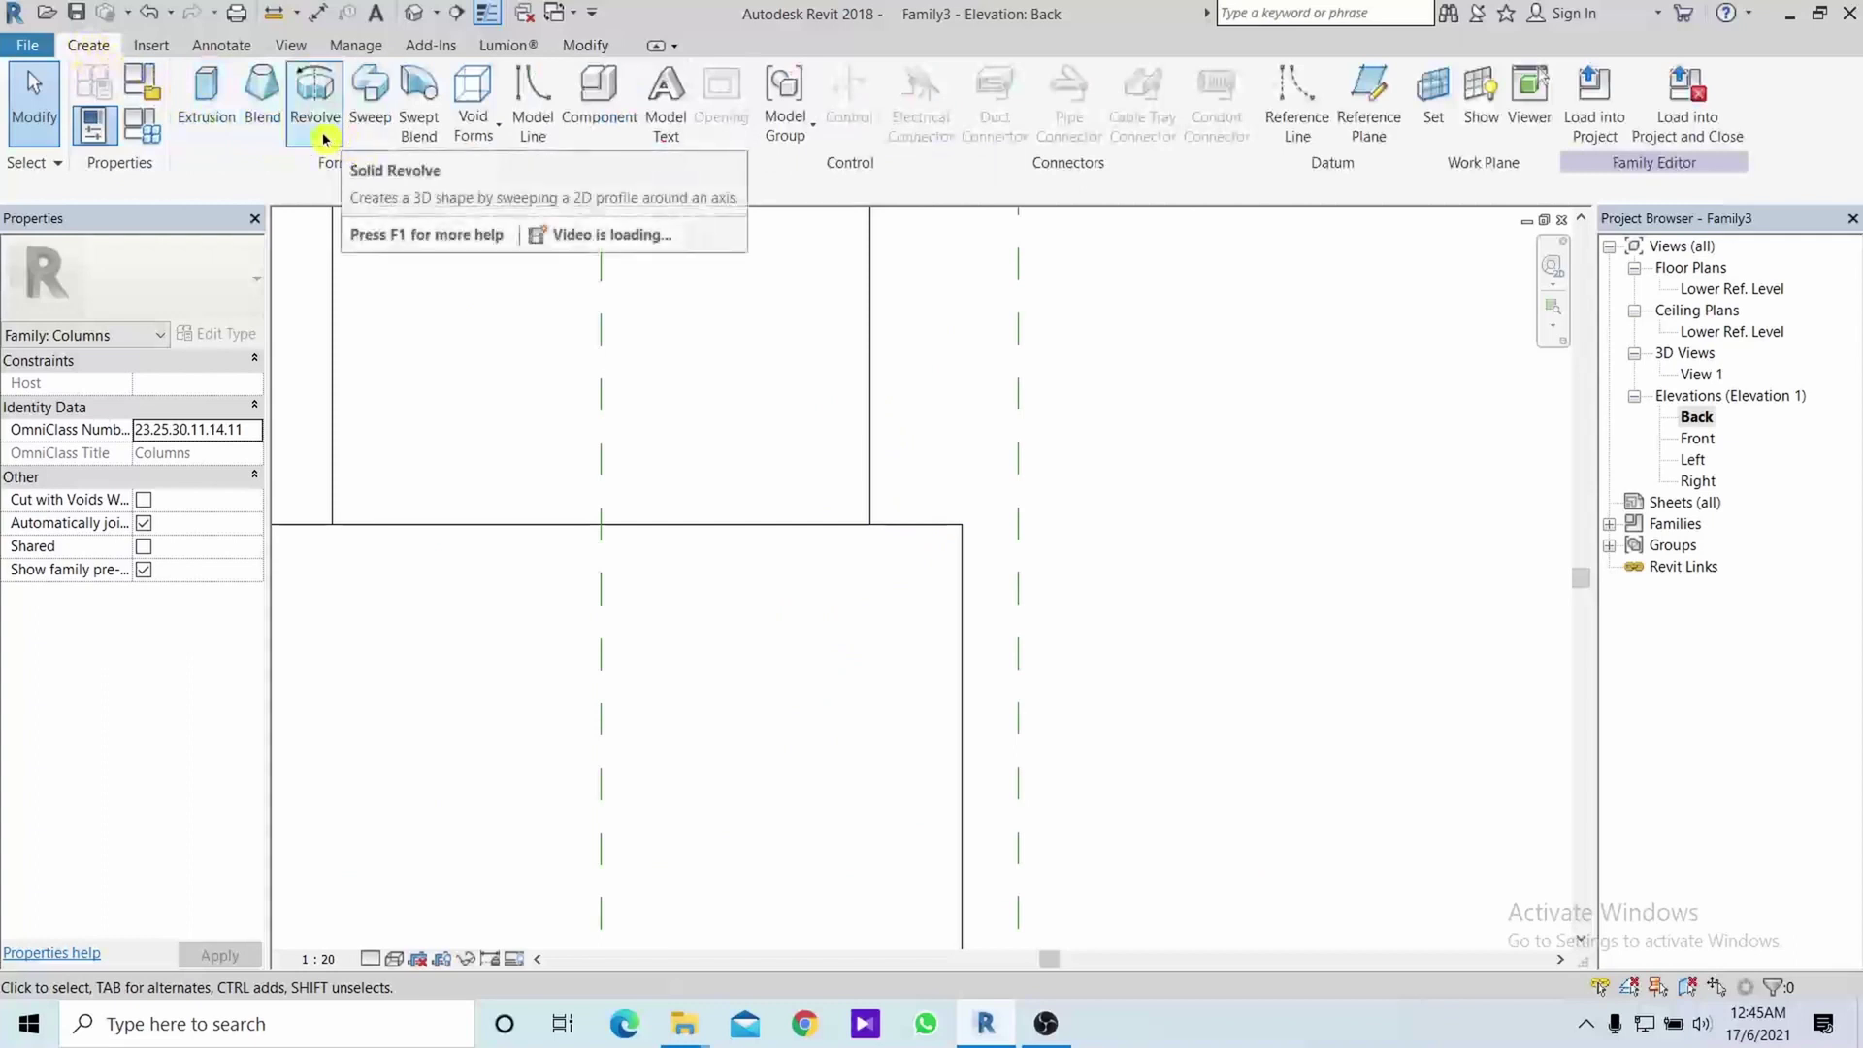
# Start a revolve and sketch the profile's straight horizontal and vertical edges
pyautogui.click(314, 103)
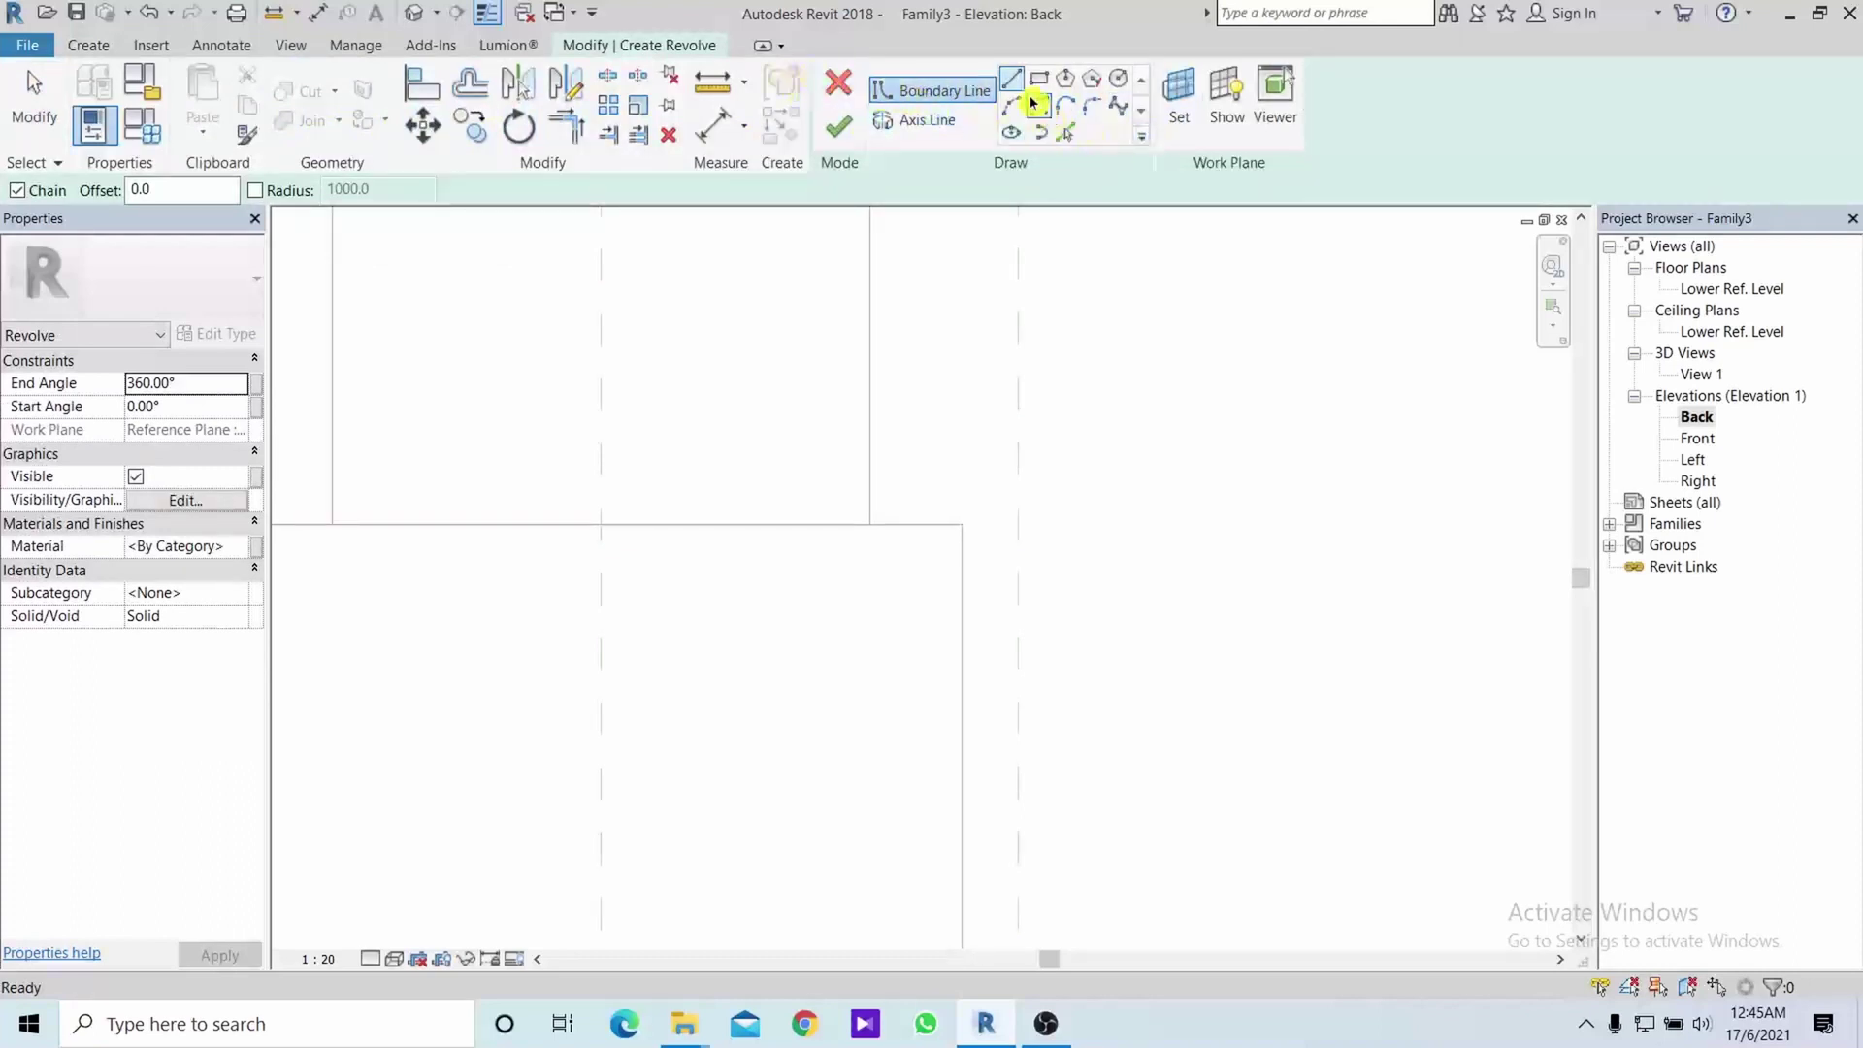
pyautogui.click(1016, 89)
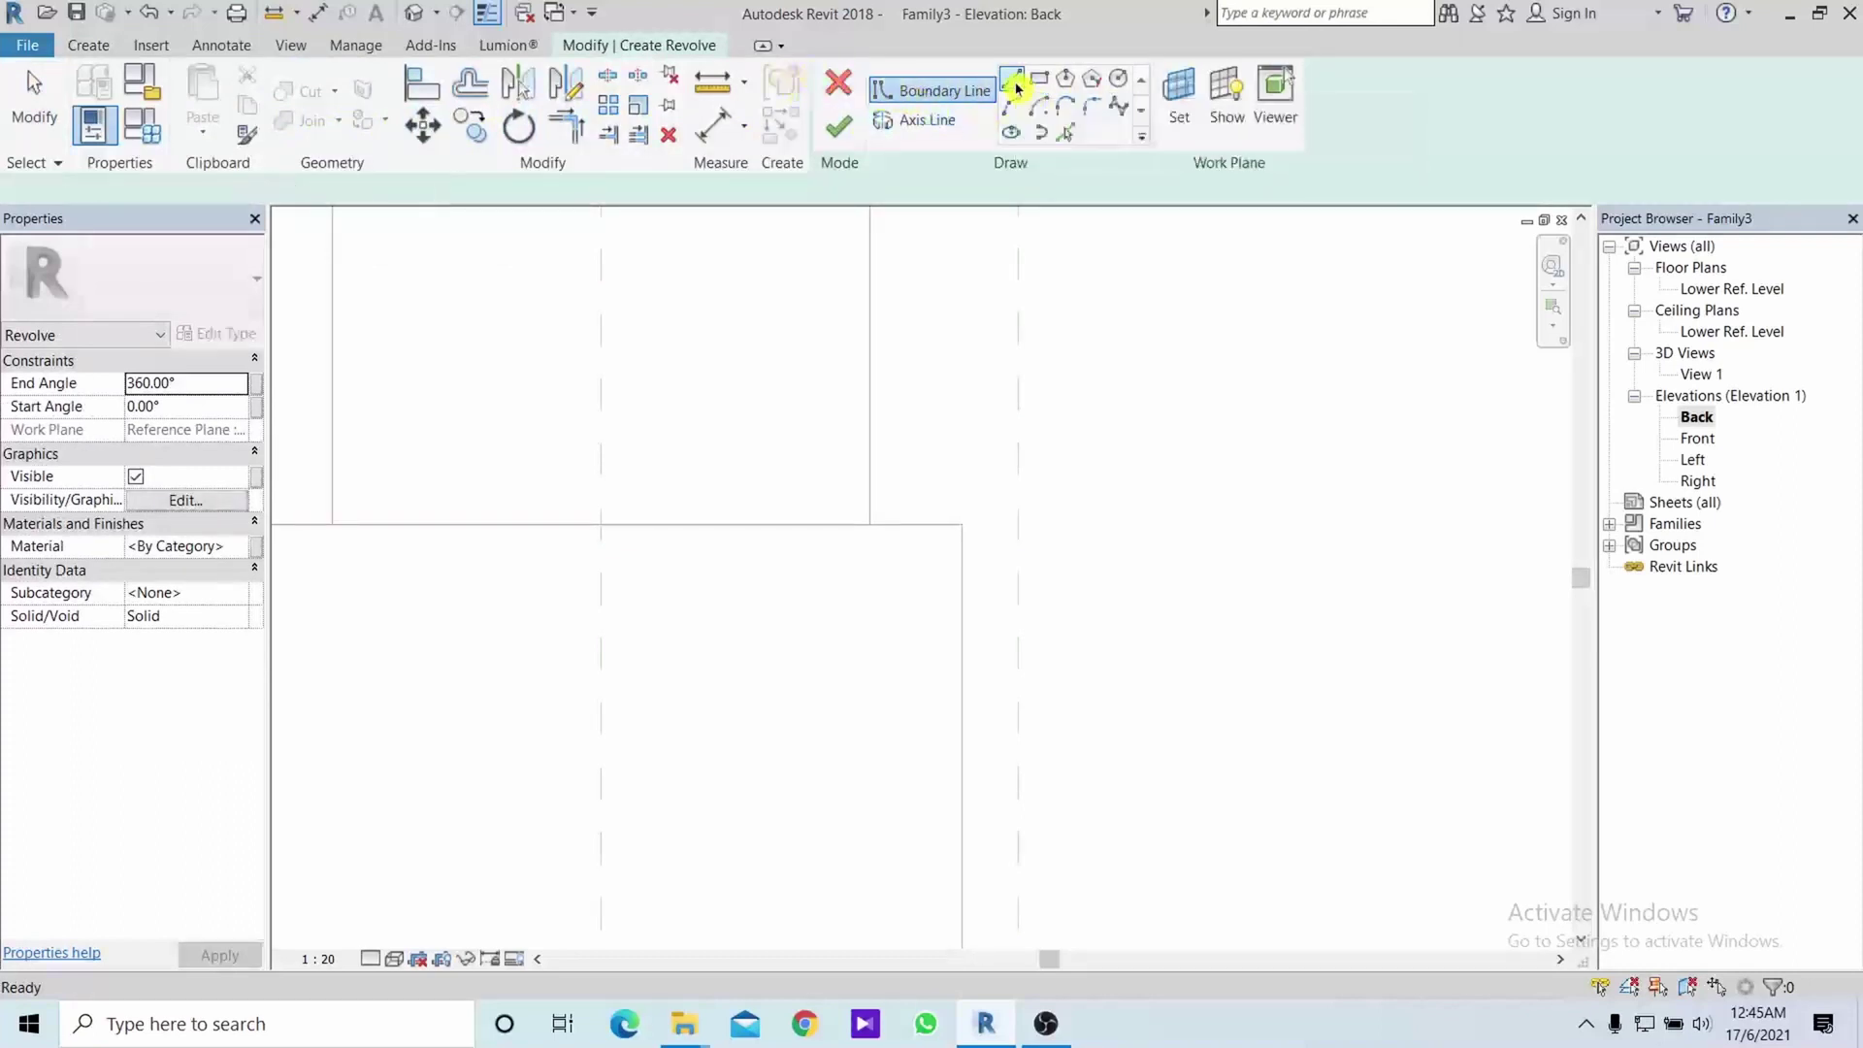
pyautogui.scroll(3, 868, 512)
pyautogui.click(1003, 529)
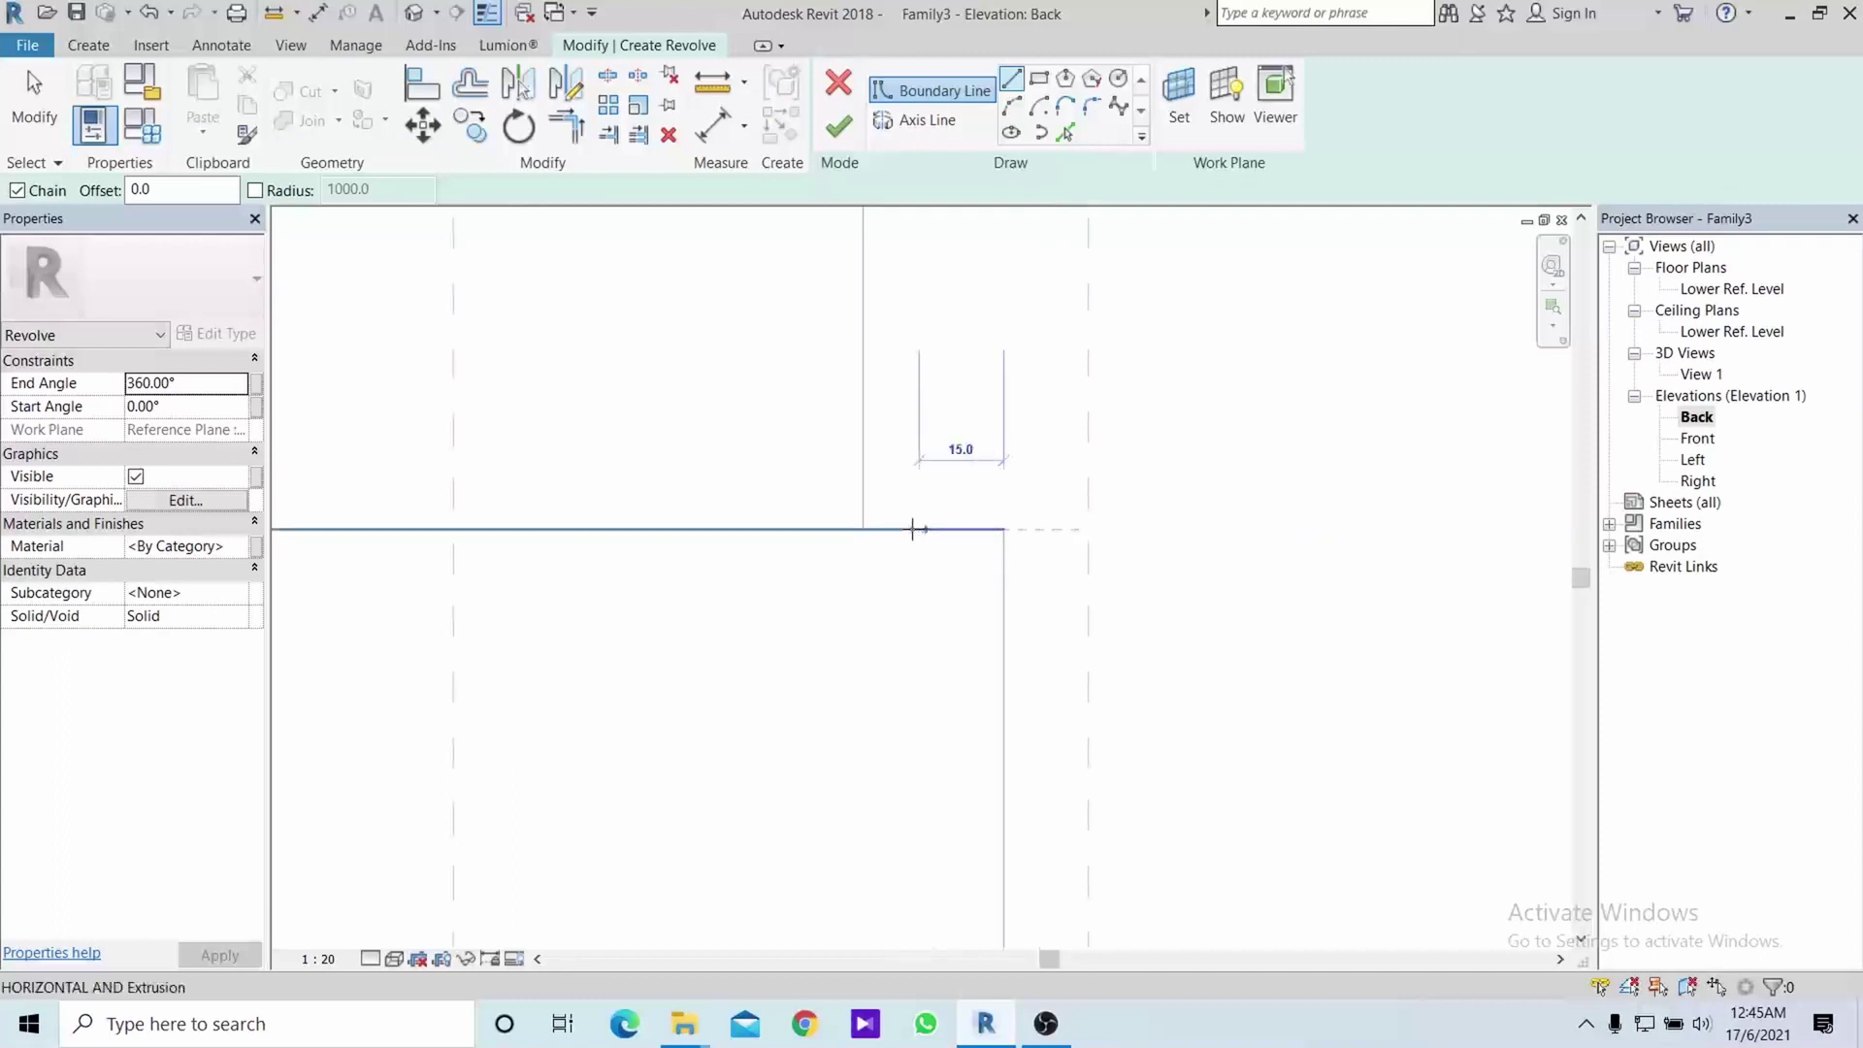
pyautogui.click(863, 528)
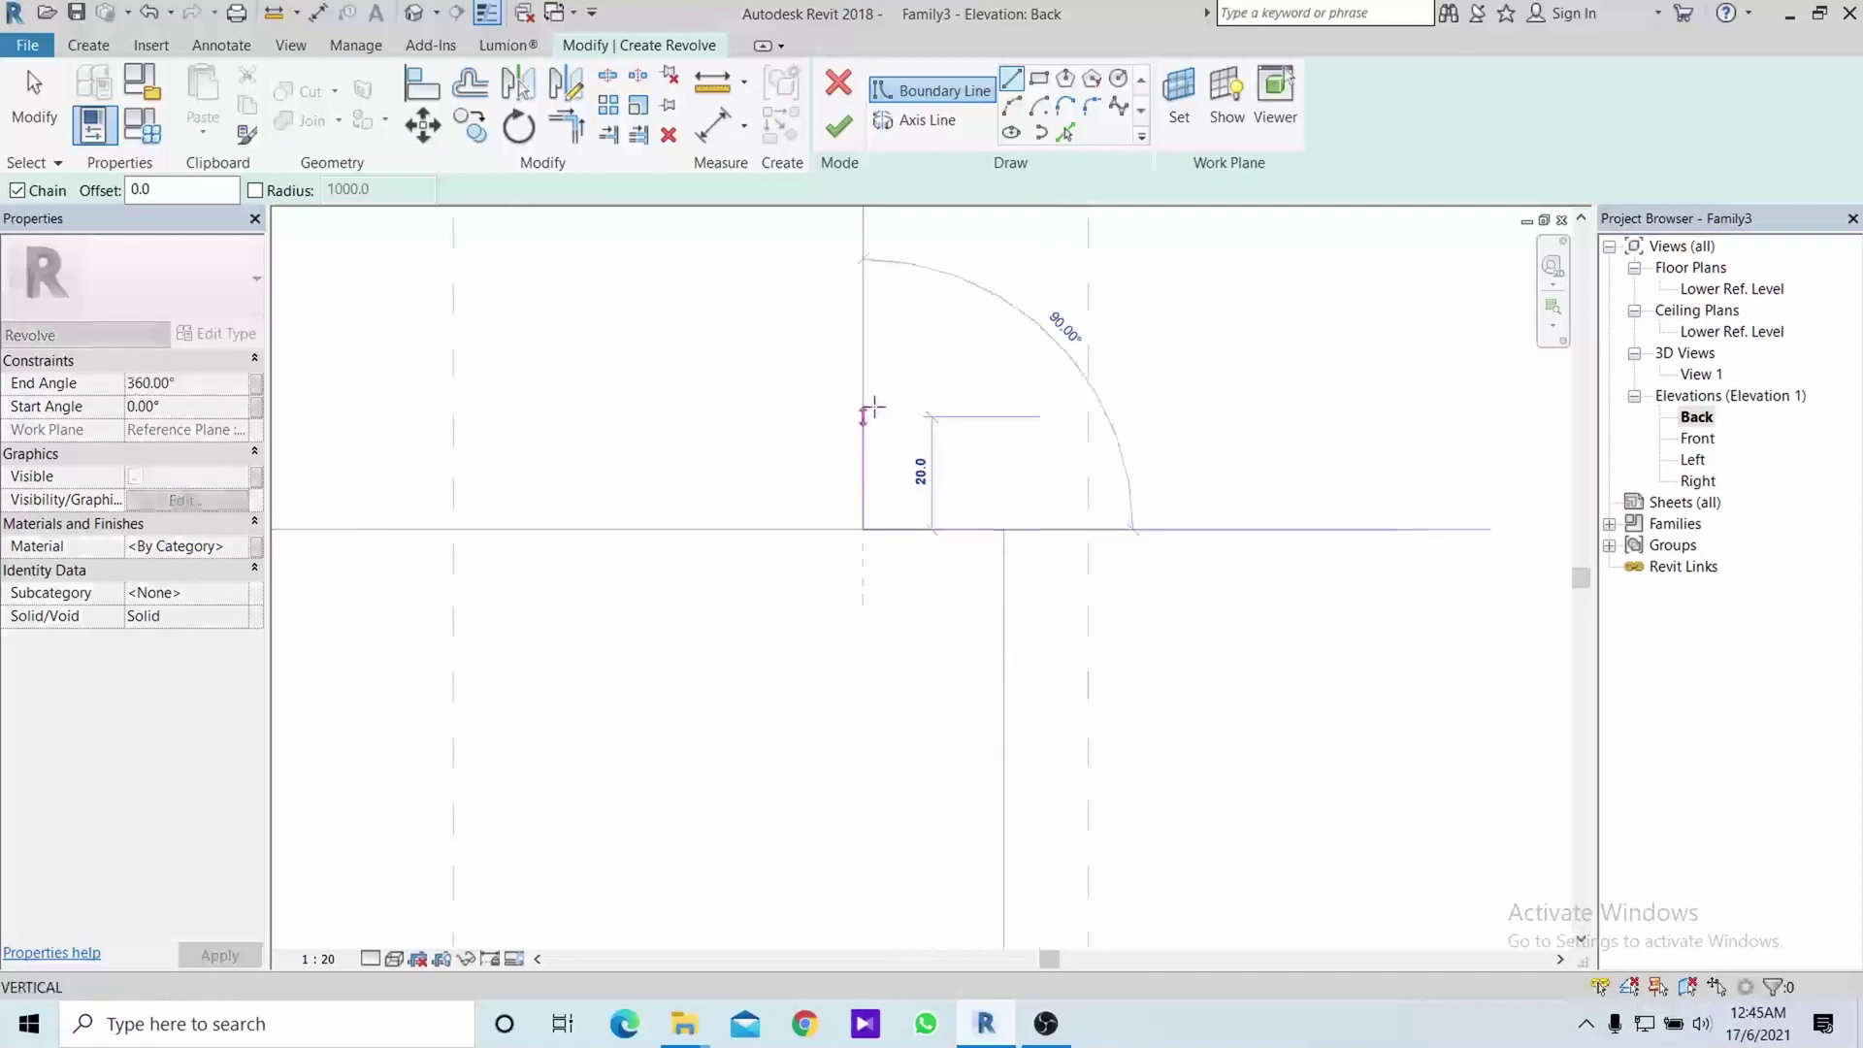
pyautogui.write('25')
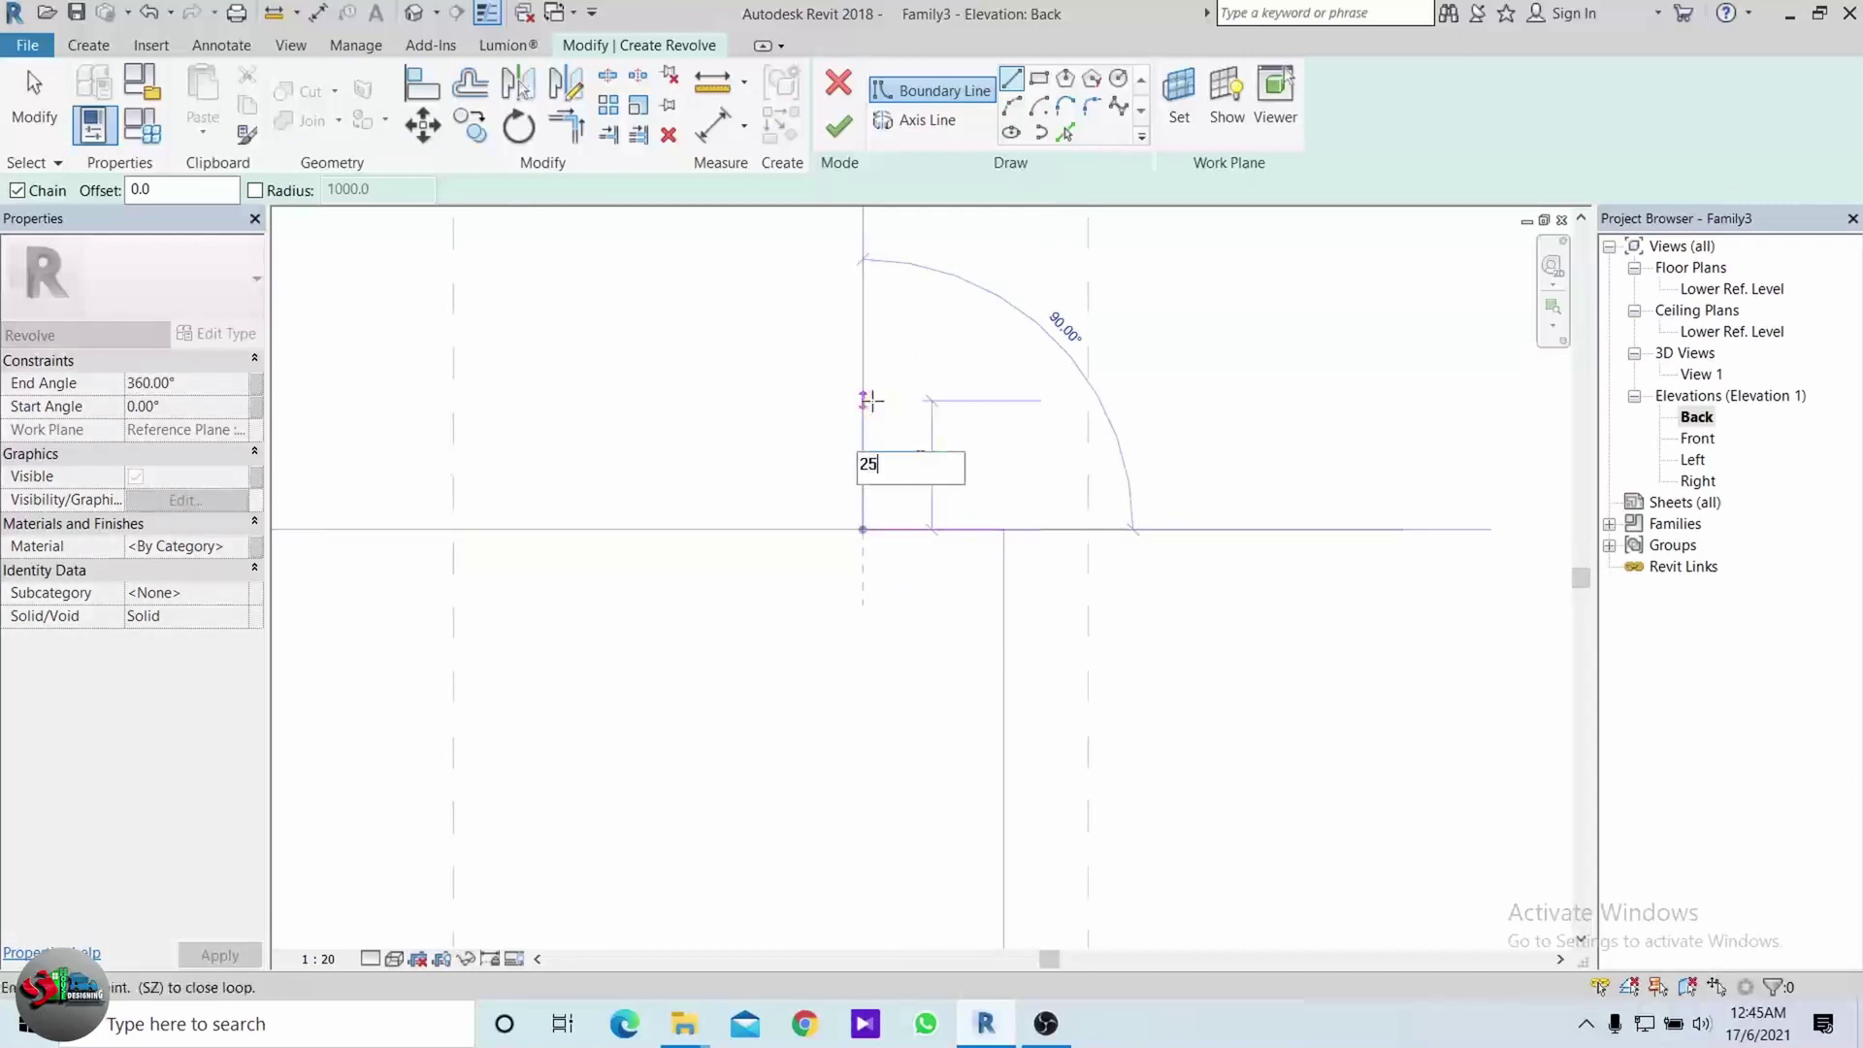
pyautogui.press('Return')
pyautogui.press('Escape')
pyautogui.press('Escape')
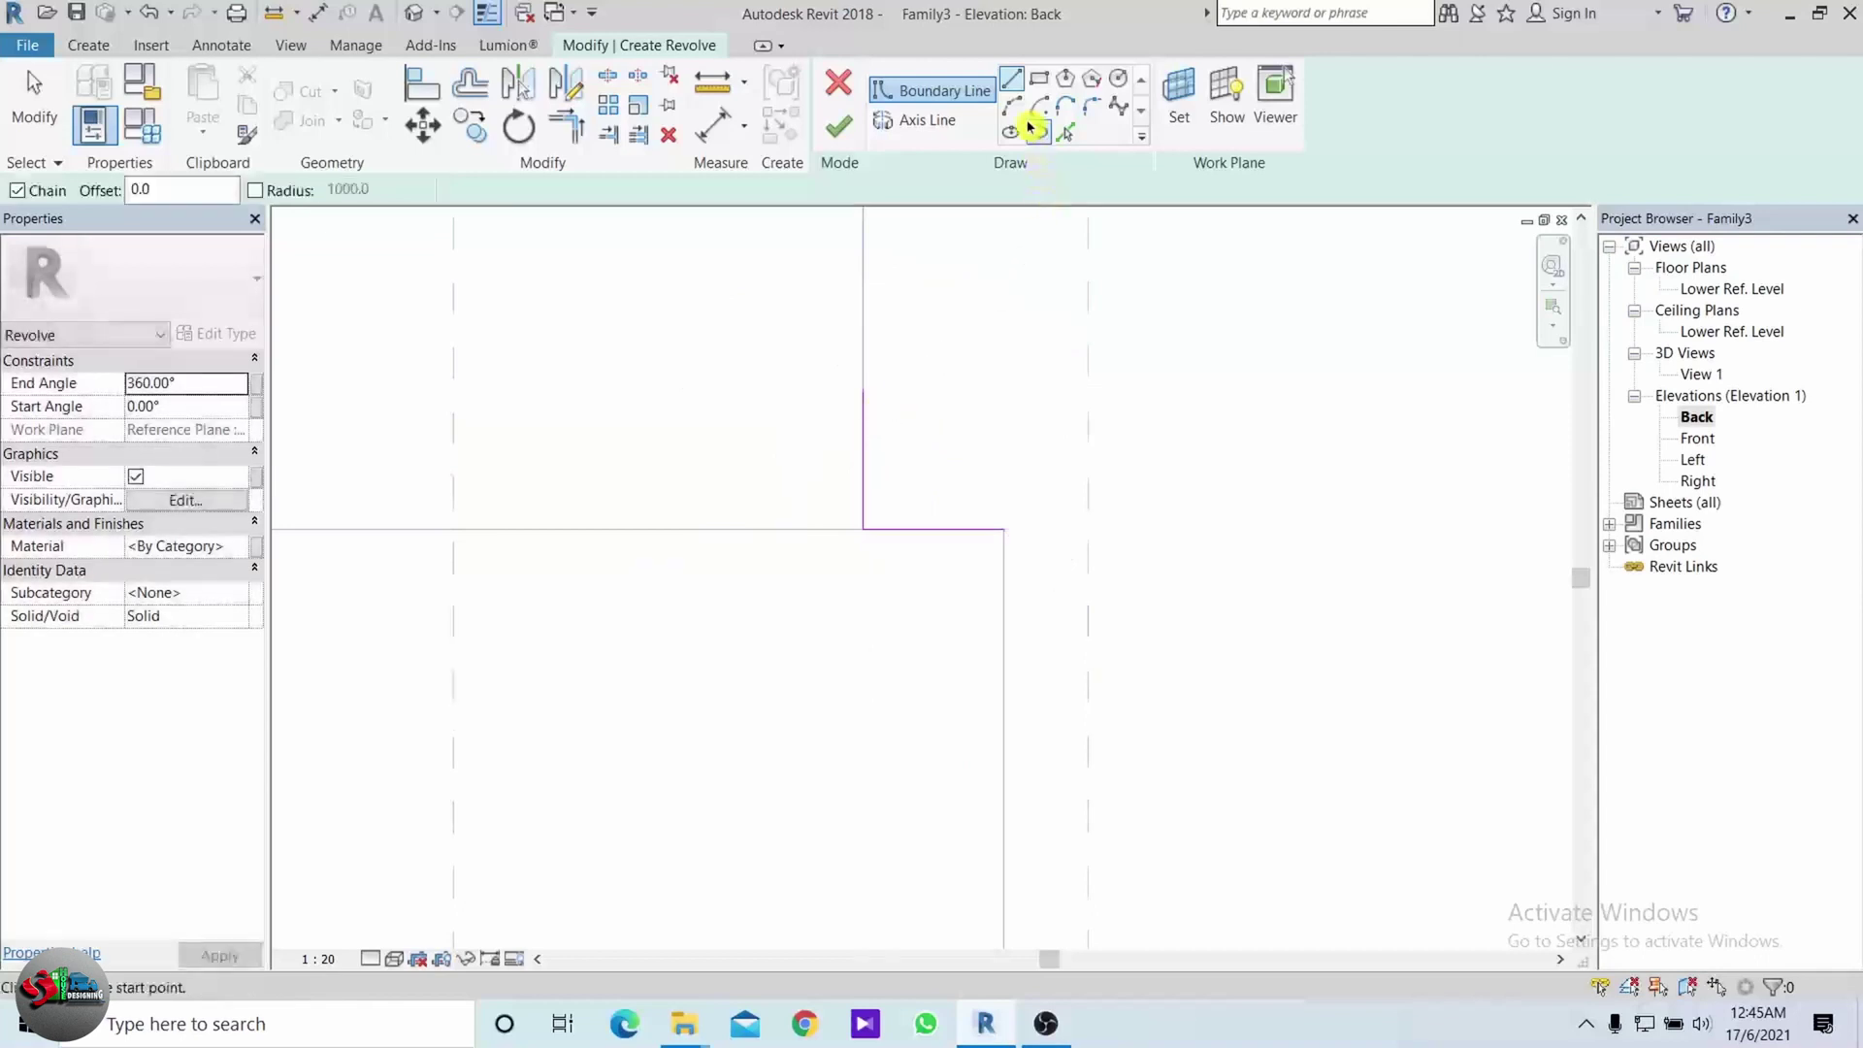
# Close the profile with an arc from the vertical line's top to the column's corner
pyautogui.click(1014, 109)
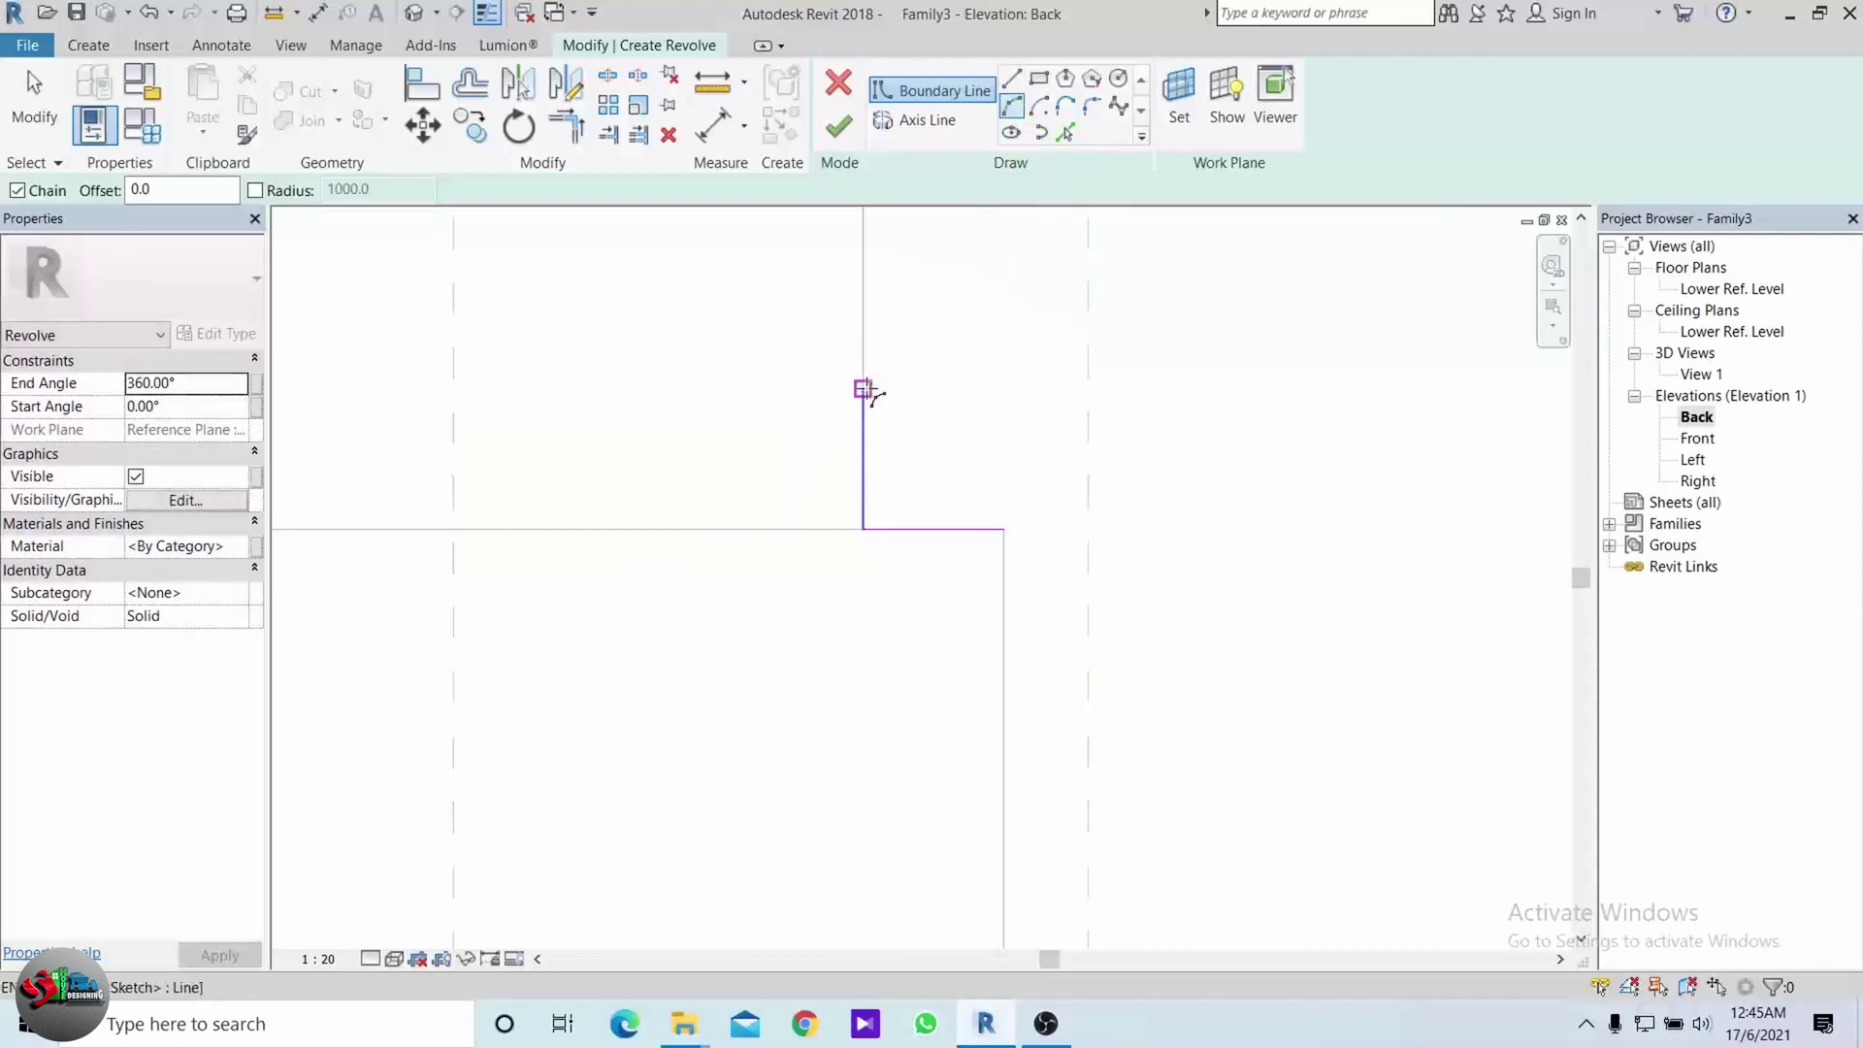
pyautogui.click(862, 390)
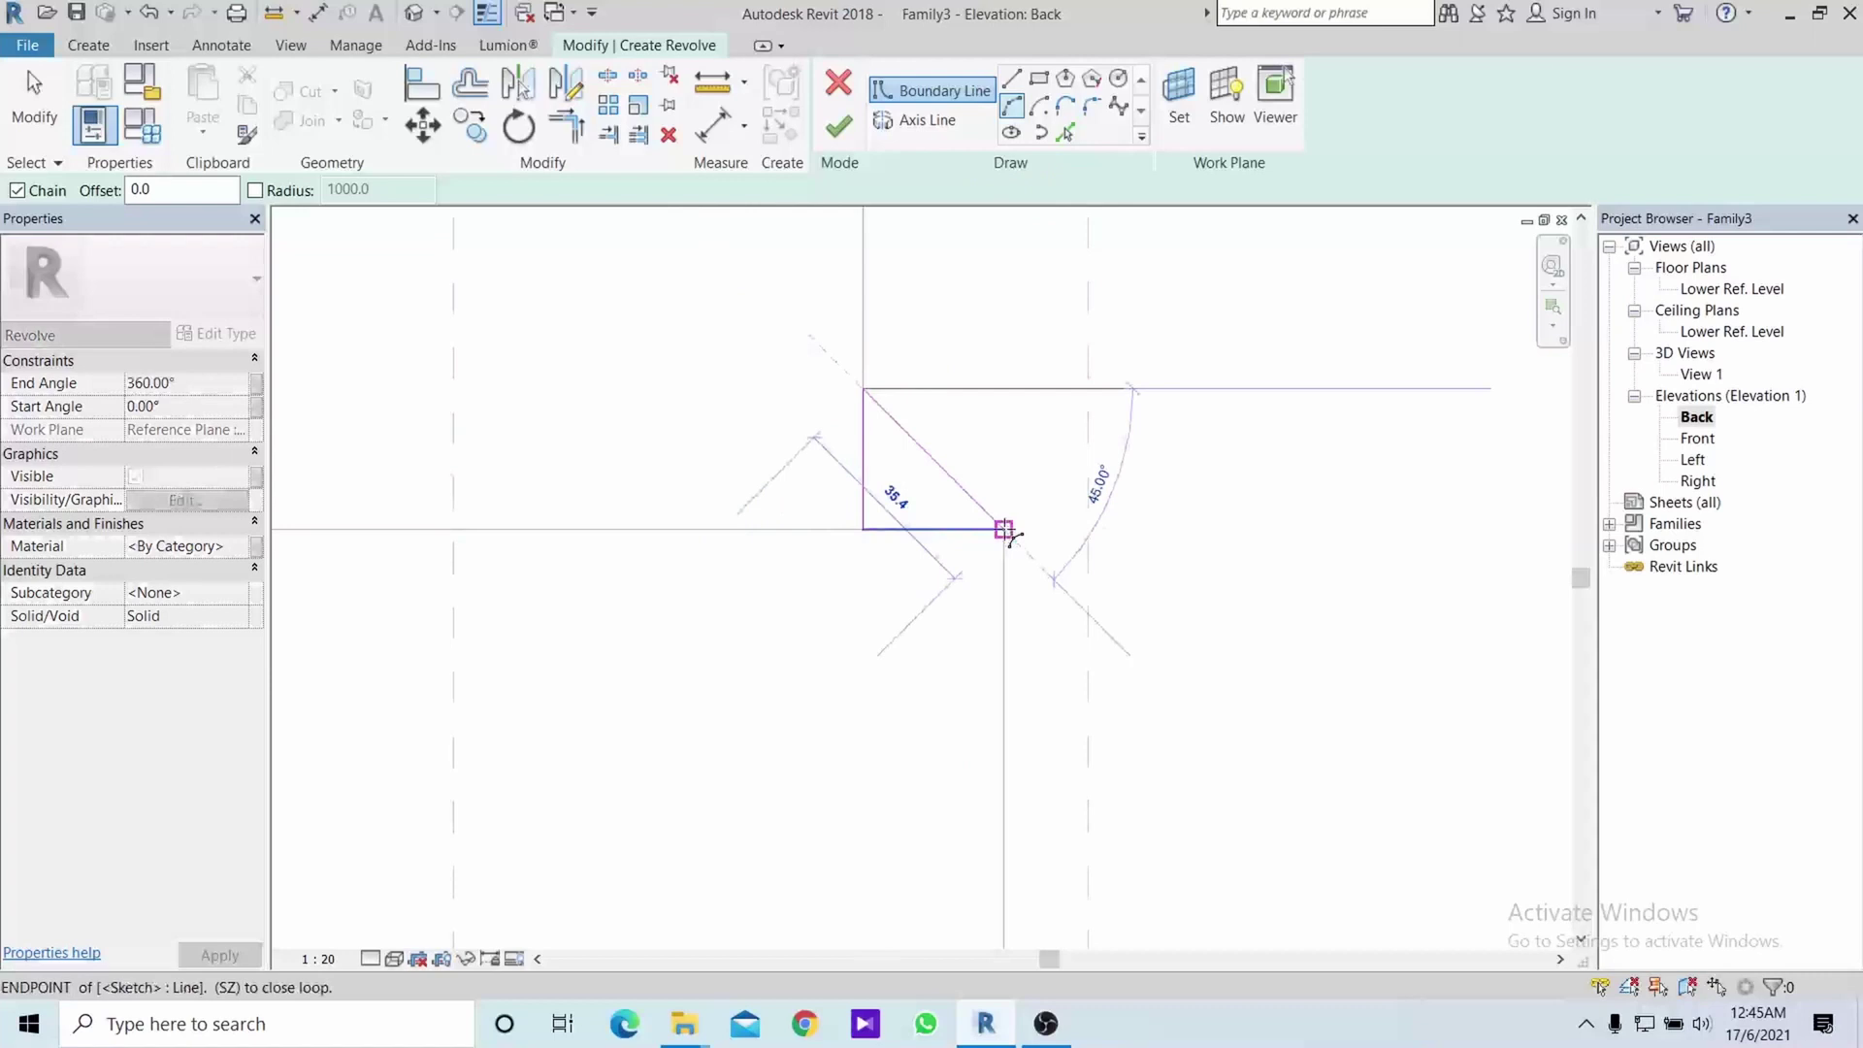
pyautogui.click(1003, 527)
pyautogui.scroll(2, 968, 490)
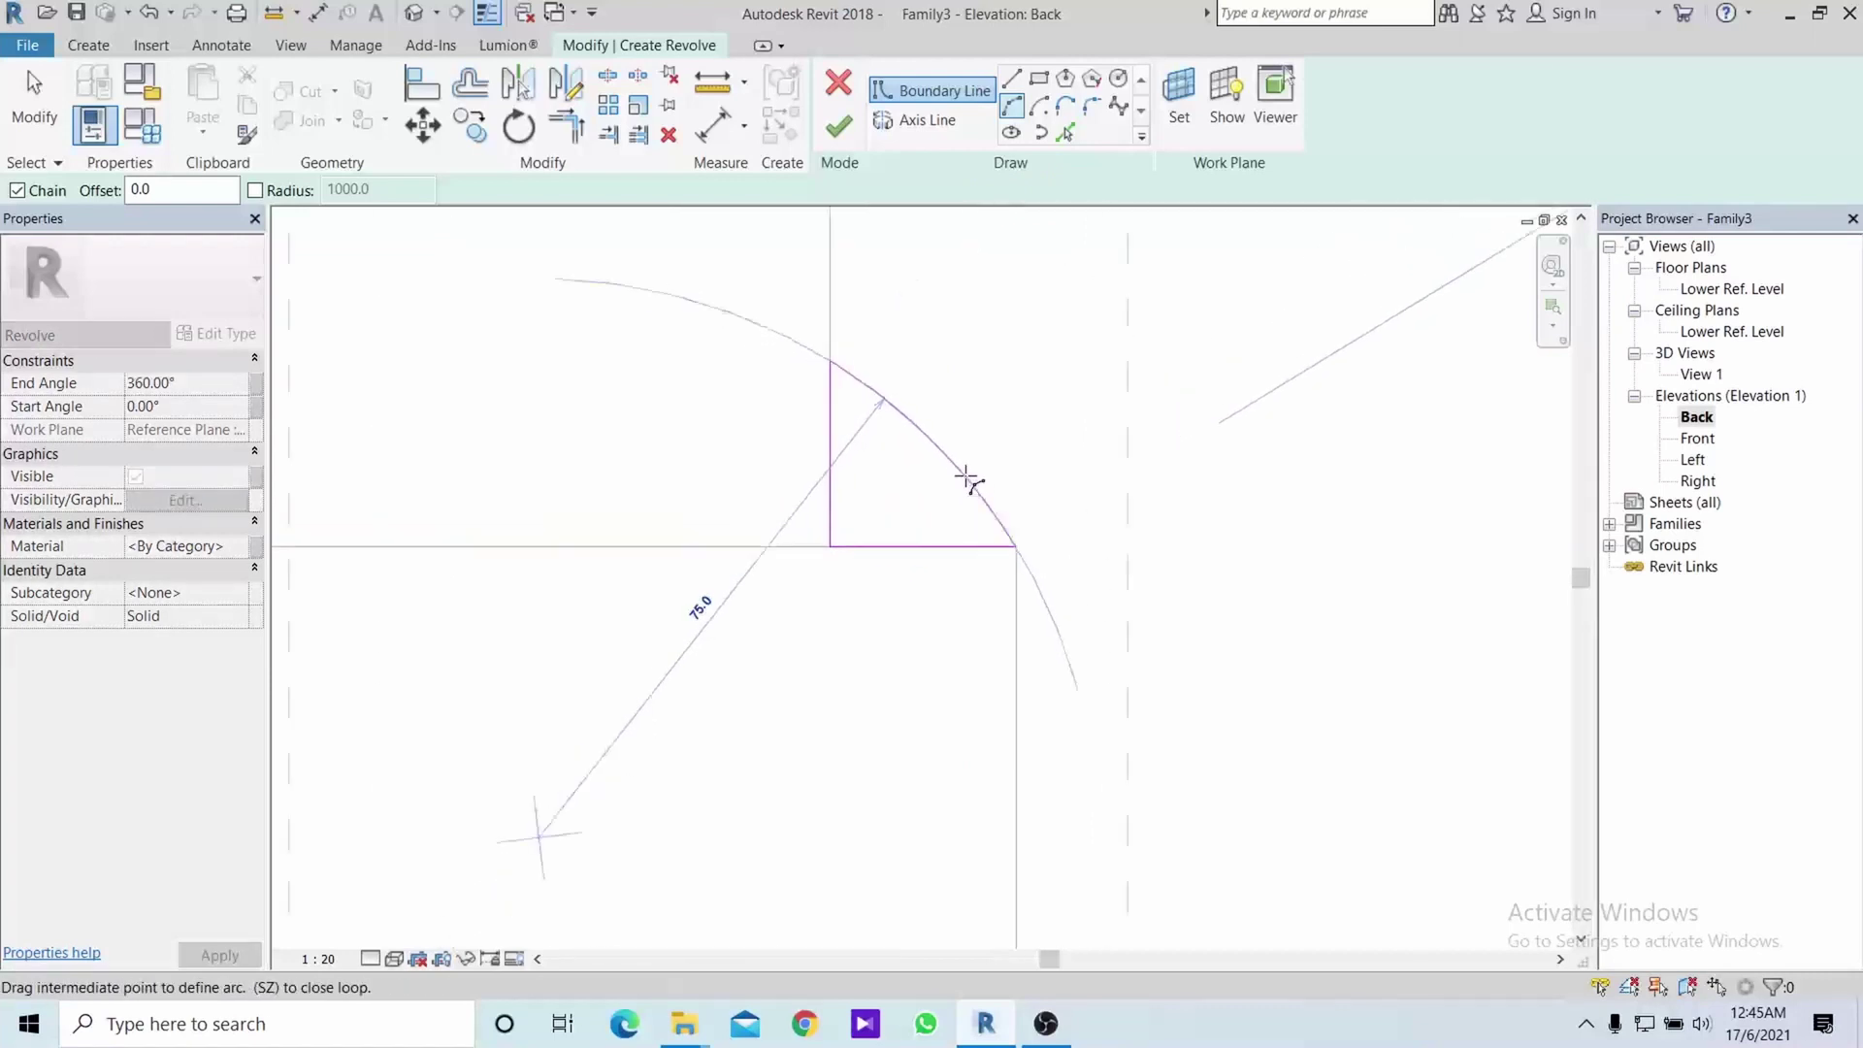
pyautogui.scroll(2, 964, 485)
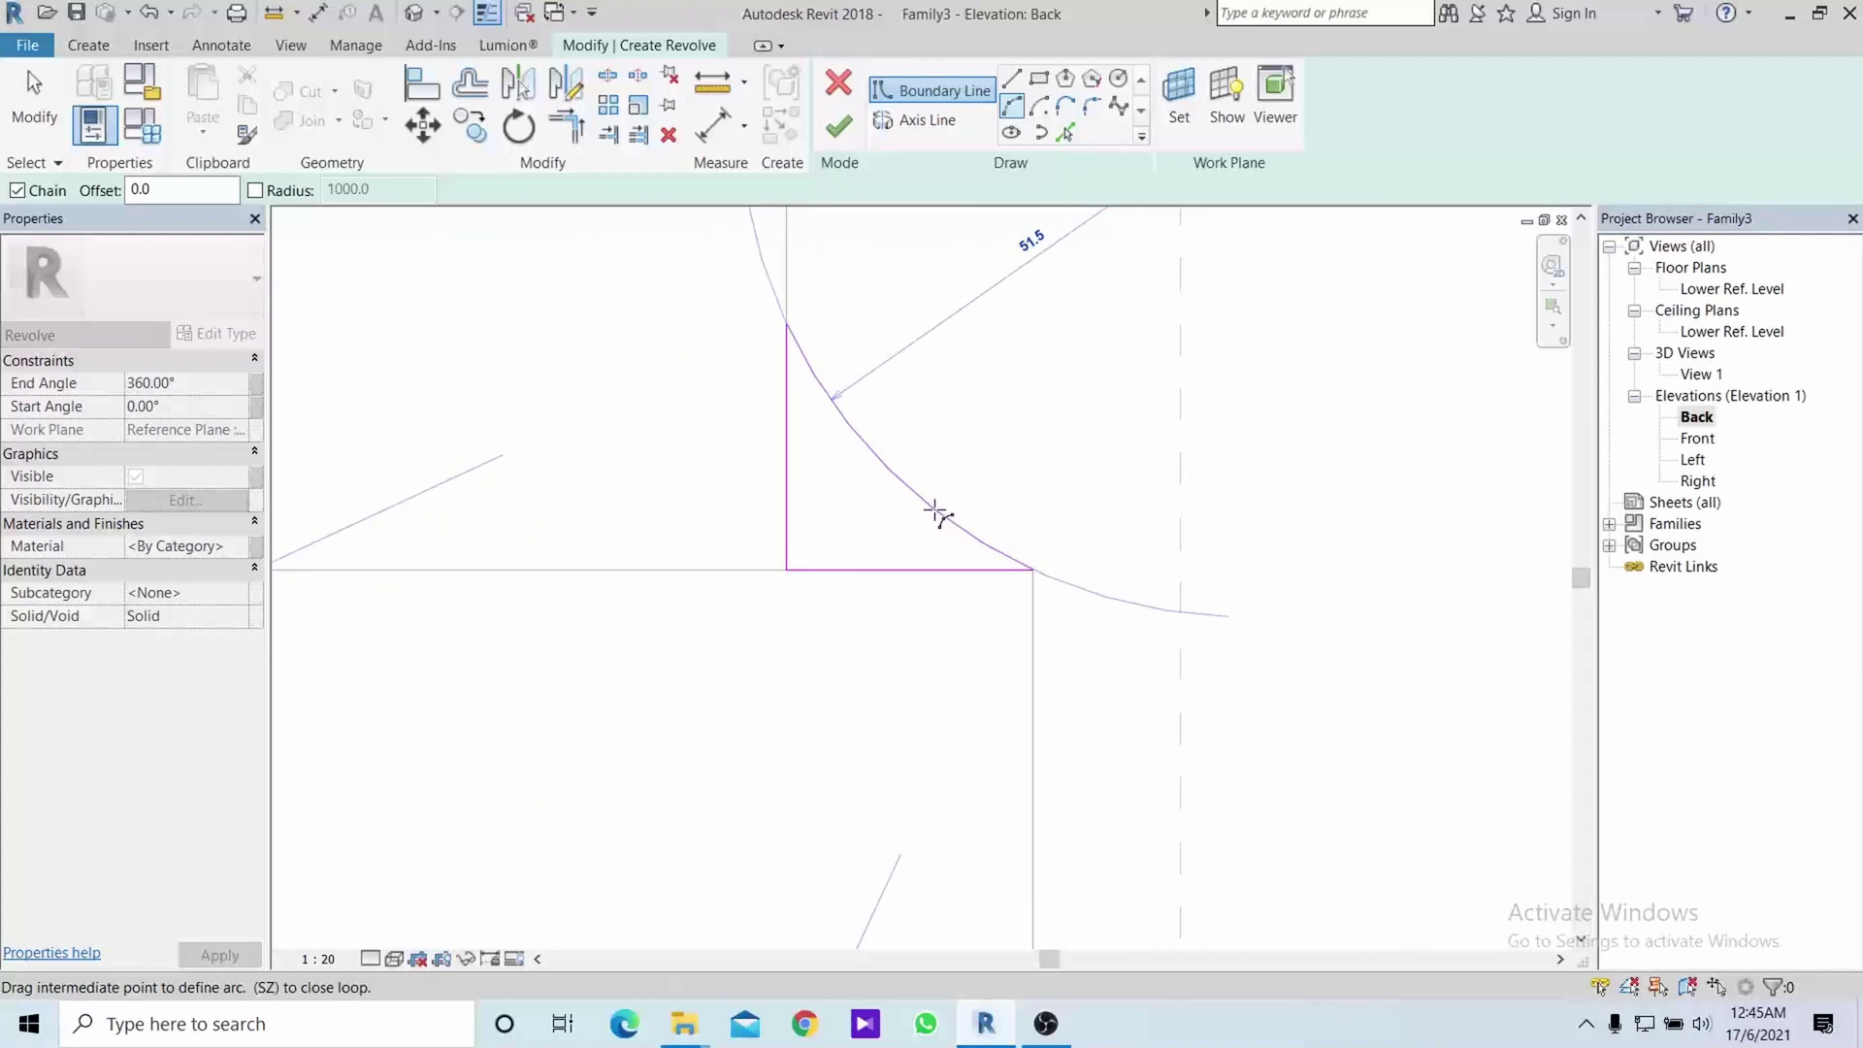
pyautogui.click(939, 515)
pyautogui.press('Escape')
pyautogui.press('Escape')
pyautogui.scroll(-2, 1063, 447)
pyautogui.scroll(-2, 1060, 443)
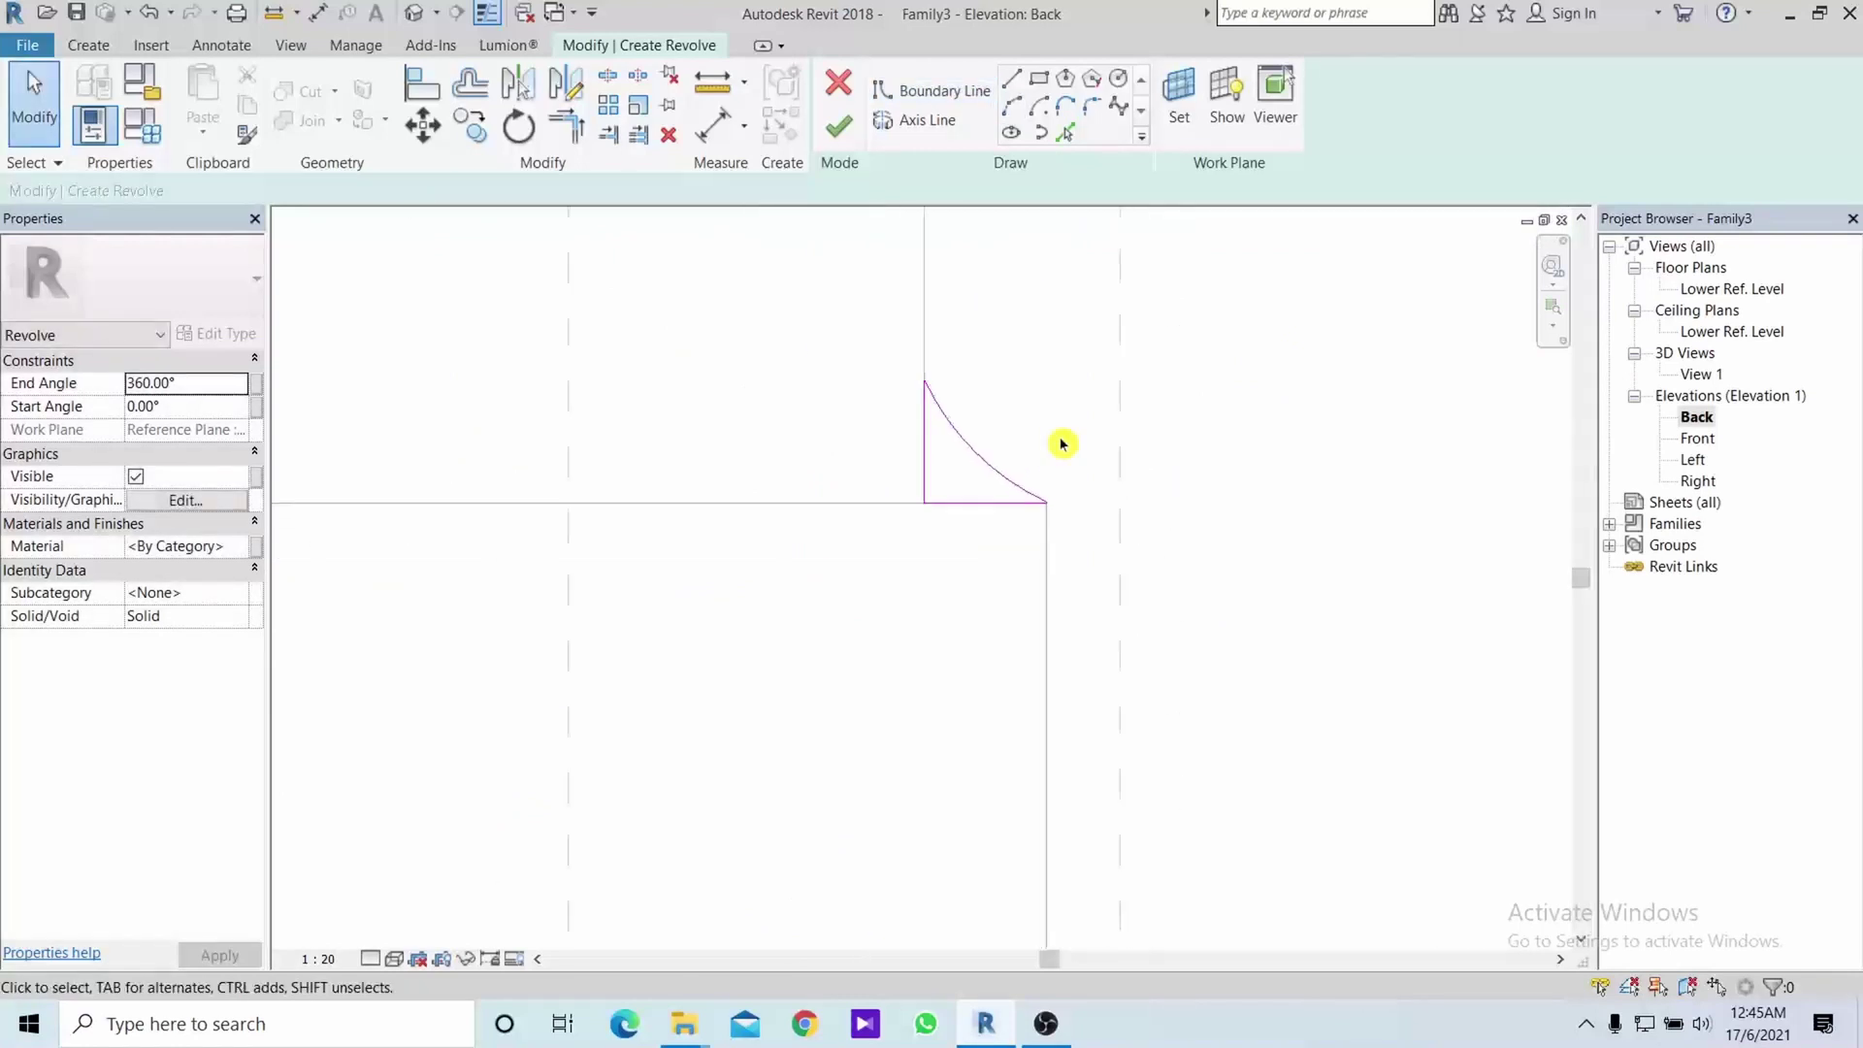
# Draw the revolve axis along the column's centre line, then open the Left elevation
pyautogui.moveTo(1061, 445); pyautogui.dragTo(1049, 490, button='middle')
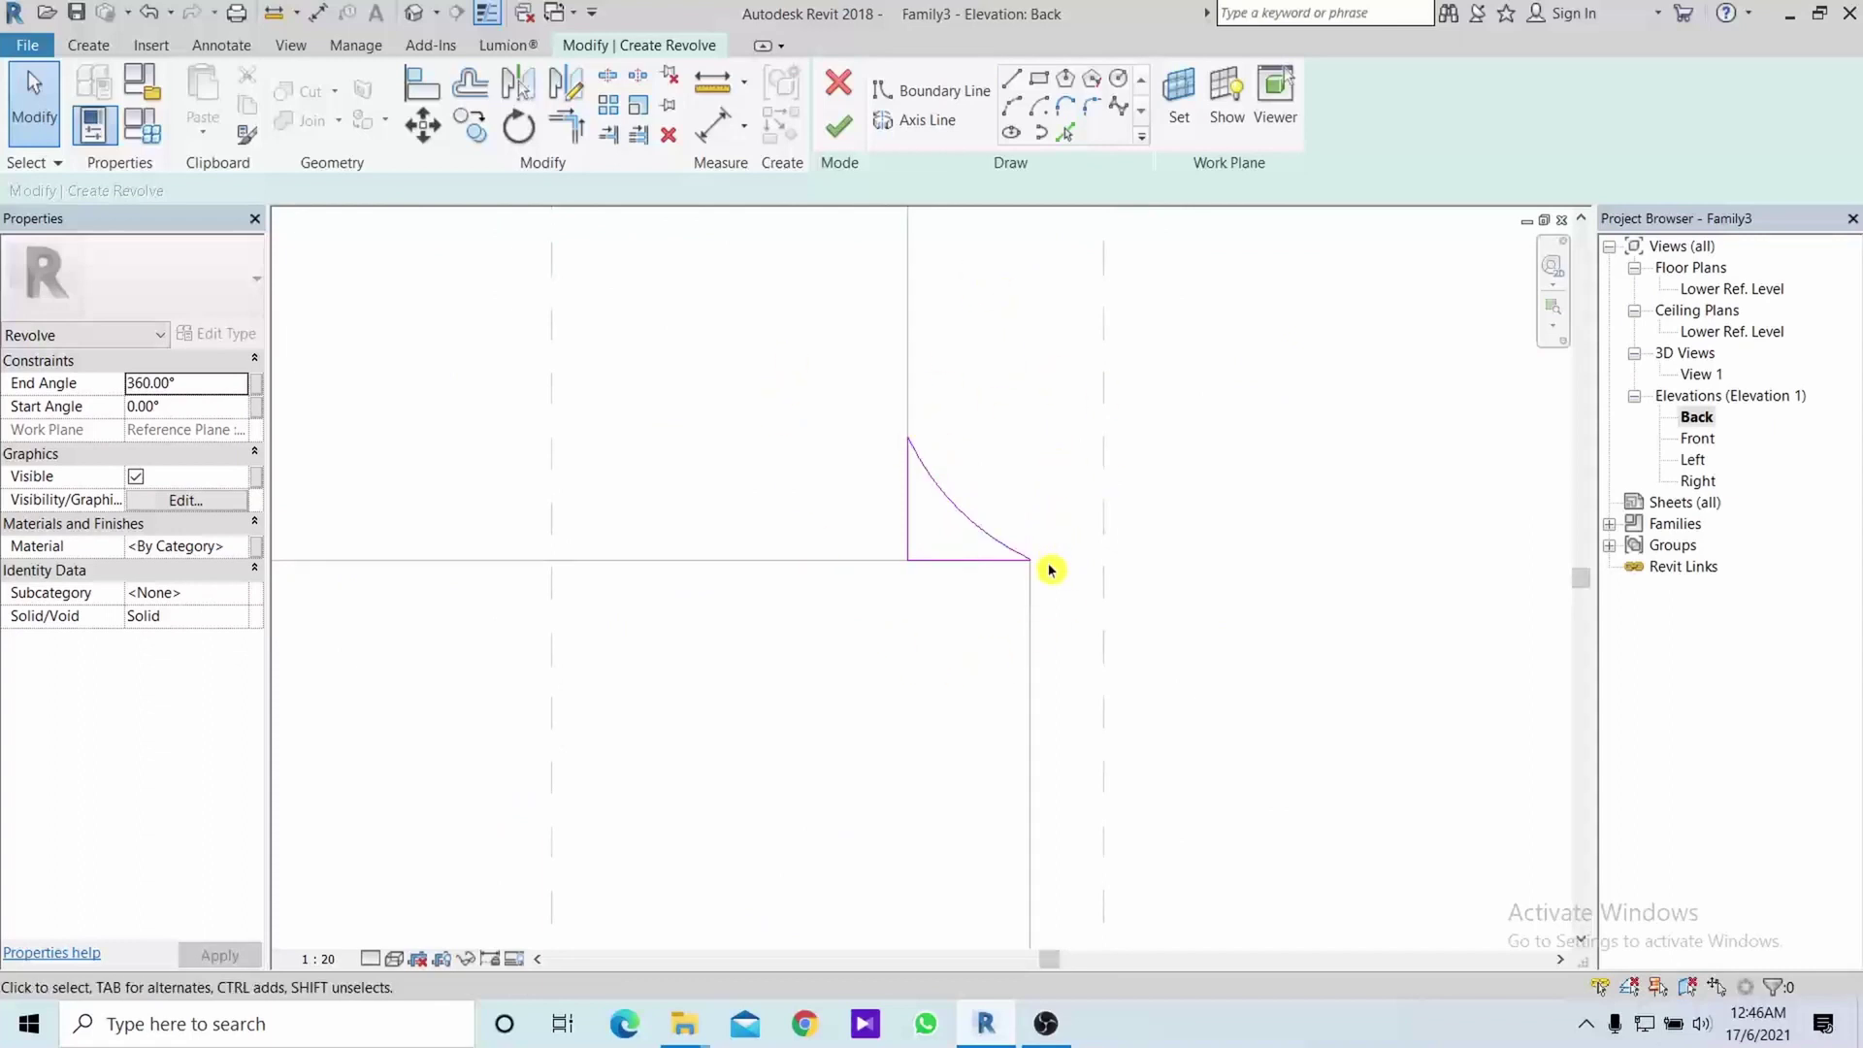
pyautogui.scroll(-1, 1050, 569)
pyautogui.scroll(-1, 1051, 566)
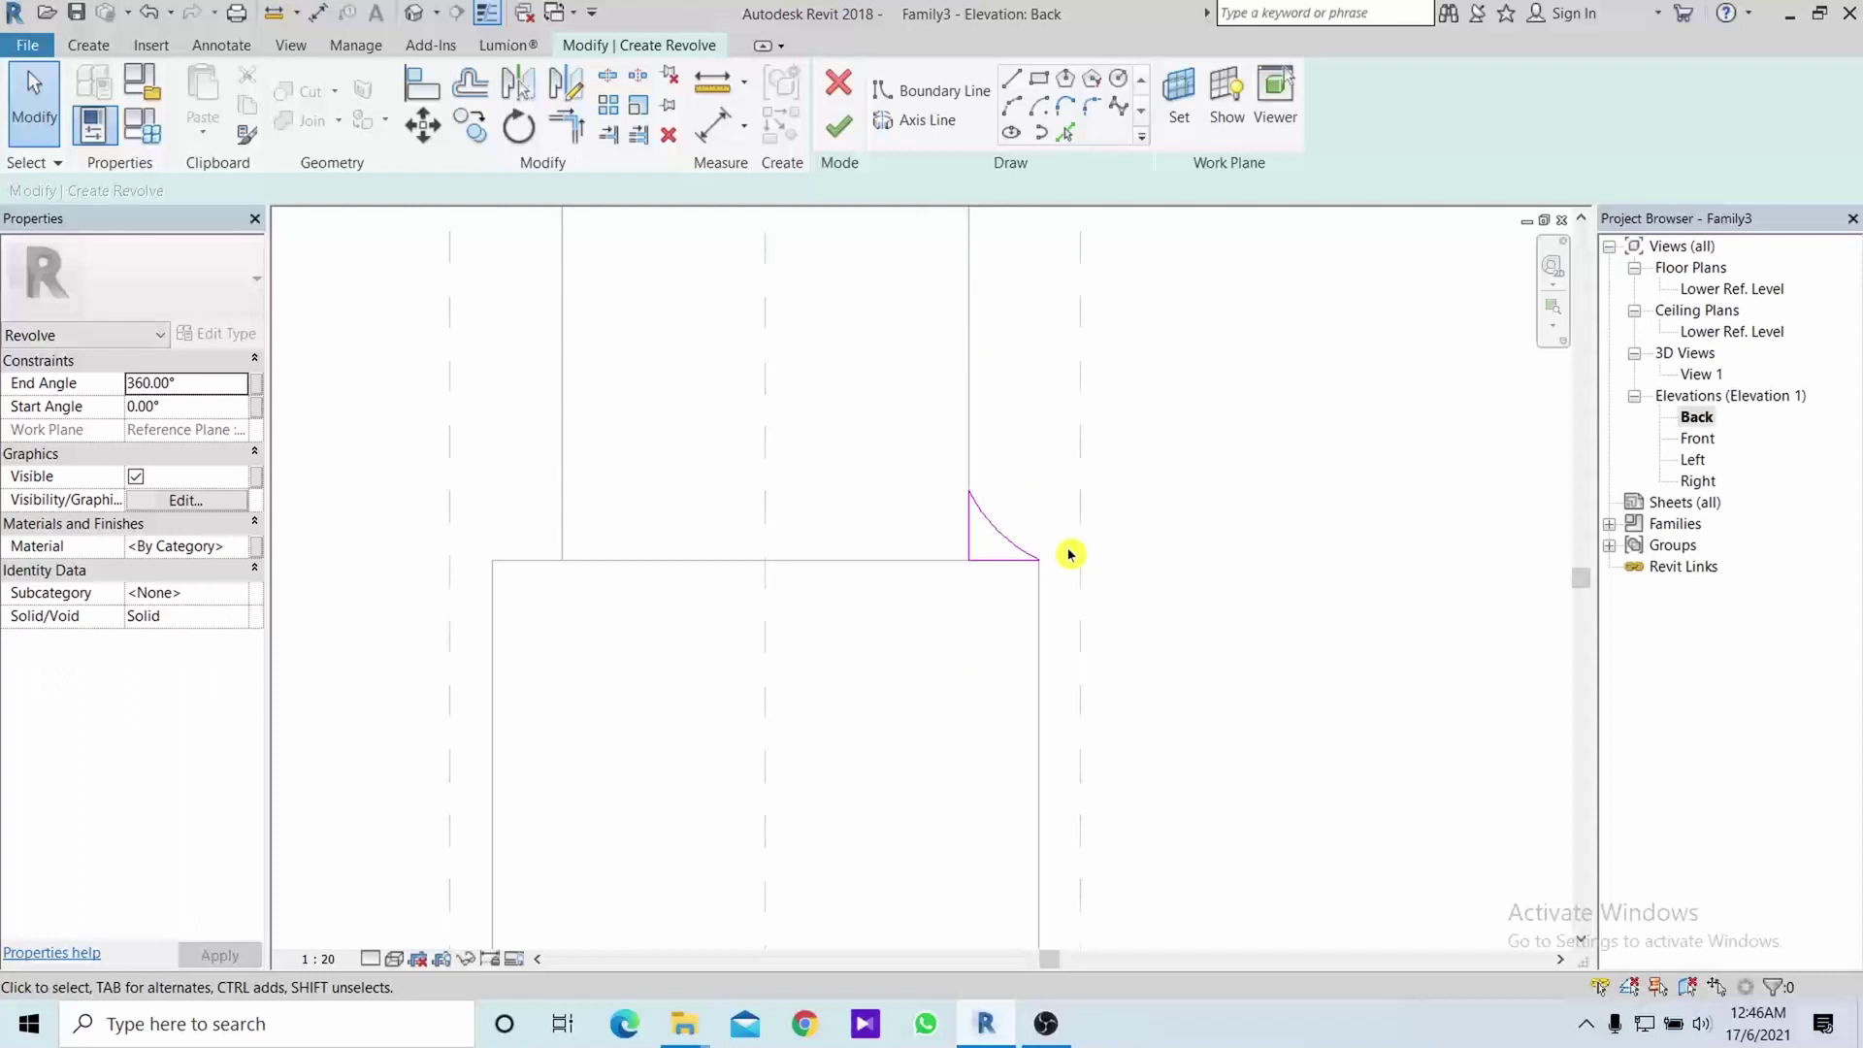
pyautogui.scroll(1, 750, 393)
pyautogui.scroll(-2, 750, 393)
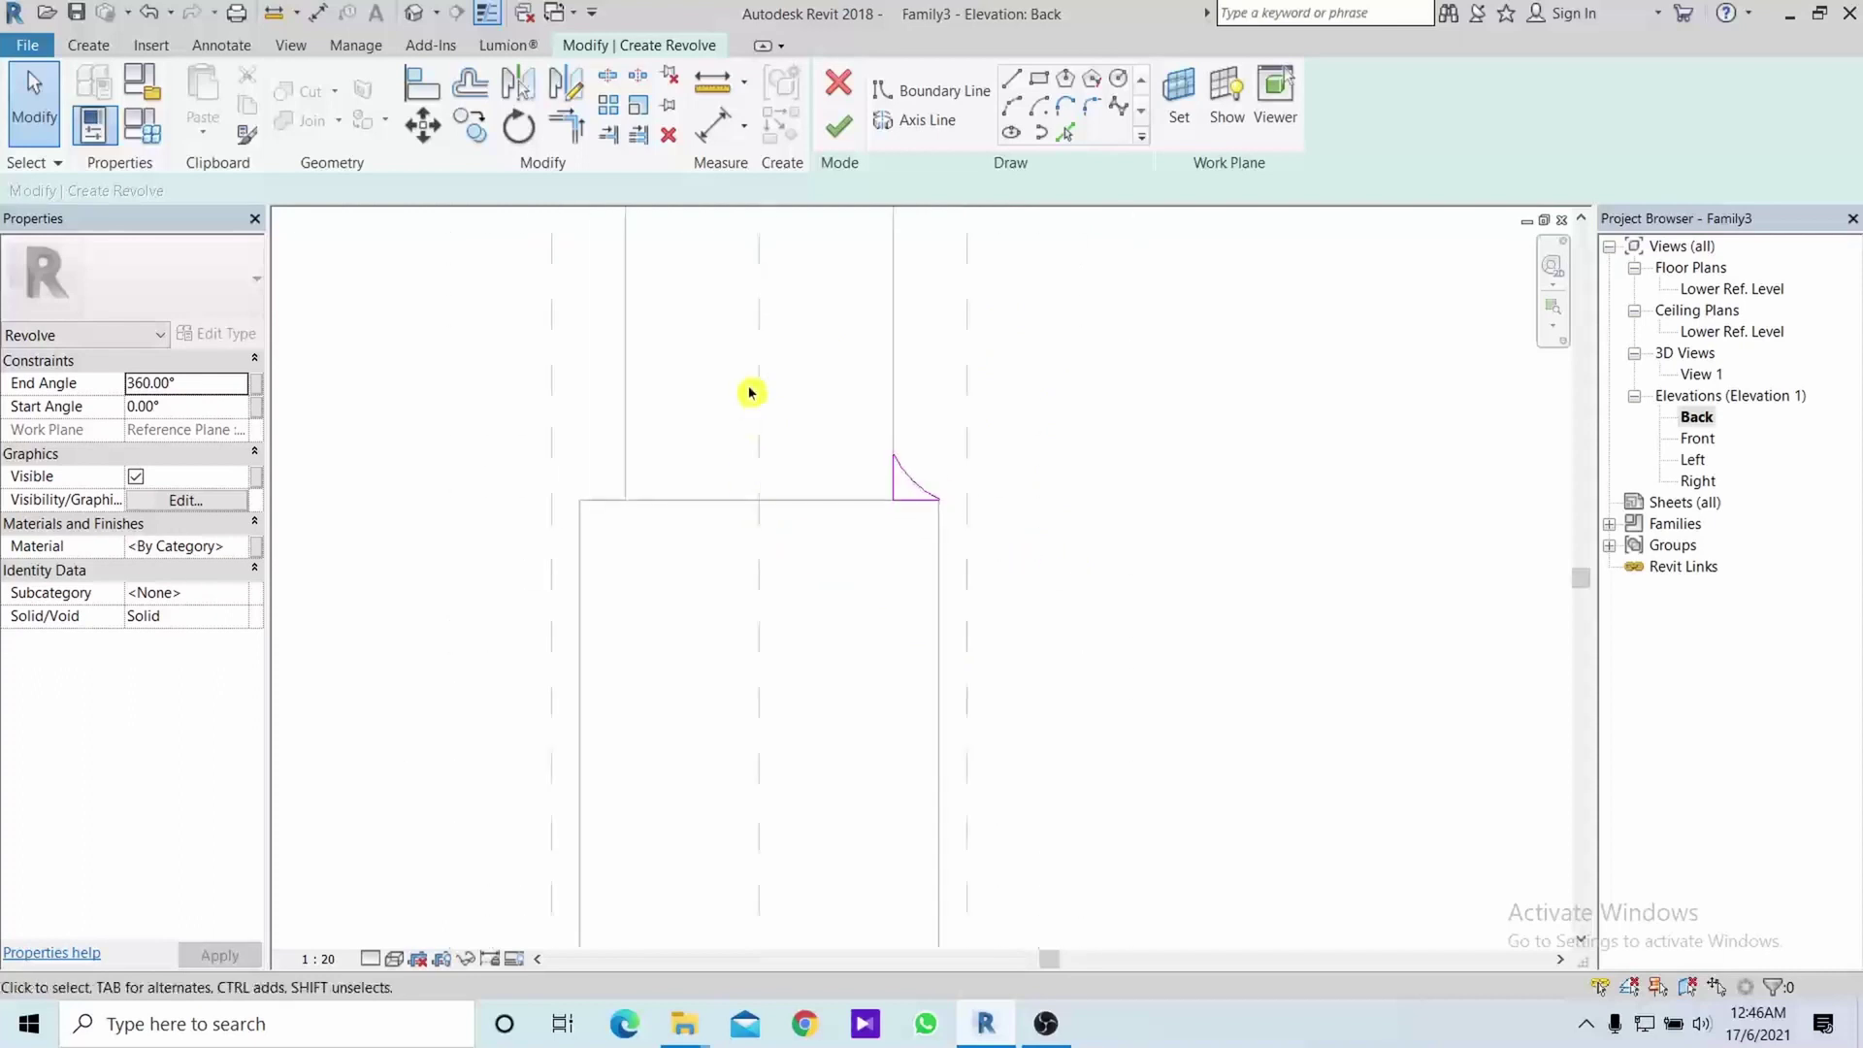
pyautogui.scroll(-2, 770, 409)
pyautogui.scroll(-2, 799, 487)
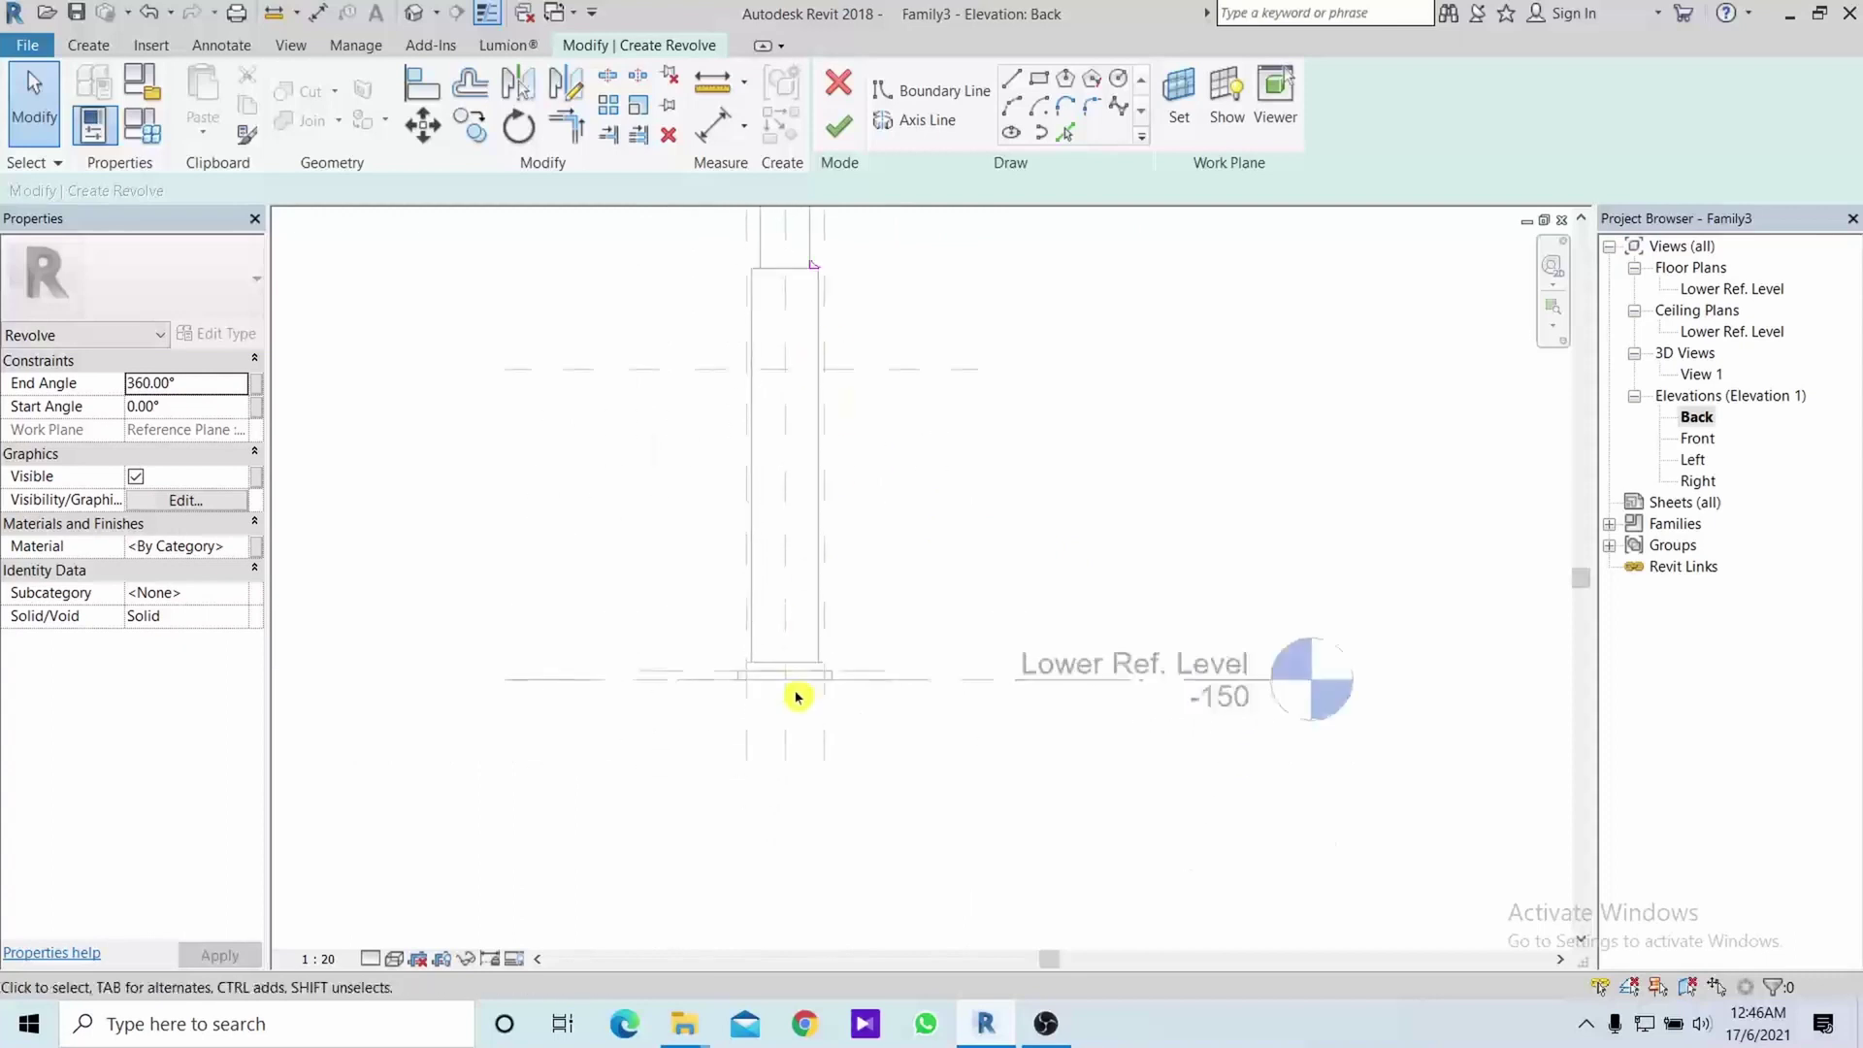
pyautogui.scroll(3, 797, 698)
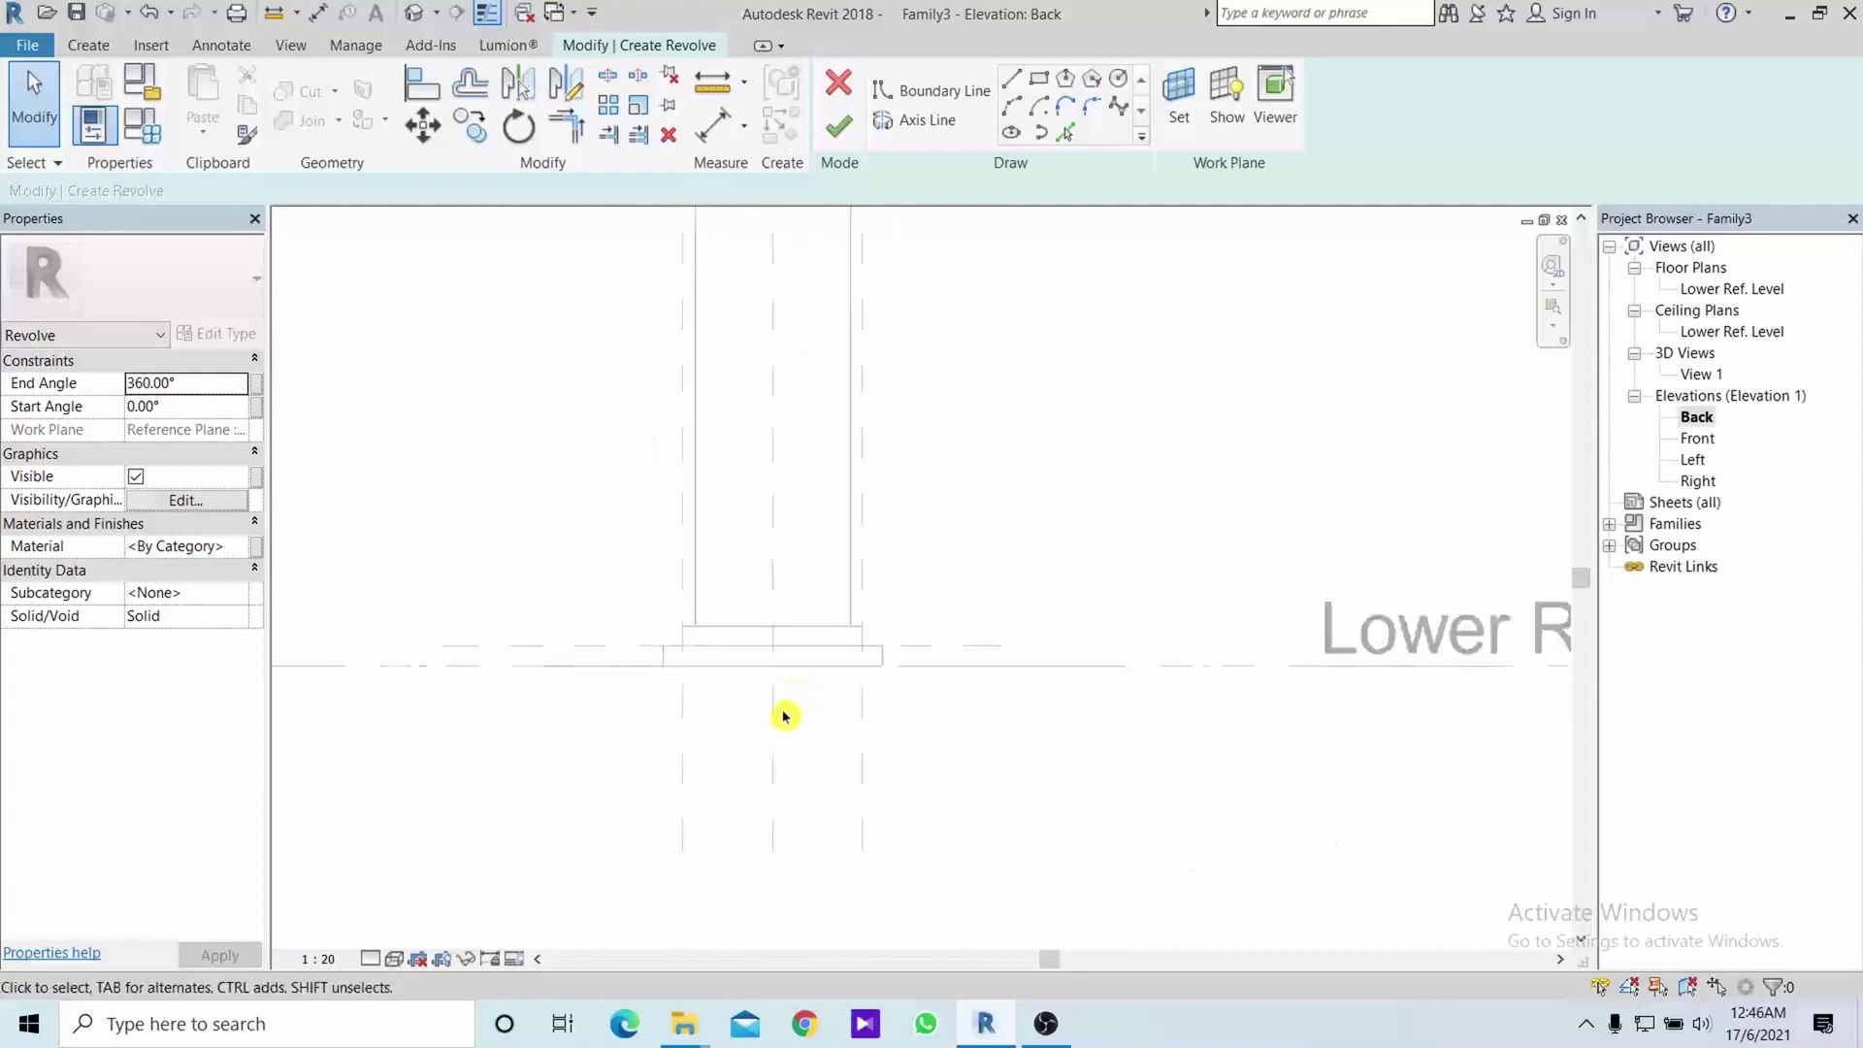
pyautogui.click(919, 131)
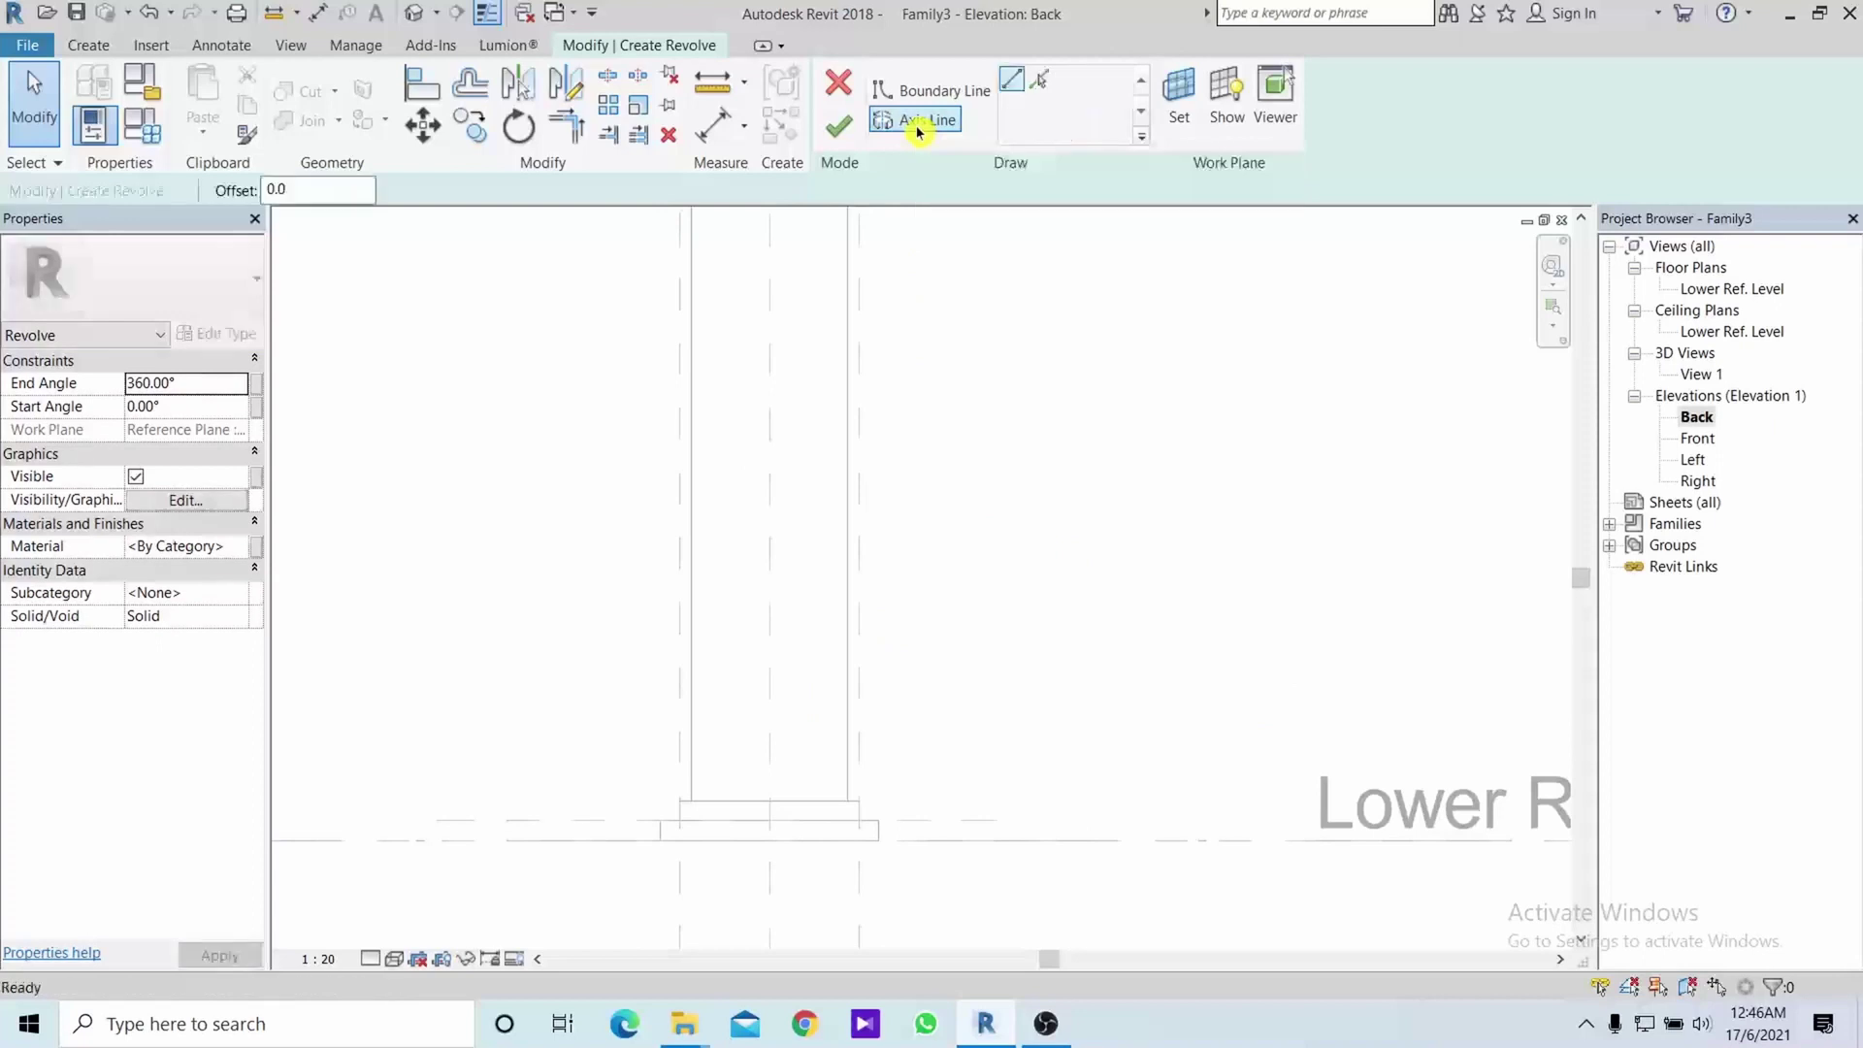
pyautogui.click(1014, 87)
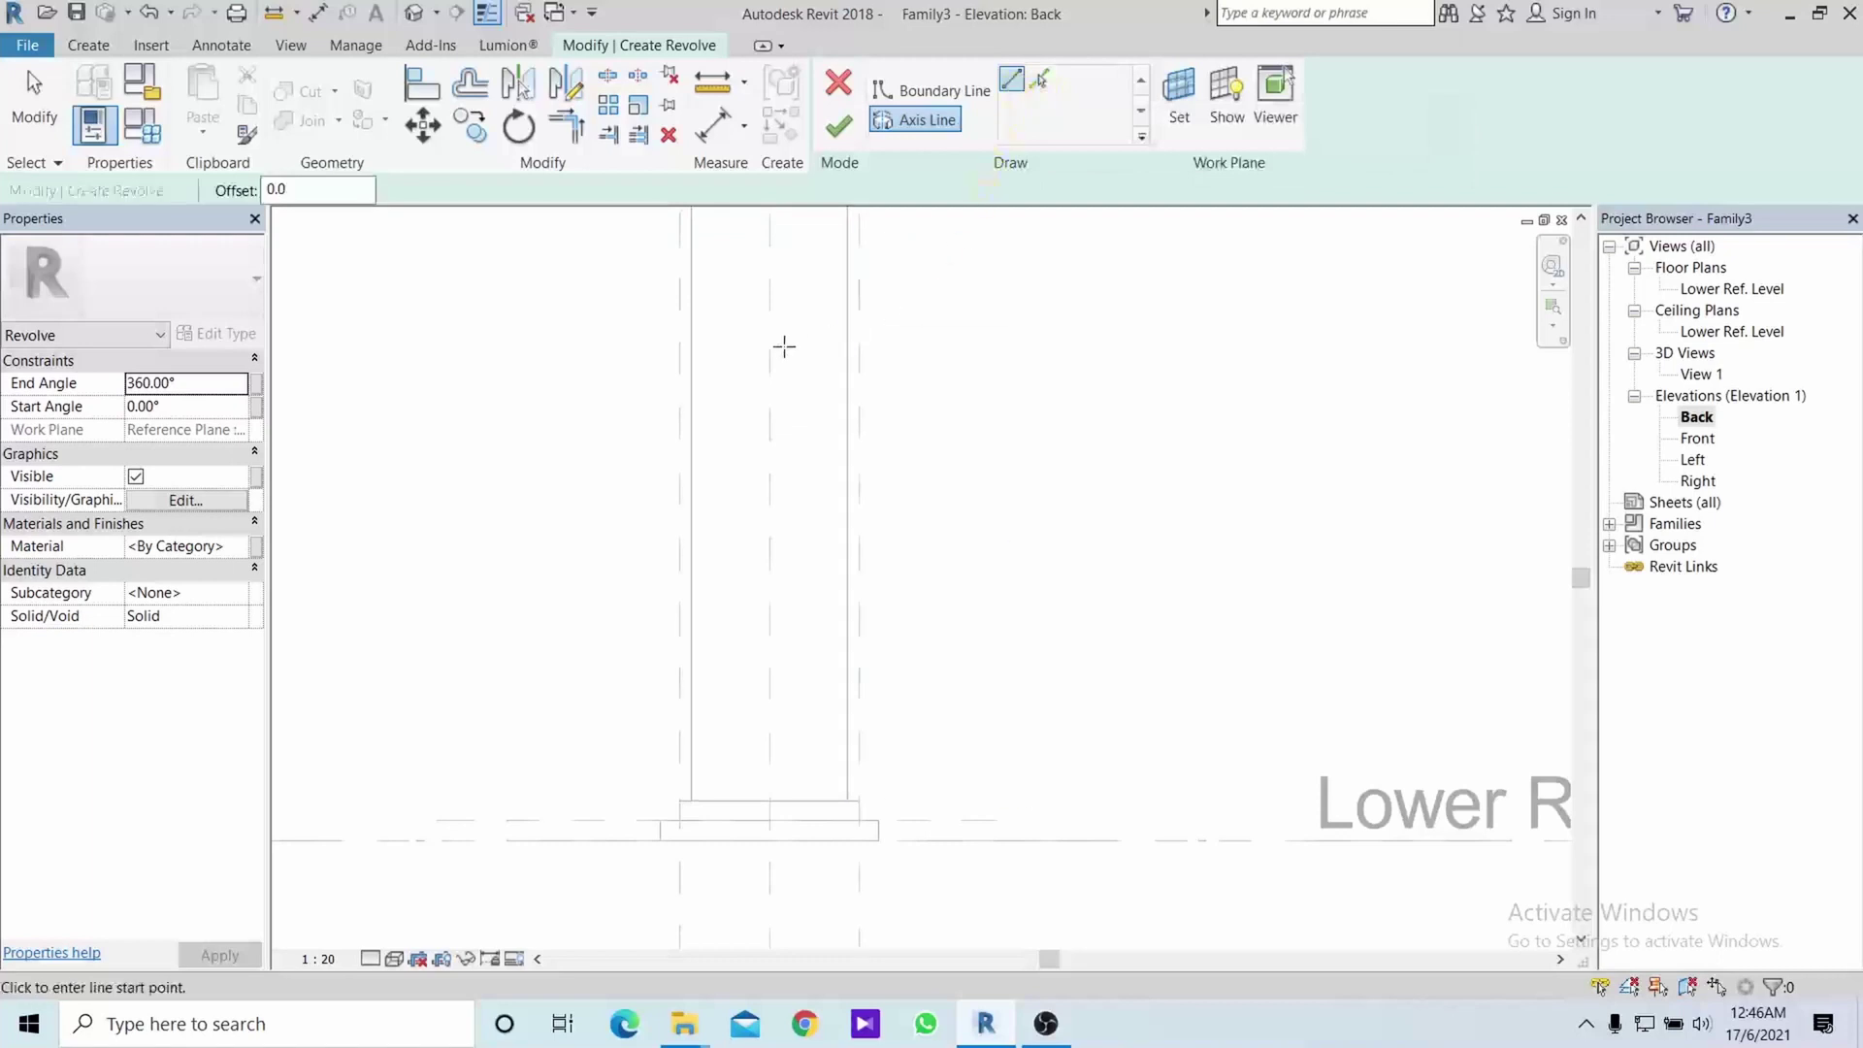
pyautogui.moveTo(782, 345); pyautogui.dragTo(819, 686, button='middle')
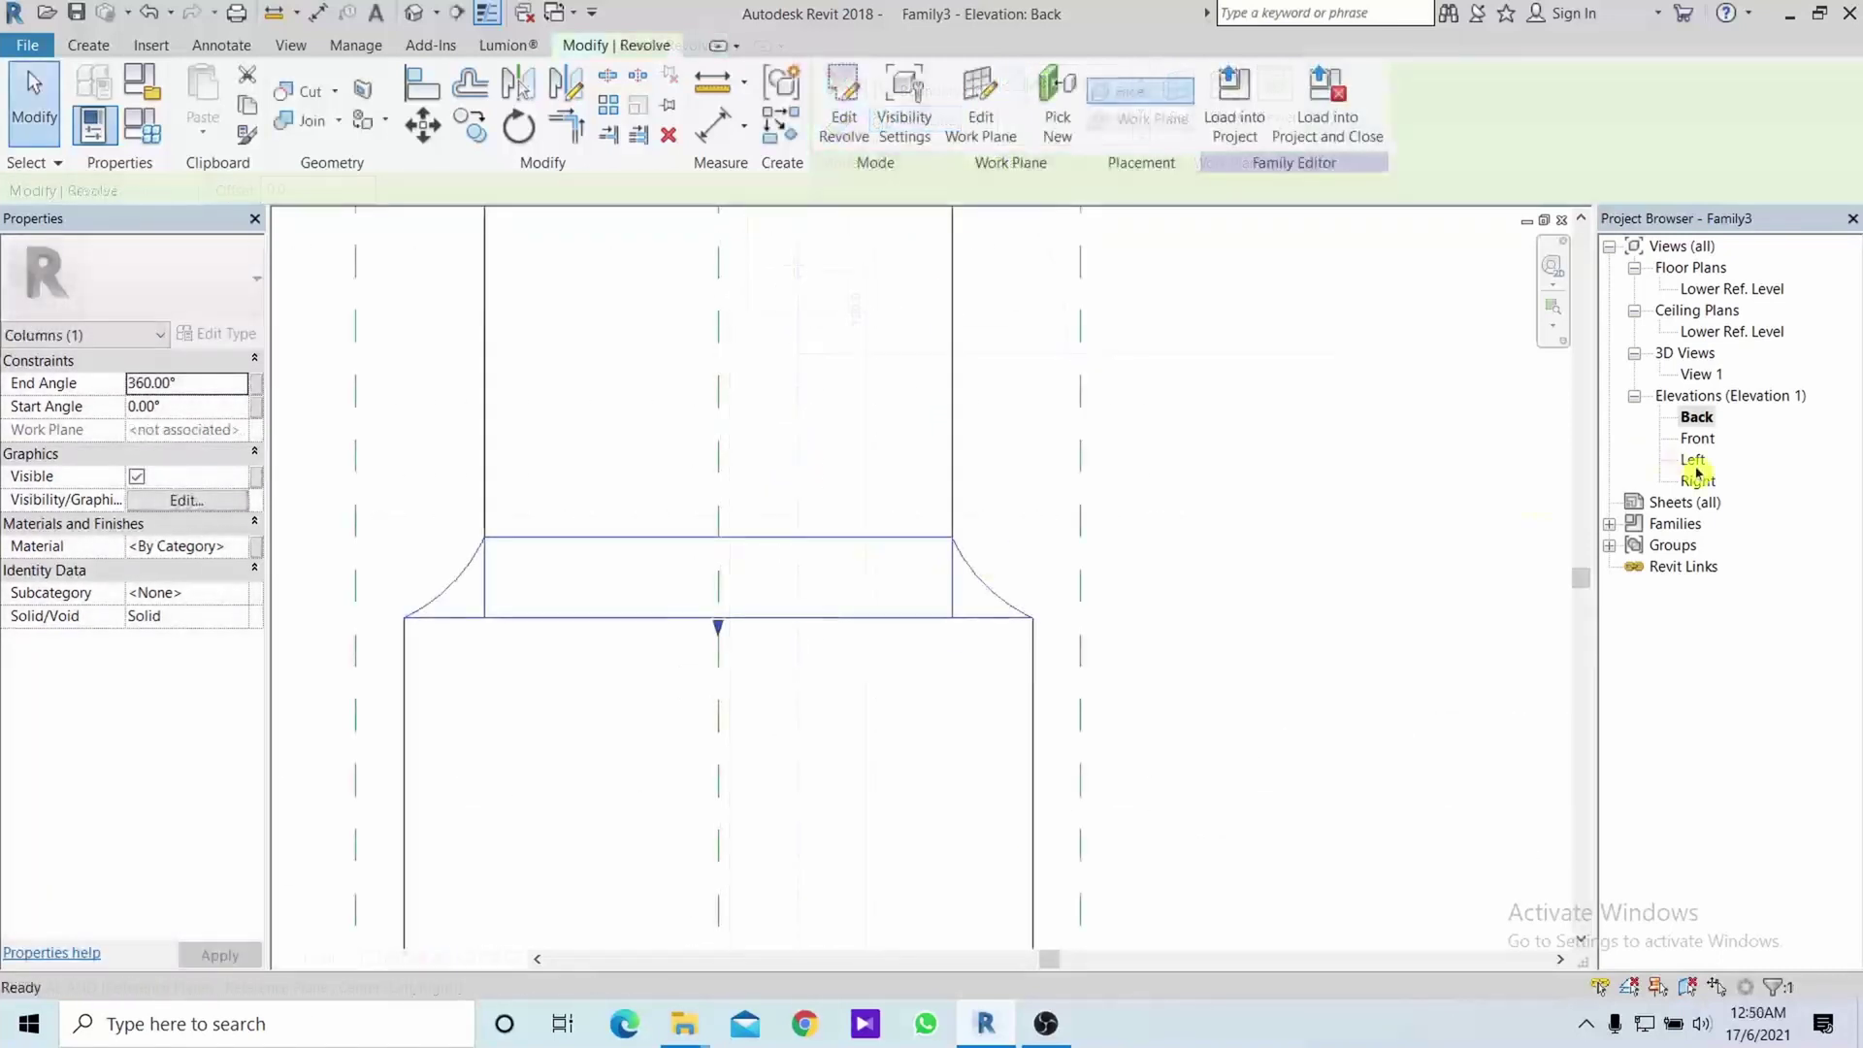
pyautogui.doubleClick(1692, 460)
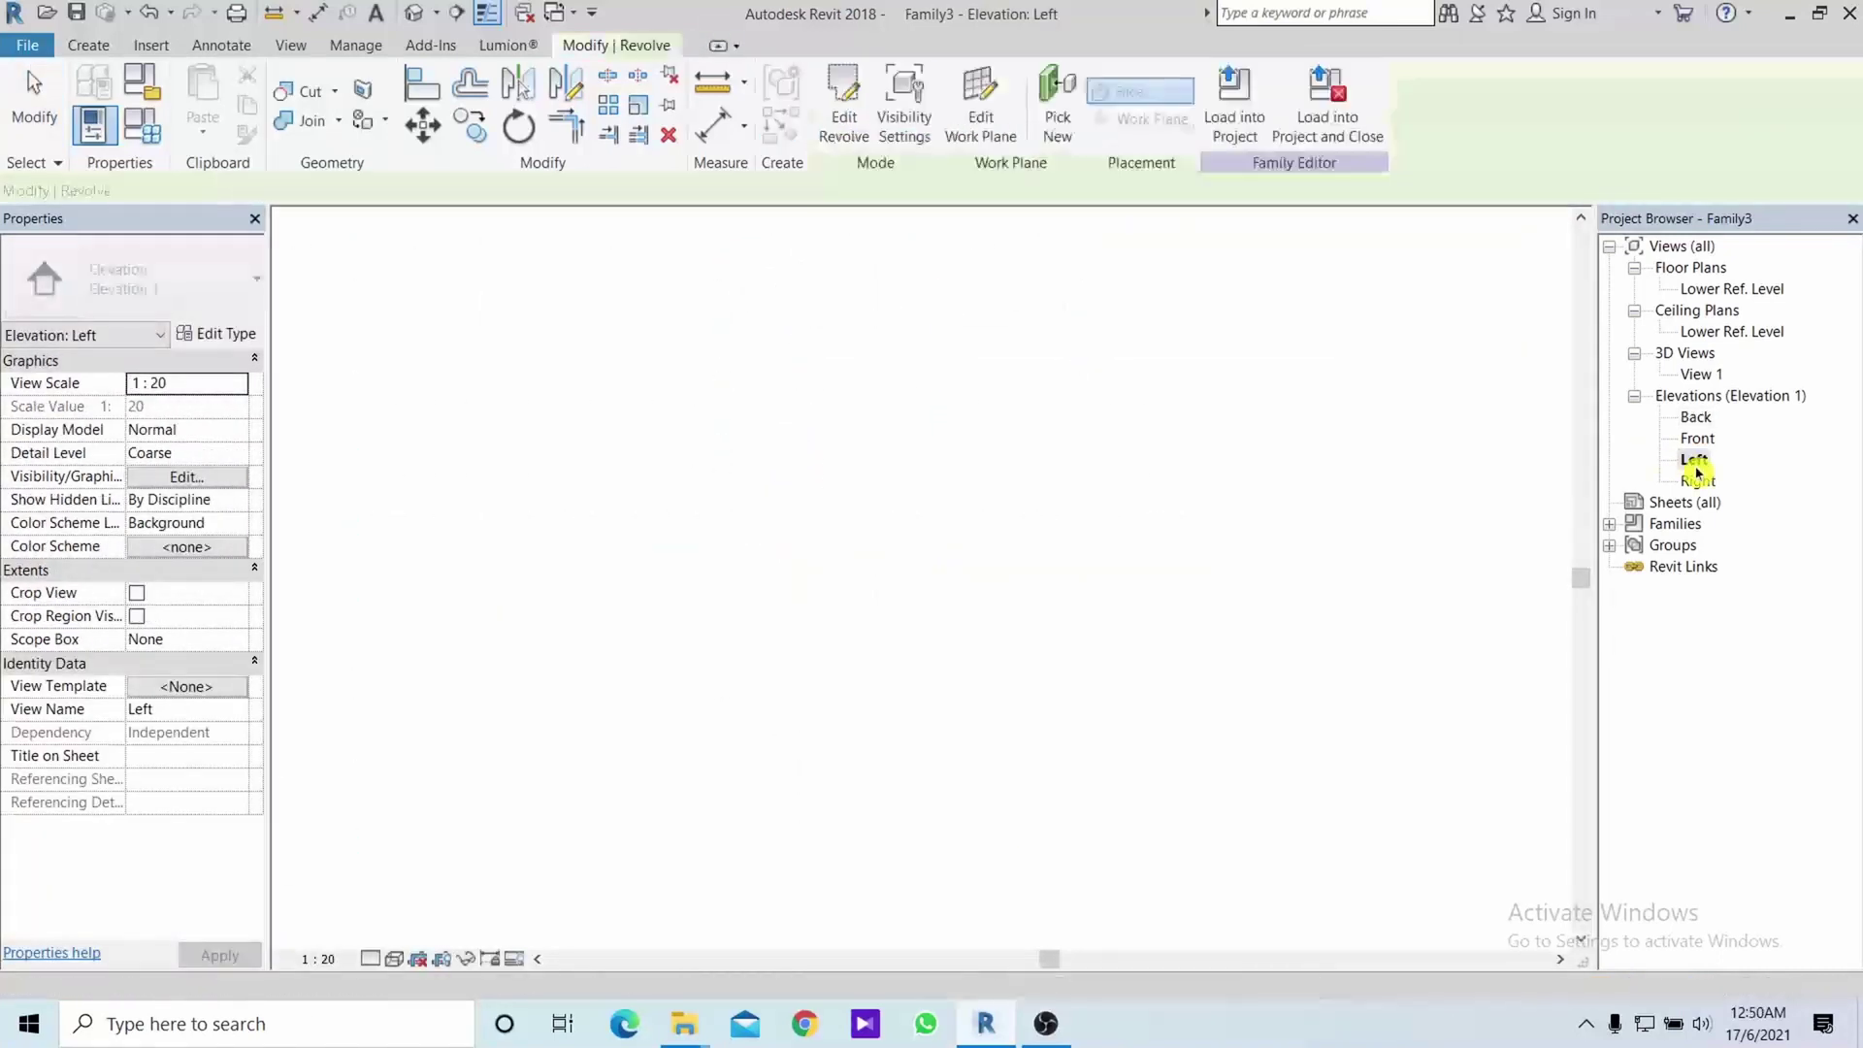
# Show the column in 3D View 1 with Realistic shading and select all five solids
pyautogui.doubleClick(1699, 375)
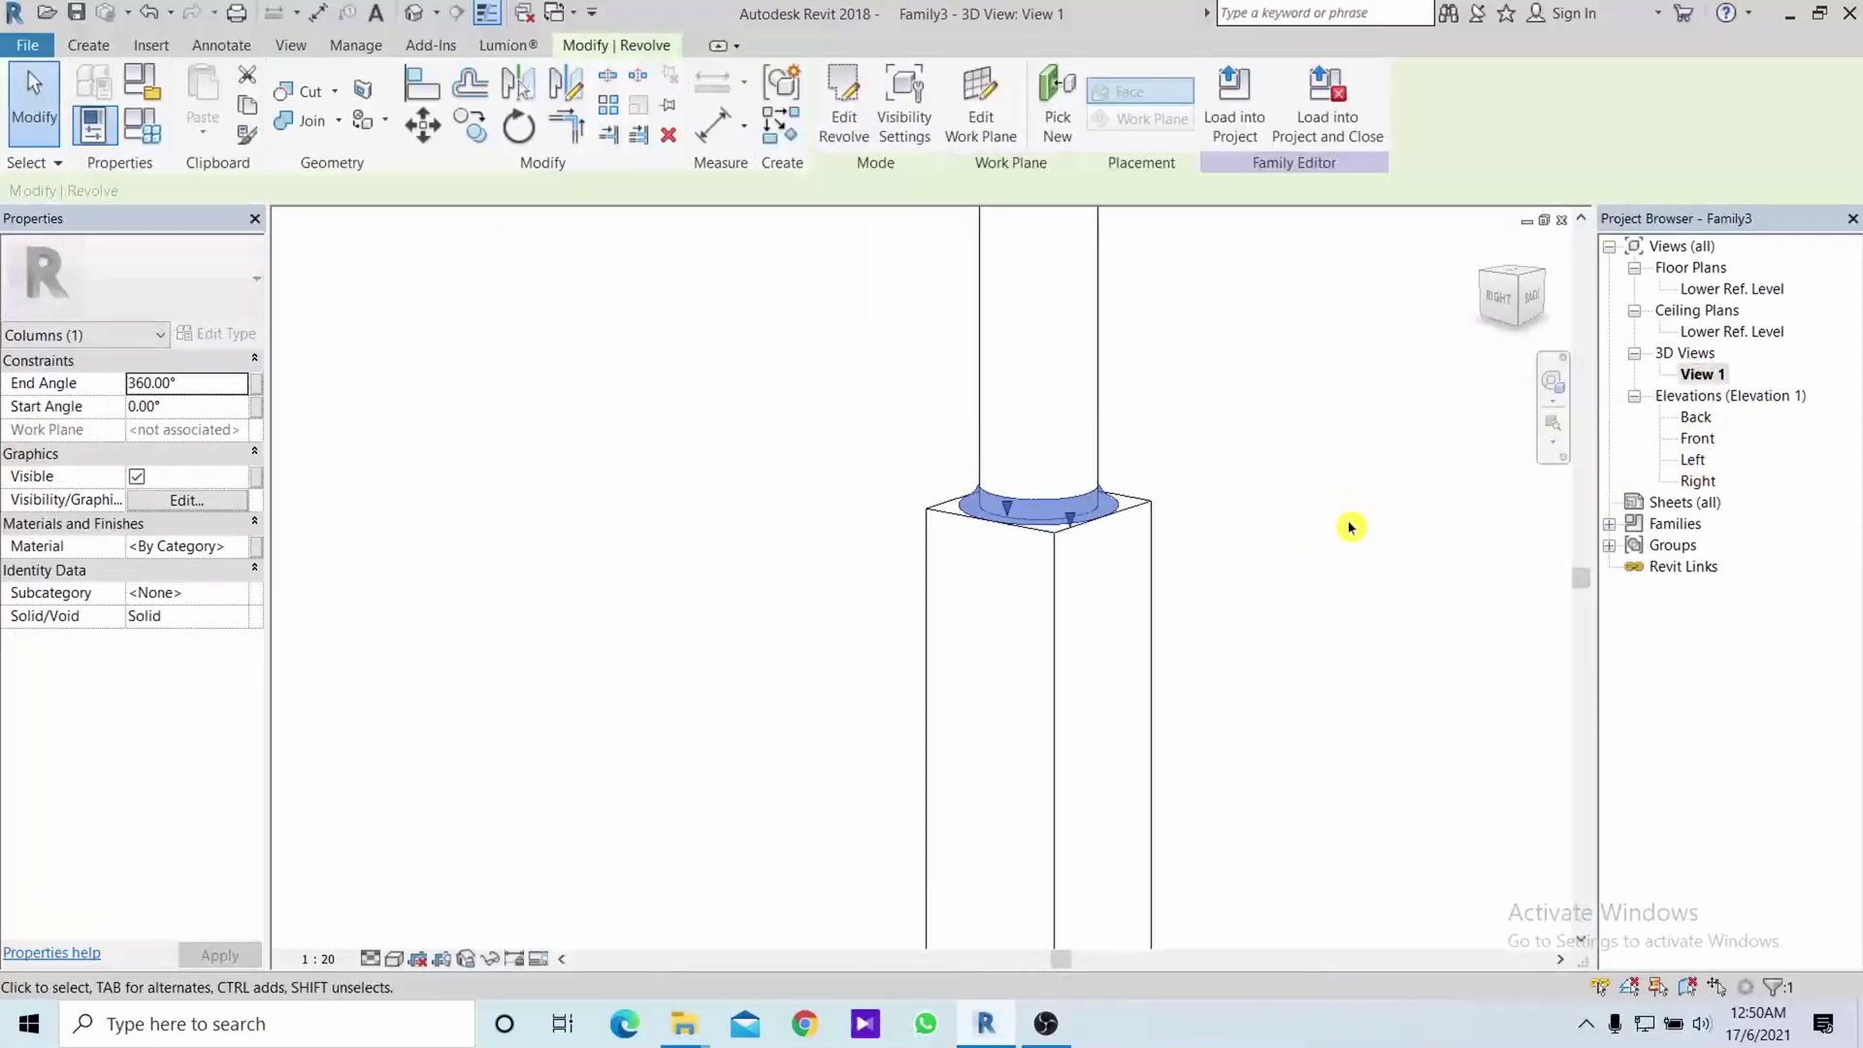
pyautogui.scroll(-2, 1260, 572)
pyautogui.scroll(1, 1256, 569)
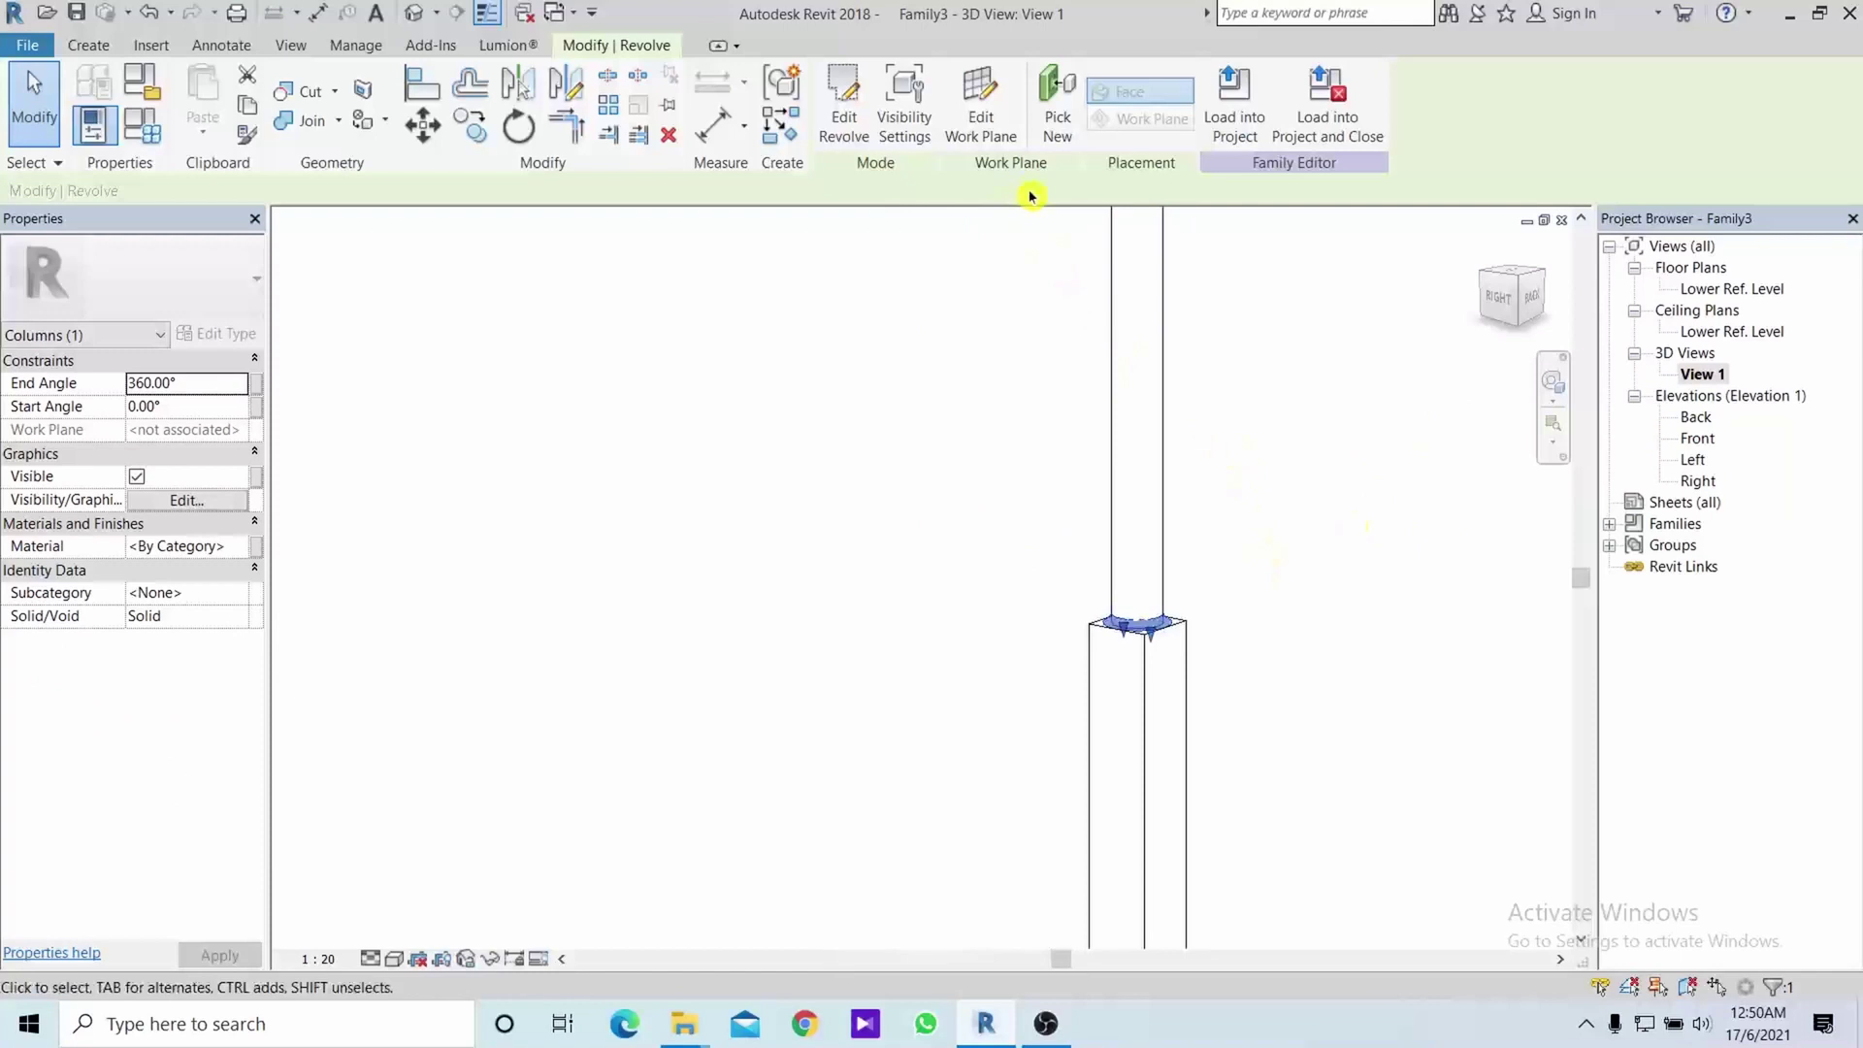
pyautogui.click(1322, 638)
pyautogui.scroll(1, 1324, 638)
pyautogui.scroll(-2, 1202, 655)
pyautogui.scroll(-1, 1247, 632)
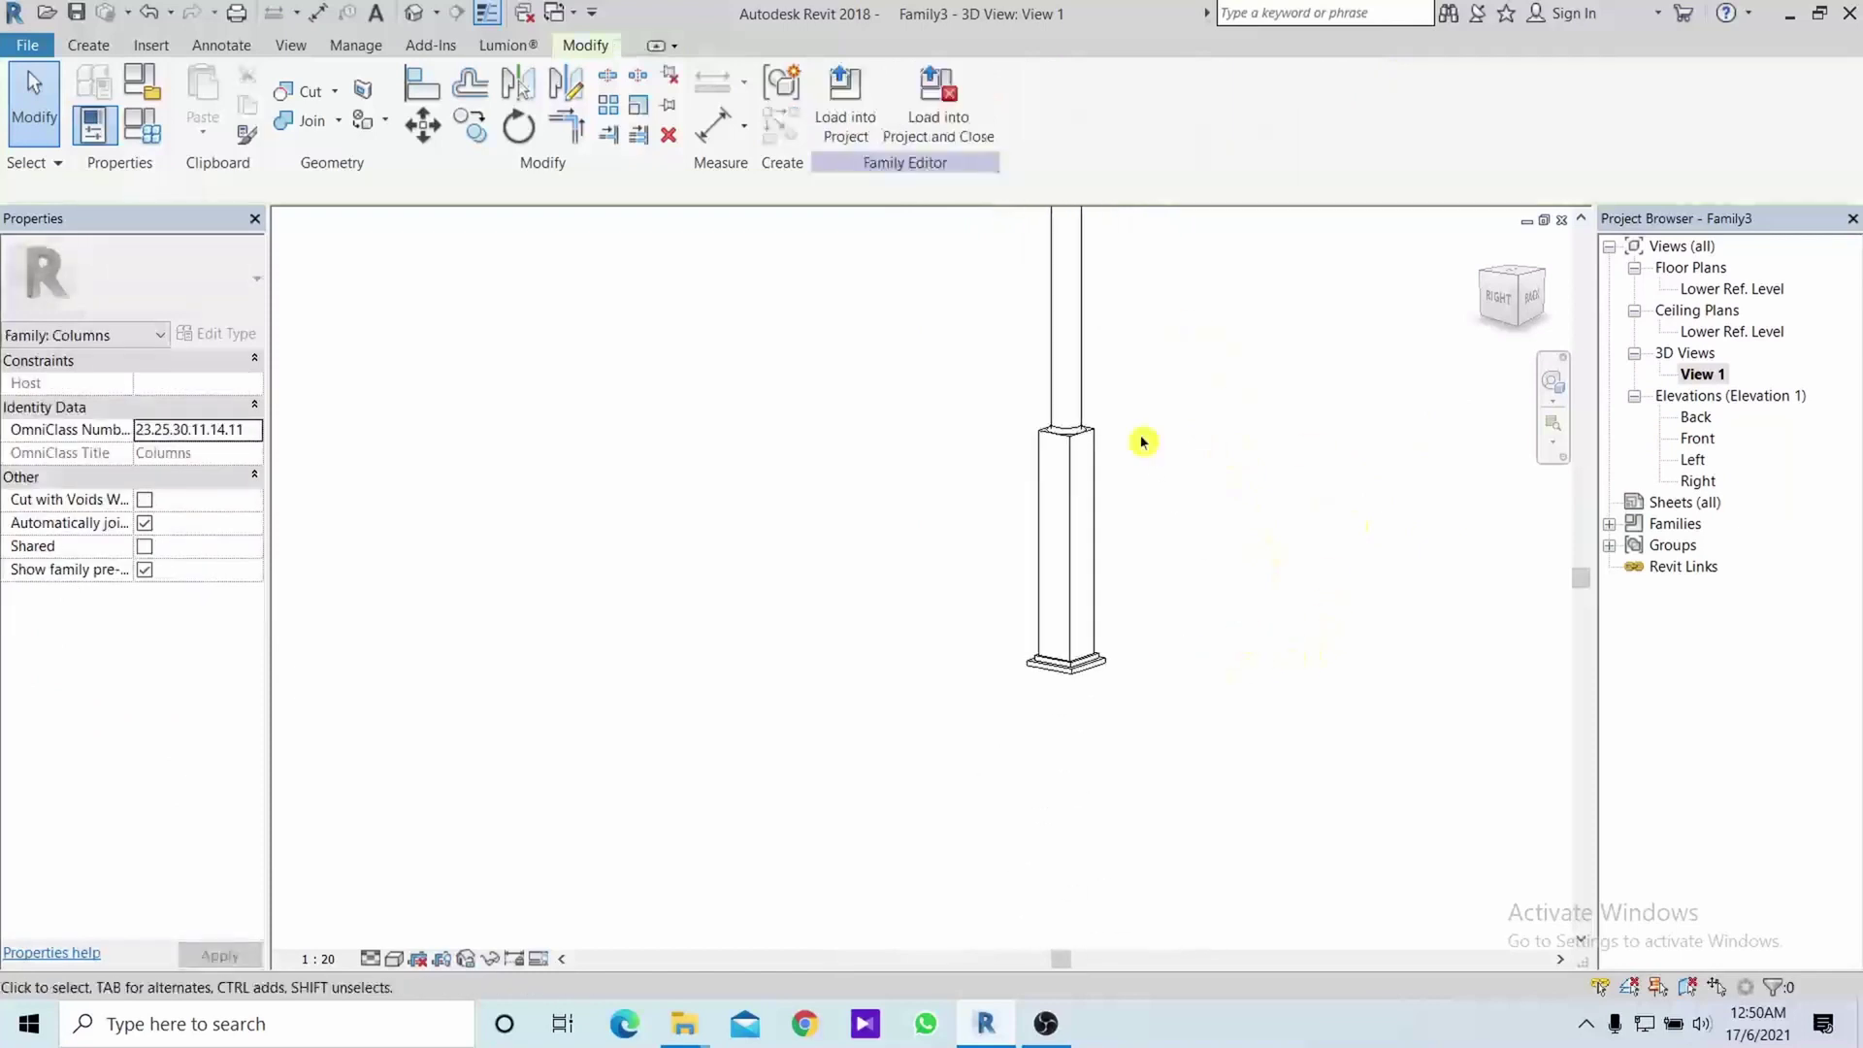
pyautogui.scroll(-1, 1140, 437)
pyautogui.moveTo(1221, 436); pyautogui.dragTo(1061, 583, button='middle')
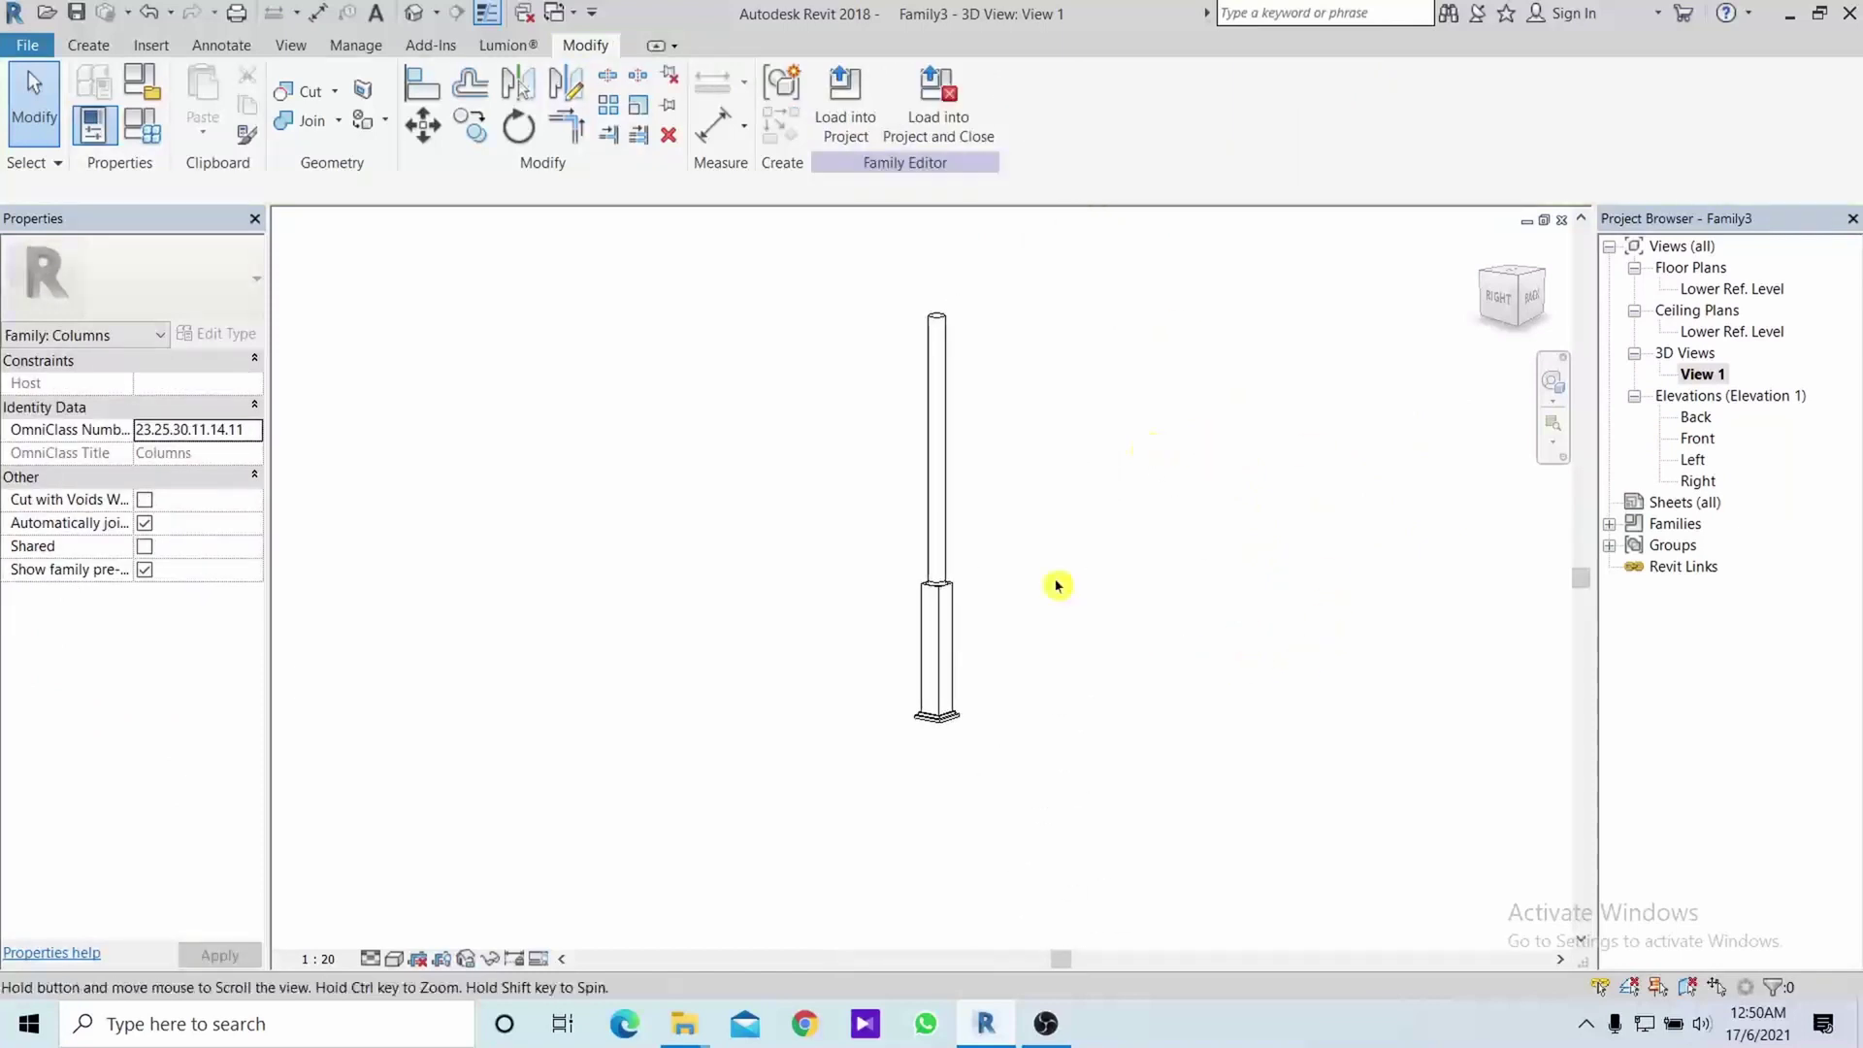
pyautogui.click(394, 958)
pyautogui.click(446, 914)
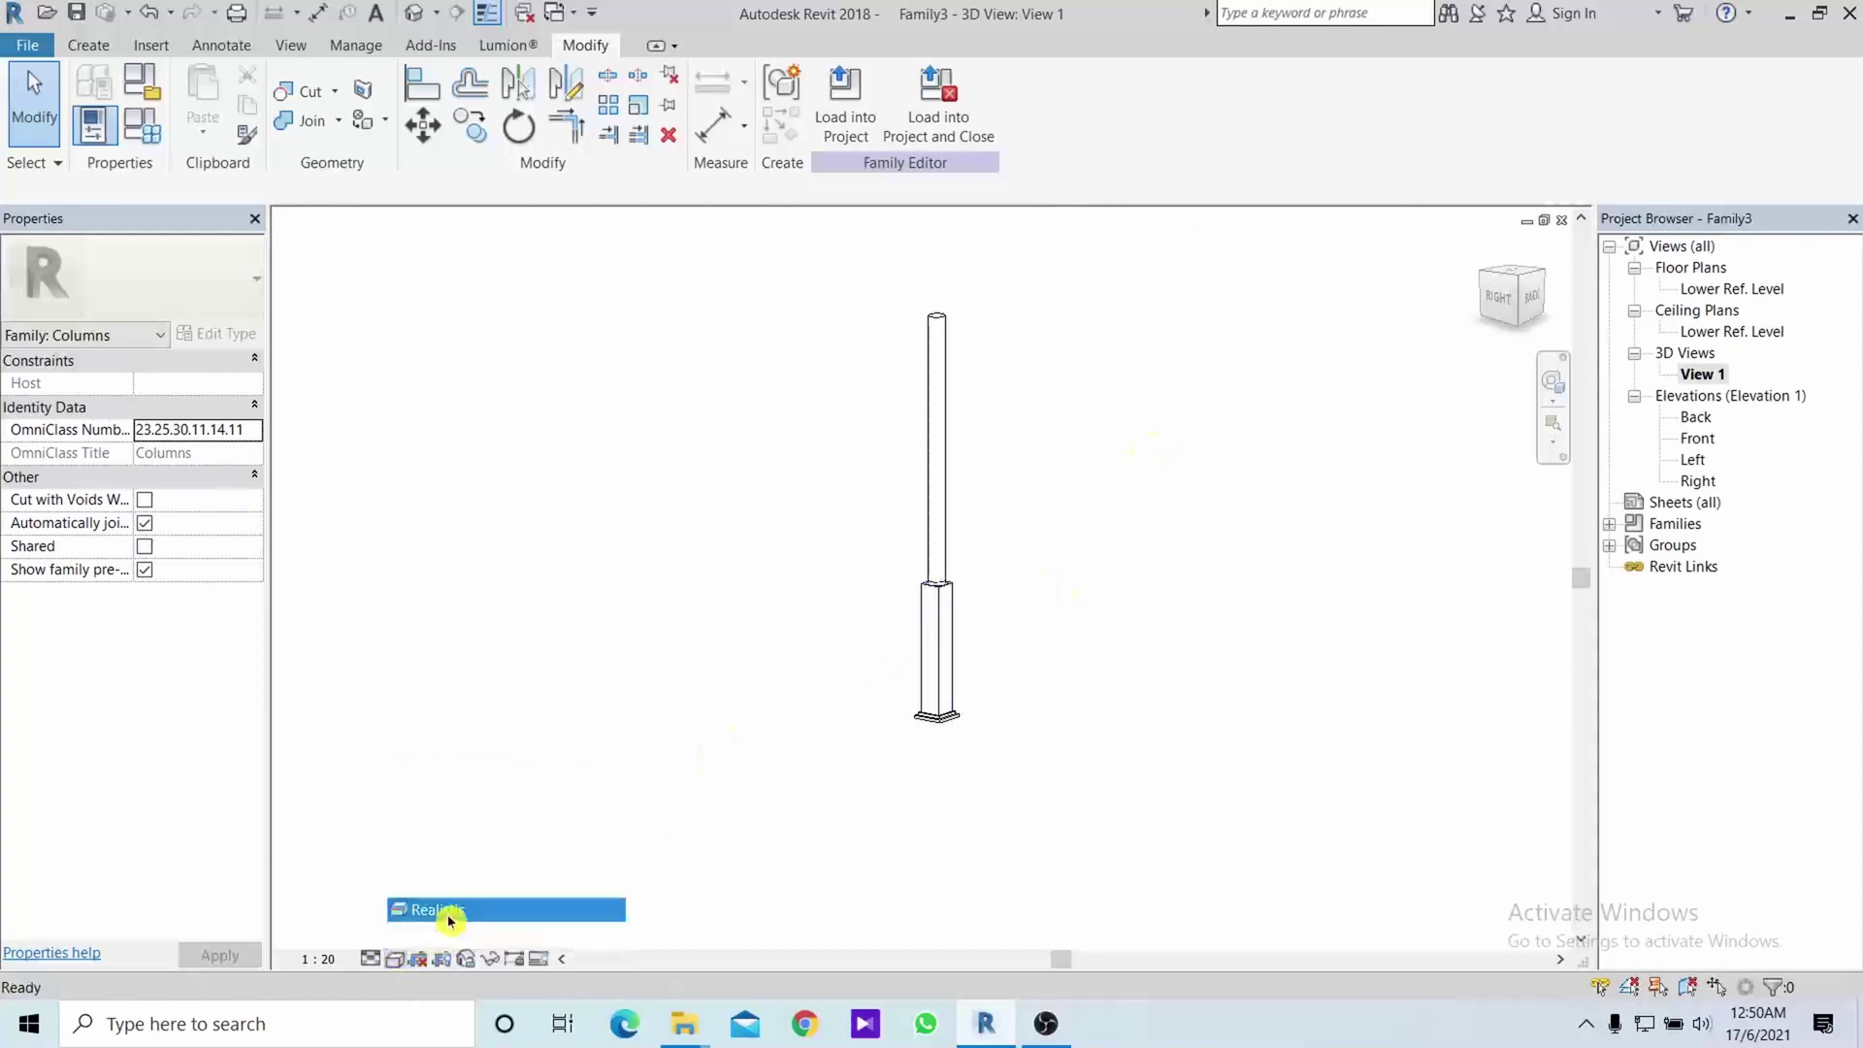
pyautogui.scroll(2, 956, 596)
pyautogui.scroll(1, 989, 595)
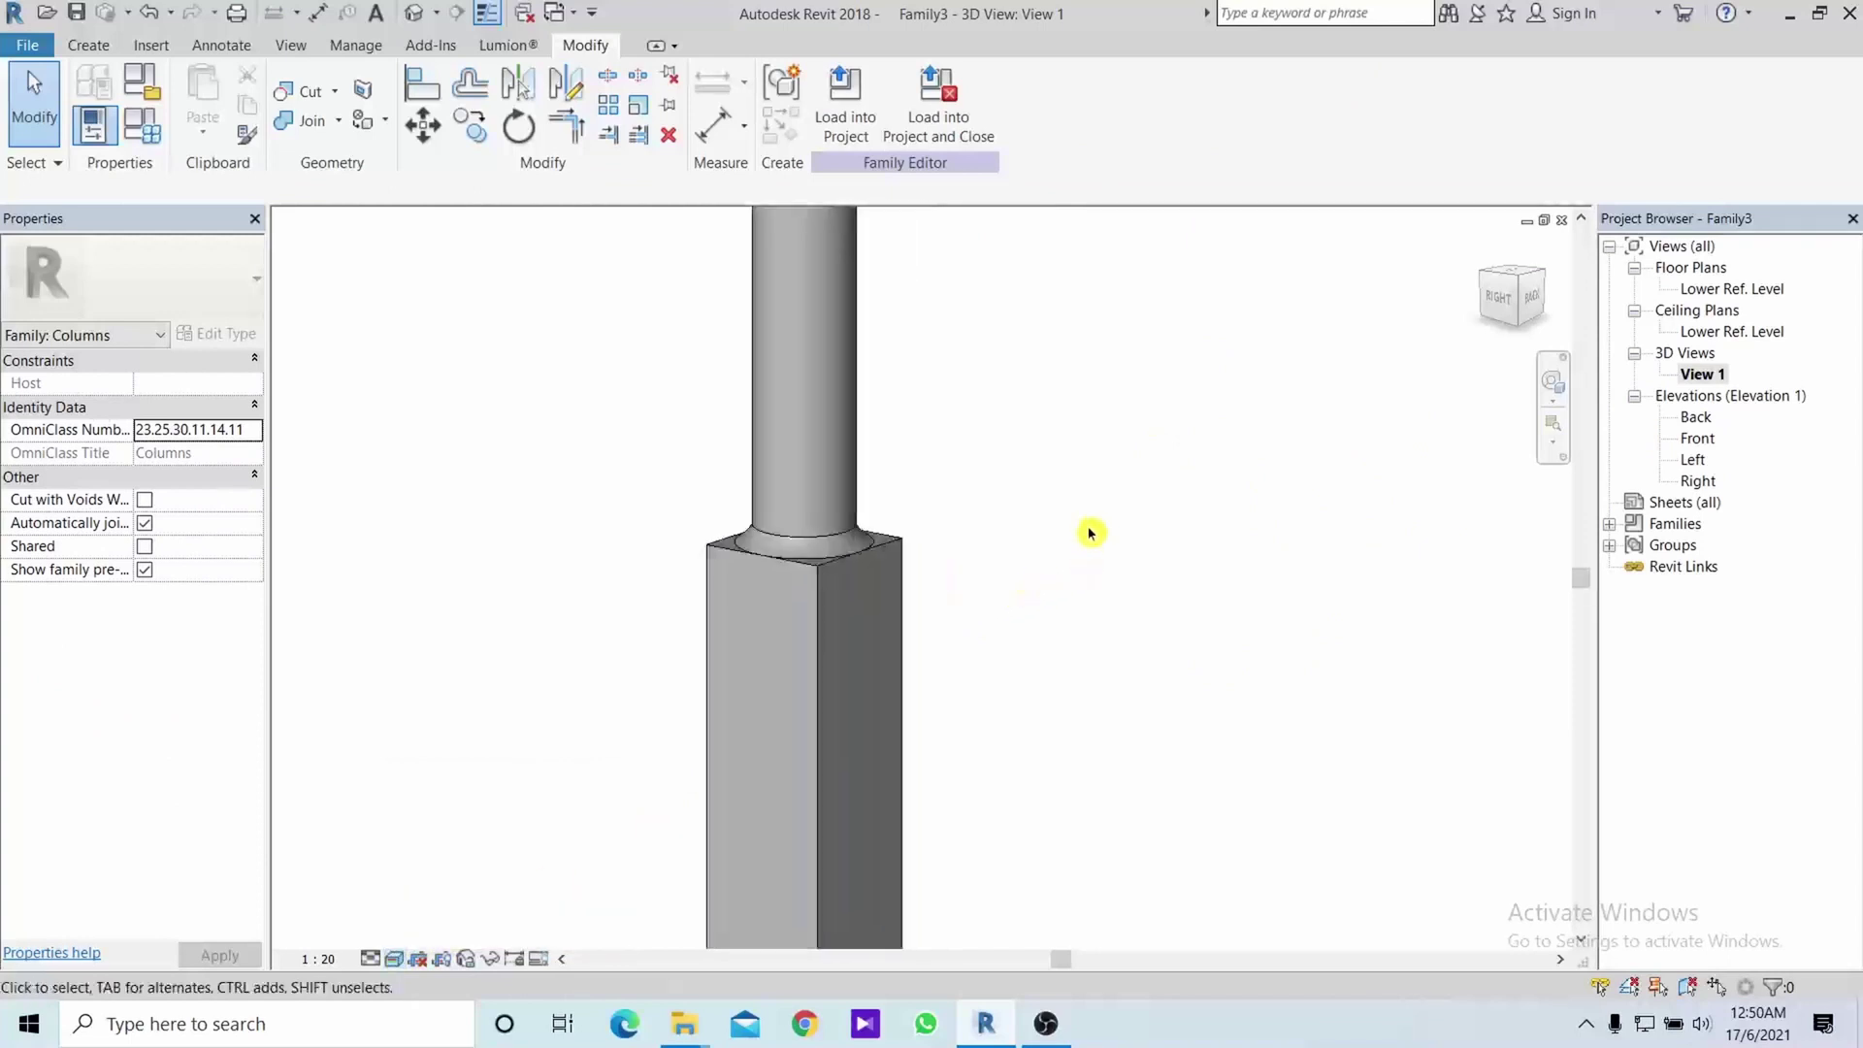
pyautogui.scroll(3, 848, 490)
pyautogui.scroll(-2, 1143, 681)
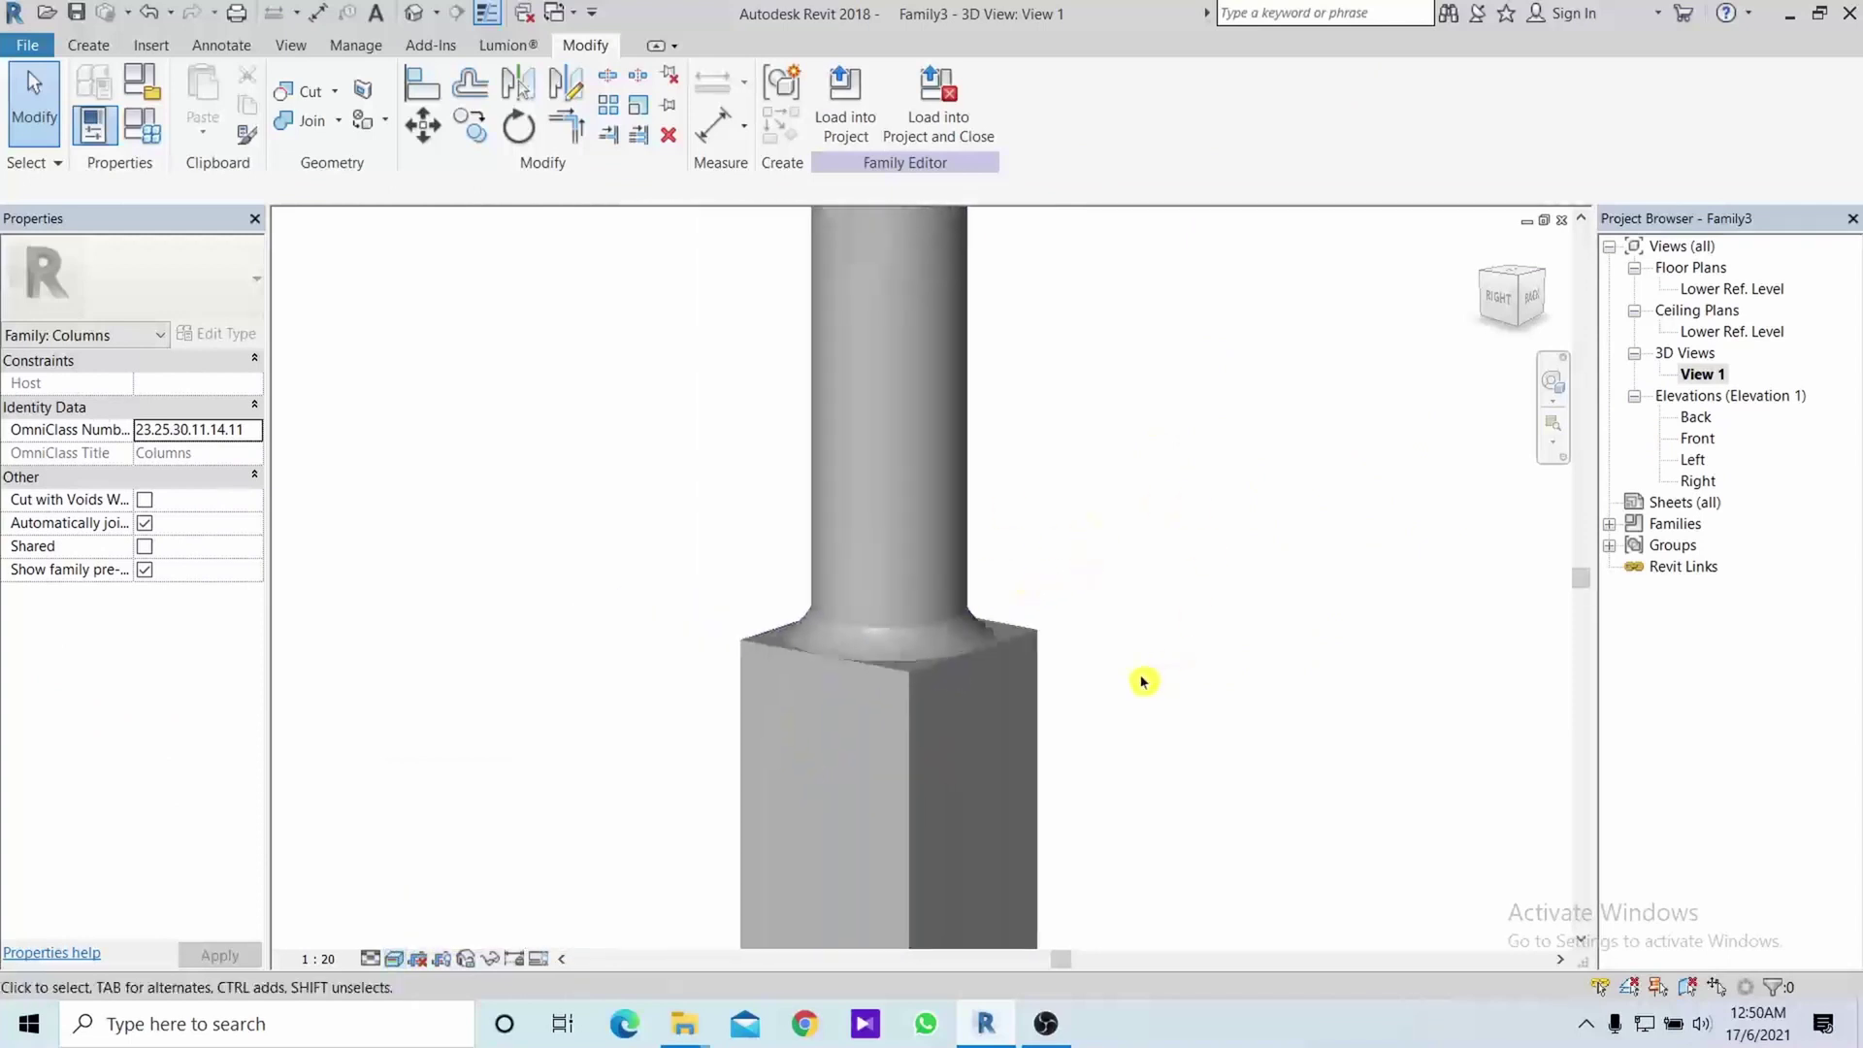
pyautogui.scroll(-2, 1145, 657)
pyautogui.scroll(-3, 1144, 461)
pyautogui.moveTo(1248, 582); pyautogui.dragTo(1149, 713, button='middle')
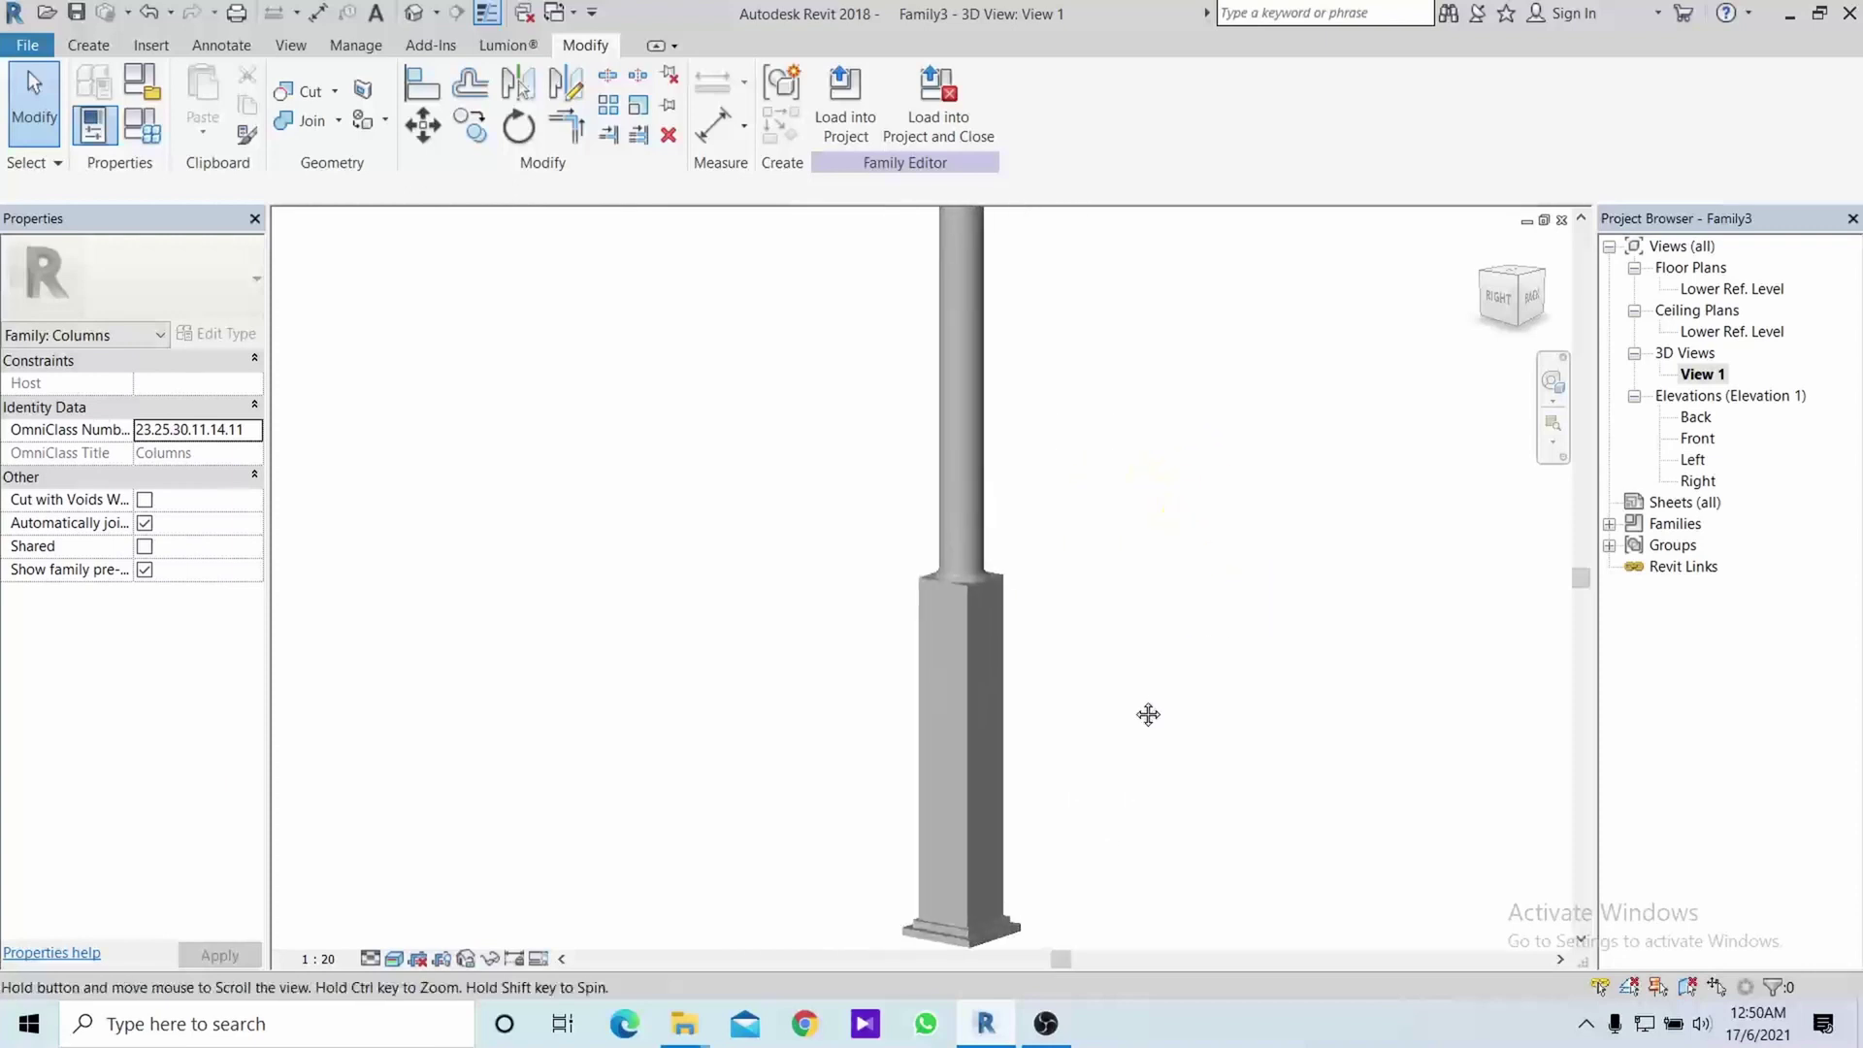
pyautogui.scroll(-2, 1149, 713)
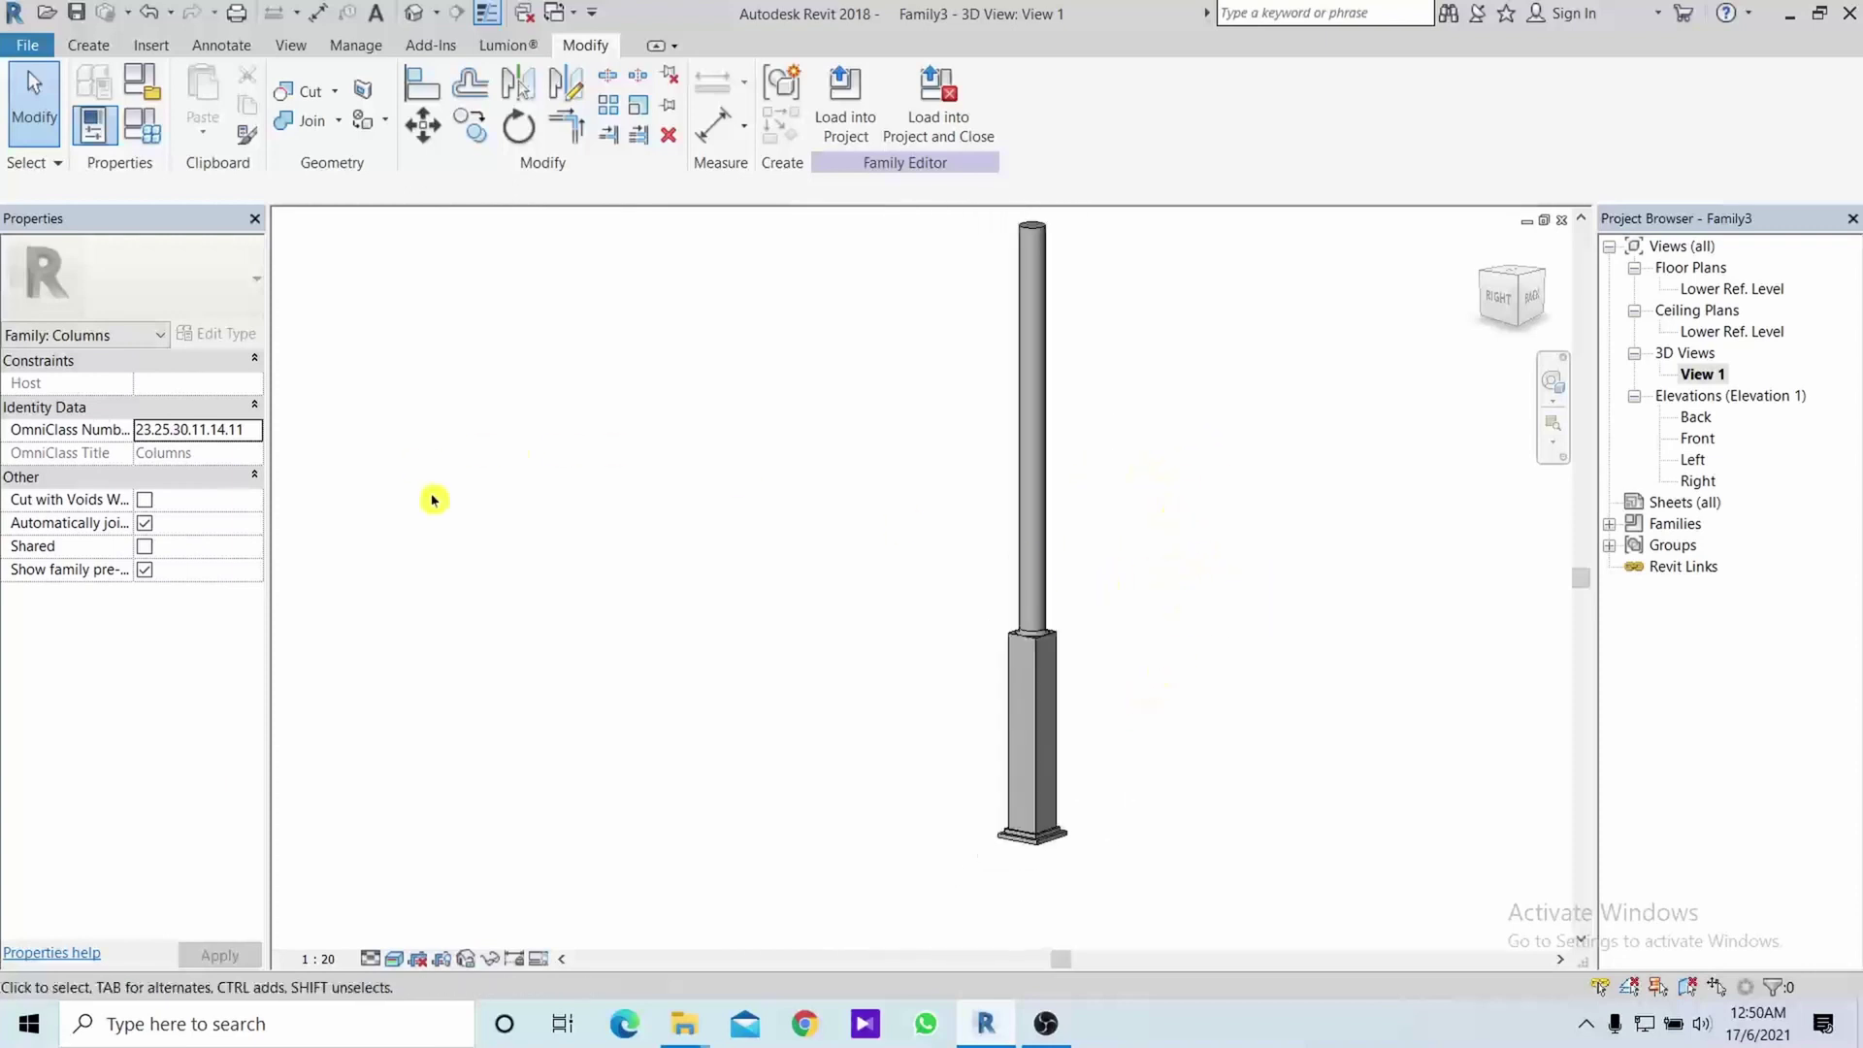
pyautogui.moveTo(1172, 516); pyautogui.dragTo(694, 840)
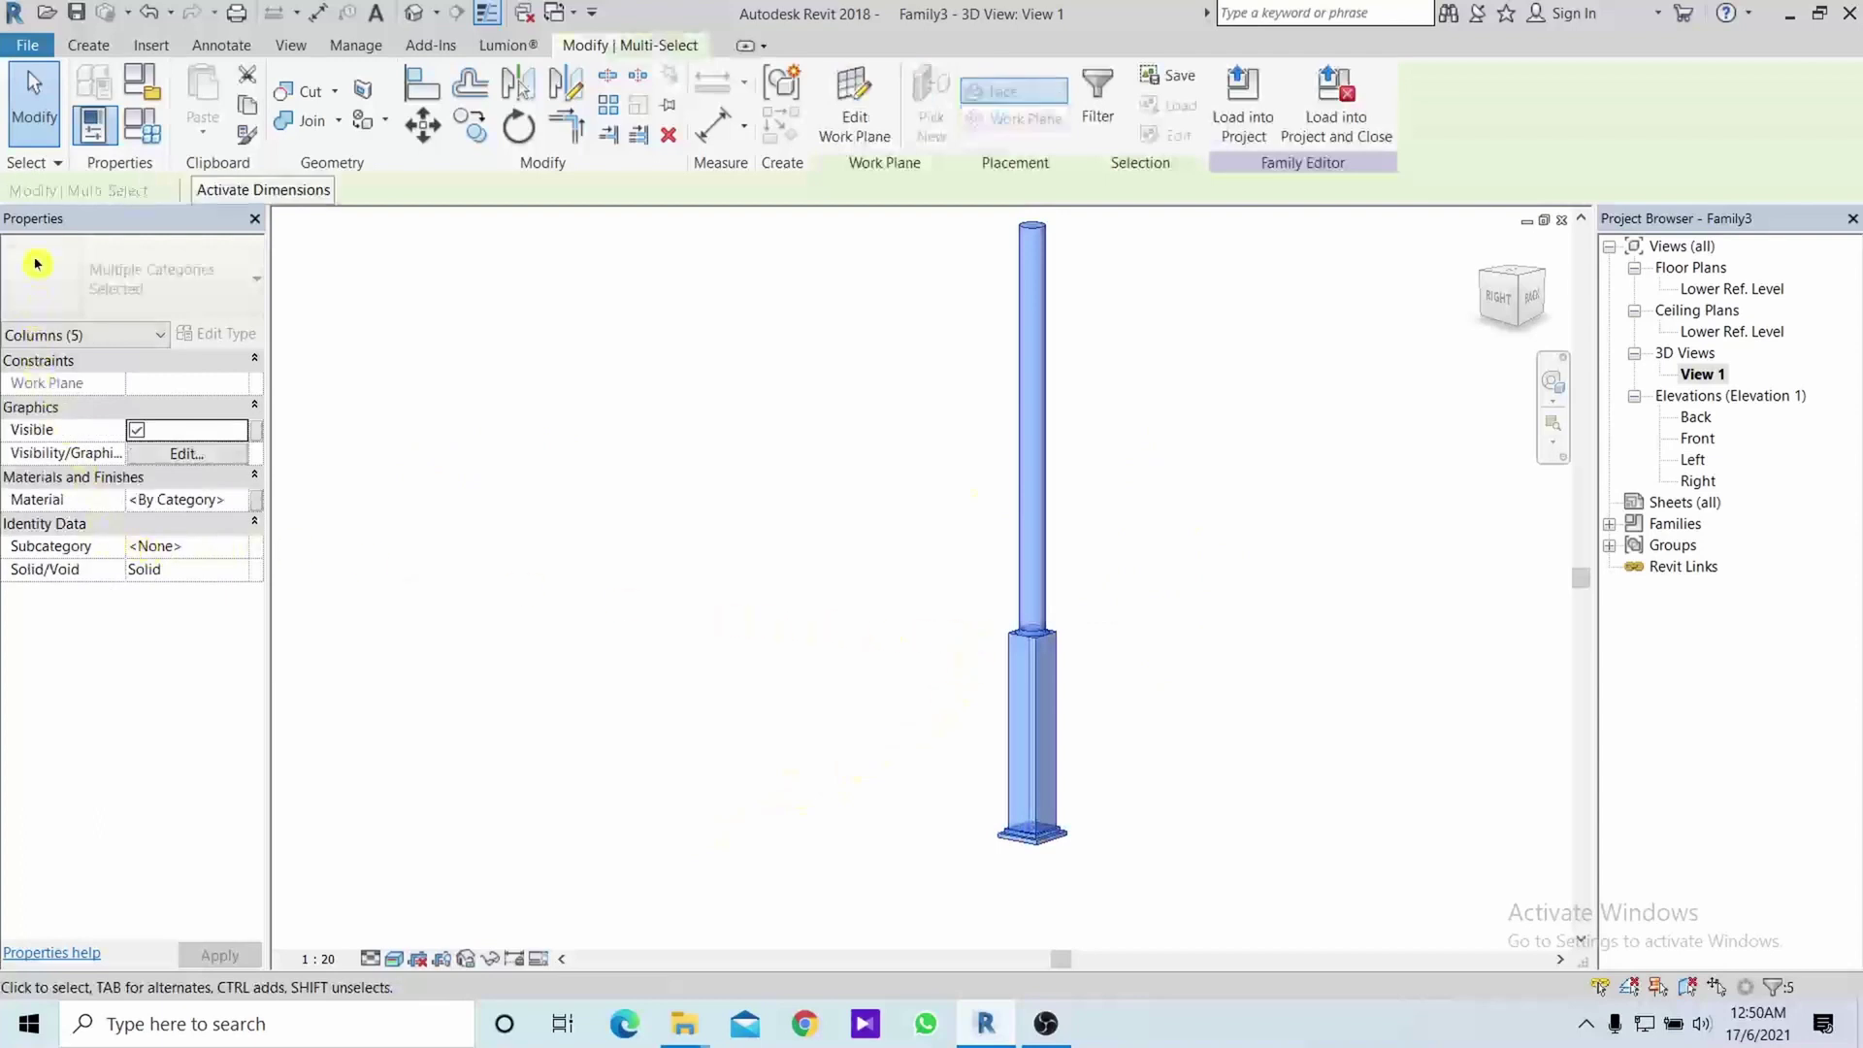
# Create a new material for the column, rename it cOLUMN, and view its appearance properties
pyautogui.click(238, 507)
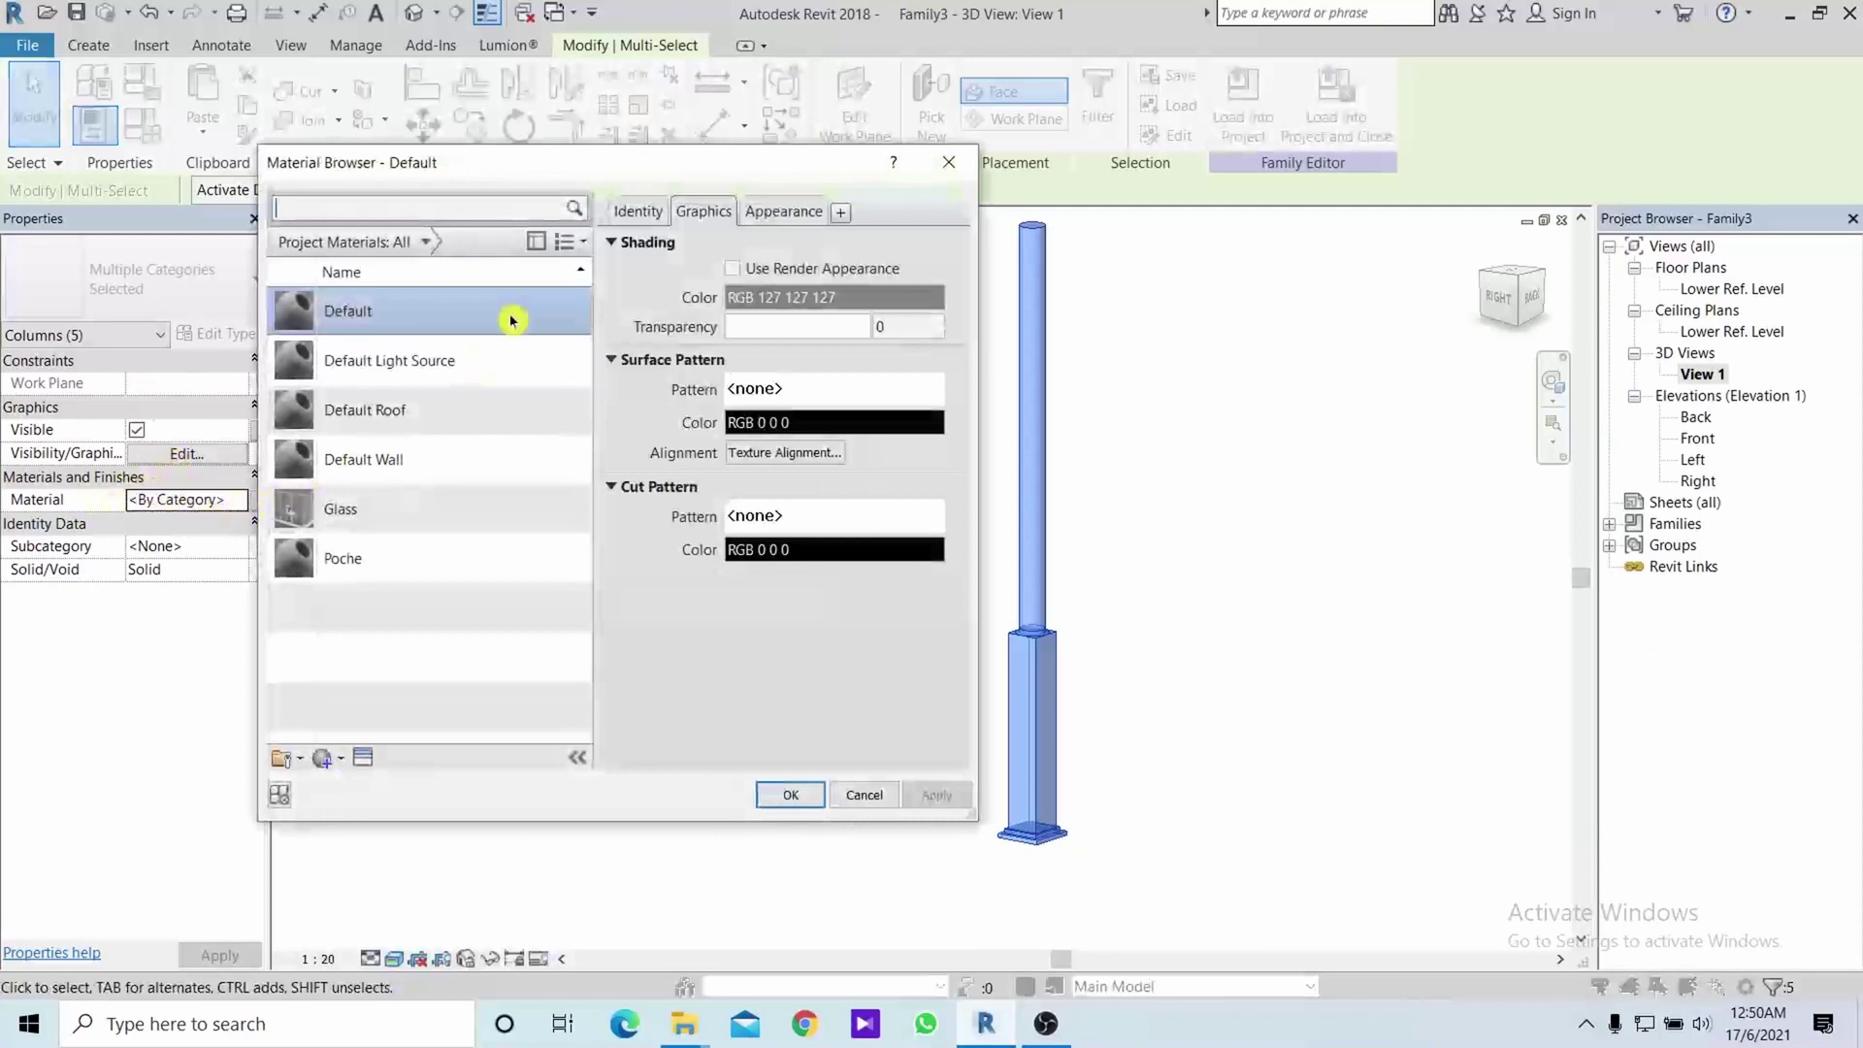
pyautogui.click(637, 212)
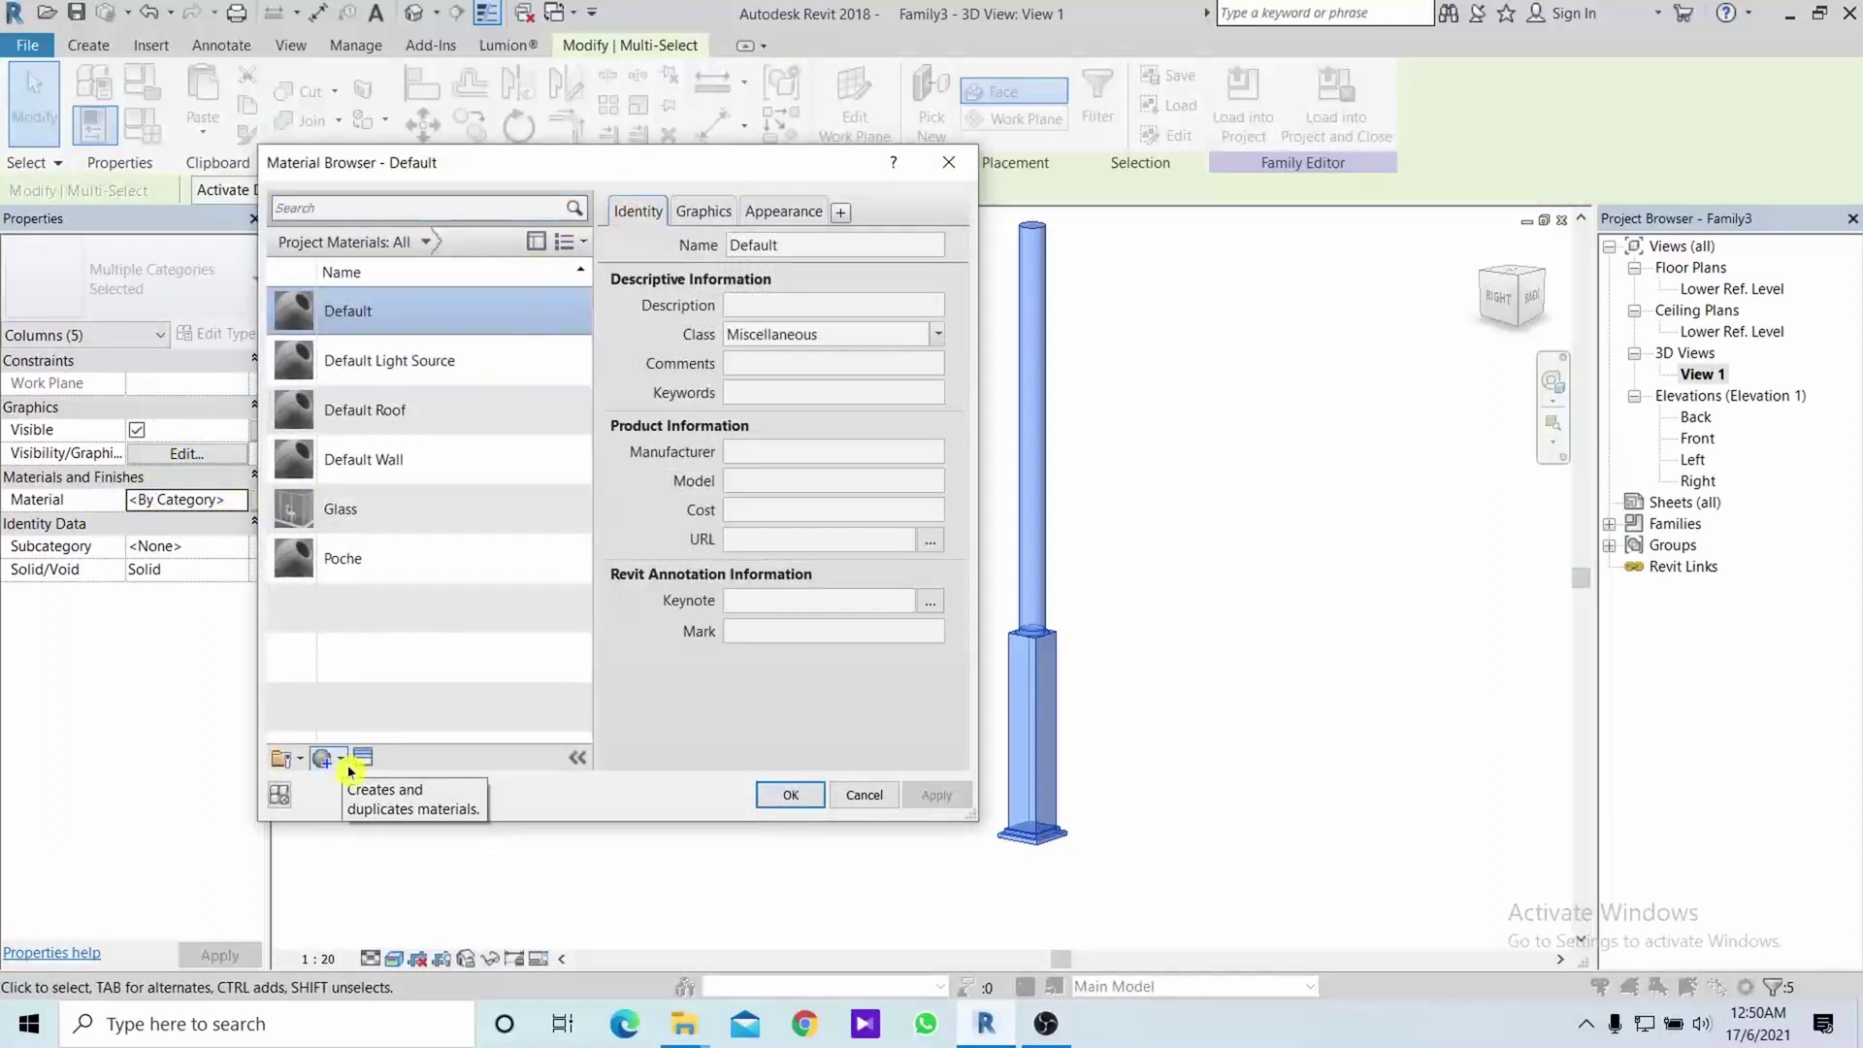
pyautogui.click(337, 759)
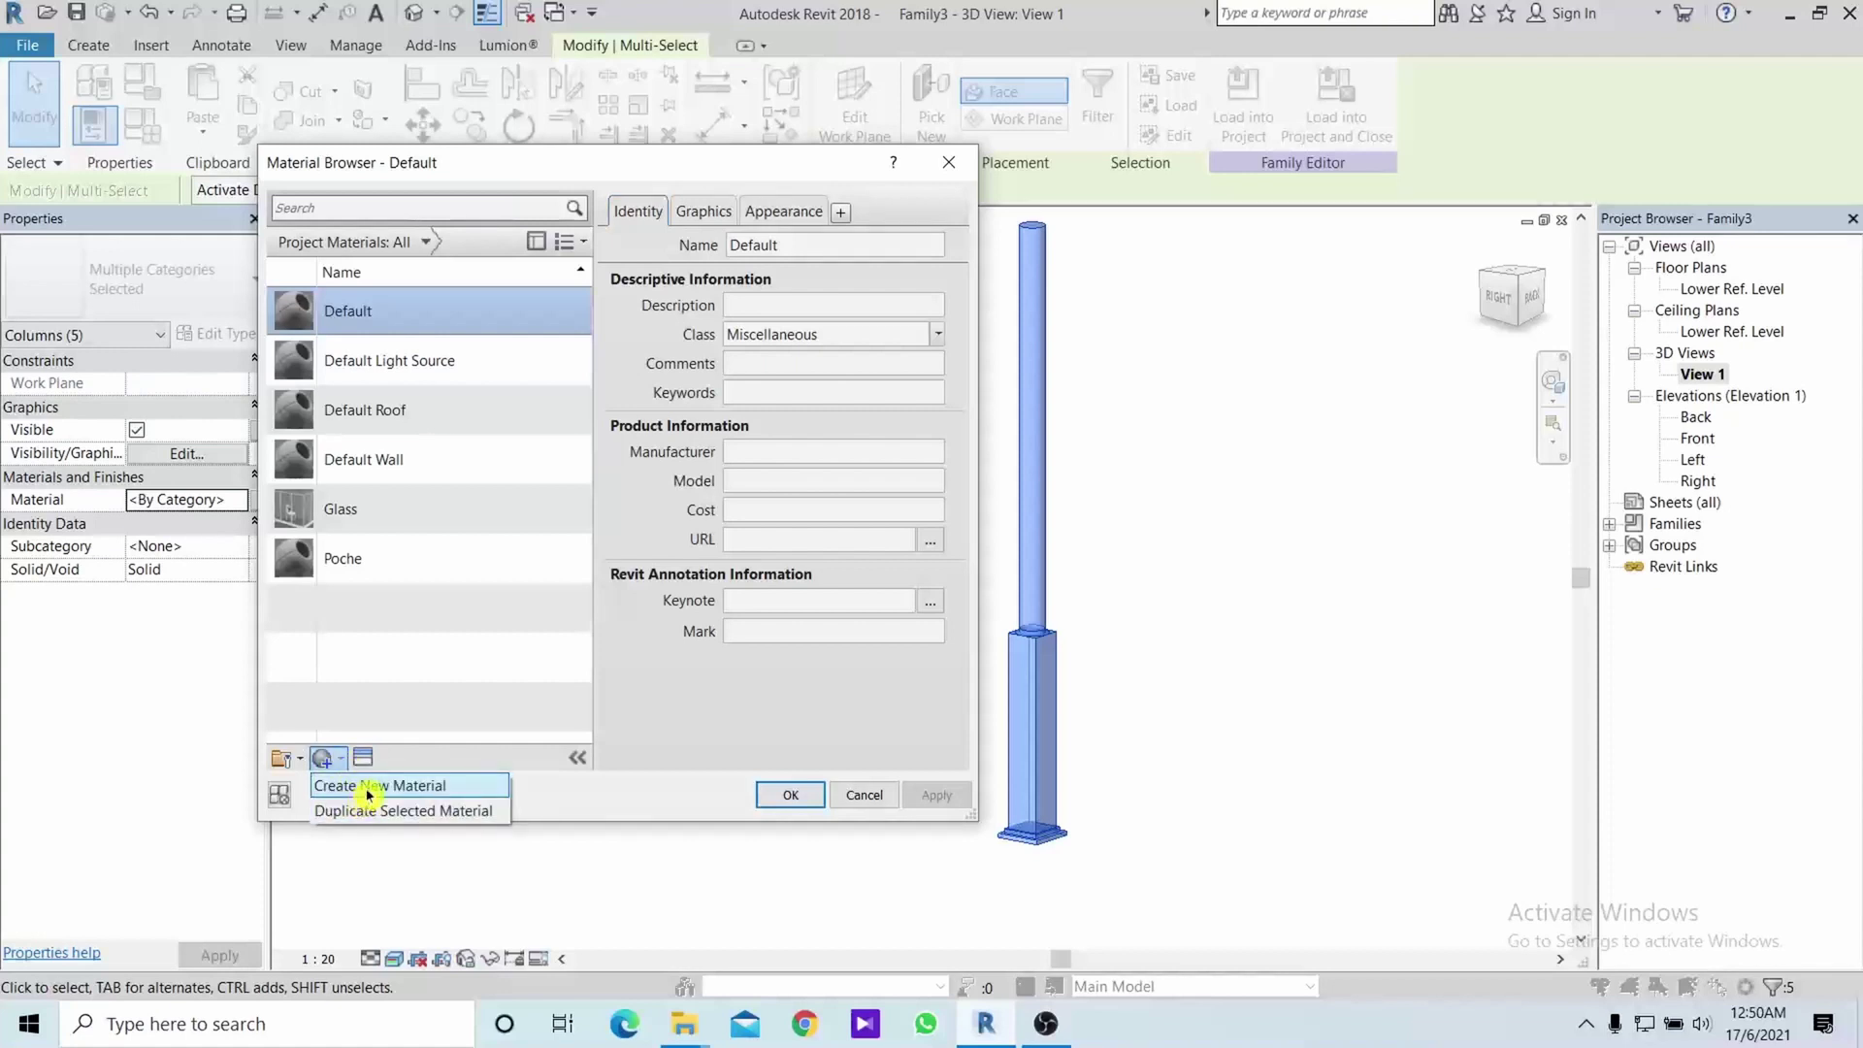
pyautogui.click(370, 786)
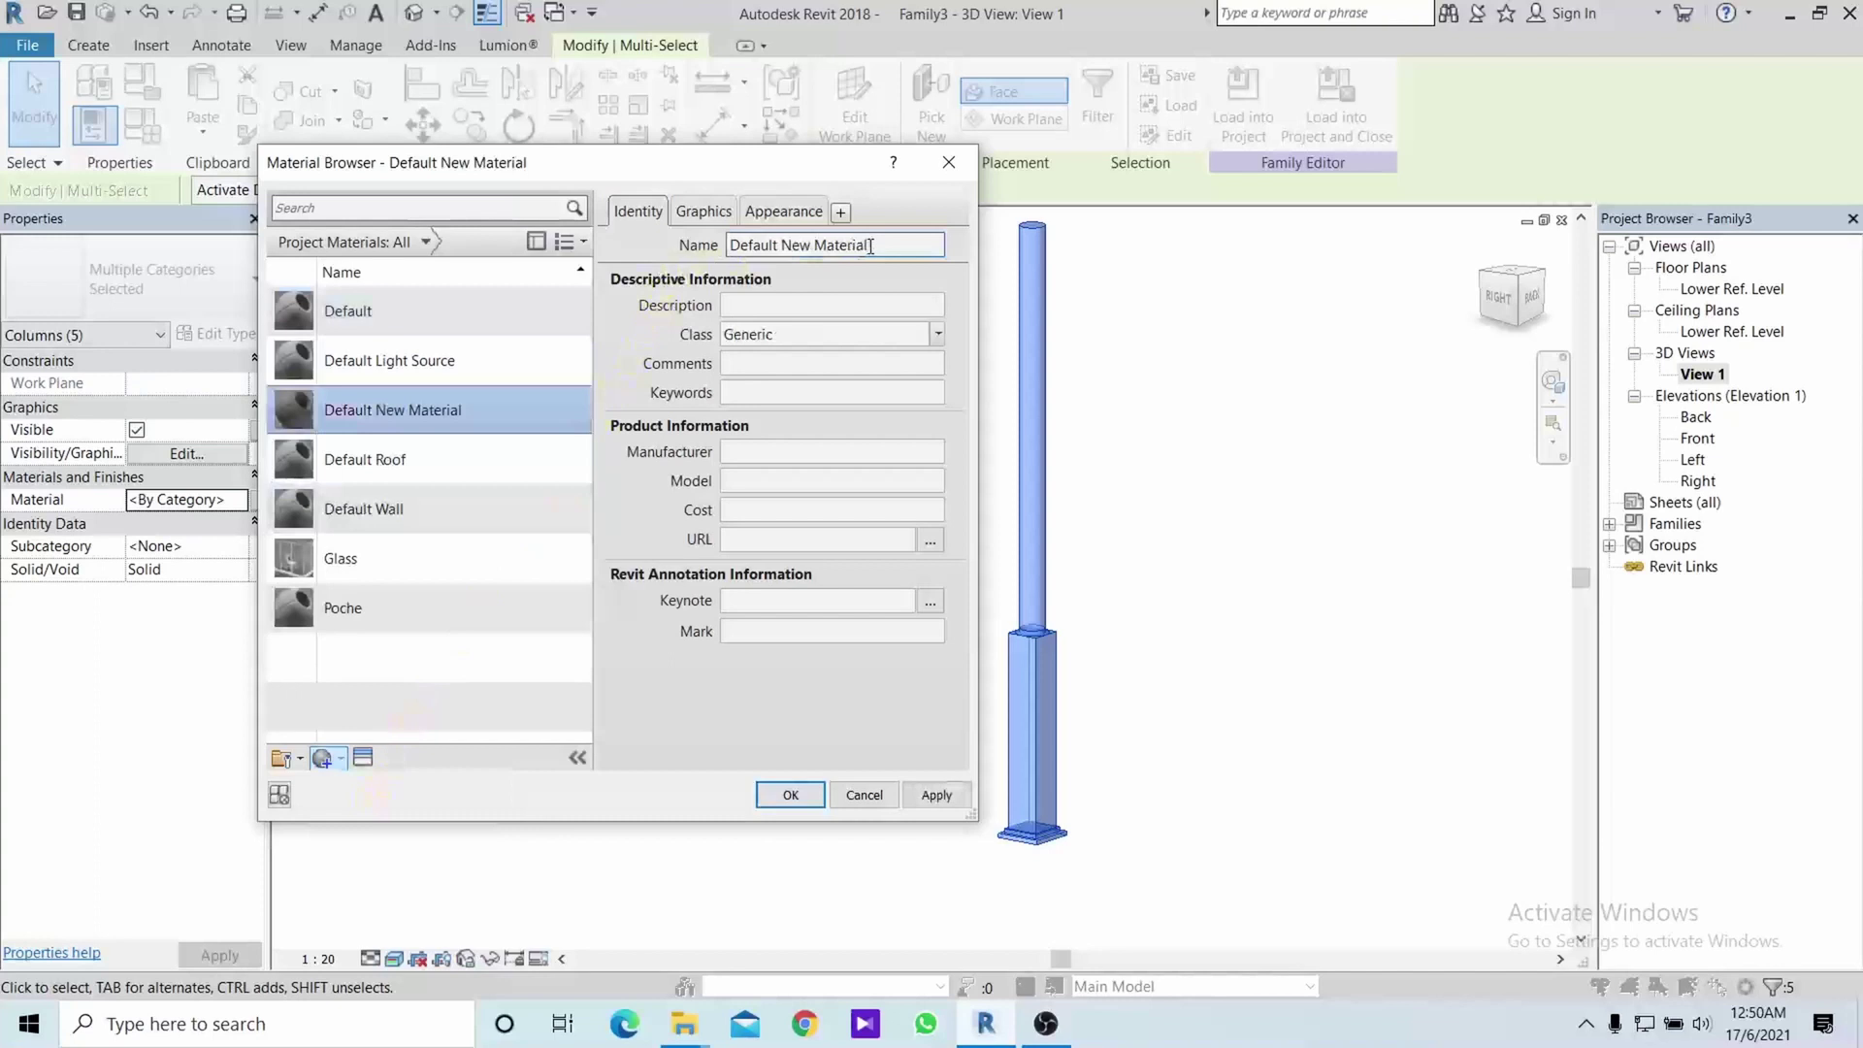
pyautogui.moveTo(870, 246); pyautogui.dragTo(724, 245)
pyautogui.click(634, 213)
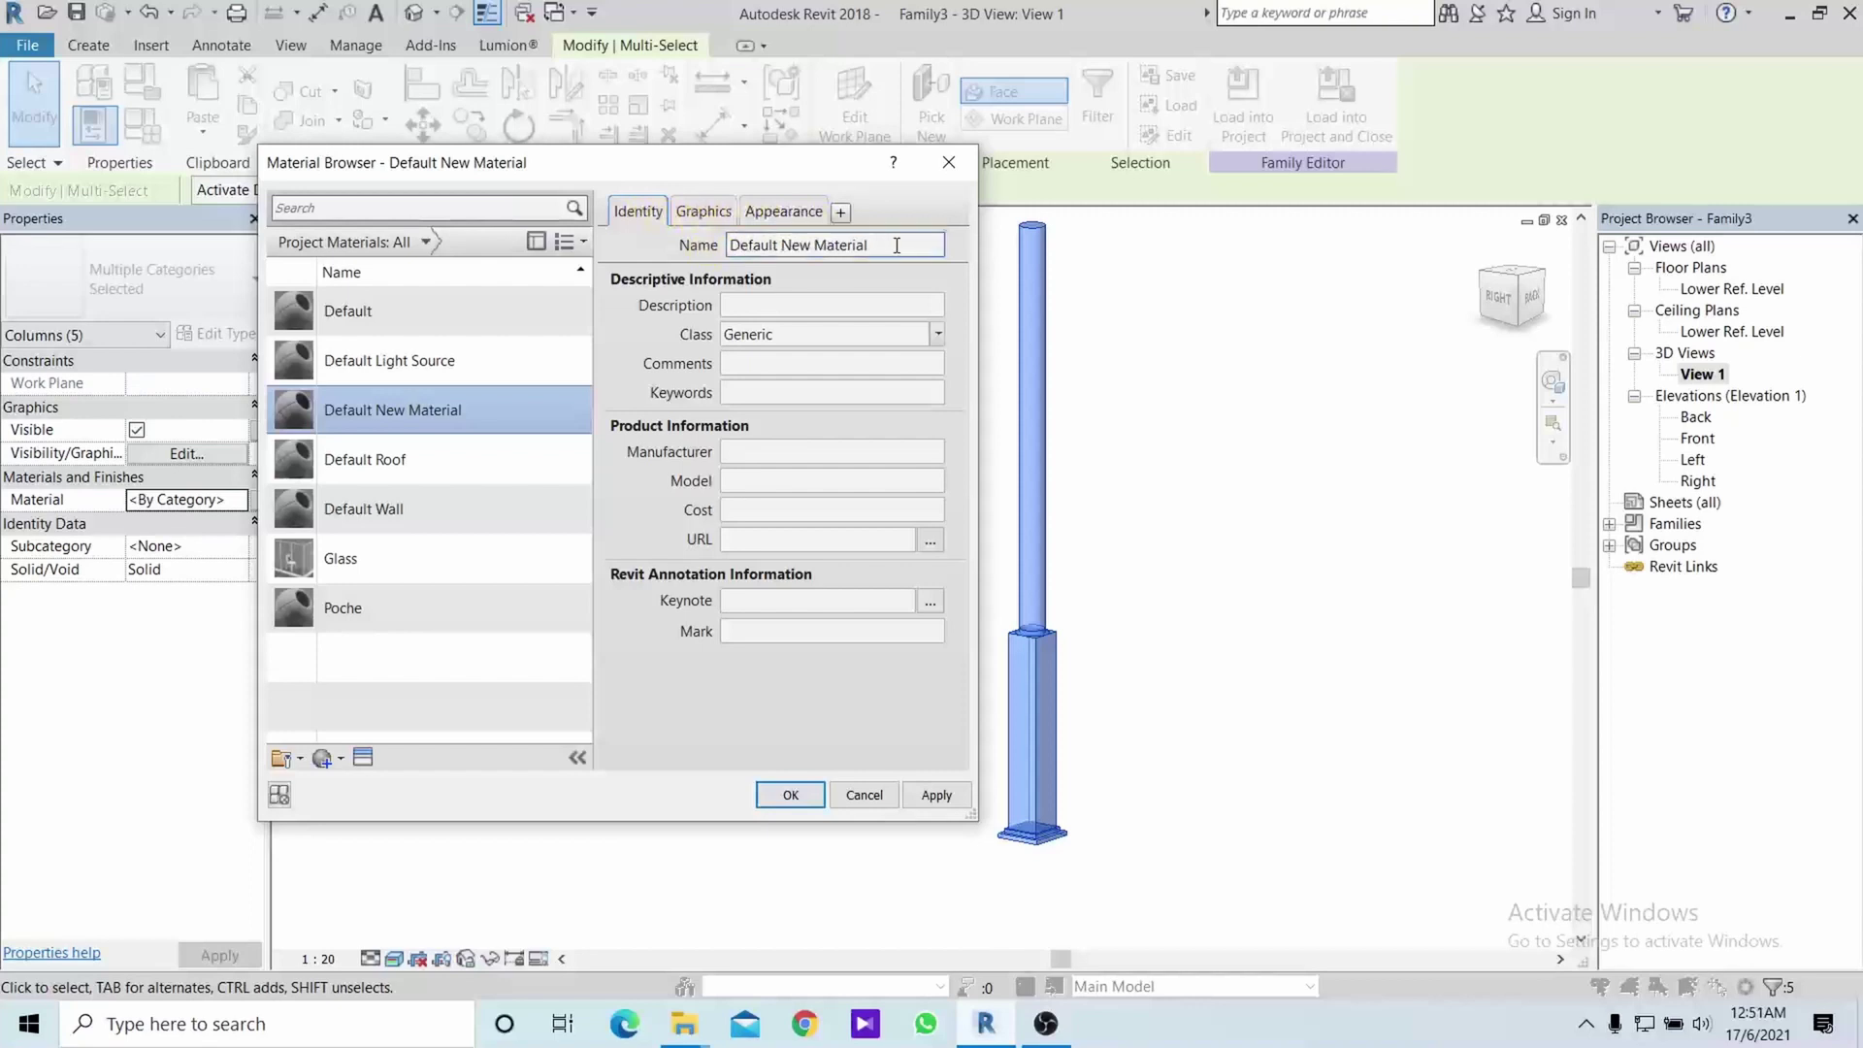
pyautogui.click(897, 245)
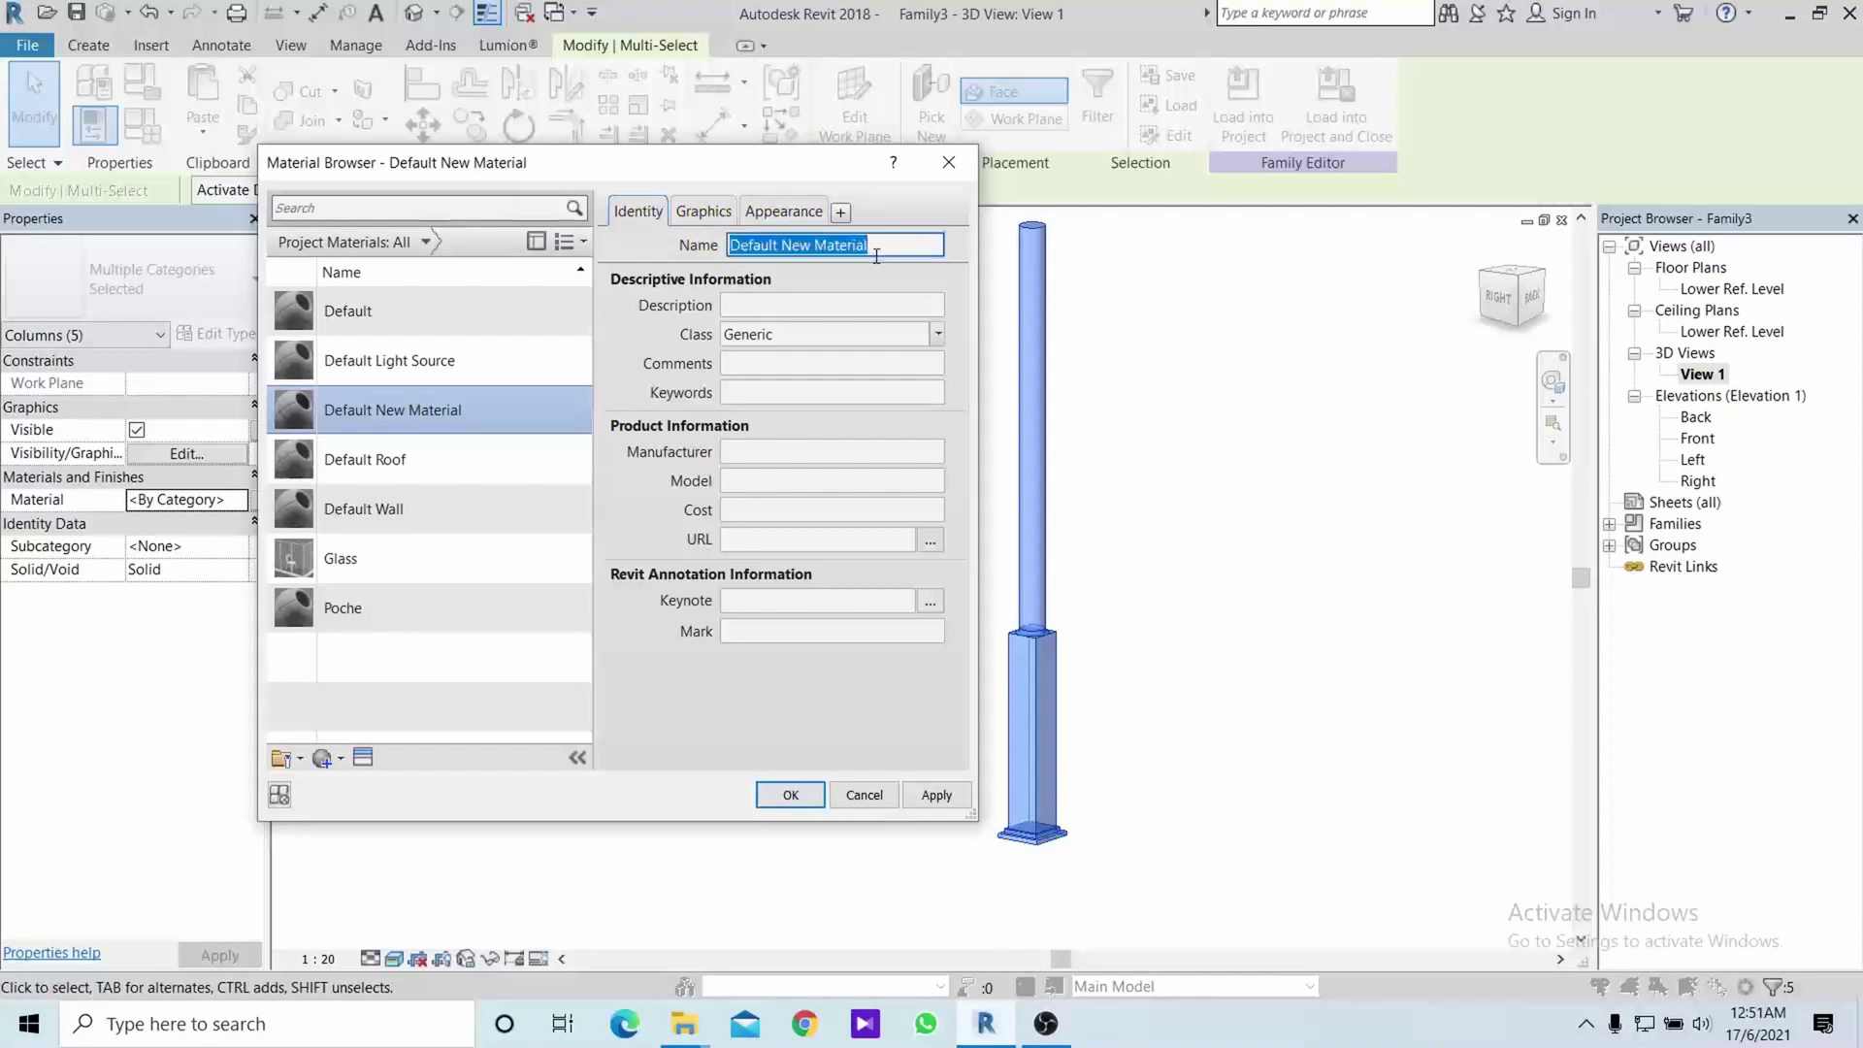
pyautogui.write('cOLUMN')
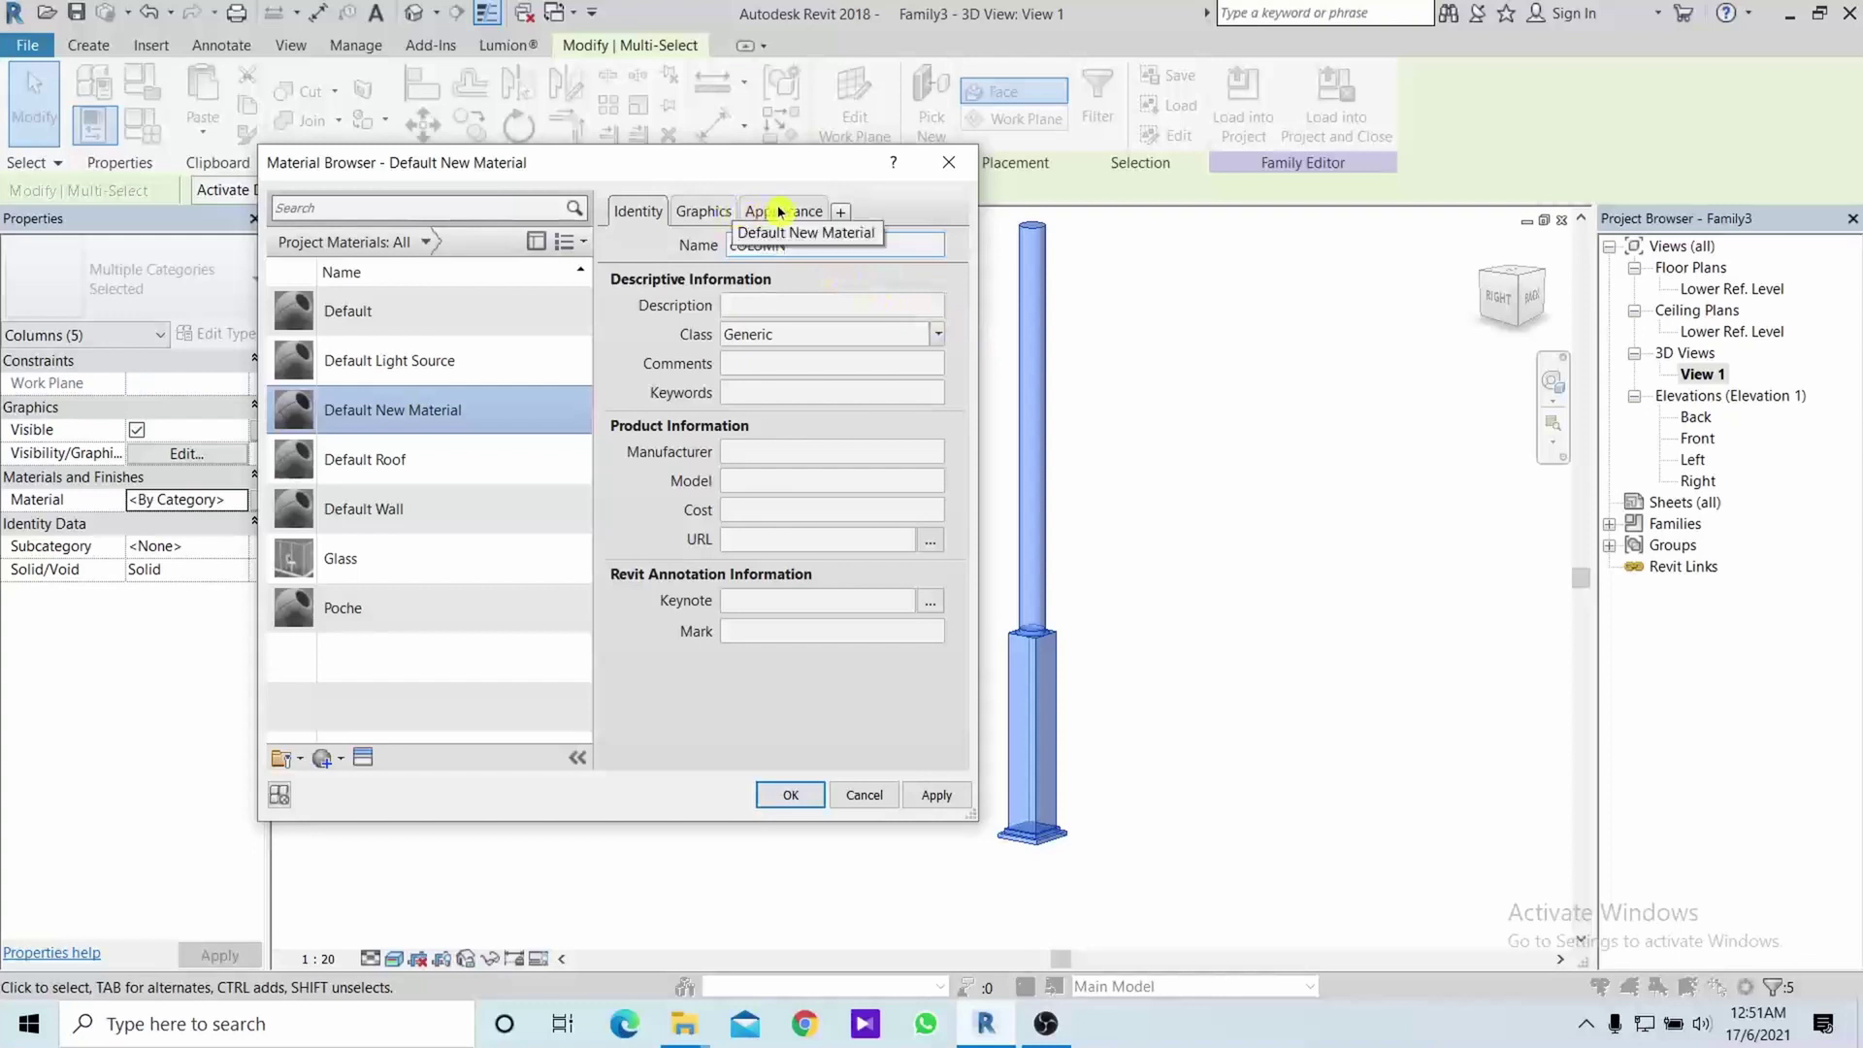
pyautogui.click(786, 213)
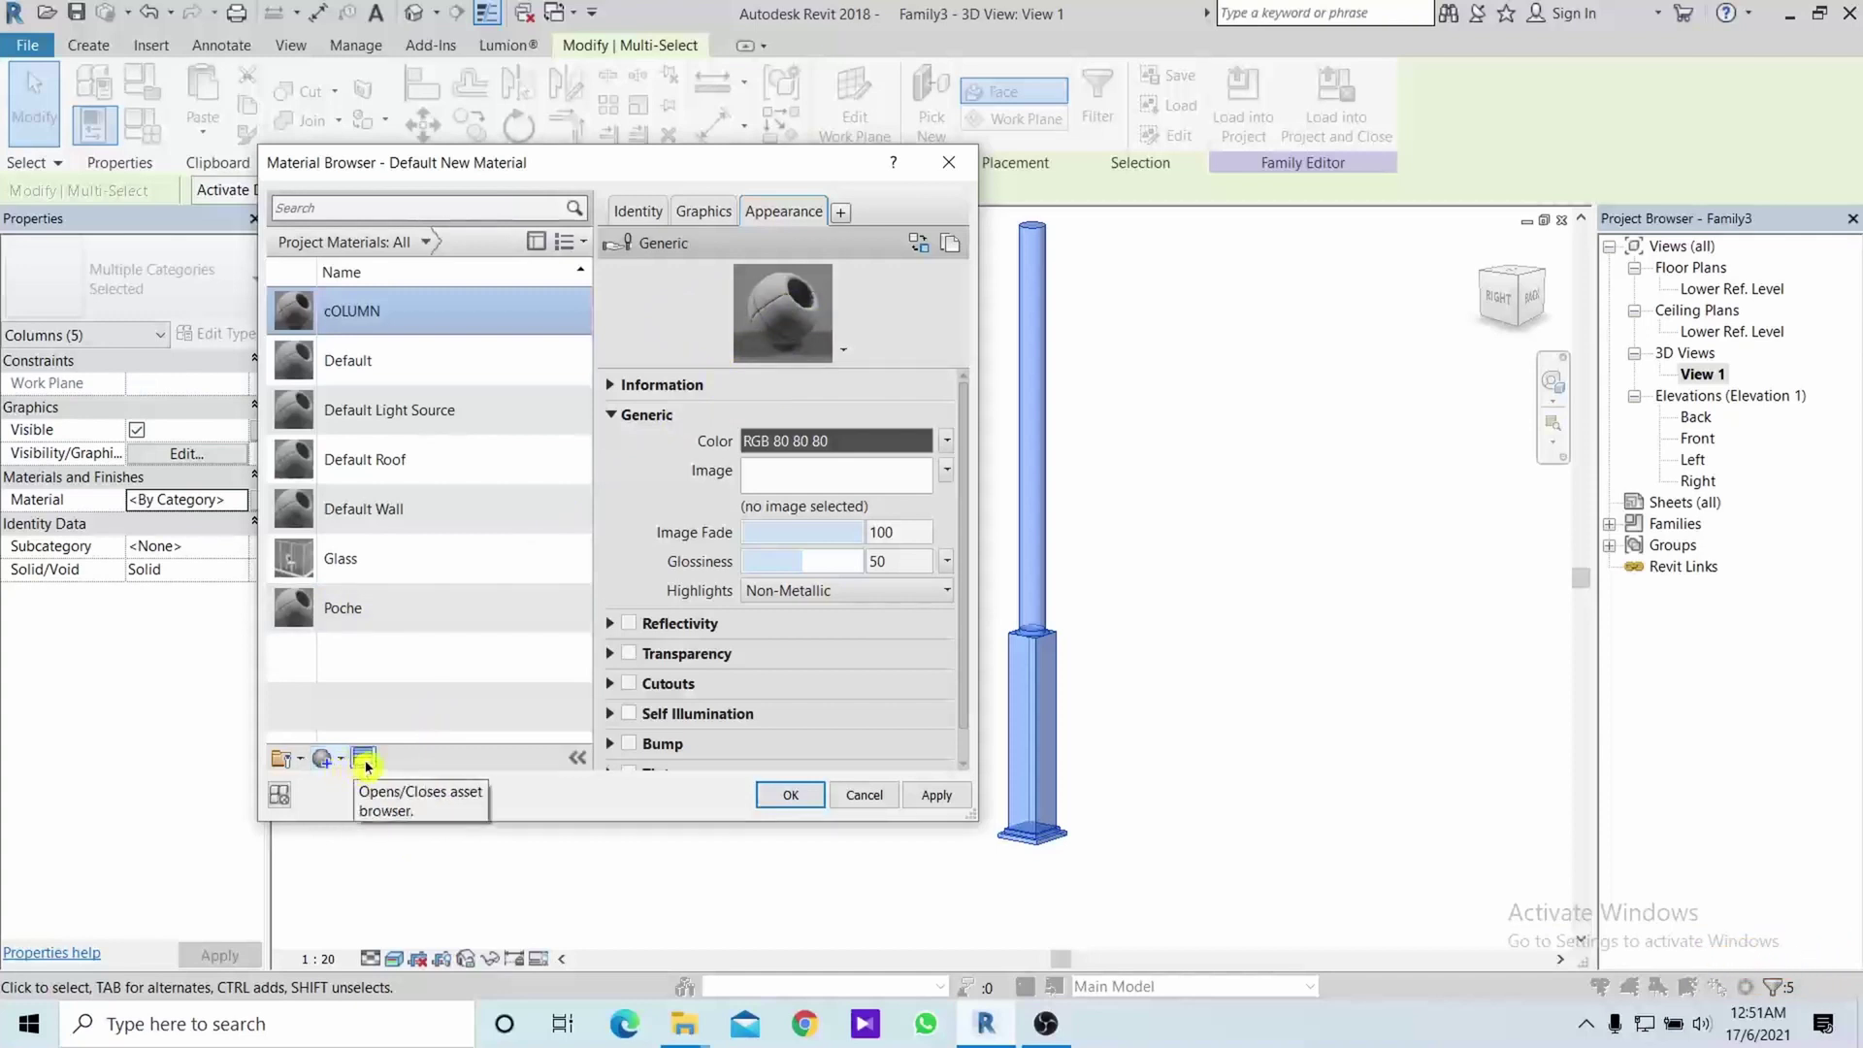
# Replace cOLUMN's appearance with the Wall Paint asset Dark Olive Green, then apply and confirm
pyautogui.click(365, 762)
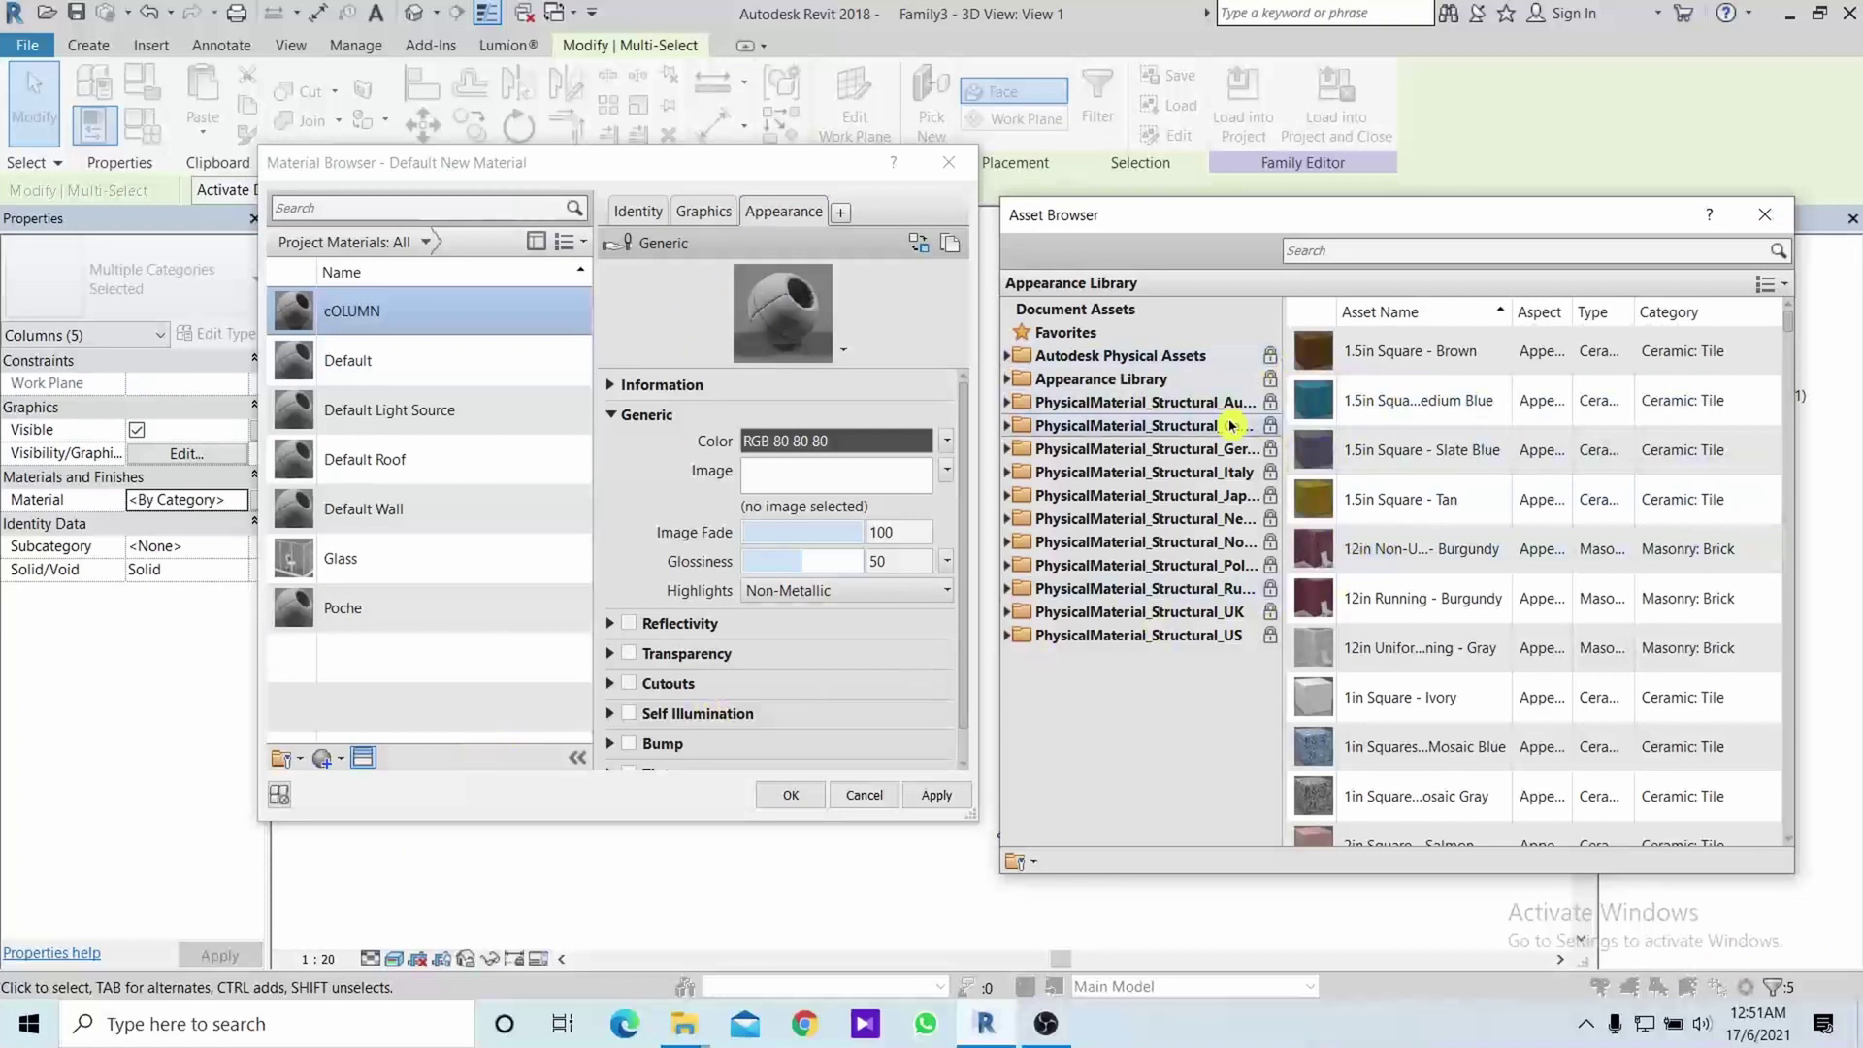
pyautogui.click(1008, 381)
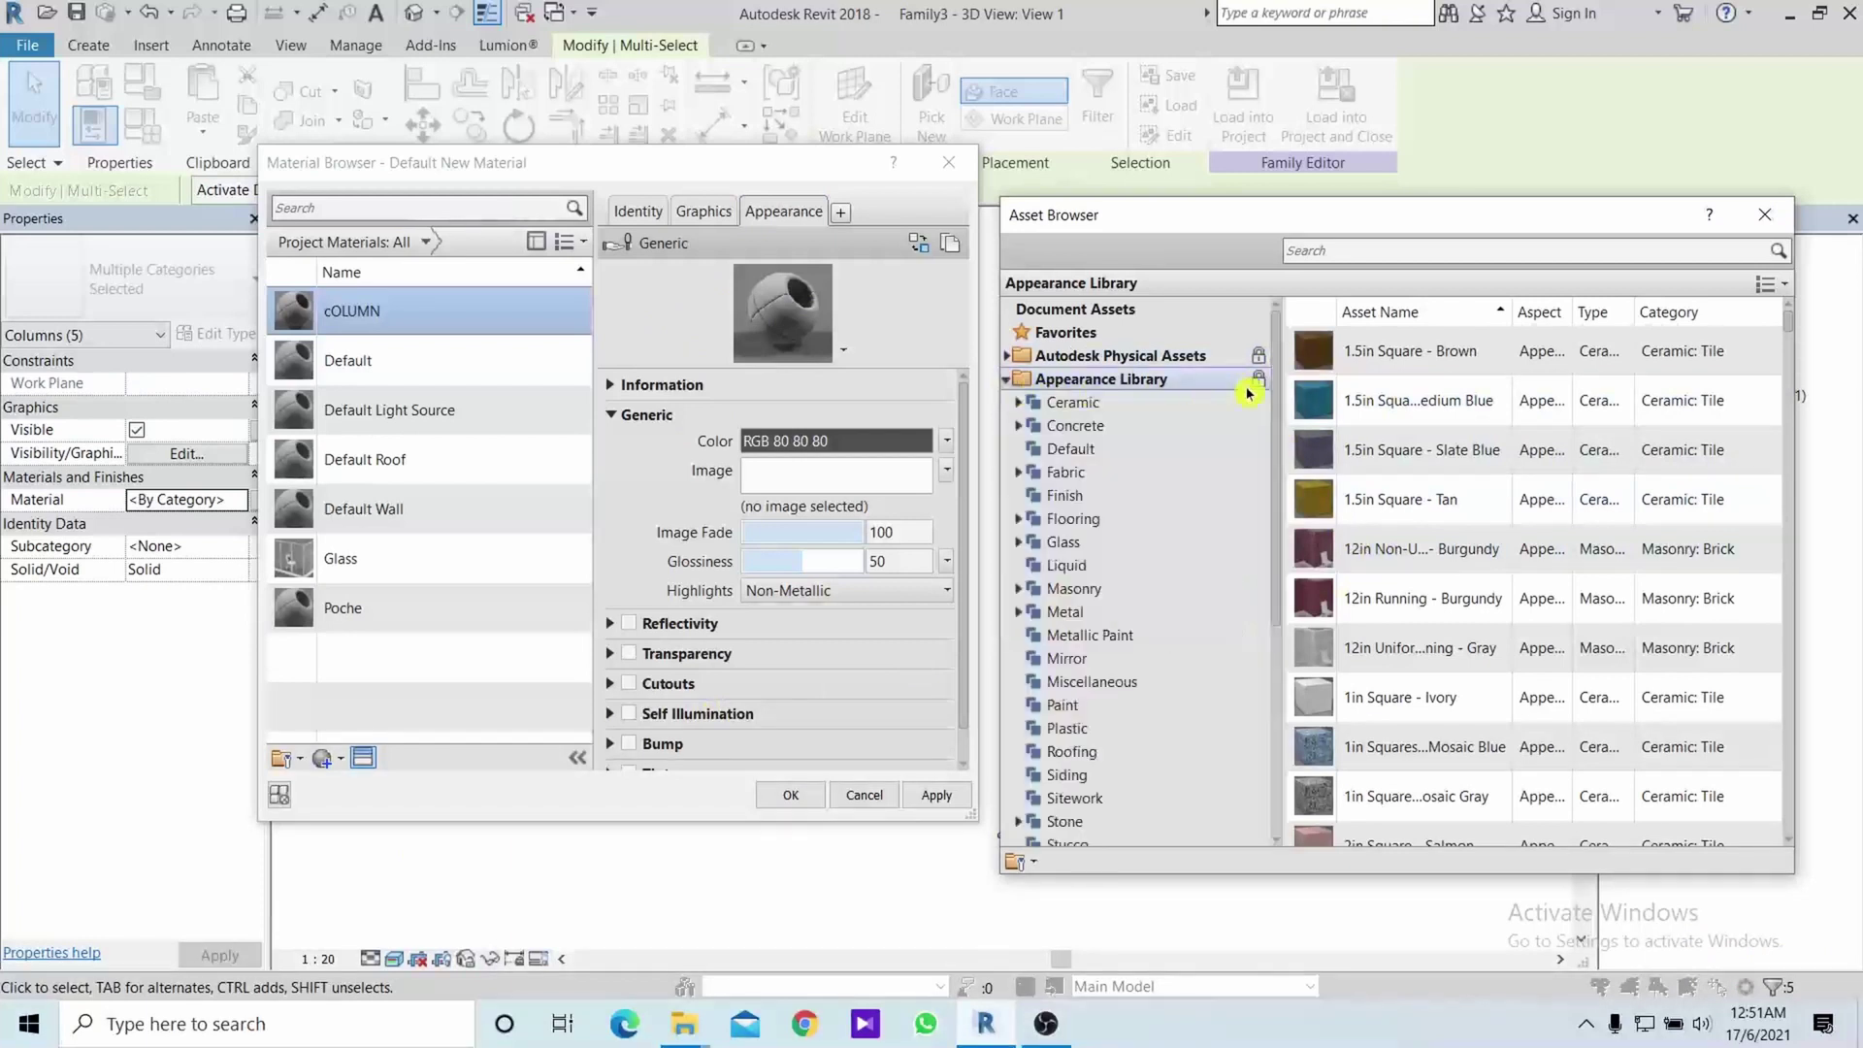
pyautogui.scroll(-1, 1204, 655)
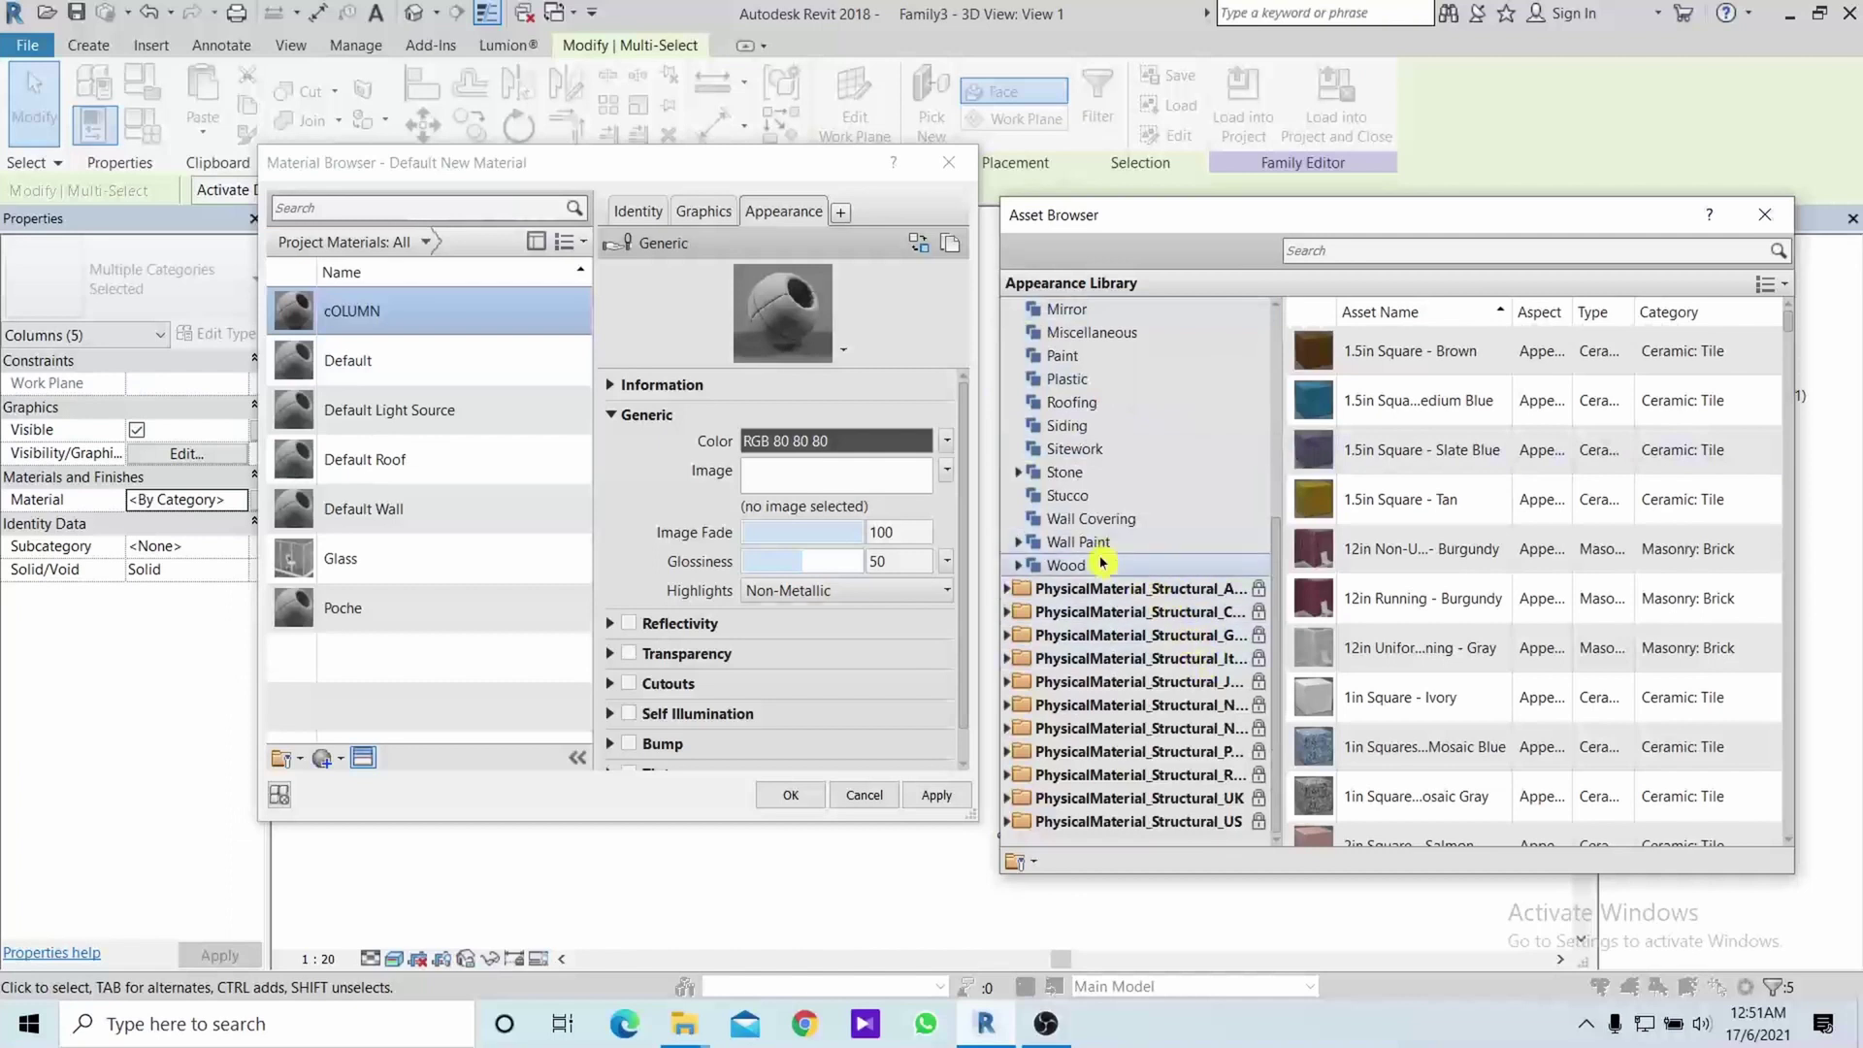
pyautogui.click(1076, 541)
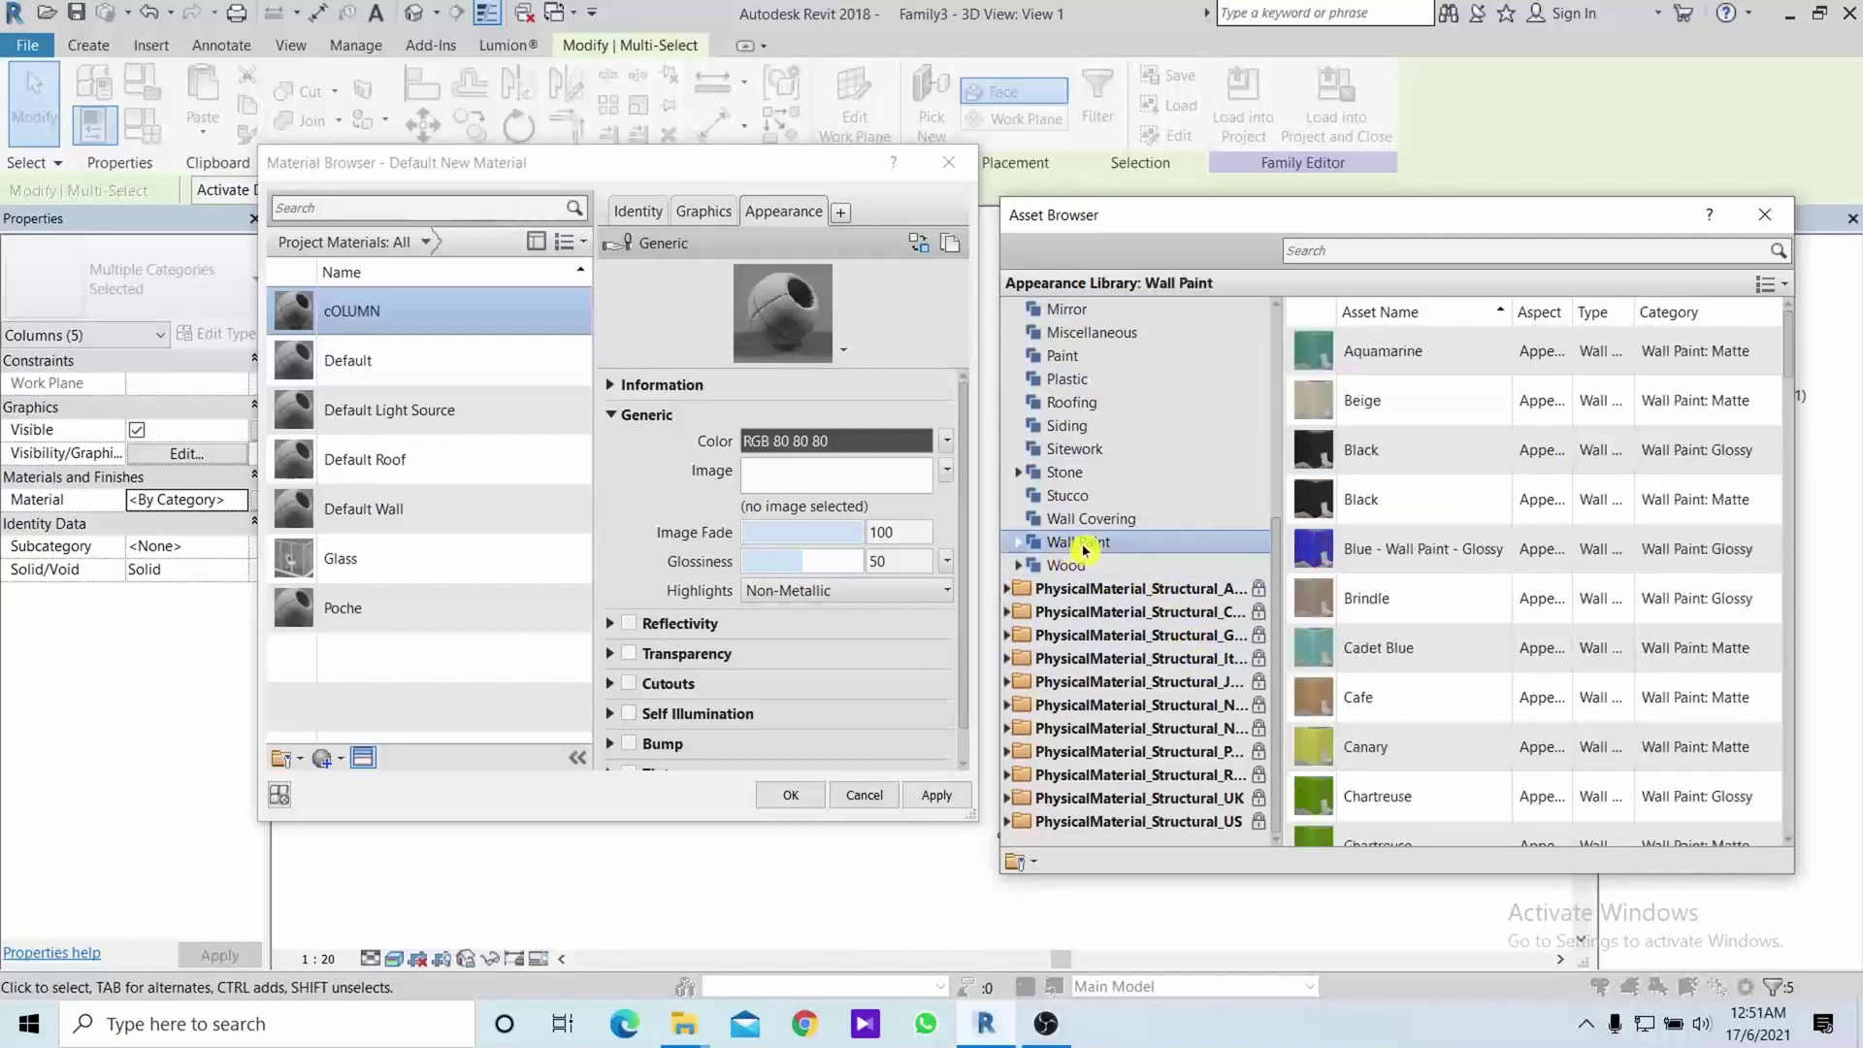
pyautogui.scroll(-2, 1460, 623)
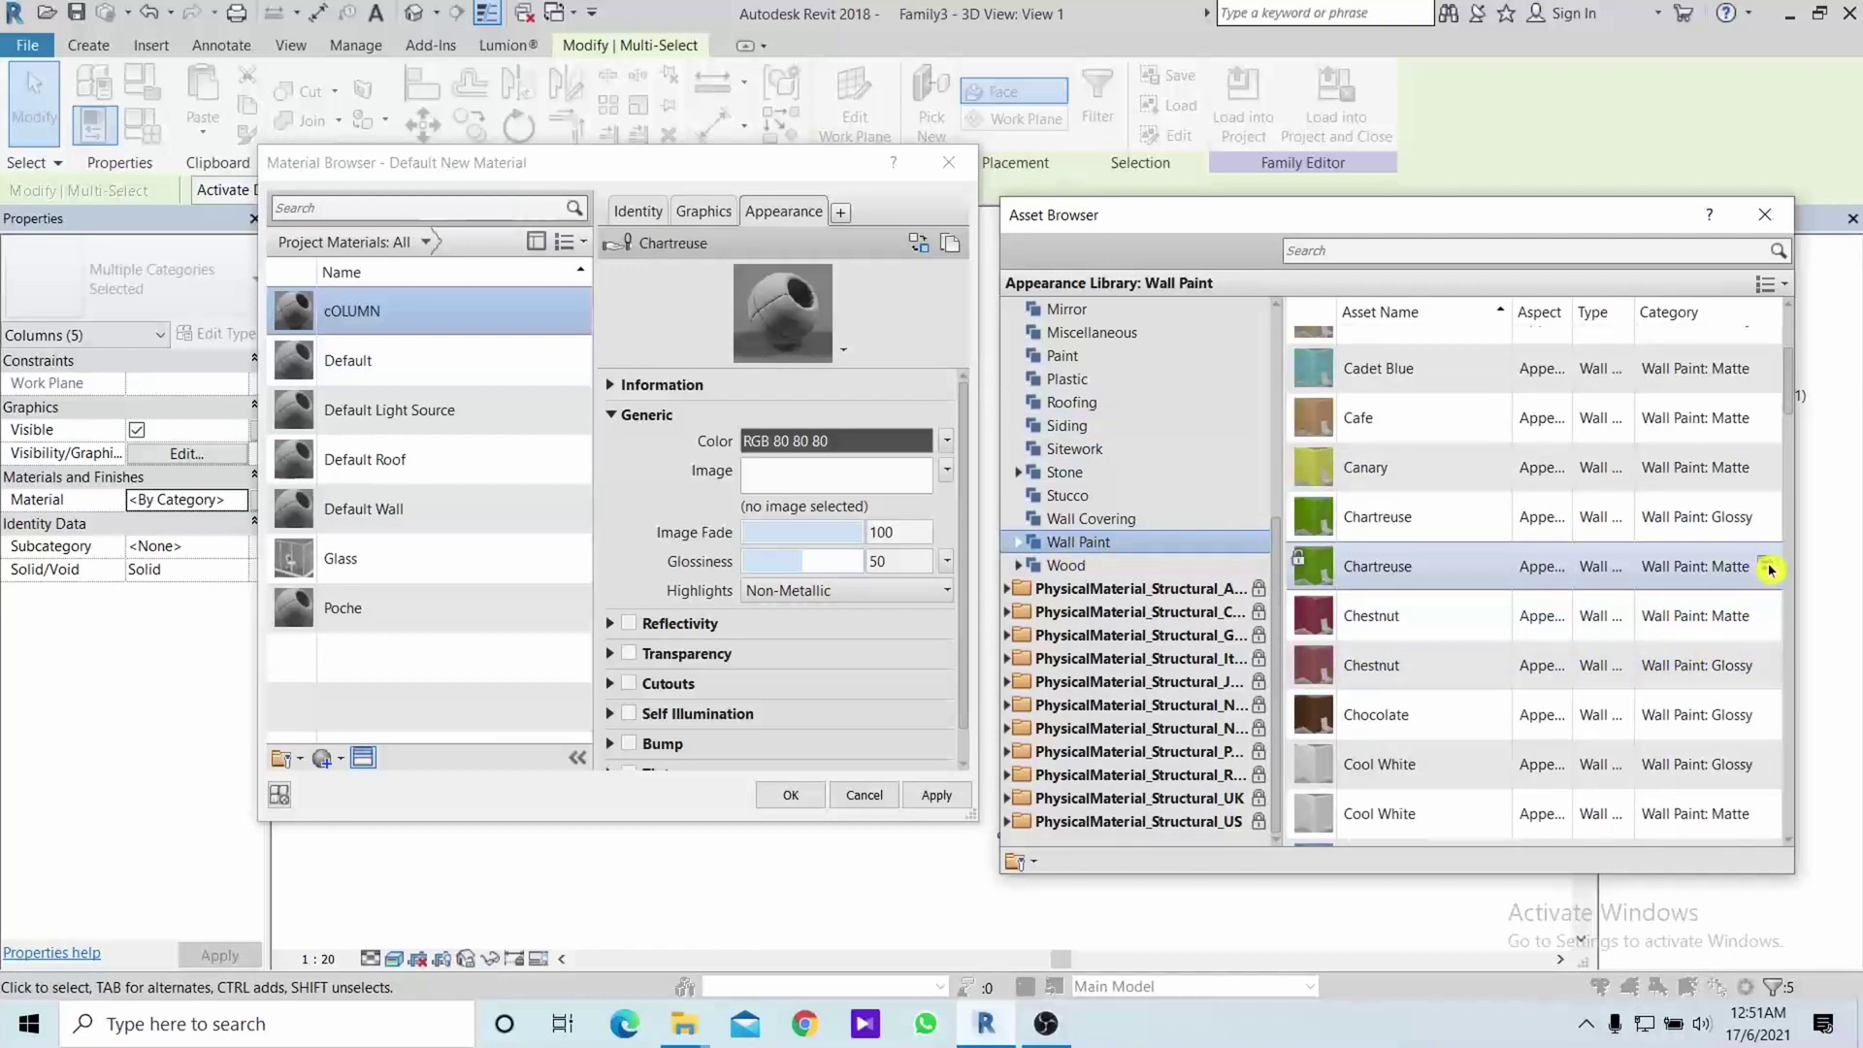
pyautogui.moveTo(1528, 517)
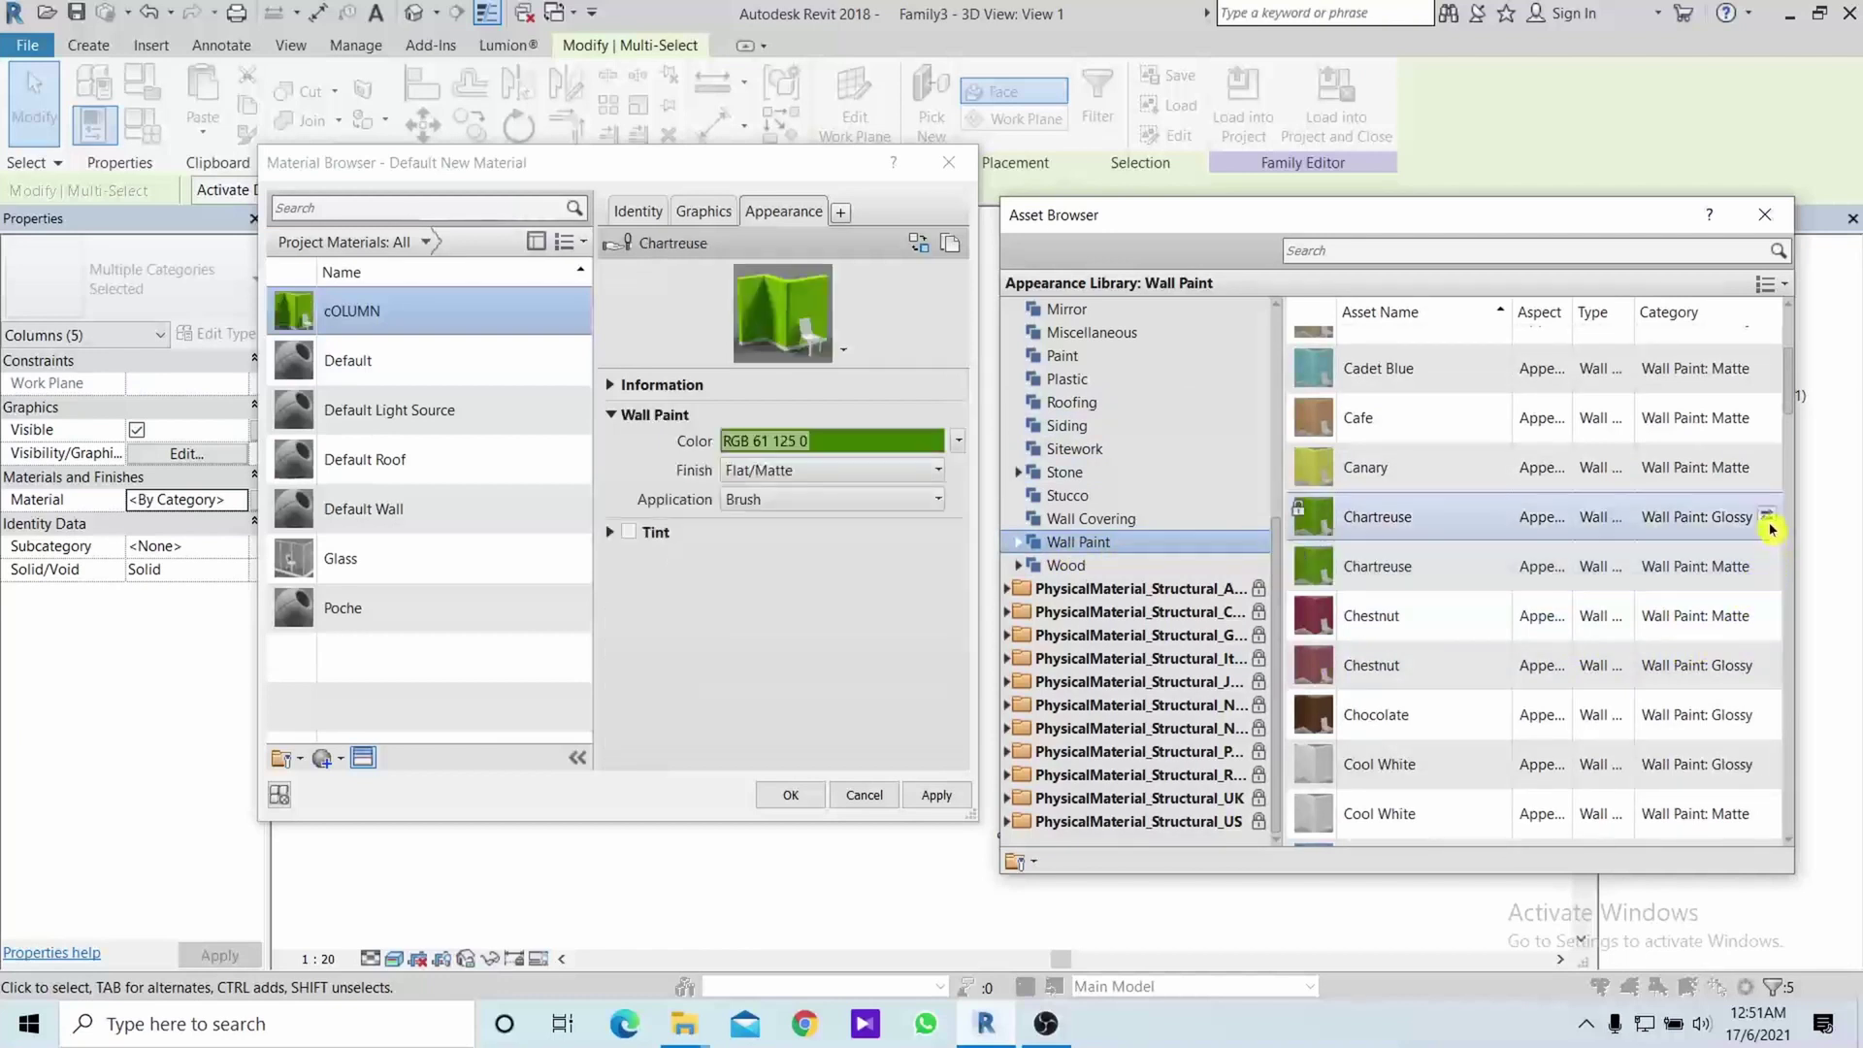
pyautogui.click(1769, 519)
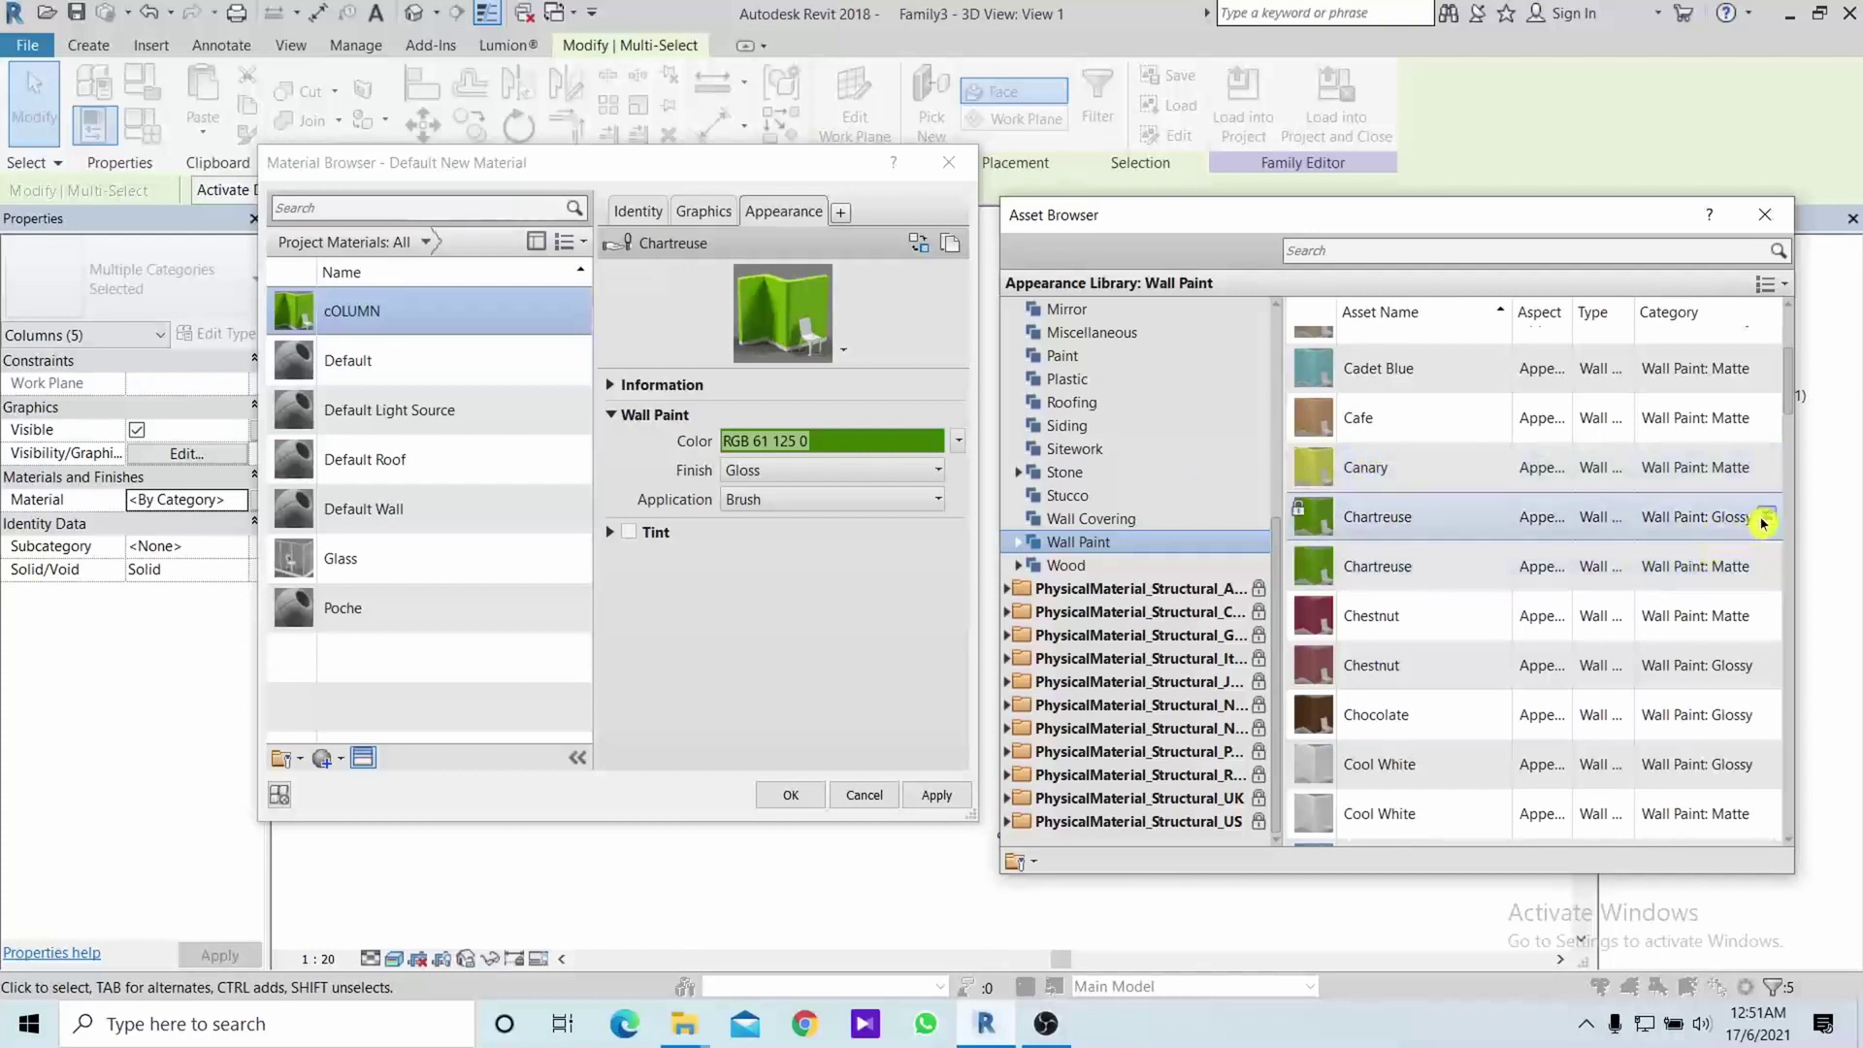
pyautogui.scroll(-5, 1767, 612)
pyautogui.click(1765, 704)
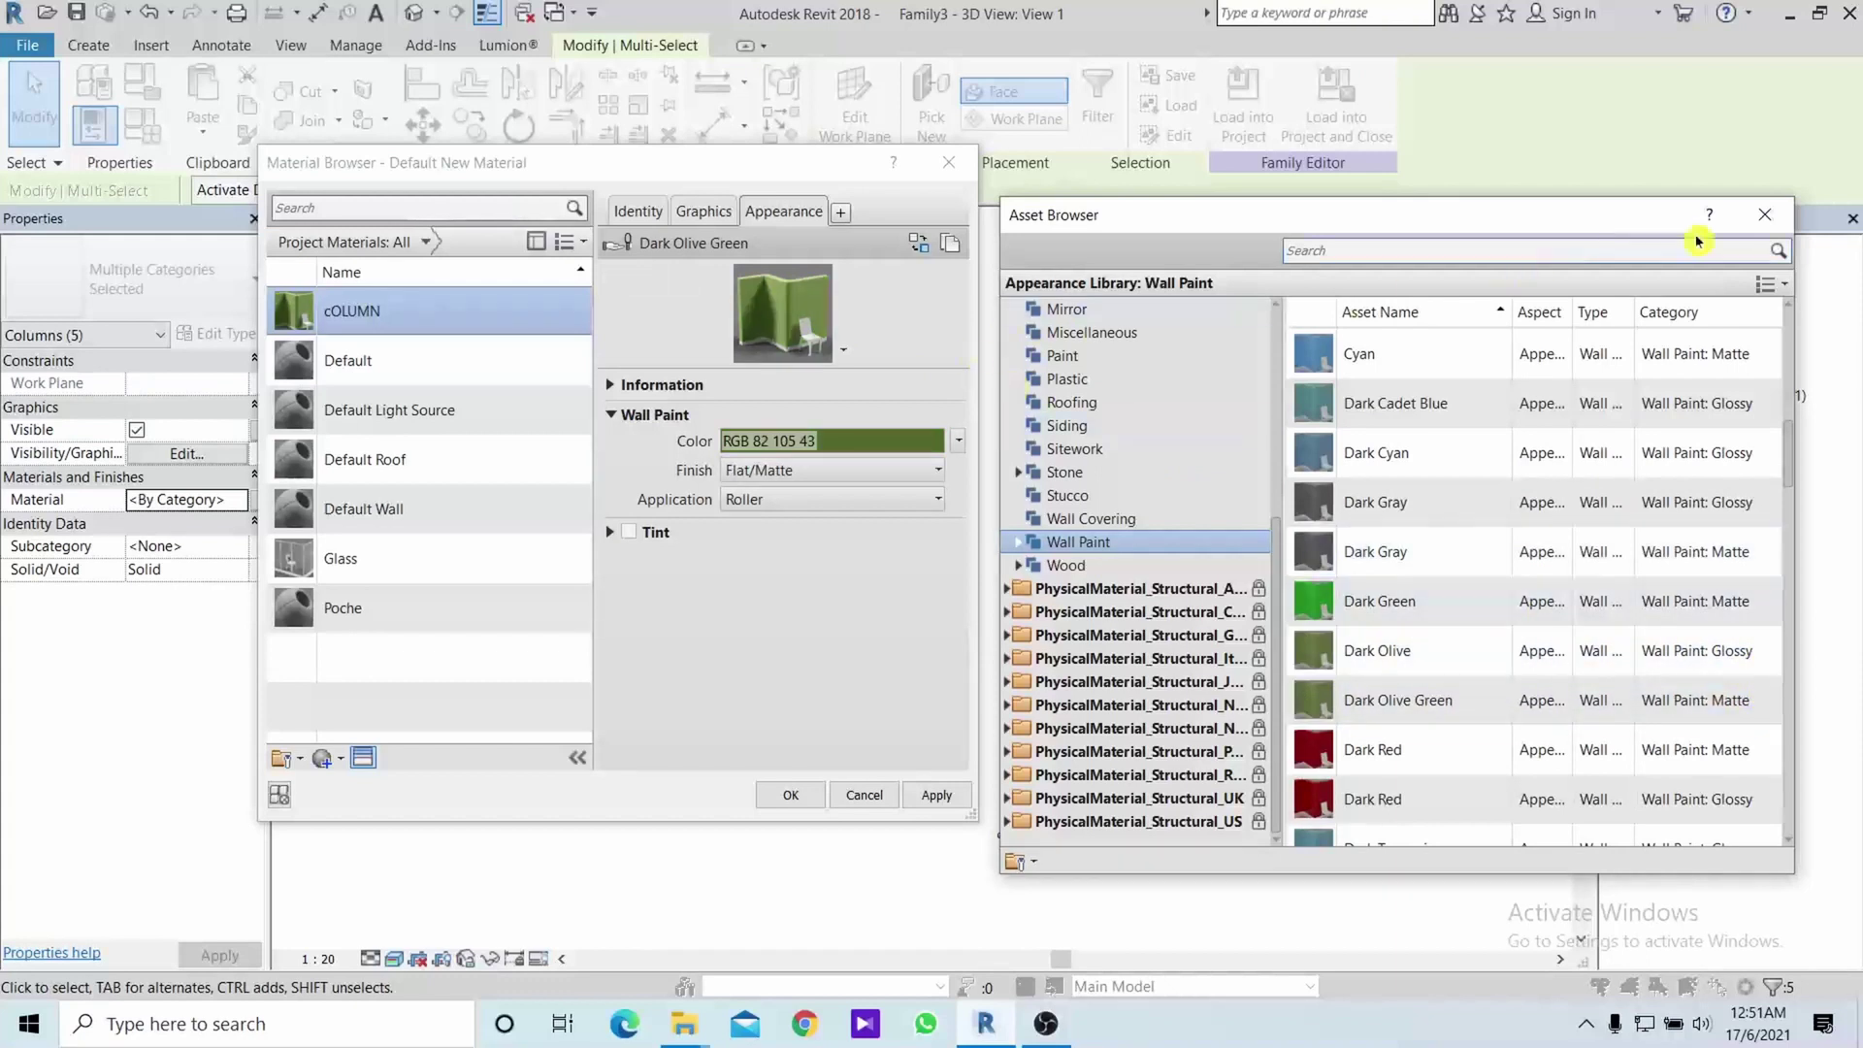
pyautogui.click(1761, 219)
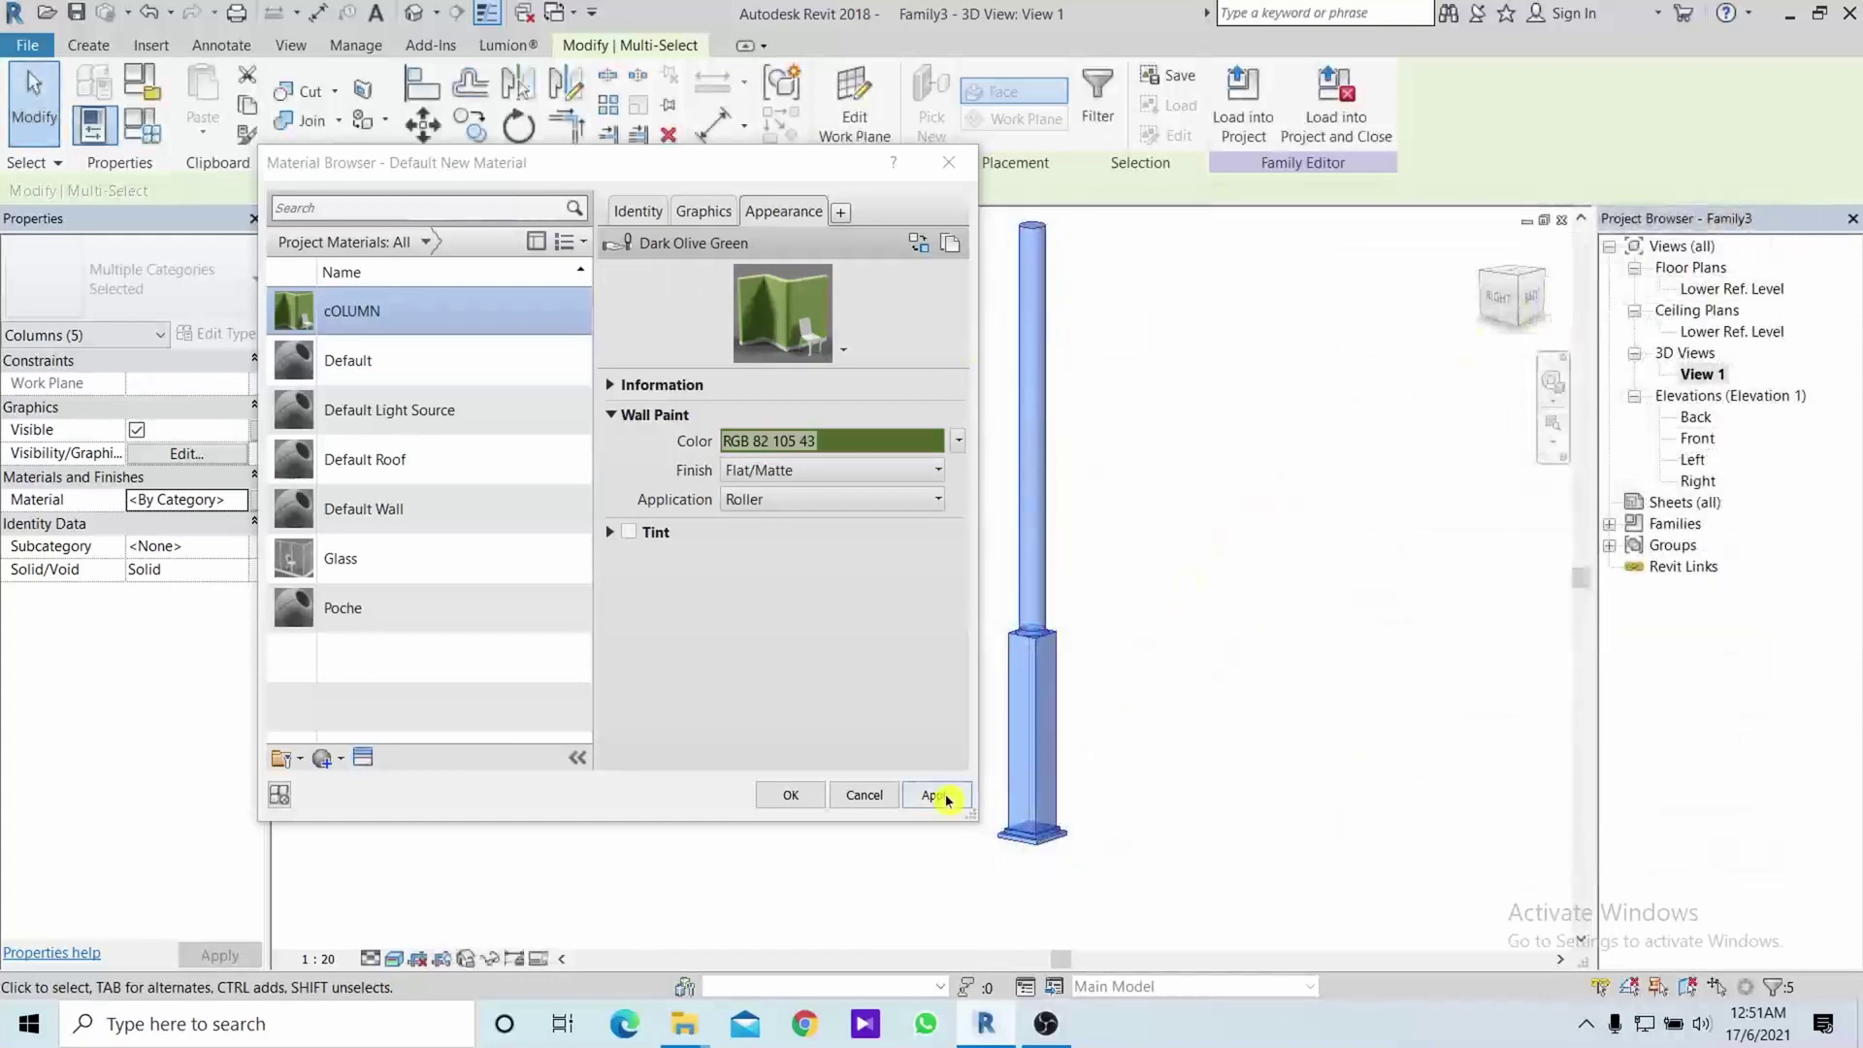
pyautogui.click(932, 794)
pyautogui.click(790, 796)
pyautogui.scroll(-2, 1101, 625)
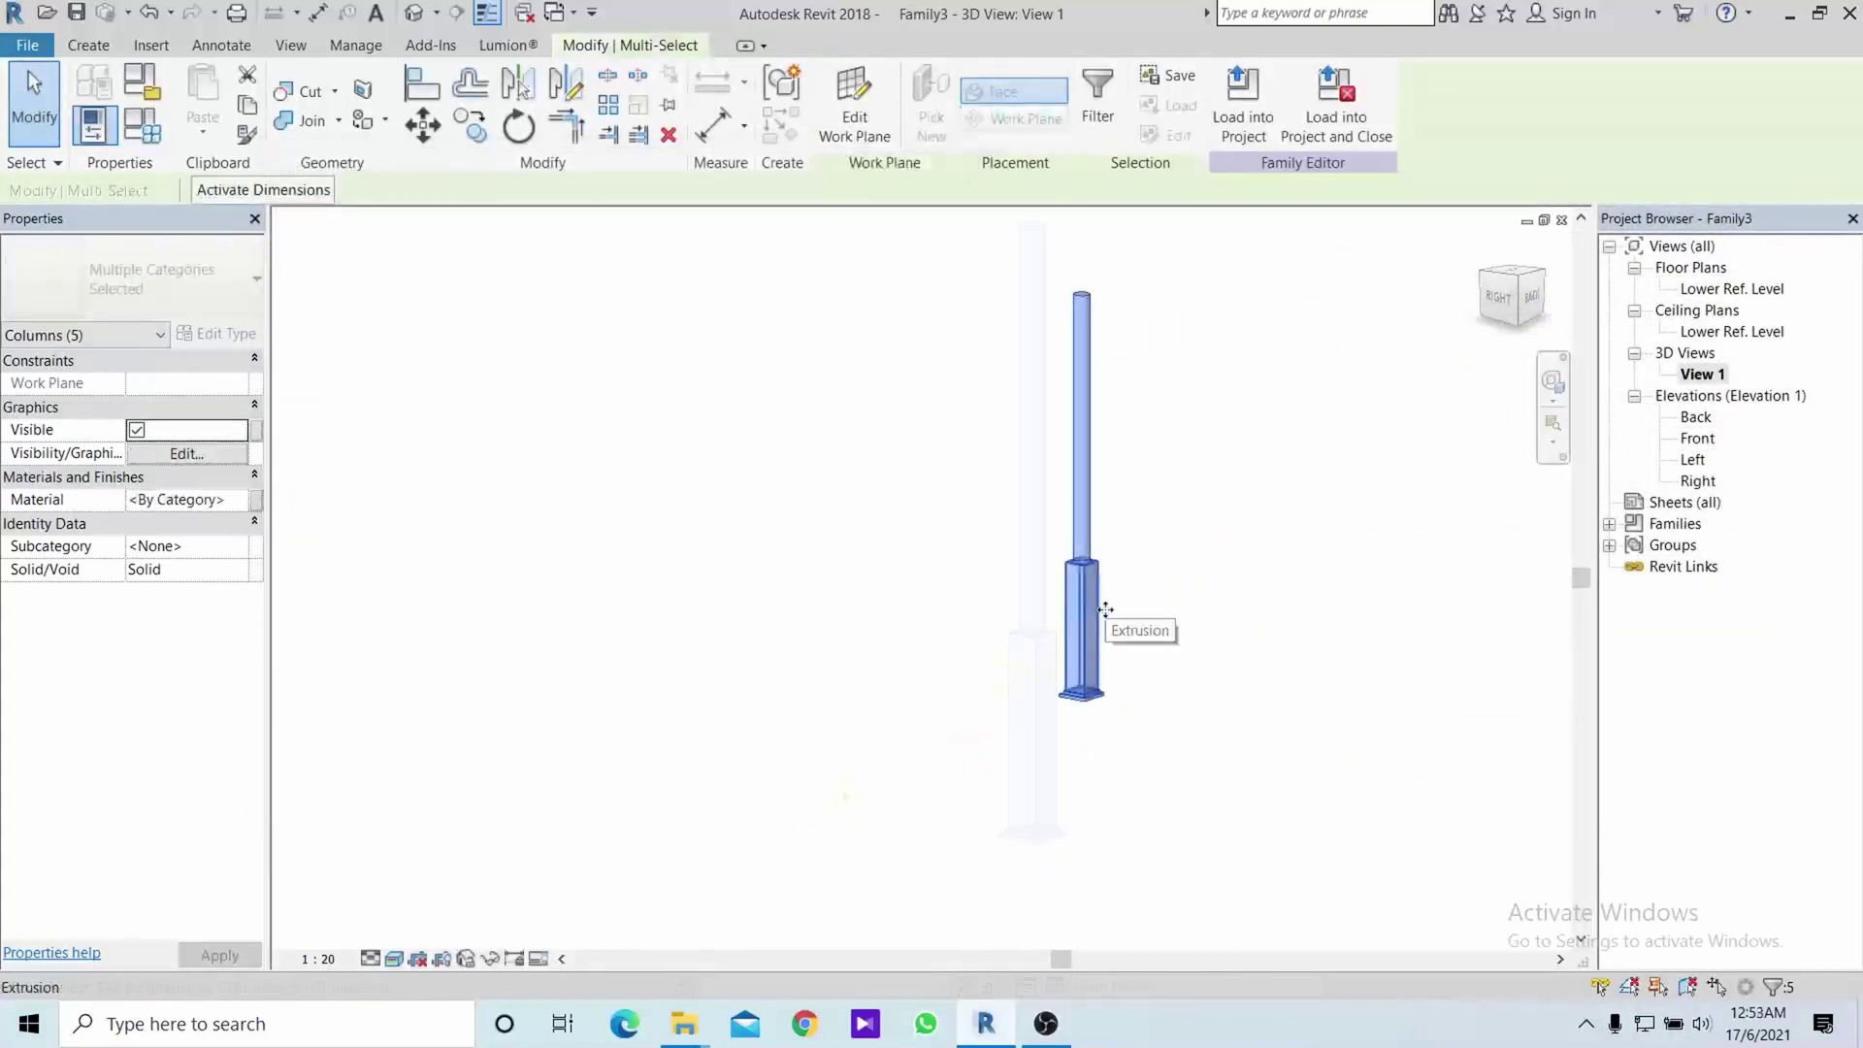
pyautogui.moveTo(1210, 504); pyautogui.dragTo(1209, 512, button='middle')
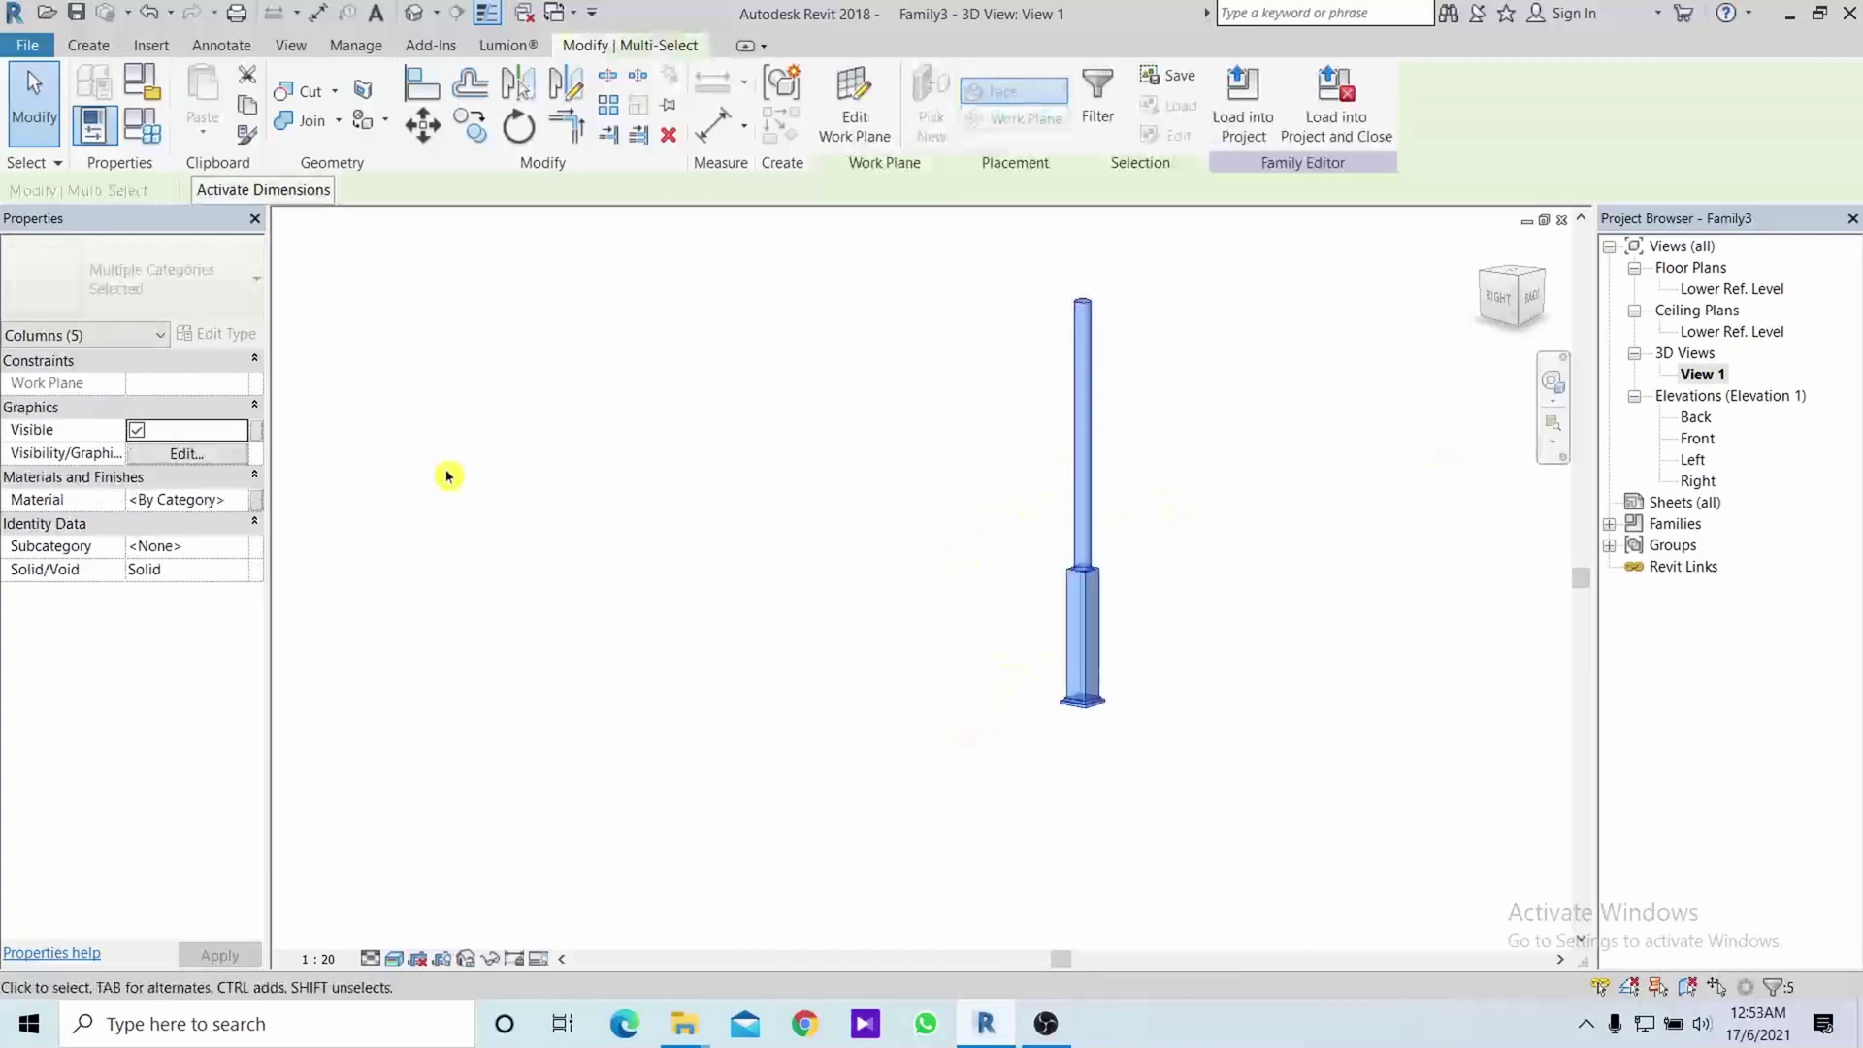
# Set the column parts' Material to COLUMN, check the green finish in 3D, and begin Save As
pyautogui.click(244, 500)
pyautogui.press('Return')
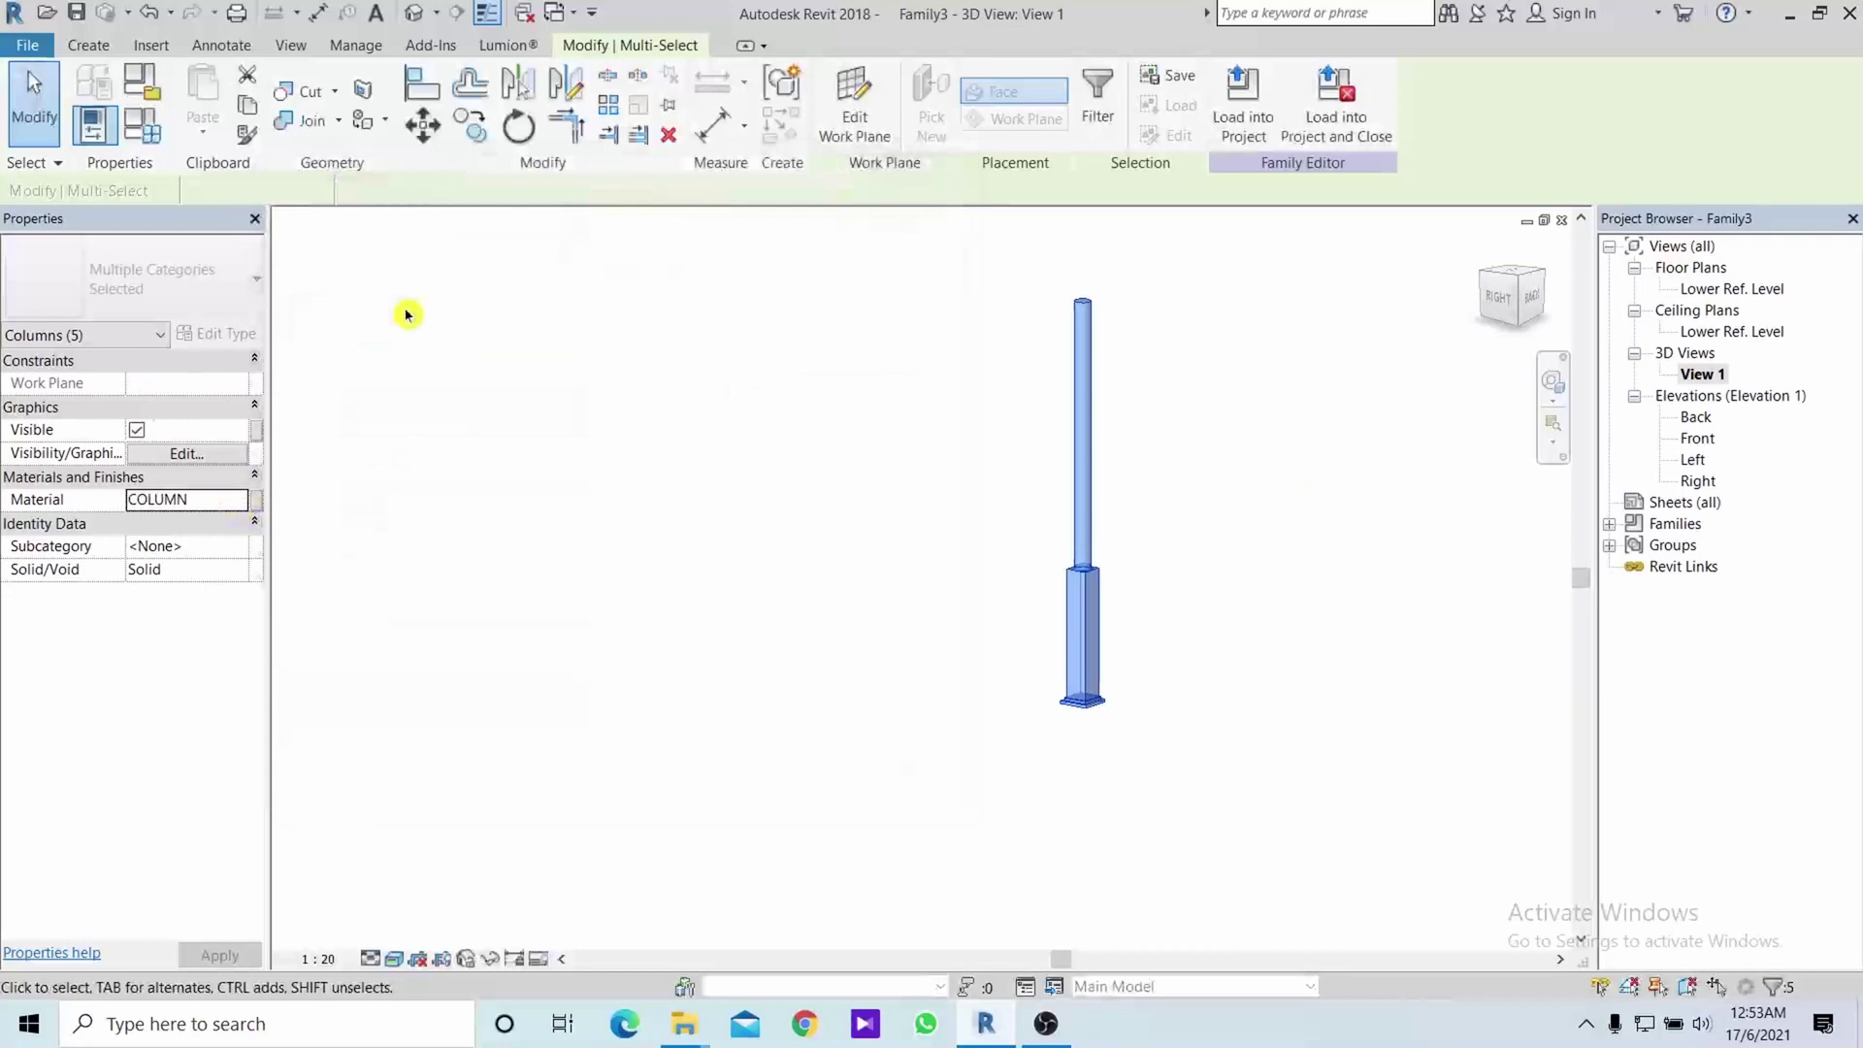
pyautogui.click(1427, 540)
pyautogui.moveTo(1337, 534)
pyautogui.mouseDown(button='middle')
pyautogui.moveTo(1281, 487)
pyautogui.moveTo(667, 757)
pyautogui.moveTo(1365, 591)
pyautogui.mouseUp(button='middle')
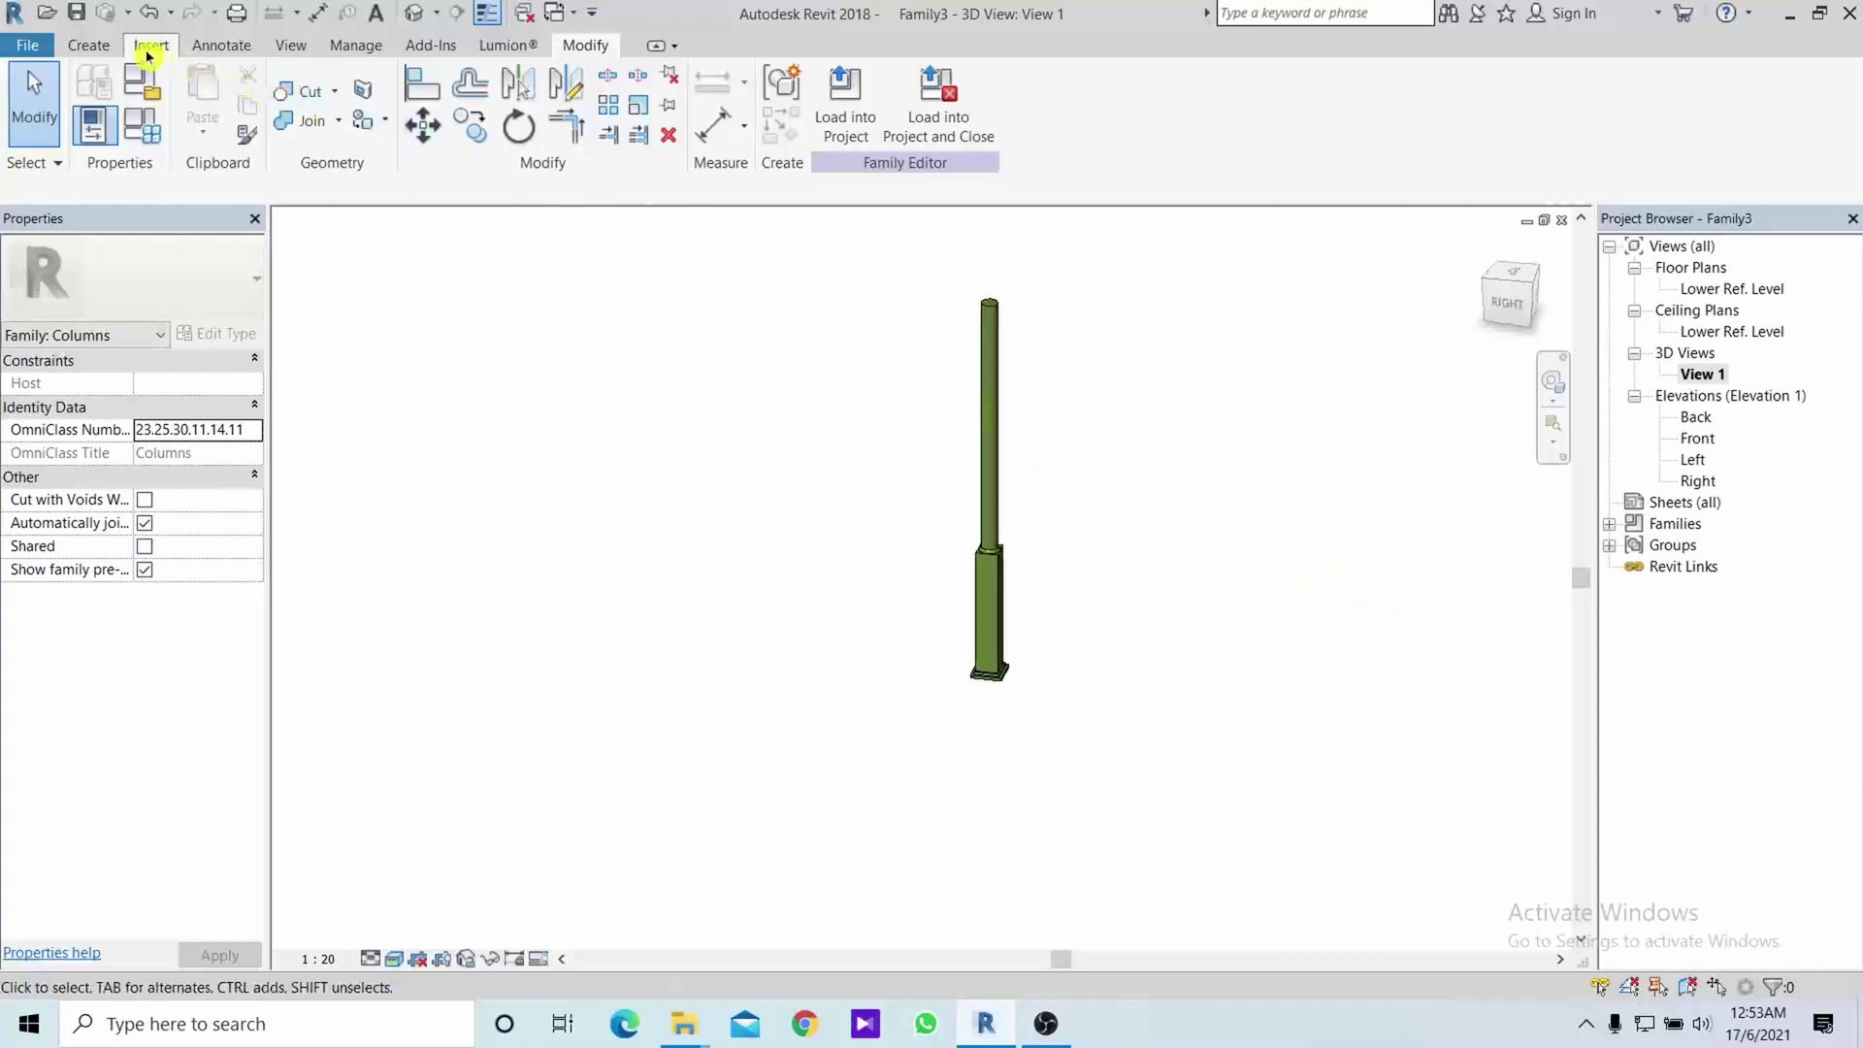
pyautogui.click(83, 20)
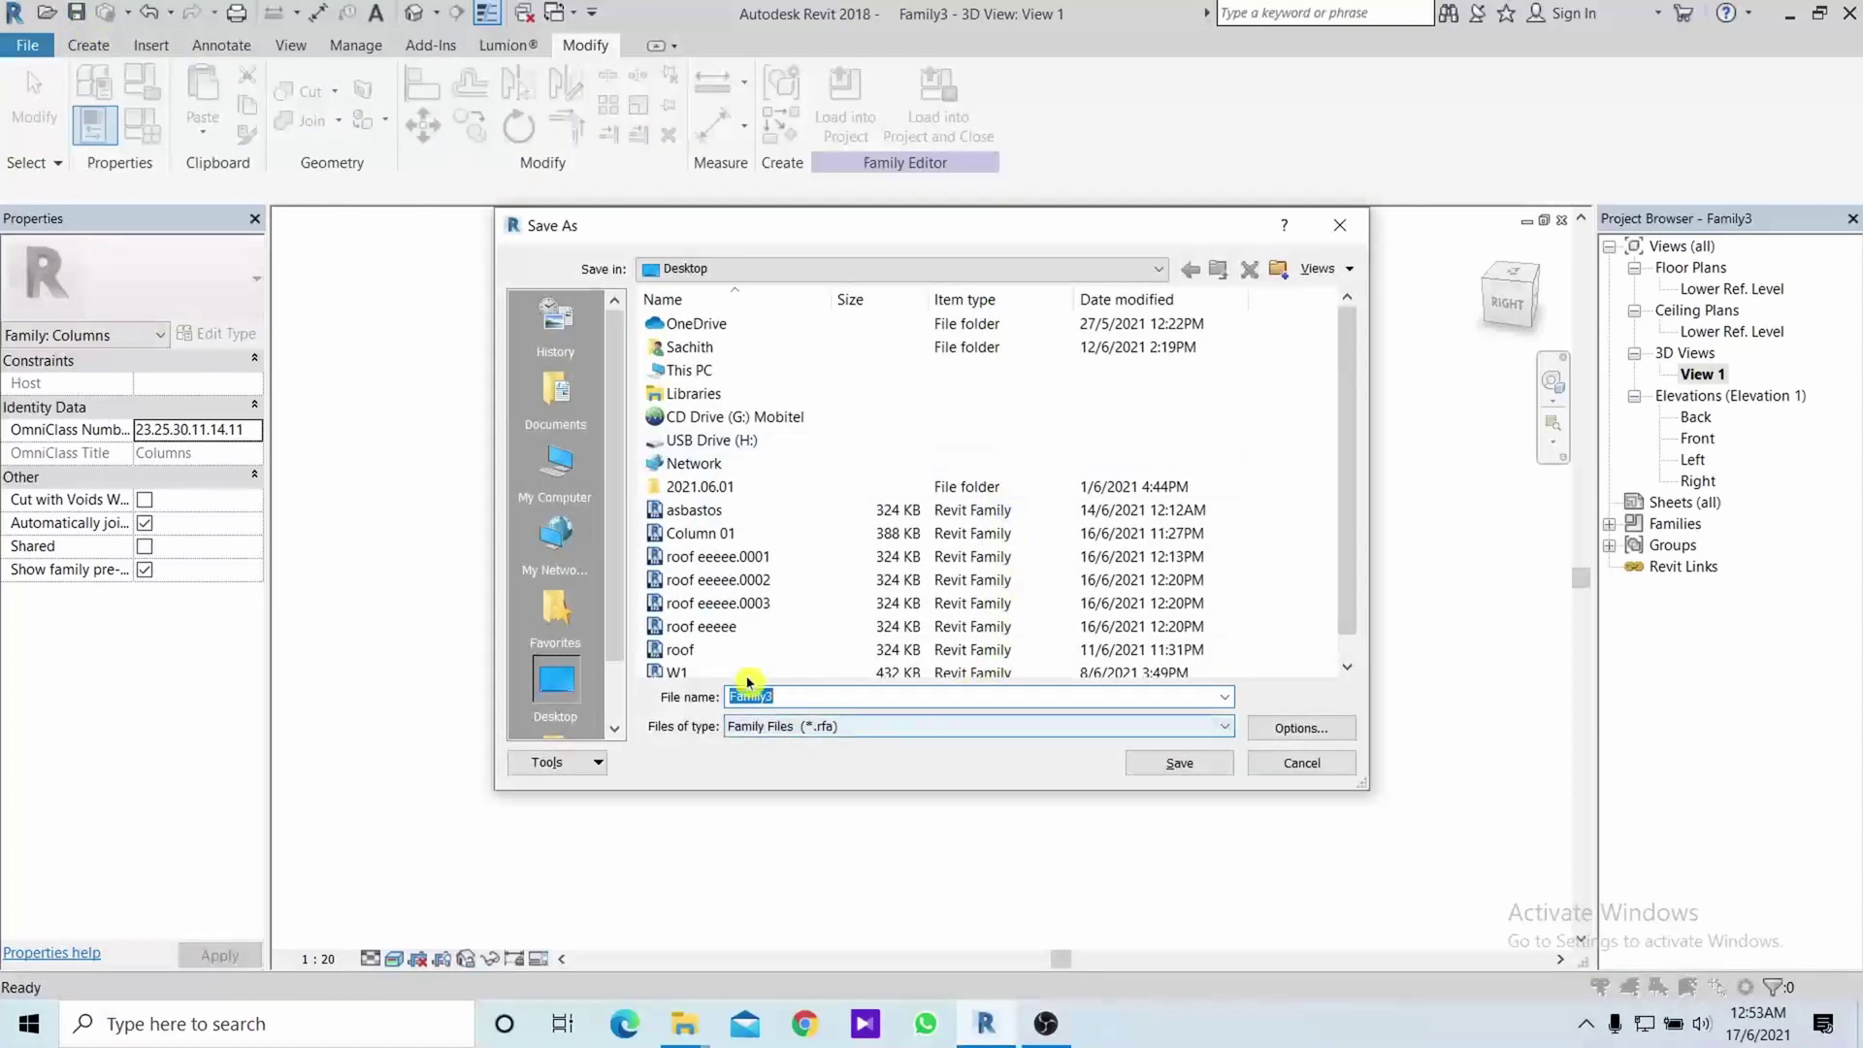
# Save the family into the family folder under the file name Column 02.rfa
pyautogui.doubleClick(1031, 443)
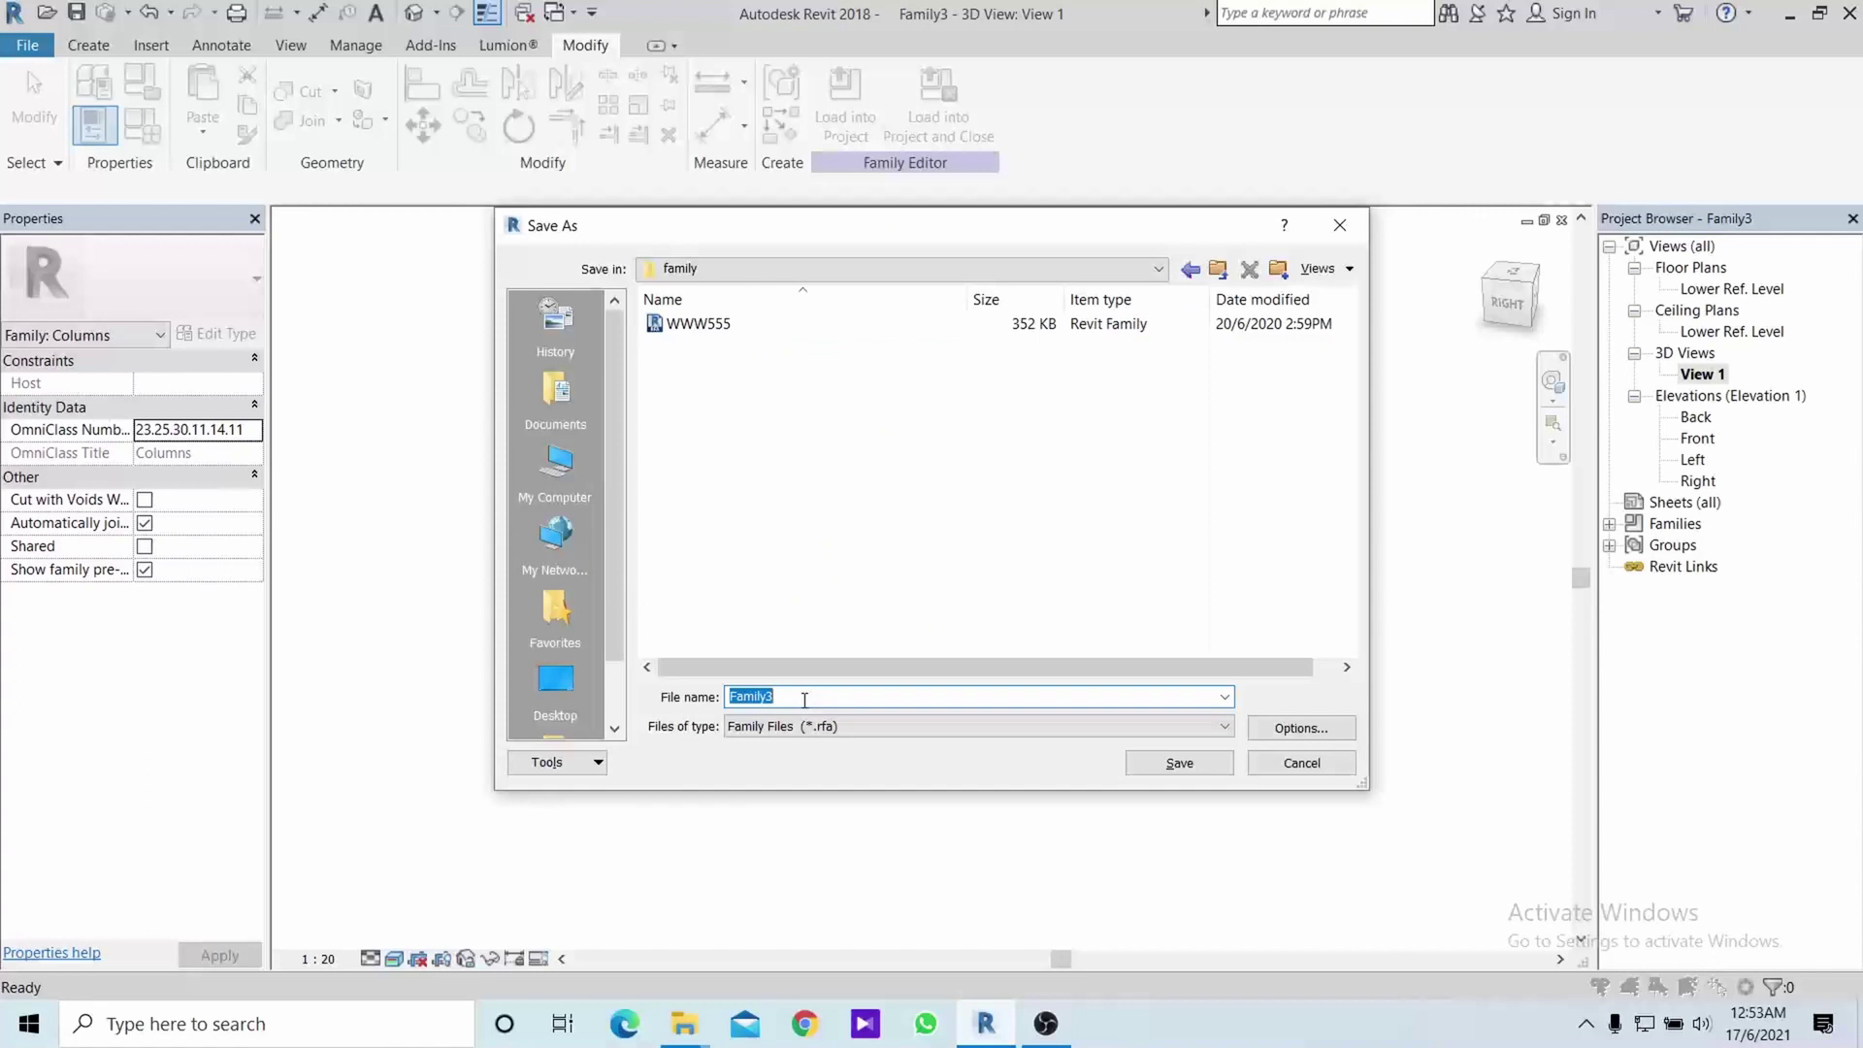
pyautogui.write('COlumn 01.rfa')
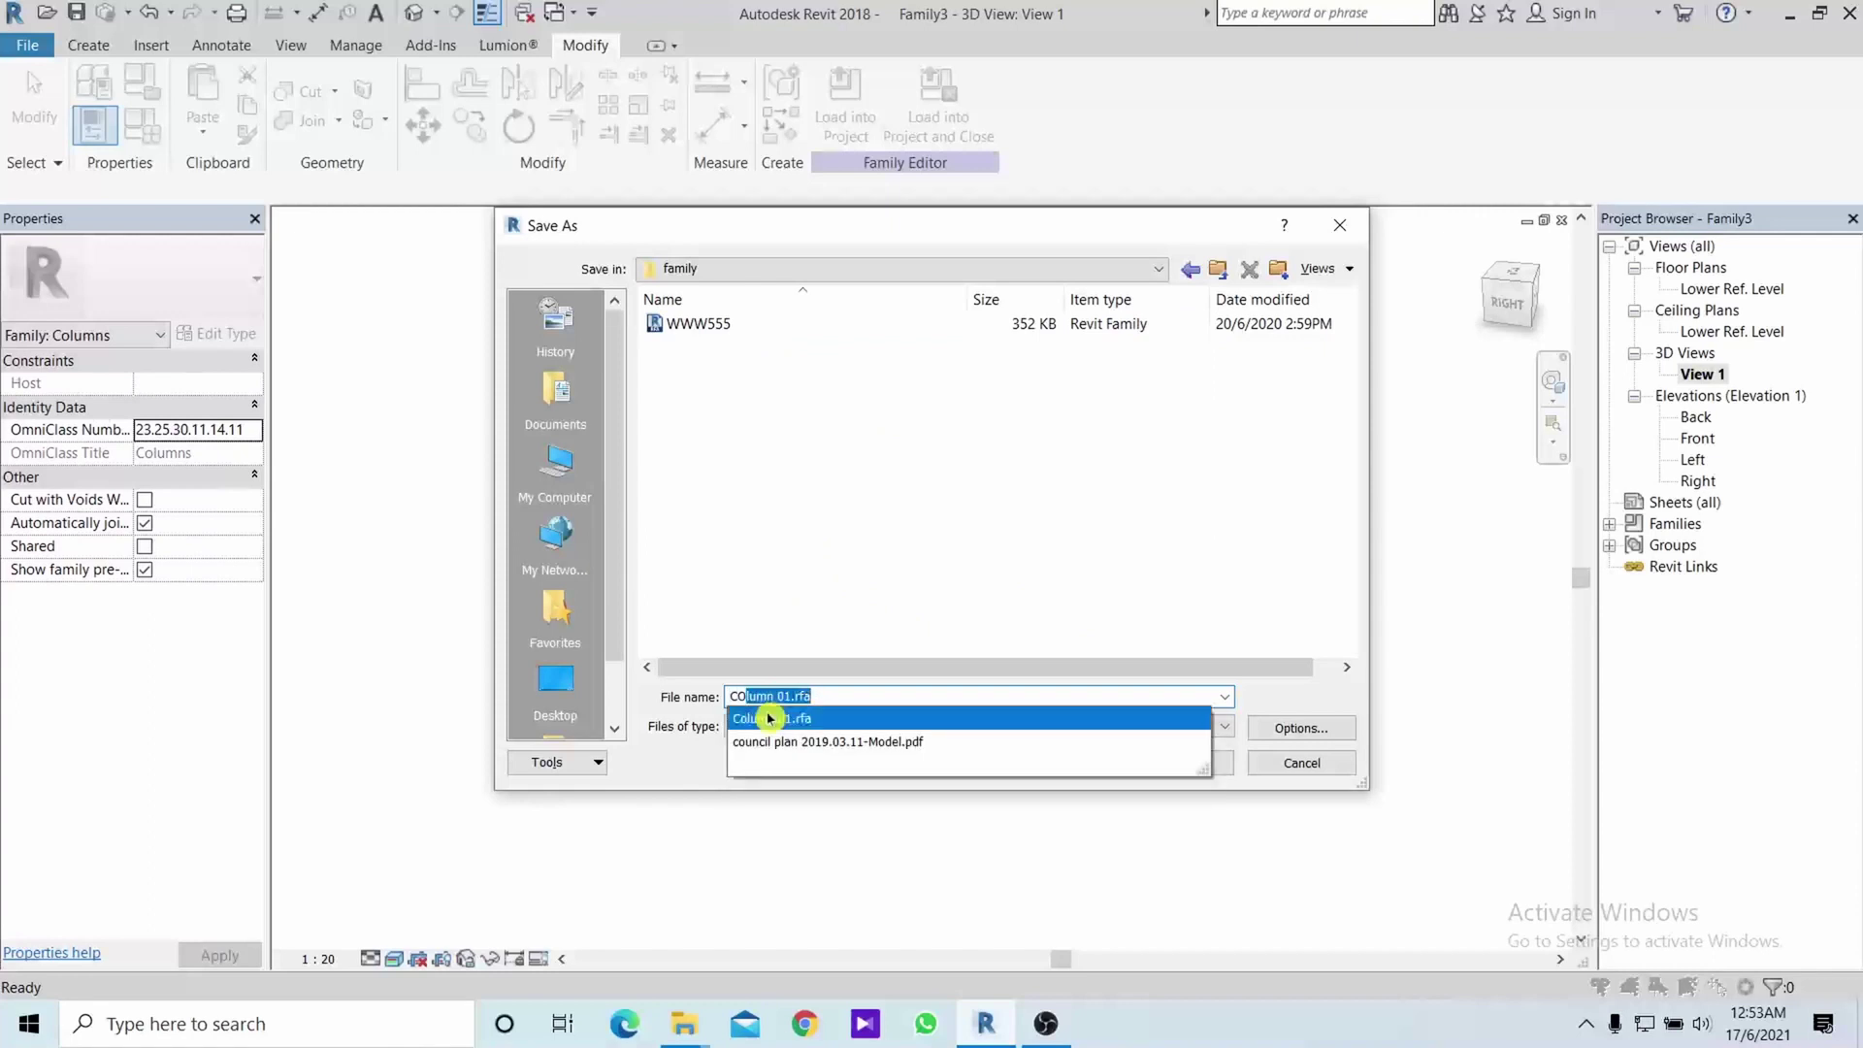
pyautogui.click(773, 716)
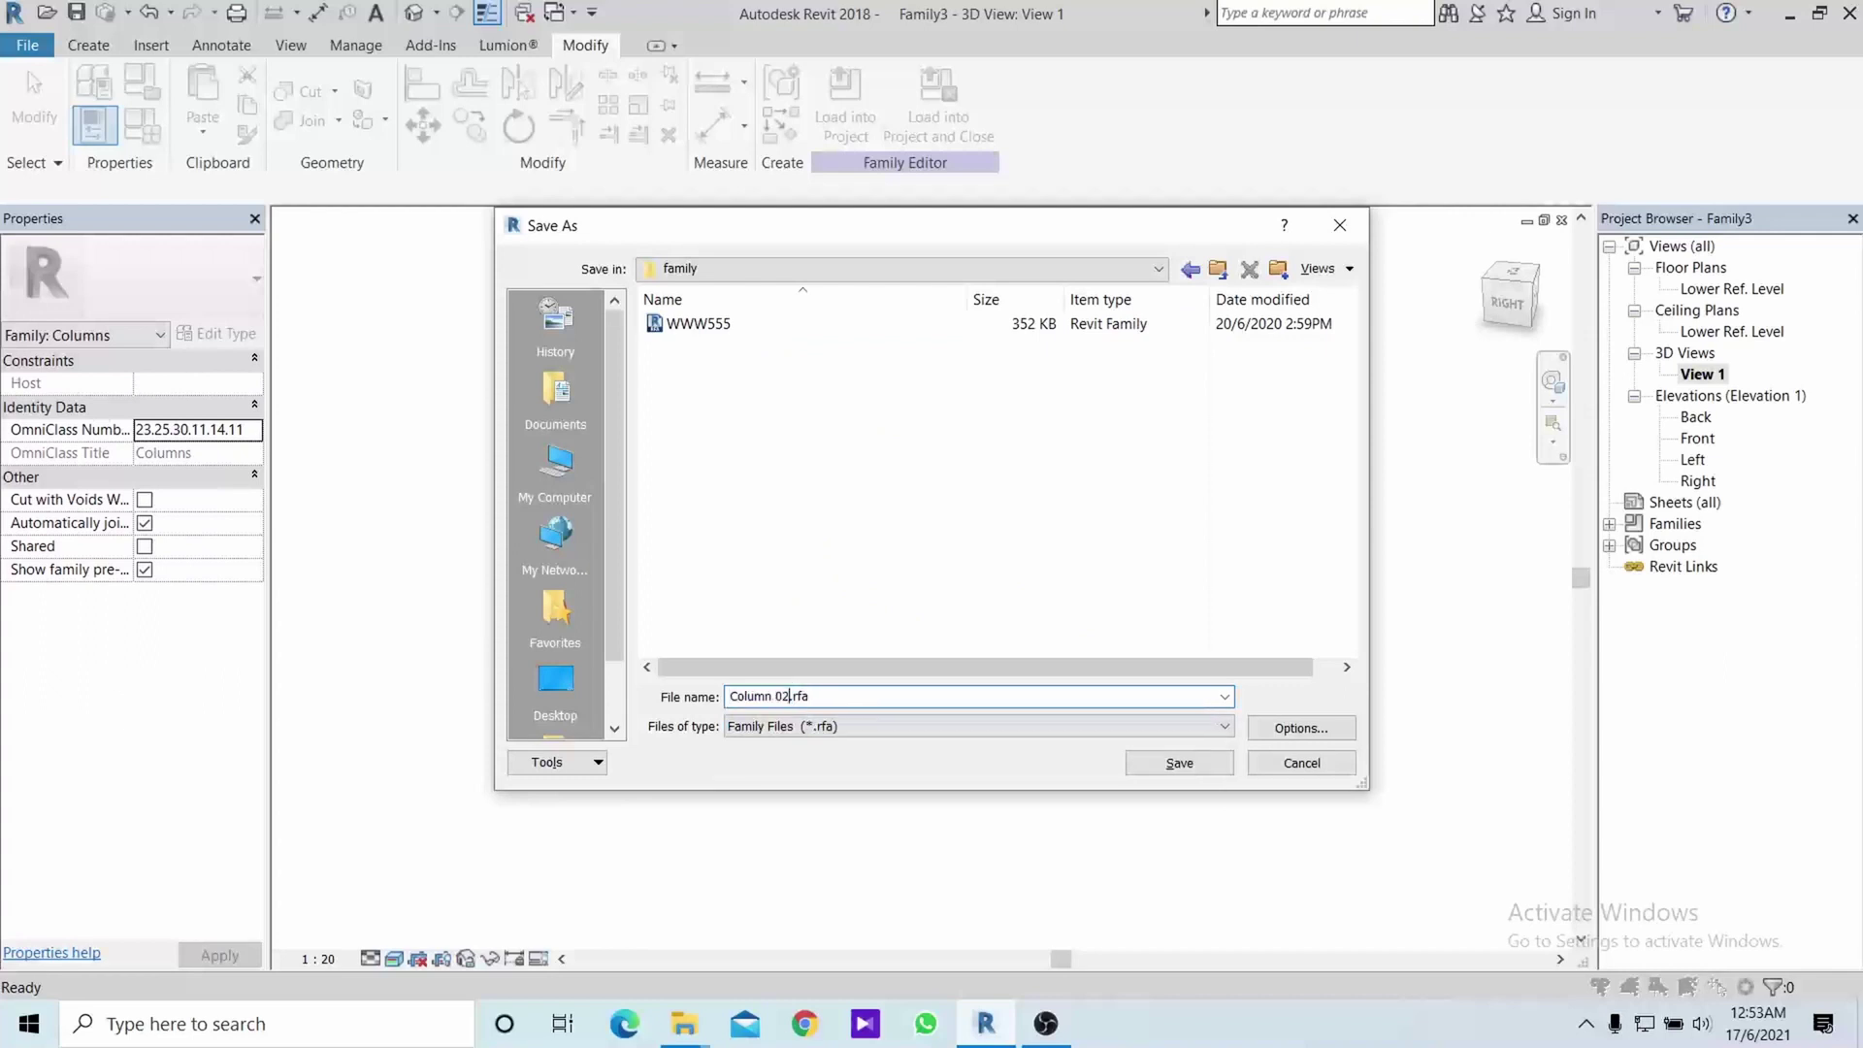
pyautogui.click(1190, 771)
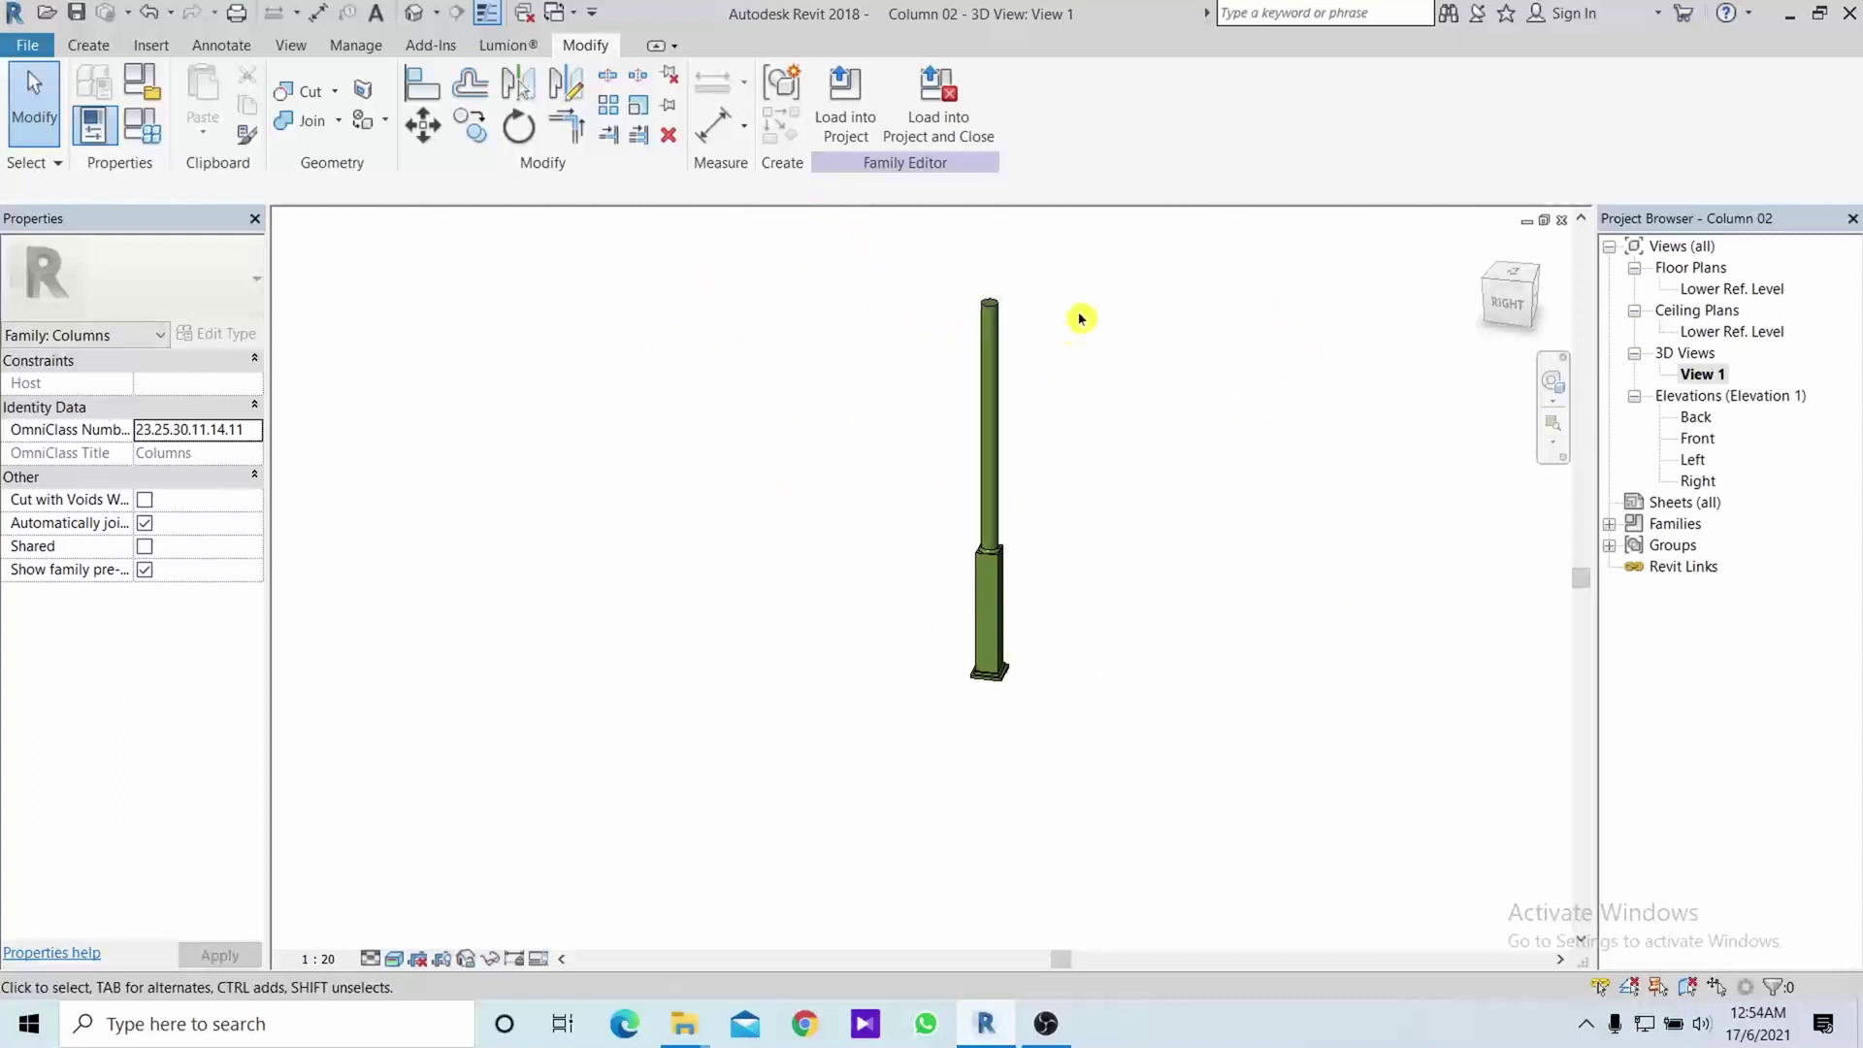
# Load Column 02 into the house project, toggling Column 01.rfa and Family2 as load targets
pyautogui.click(856, 125)
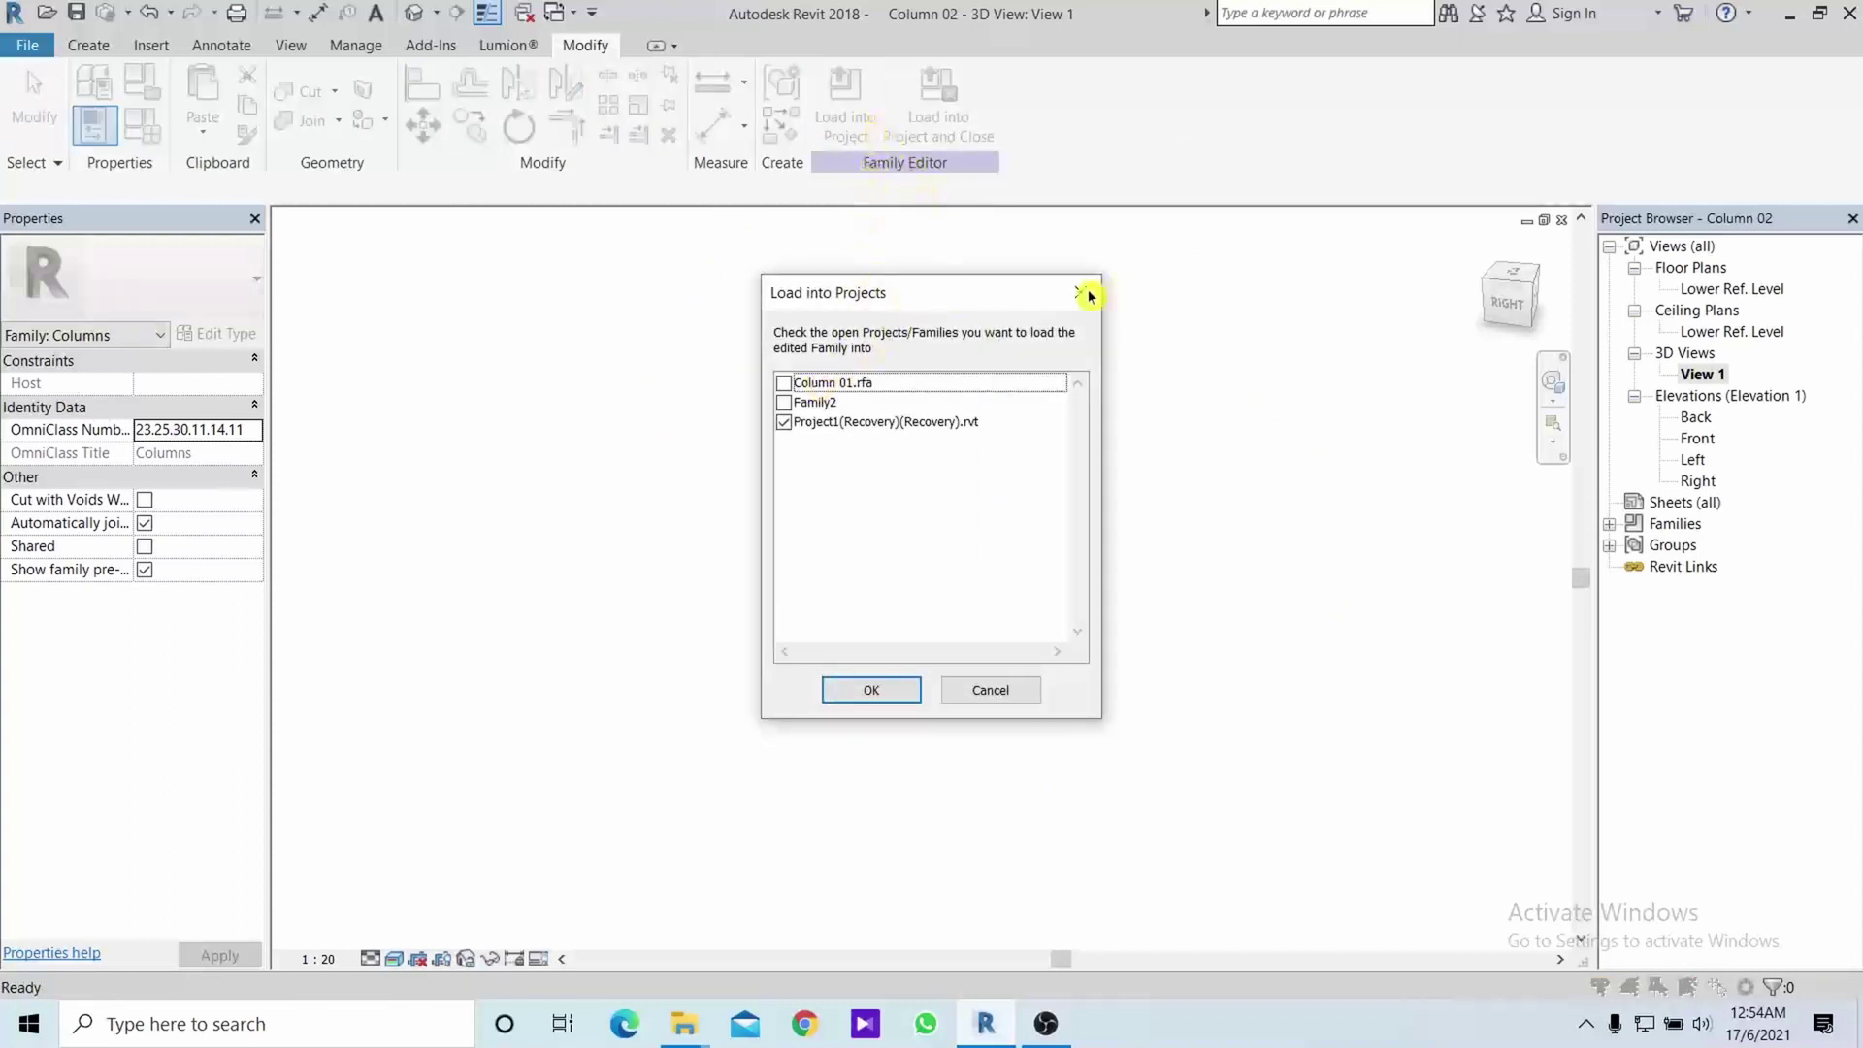
pyautogui.click(783, 384)
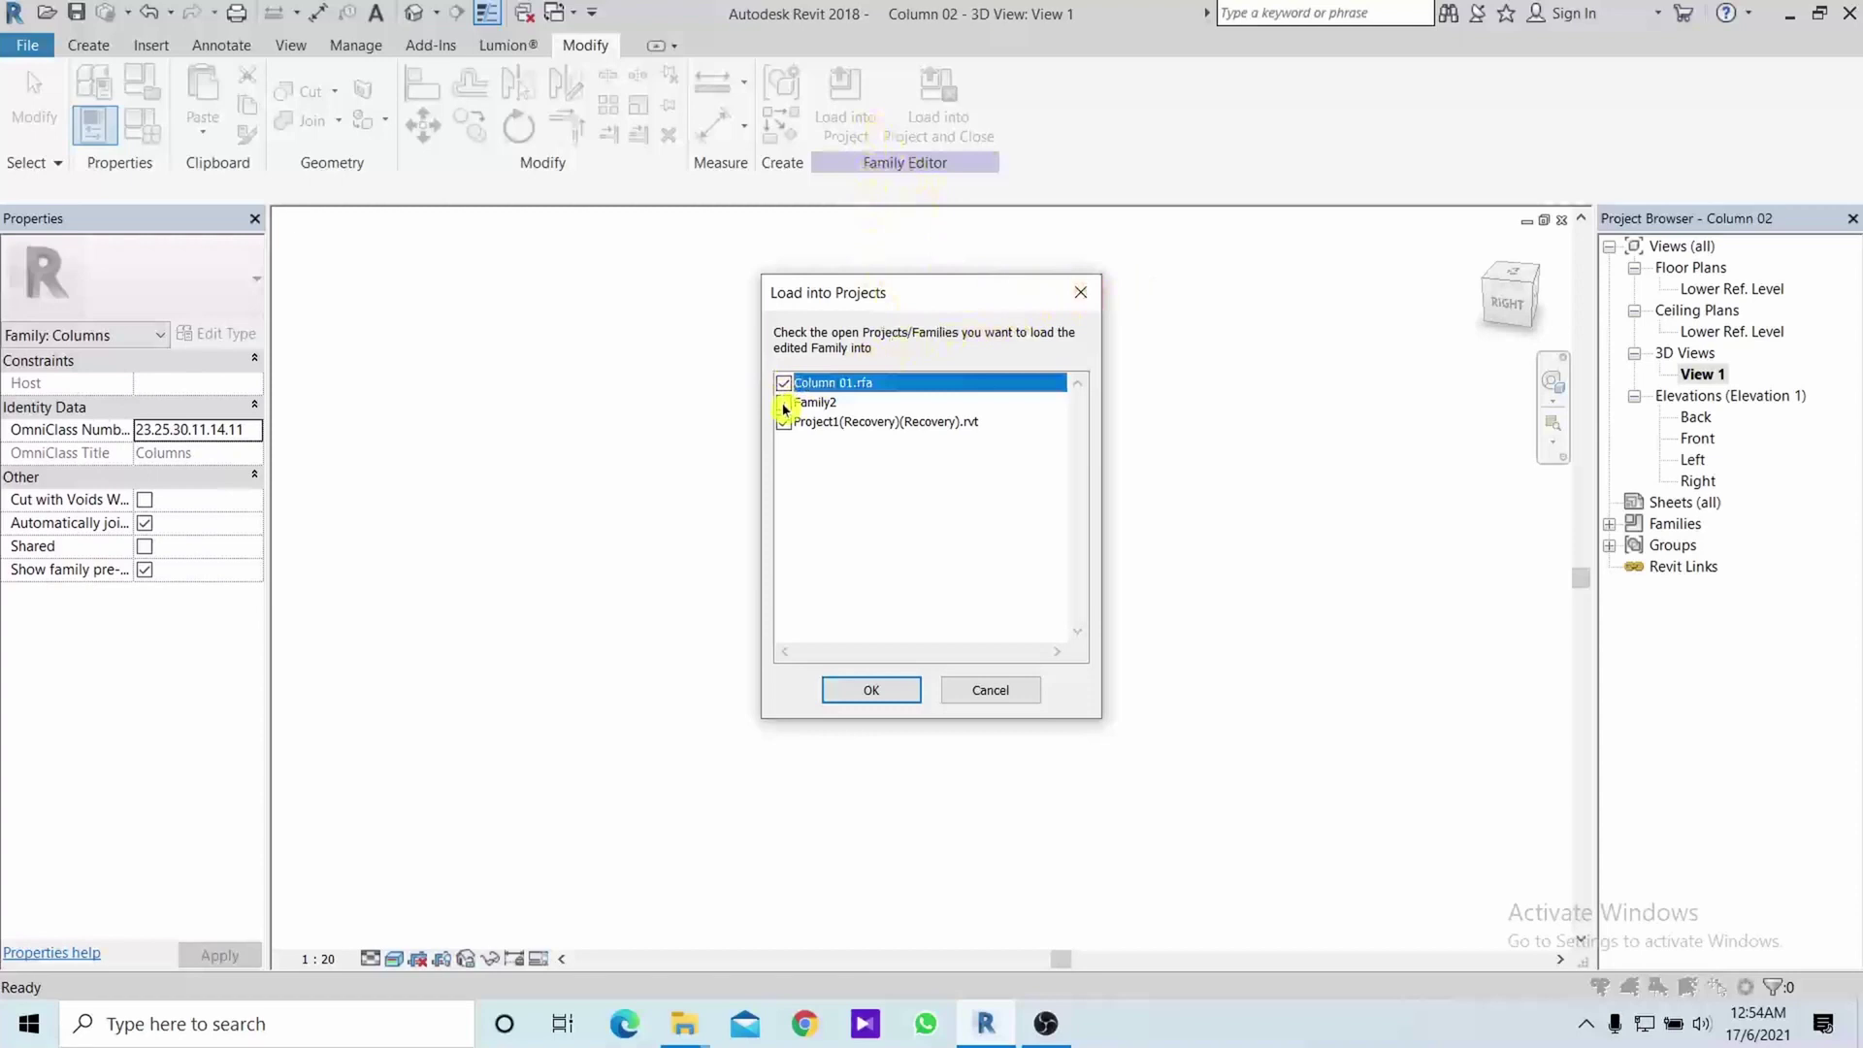
pyautogui.click(783, 403)
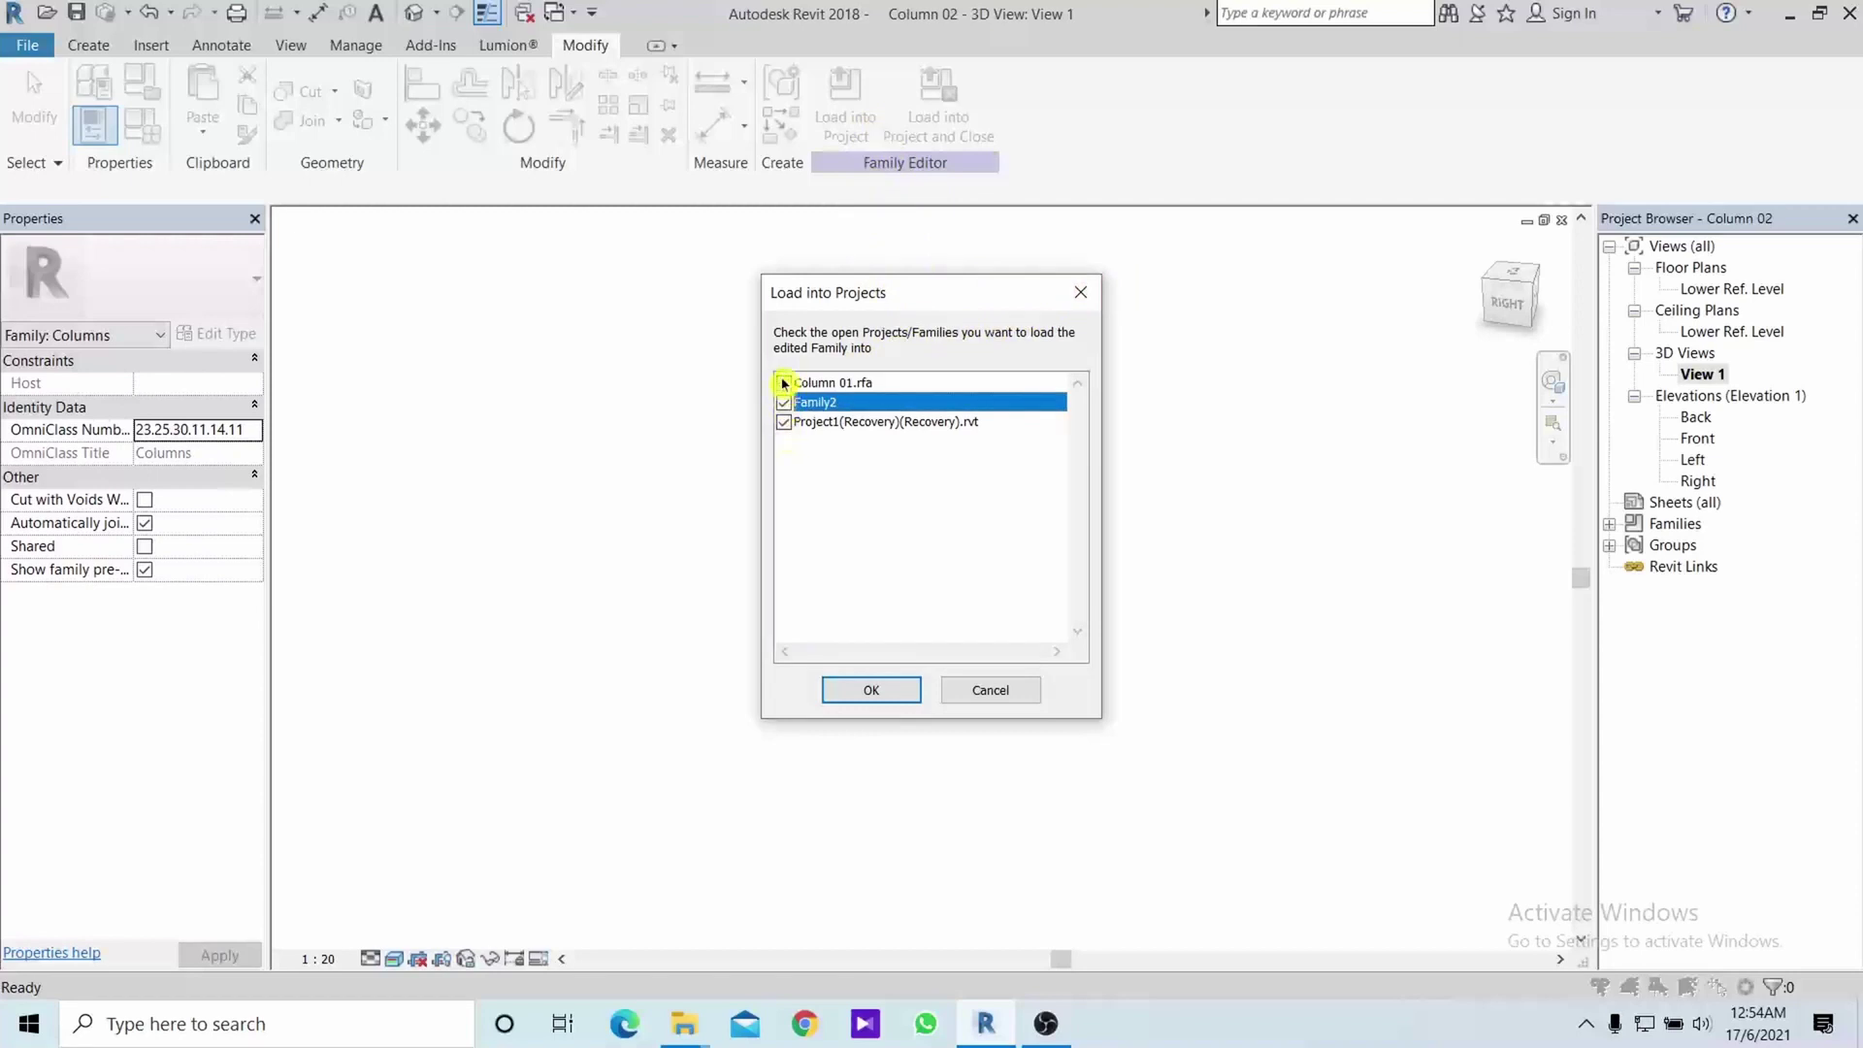
pyautogui.click(870, 692)
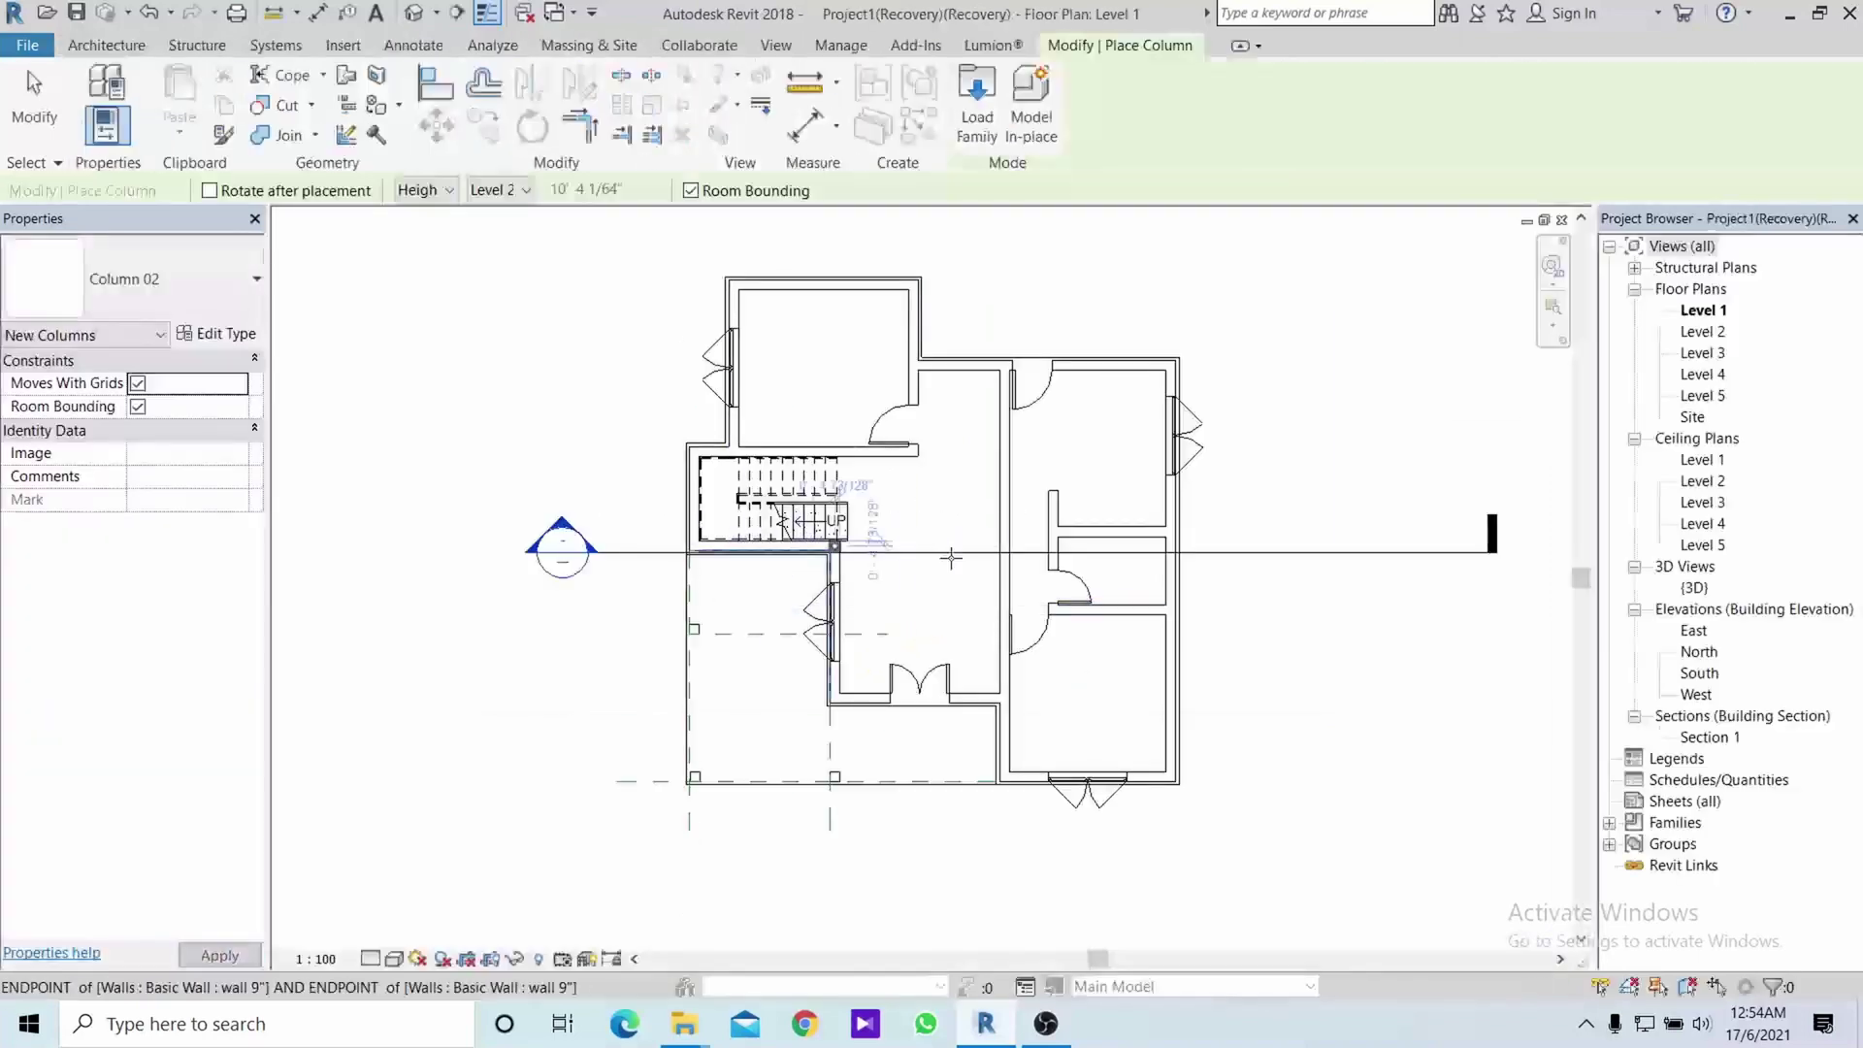
pyautogui.scroll(3, 661, 556)
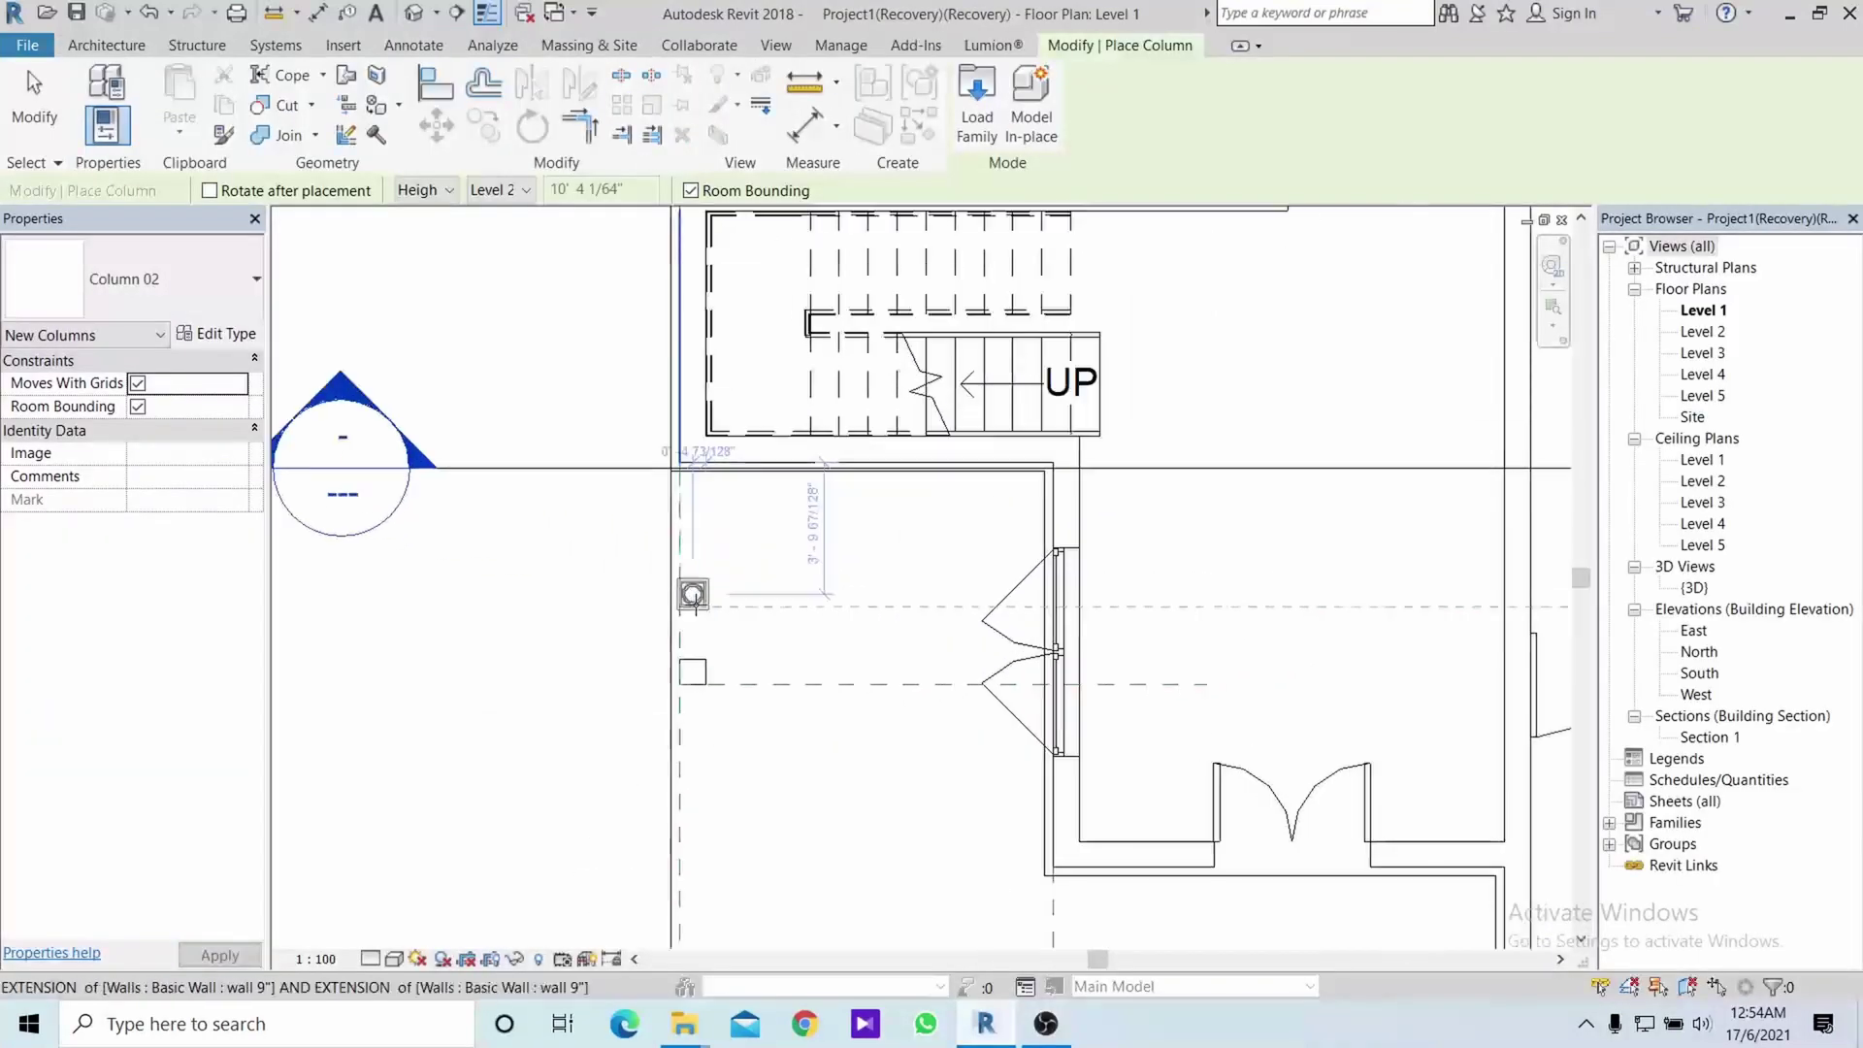
pyautogui.scroll(2, 690, 592)
pyautogui.scroll(2, 707, 621)
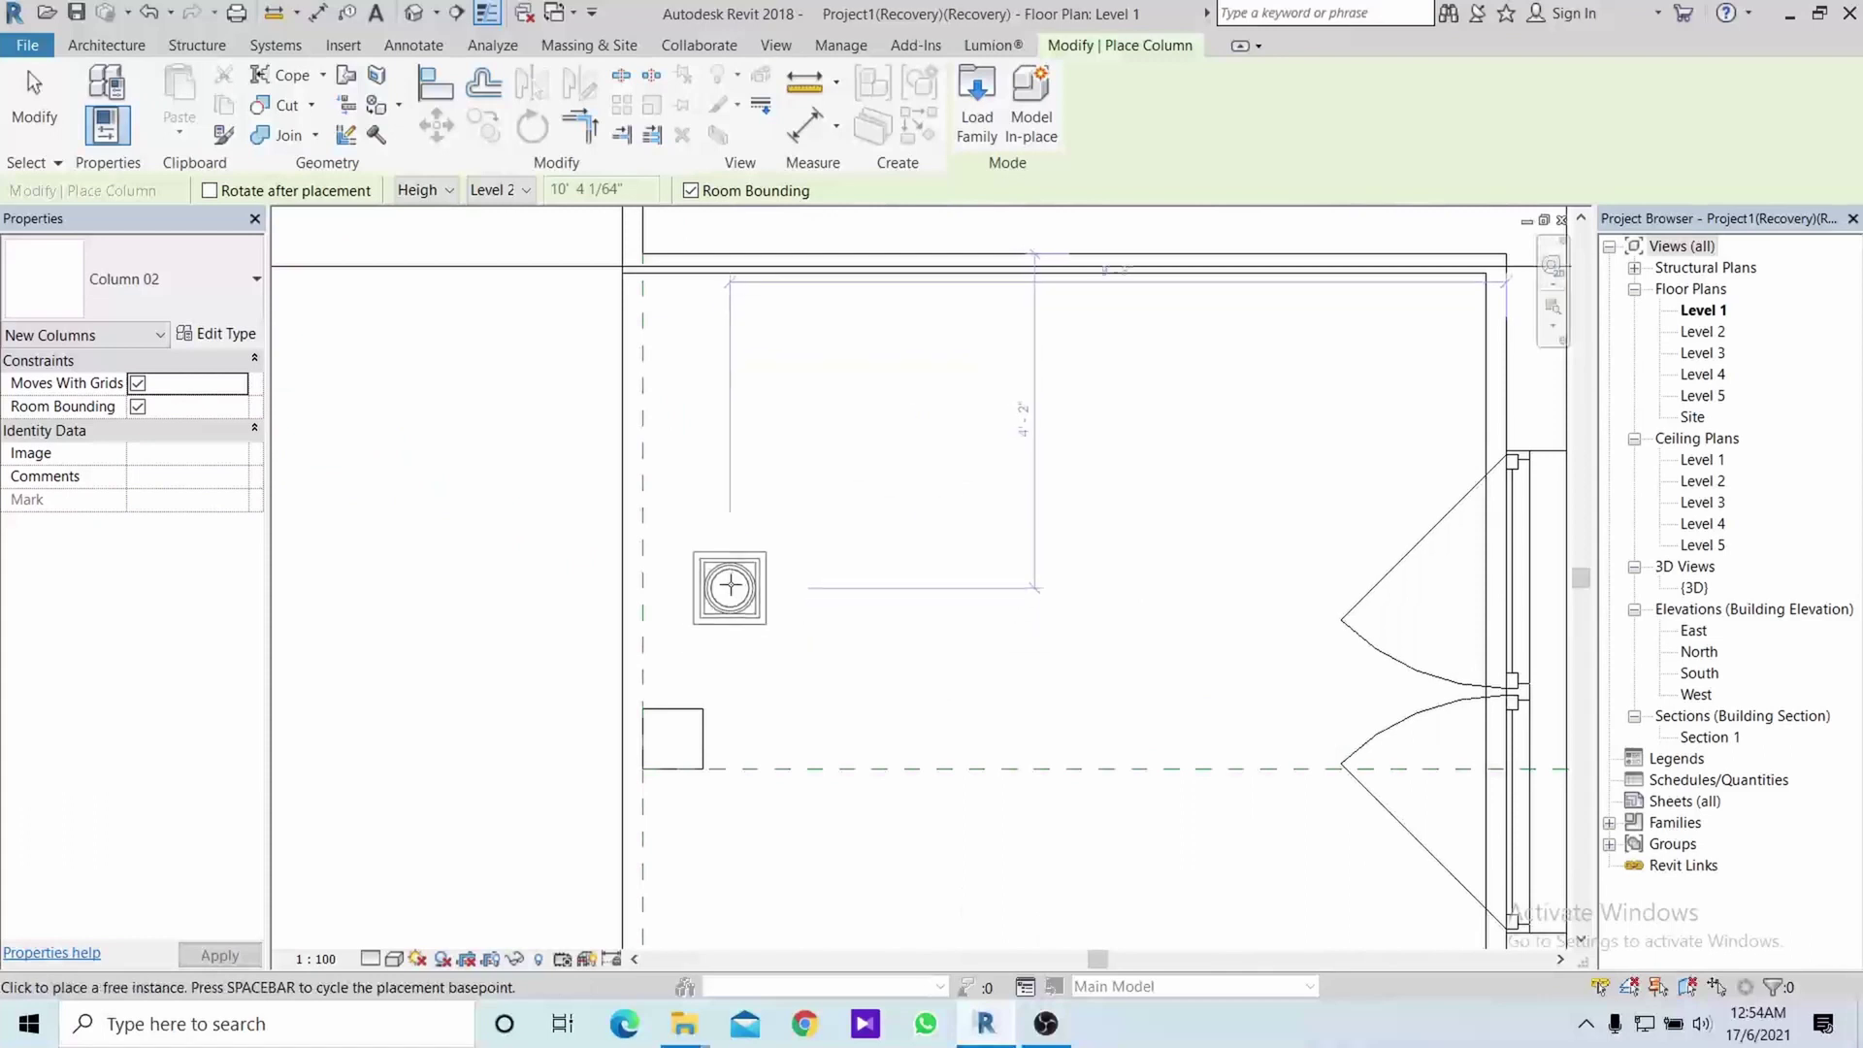
# Place Column 02 at the porch corner on Level 1 and check both porch columns
pyautogui.click(735, 581)
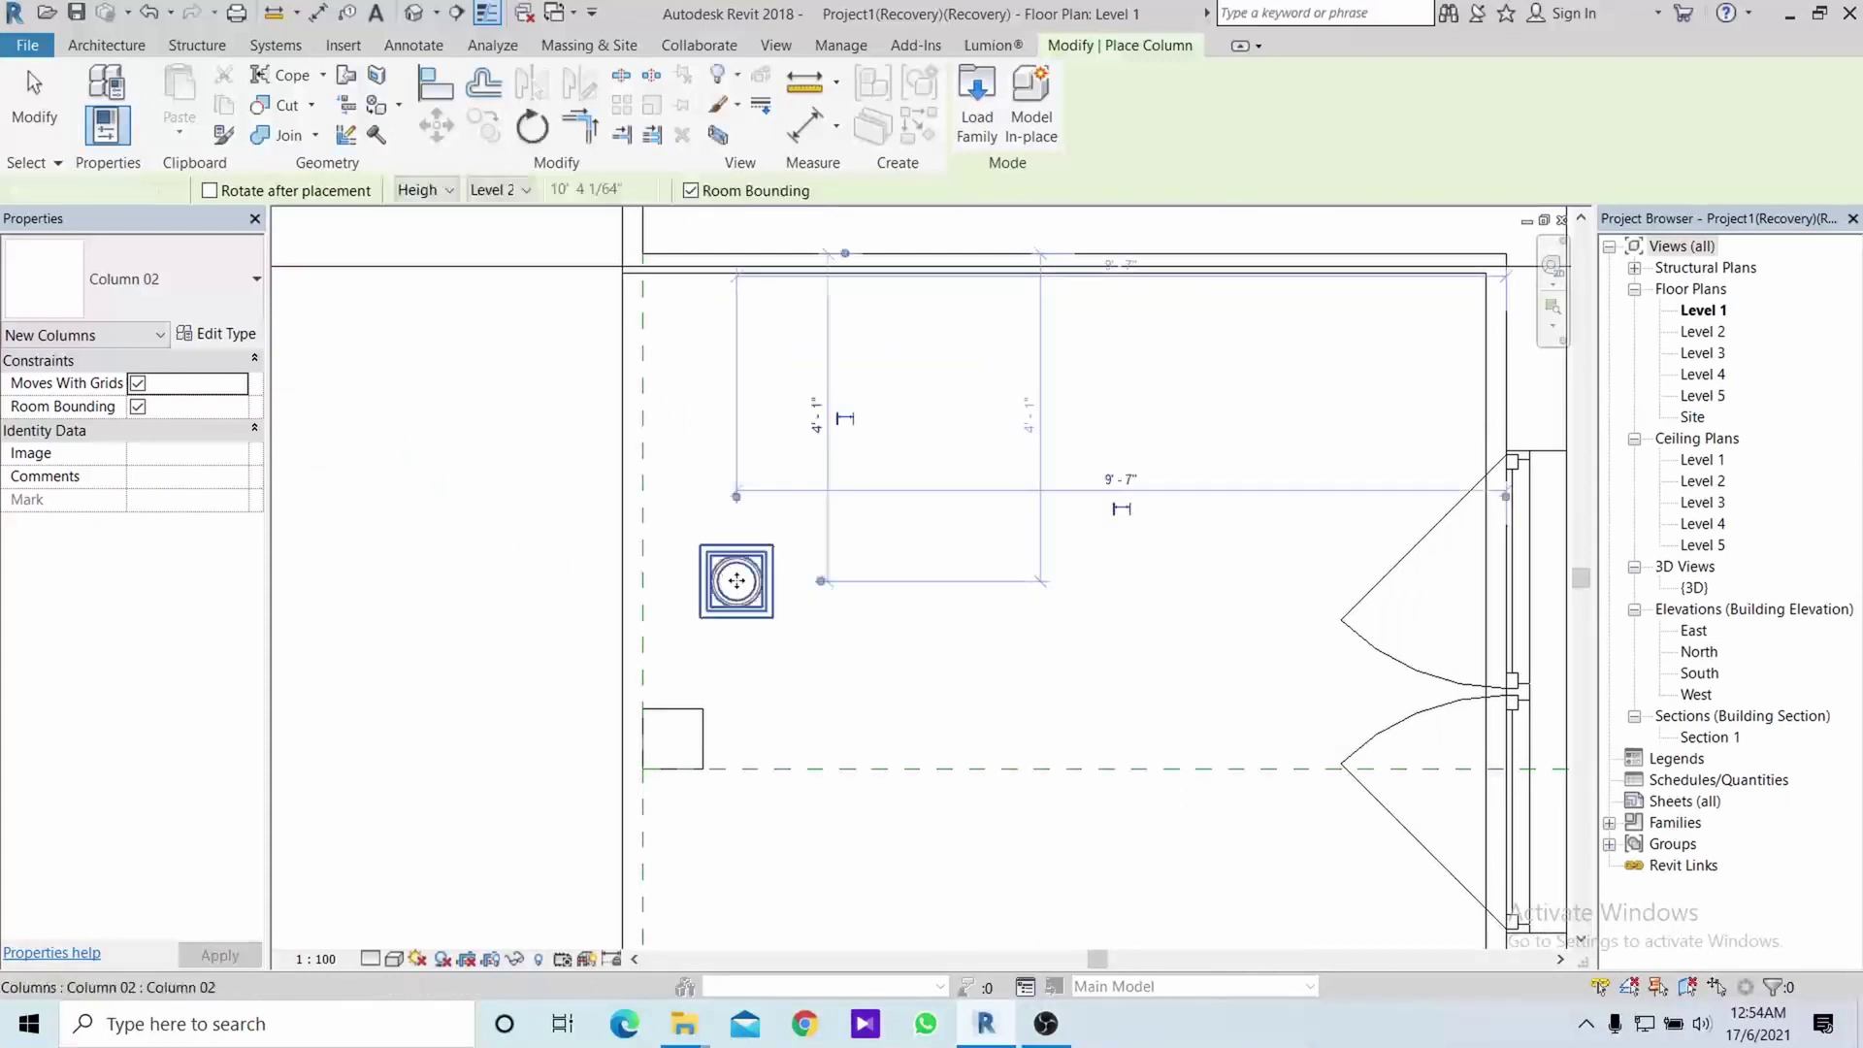
pyautogui.press('Escape')
pyautogui.press('Escape')
pyautogui.click(693, 716)
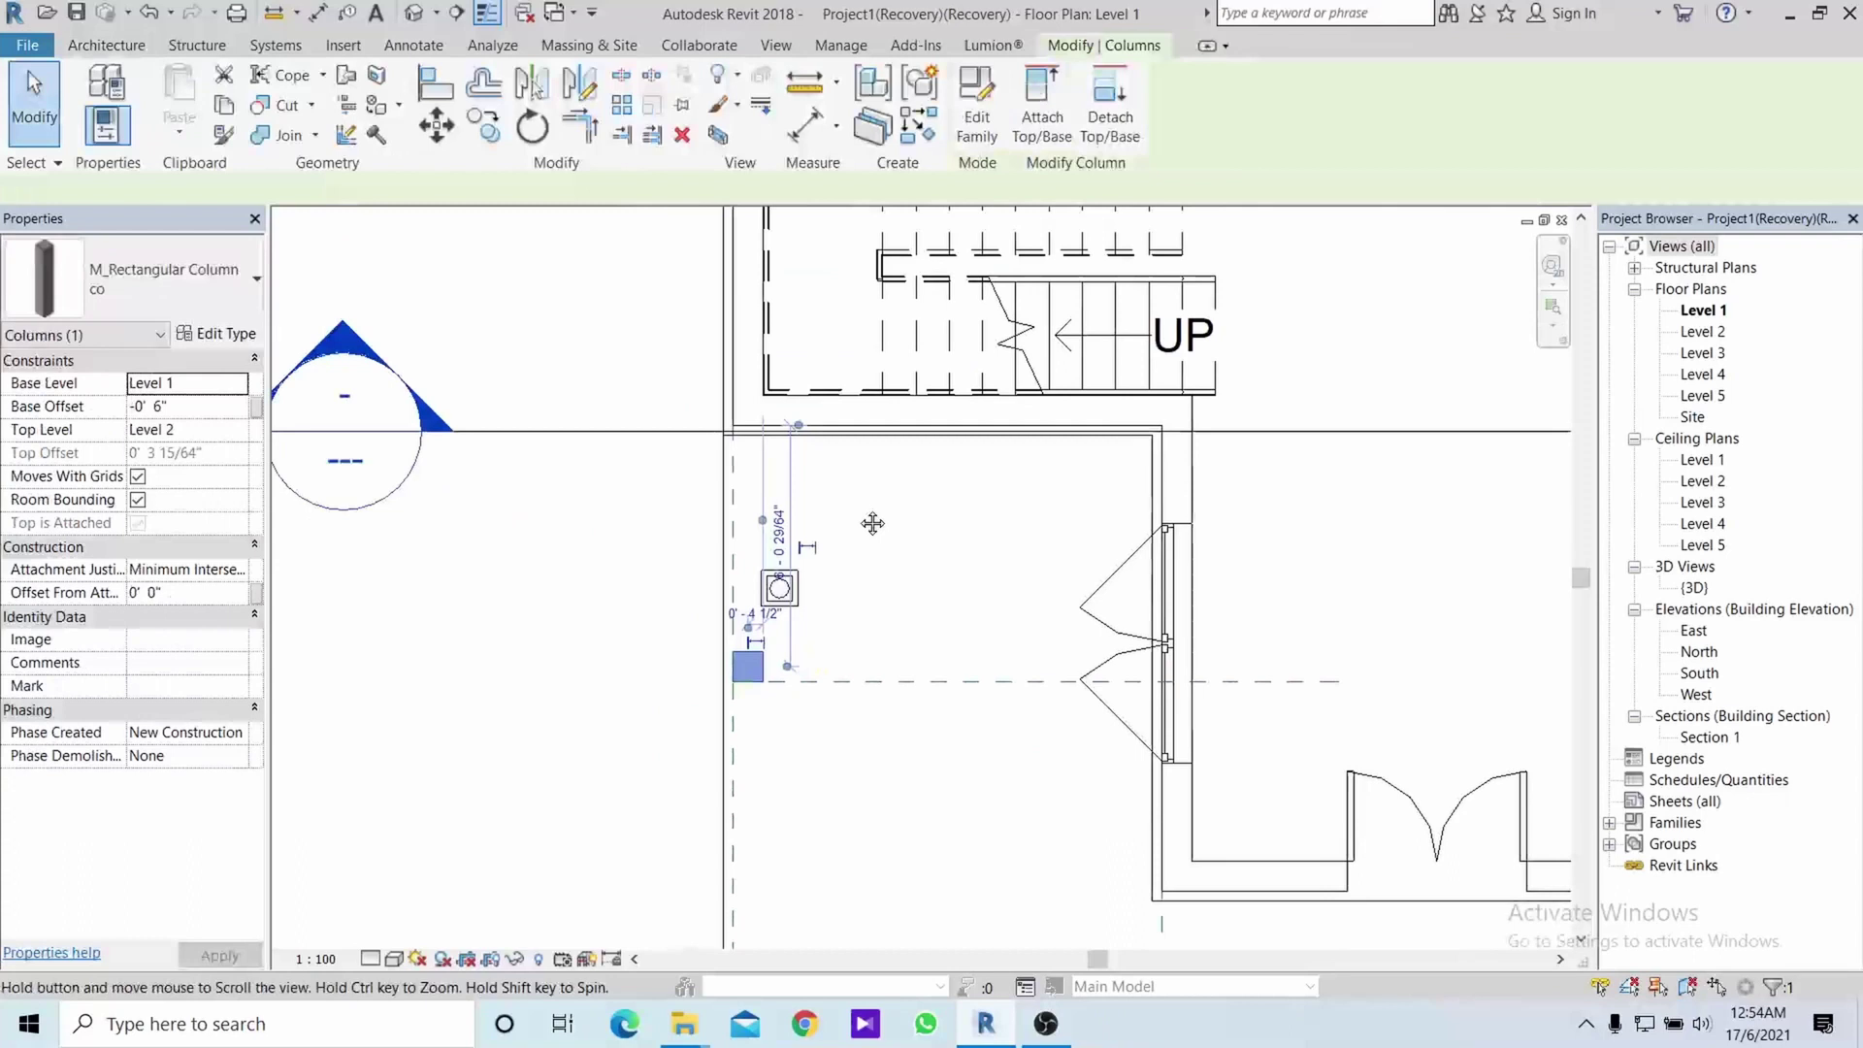
pyautogui.moveTo(871, 523); pyautogui.dragTo(877, 660, button='middle')
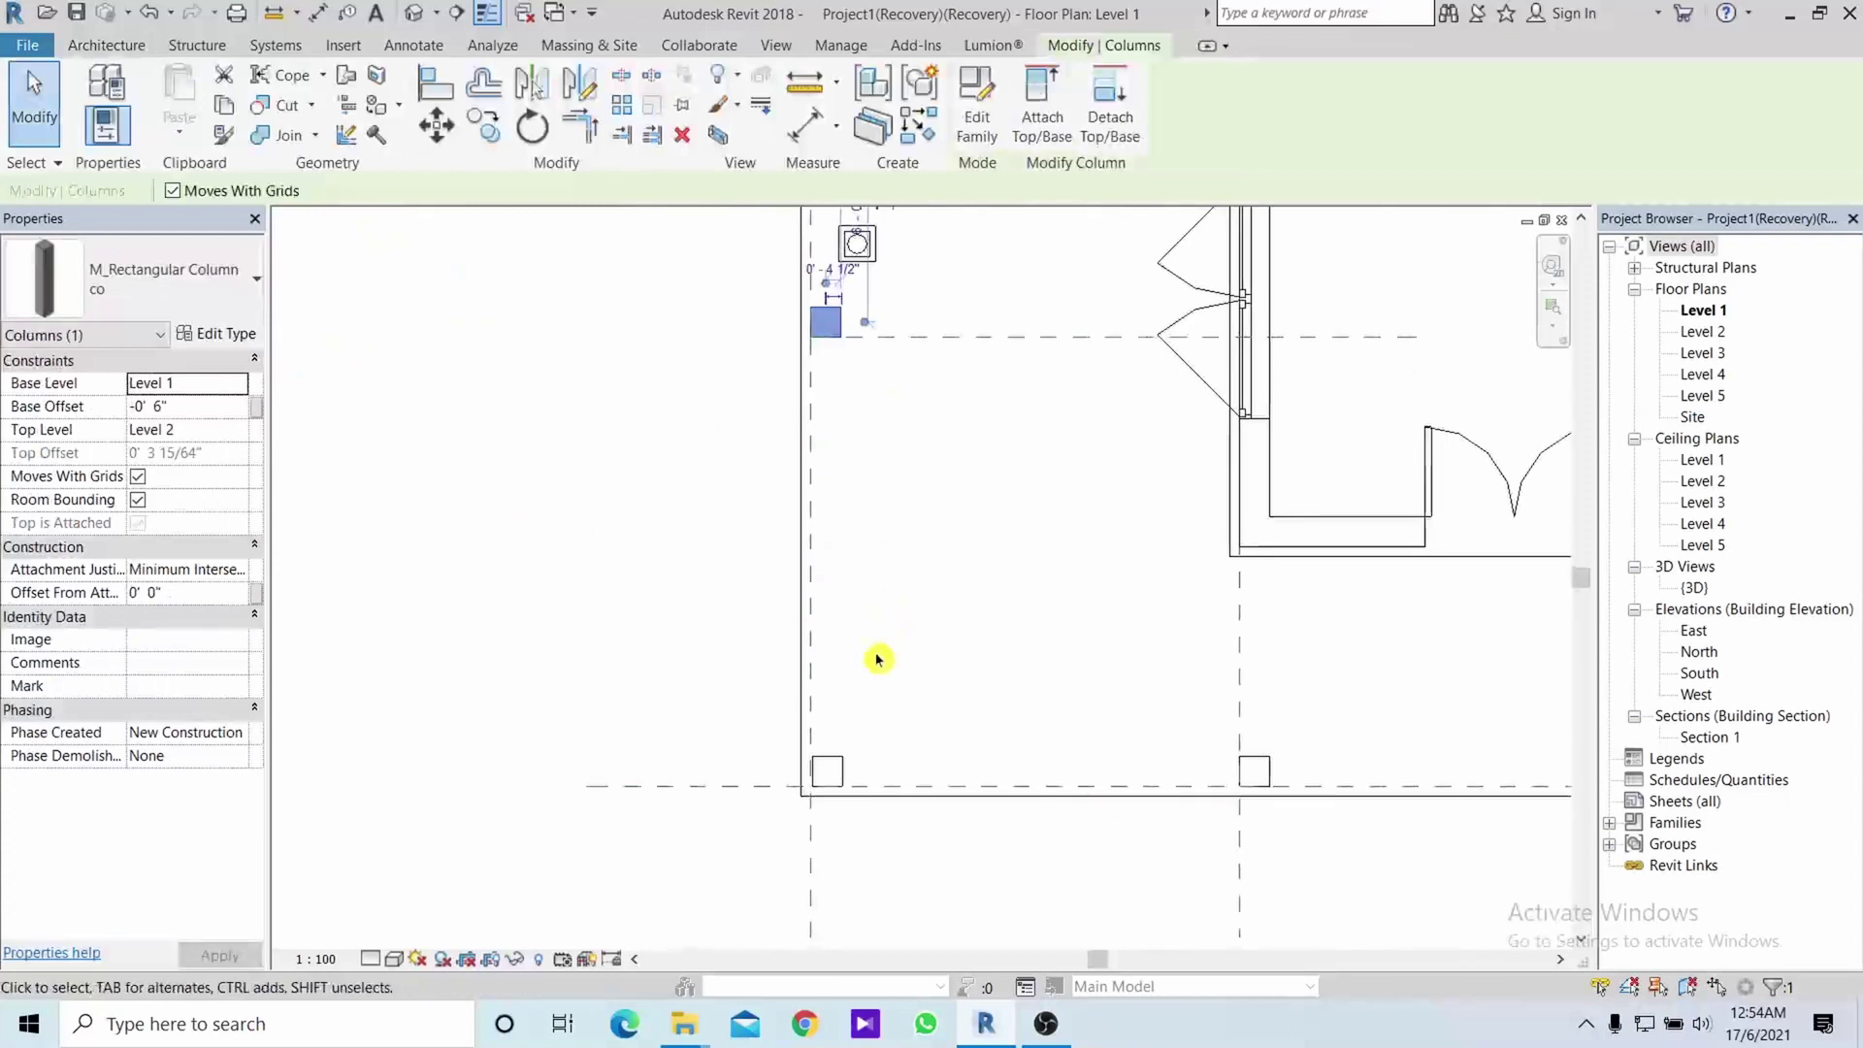
pyautogui.click(872, 746)
pyautogui.scroll(2, 878, 502)
pyautogui.click(873, 240)
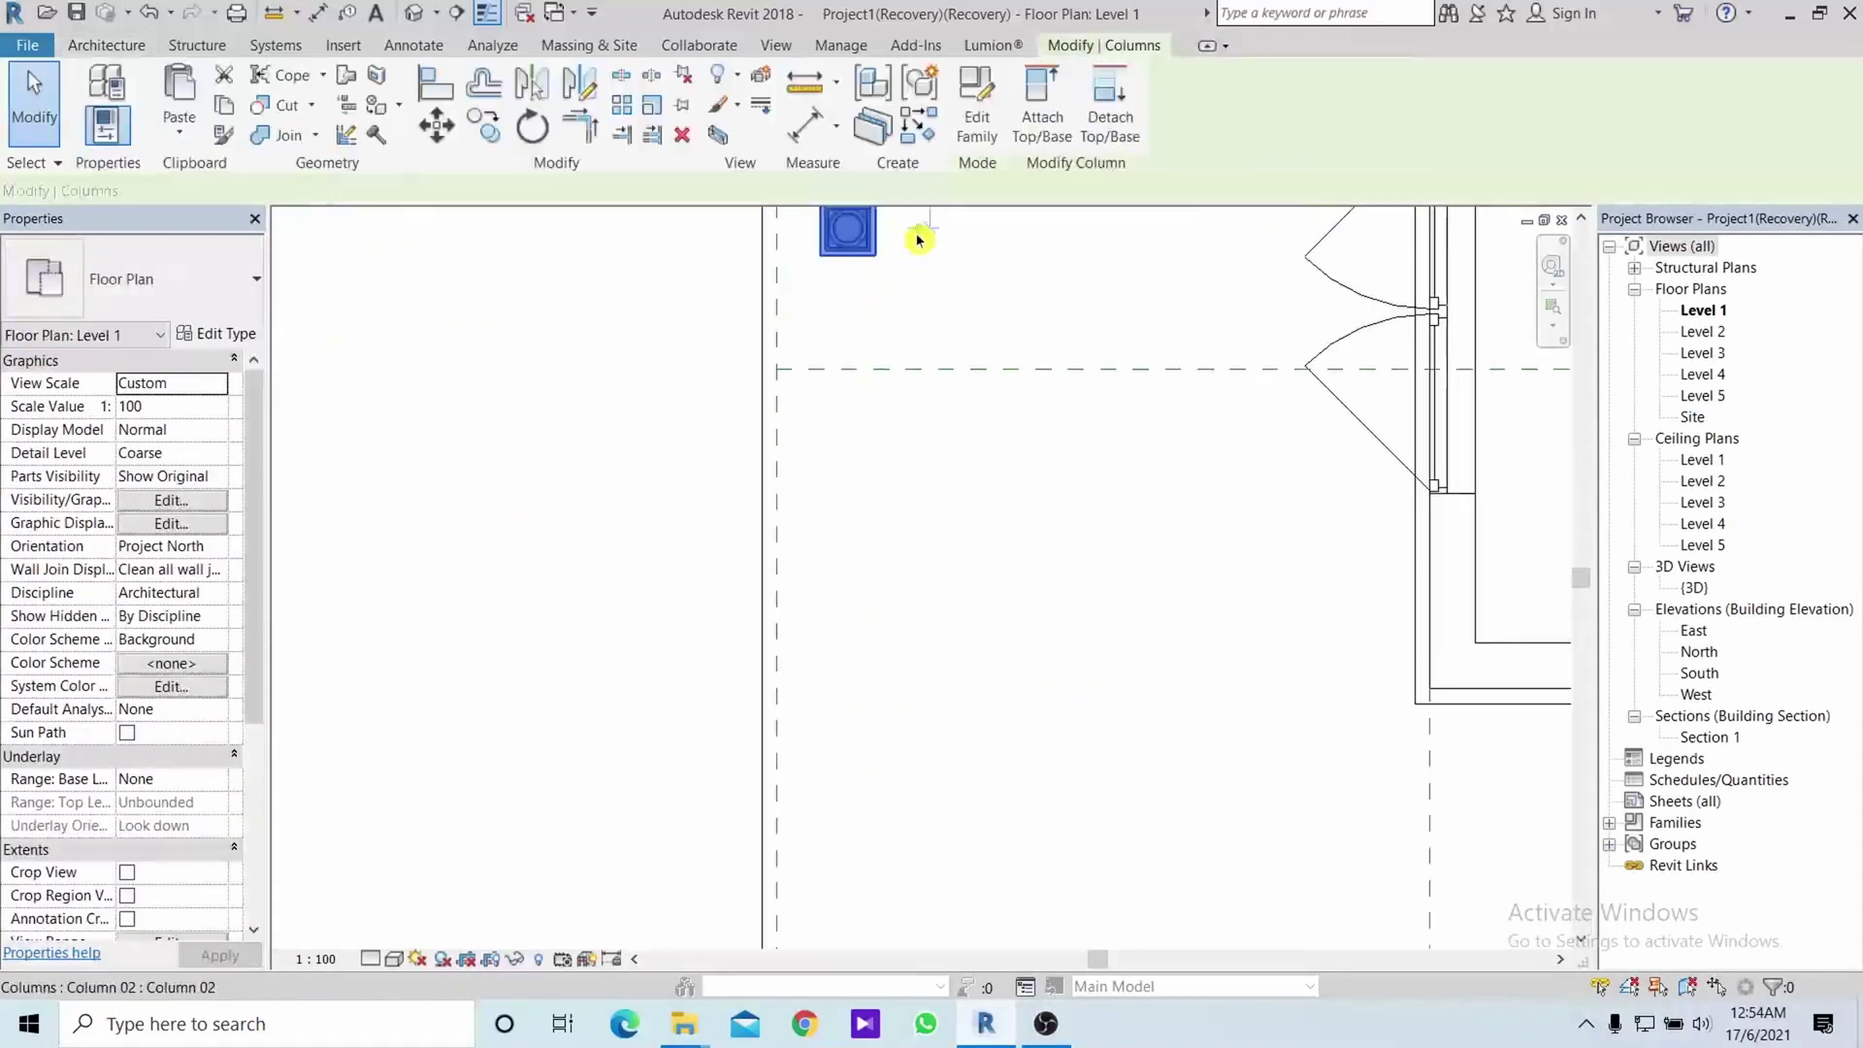
pyautogui.click(799, 267)
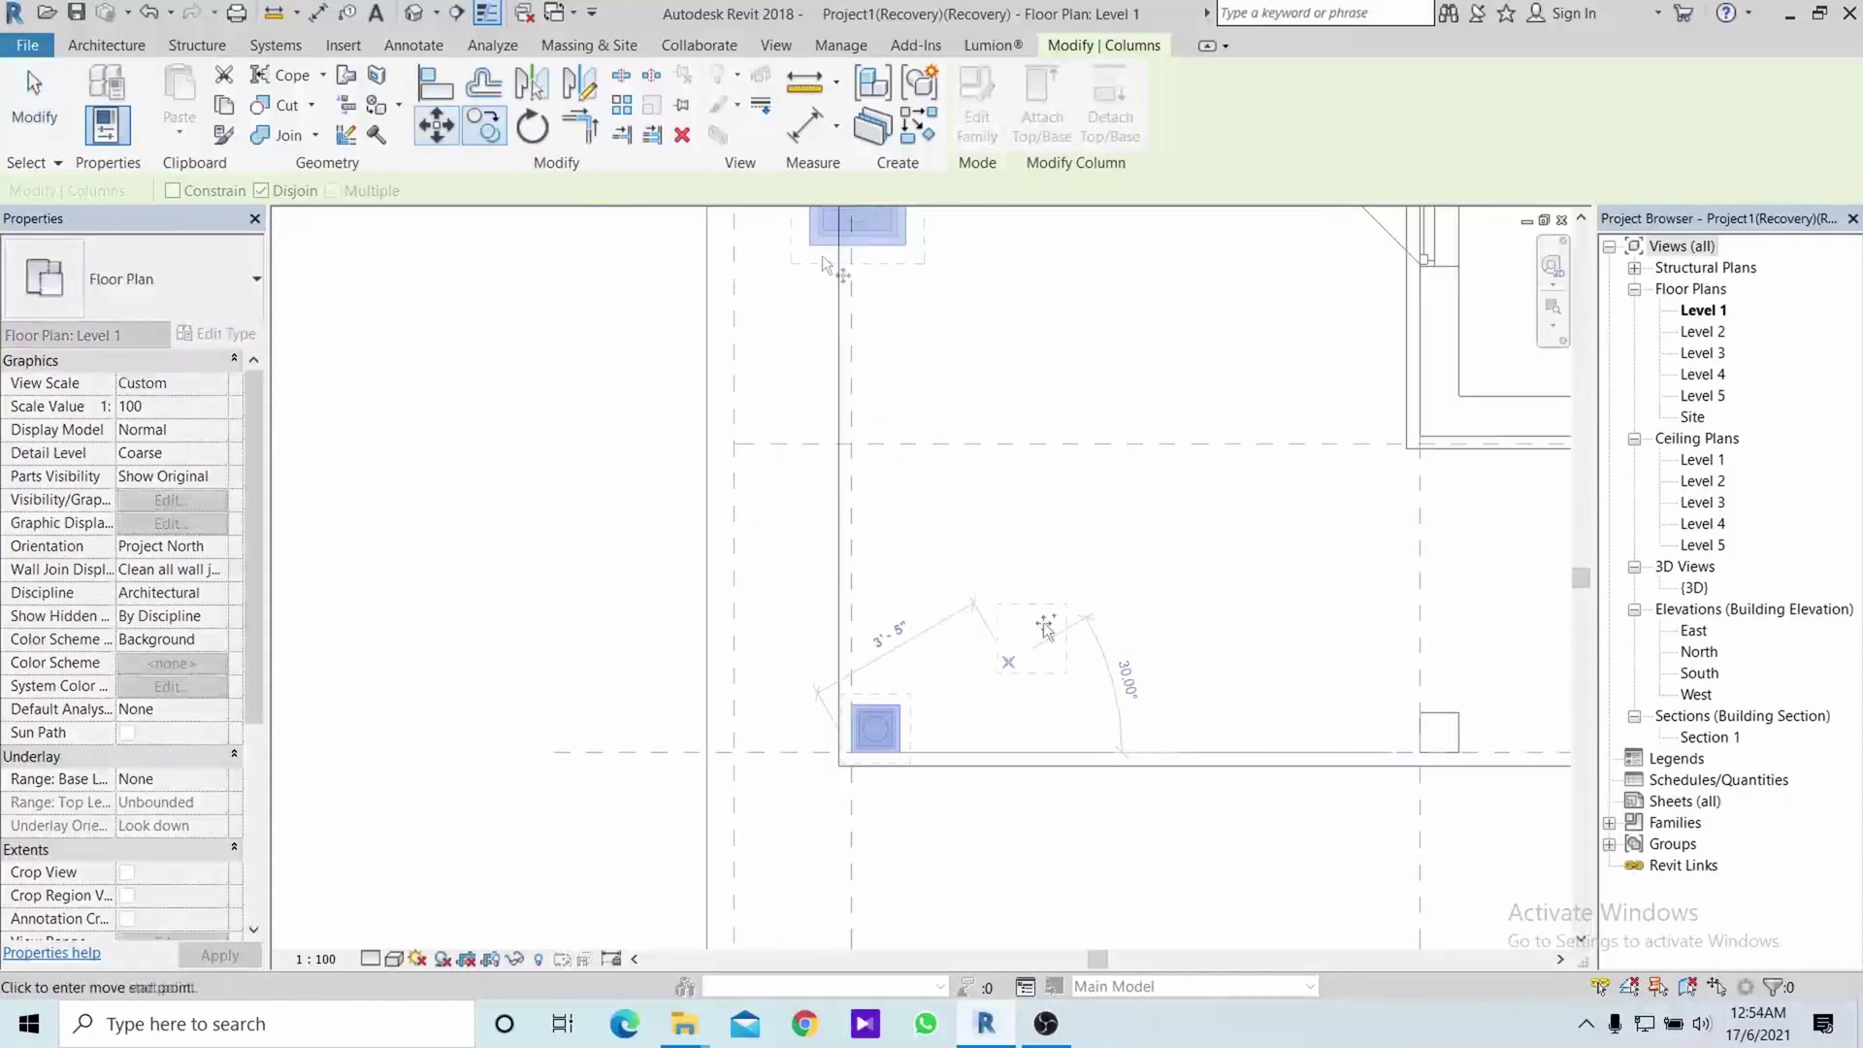
pyautogui.scroll(-3, 823, 255)
pyautogui.moveTo(1041, 522); pyautogui.dragTo(873, 543, button='middle')
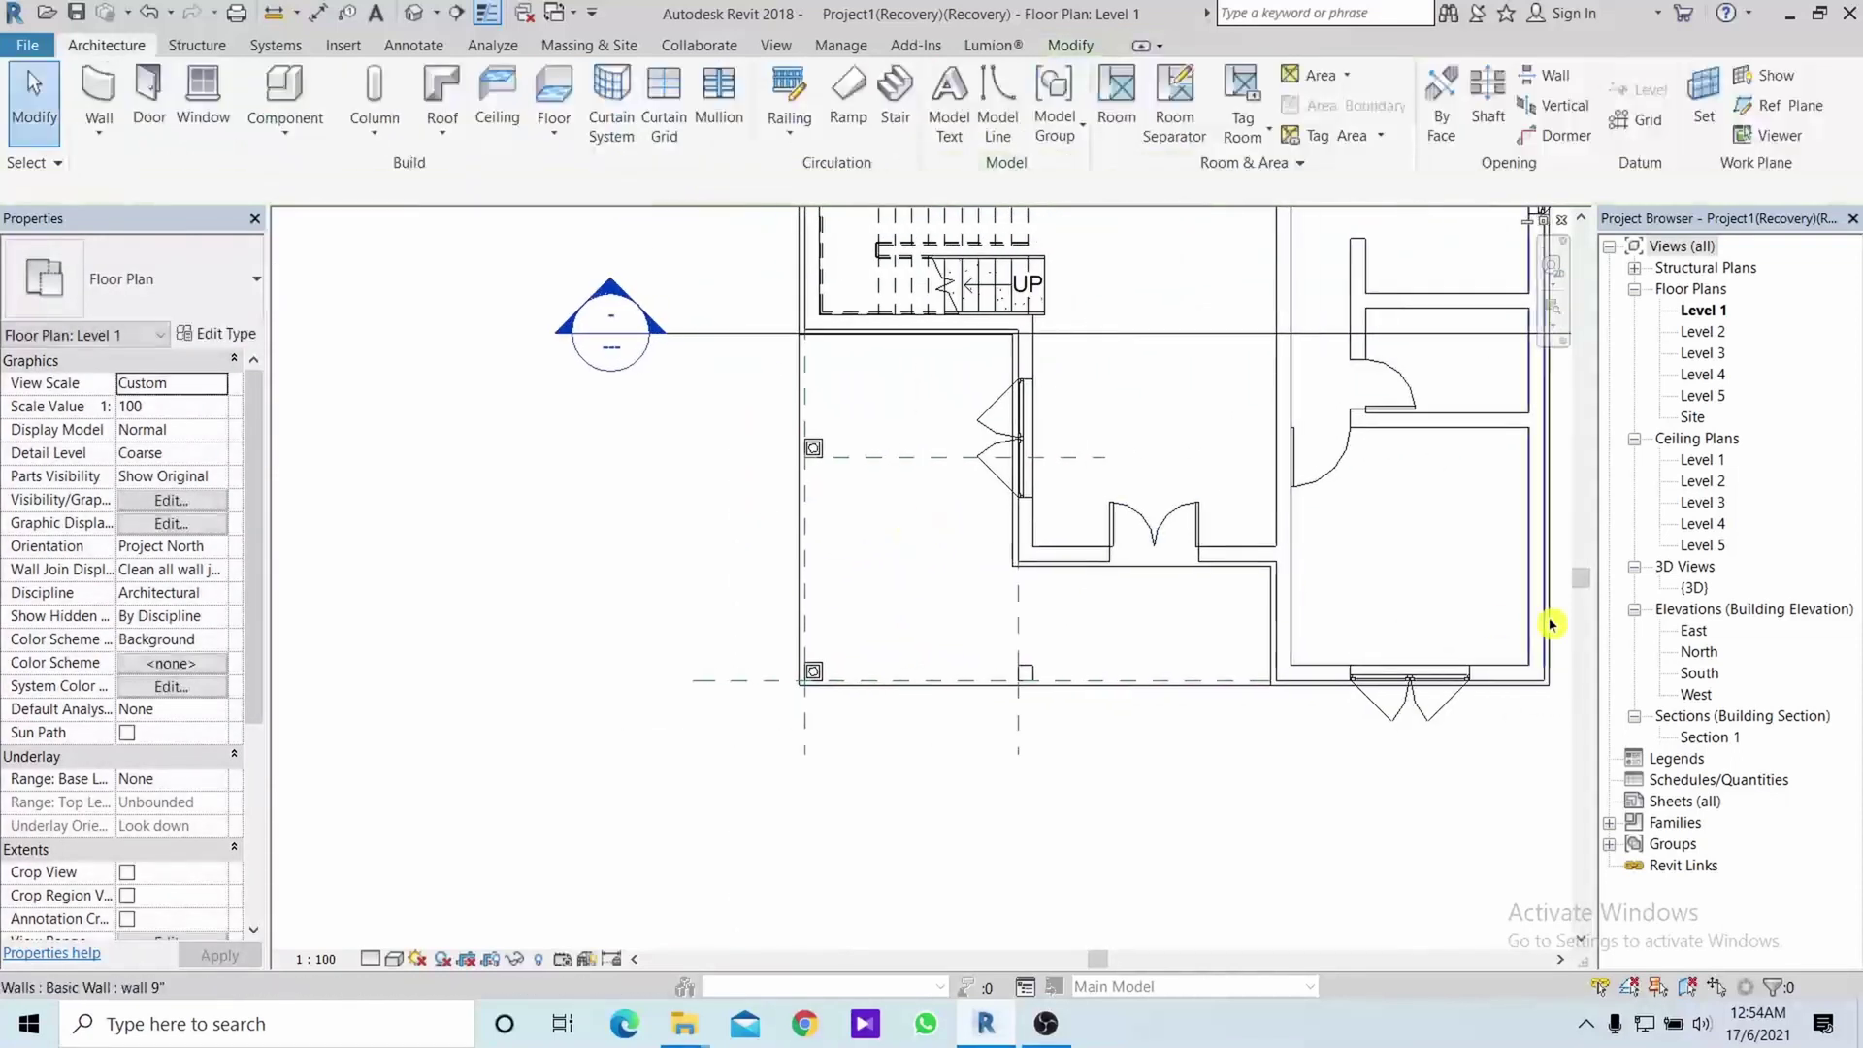
# Review both porch Column 02 columns in the house's 3D view, then open Column 02 for editing
pyautogui.doubleClick(1694, 589)
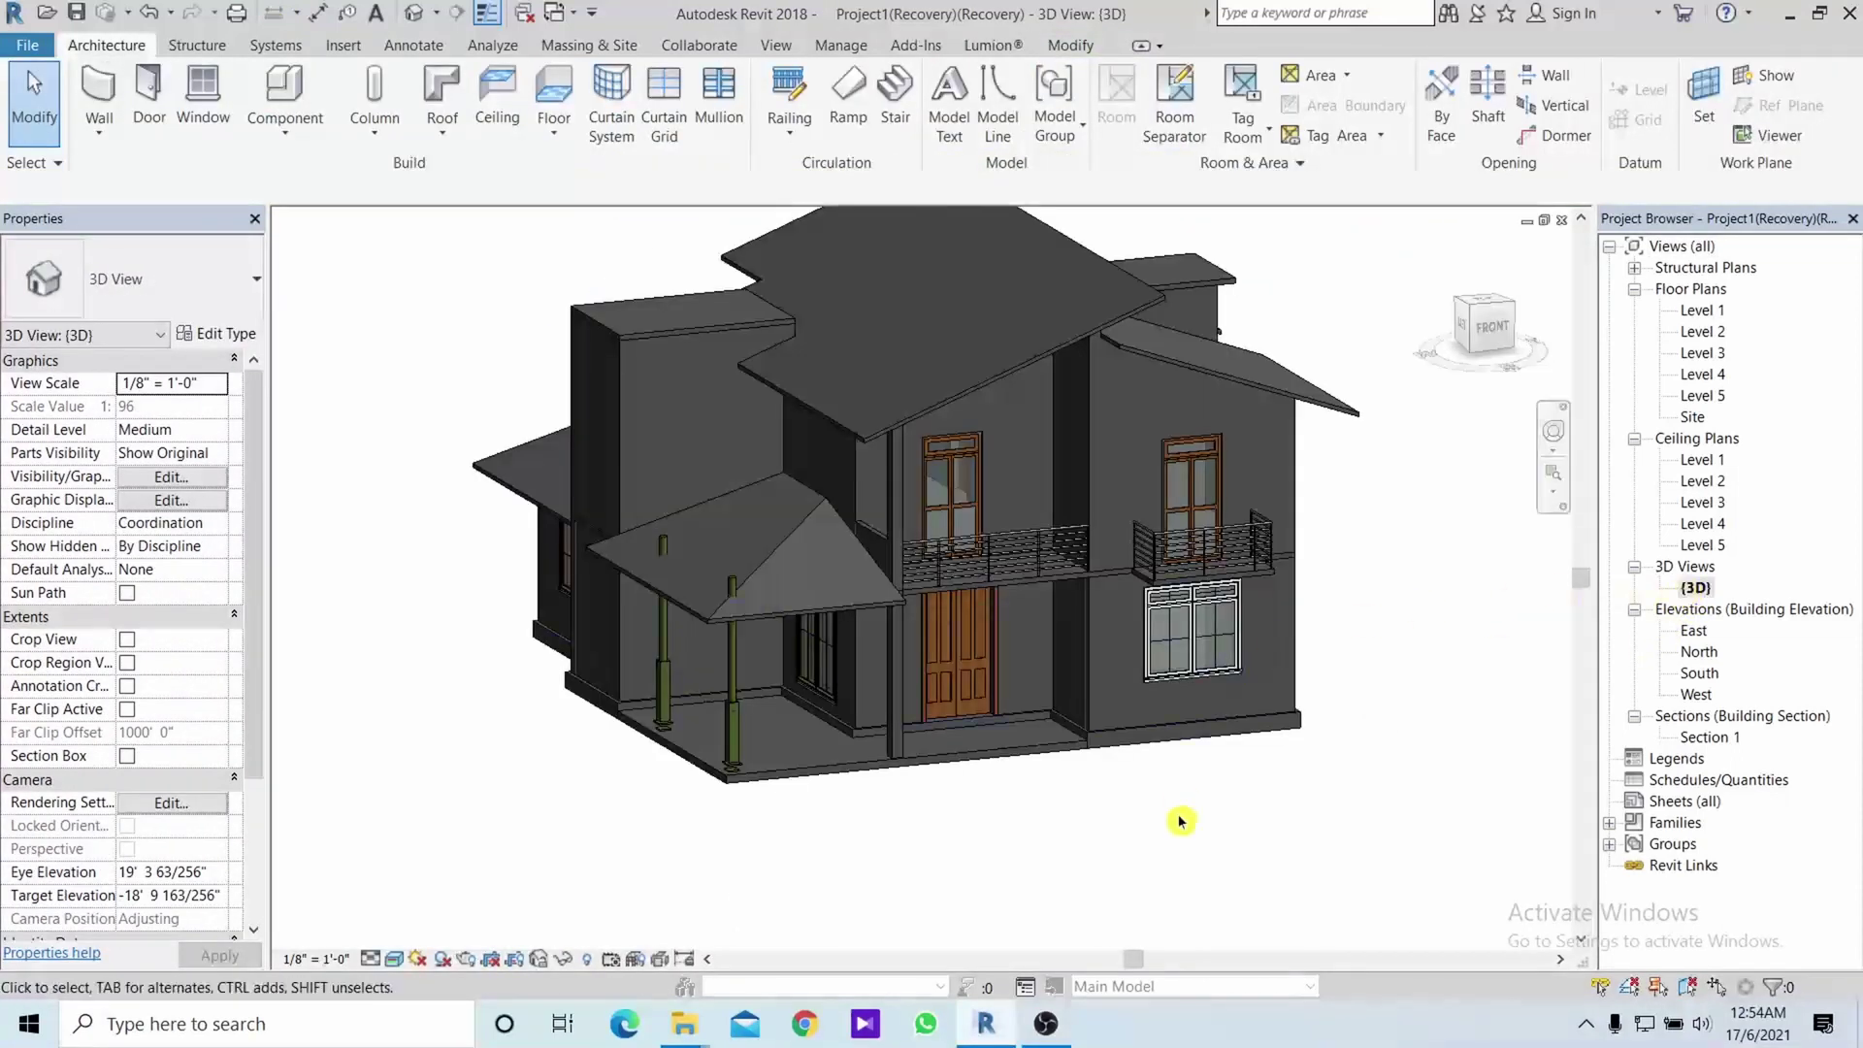
pyautogui.scroll(3, 707, 749)
pyautogui.scroll(2, 701, 619)
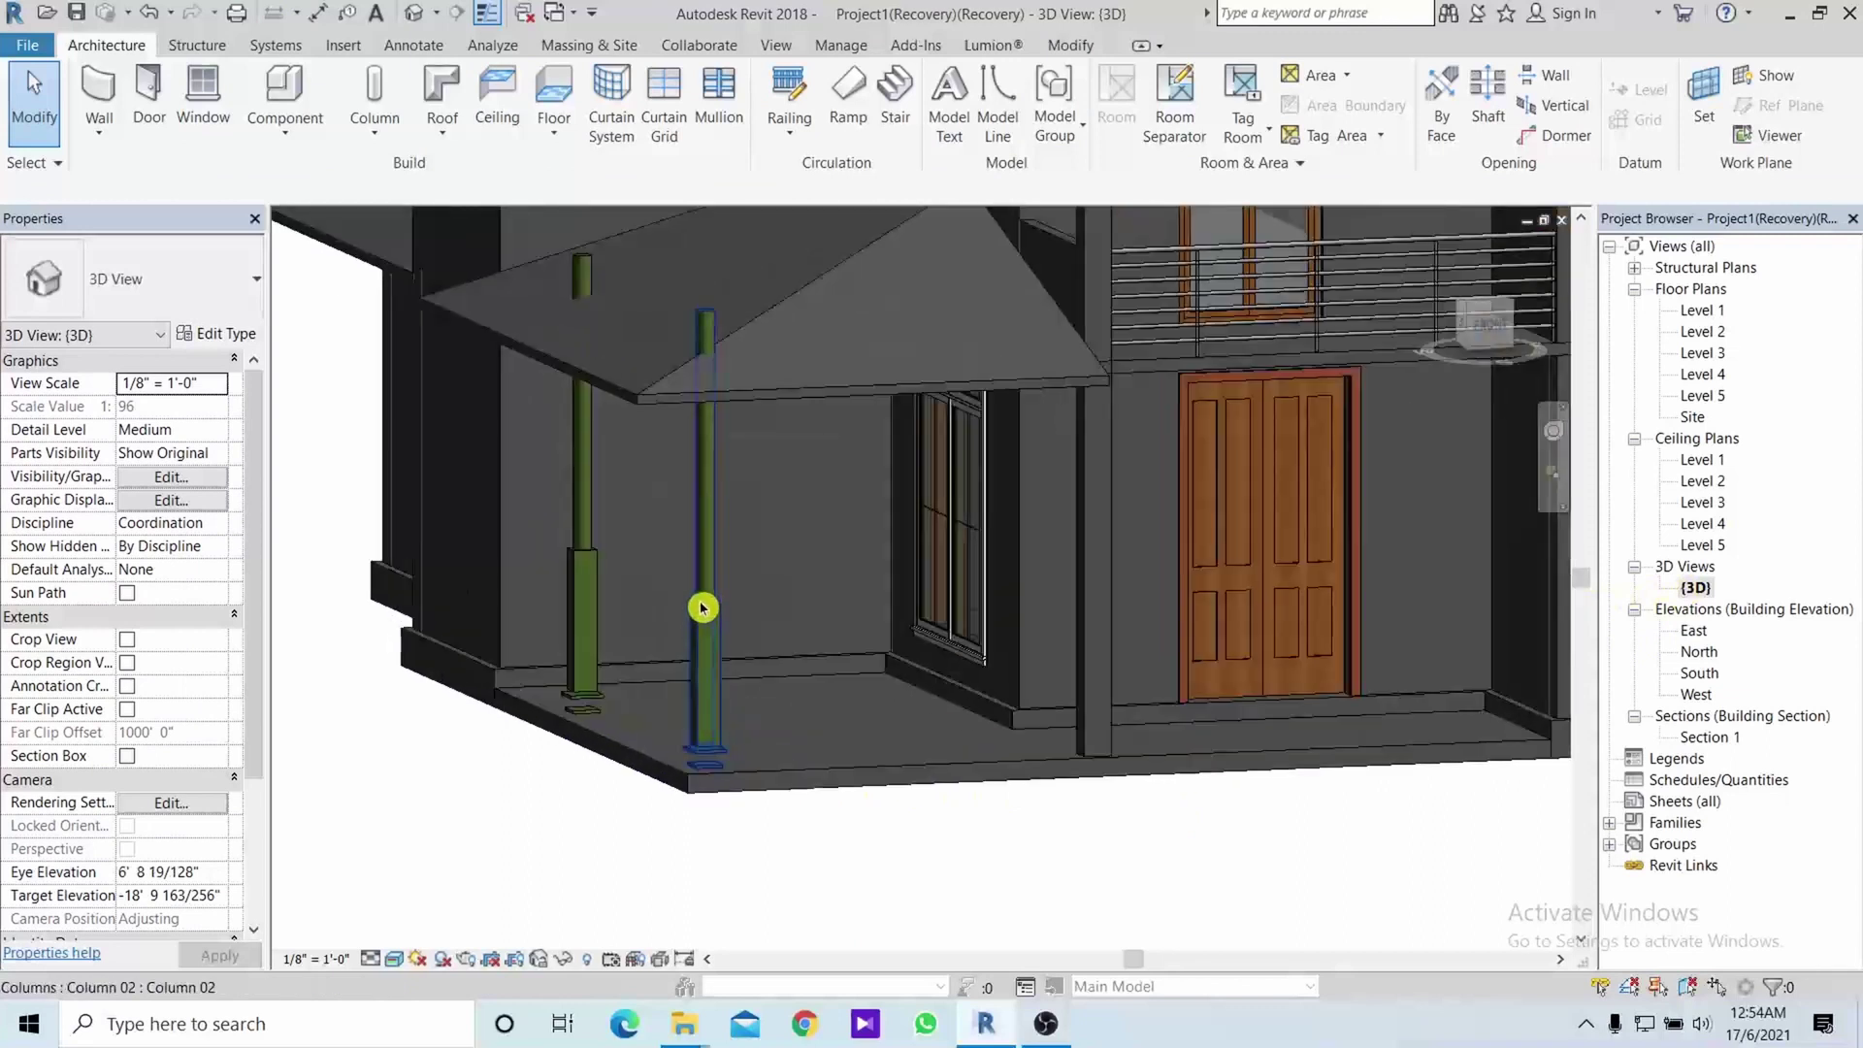
pyautogui.click(703, 608)
pyautogui.keyDown('ctrl'); pyautogui.click(590, 555); pyautogui.keyUp('ctrl')
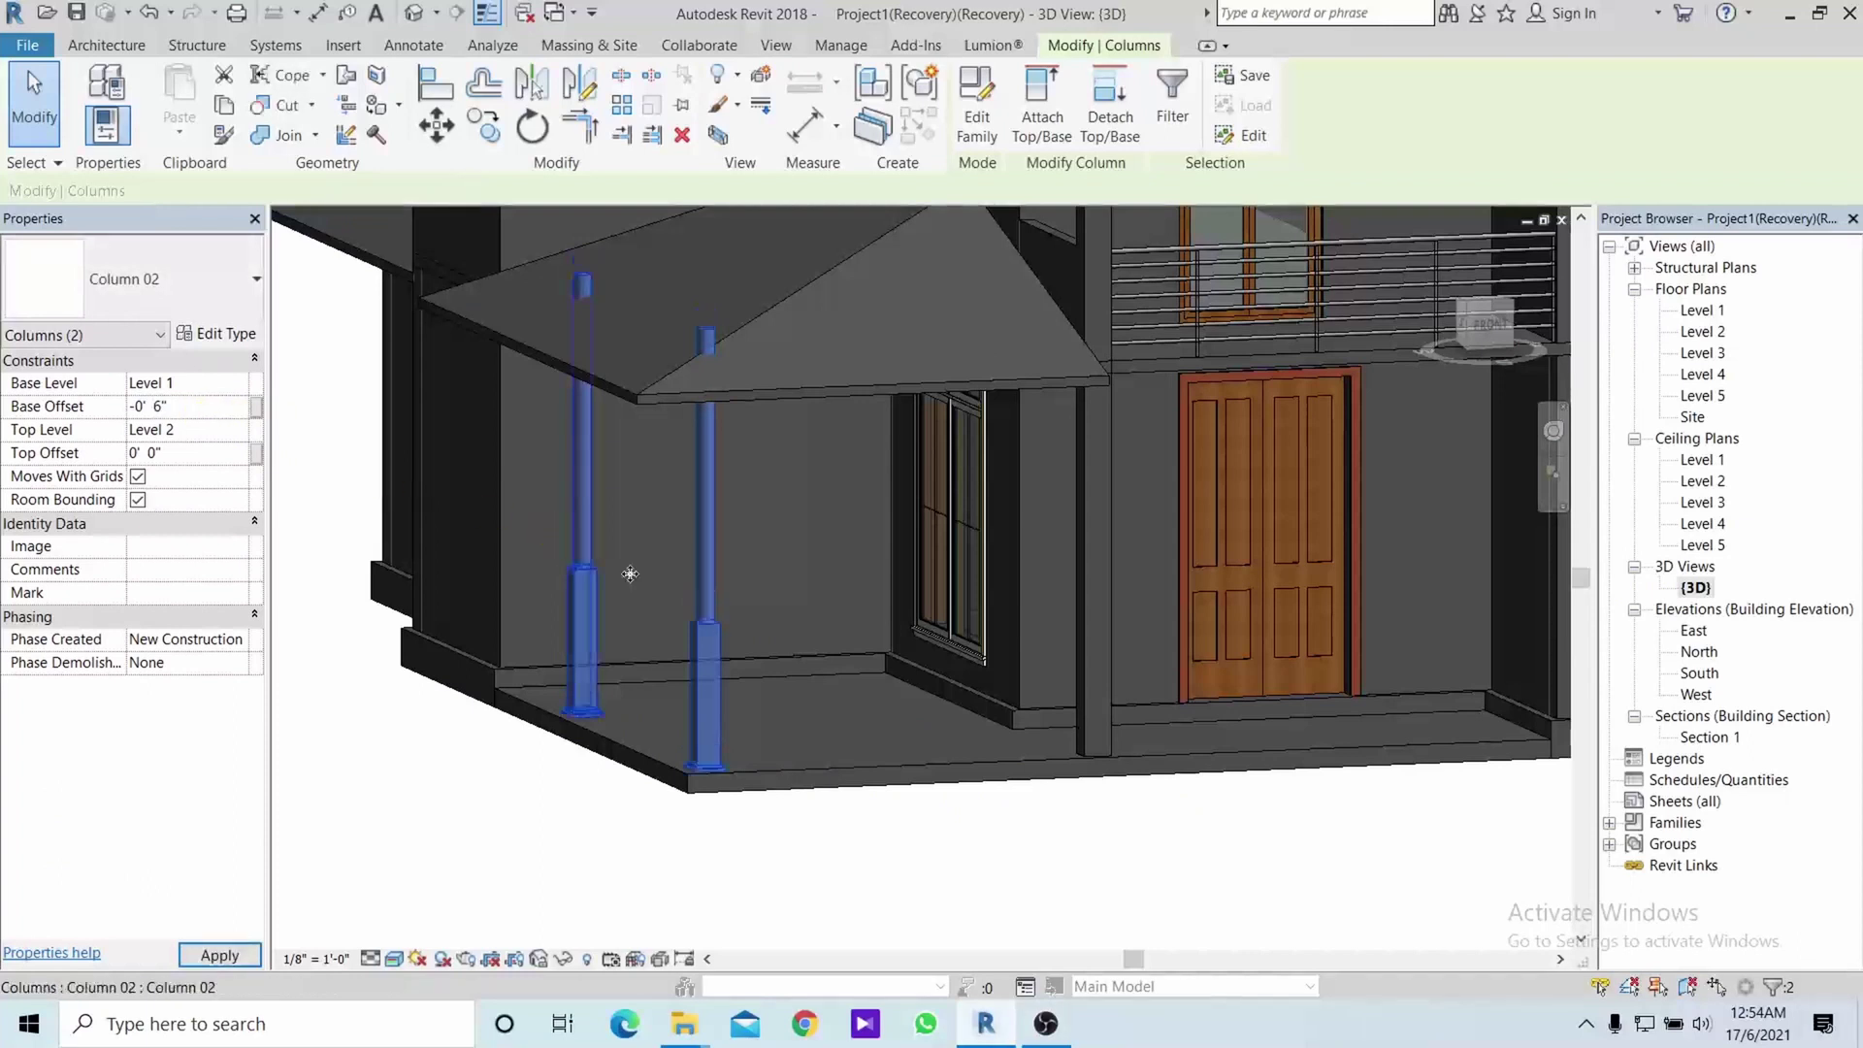
pyautogui.click(887, 870)
pyautogui.moveTo(885, 871)
pyautogui.keyDown('shift'); pyautogui.mouseDown(button='middle')
pyautogui.moveTo(624, 860)
pyautogui.moveTo(822, 880)
pyautogui.mouseUp(button='middle'); pyautogui.keyUp('shift')
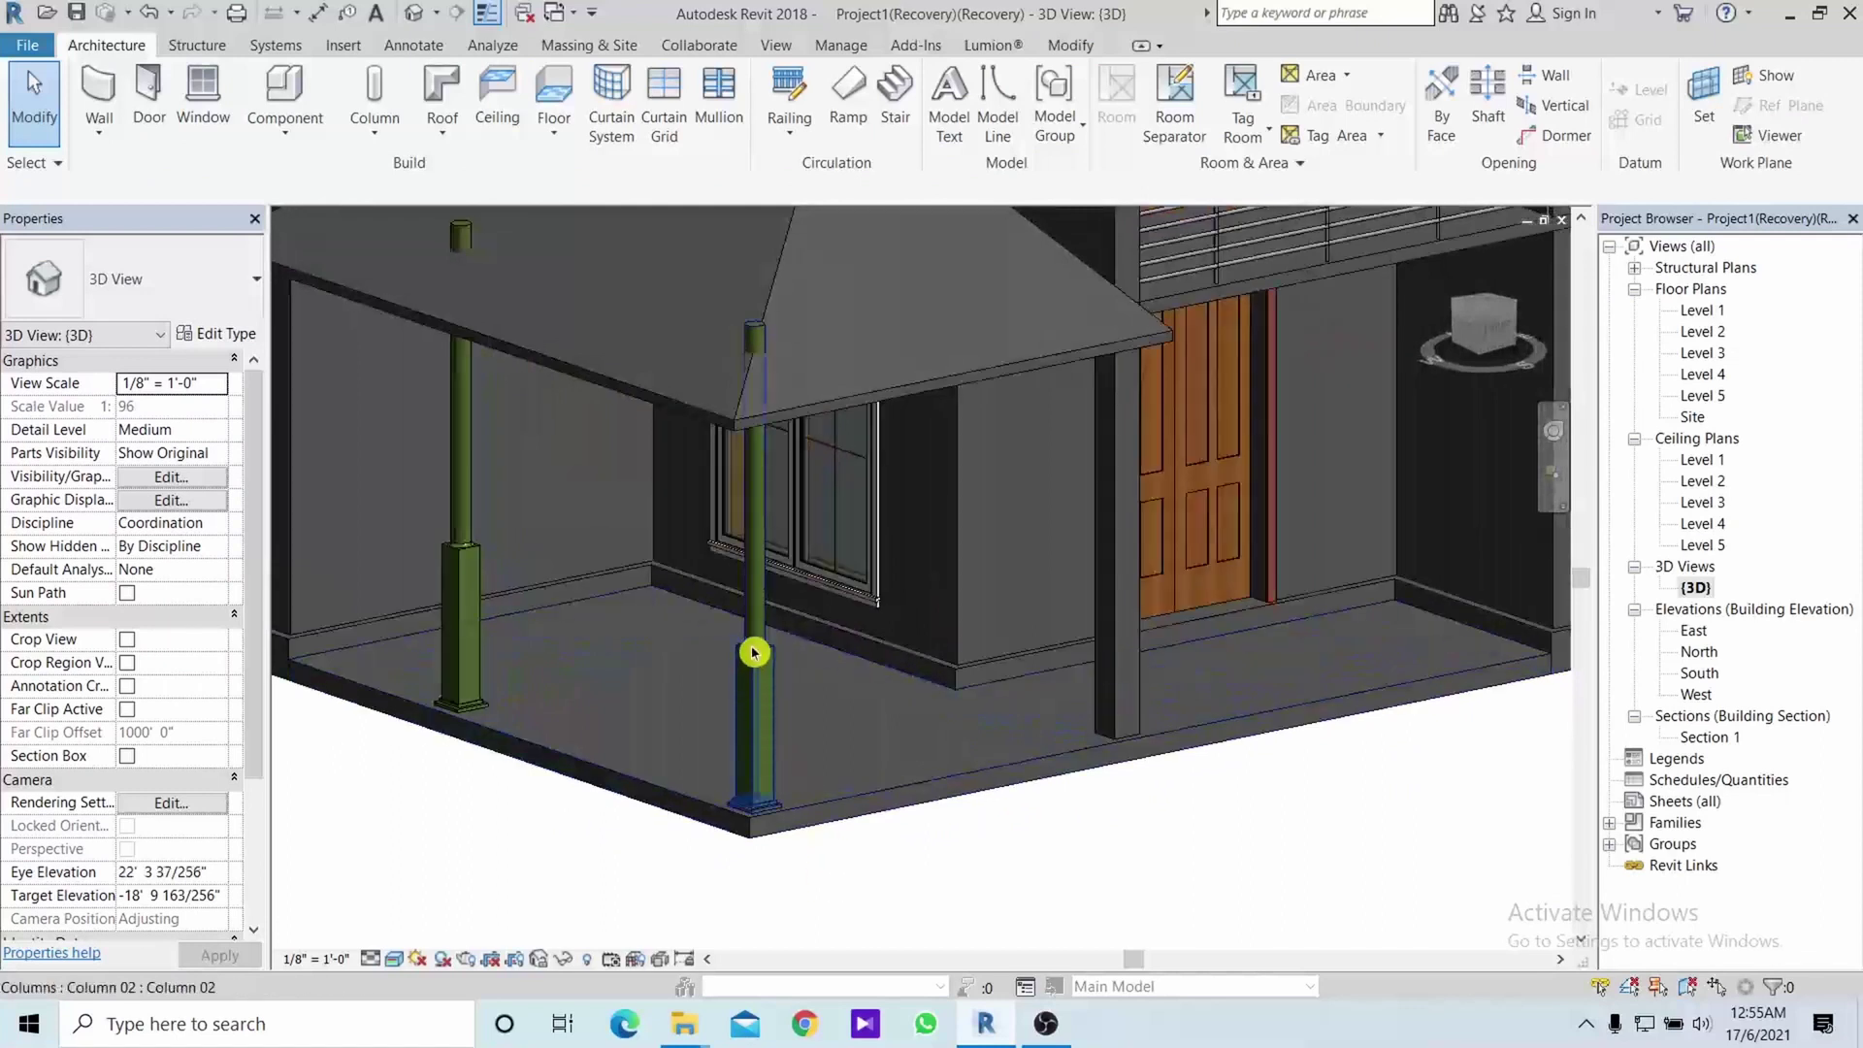
pyautogui.scroll(5, 752, 644)
pyautogui.moveTo(657, 569); pyautogui.dragTo(711, 751, button='middle')
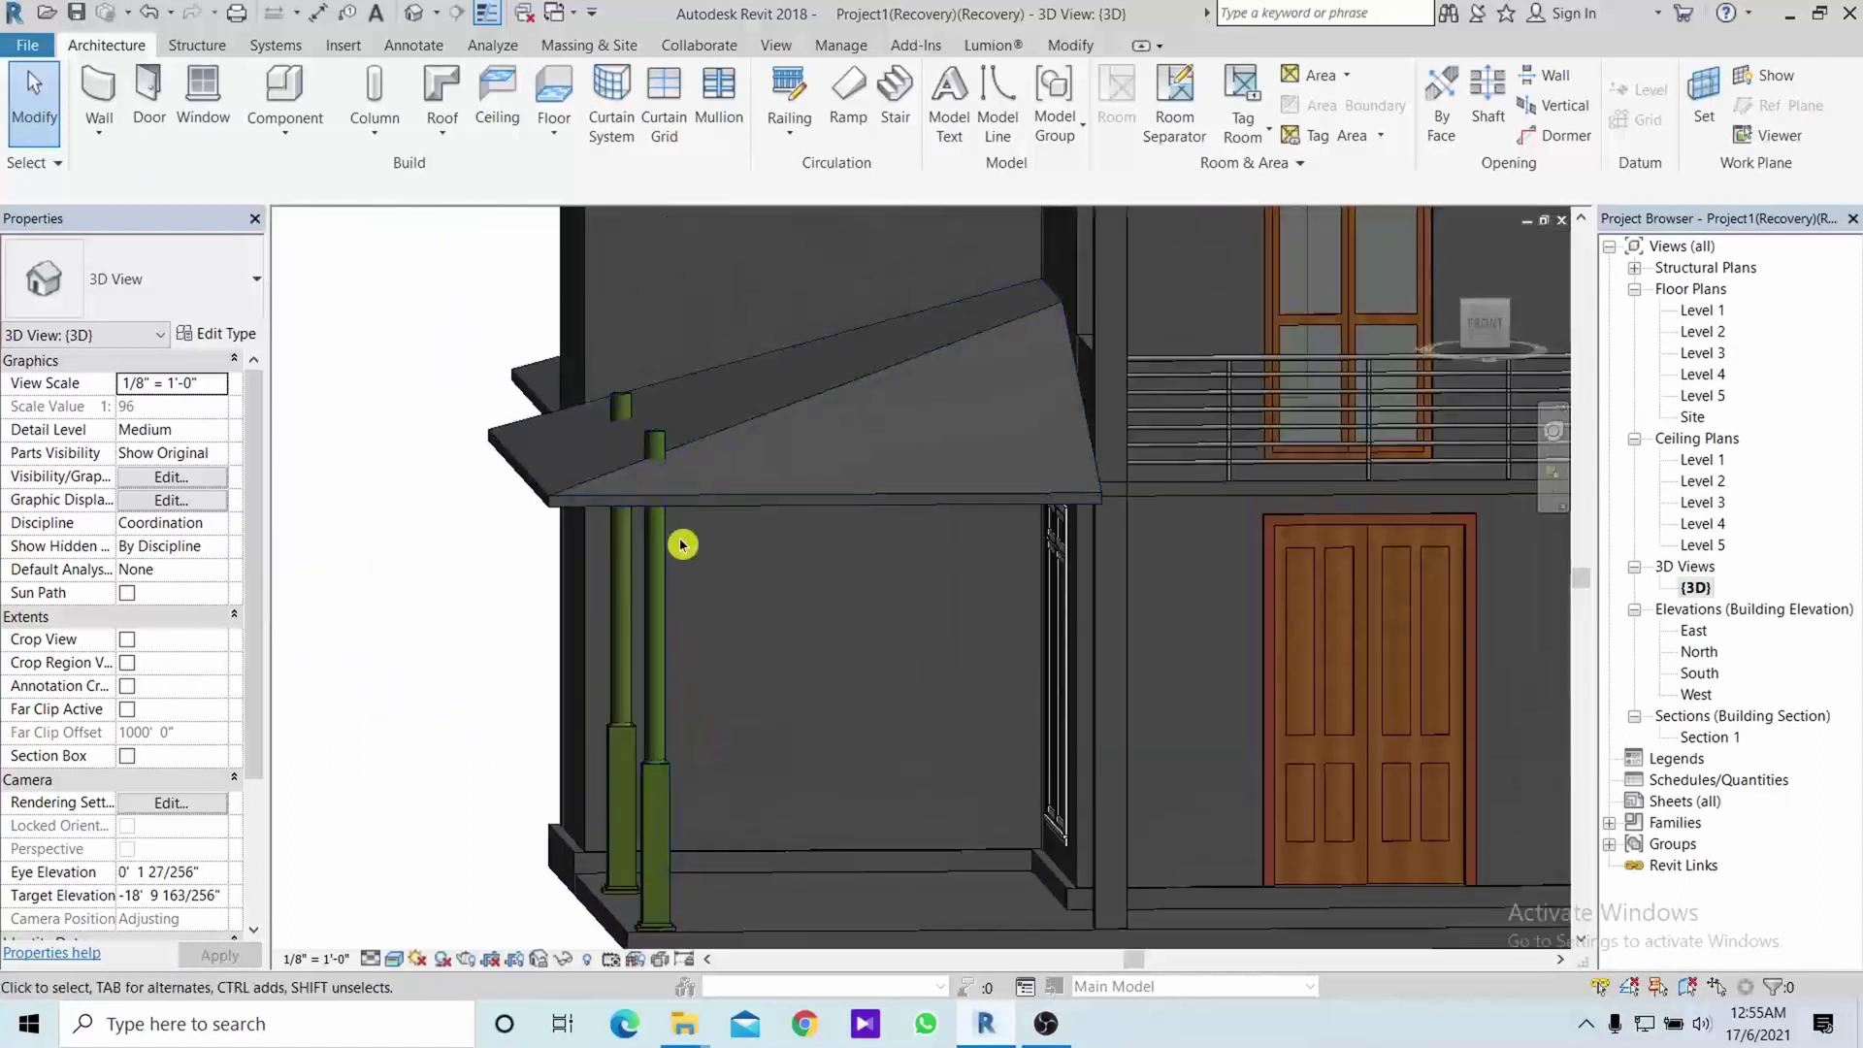
pyautogui.doubleClick(659, 620)
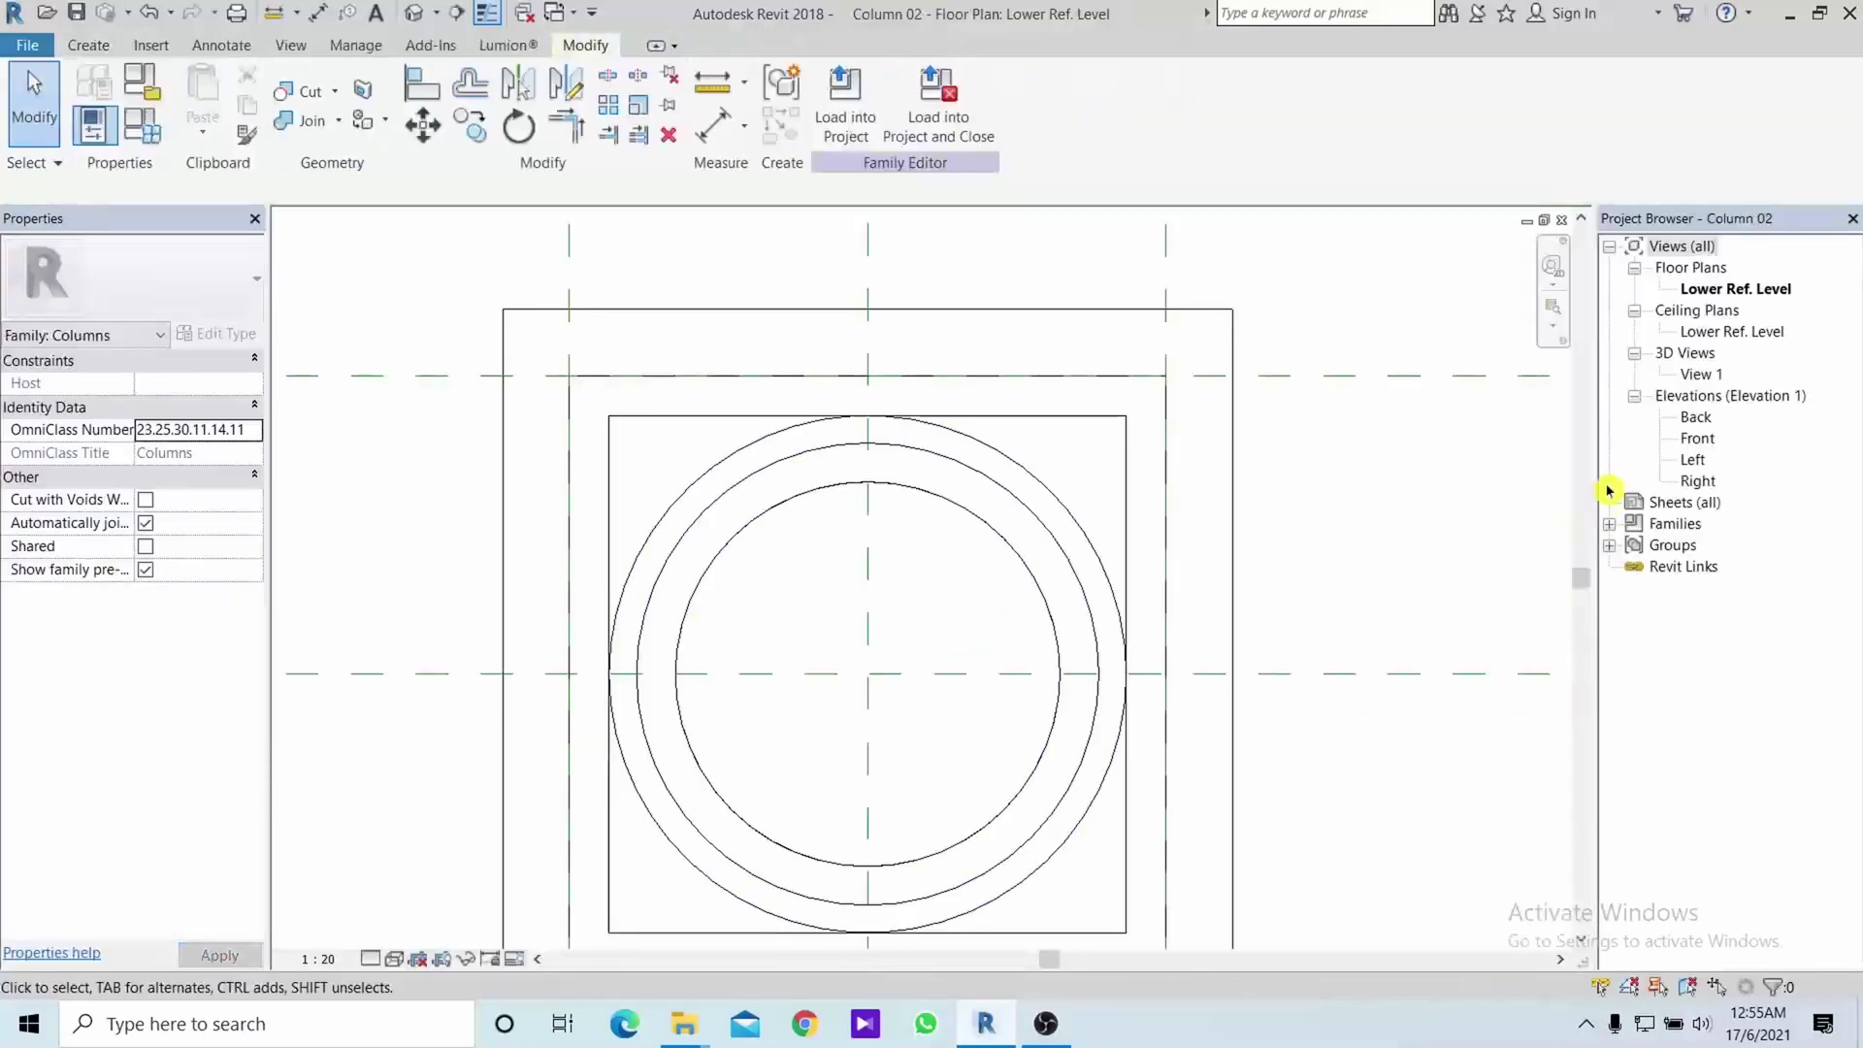
# In the Back elevation, set Upper Ref Level to 3150, snap the column top to it, and reload
pyautogui.doubleClick(1695, 418)
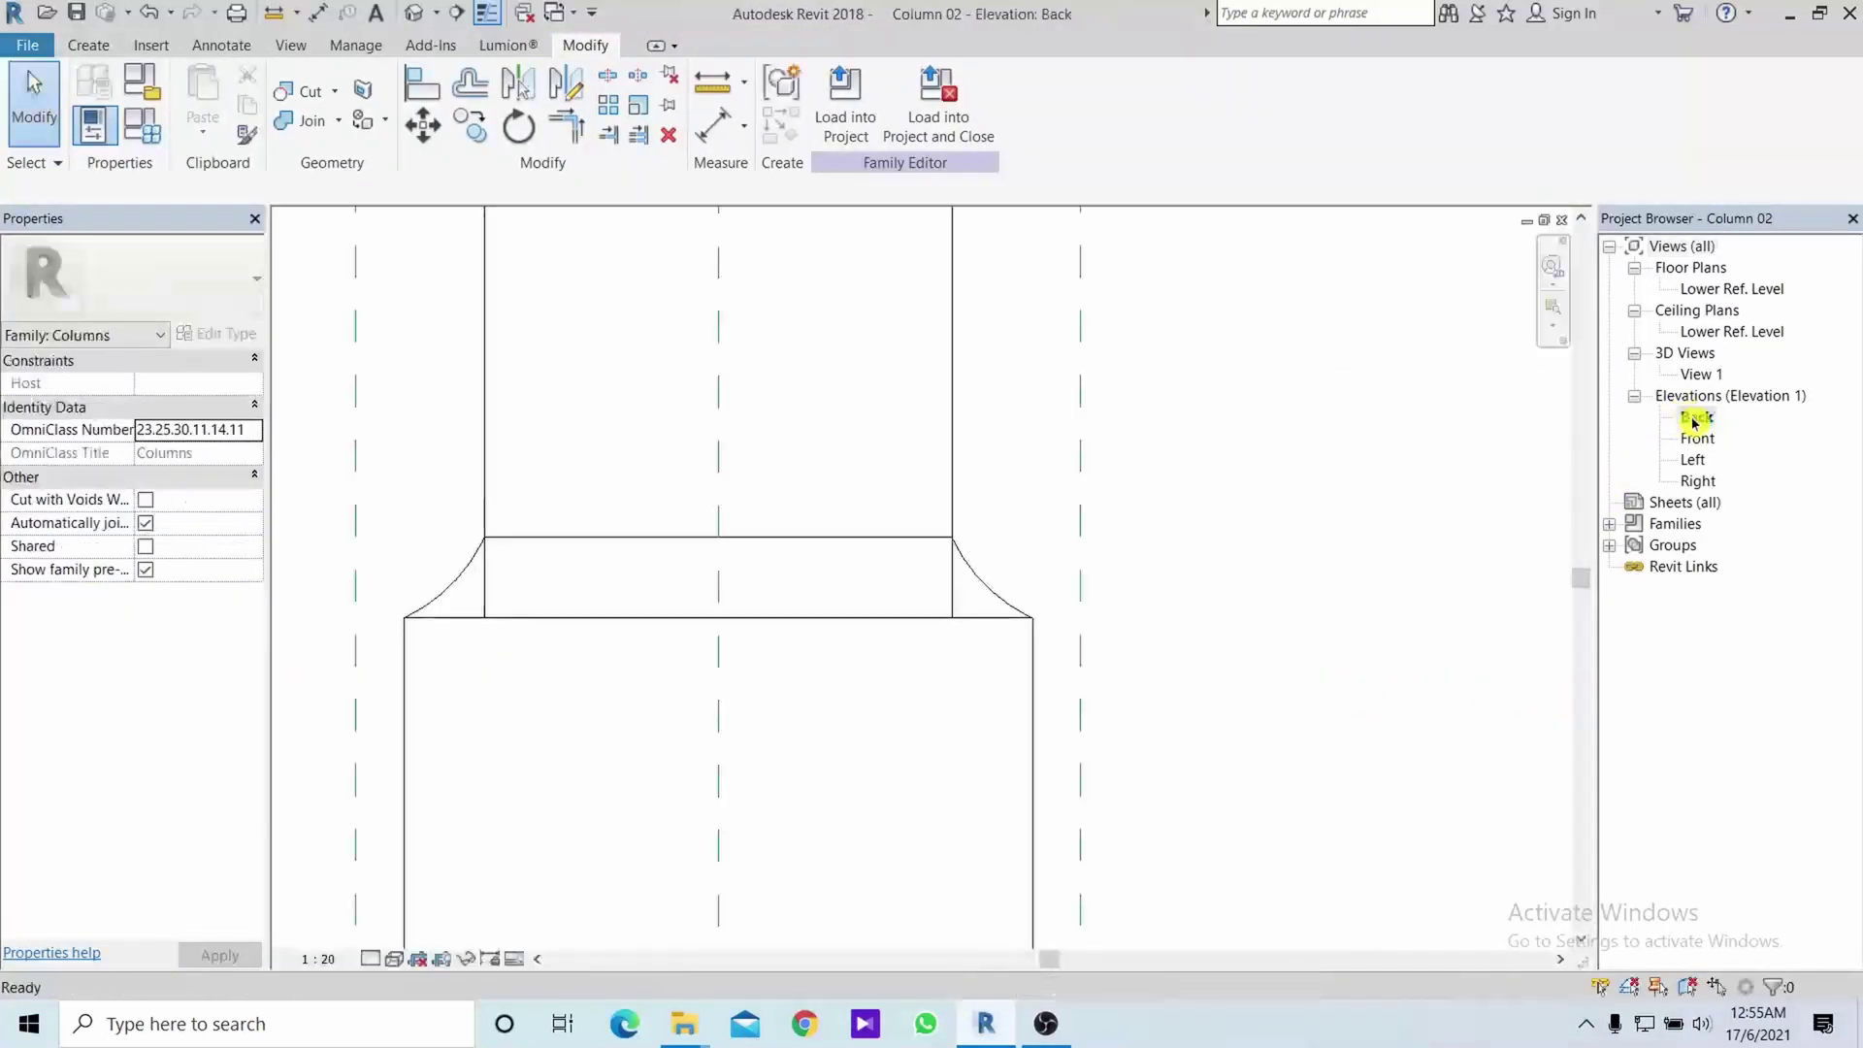
pyautogui.scroll(-1, 1377, 562)
pyautogui.scroll(-2, 1359, 577)
pyautogui.scroll(-2, 1363, 570)
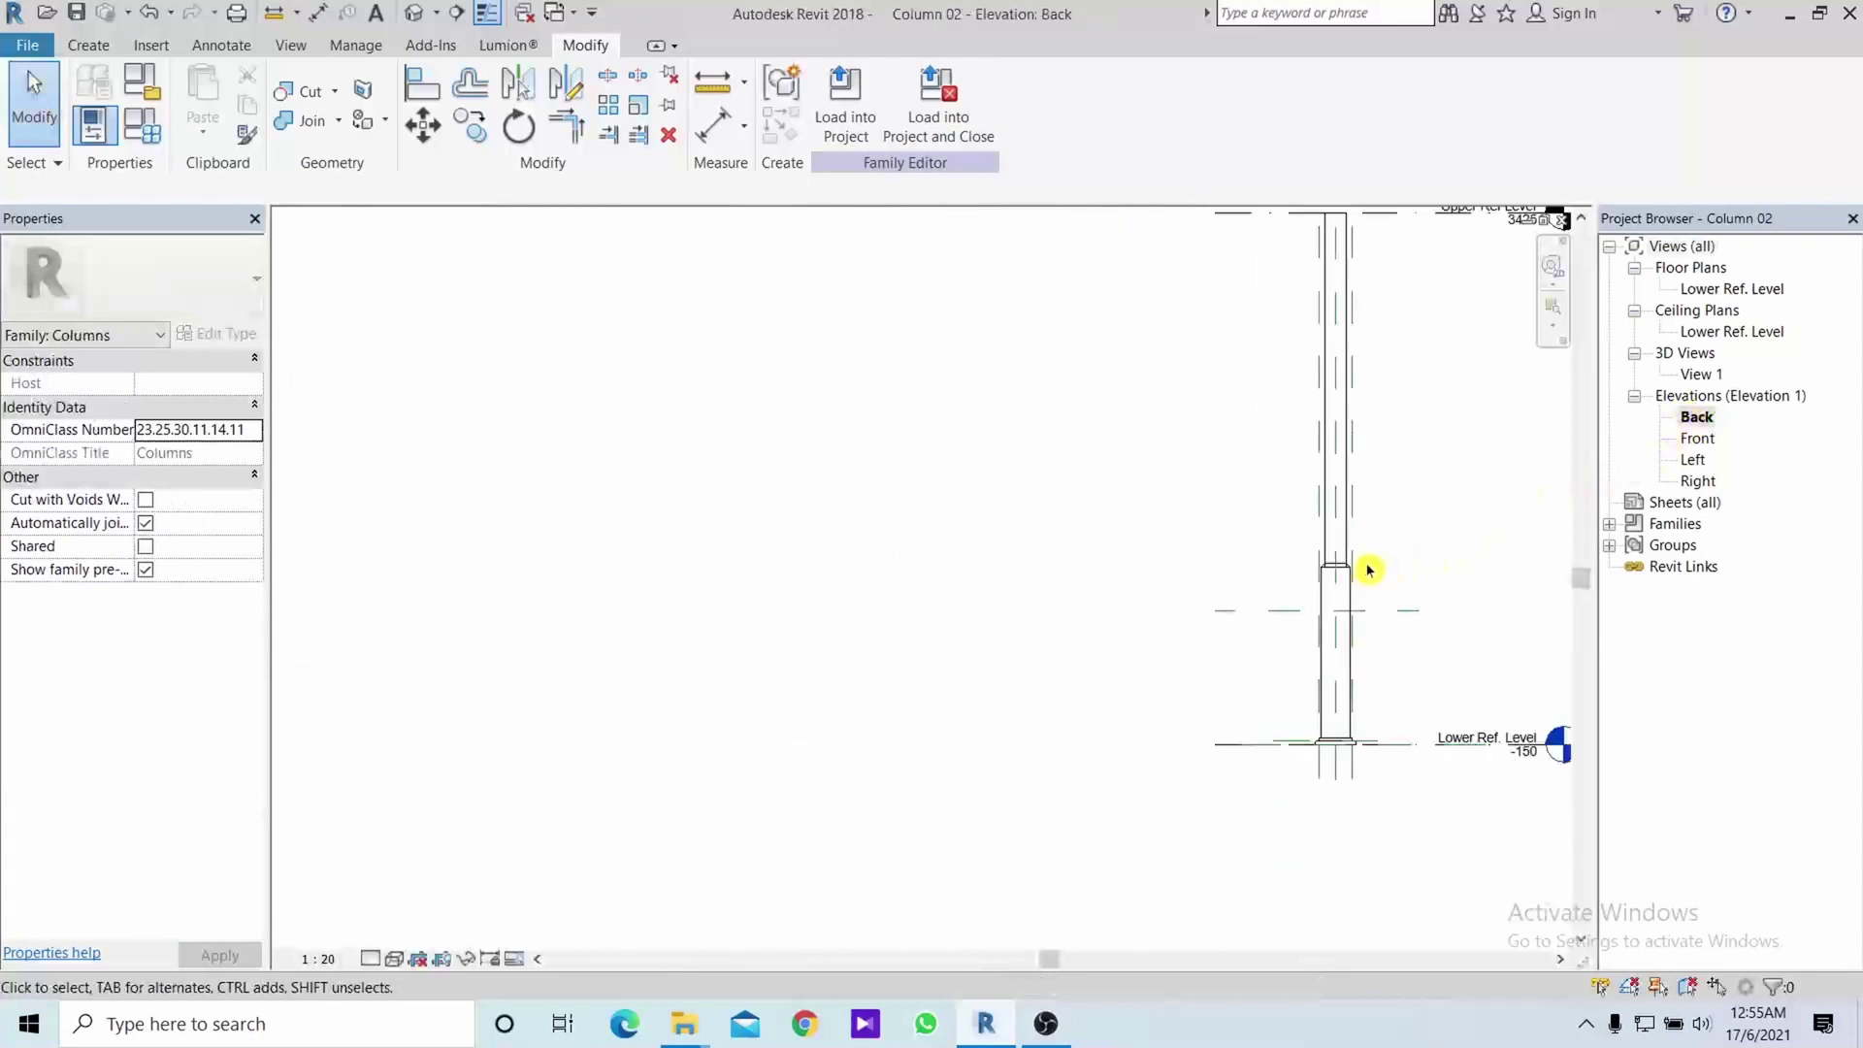
pyautogui.moveTo(1364, 570); pyautogui.dragTo(1089, 746, button='middle')
pyautogui.scroll(2, 1202, 407)
pyautogui.scroll(2, 1280, 416)
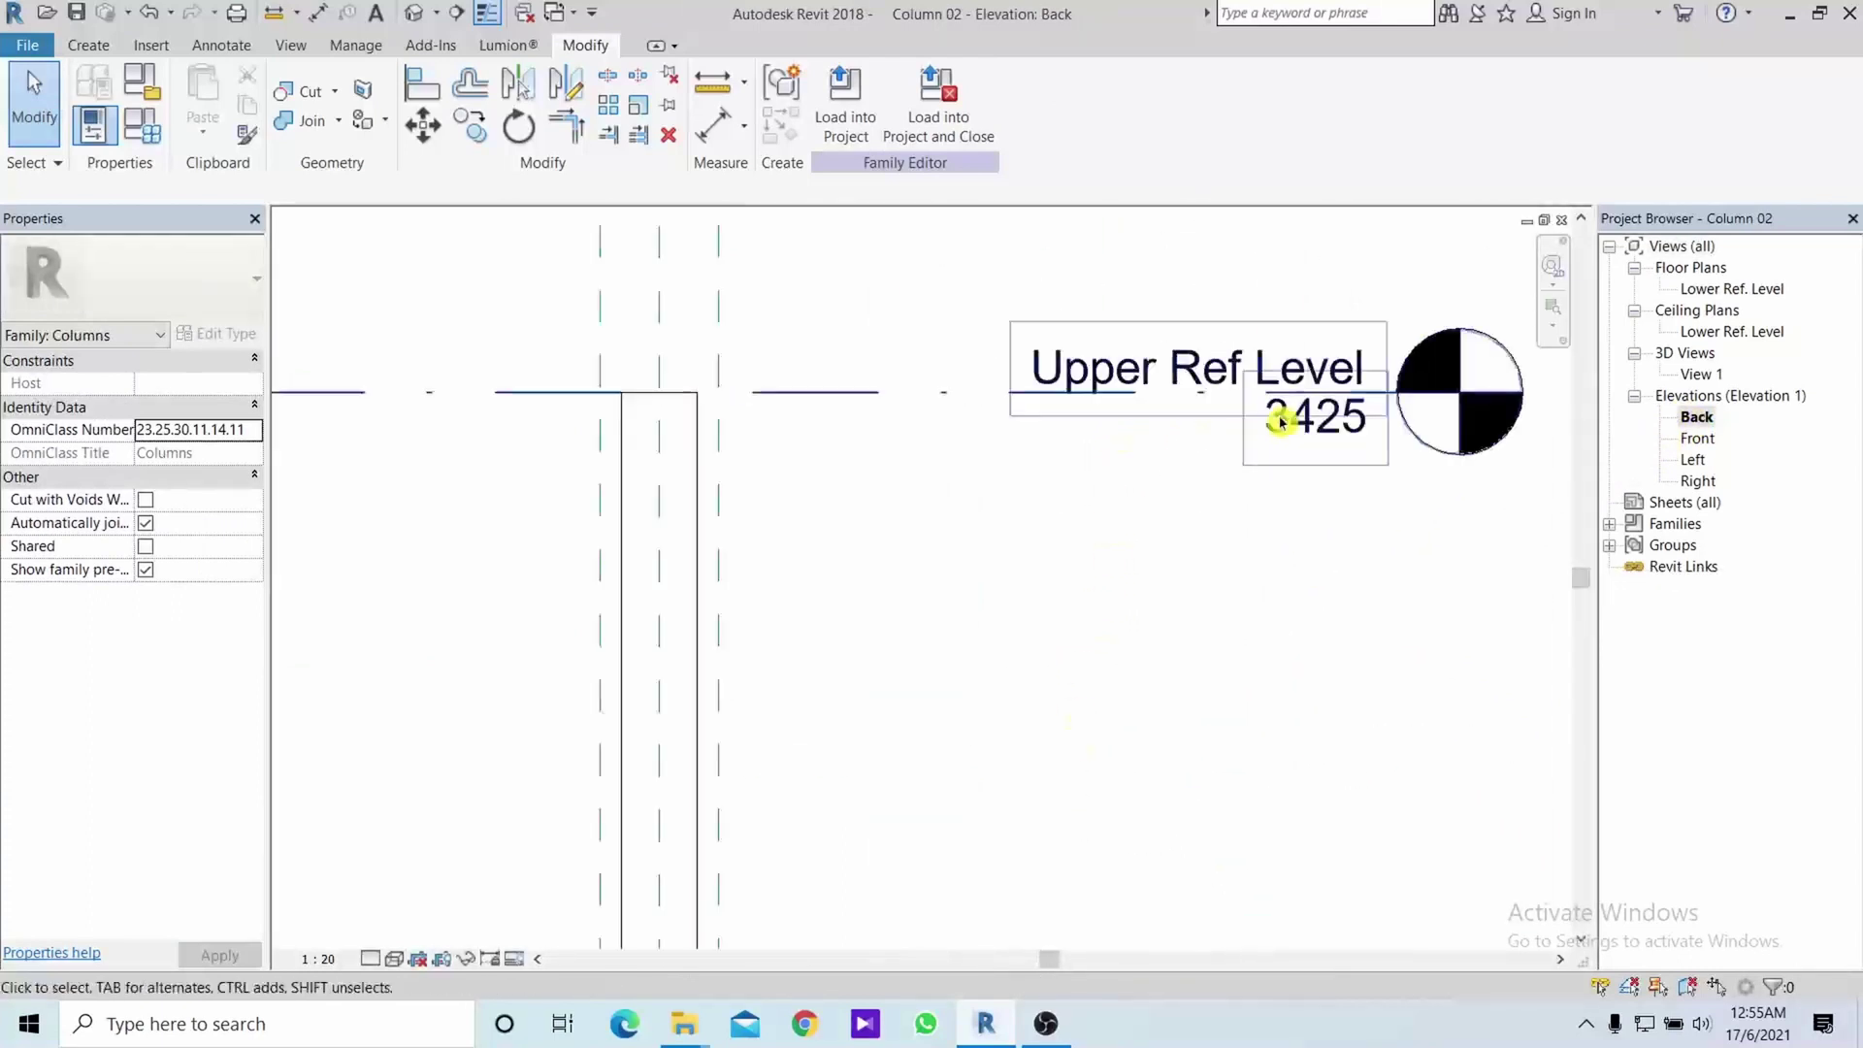
pyautogui.click(1323, 434)
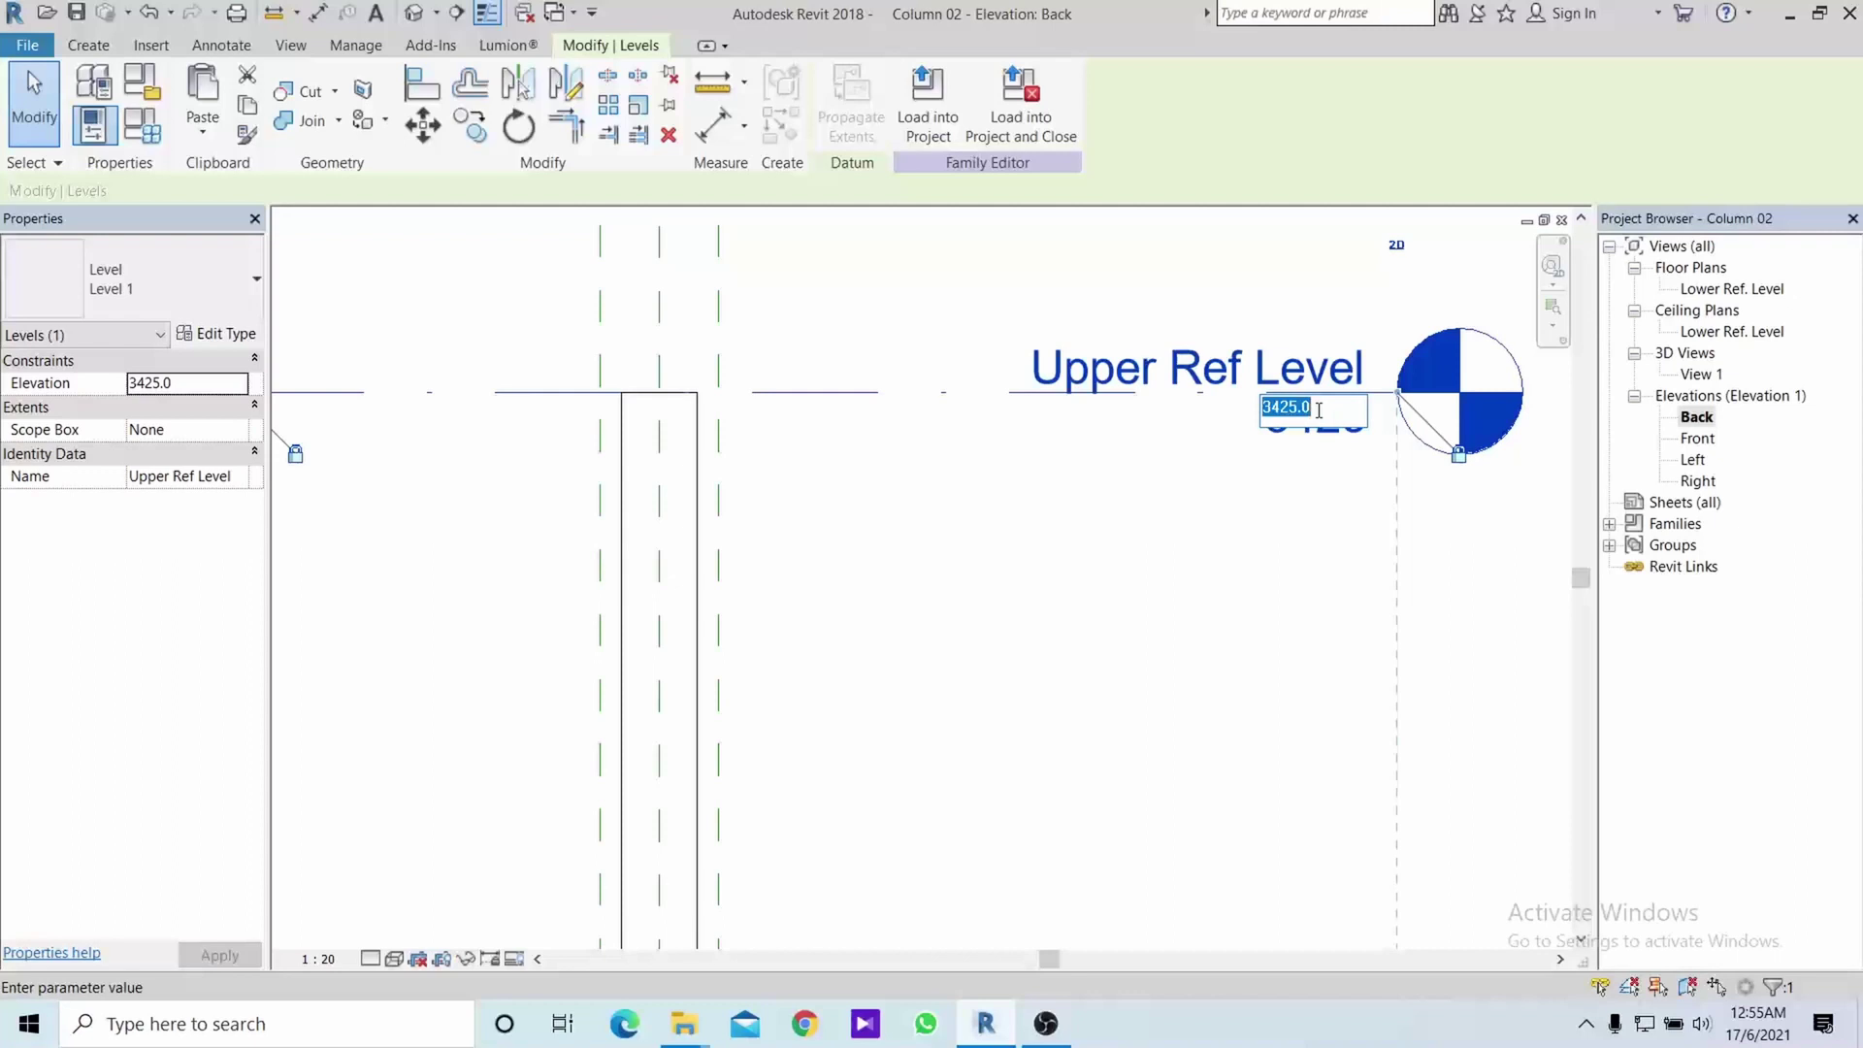
pyautogui.write('315')
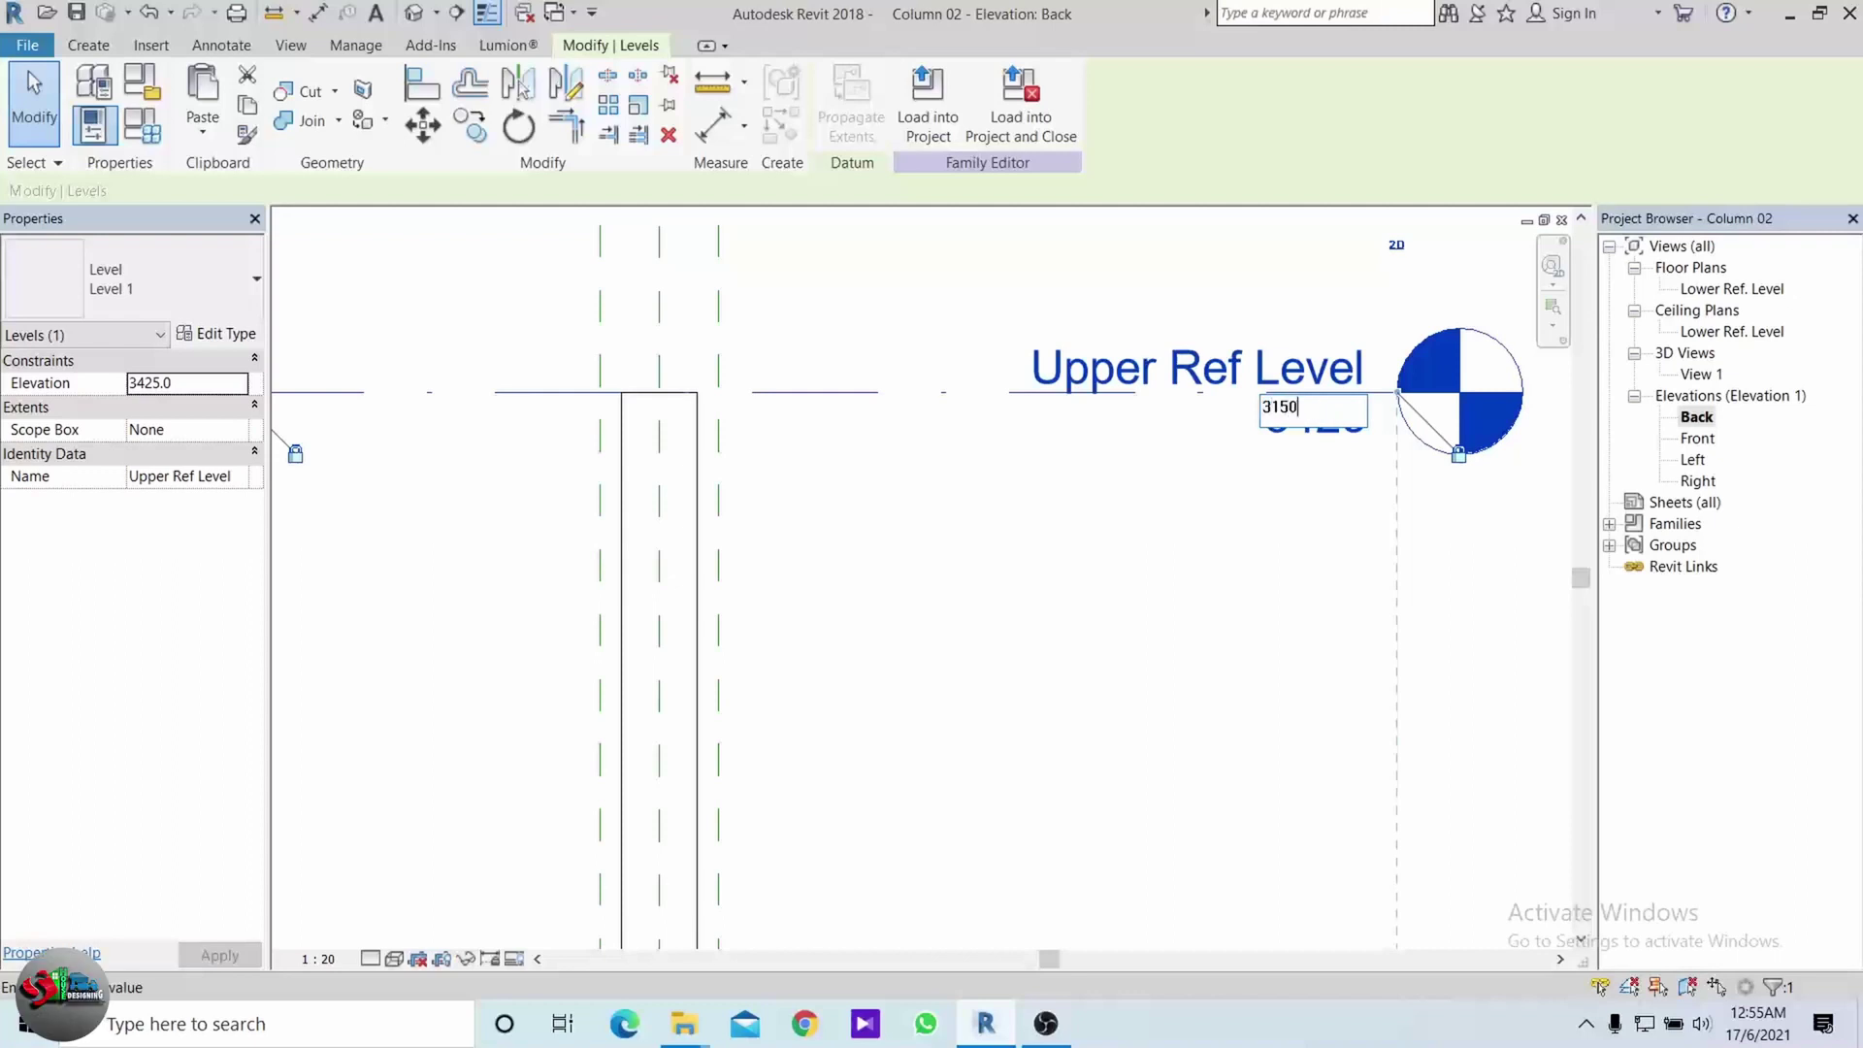
pyautogui.press('Return')
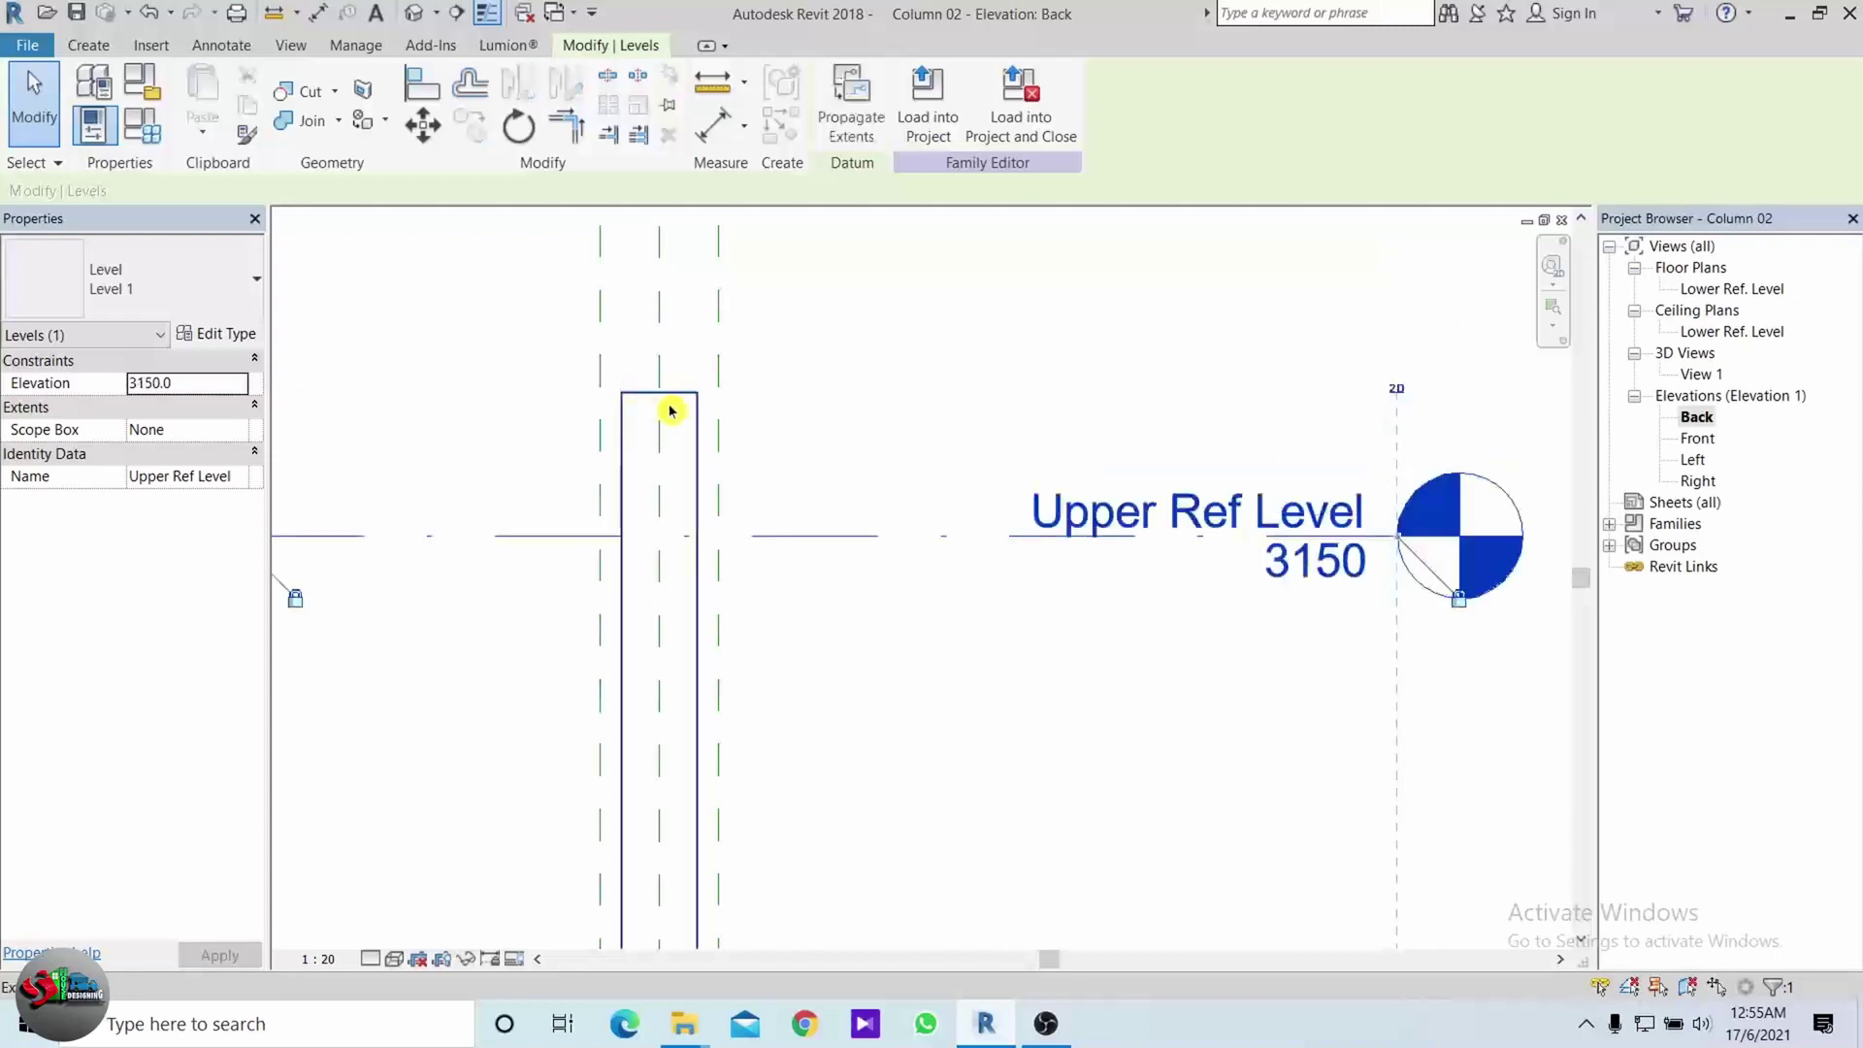
pyautogui.click(662, 397)
pyautogui.moveTo(658, 387); pyautogui.dragTo(659, 535)
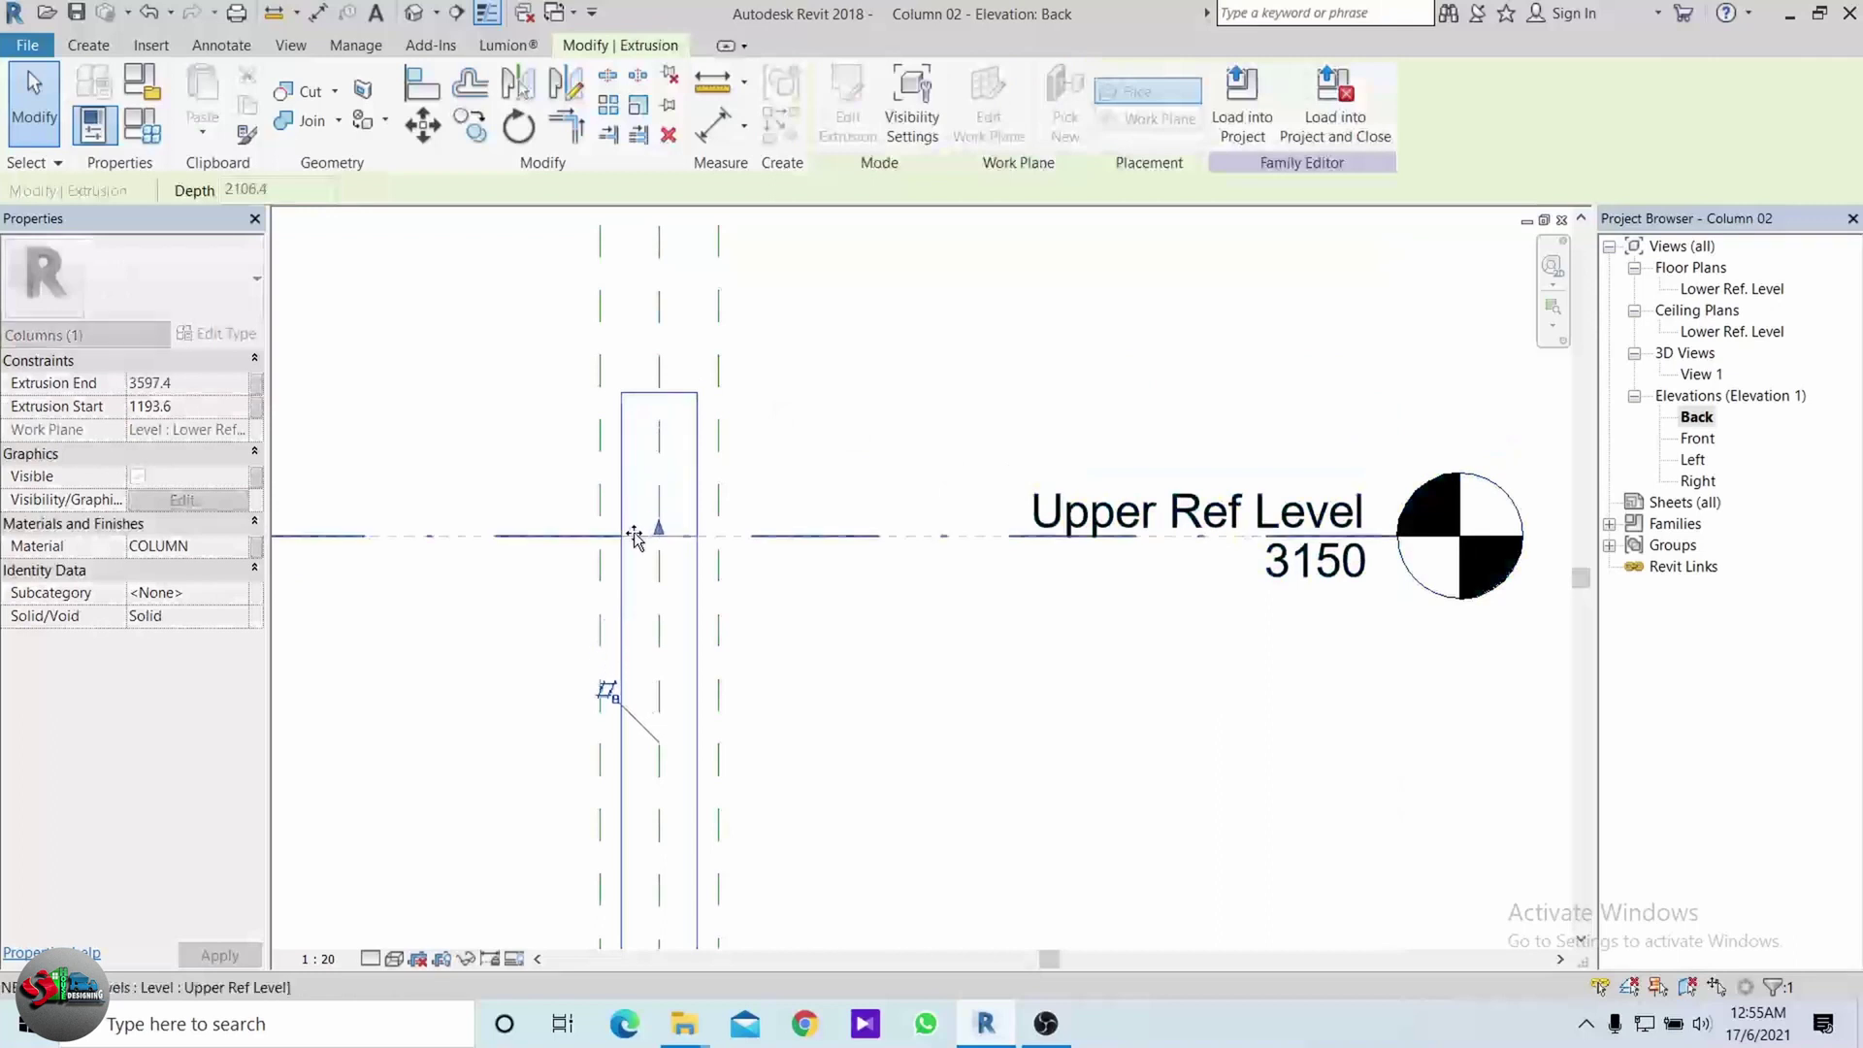
pyautogui.click(917, 384)
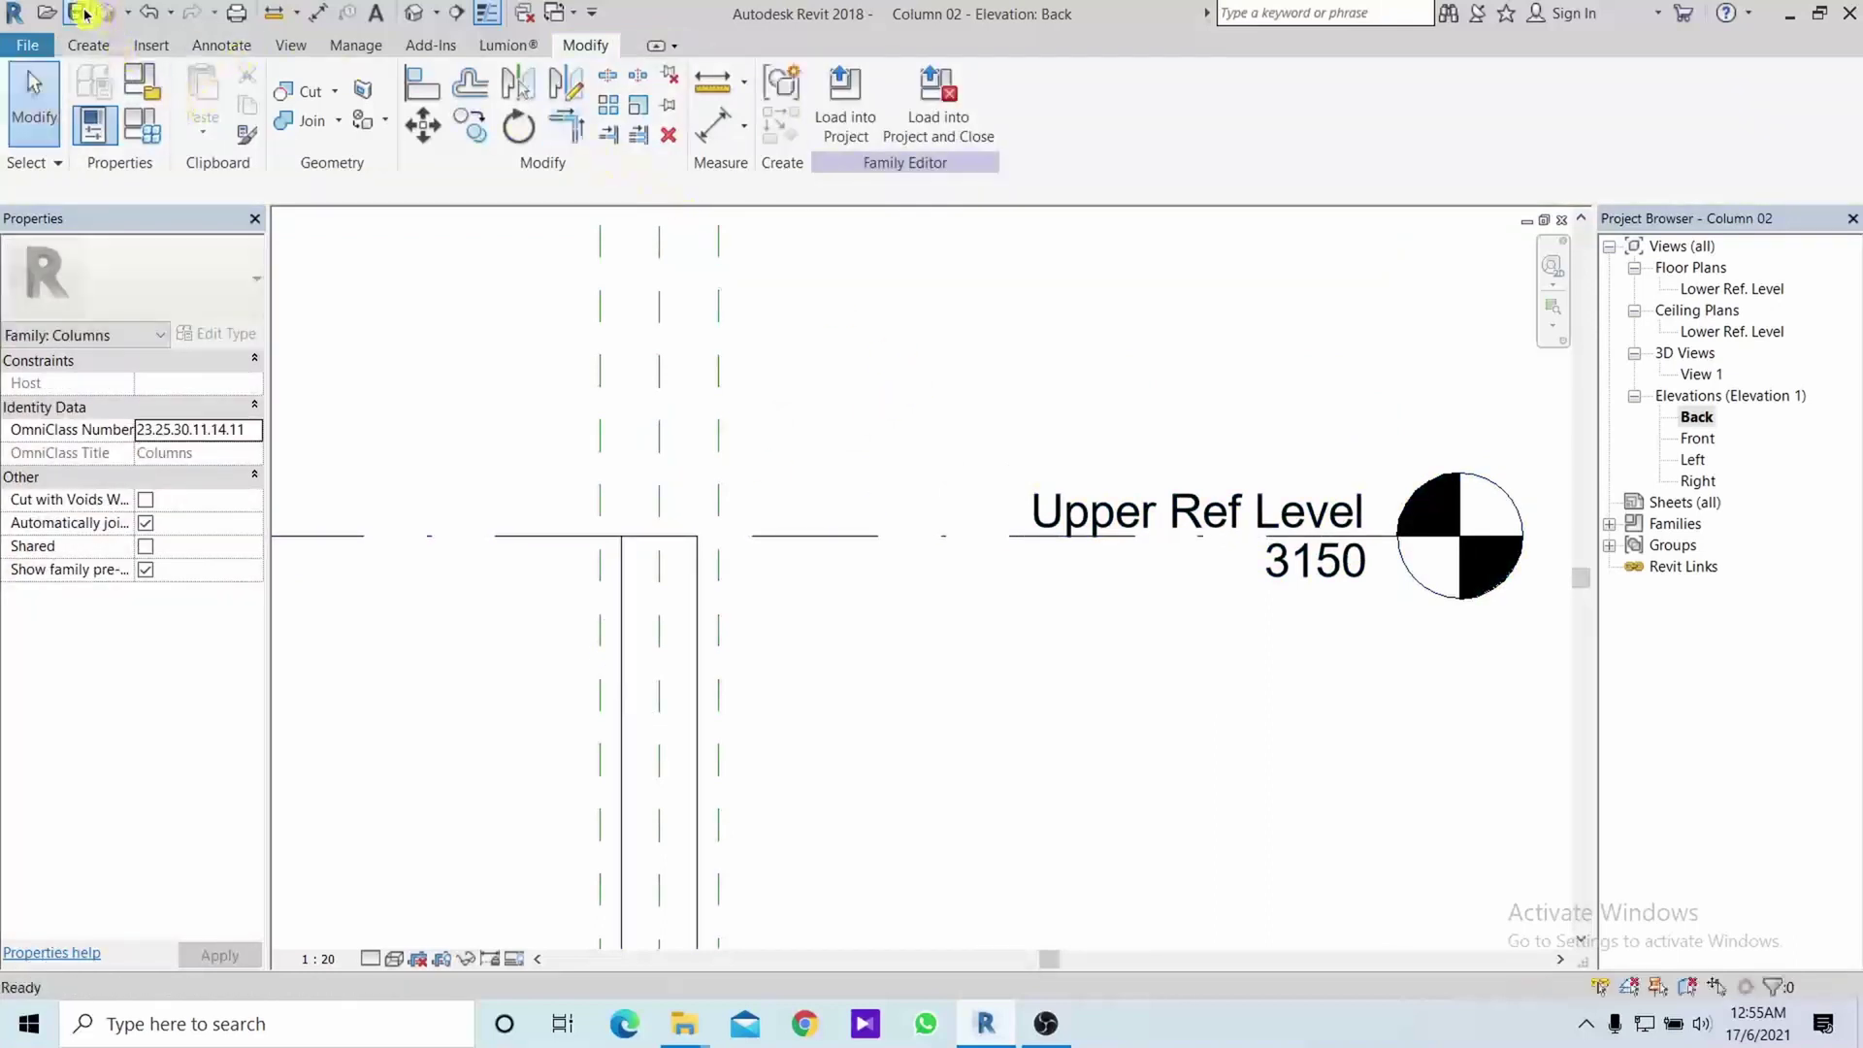
pyautogui.click(846, 96)
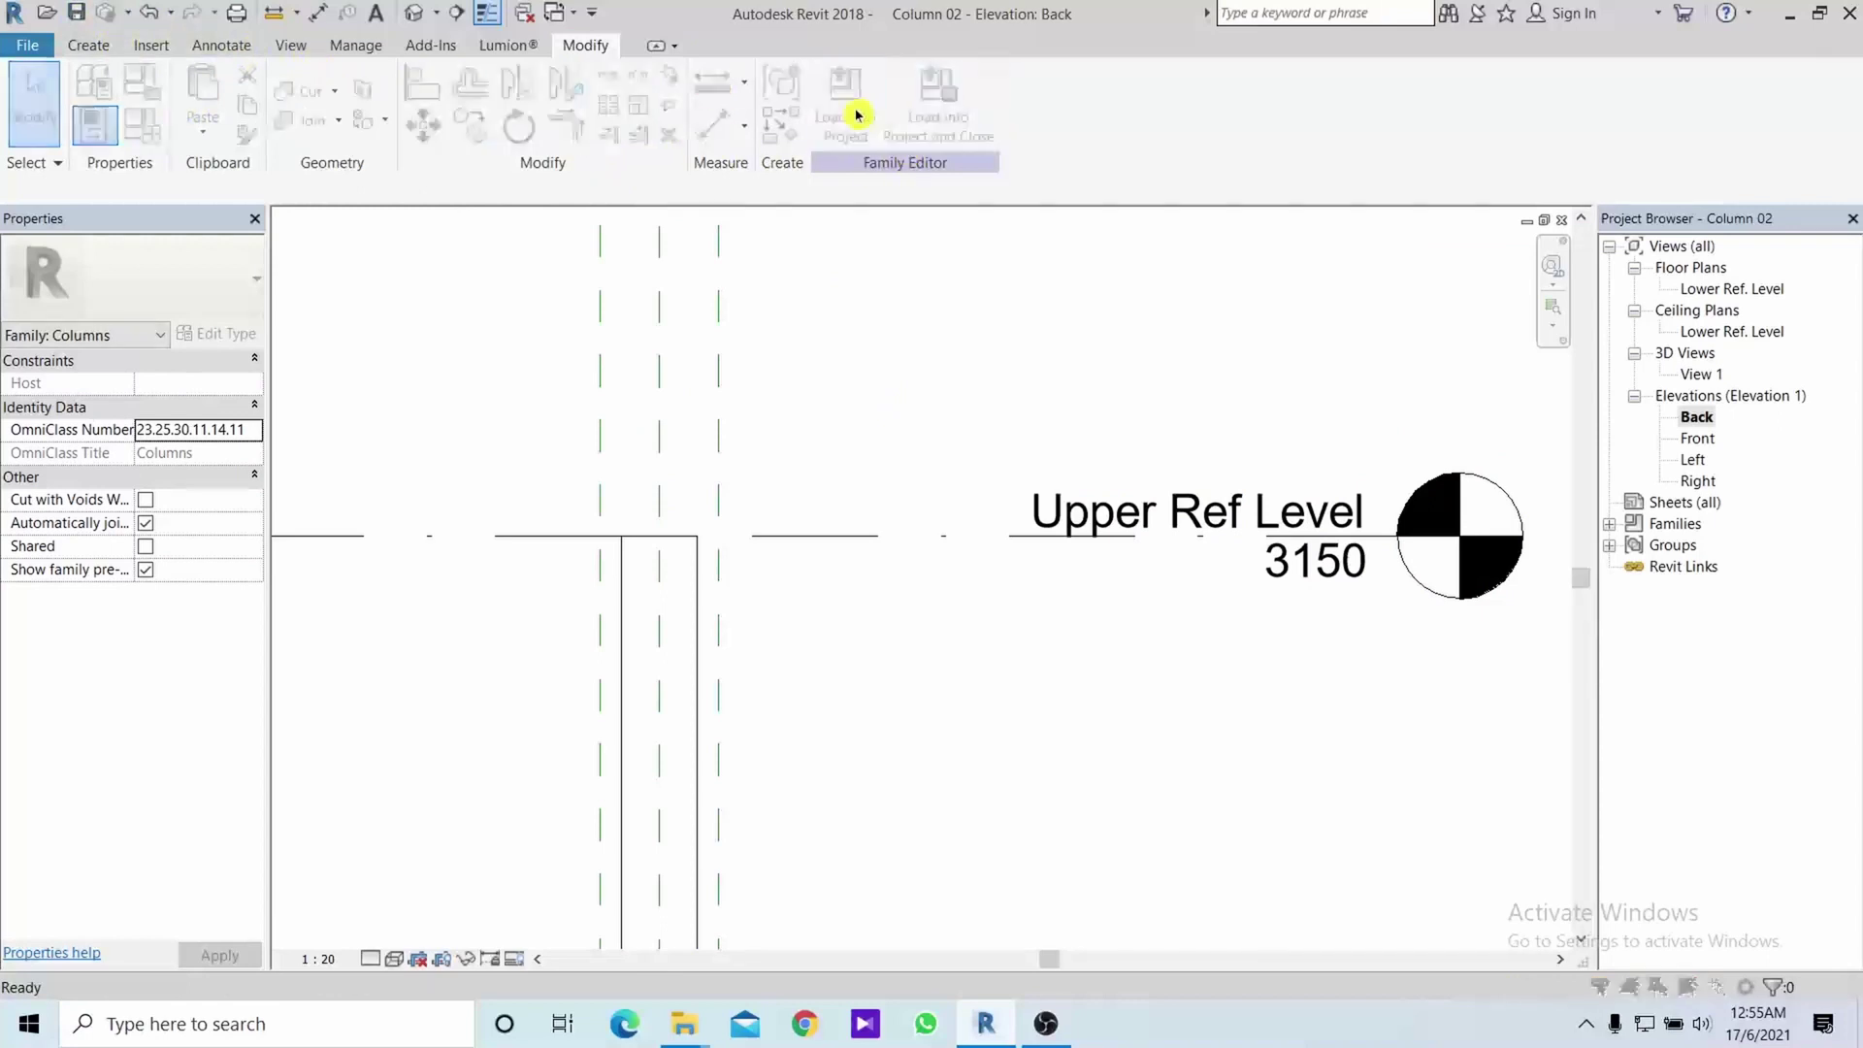
pyautogui.click(871, 689)
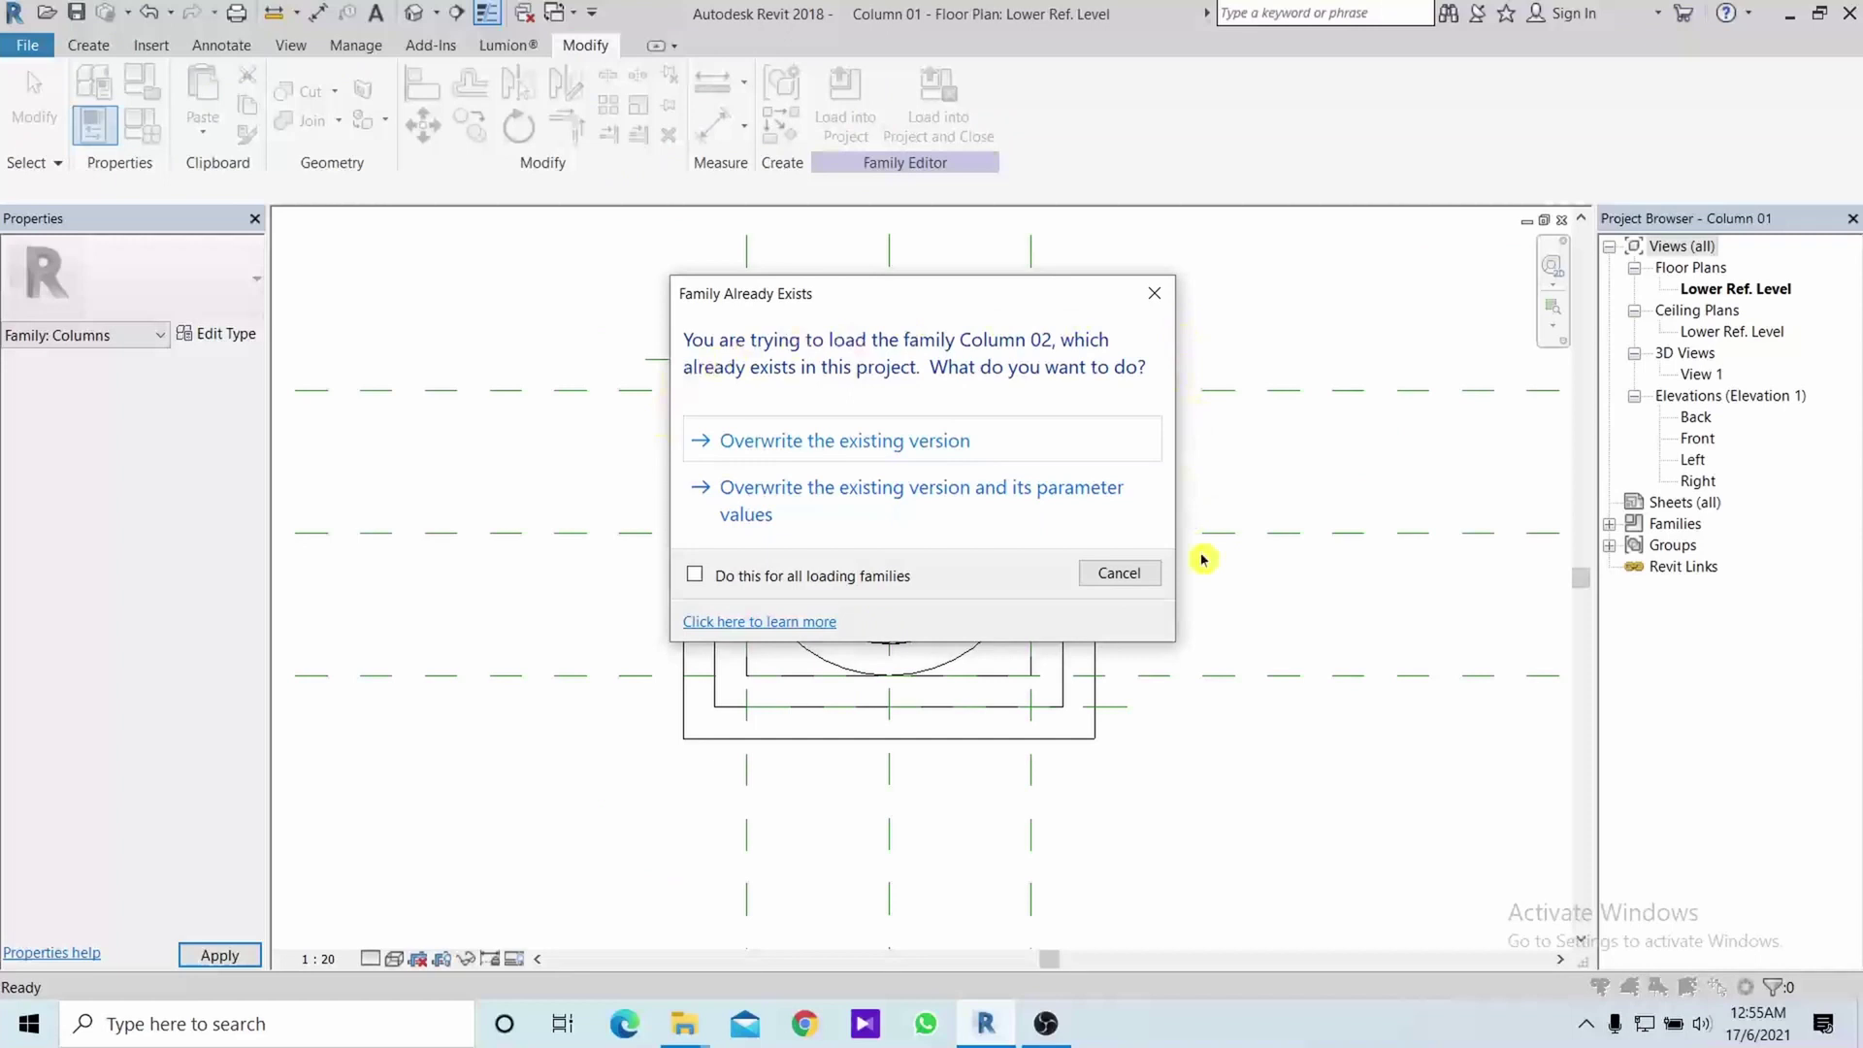
# Overwrite the existing Column 02 version in the house project with the edited family
pyautogui.click(962, 451)
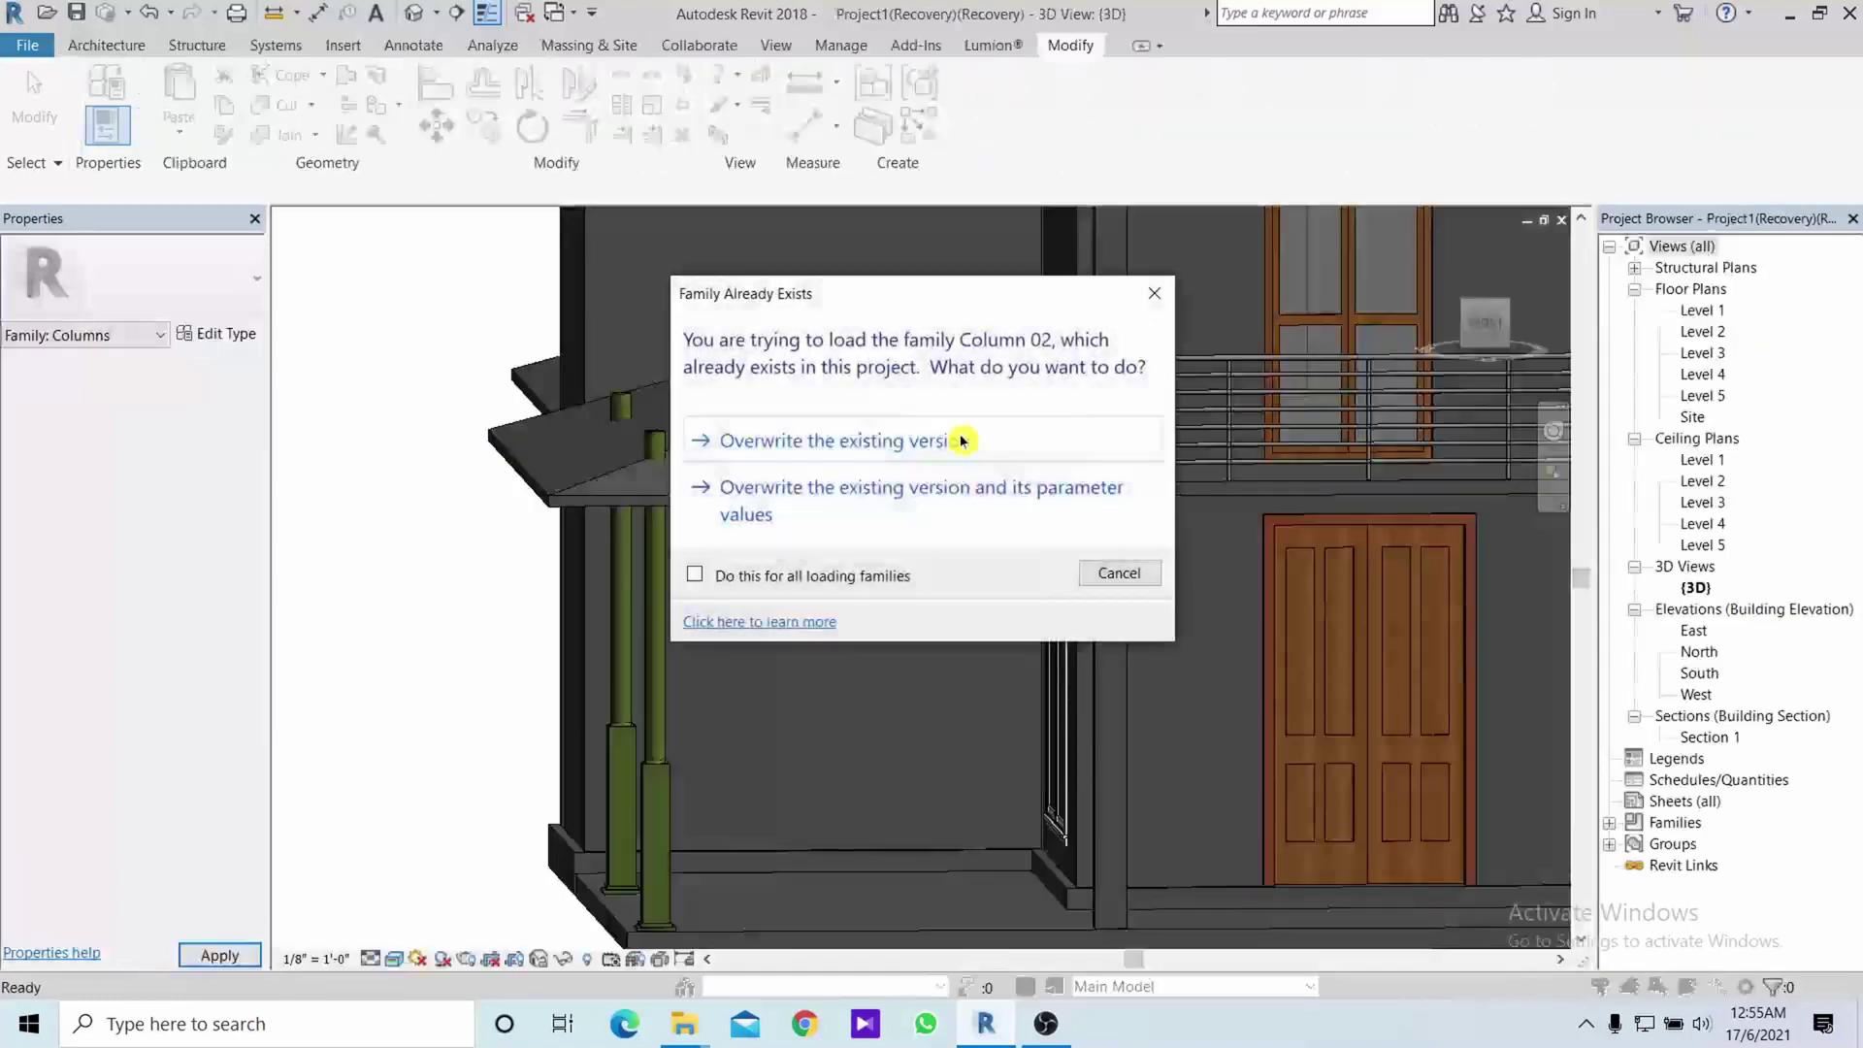
pyautogui.click(908, 443)
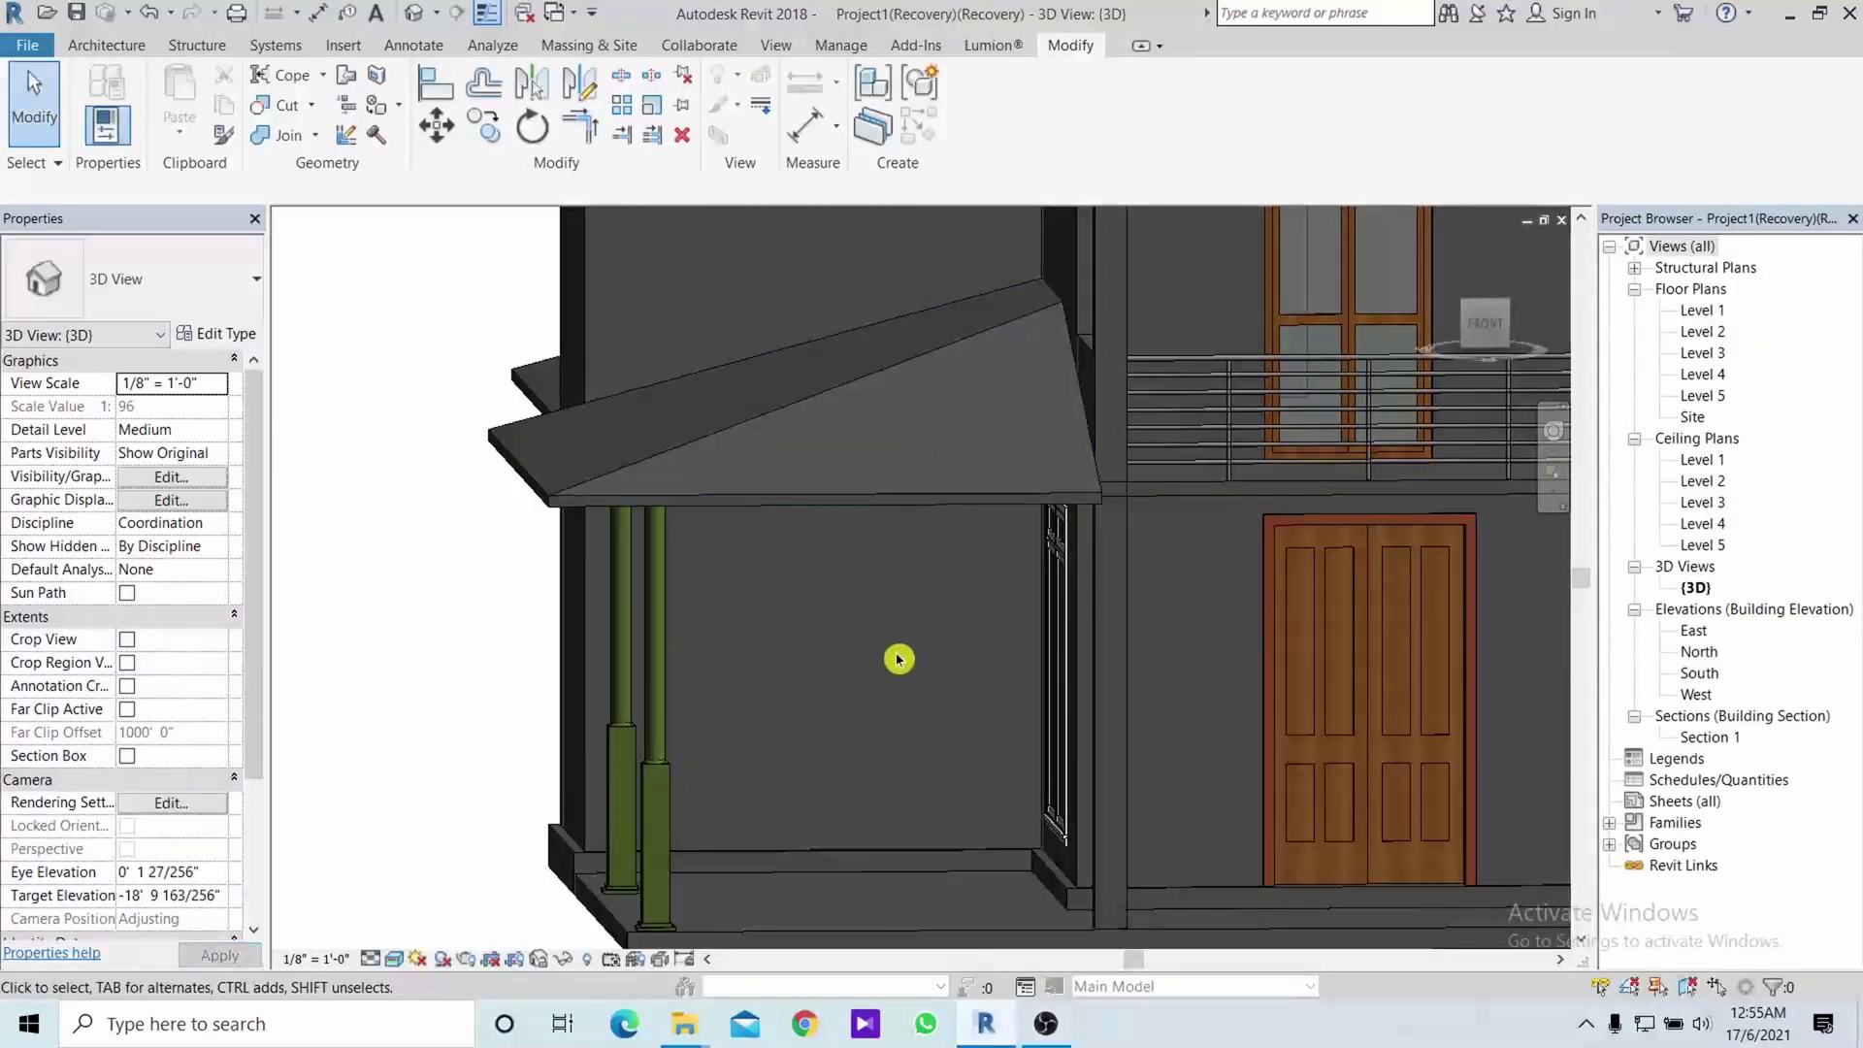
pyautogui.keyDown('shift'); pyautogui.moveTo(887, 667); pyautogui.dragTo(962, 495, button='middle'); pyautogui.keyUp('shift')
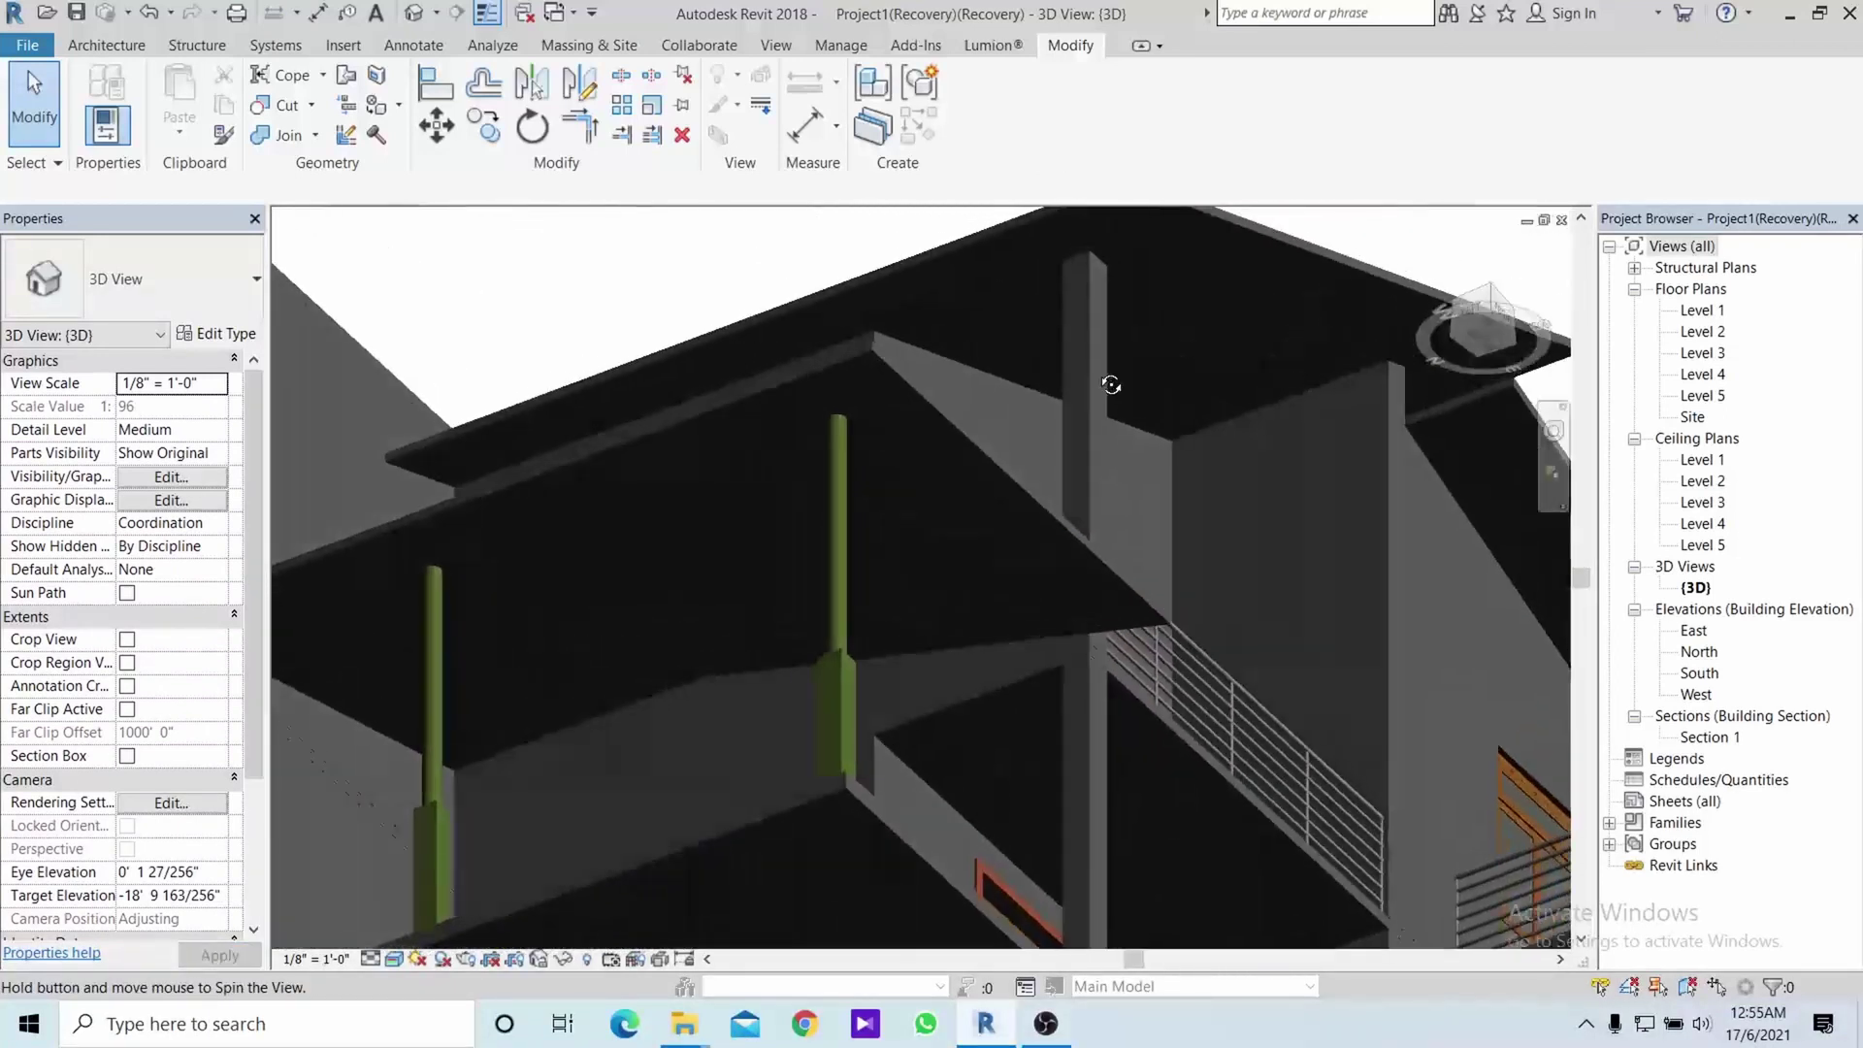
pyautogui.keyDown('shift'); pyautogui.moveTo(962, 496); pyautogui.dragTo(1111, 388, button='middle'); pyautogui.keyUp('shift')
pyautogui.scroll(3, 781, 347)
pyautogui.moveTo(781, 347)
pyautogui.keyDown('shift'); pyautogui.mouseDown(button='middle')
pyautogui.moveTo(767, 414)
pyautogui.moveTo(802, 694)
pyautogui.mouseUp(button='middle'); pyautogui.keyUp('shift')
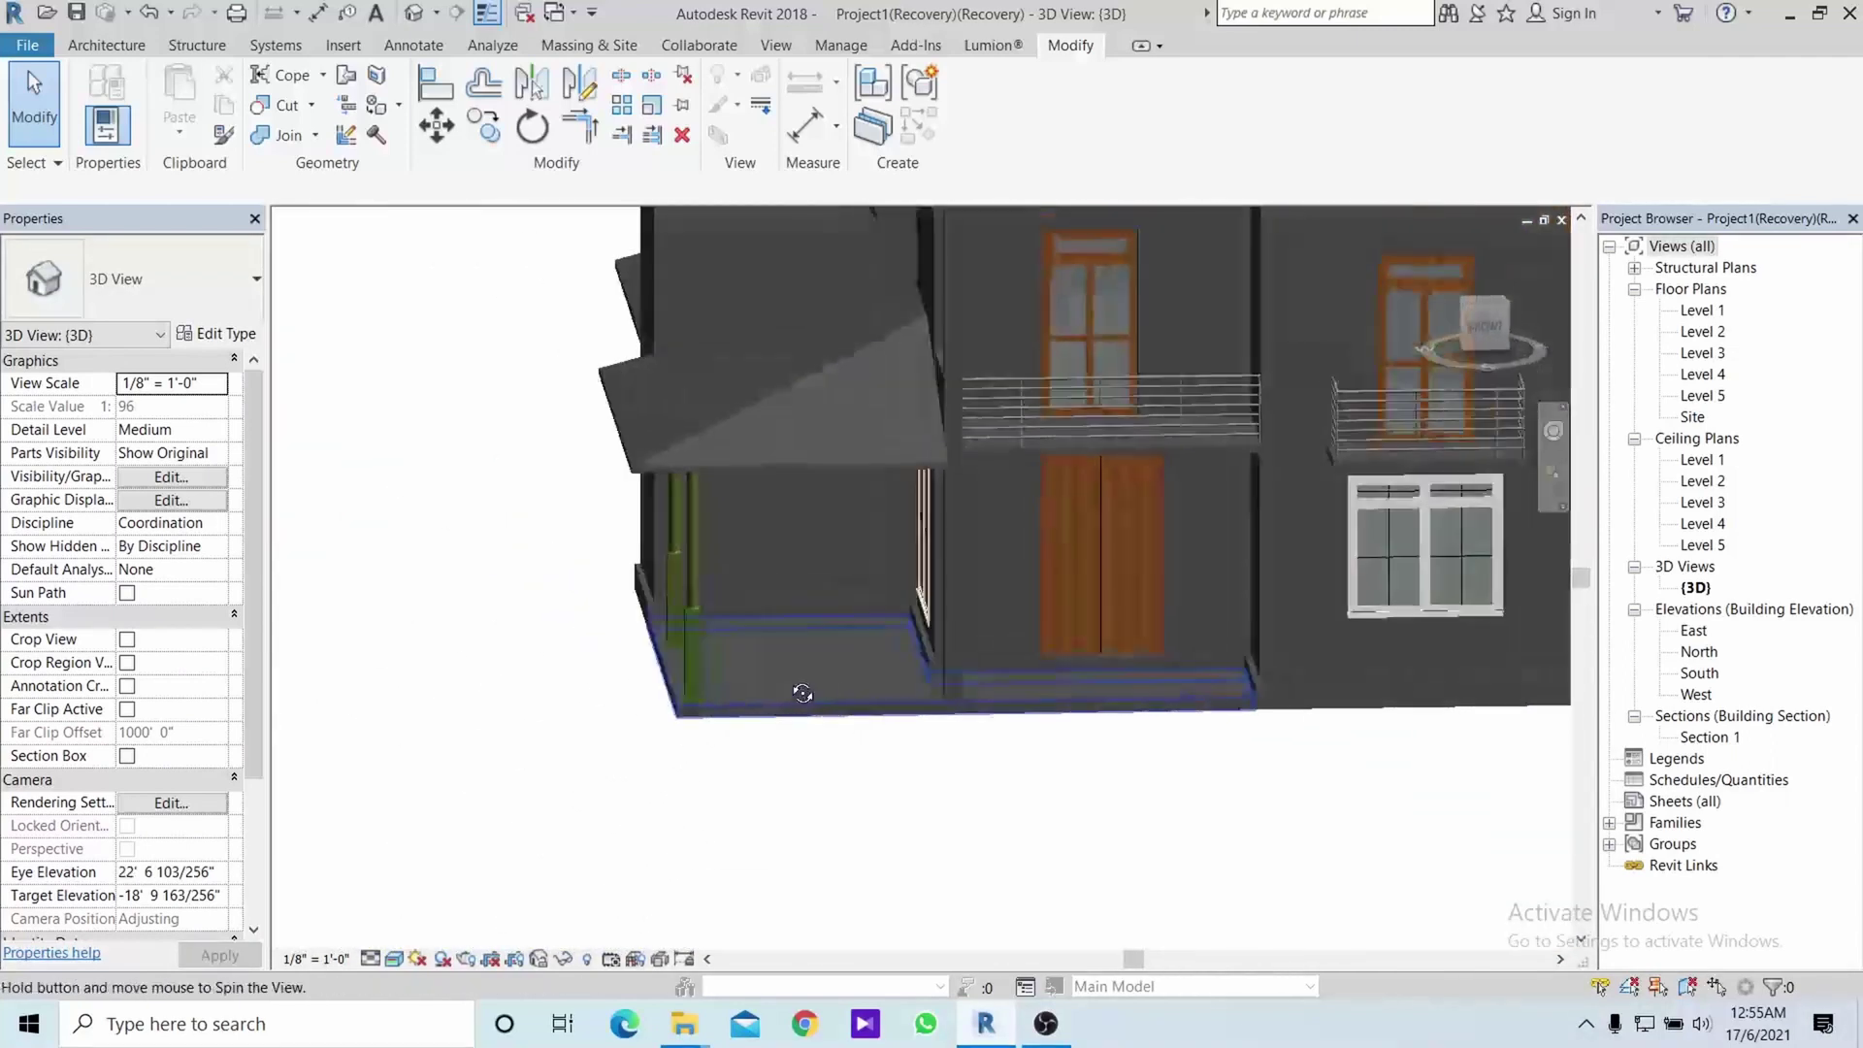
pyautogui.moveTo(802, 693)
pyautogui.keyDown('shift'); pyautogui.mouseDown(button='middle')
pyautogui.moveTo(870, 706)
pyautogui.moveTo(823, 666)
pyautogui.mouseUp(button='middle'); pyautogui.keyUp('shift')
pyautogui.scroll(3, 634, 557)
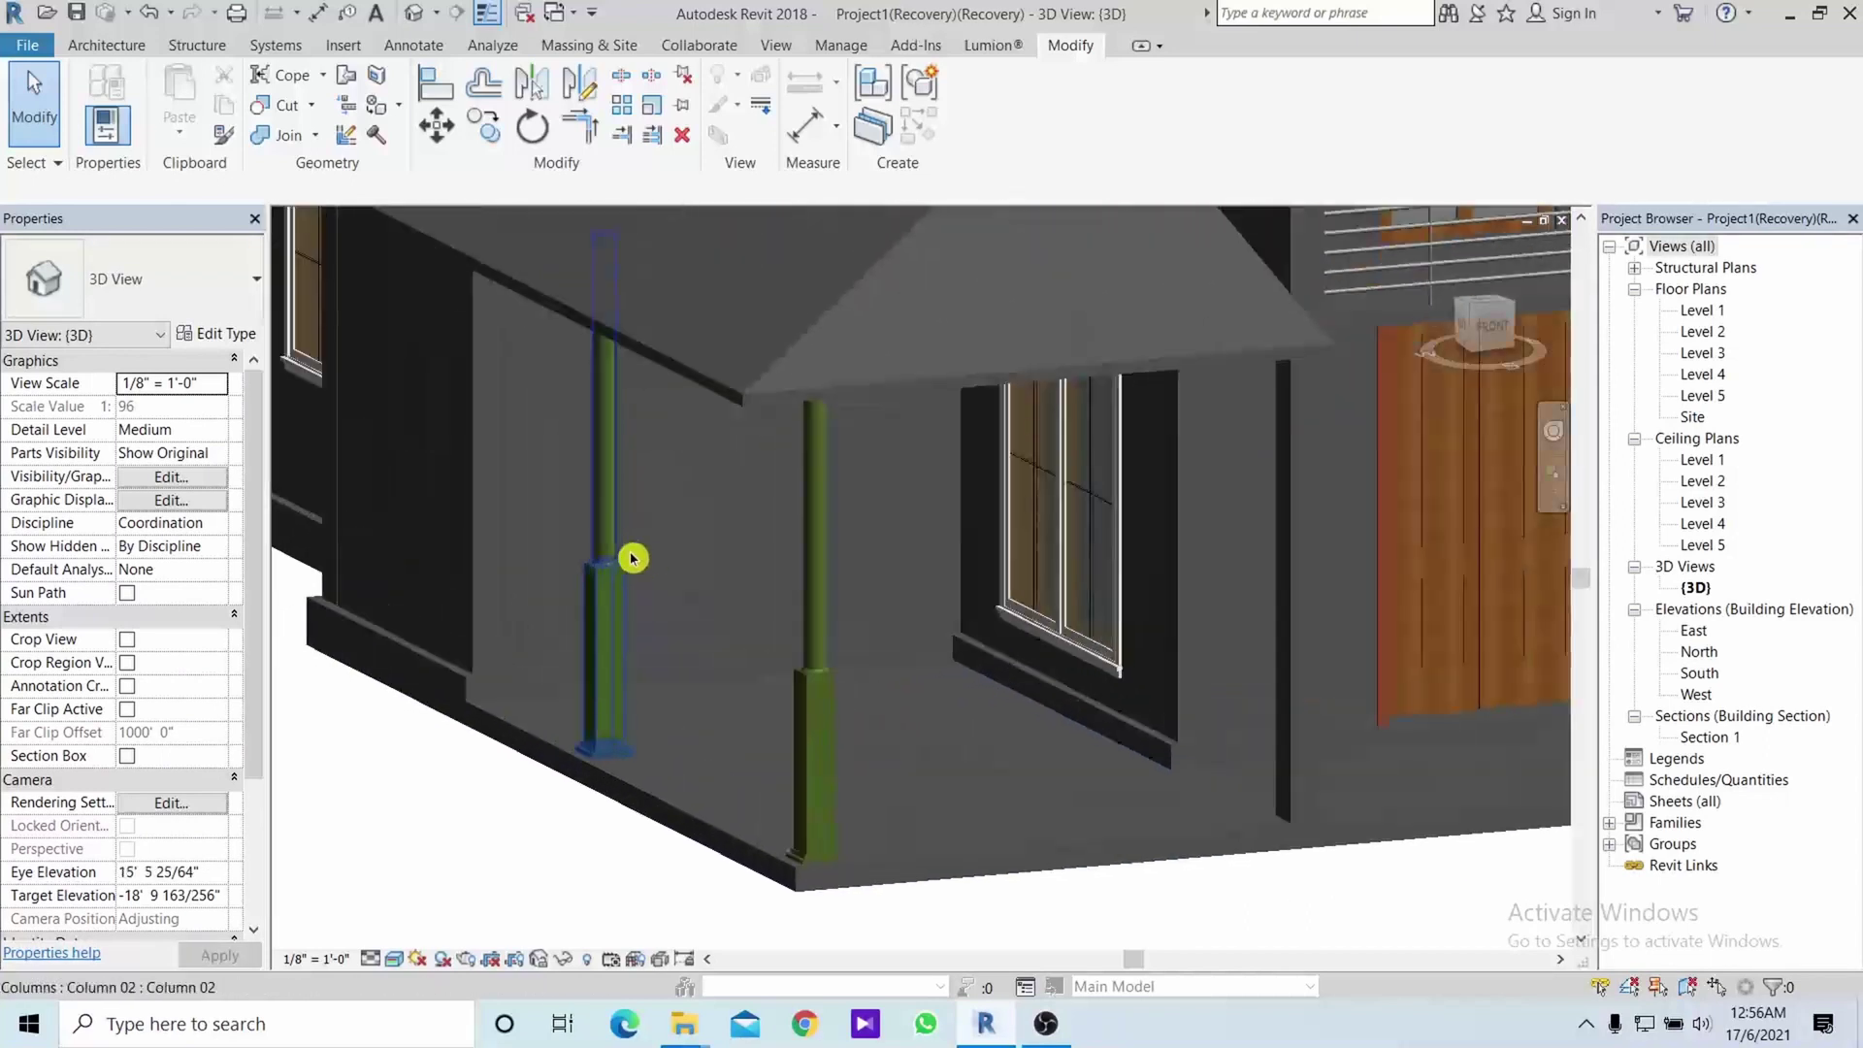
pyautogui.scroll(-2, 632, 557)
pyautogui.keyDown('shift'); pyautogui.moveTo(633, 556); pyautogui.dragTo(778, 689, button='middle'); pyautogui.keyUp('shift')
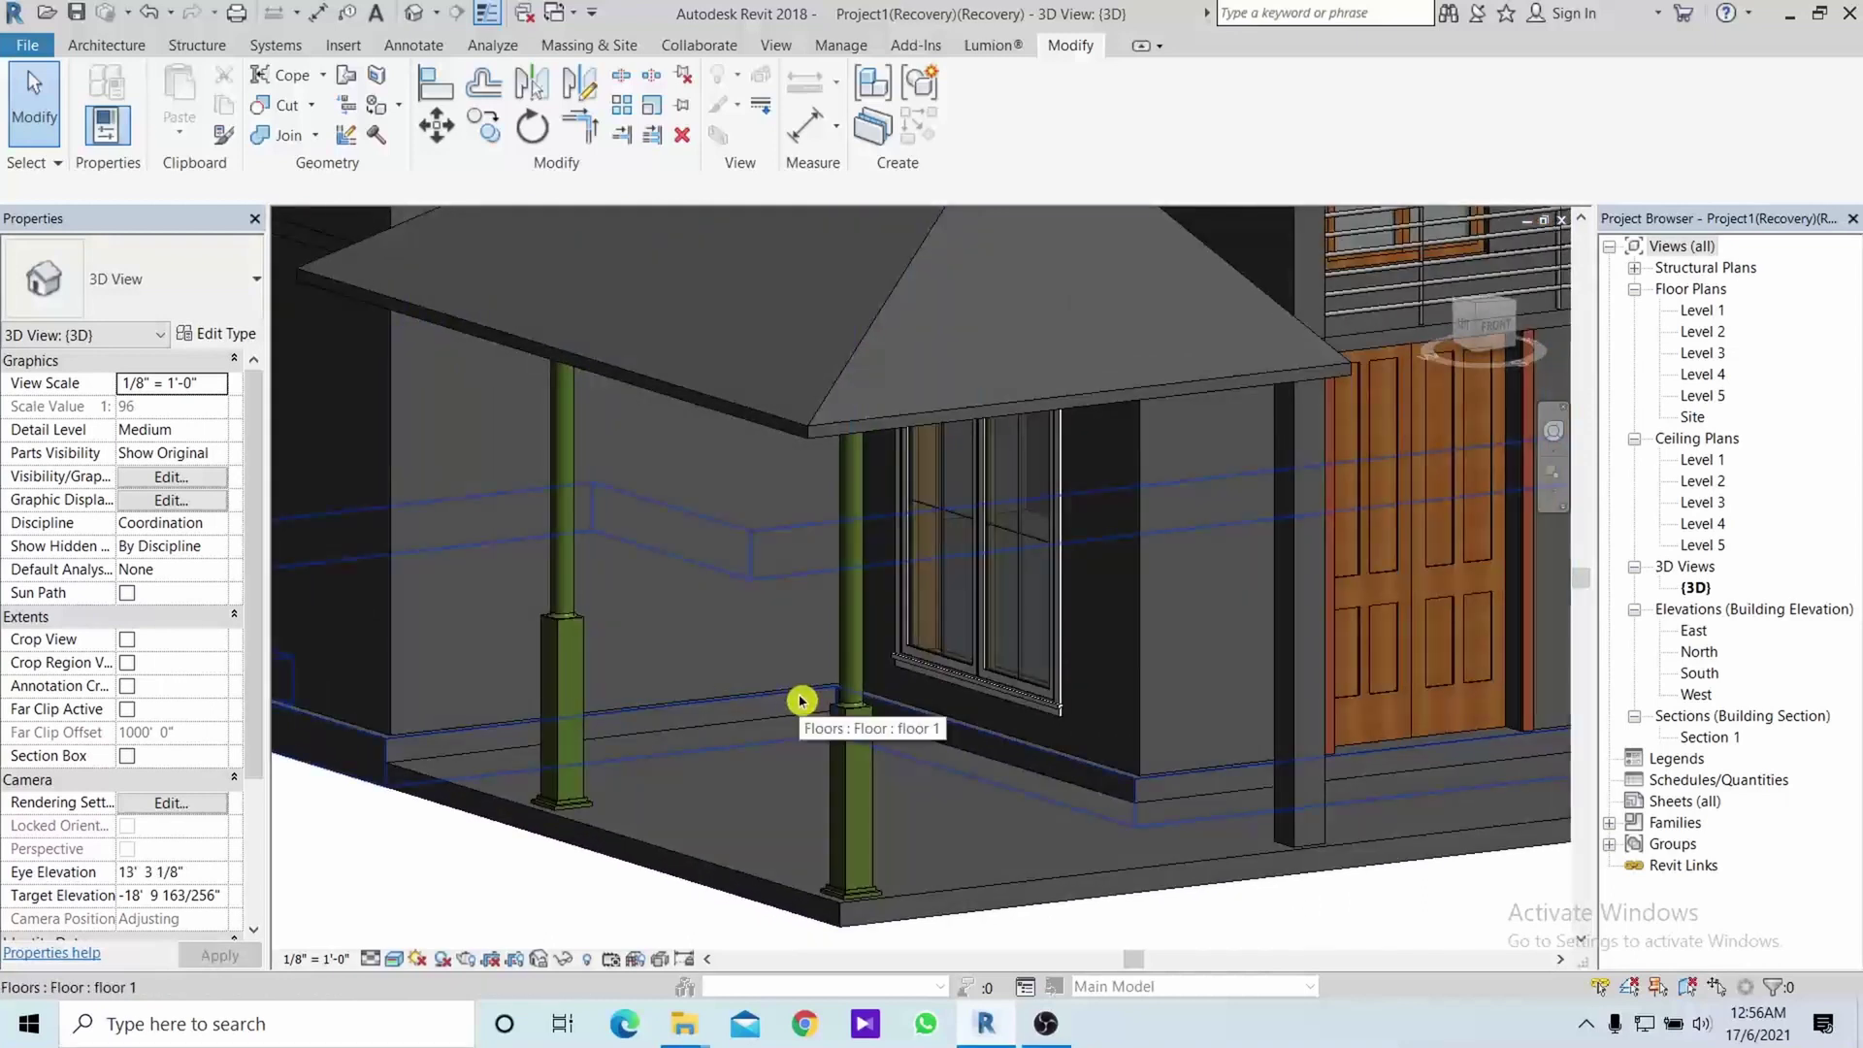
pyautogui.keyDown('shift'); pyautogui.moveTo(907, 665); pyautogui.dragTo(636, 700, button='middle'); pyautogui.keyUp('shift')
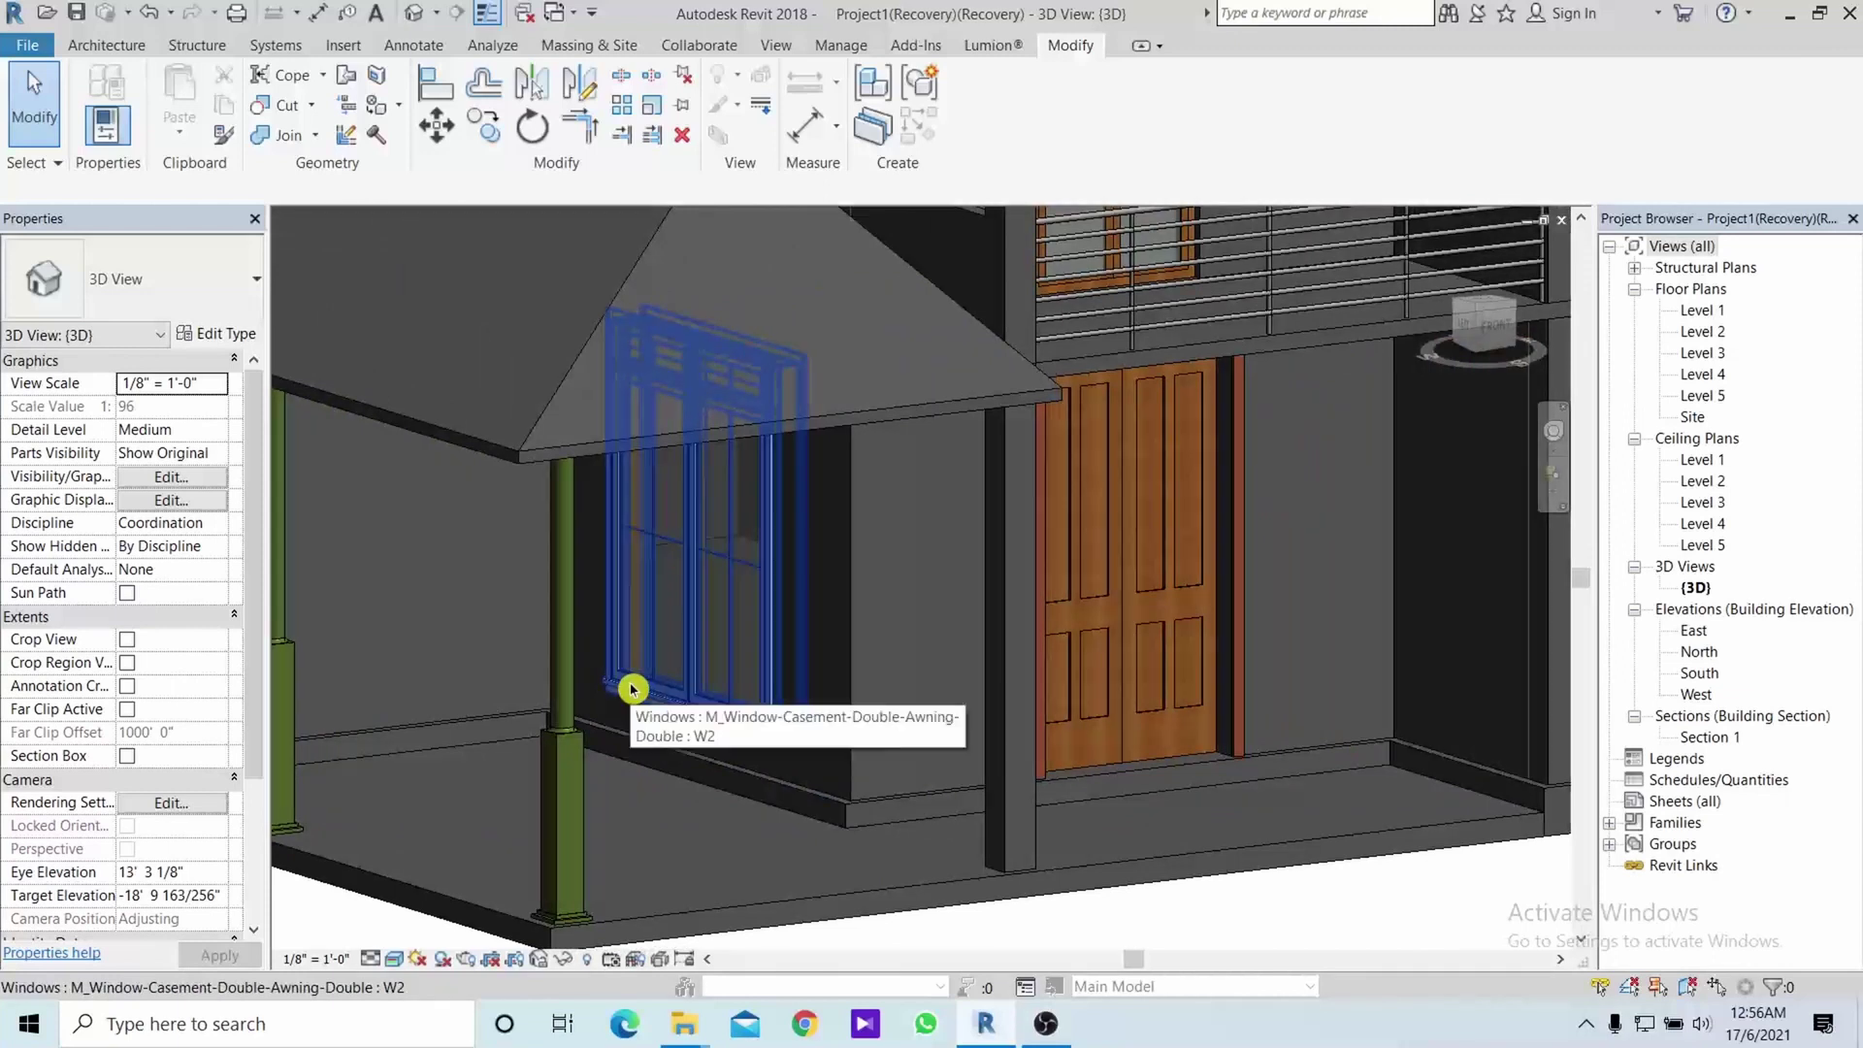
pyautogui.scroll(-2, 753, 690)
pyautogui.scroll(-5, 960, 698)
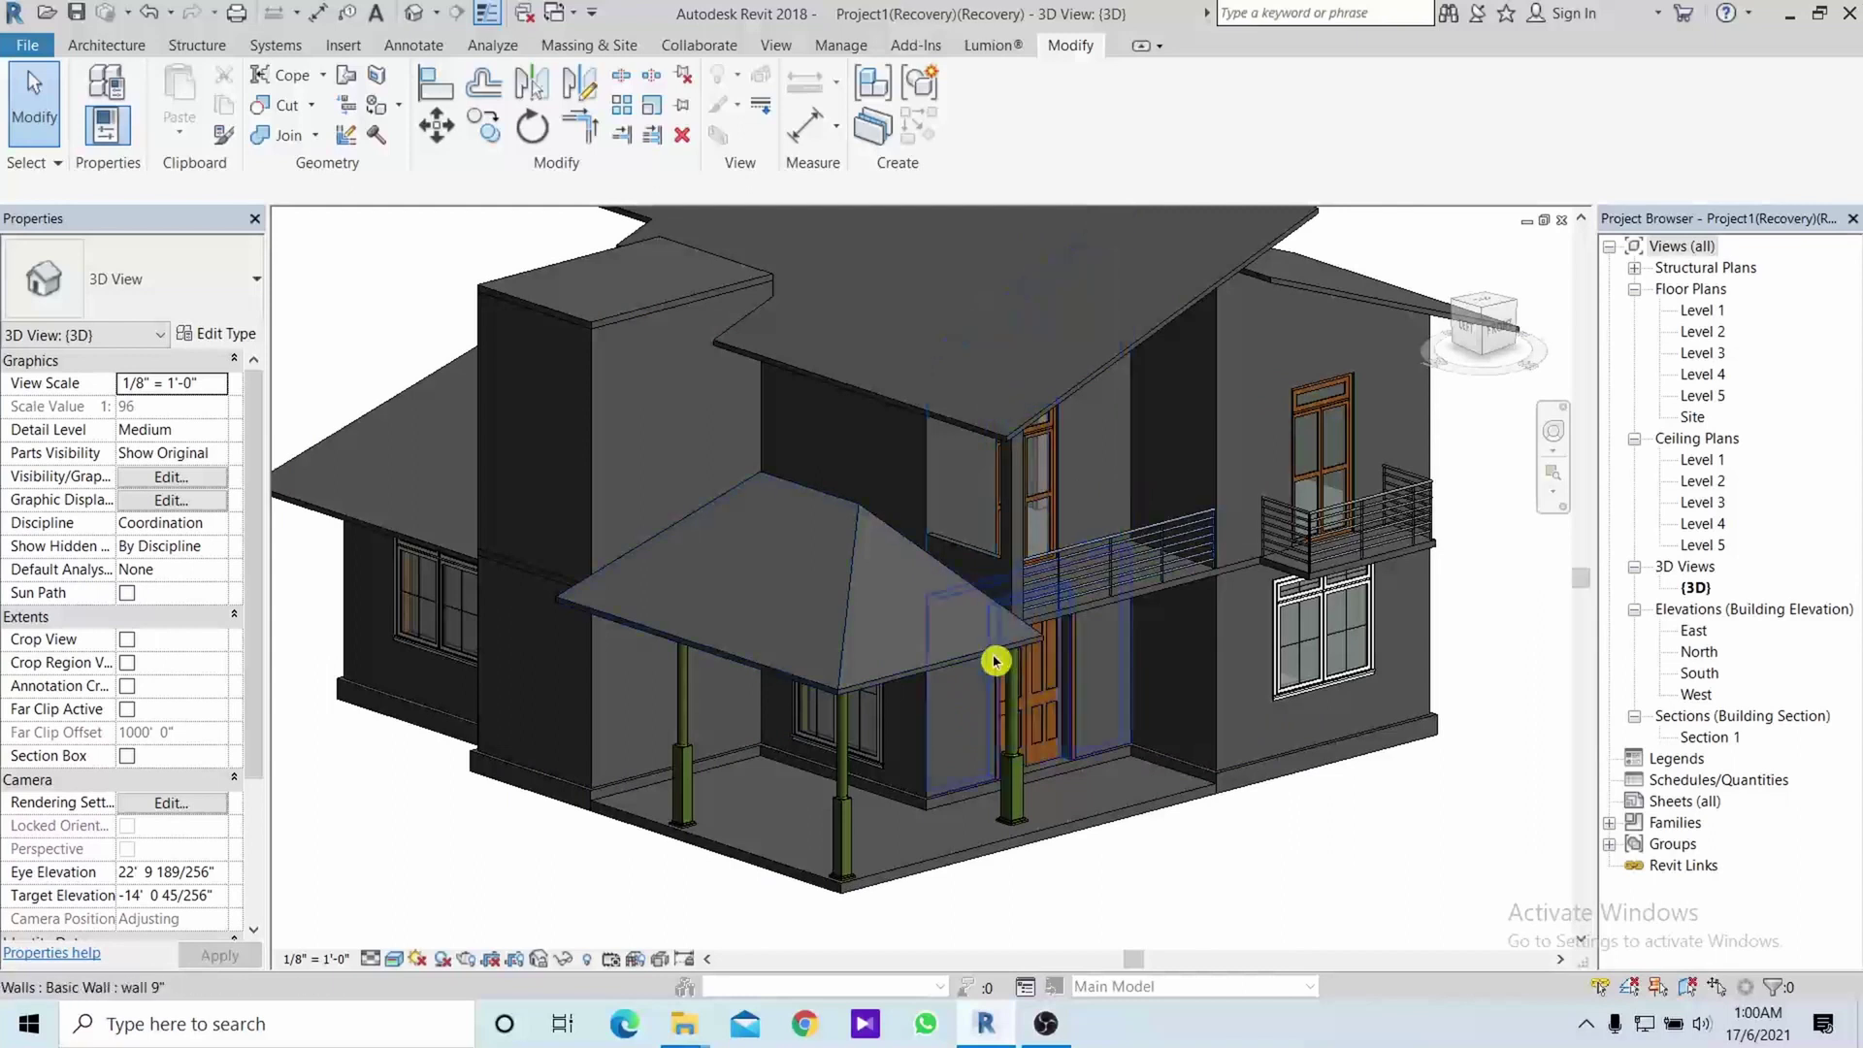
pyautogui.press('Tab')
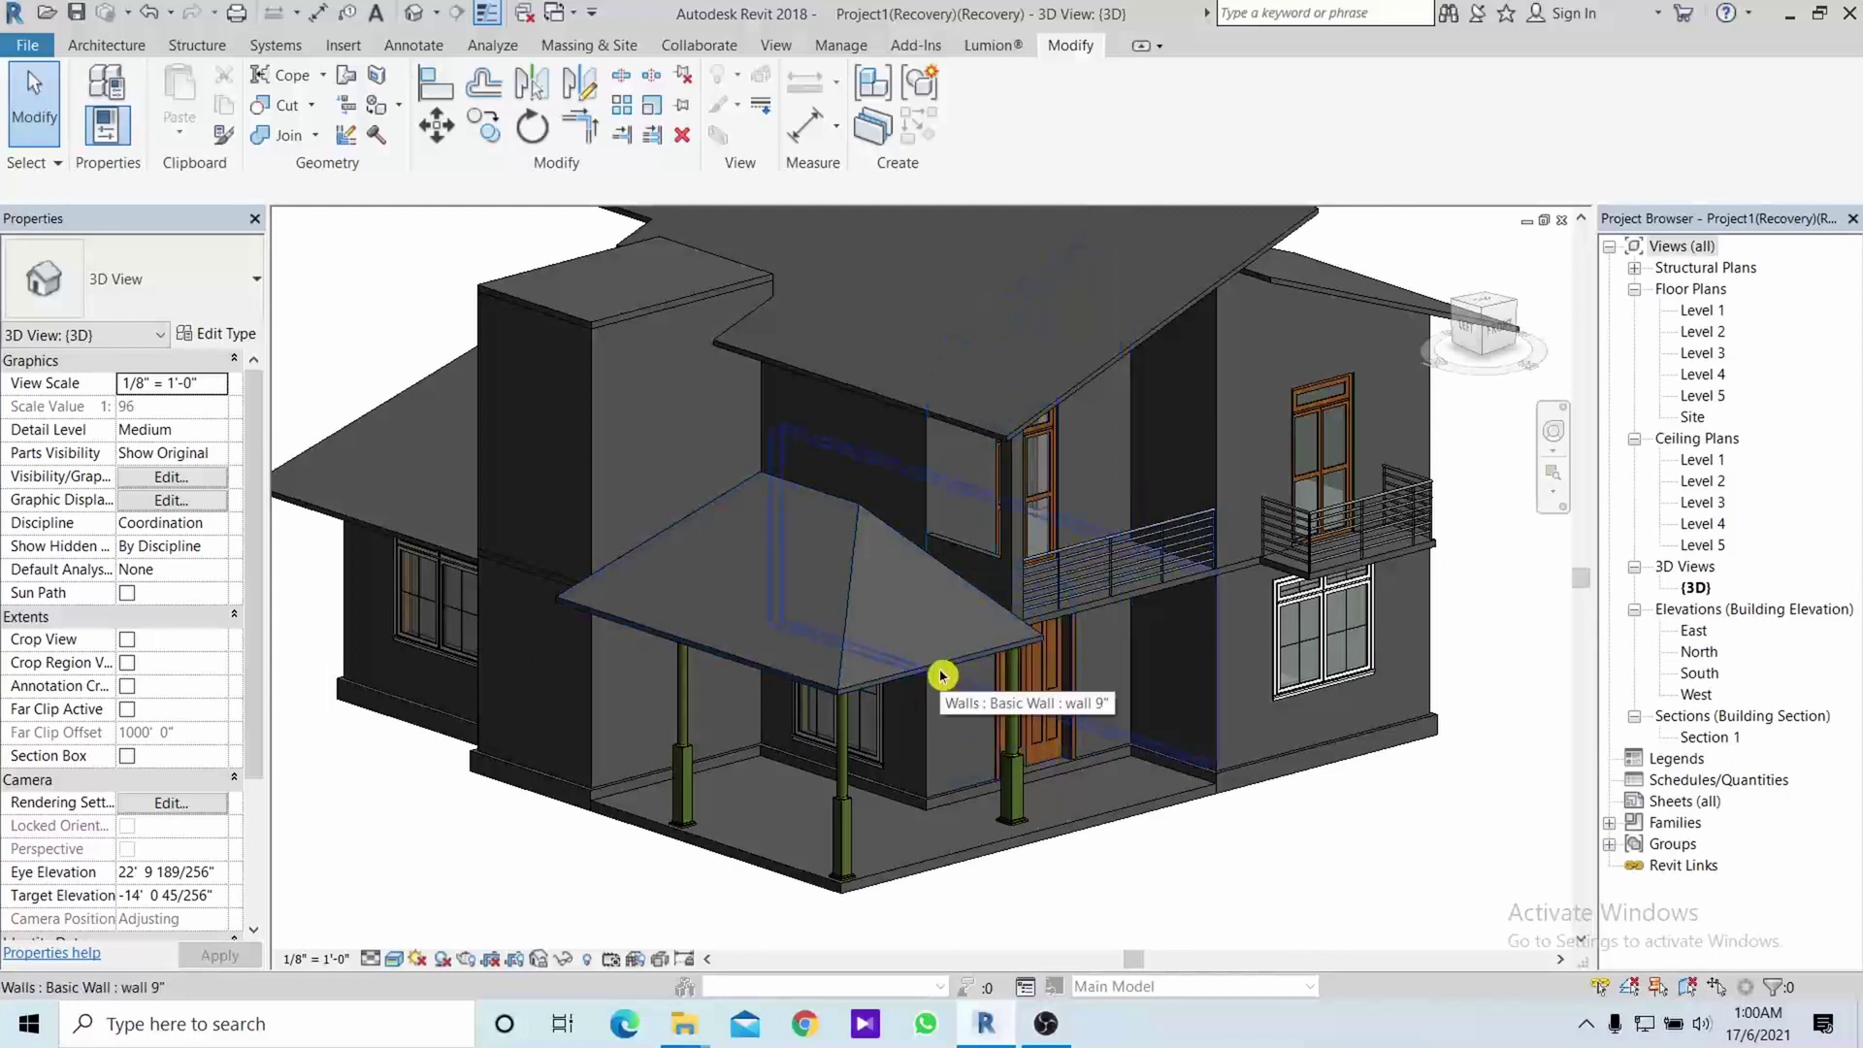
pyautogui.scroll(3, 1110, 407)
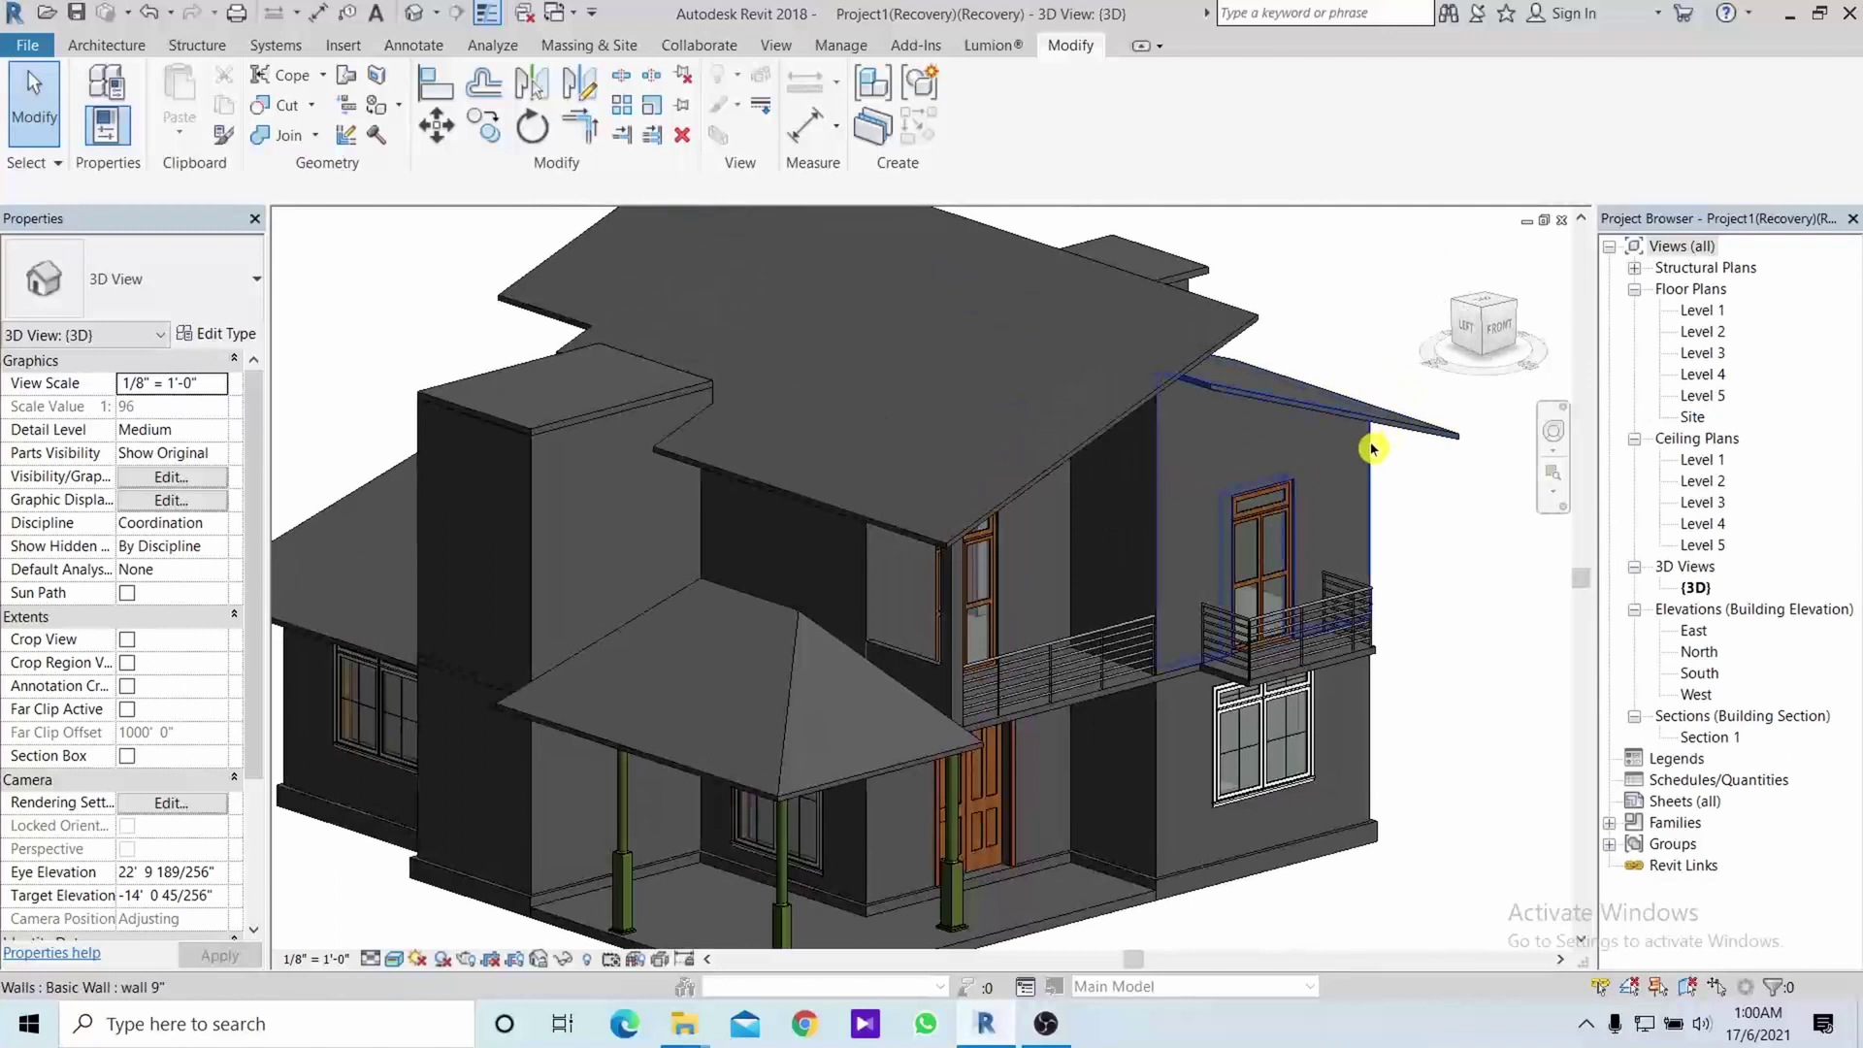
pyautogui.scroll(-2, 1314, 557)
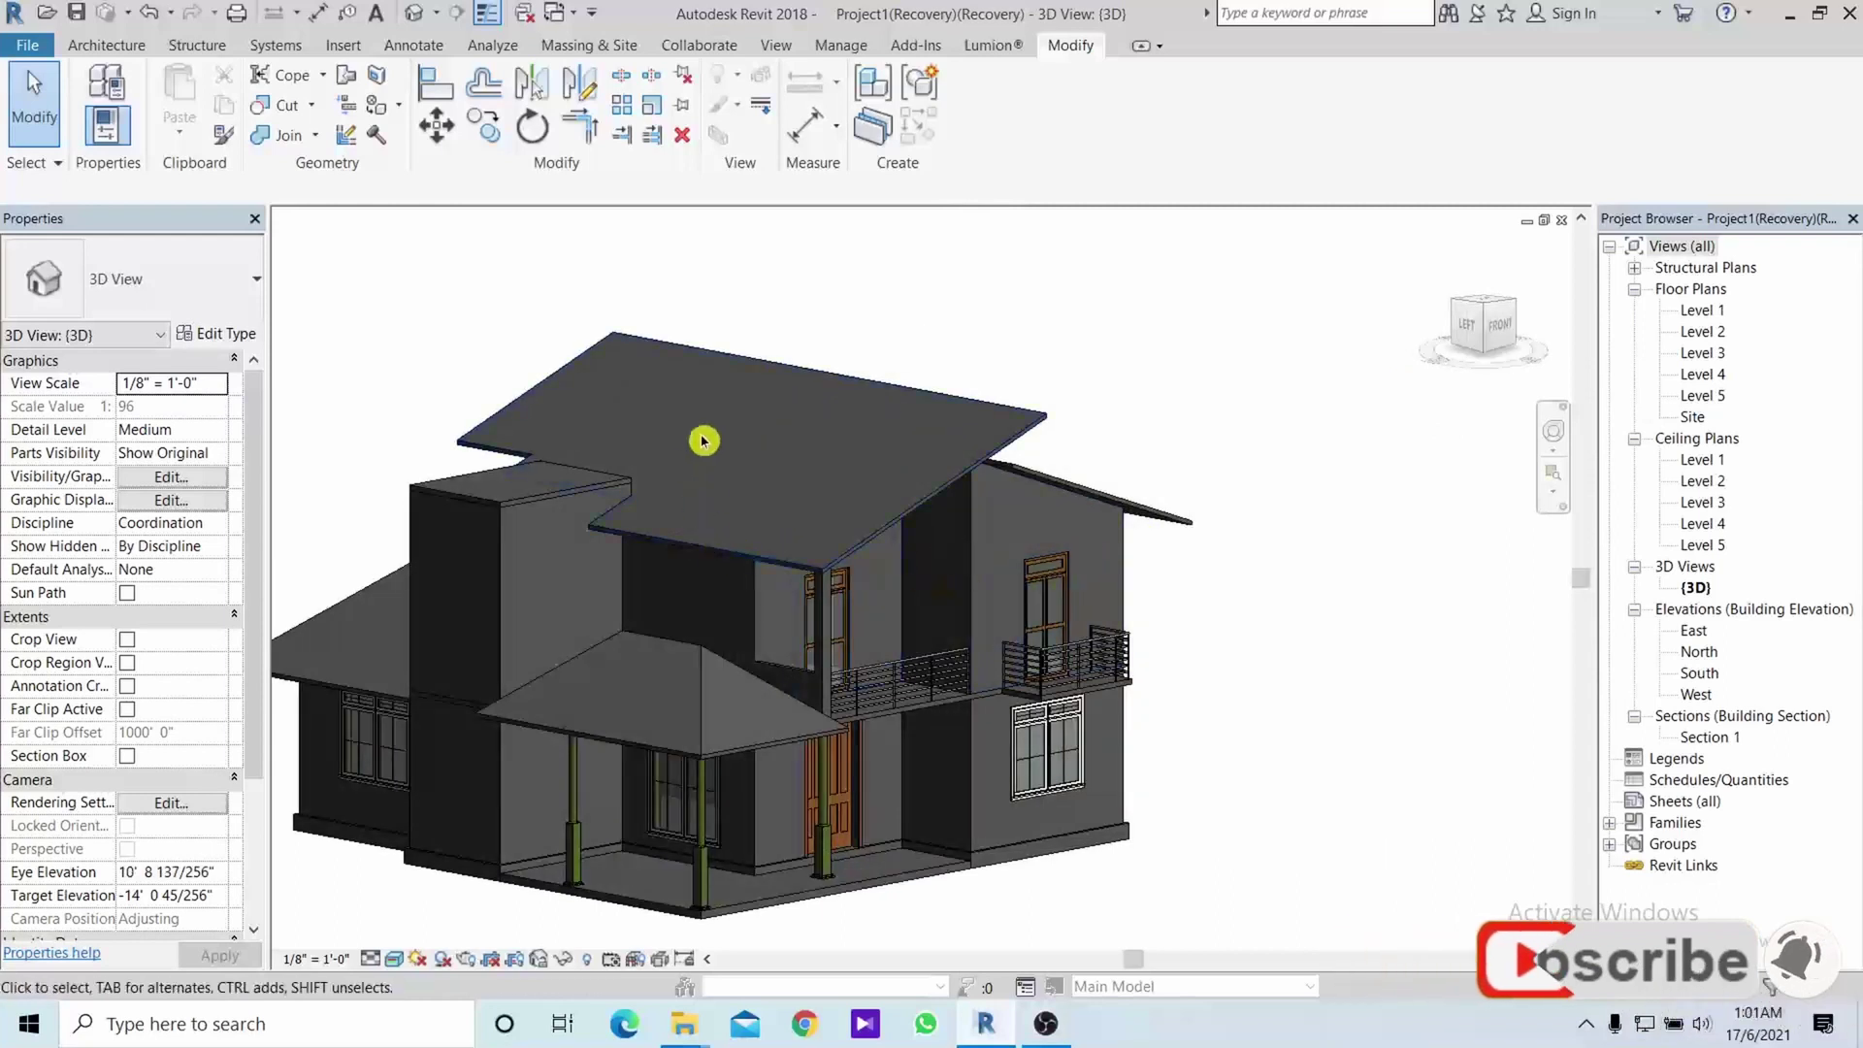
pyautogui.keyDown('shift'); pyautogui.moveTo(940, 507); pyautogui.dragTo(983, 539, button='middle'); pyautogui.keyUp('shift')
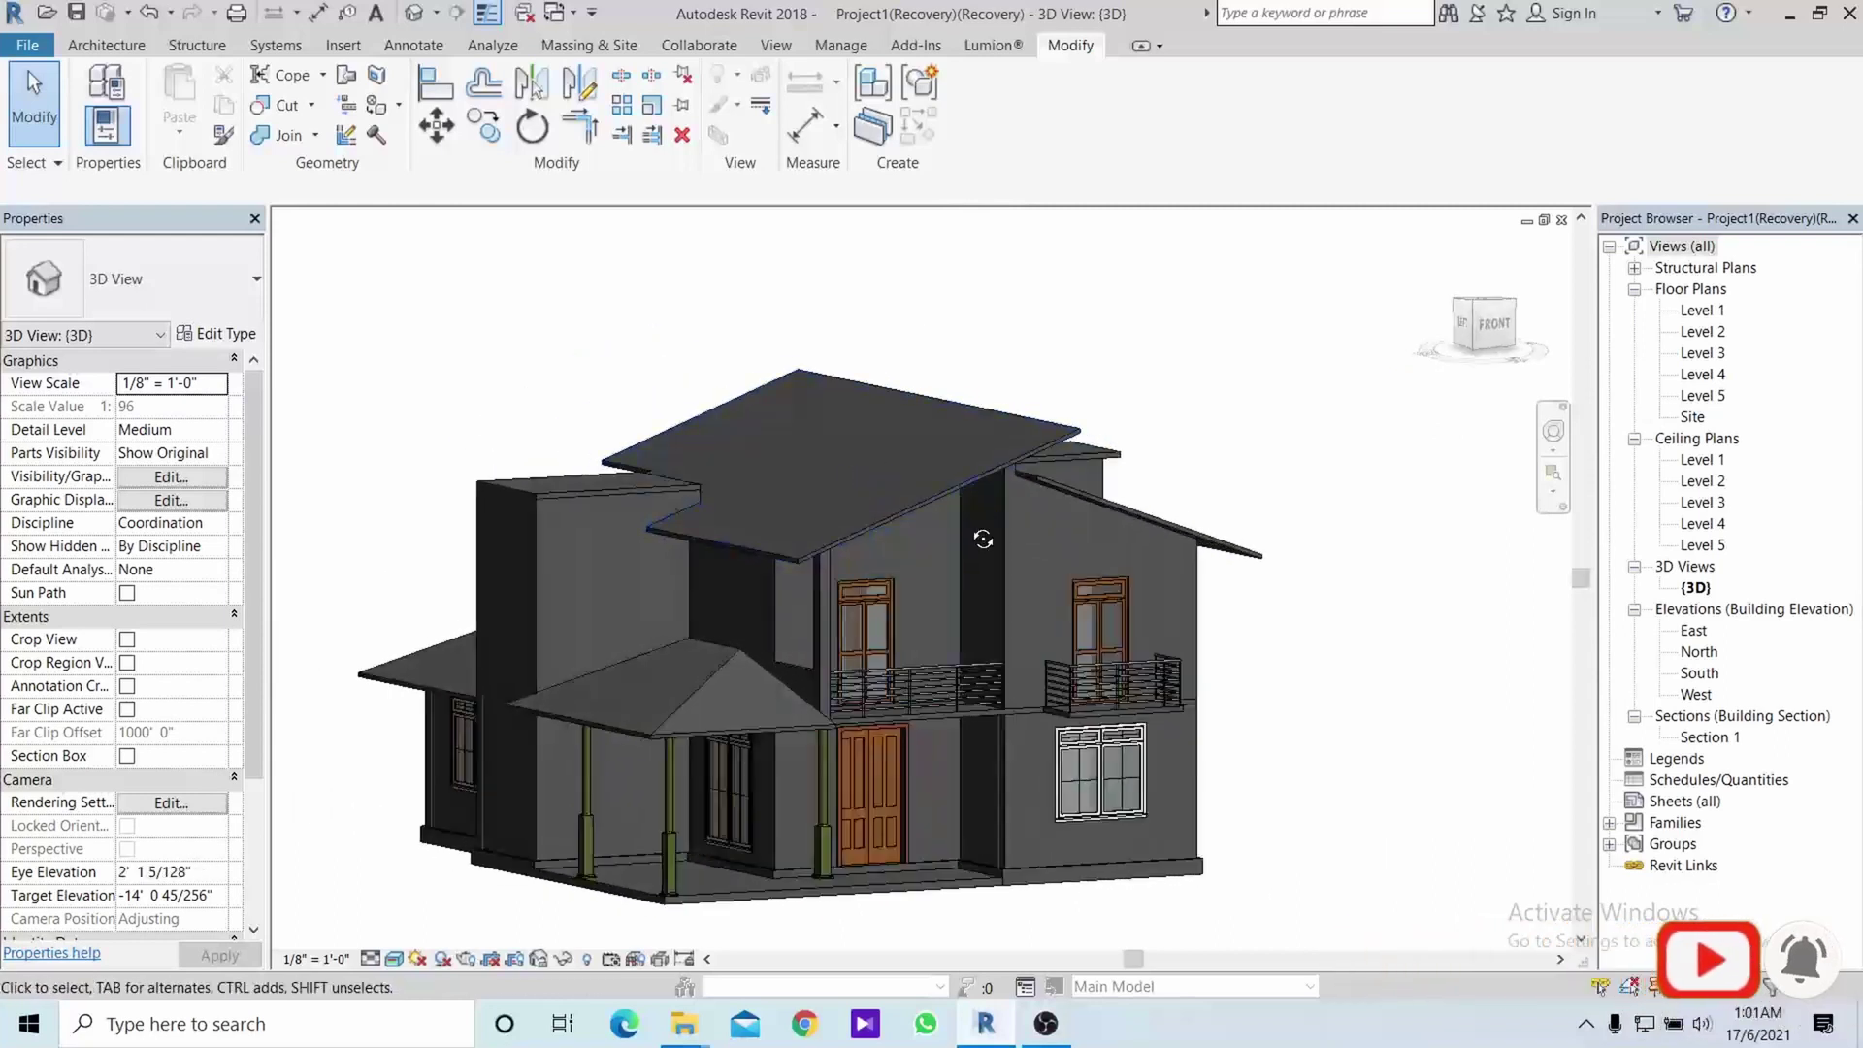